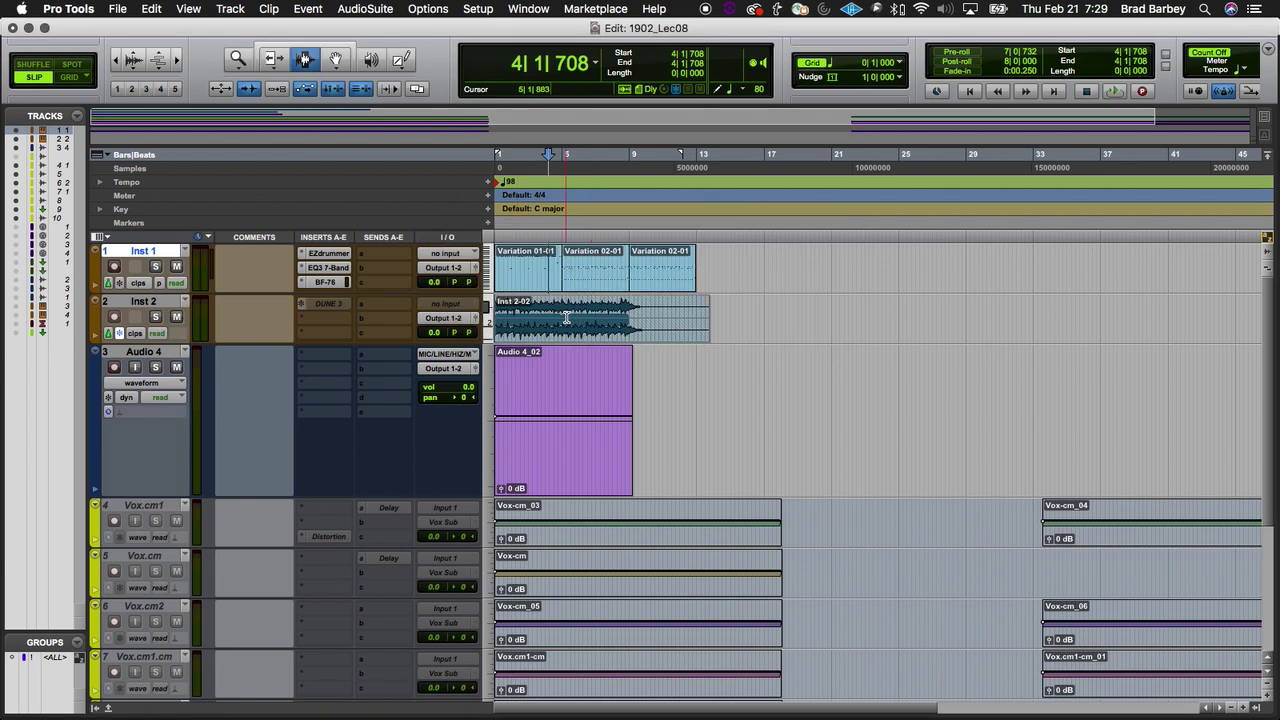
Step: Expand the frozen Inst 2 track to full height and select its range from about bar 3 to bar 11
click(566, 318)
key(e)
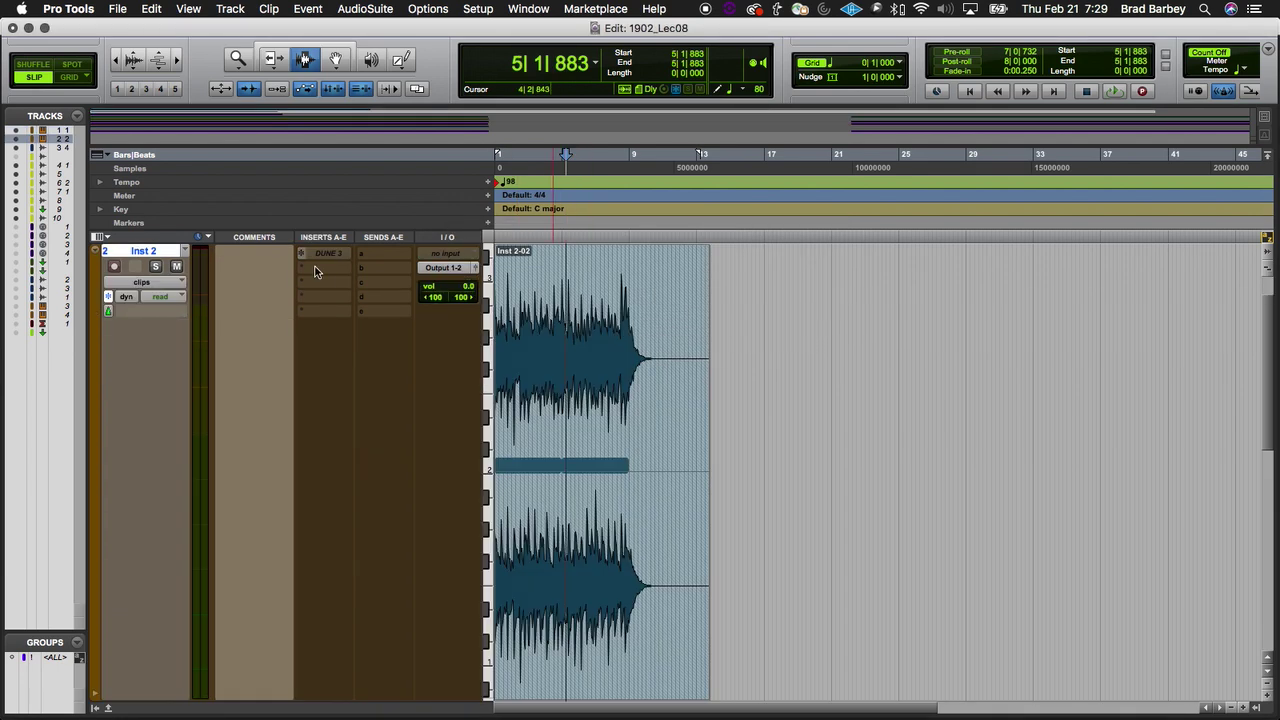
drag(543, 346, 666, 350)
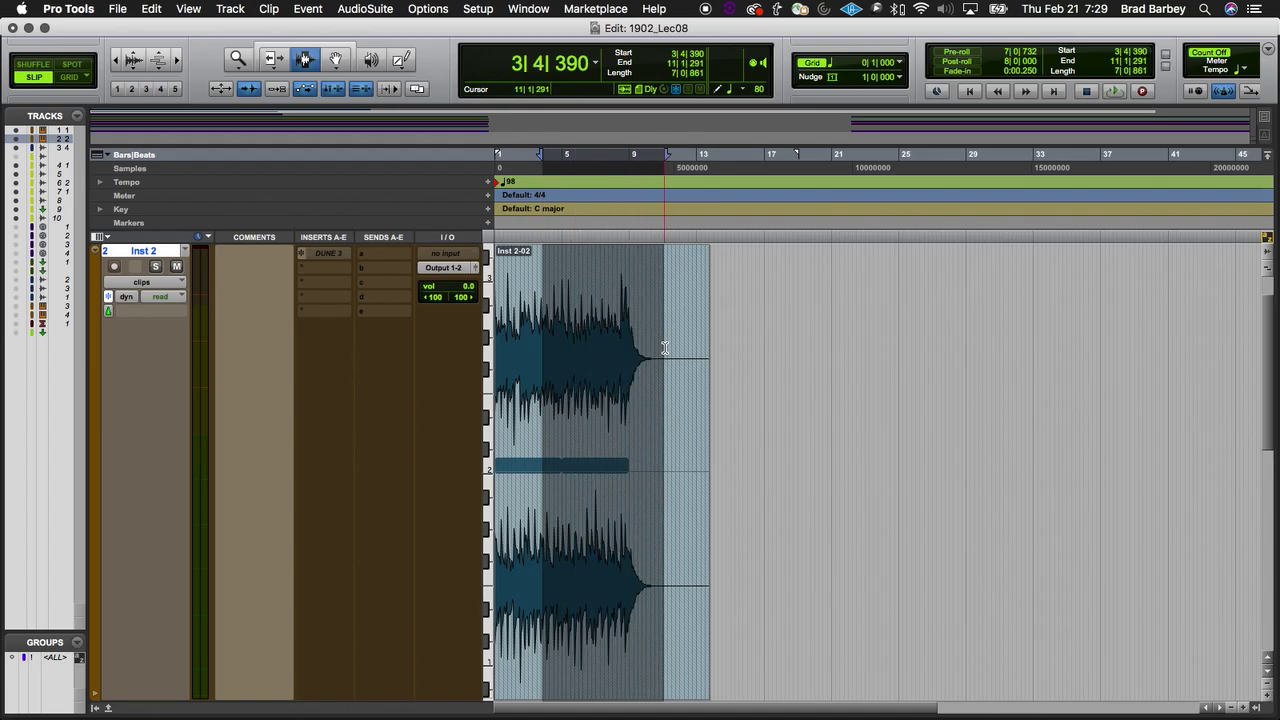
Step: Switch to the Keynote lecture, show slide 17 on what freezing a track renders, and highlight the word "rendered"
key(super+Tab)
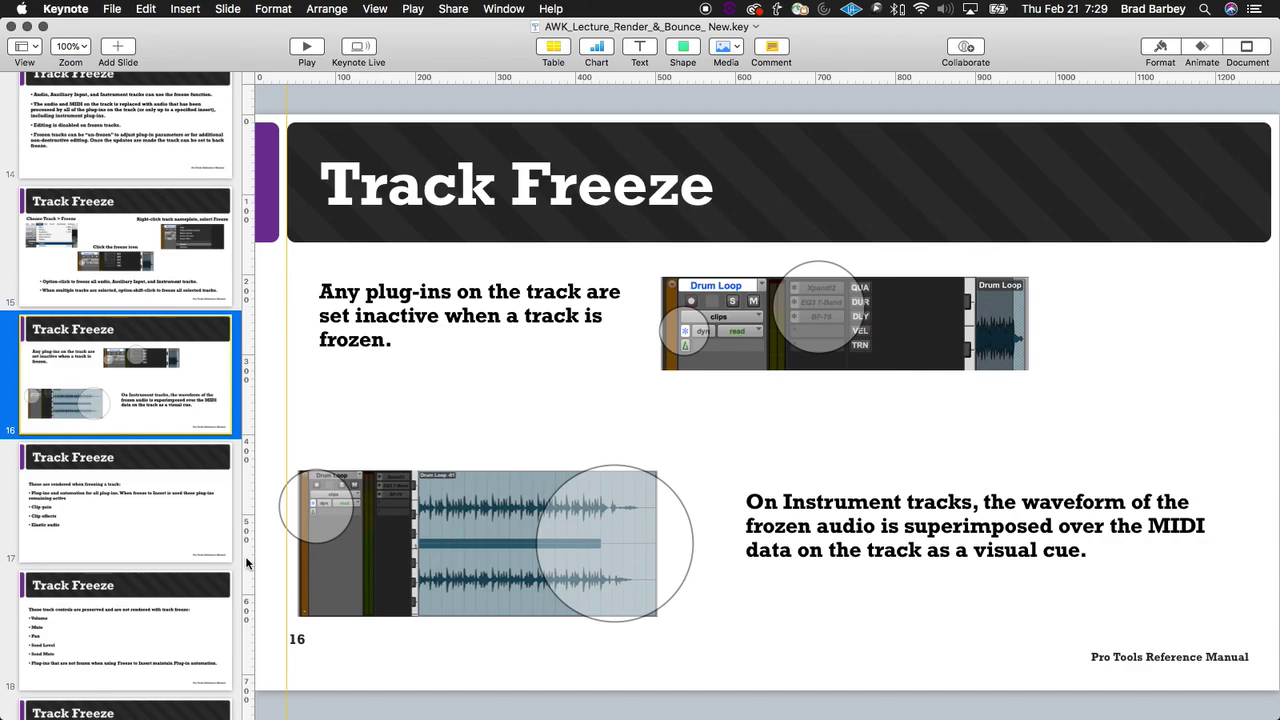
click(93, 445)
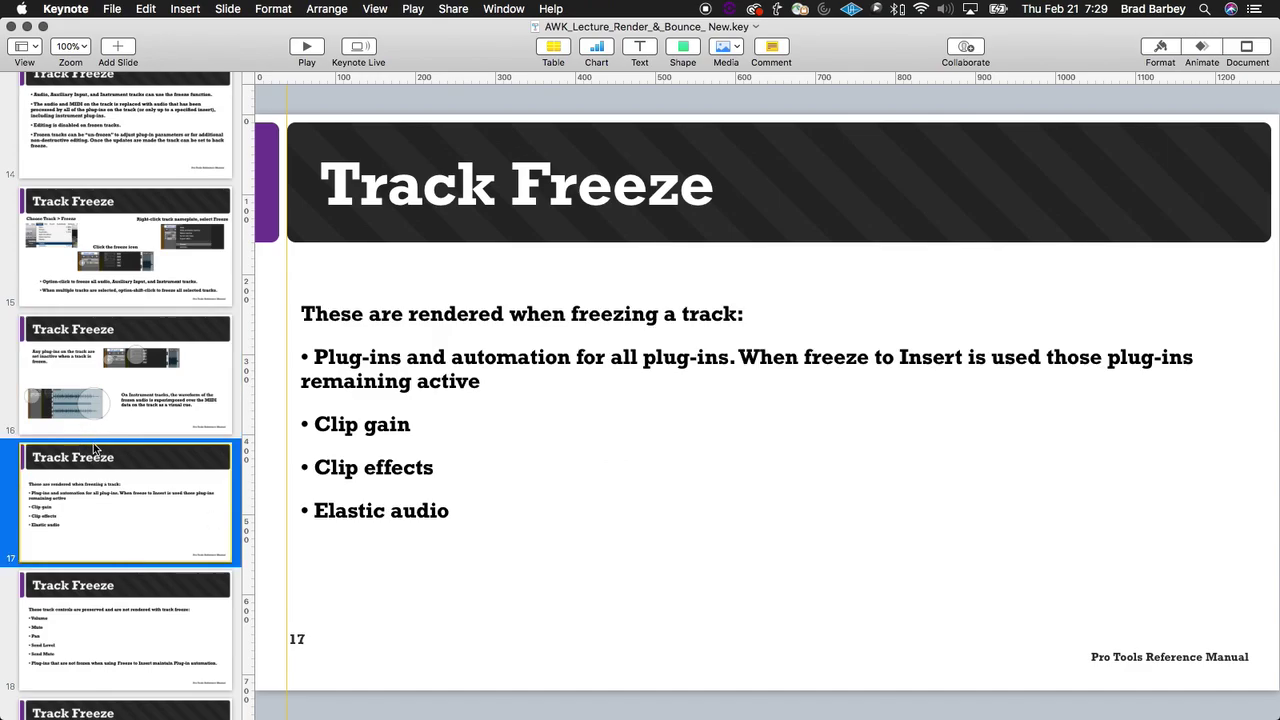
double_click(440, 314)
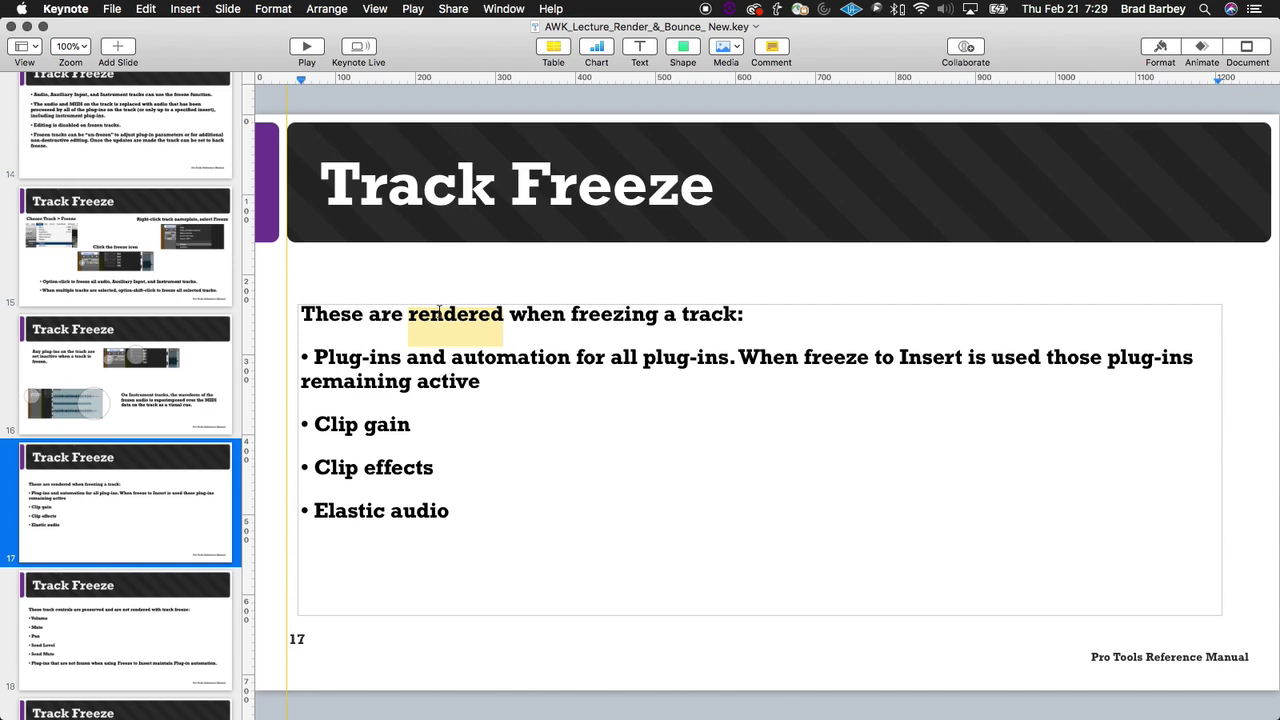
Step: Switch to Pro Tools to examine the frozen DUNE 3 insert on Inst 2, comparing it with the Keynote slide
key(super+Tab)
key(super+Tab)
key(super+Tab)
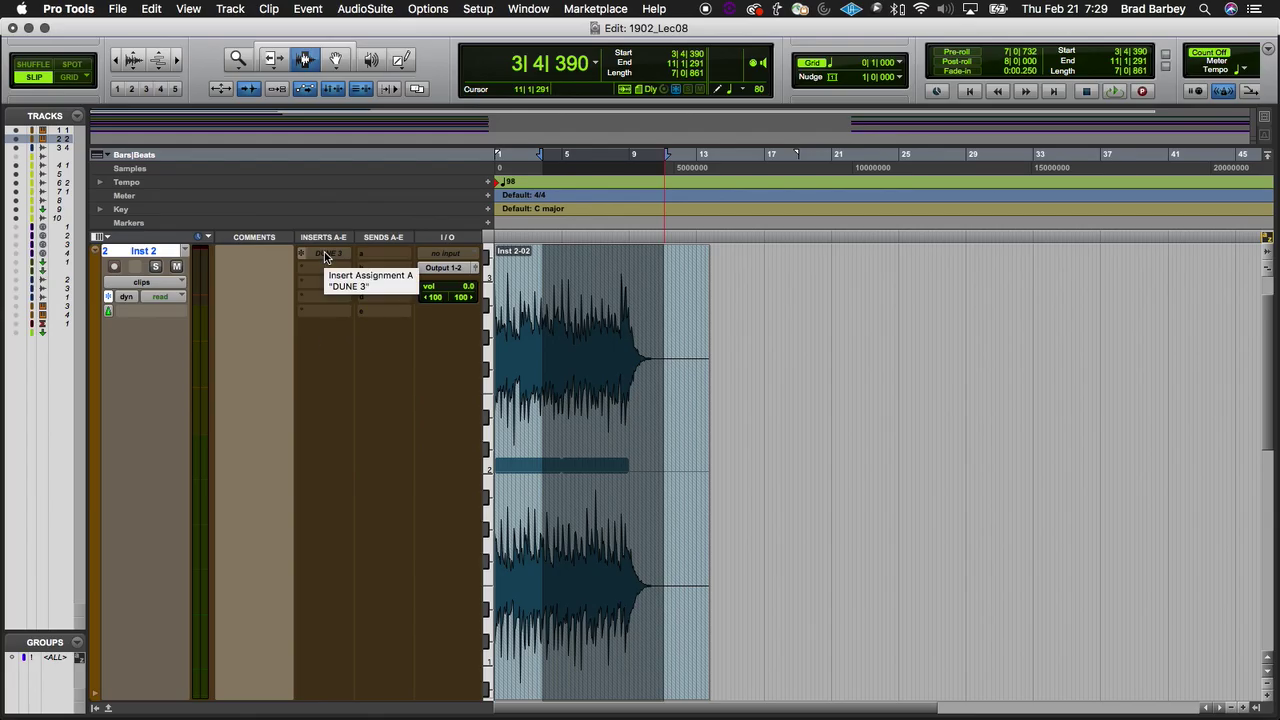
key(super+Tab)
key(super+Tab)
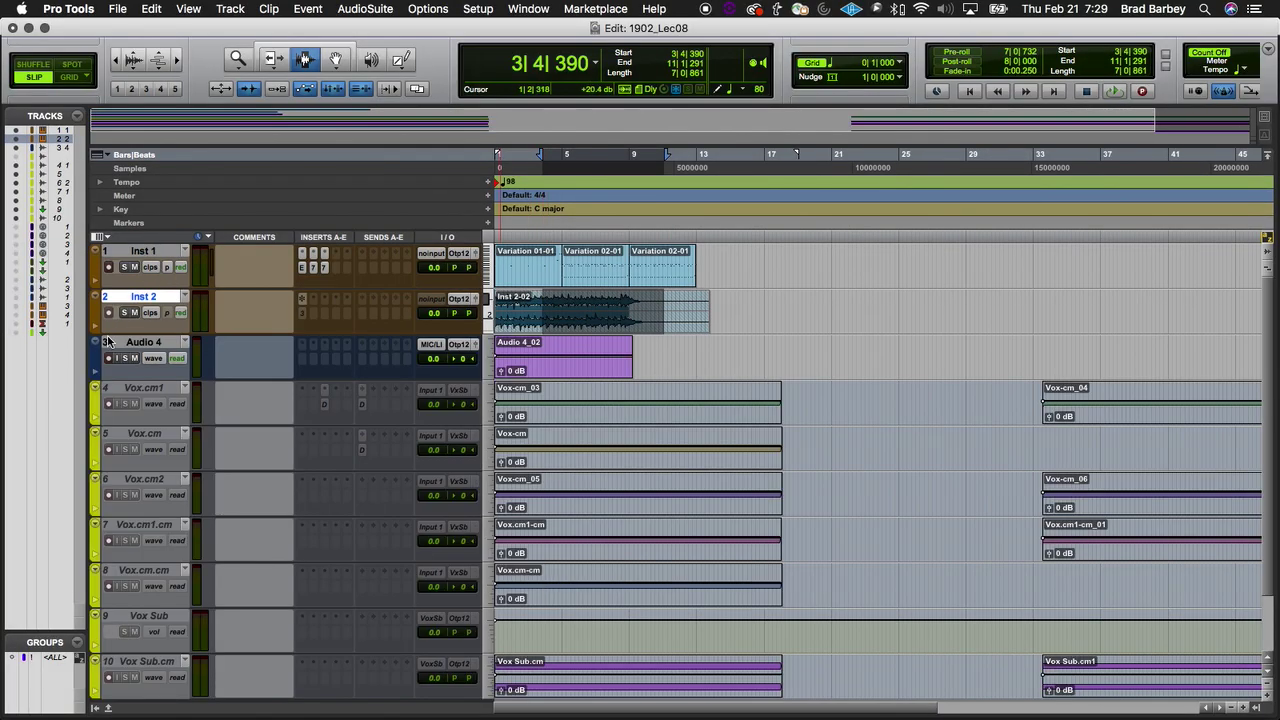
Step: Enlarge the Audio 4 track and try freezing it
drag(130, 379, 160, 485)
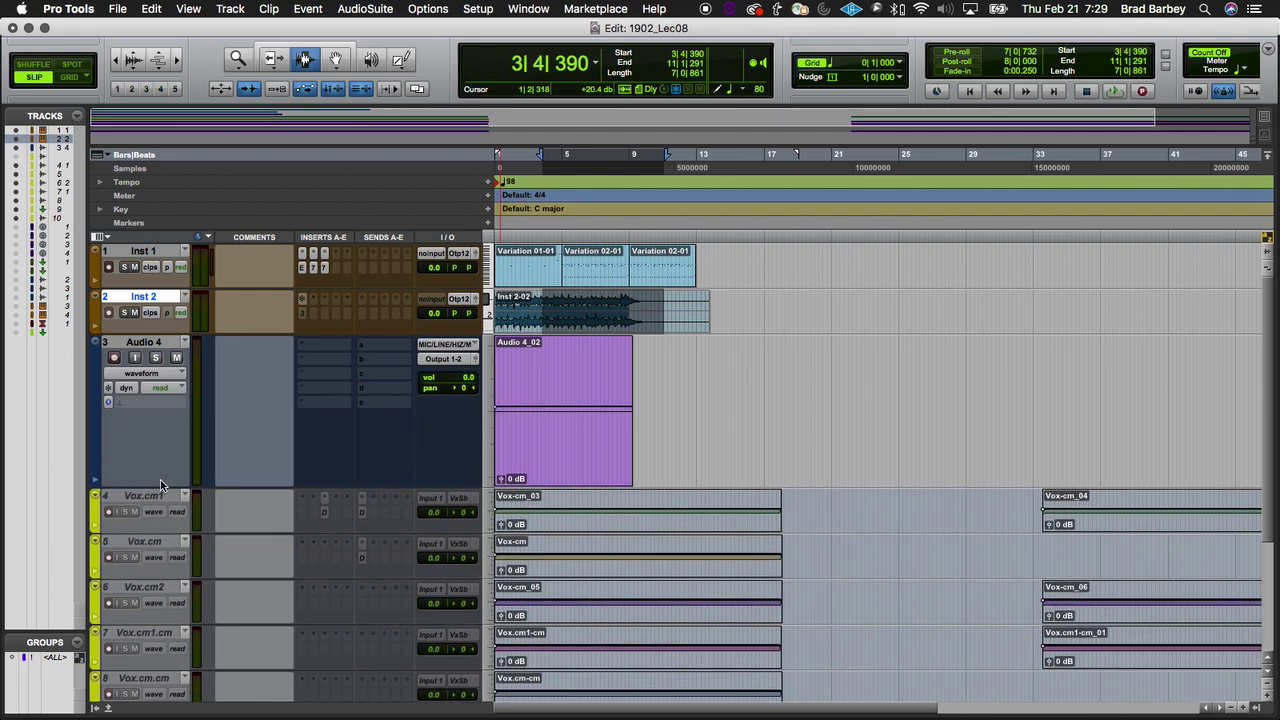
click(108, 395)
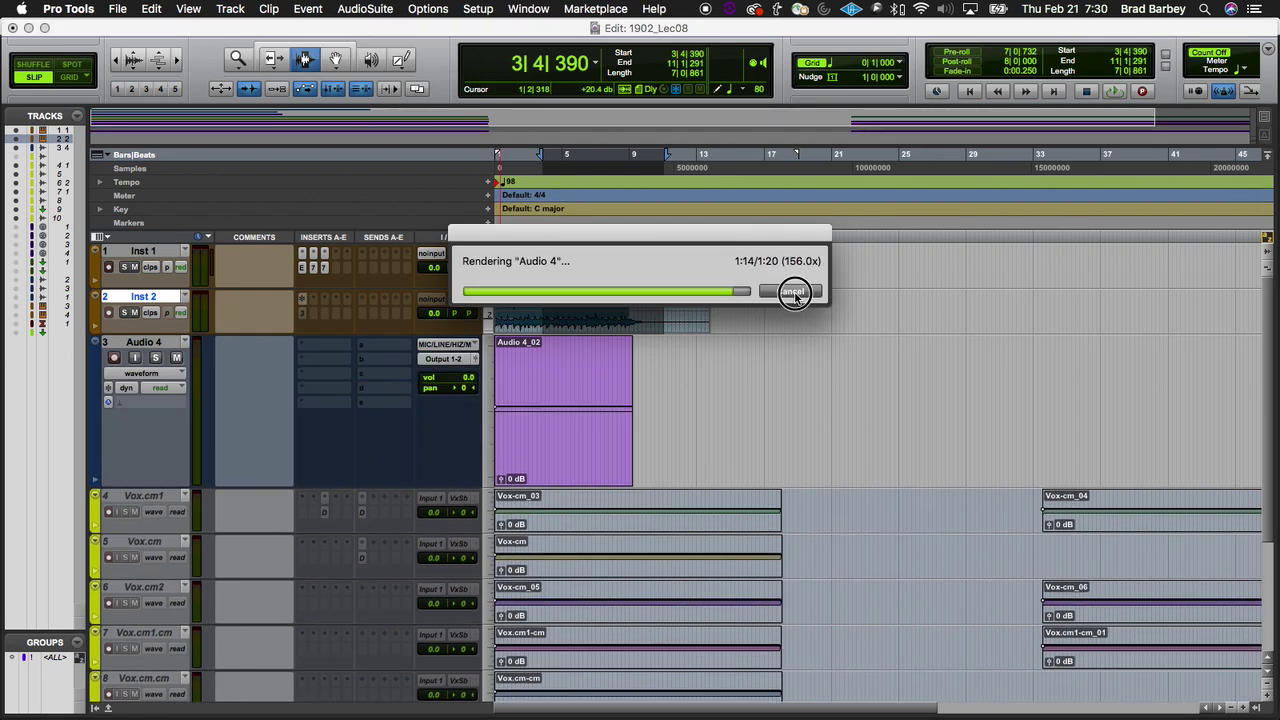
click(108, 395)
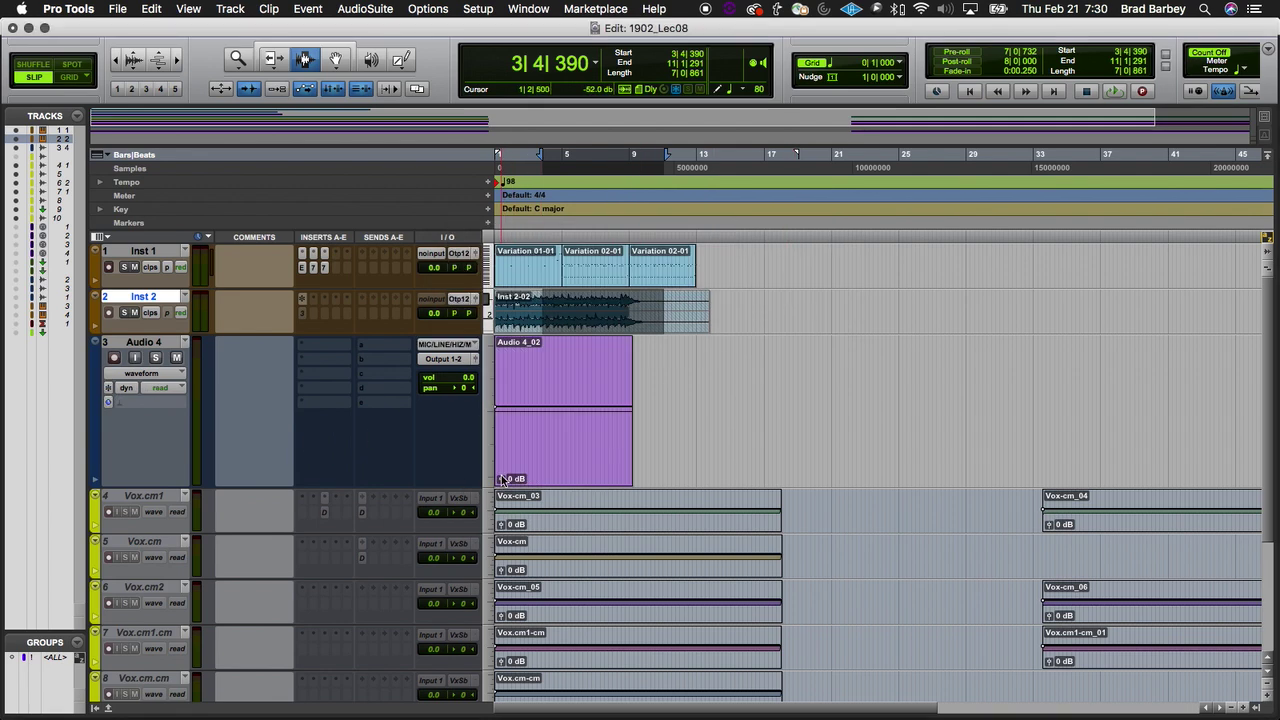
Step: Review the clip display options, including Clip Gain Line and Clip Gain Info
click(188, 8)
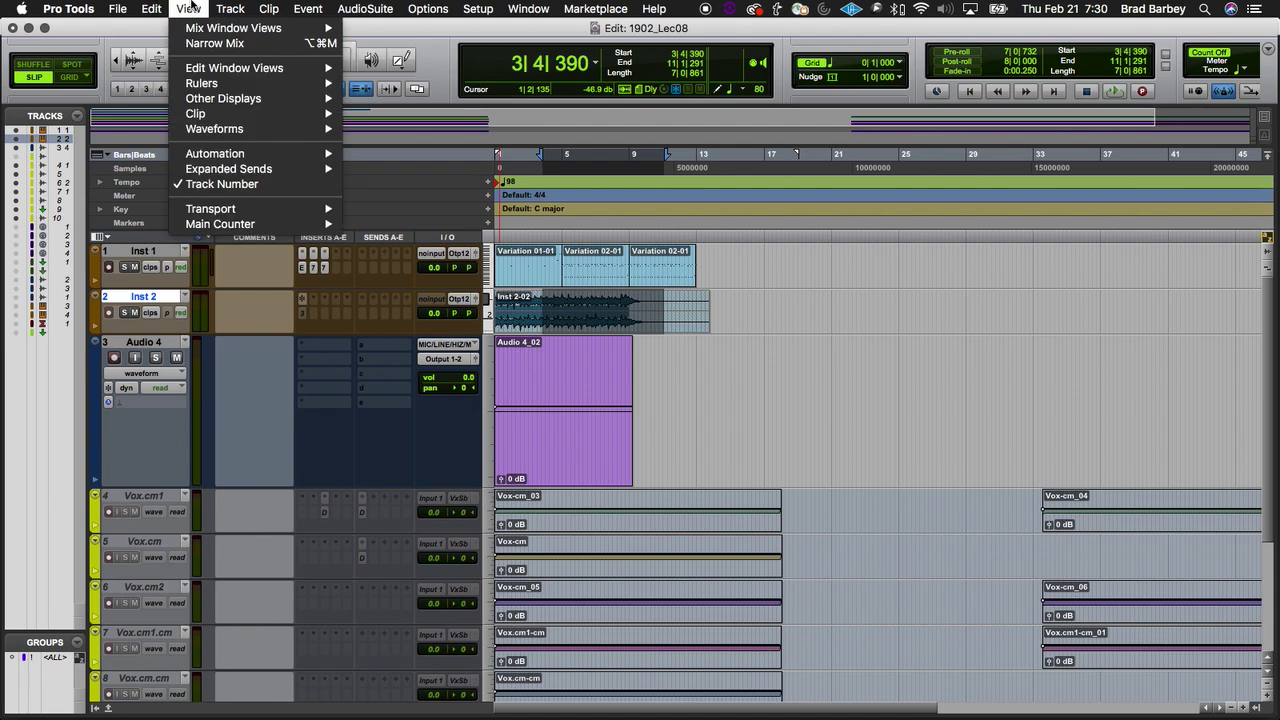
mouse_move(220, 113)
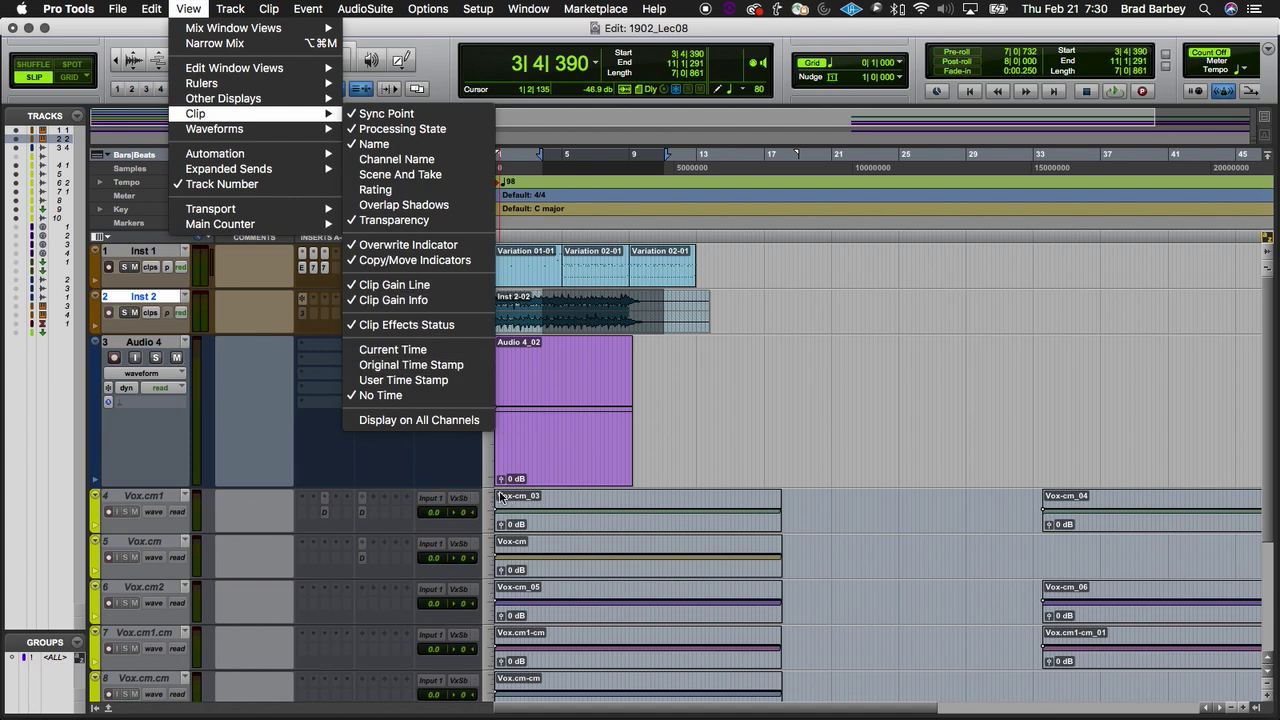
click(714, 472)
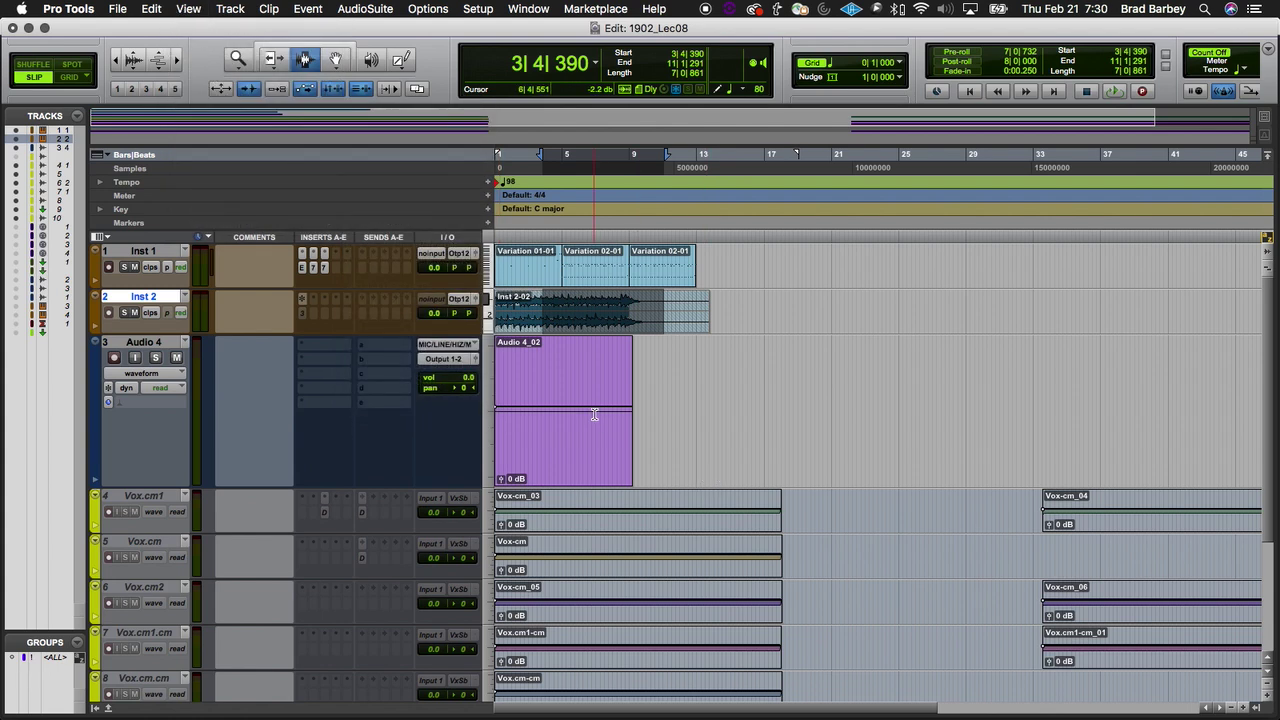
Step: Set the Audio 4 clip's gain to +0.1 dB and freeze the track, checking the Keynote slide on rendered items
drag(578, 396, 574, 402)
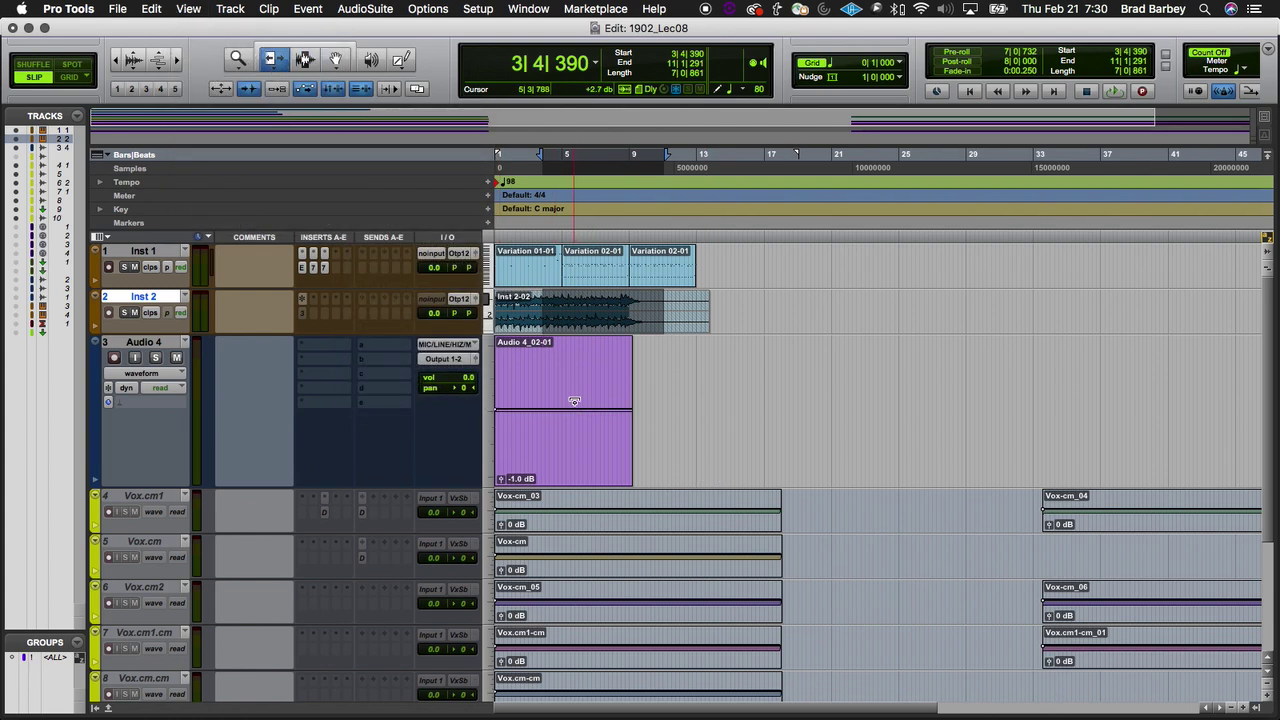
drag(501, 478, 503, 476)
click(110, 386)
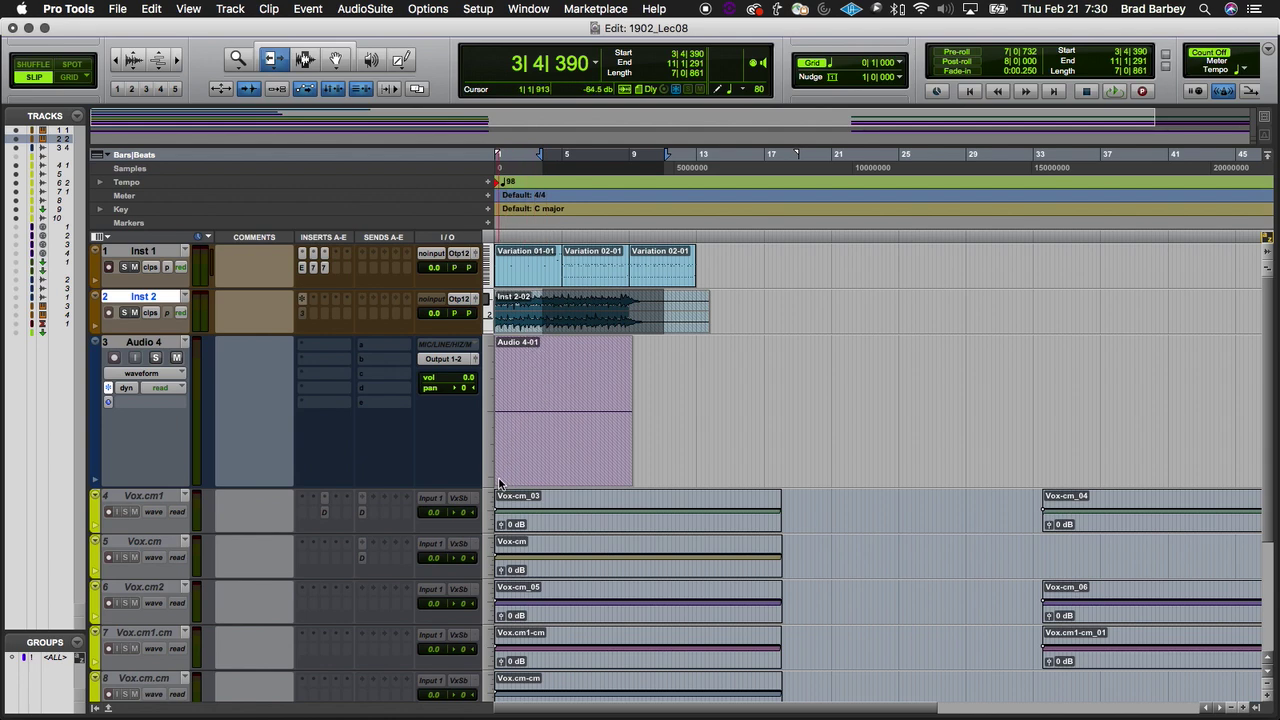
key(super+Tab)
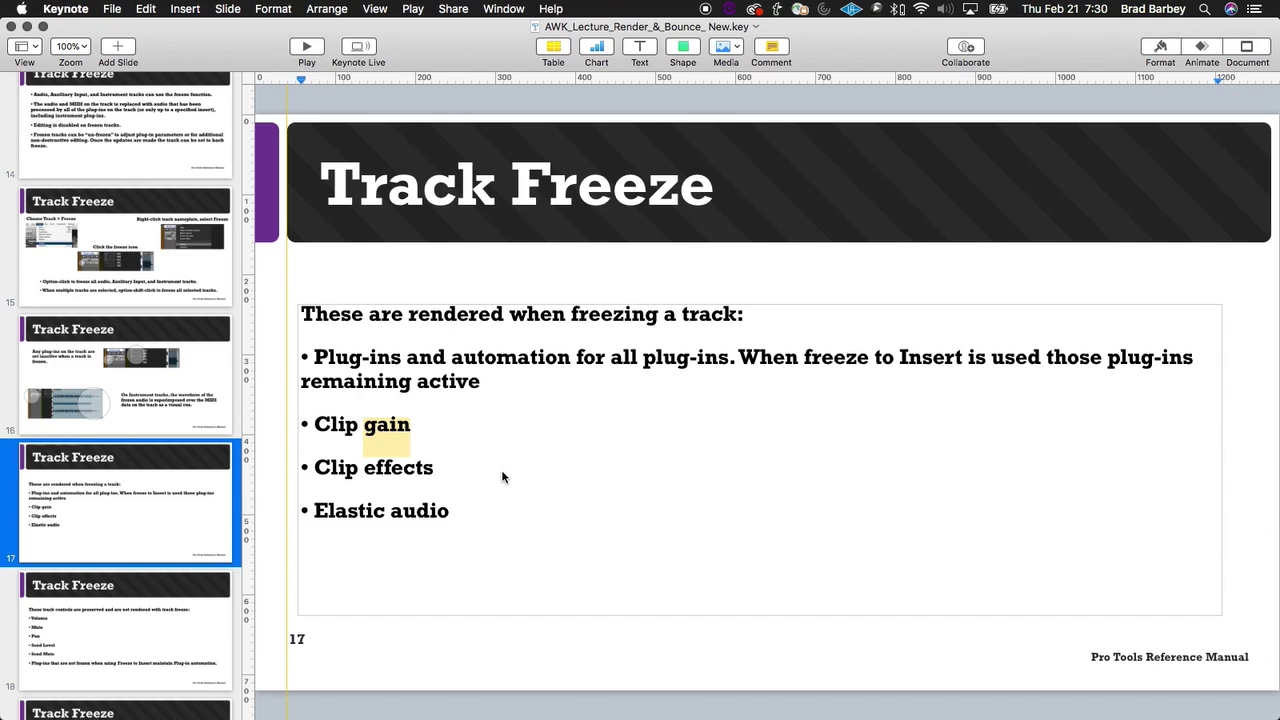
key(super+Tab)
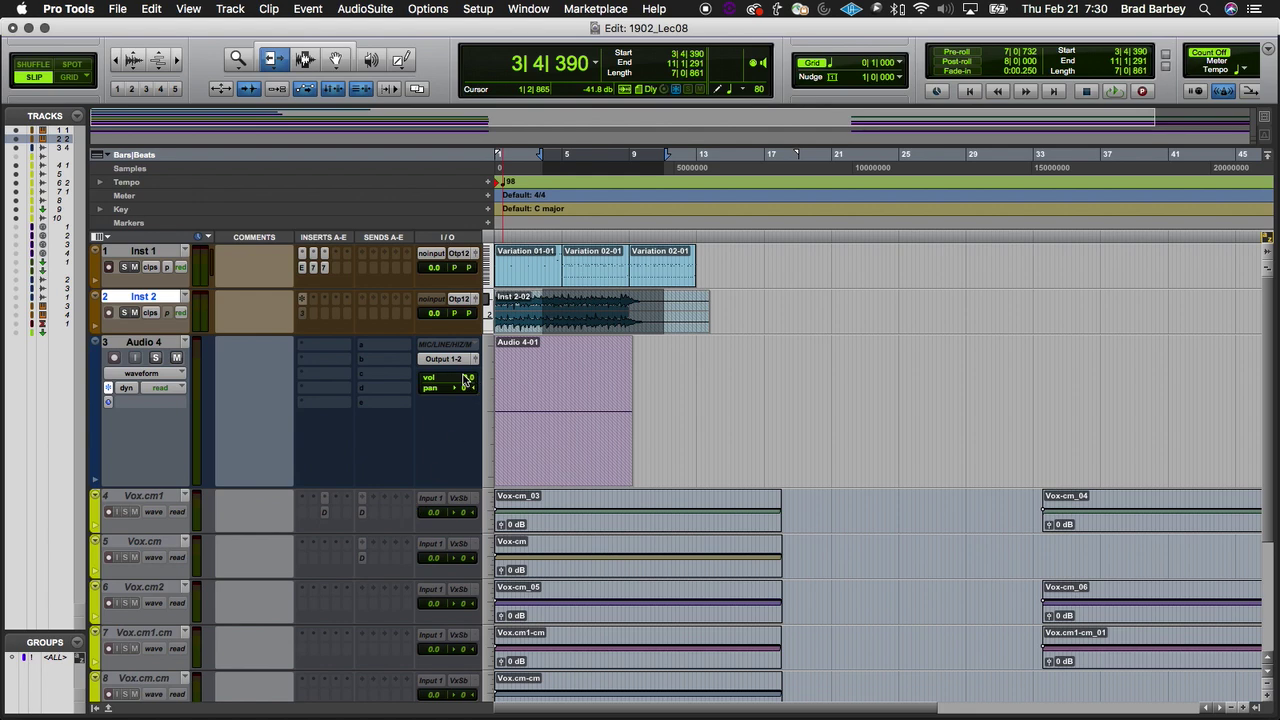
Step: Unfreeze Audio 4 to enable Polyphonic elastic audio, and freeze the track again
click(108, 402)
click(150, 403)
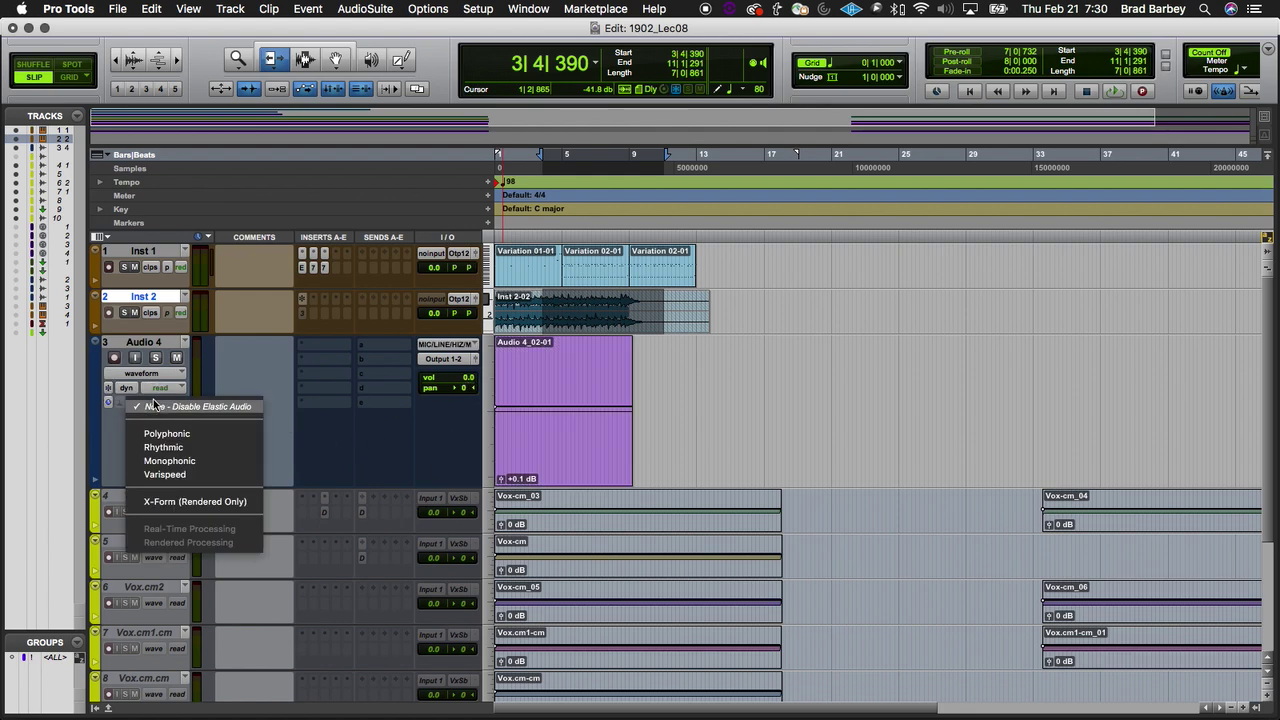
click(150, 430)
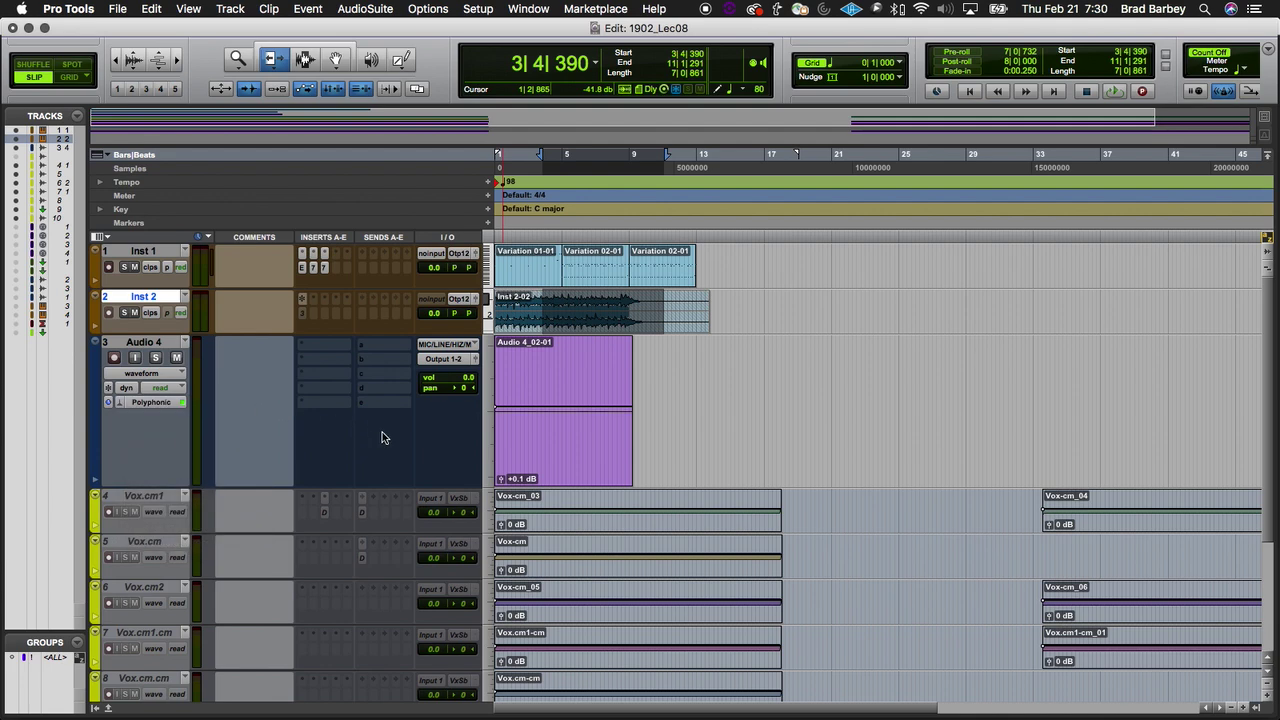
click(108, 401)
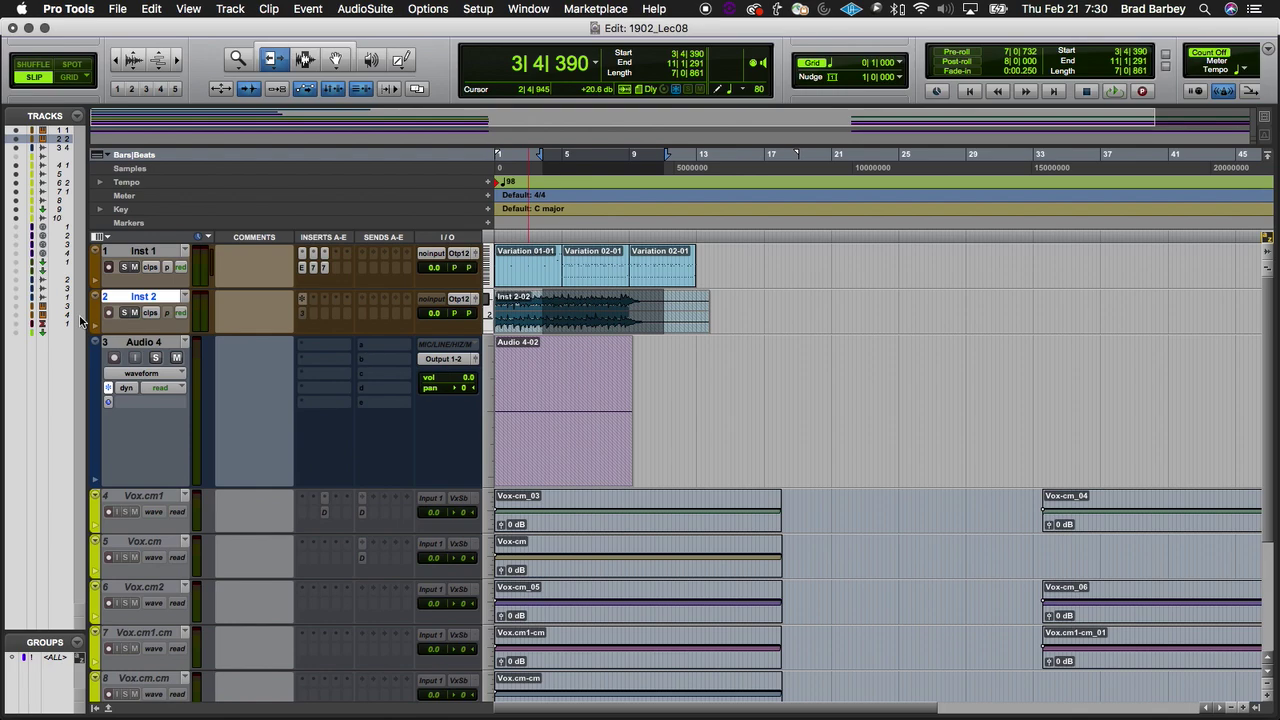
Step: Switch to Keynote, show slide 18 on the track controls preserved by Track Freeze, and return to Pro Tools
key(super+Tab)
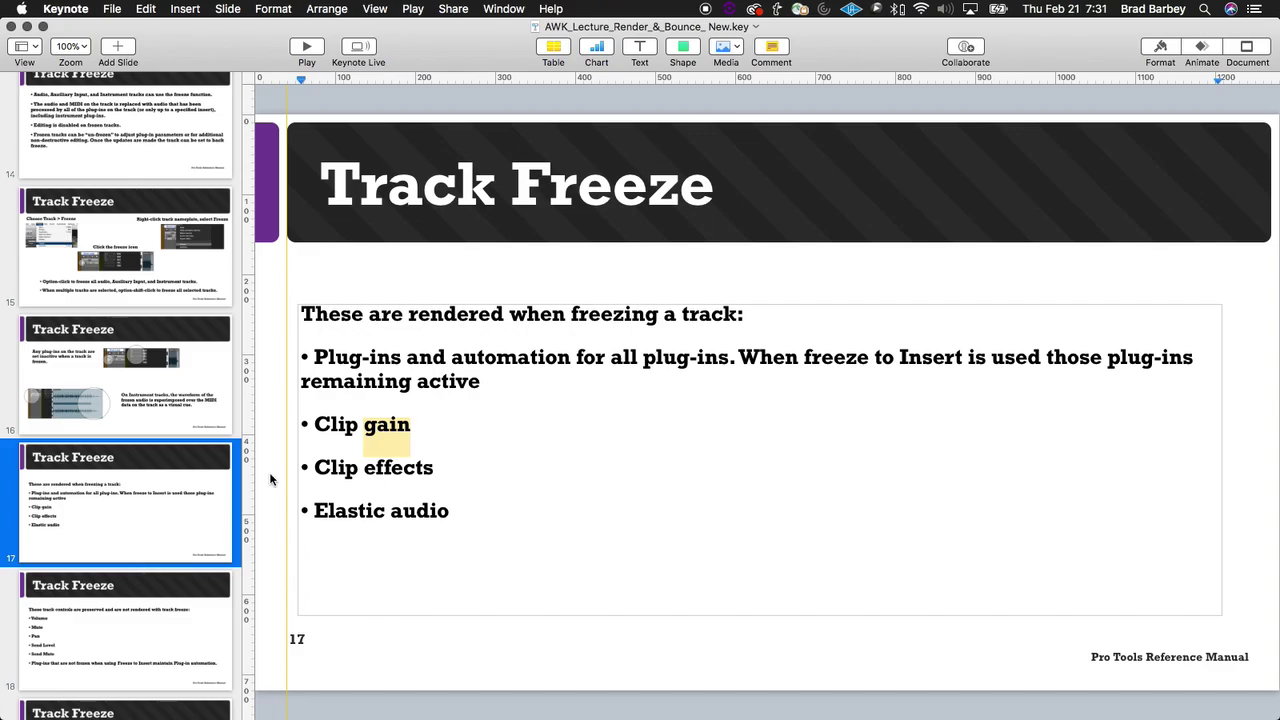
click(183, 590)
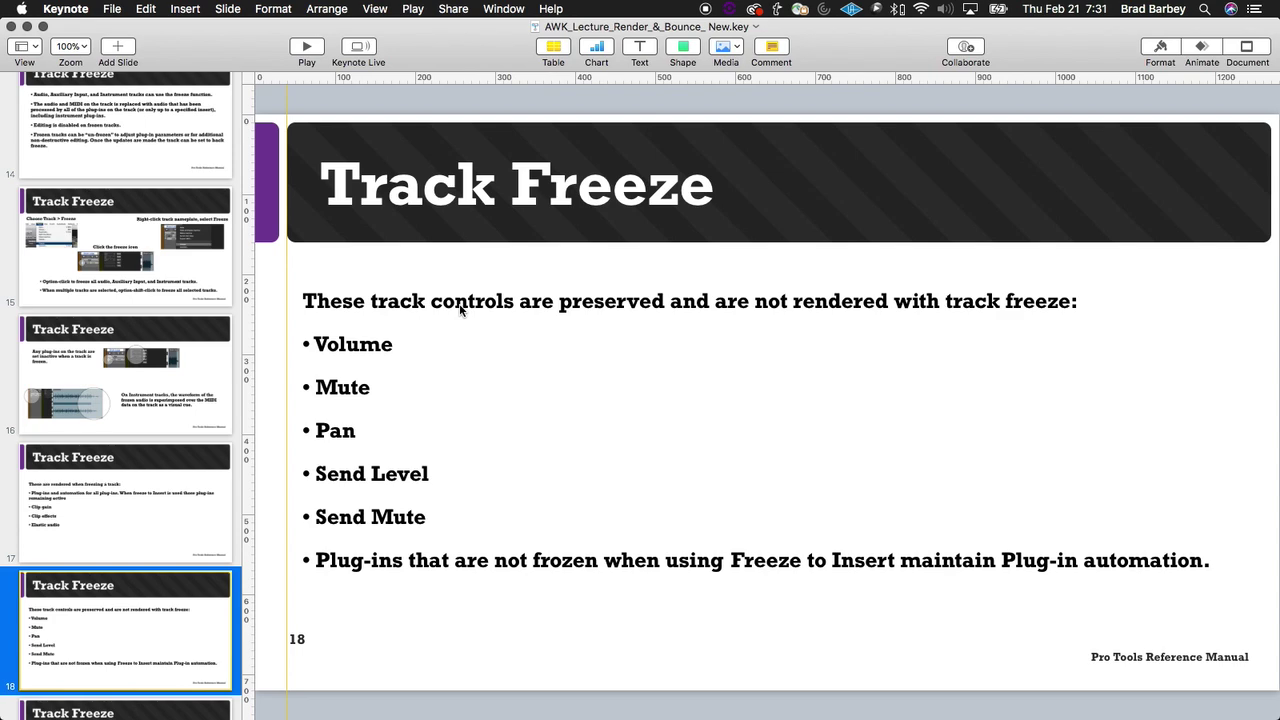
key(super+Tab)
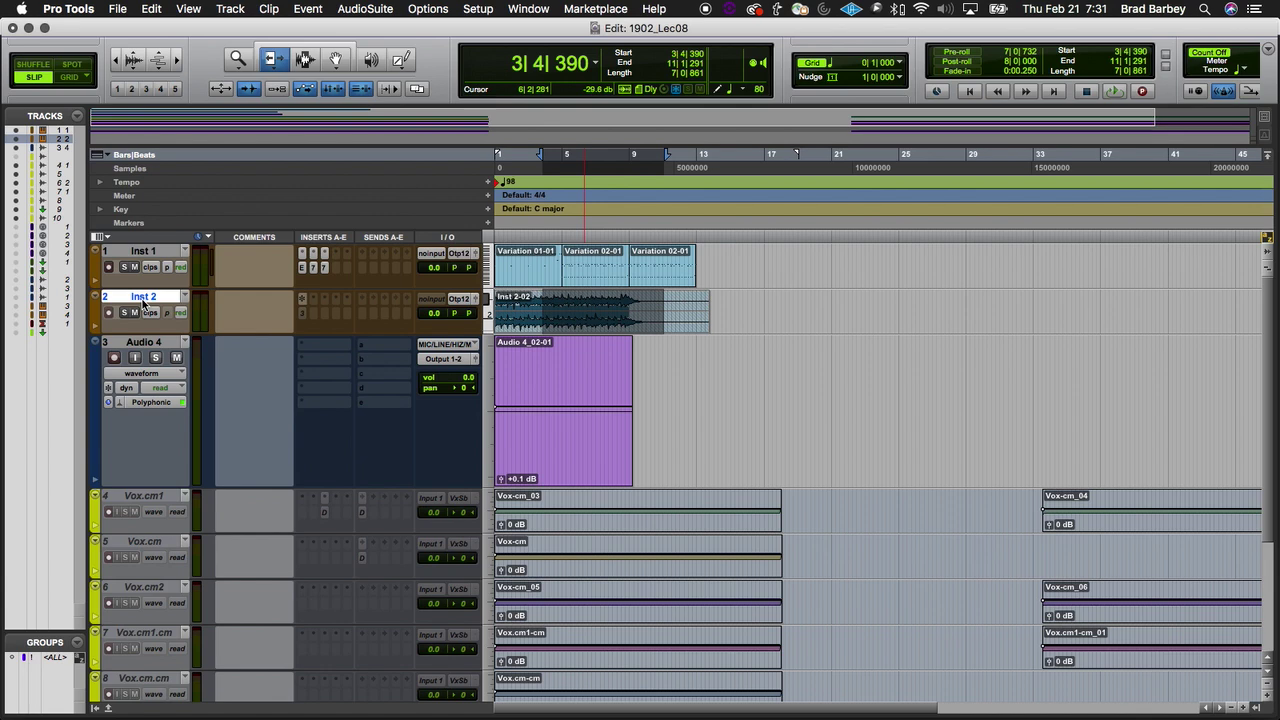
Step: Set the frozen Inst 2 track's volume to -2.6 dB and its right pan to 73
key(ctrl+e)
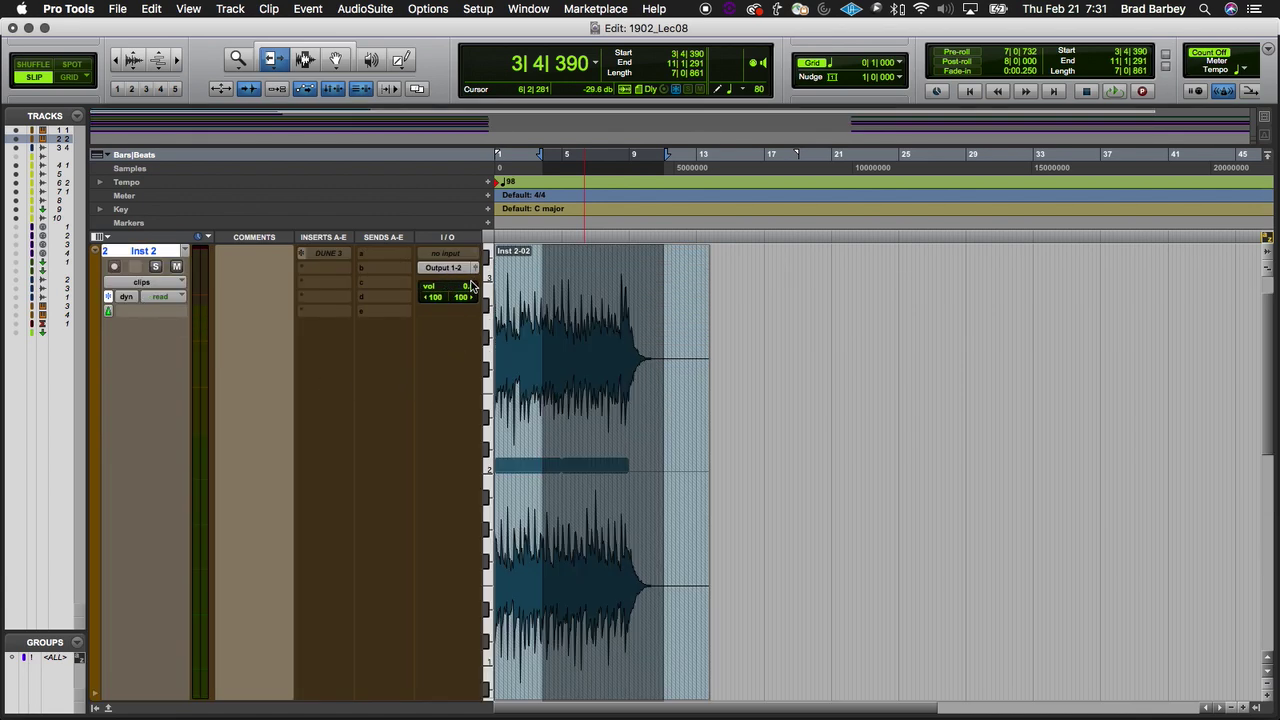
drag(468, 287, 449, 297)
click(441, 297)
Step: Assign Inst 2's first send to Bus 1-2 (Stereo) and set the send level to -20.3 dB
click(373, 258)
mouse_move(420, 267)
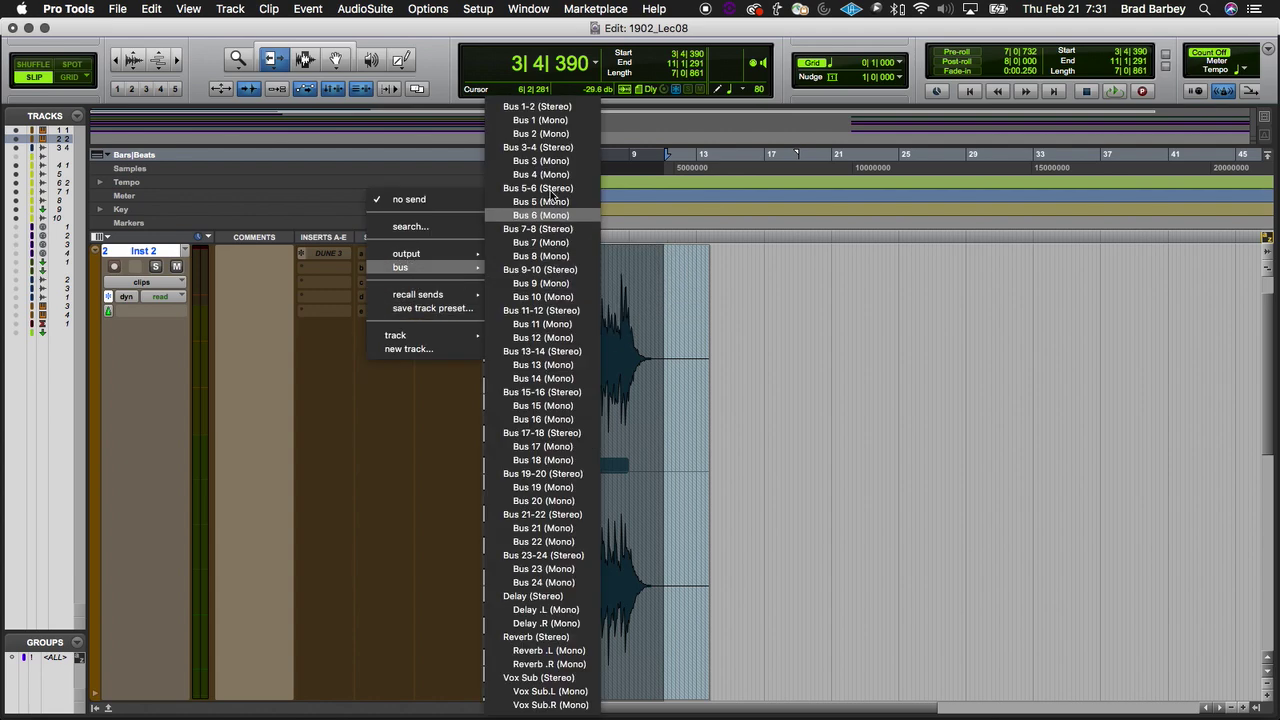
click(540, 107)
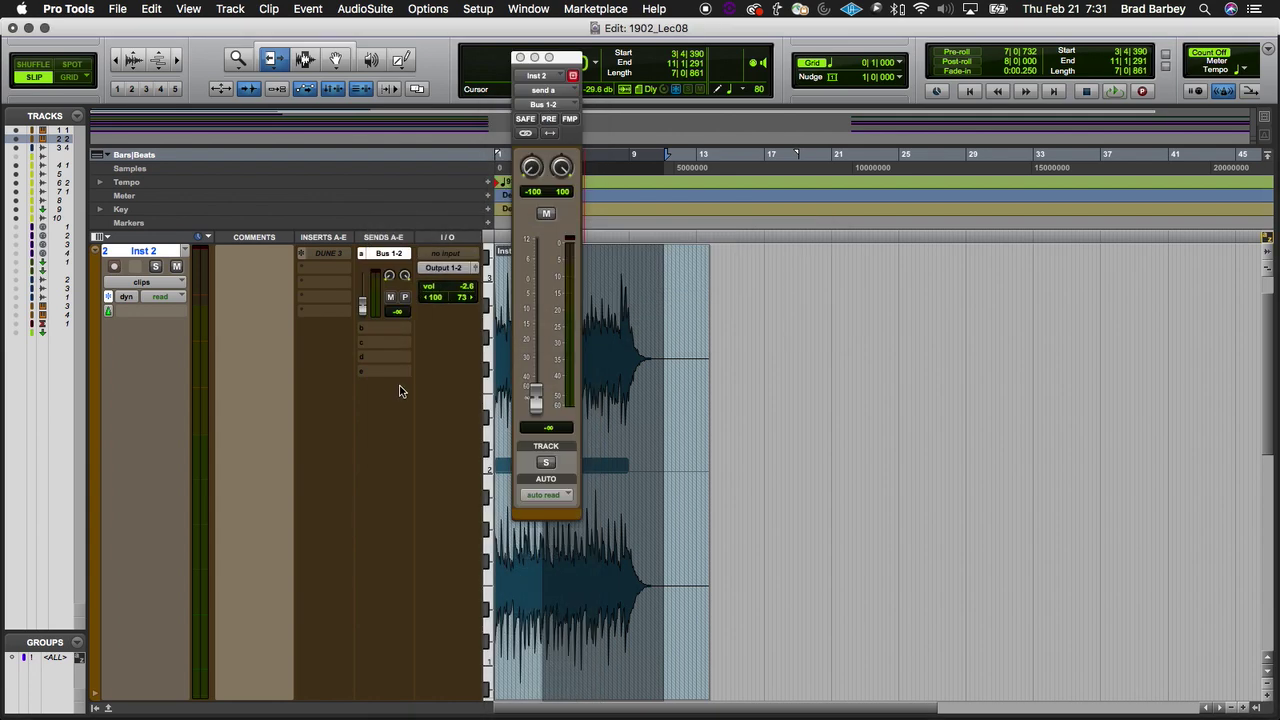
mouse_move(365, 300)
mouse_down()
mouse_move(363, 278)
mouse_move(363, 305)
mouse_up()
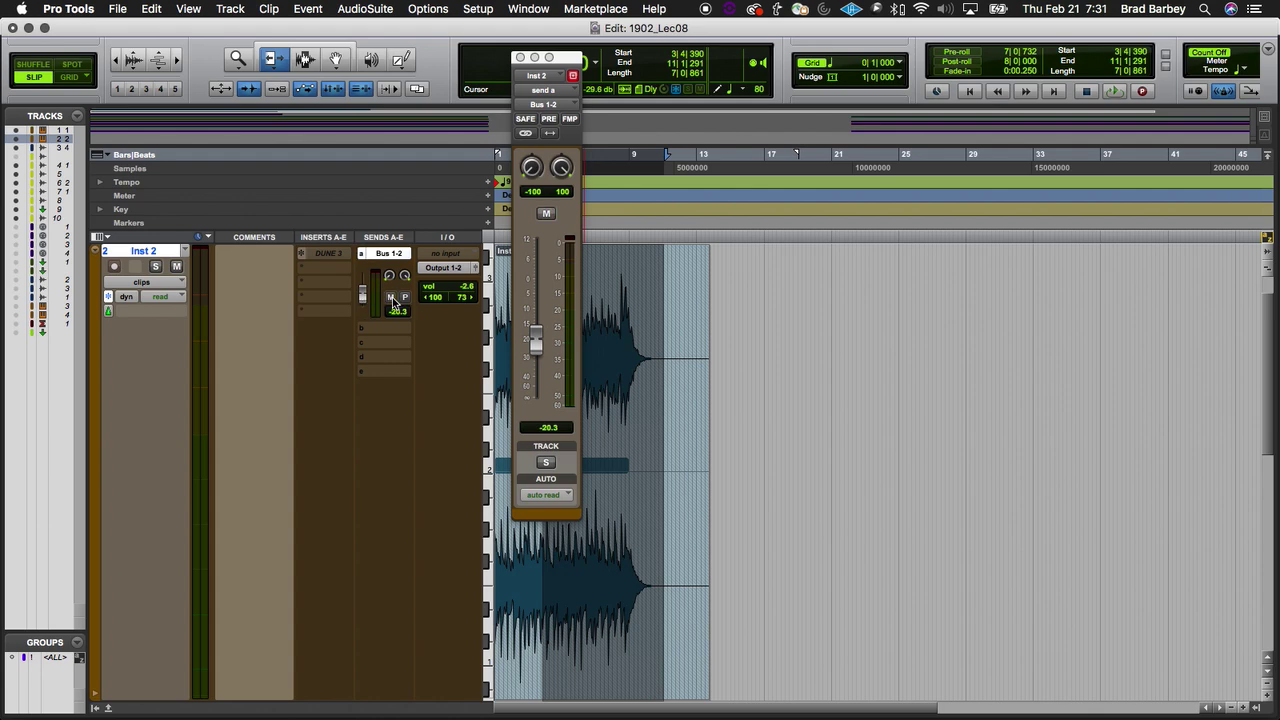
click(405, 298)
Step: Switch to Keynote, highlight the bullet about plug-ins not frozen with Freeze to Insert, and return to Pro Tools
key(super+Tab)
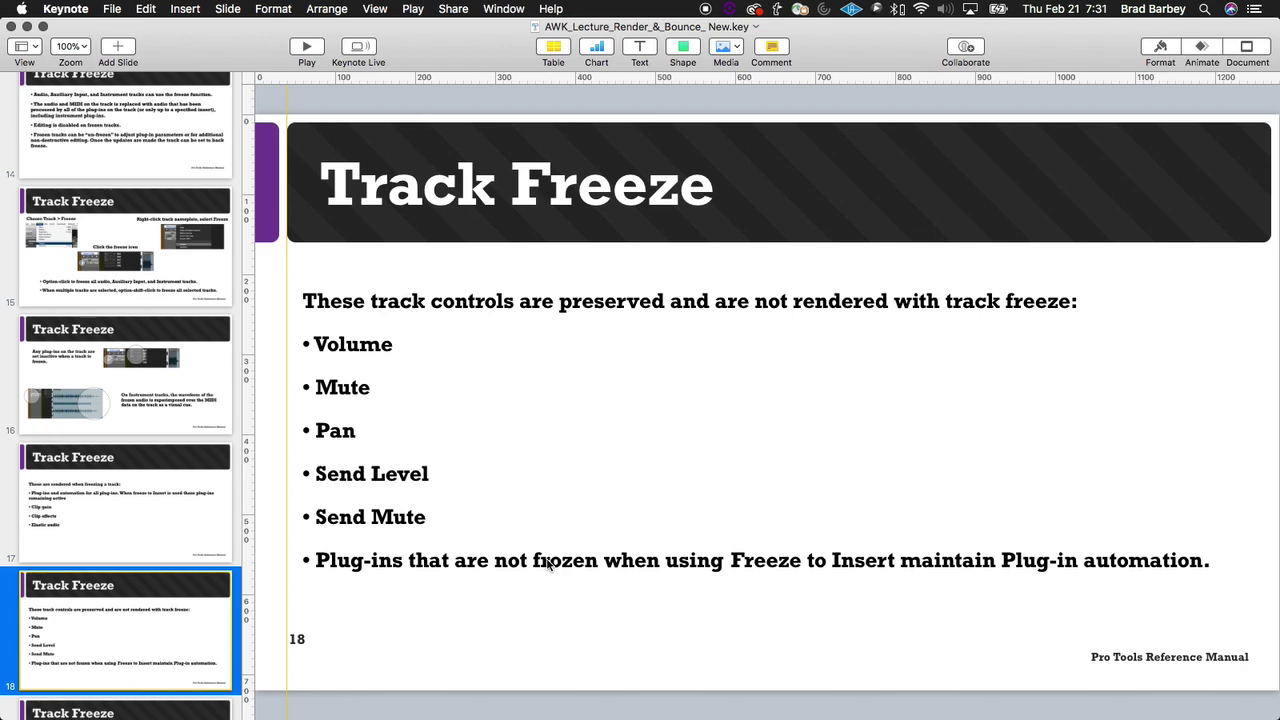
triple_click(500, 560)
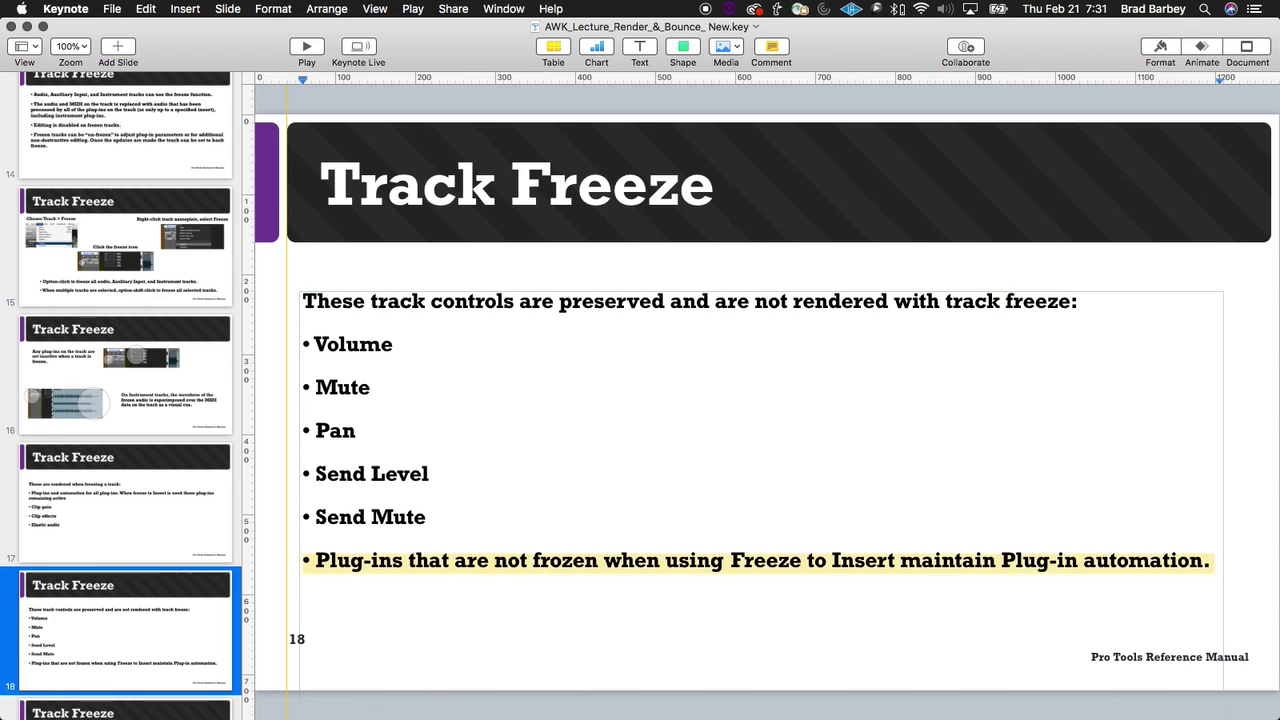
key(super+Tab)
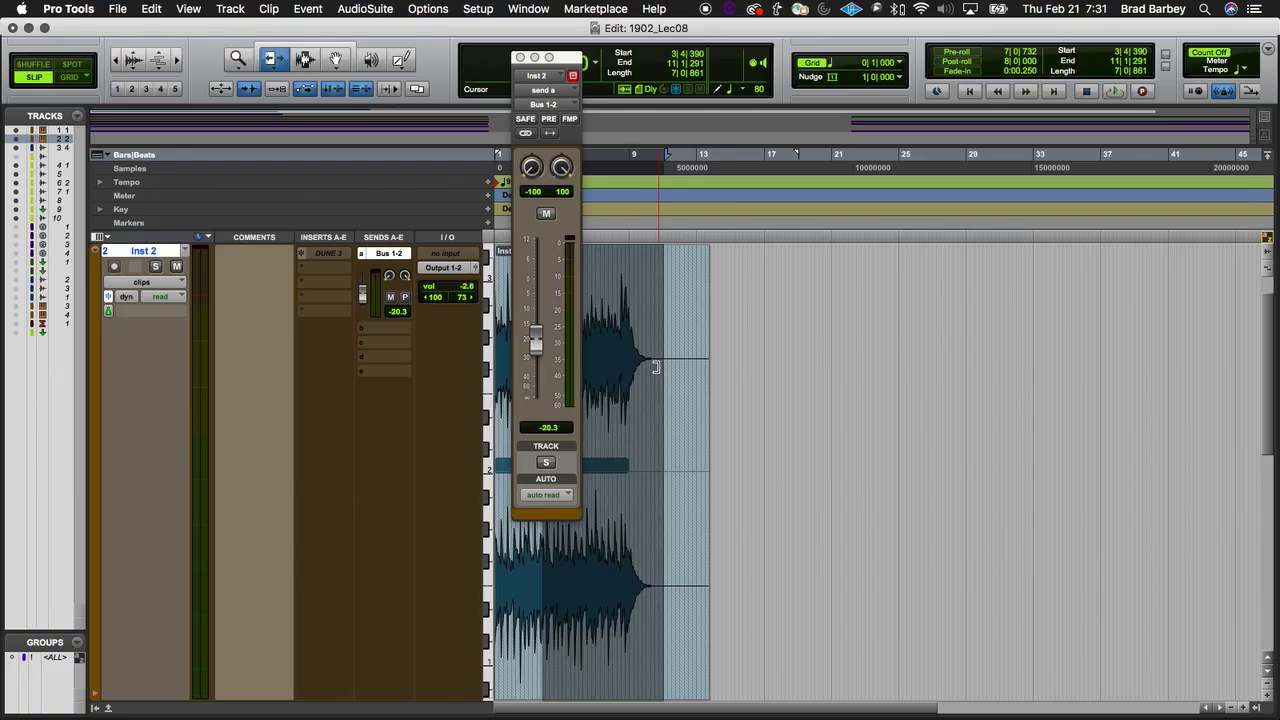
Step: Unfreeze the Inst 2 track and close its send window
click(109, 297)
click(520, 57)
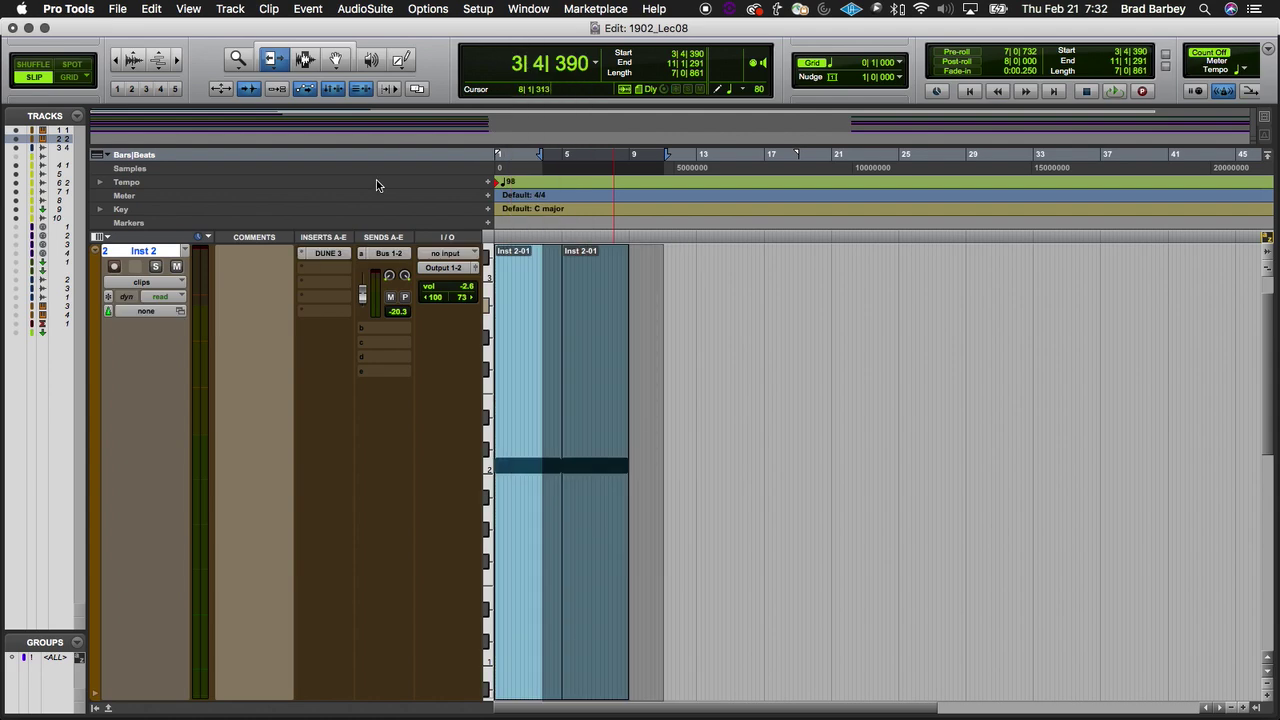
Step: Browse the multichannel EQ plug-ins for Inst 2's second insert slot and return to the Keynote slide
click(320, 268)
mouse_move(320, 268)
mouse_move(479, 272)
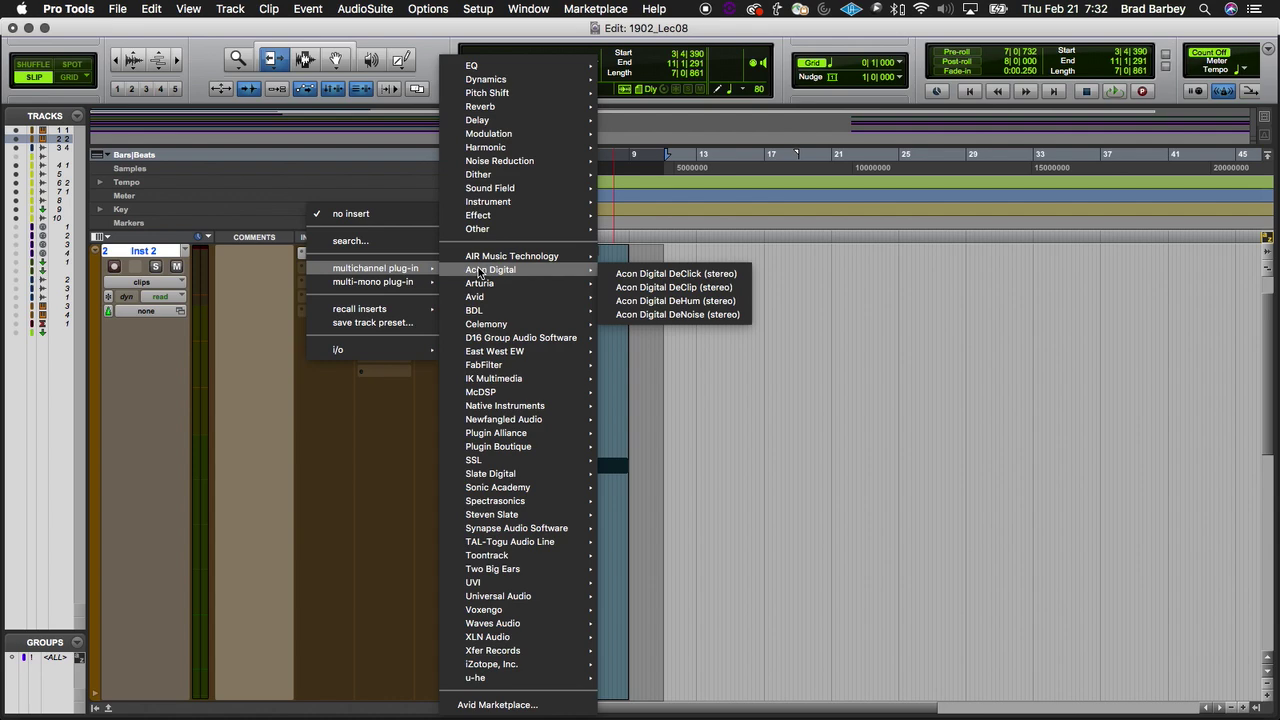
mouse_move(525, 76)
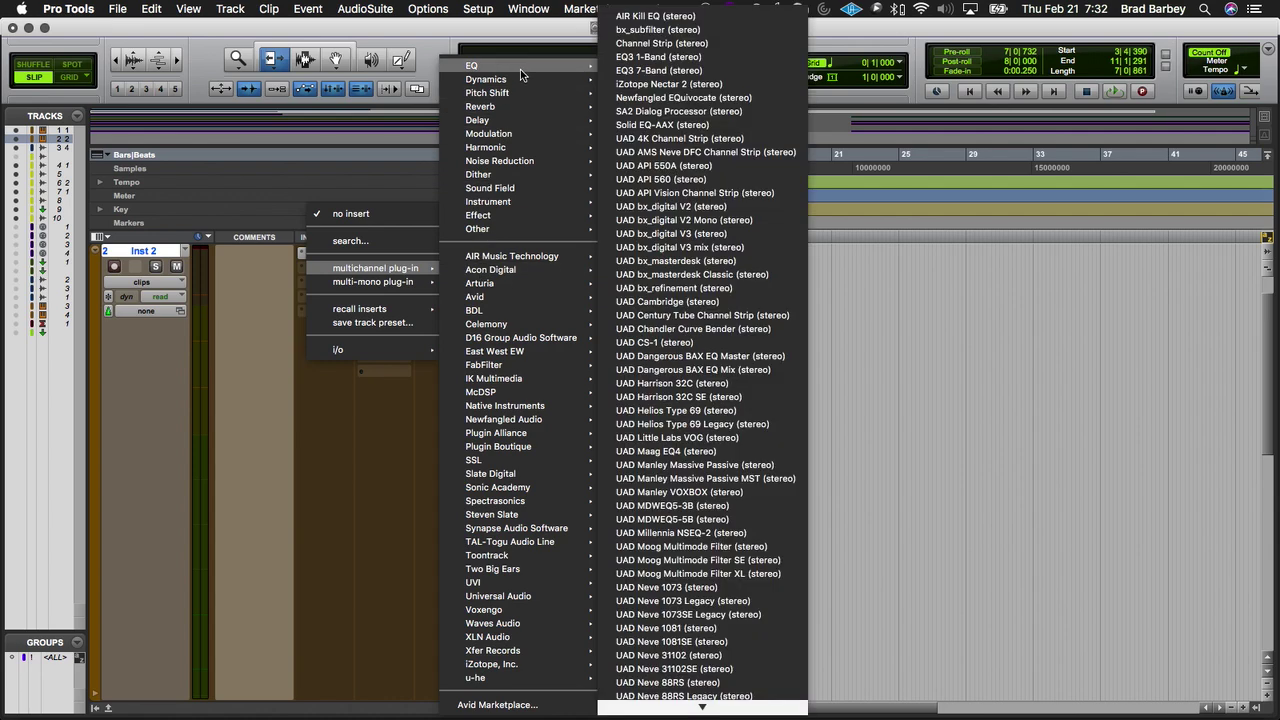
click(647, 14)
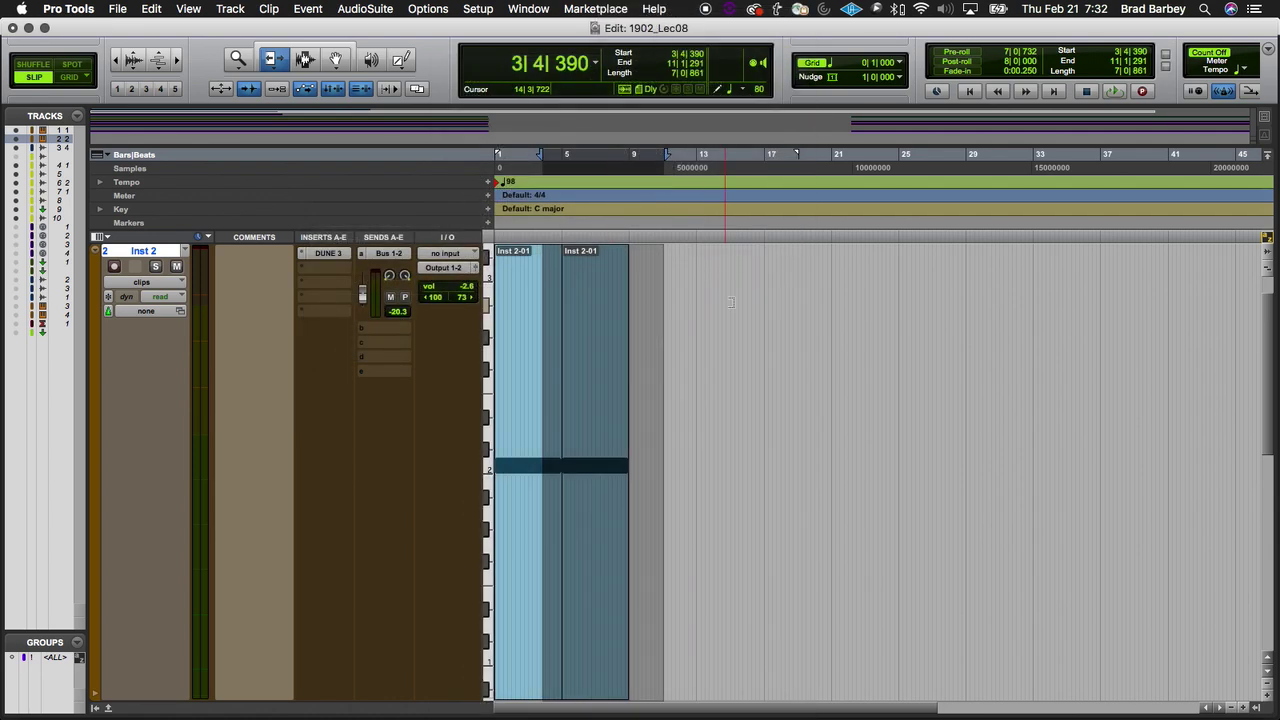
key(super+Tab)
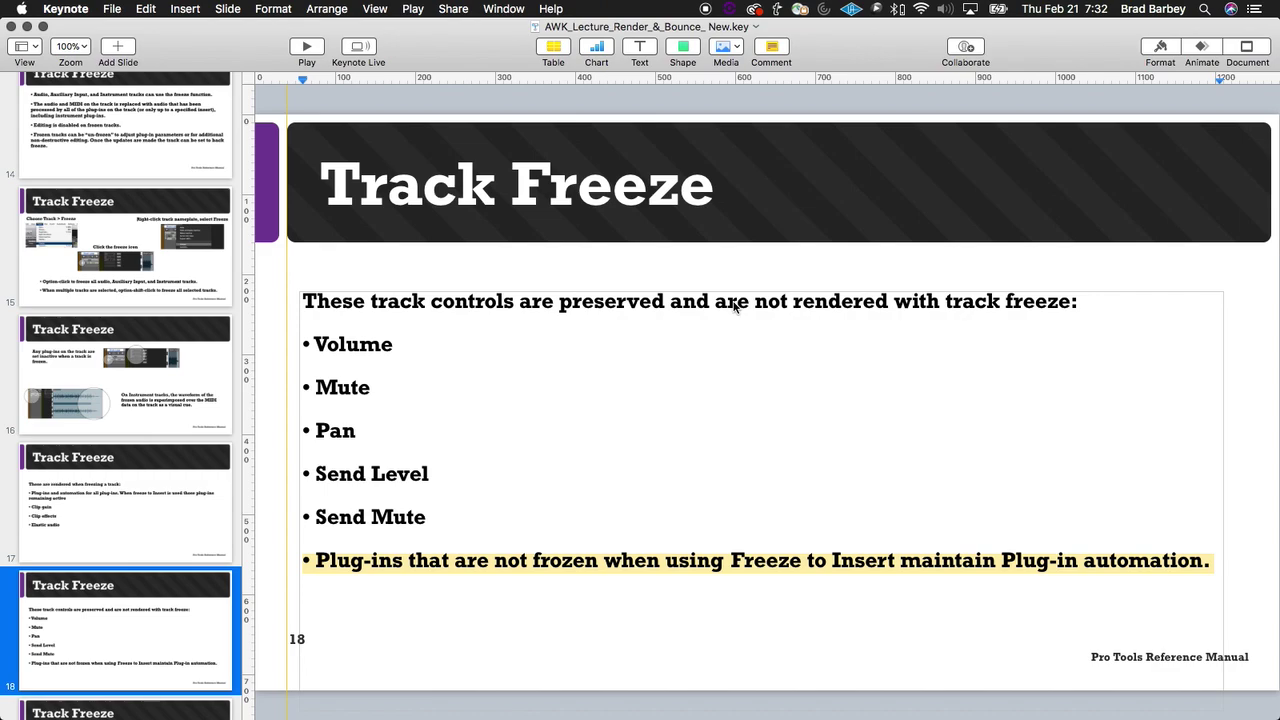
Step: Switch to Keynote and highlight "Freeze to Insert" in the last bullet of slide 18
key(super+Tab)
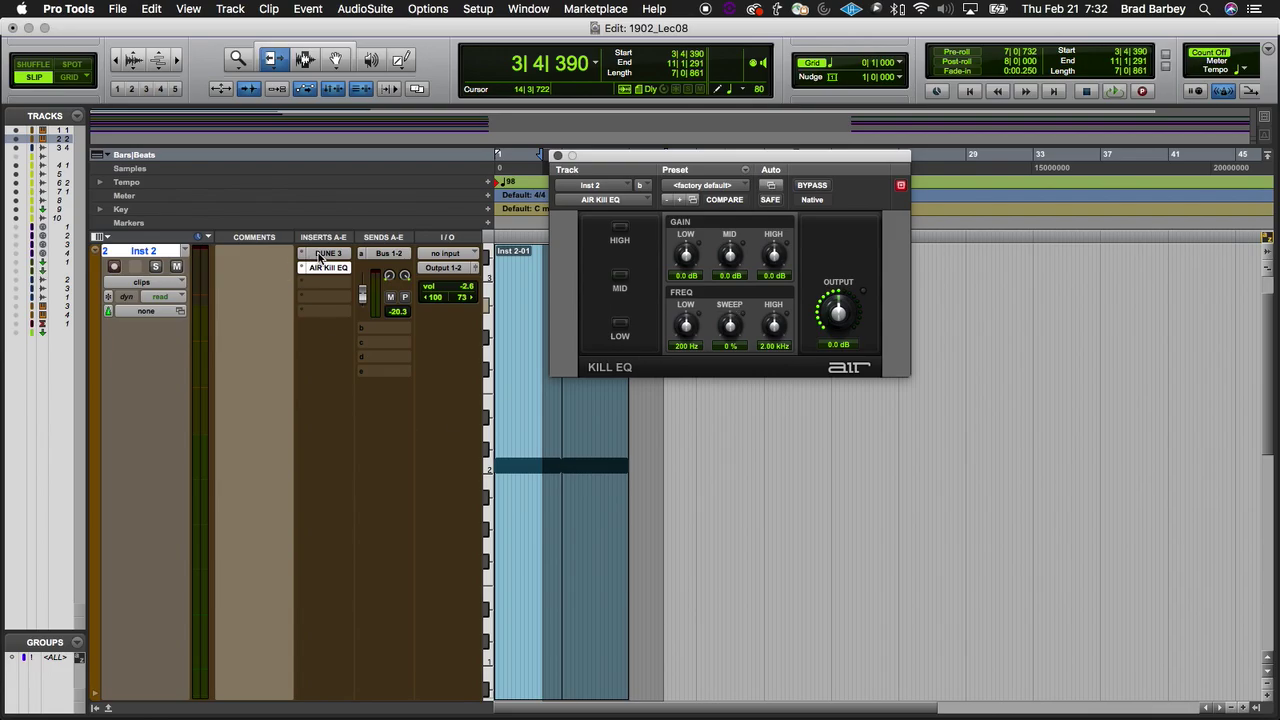
key(super+Tab)
click(771, 590)
drag(732, 556, 887, 556)
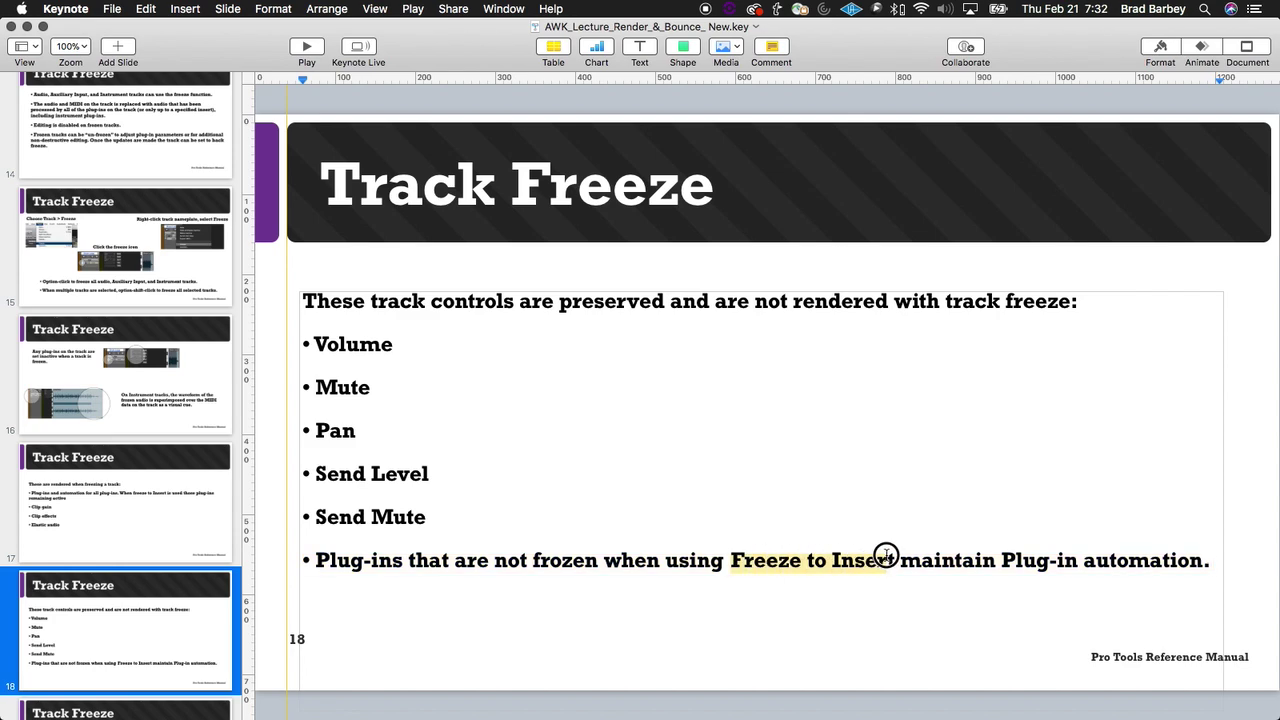
Step: Open slide 19 about Freeze Up To This Insert and return to Pro Tools
scroll(132, 512, down, 5)
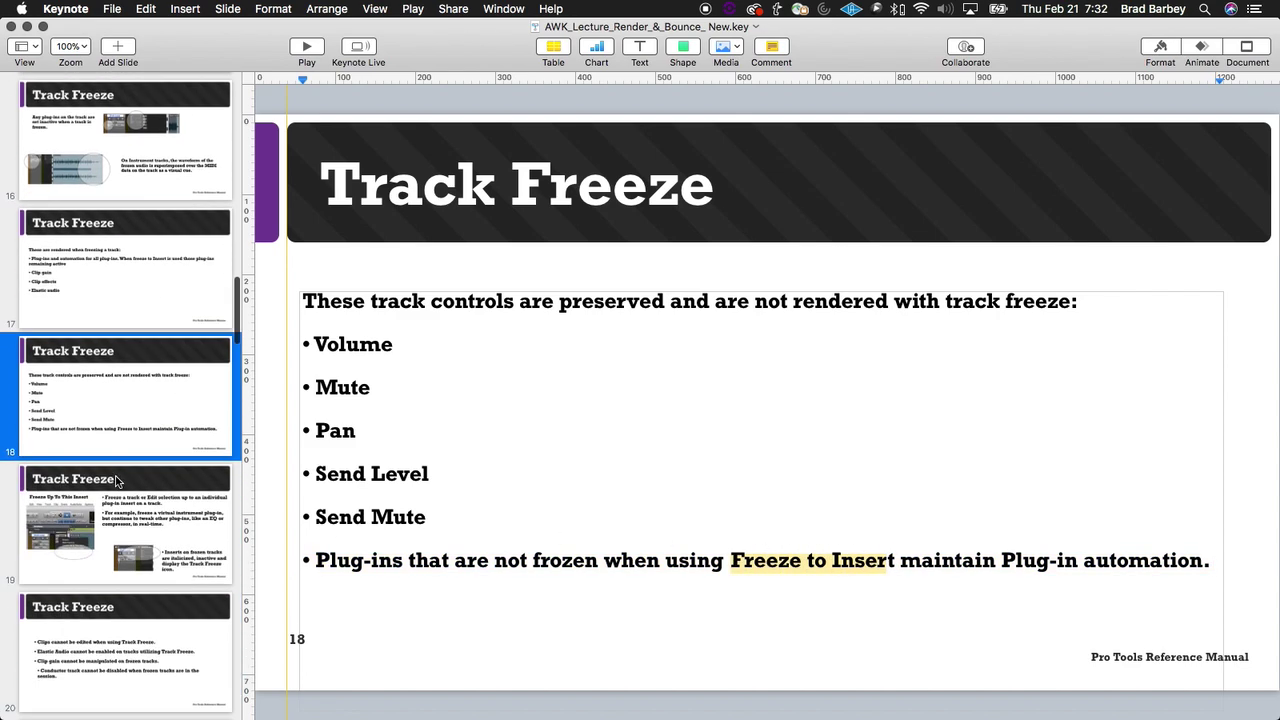
click(118, 483)
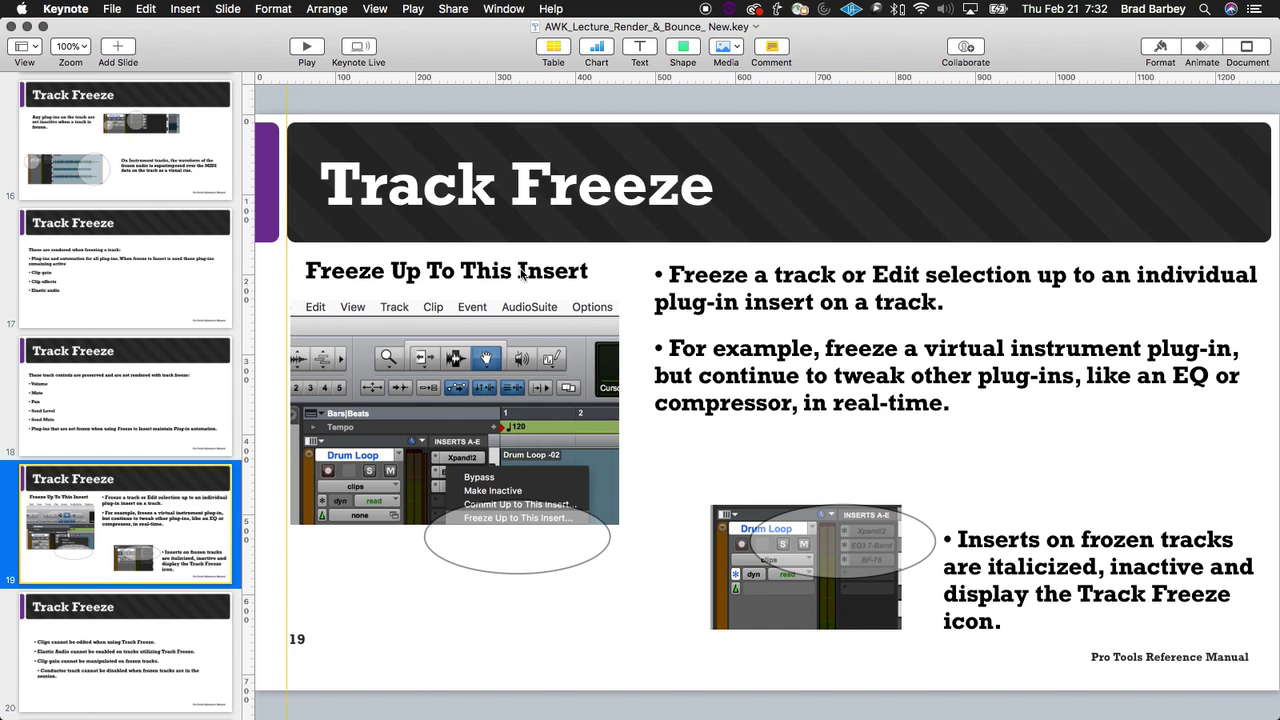
key(super+Tab)
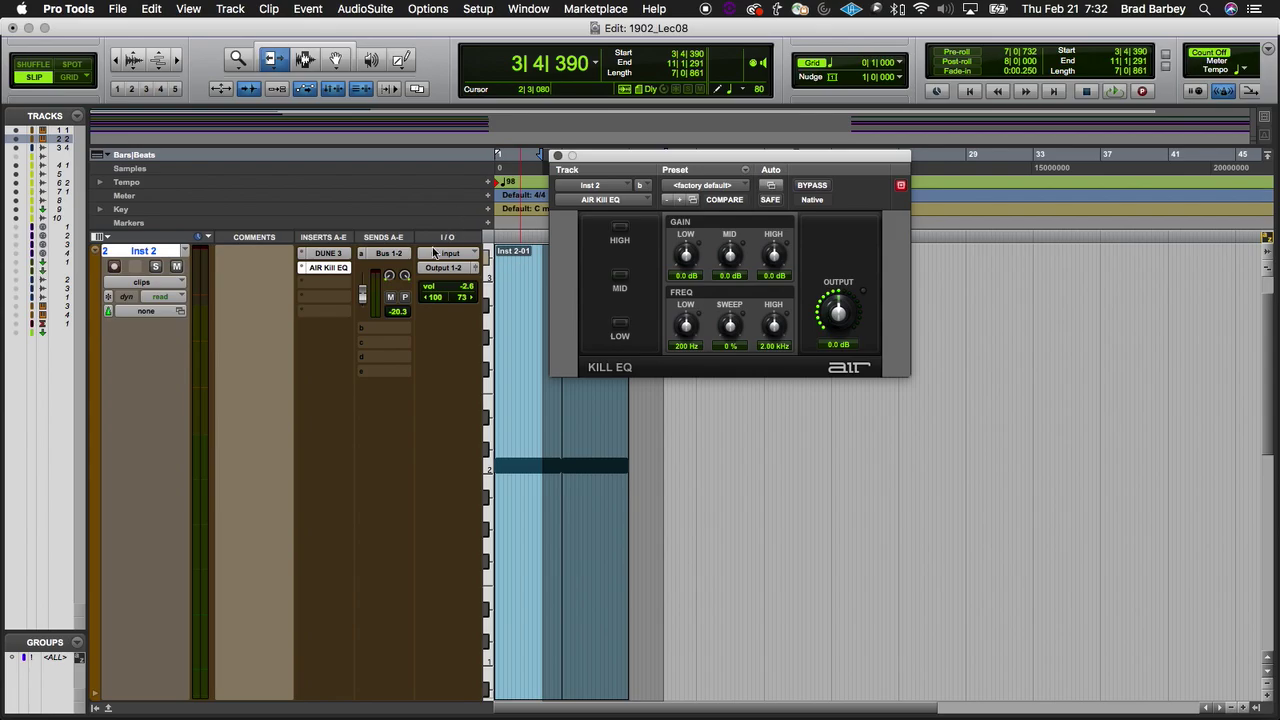
click(323, 256)
right_click(328, 259)
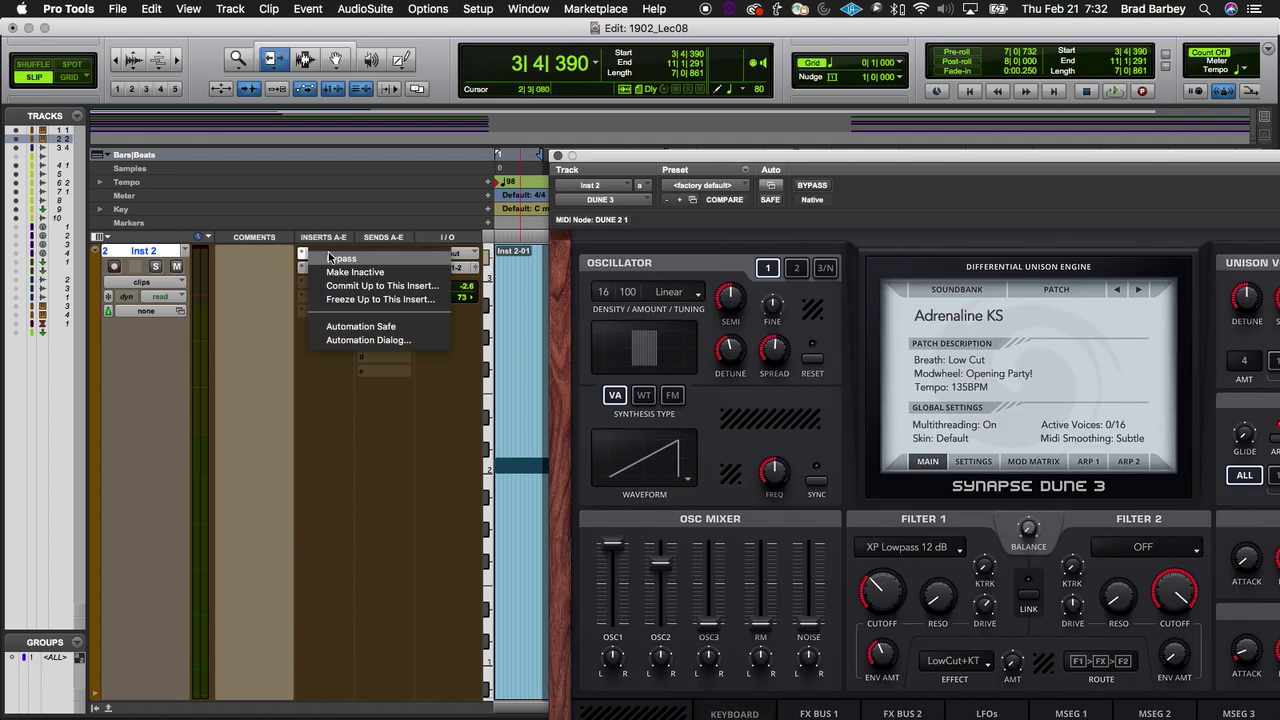
click(382, 286)
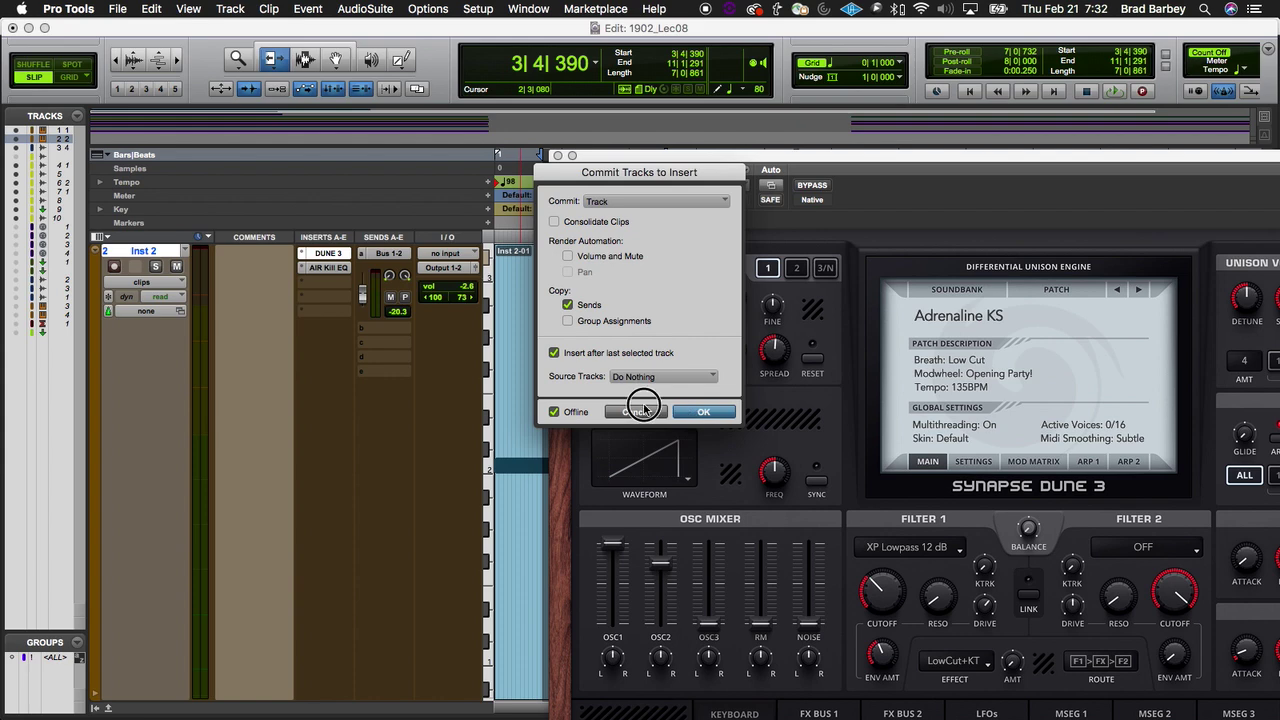
click(630, 415)
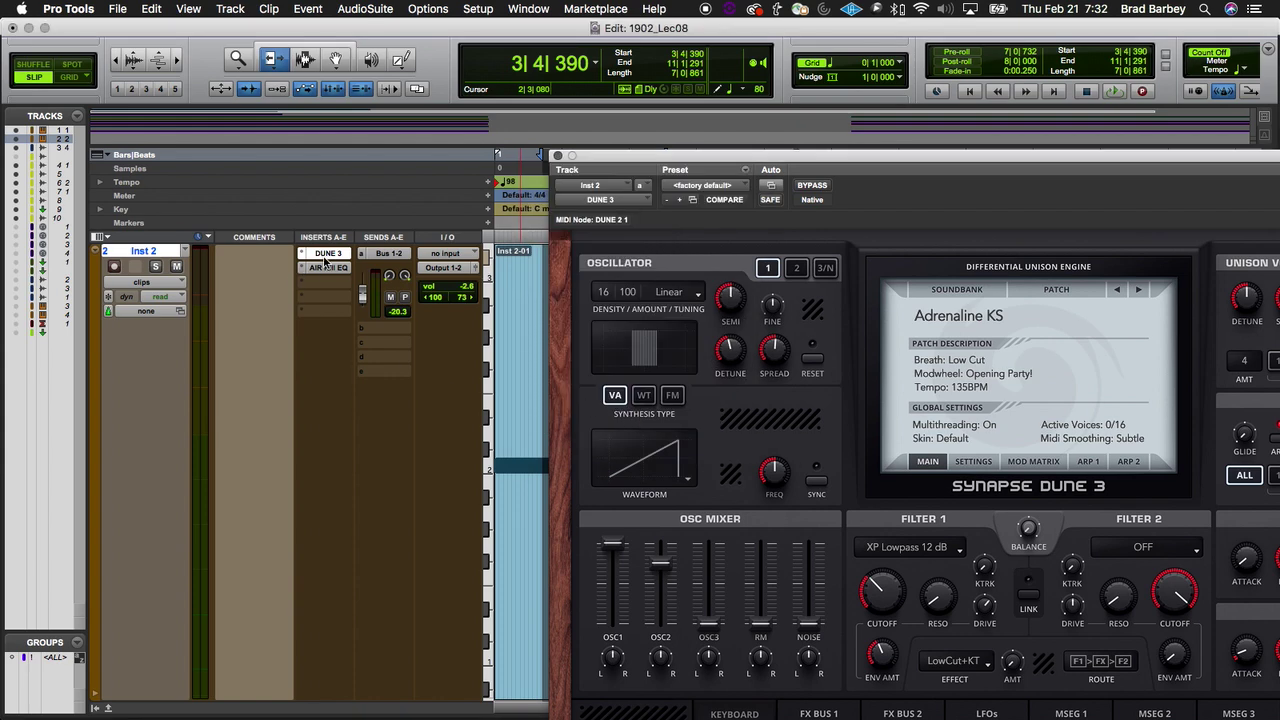
Step: Freeze Inst 2 up to its DUNE 3 insert and review the automatable parameters of the AIR Kill EQ plug-in
right_click(326, 262)
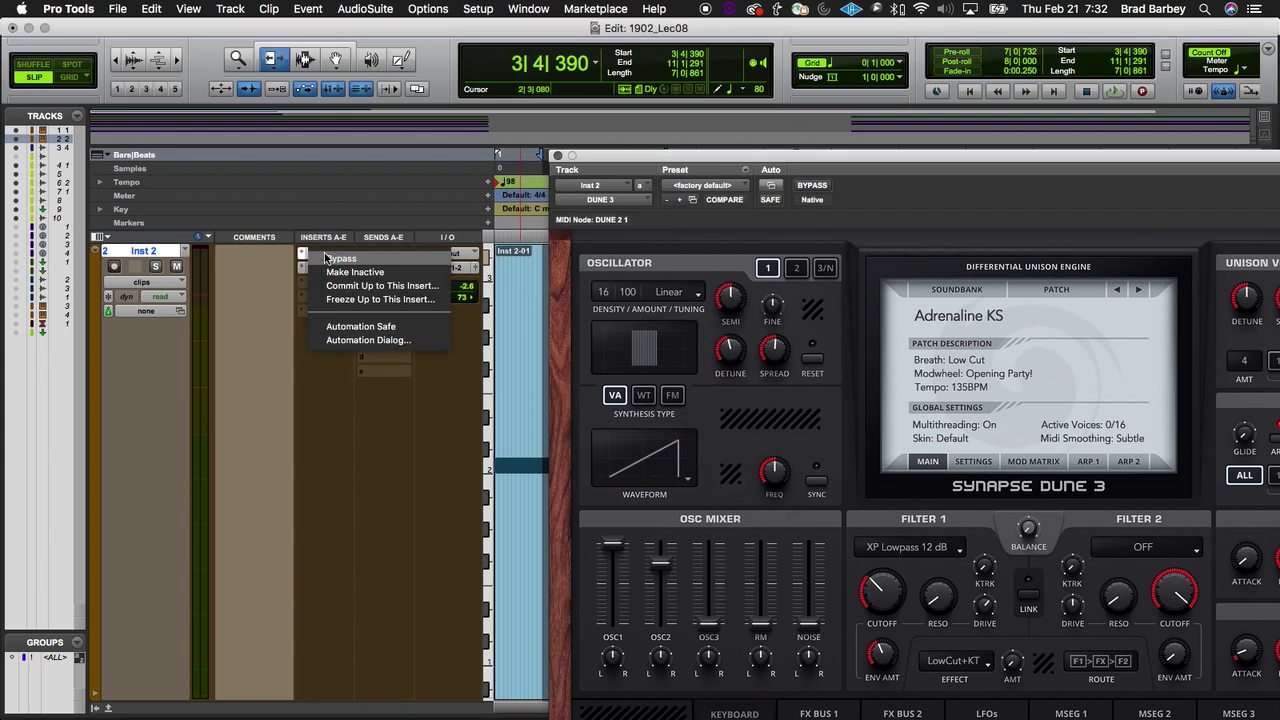
click(380, 299)
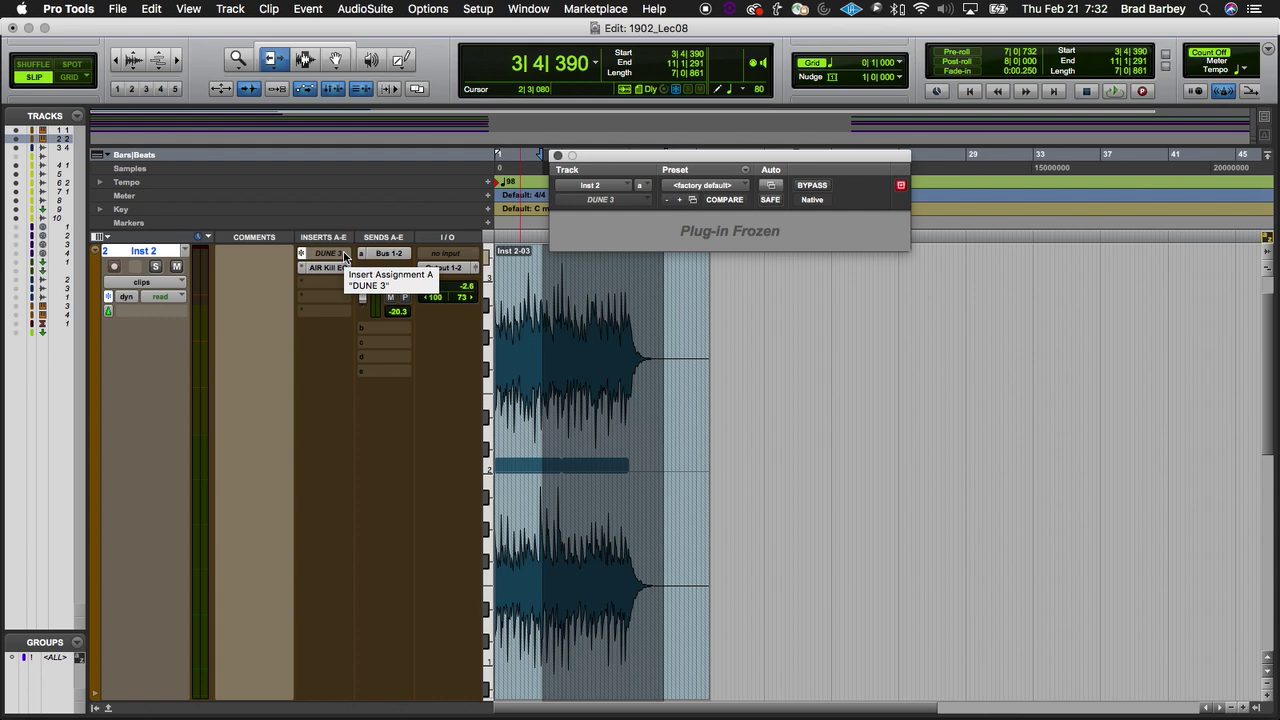
click(328, 268)
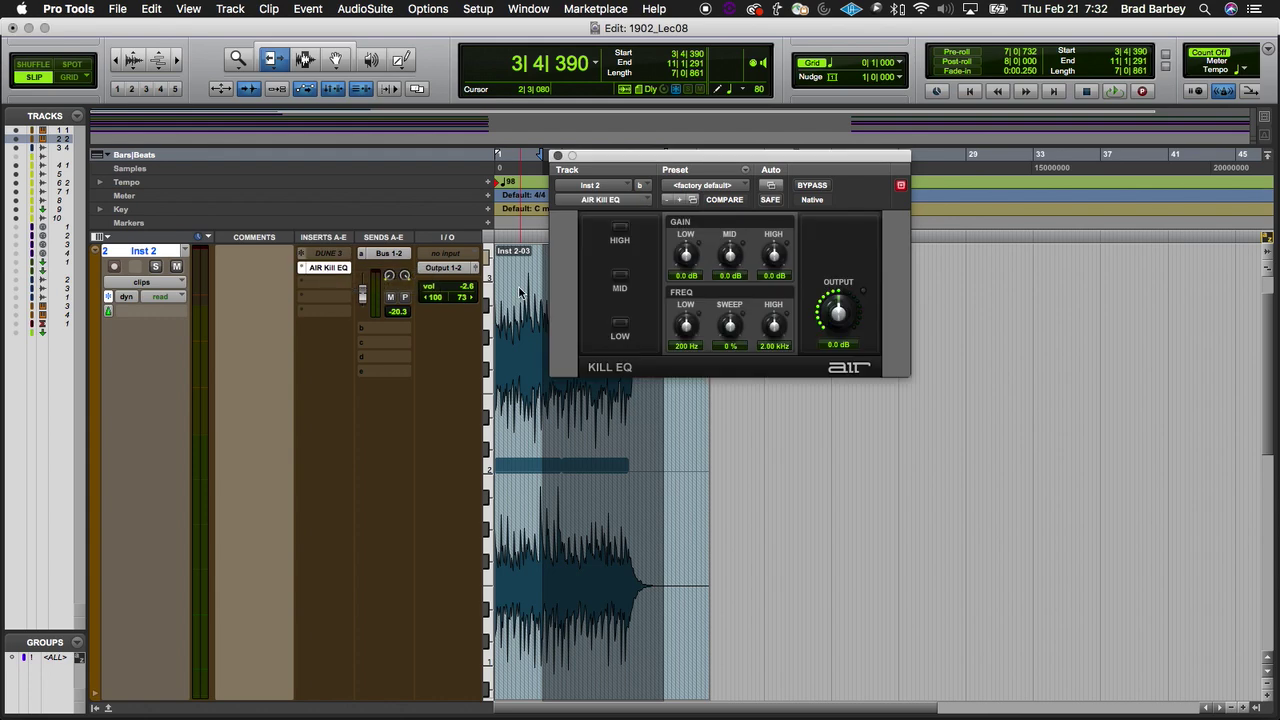
click(770, 185)
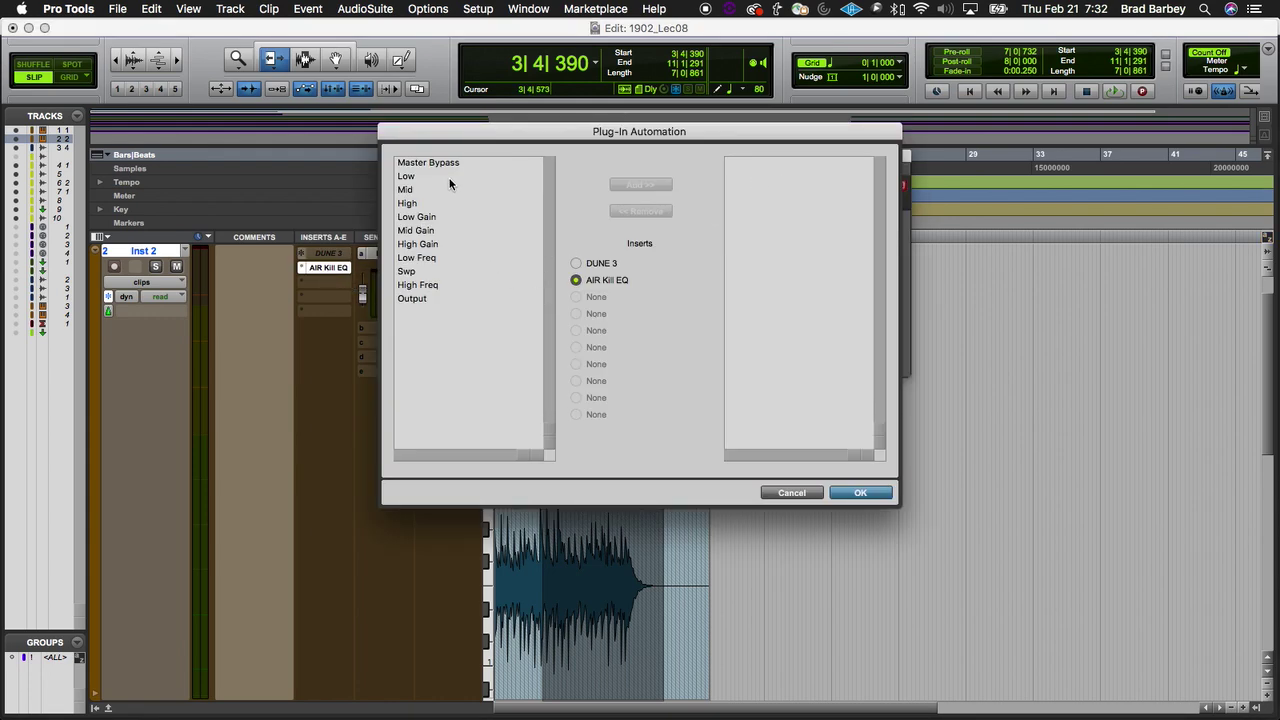
click(792, 493)
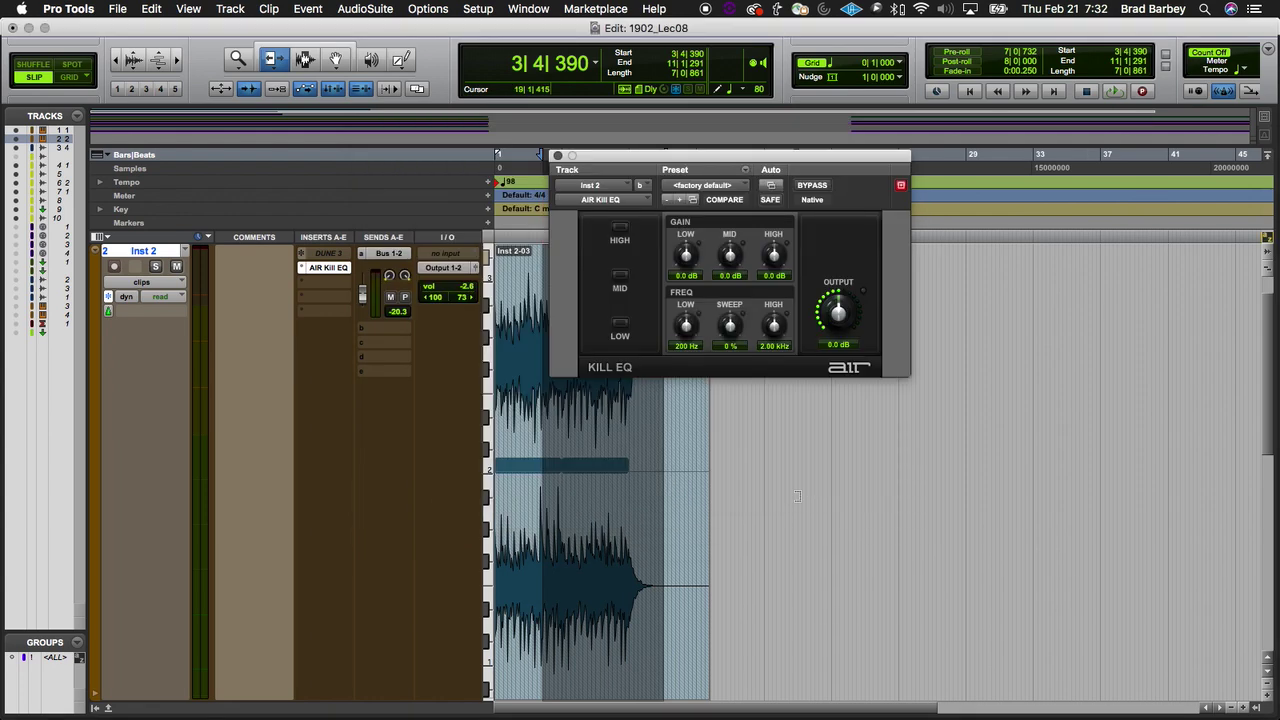
Step: Switch to Keynote, open slide 20 on Track Freeze editing restrictions, and return to Pro Tools
key(super+Tab)
click(70, 683)
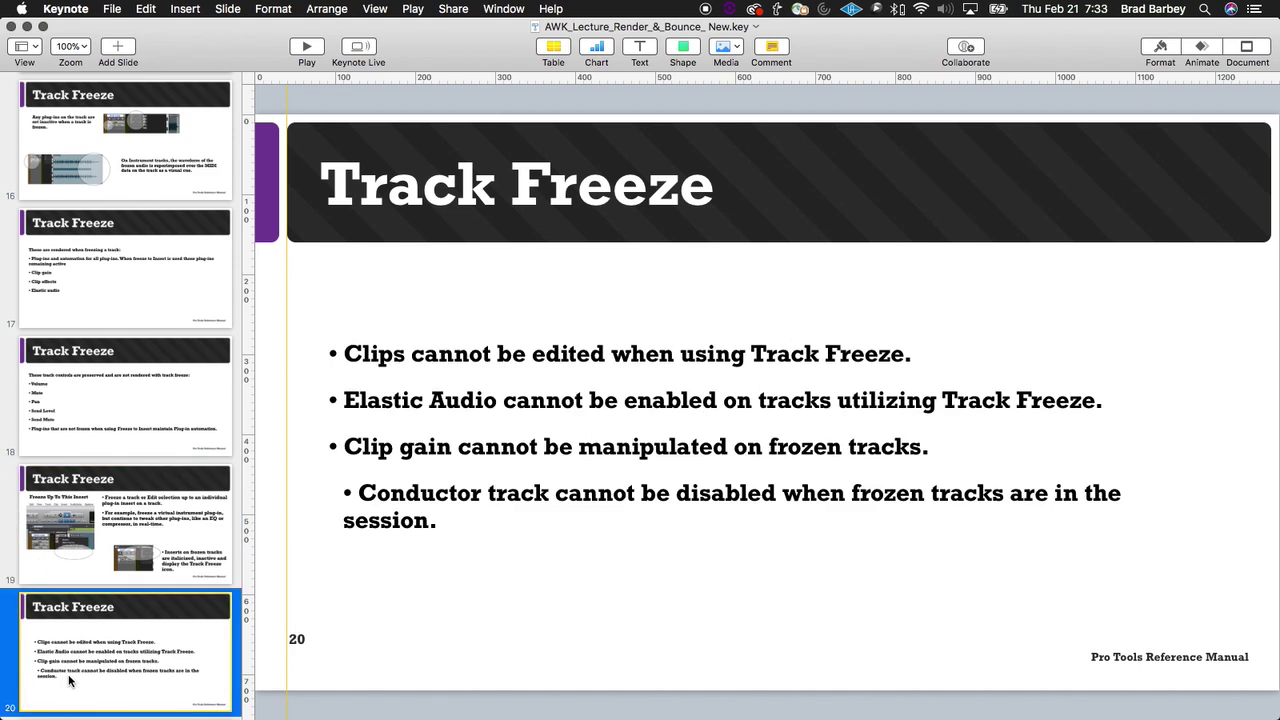
scroll(102, 377, down, 5)
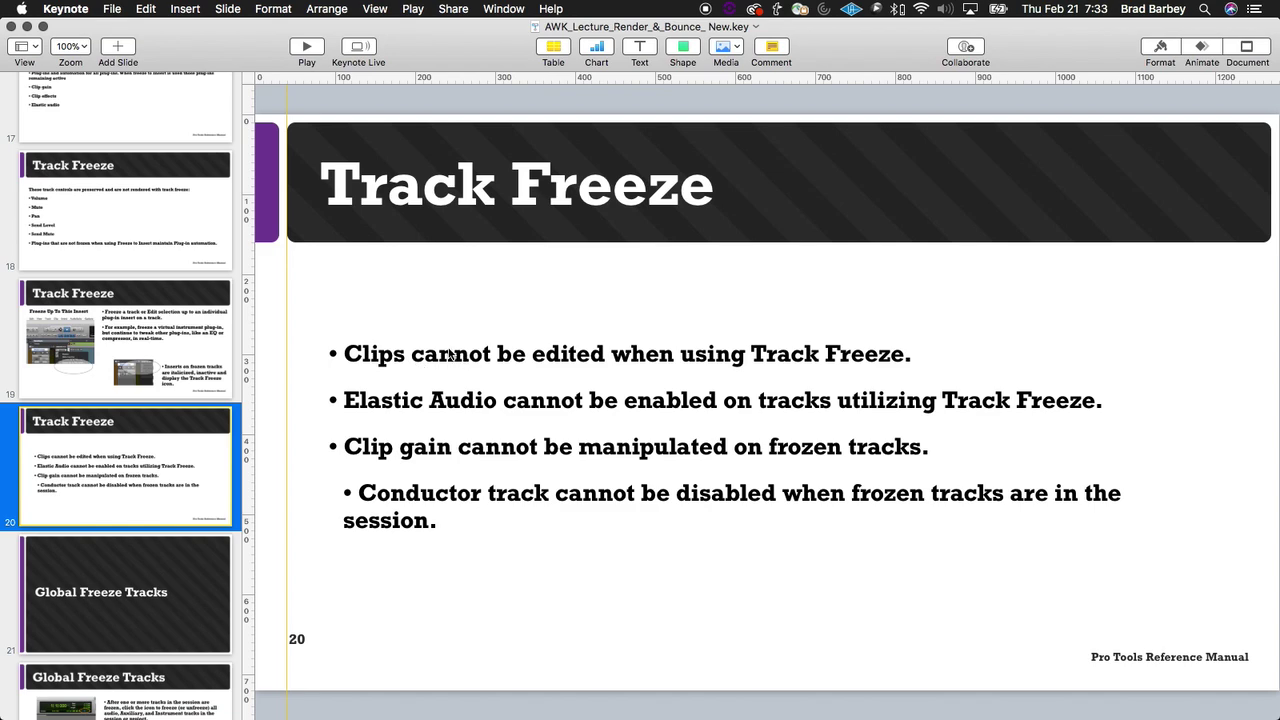
key(super+Tab)
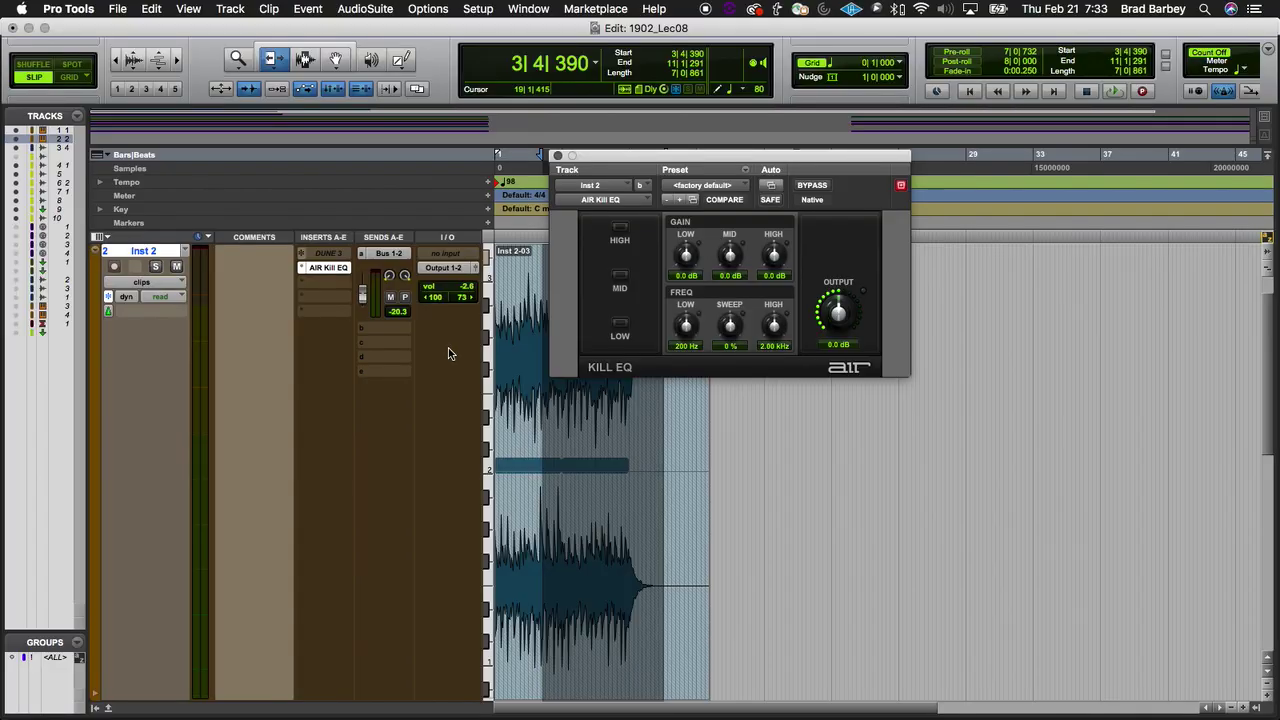
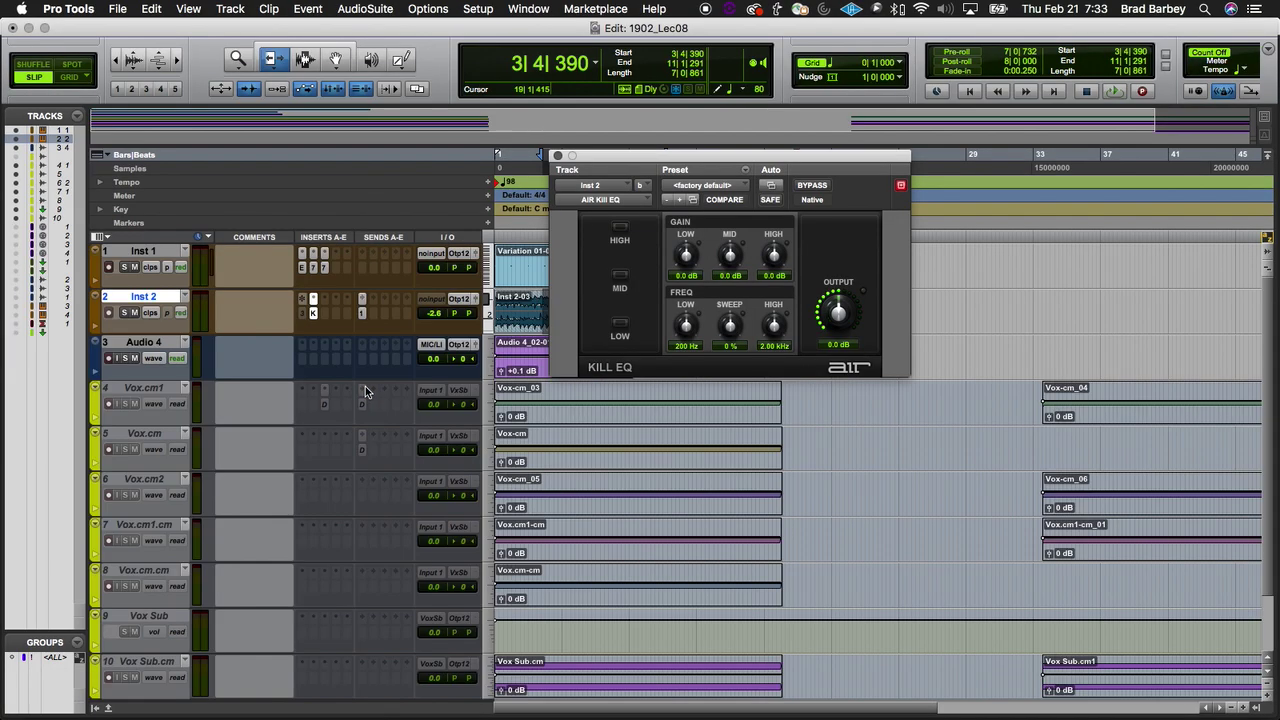
Step: Disable Elastic Audio on the enlarged Audio 4 track and freeze the track
click(135, 340)
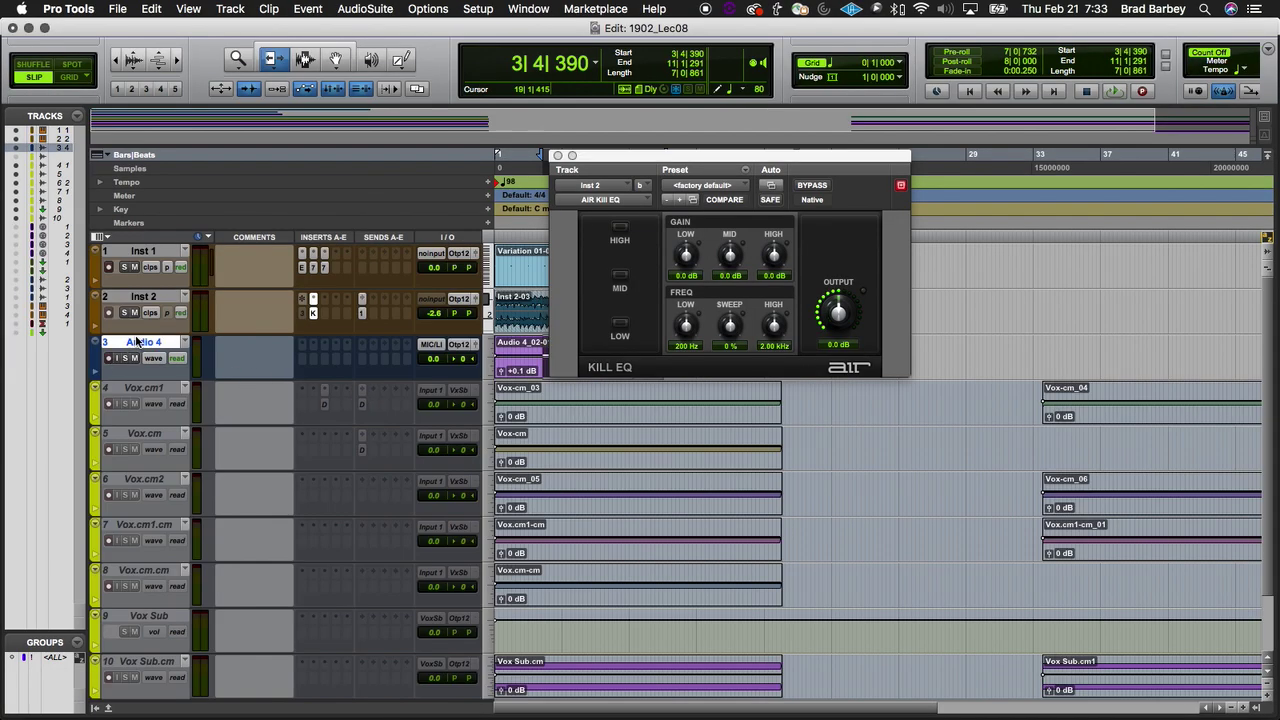
key(e)
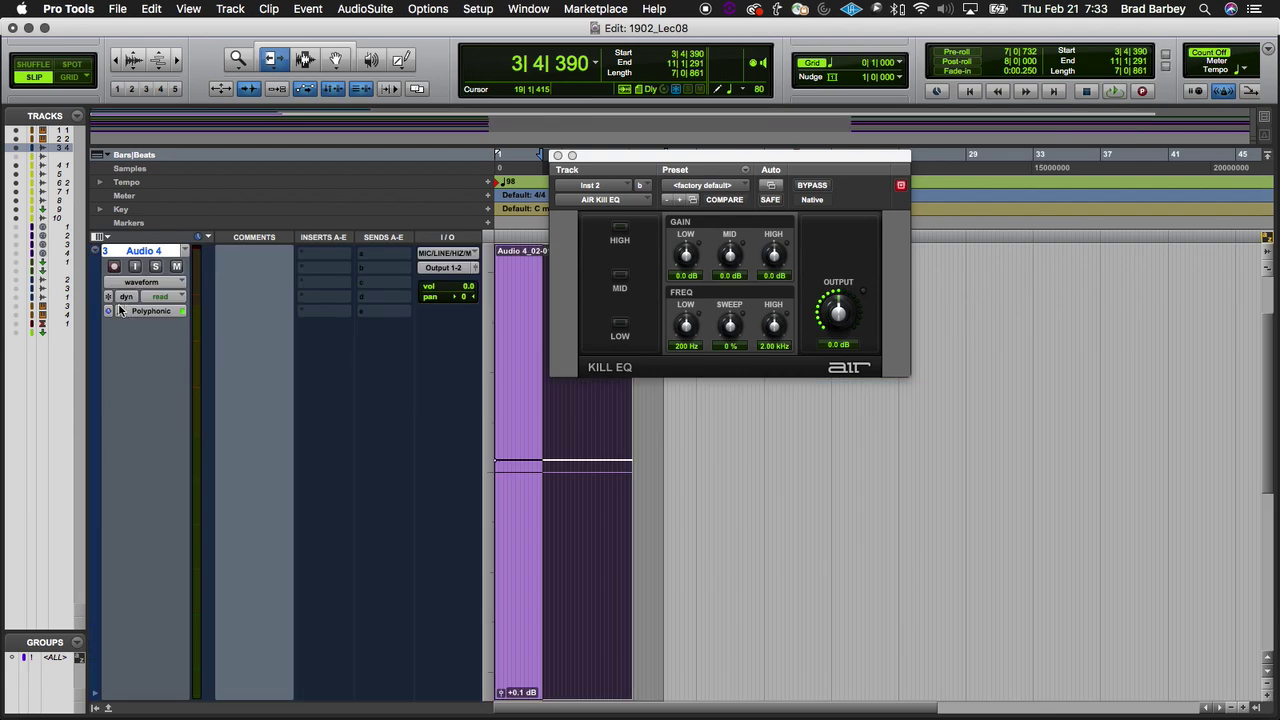
click(145, 311)
click(128, 284)
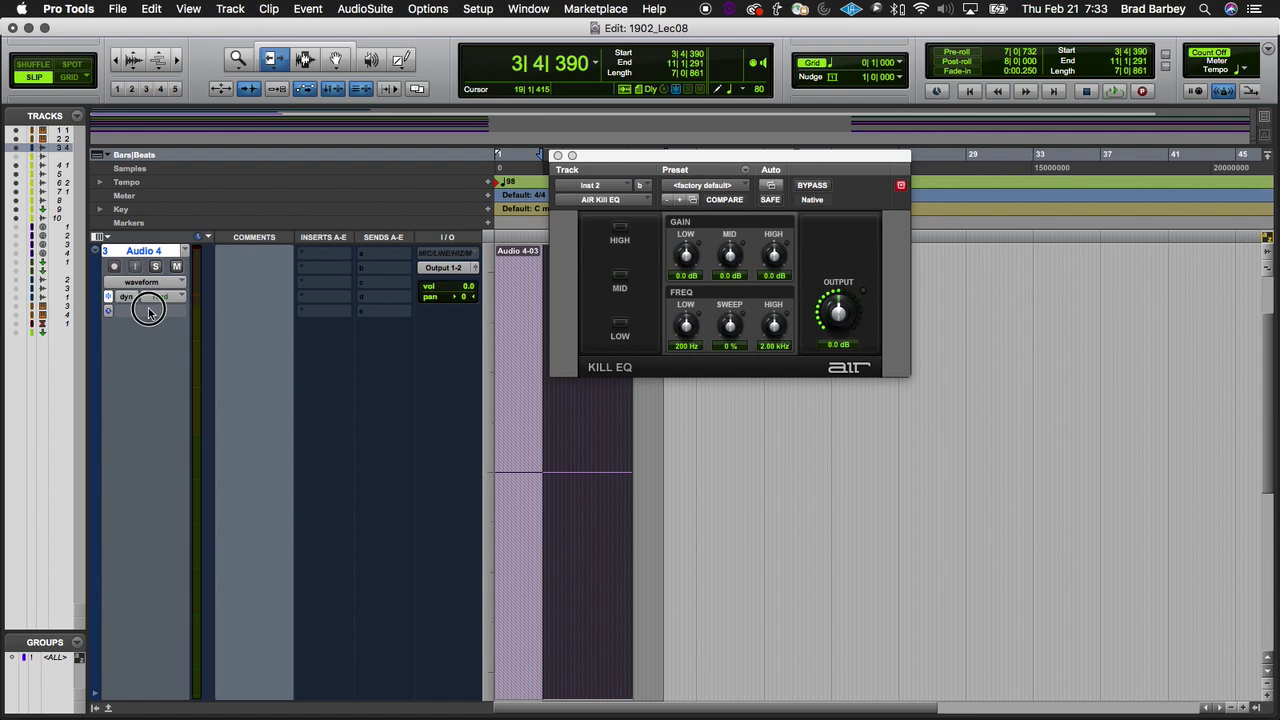
Step: Try to enable Elastic Audio on the frozen Audio 4 track and close the colour palette
right_click(148, 313)
click(165, 300)
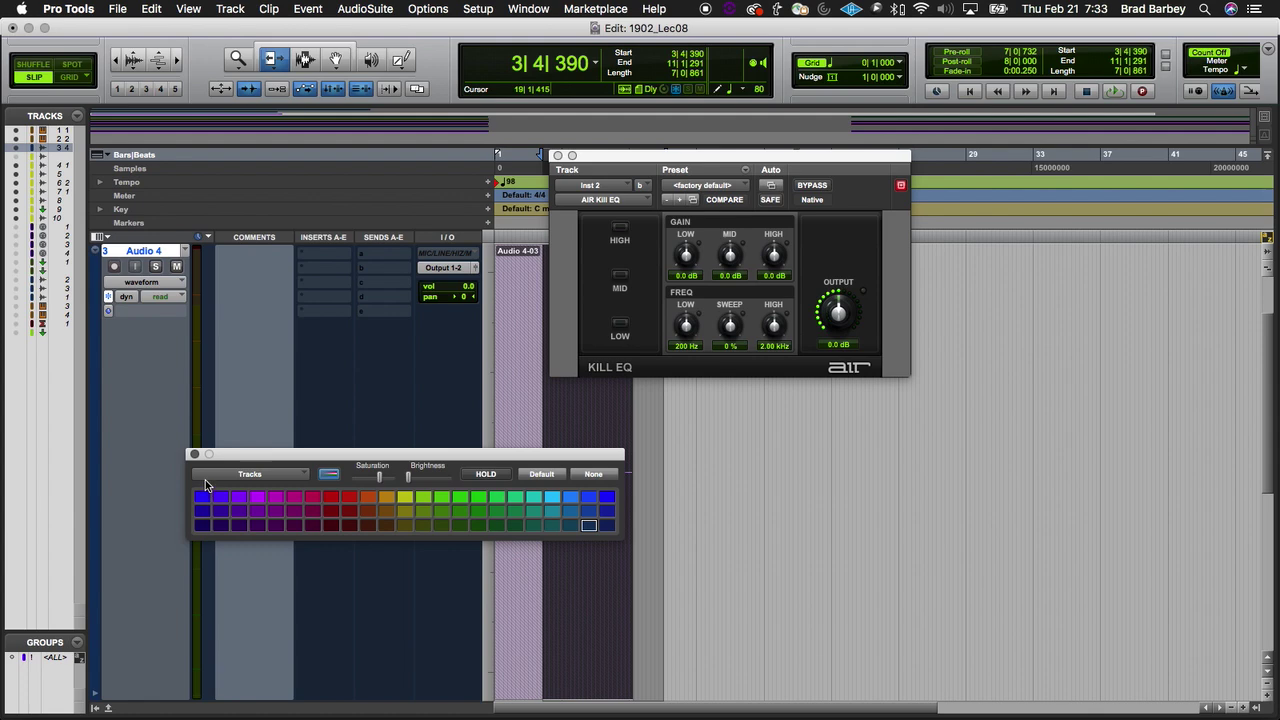
click(195, 456)
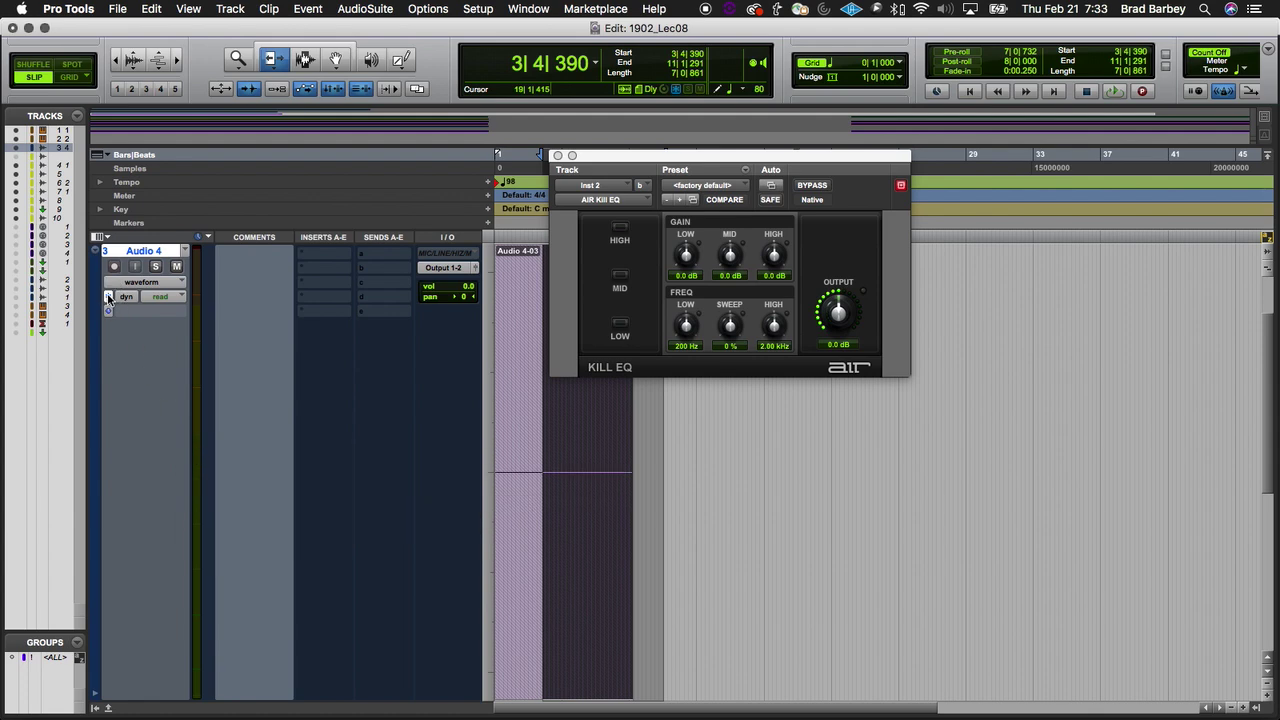
Step: Unfreeze the Audio 4 track and check the clip gain and conductor bullets on slide 20 in Keynote
key(super+Tab)
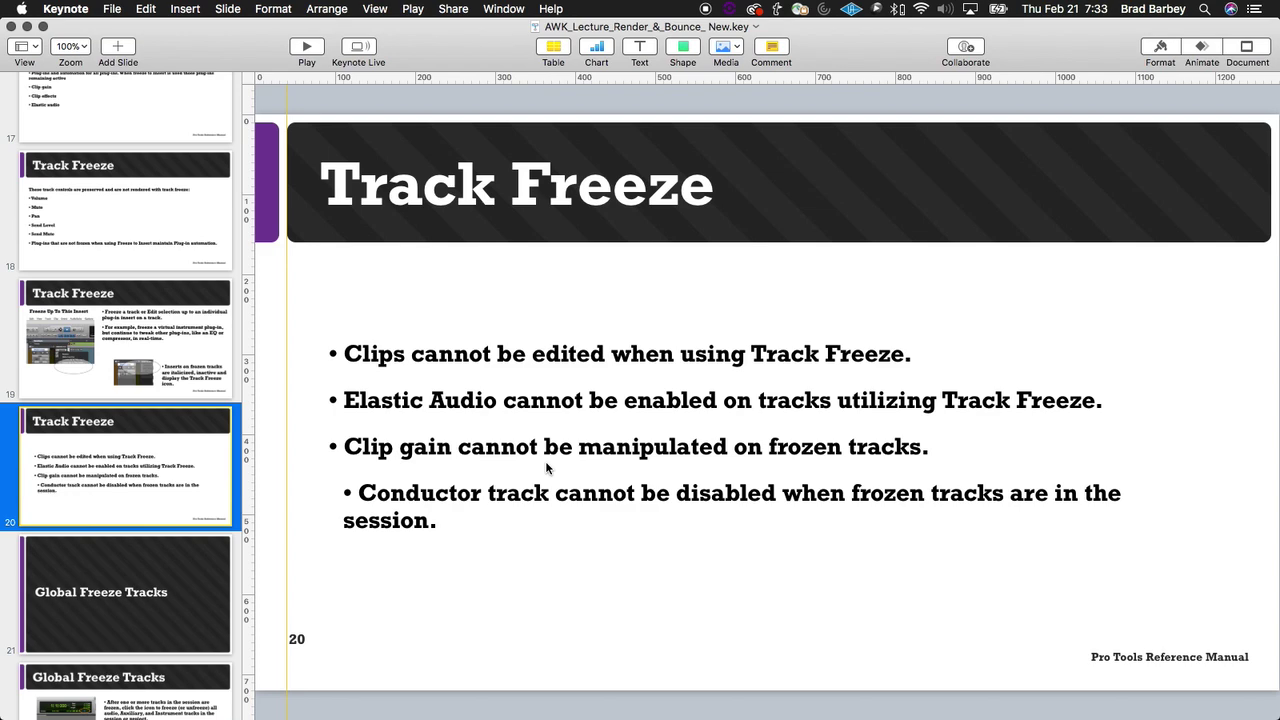
key(super+Tab)
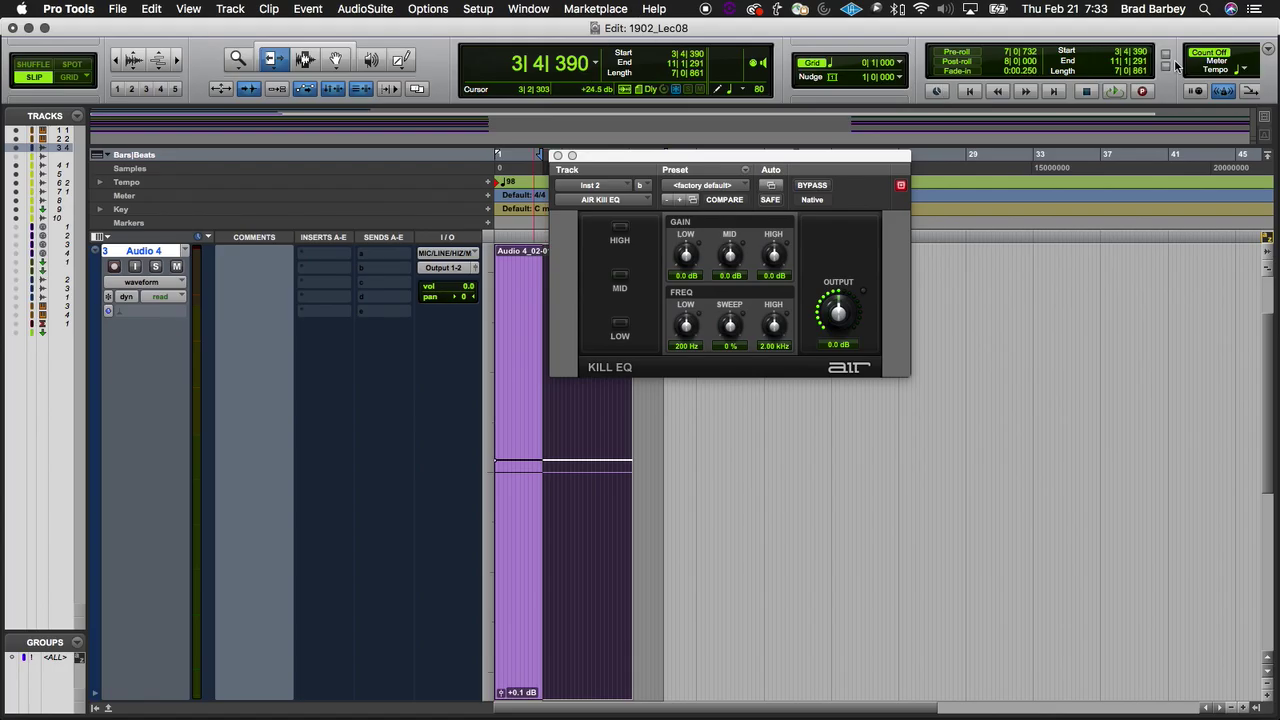
Step: Move the tempo controls next to the main counter and try to disable the Conductor track while Inst 2 is frozen
drag(1185, 68, 794, 58)
click(885, 92)
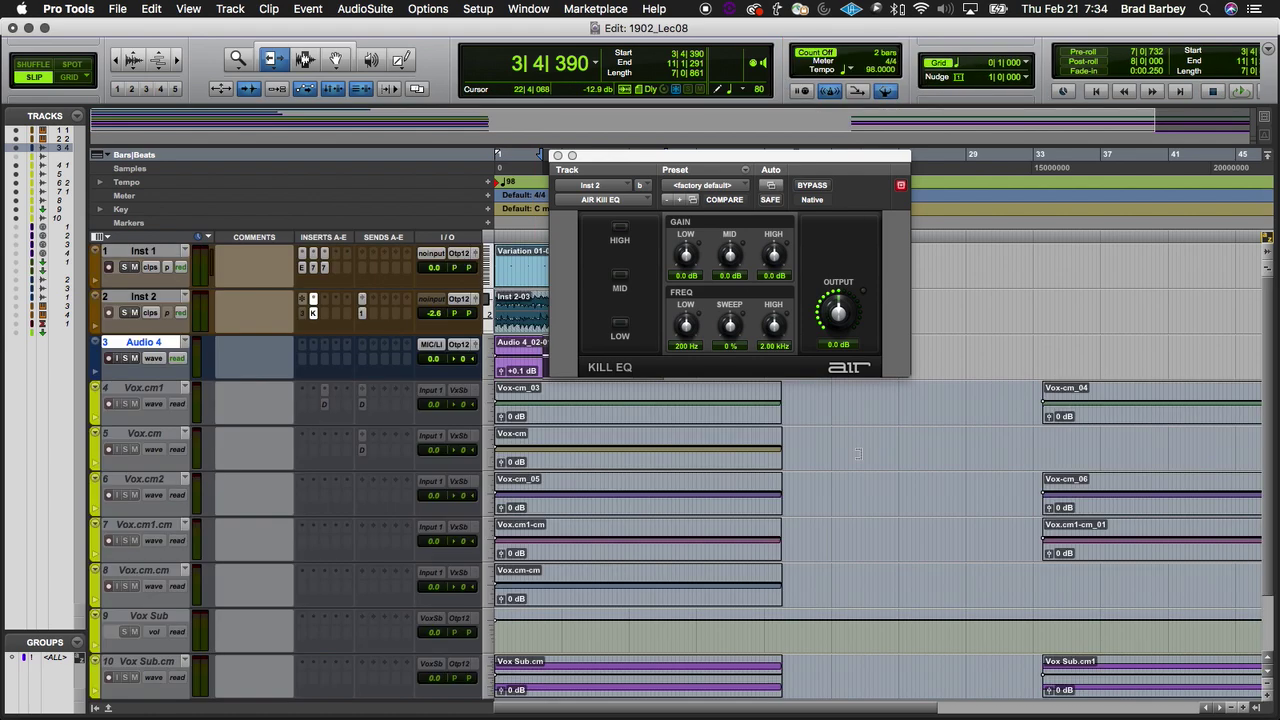
double_click(535, 318)
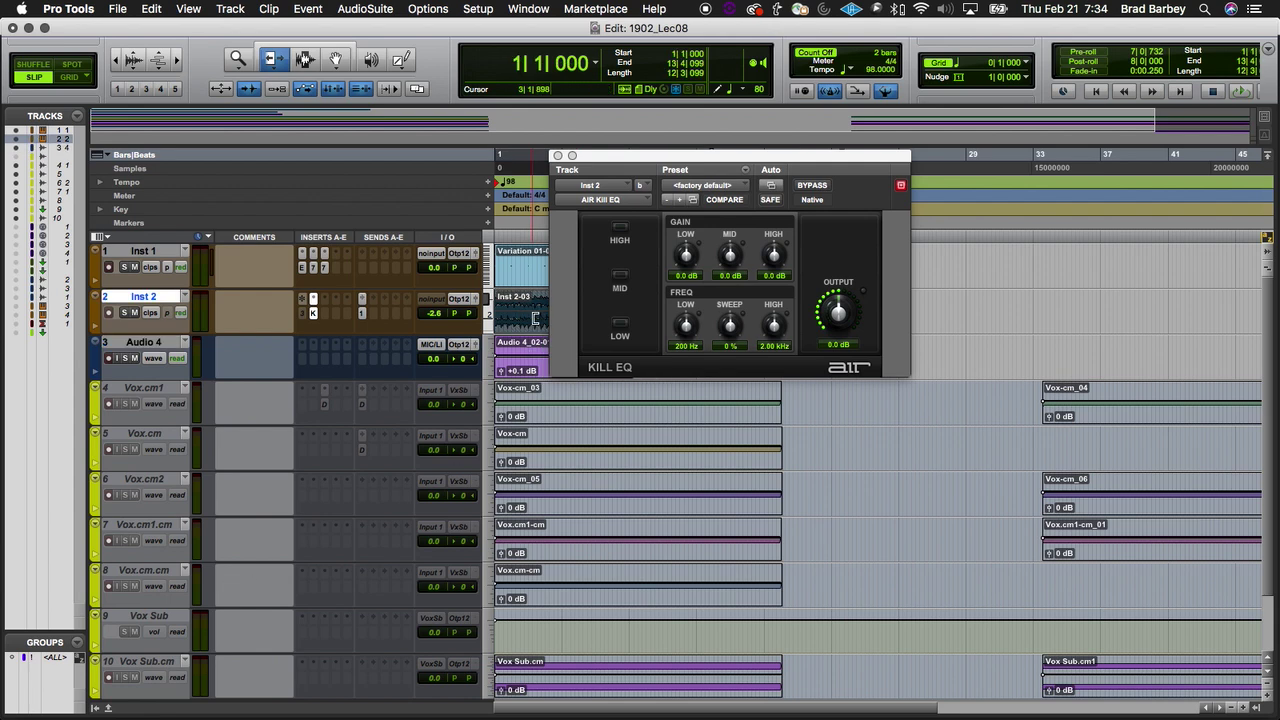
click(895, 91)
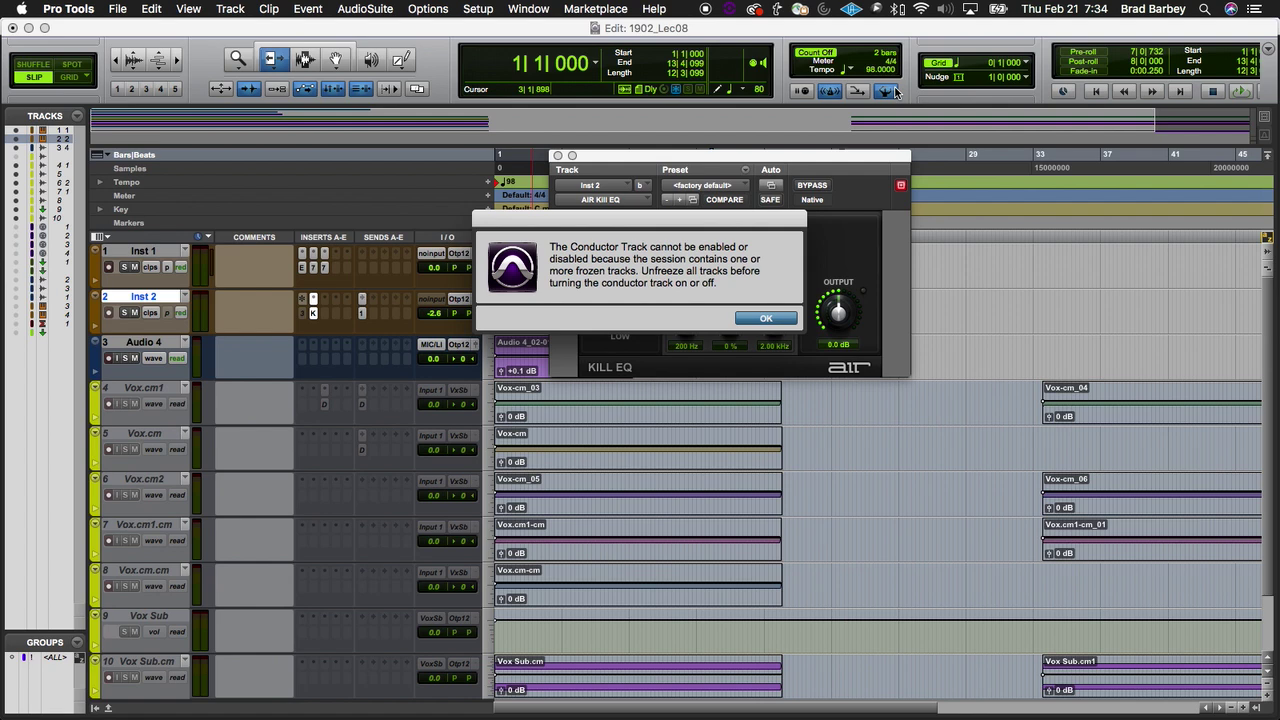
click(766, 318)
Step: Switch to Keynote, open slide 21 titled Global Freeze Tracks, and return to Pro Tools
key(super+Tab)
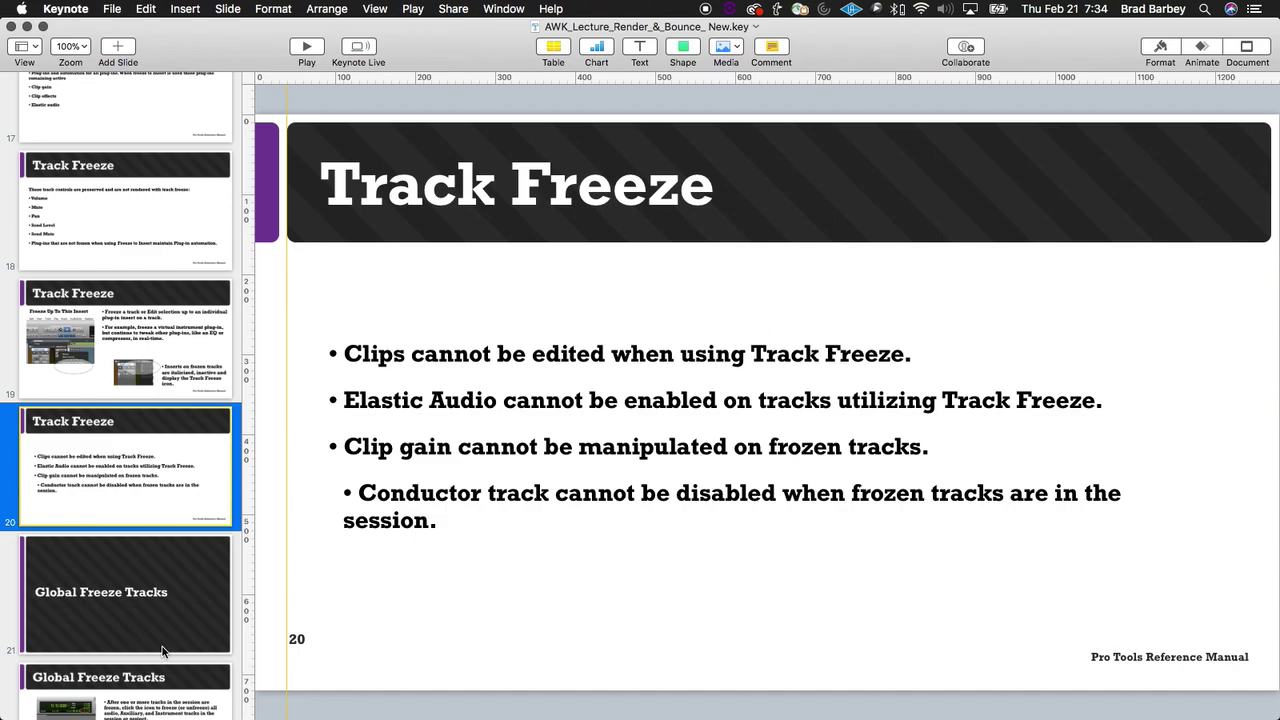
click(149, 593)
scroll(149, 593, down, 3)
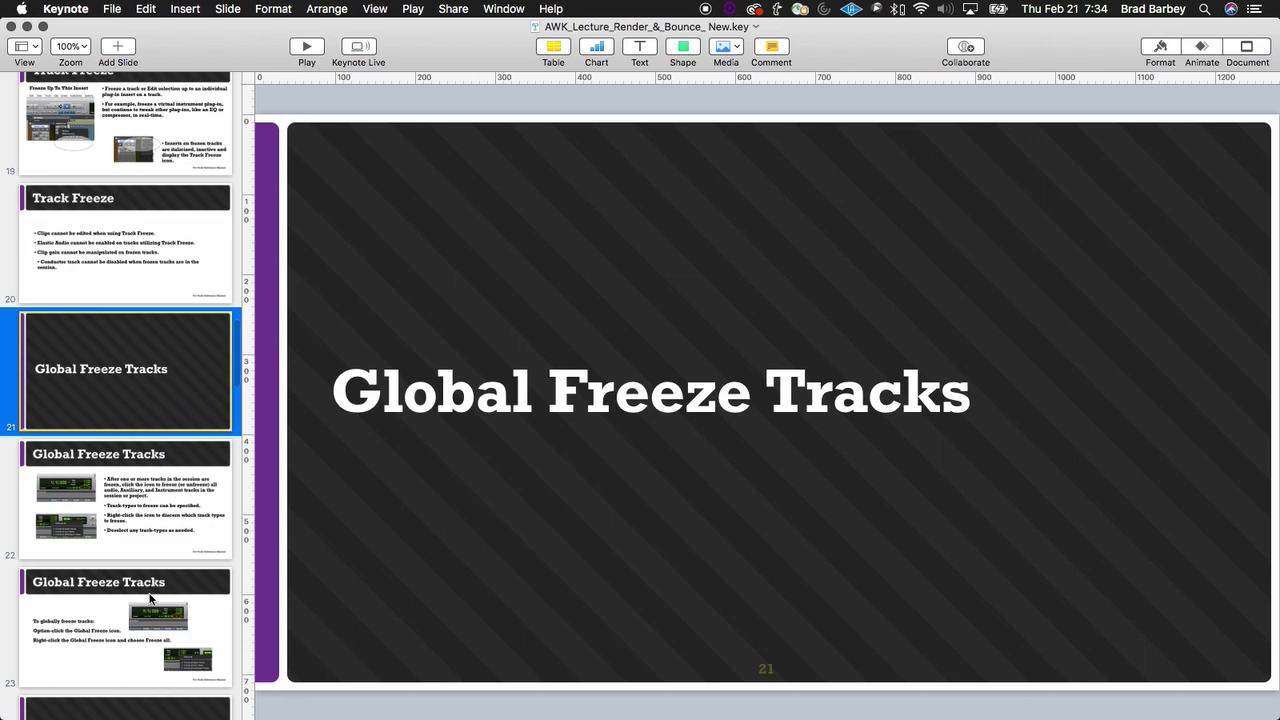
key(super+Tab)
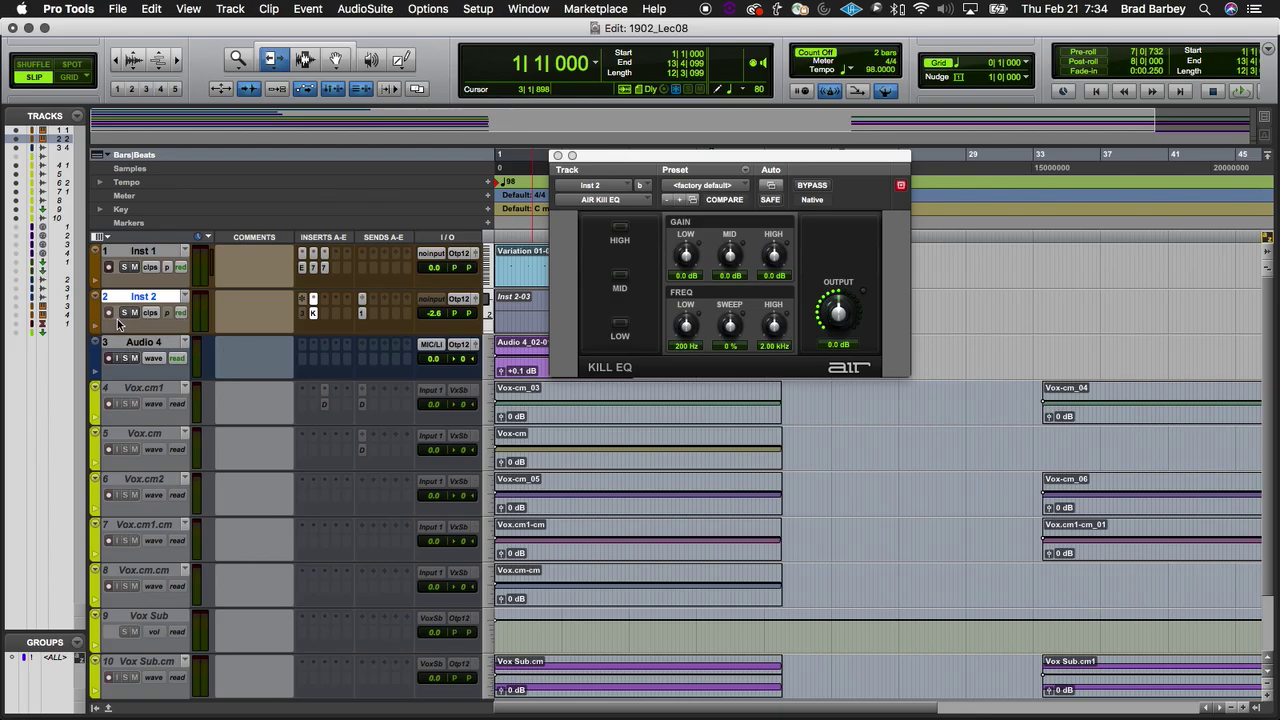
Step: Increase the height of the Inst 2 track and unfreeze it
drag(124, 337, 123, 373)
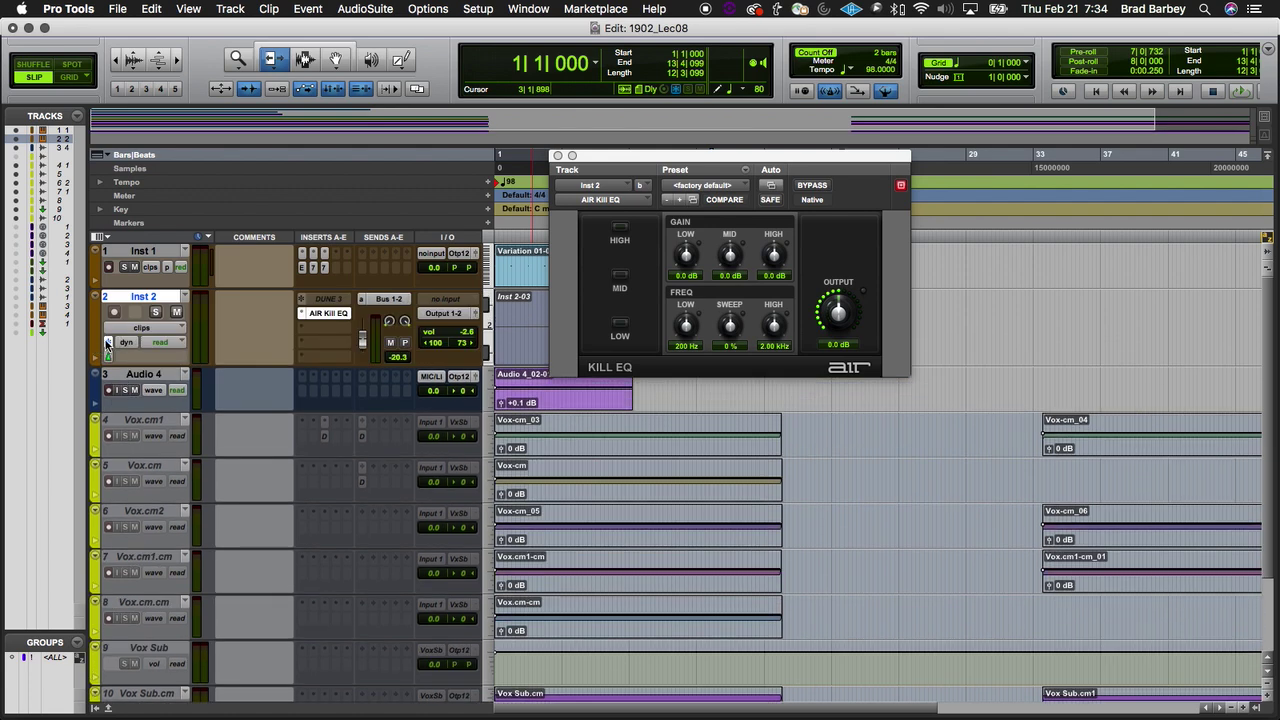
click(108, 342)
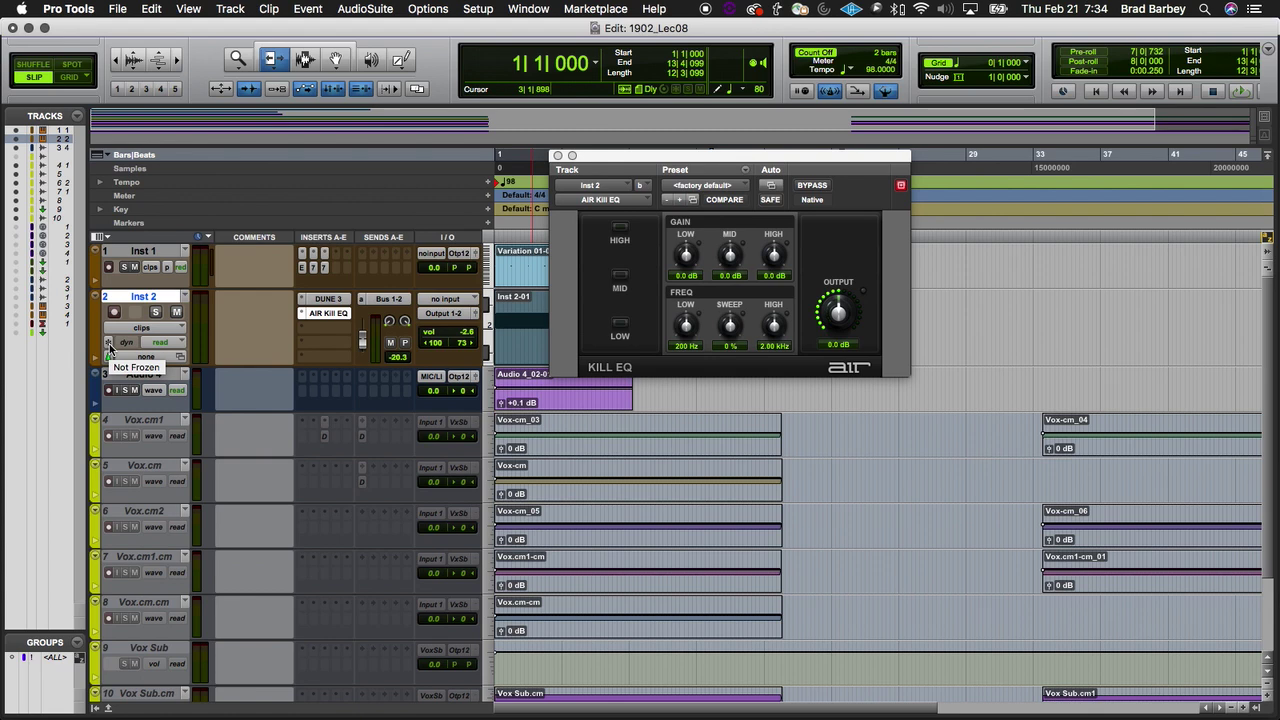
Step: Toggle the Include all Instrument Tracks option of Global Freeze
click(677, 91)
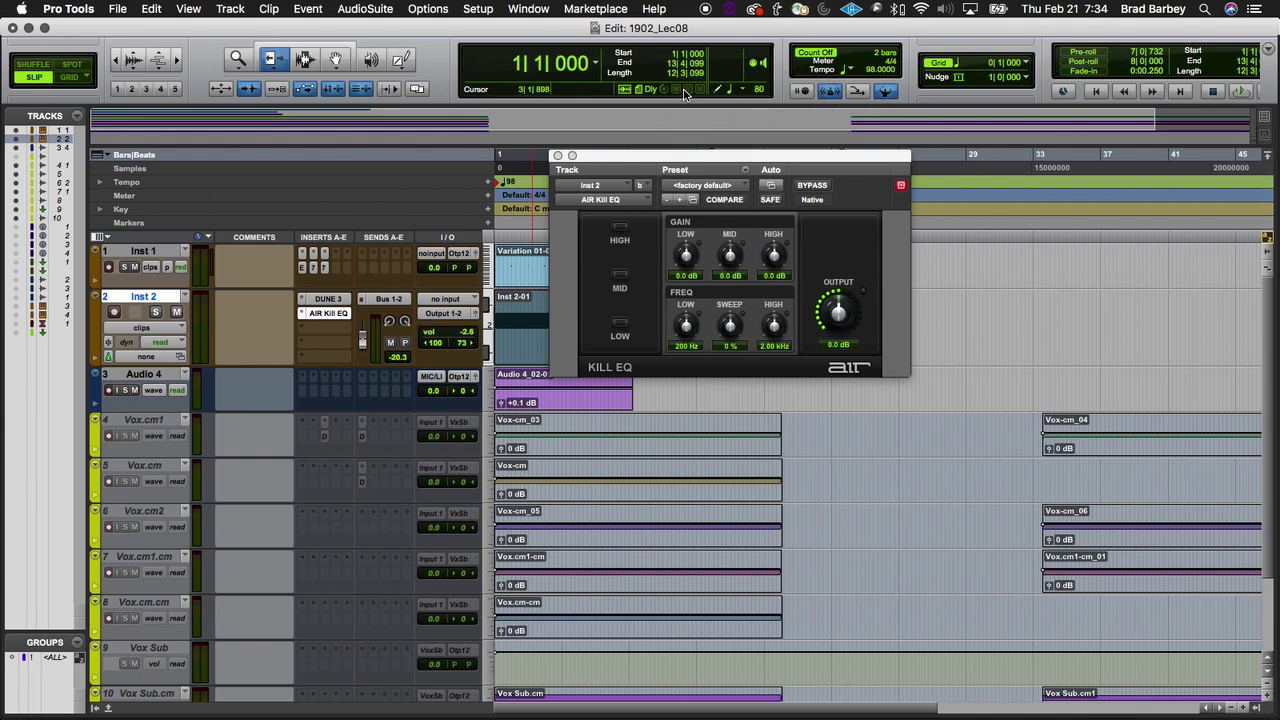
click(677, 93)
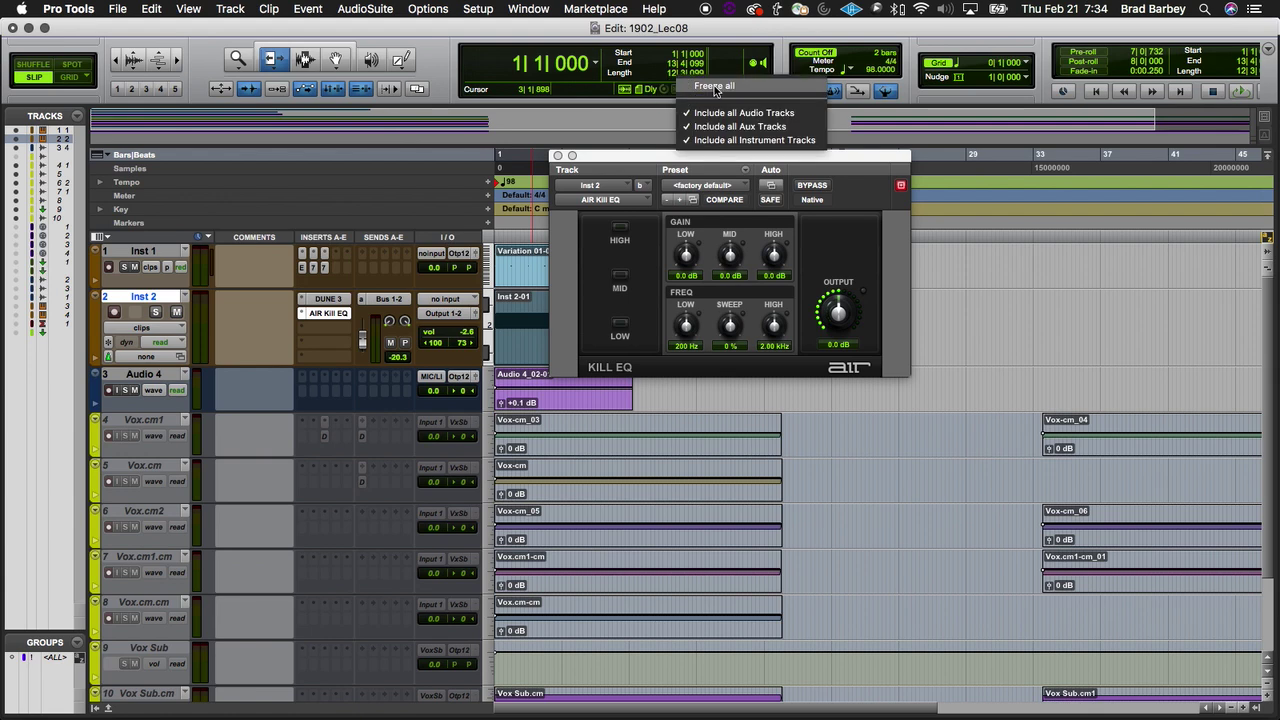
click(705, 140)
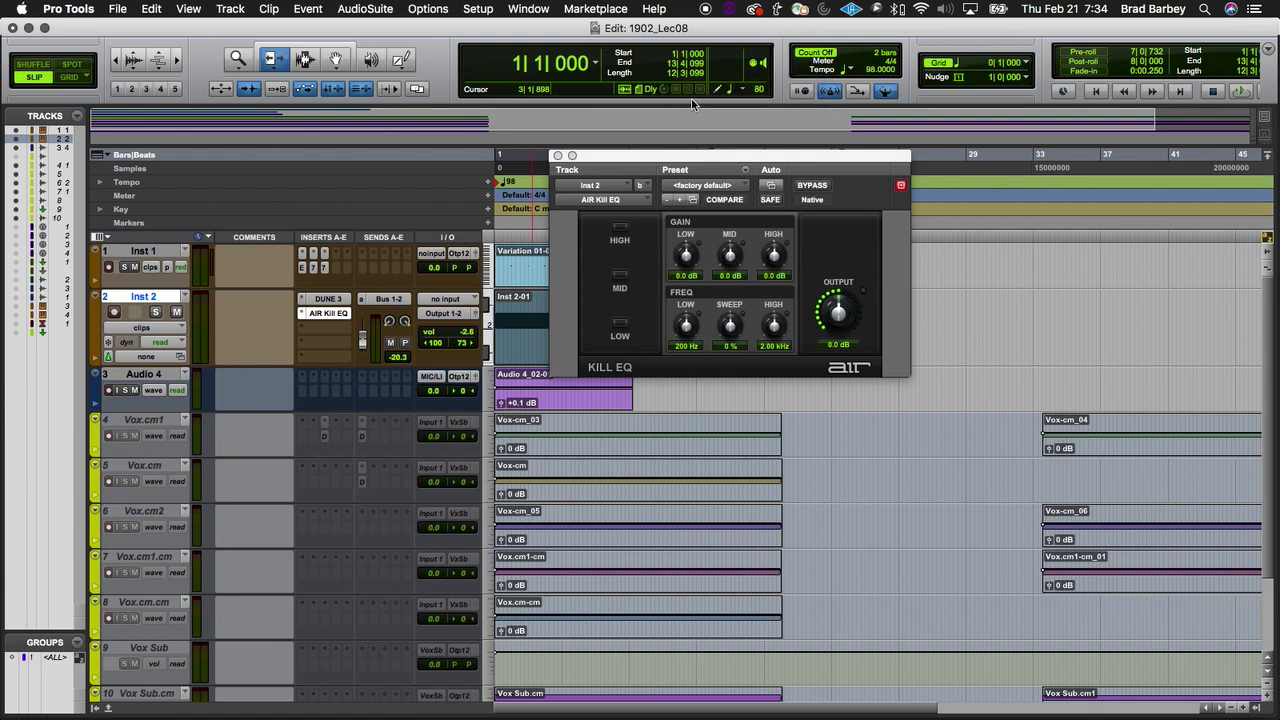
Step: Turn Global Freeze's Include all Aux Tracks option off and on again, and enable Include all Instrument Tracks
click(679, 93)
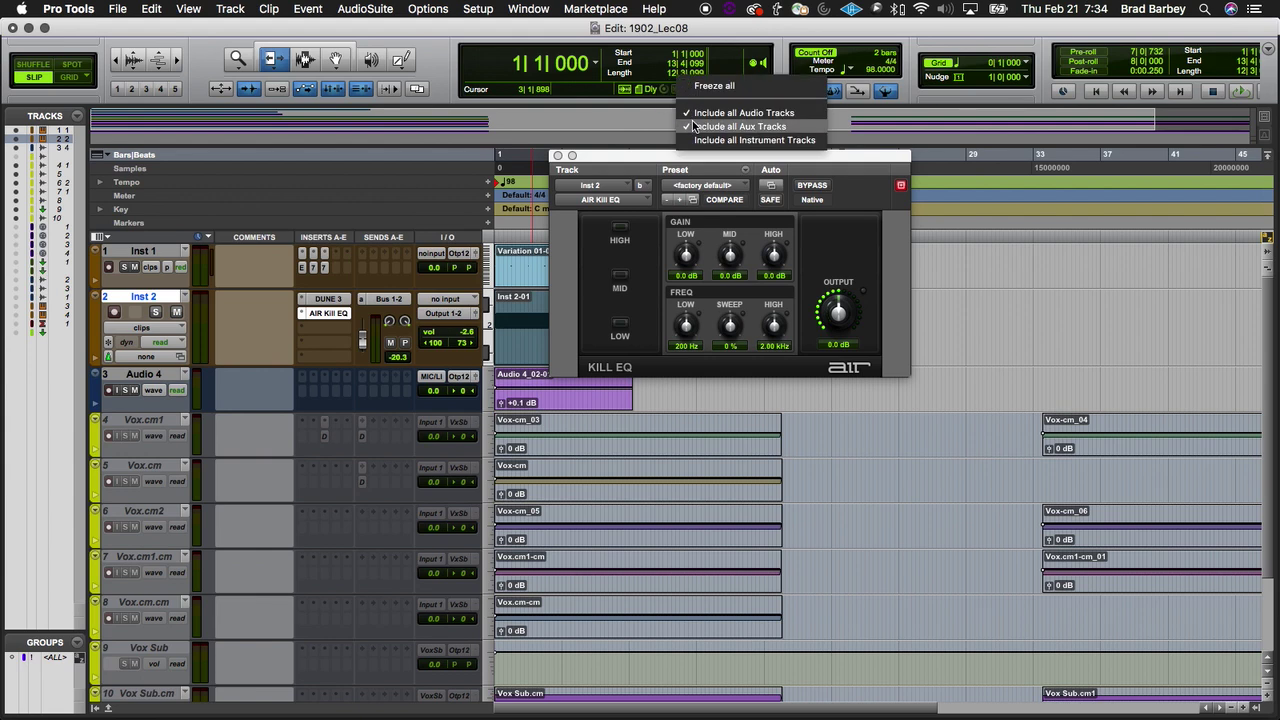
click(694, 126)
click(679, 92)
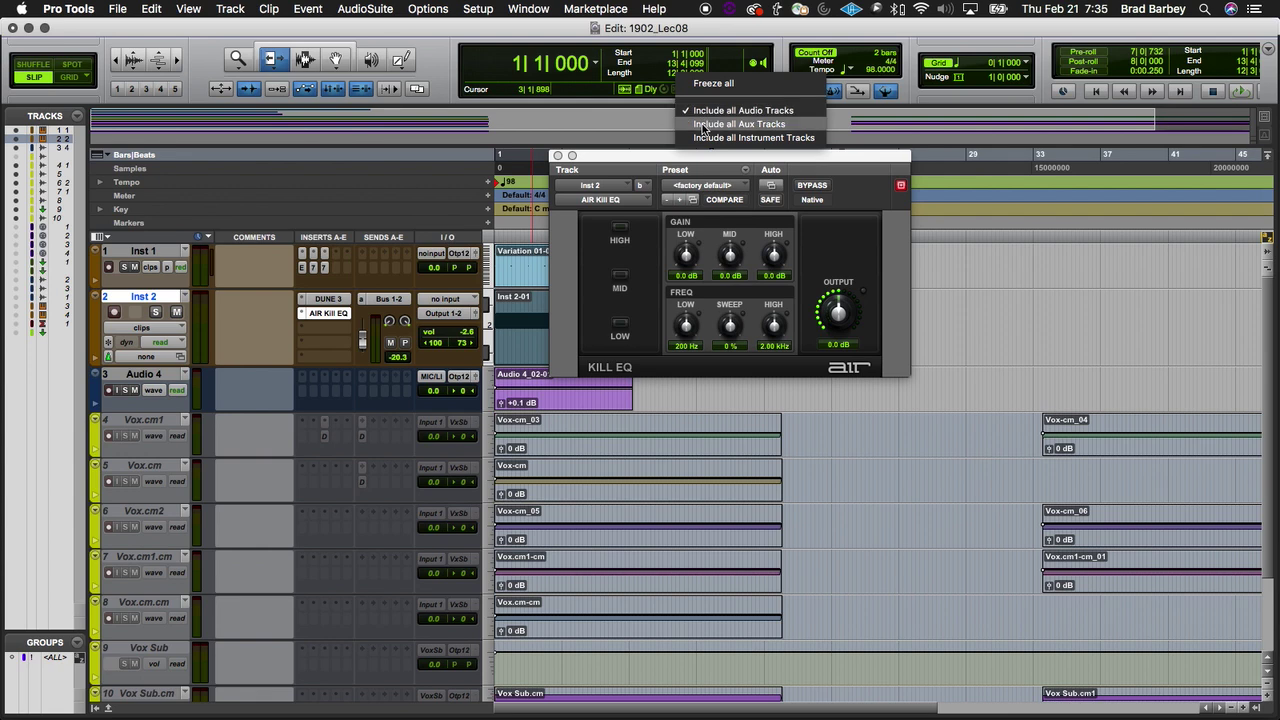
click(703, 124)
click(679, 93)
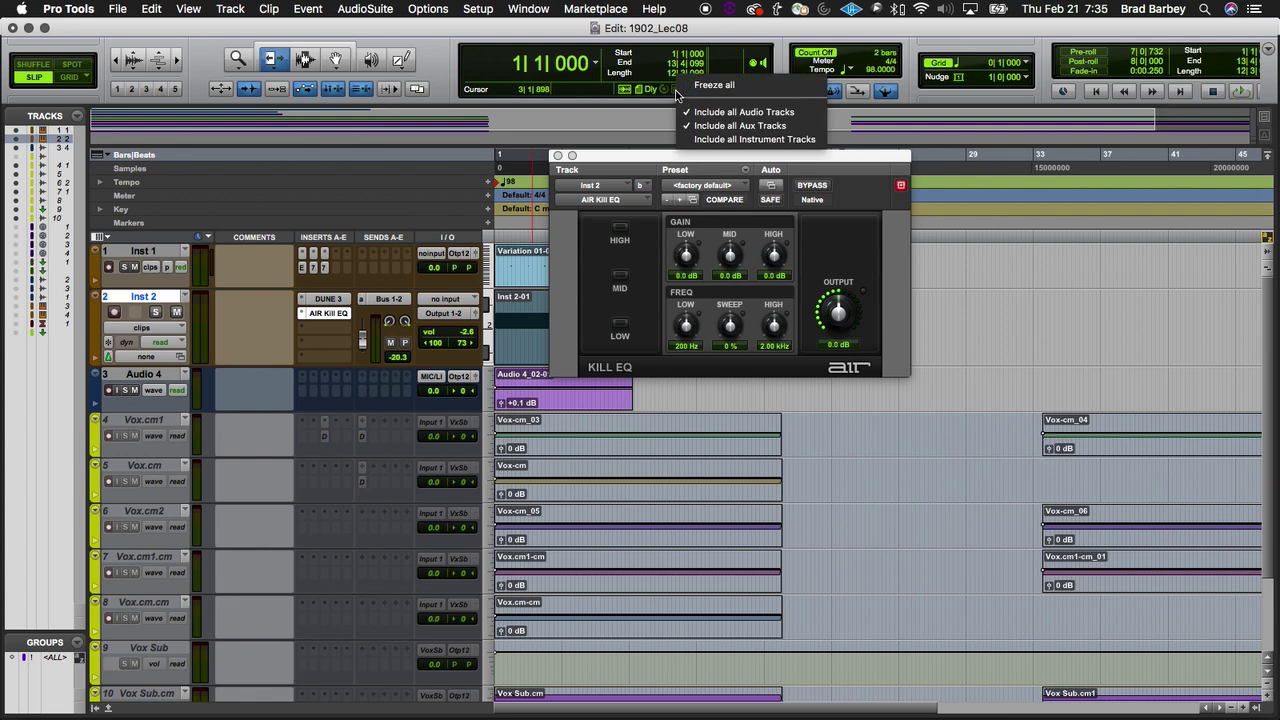
click(703, 140)
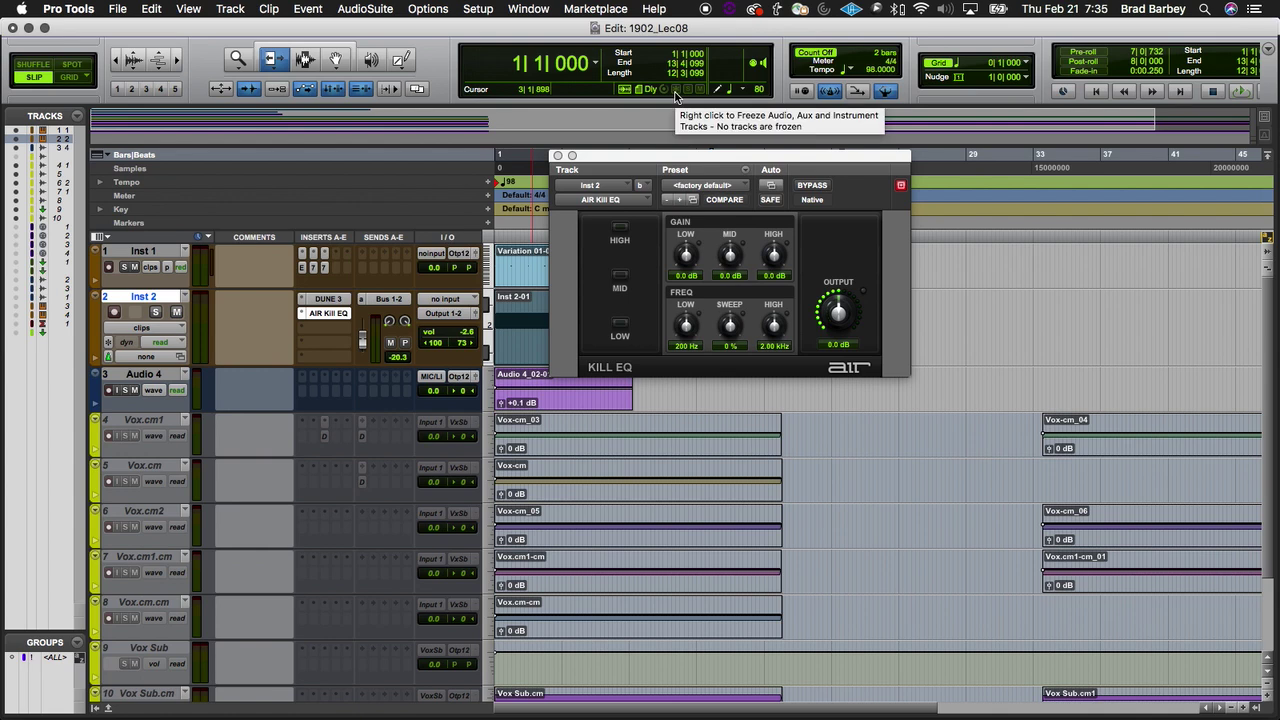
Step: Add Inst 1 to the track selection alongside Inst 2 and freeze all tracks with Global Freeze
click(676, 94)
click(676, 94)
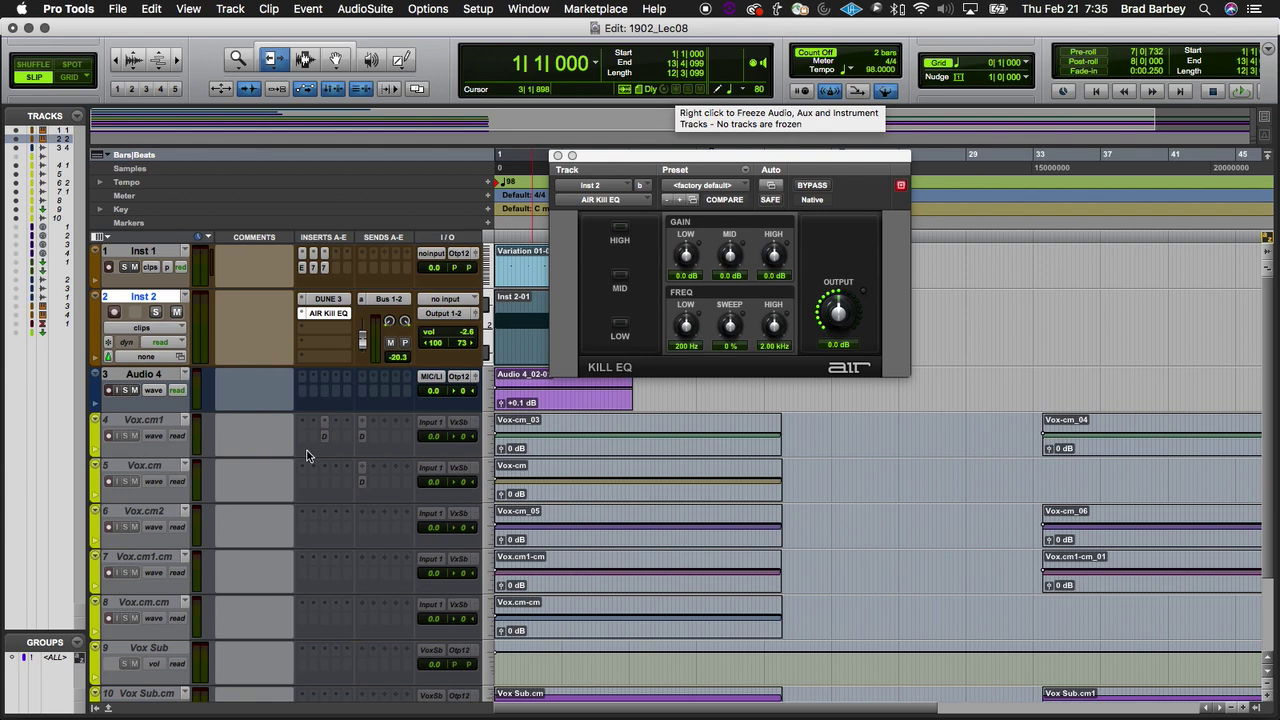
shift+click(152, 252)
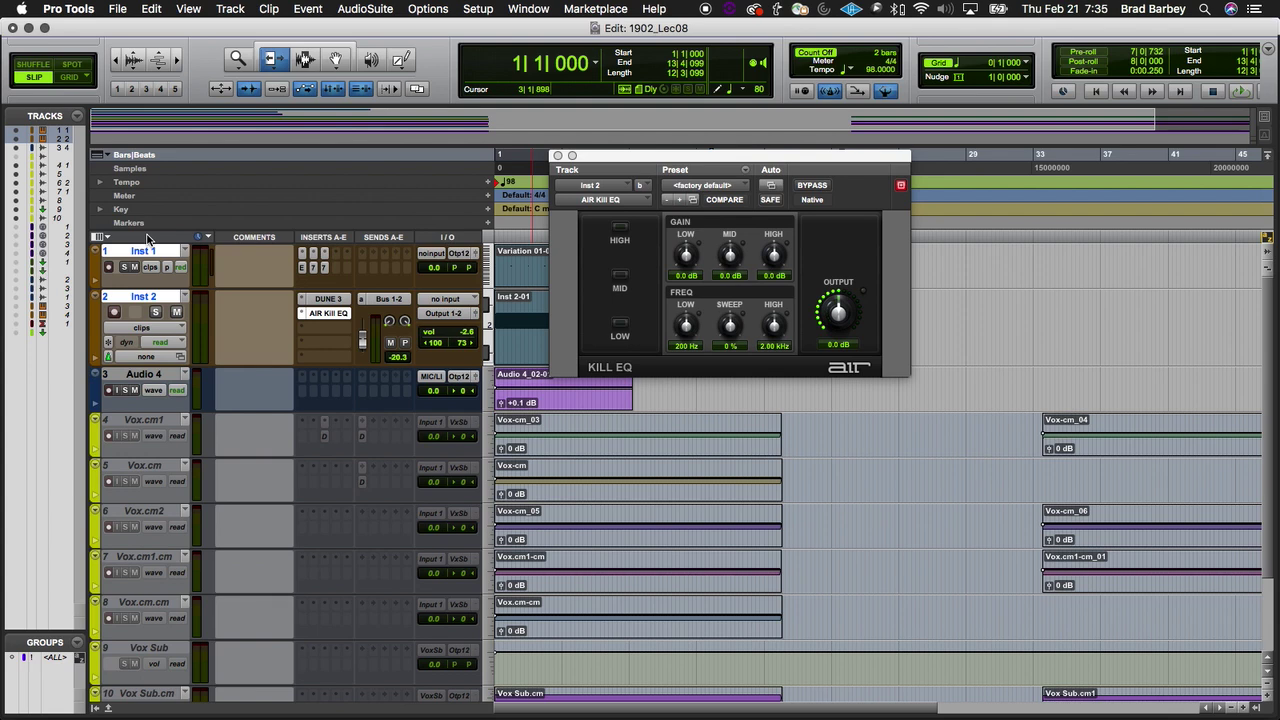
click(676, 92)
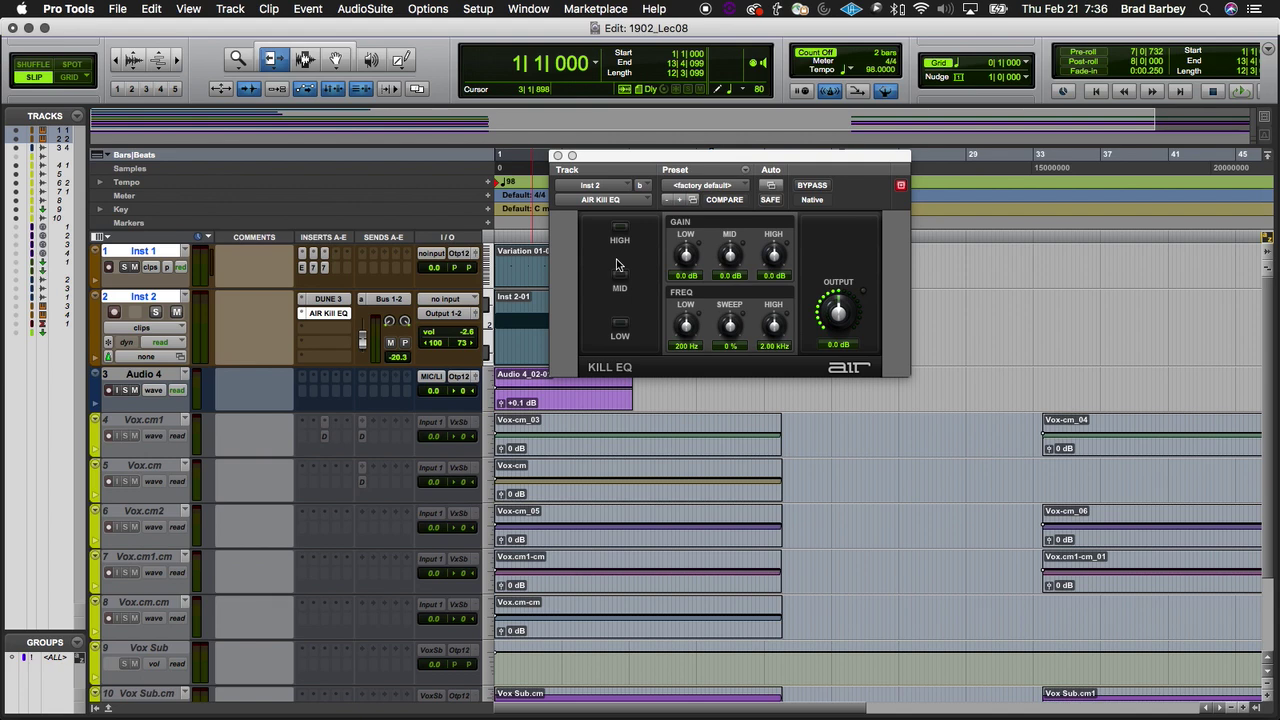
click(677, 91)
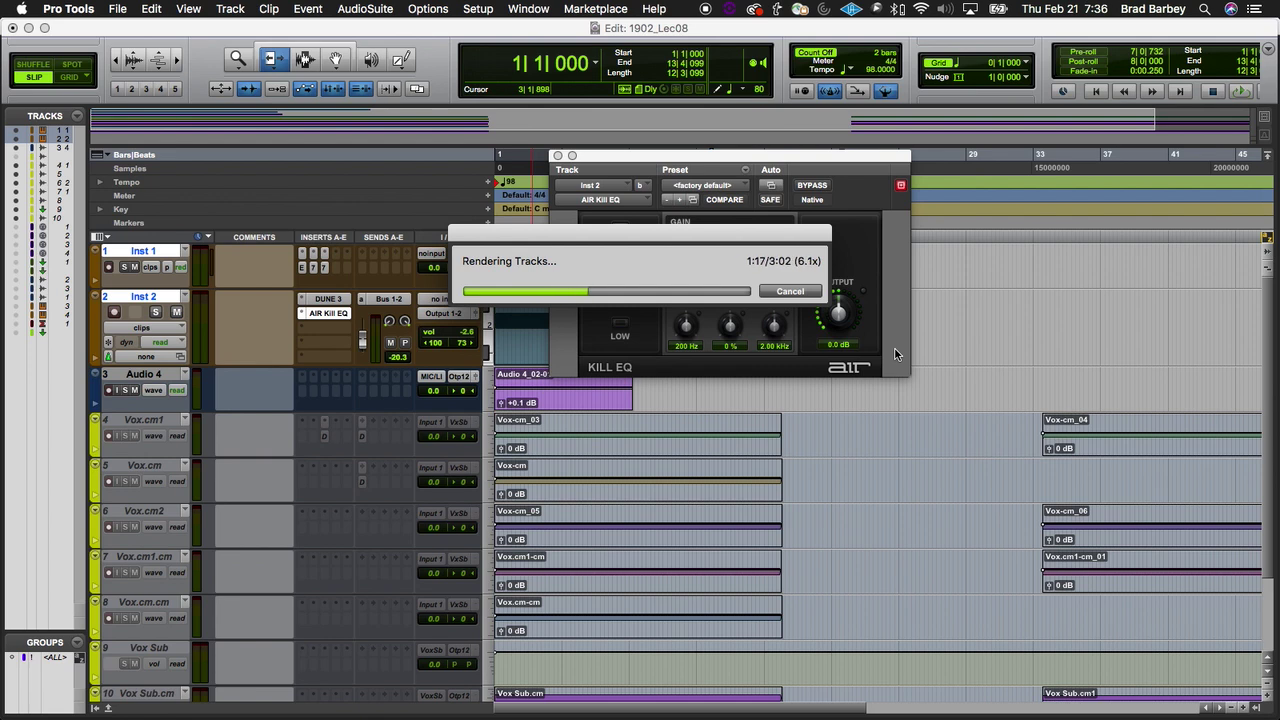
Step: Switch to Keynote, review slides 22 and 23 on Global Freeze Tracks, and open slide 24 titled Bounce Track
key(super+Tab)
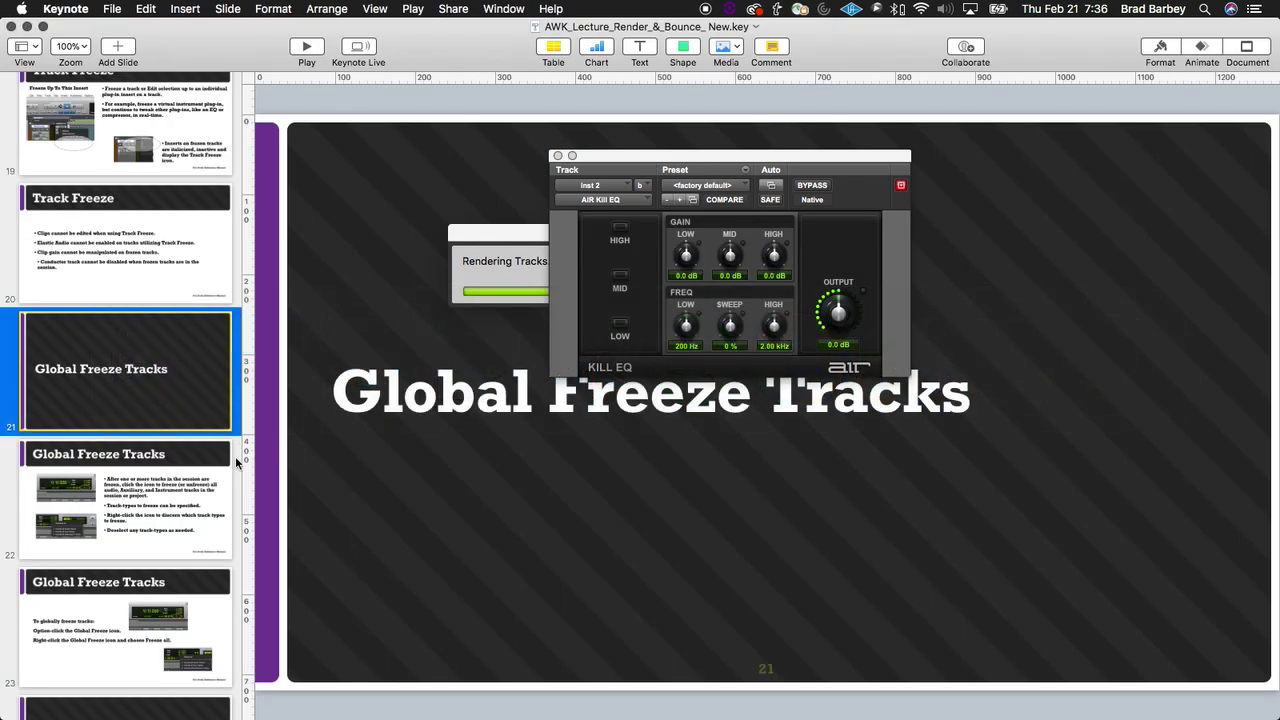
click(142, 542)
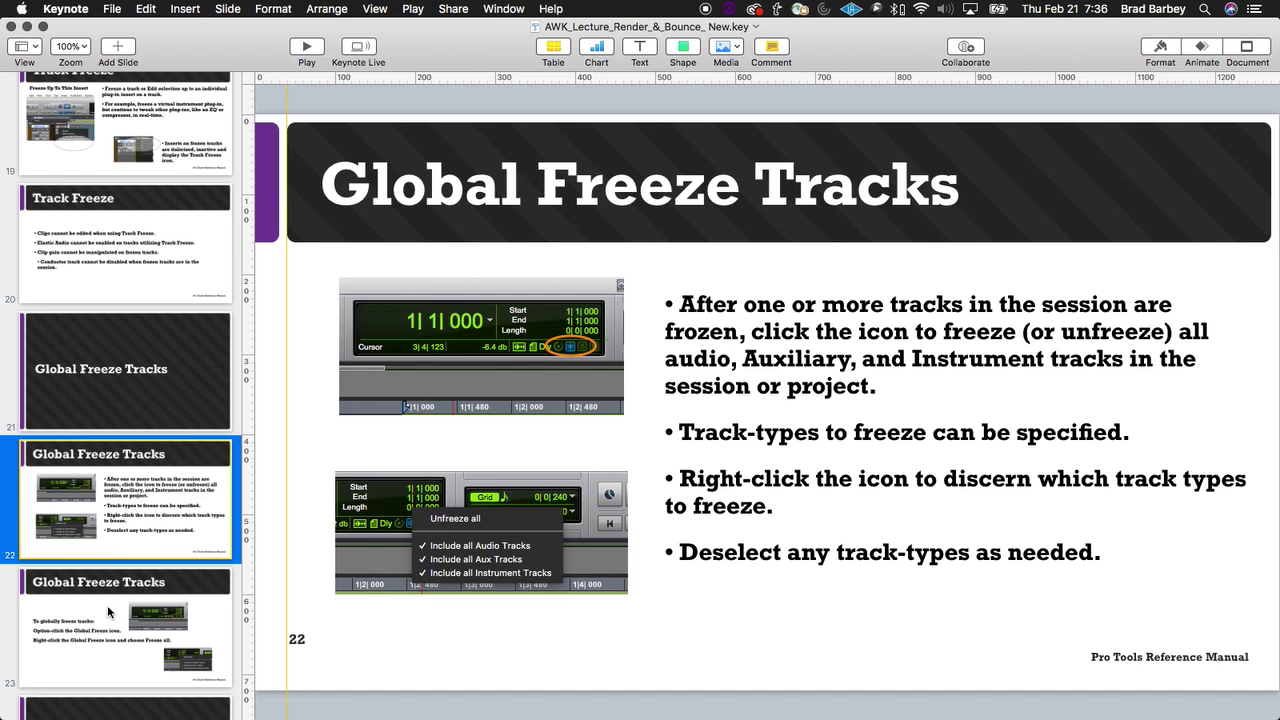
click(135, 625)
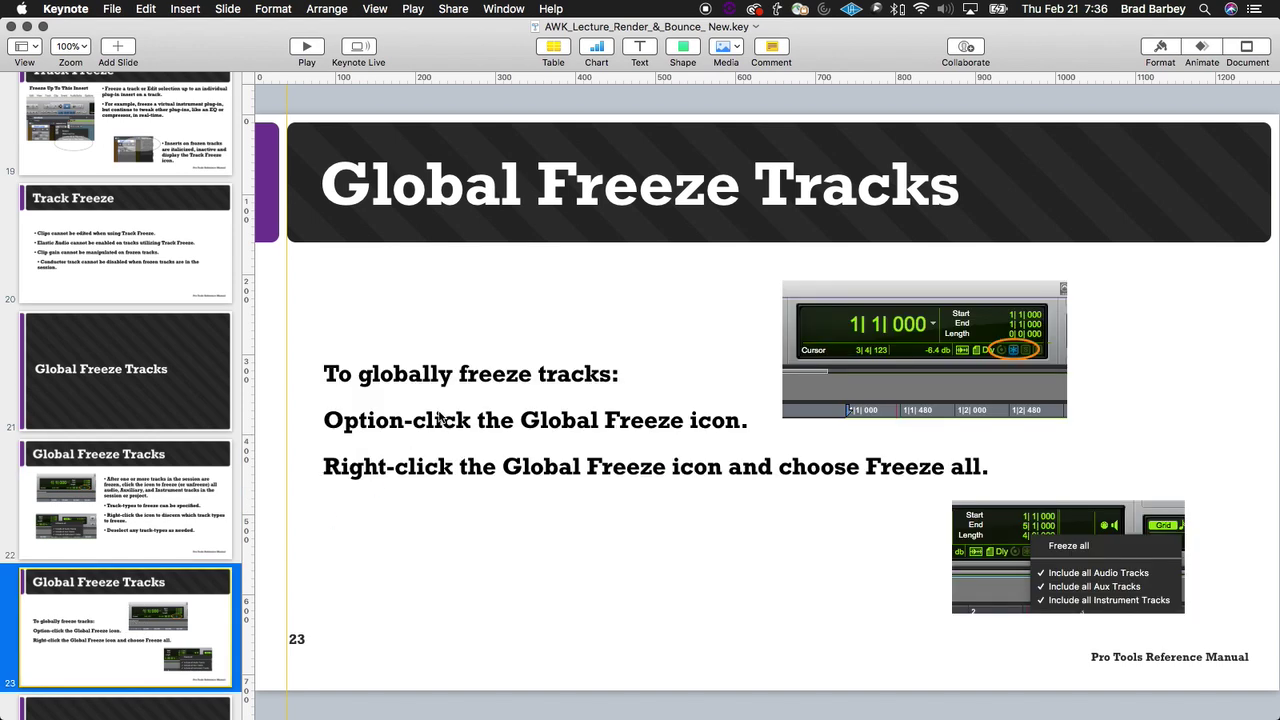
double_click(389, 426)
triple_click(389, 428)
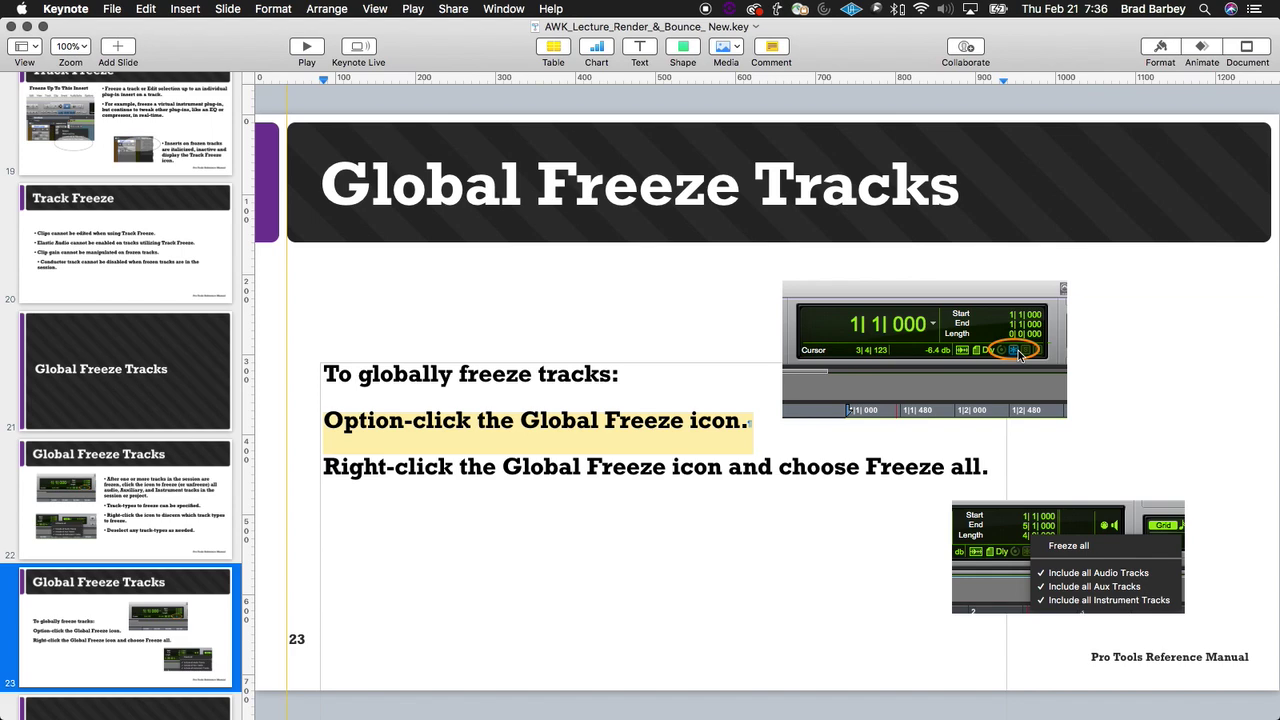
double_click(526, 469)
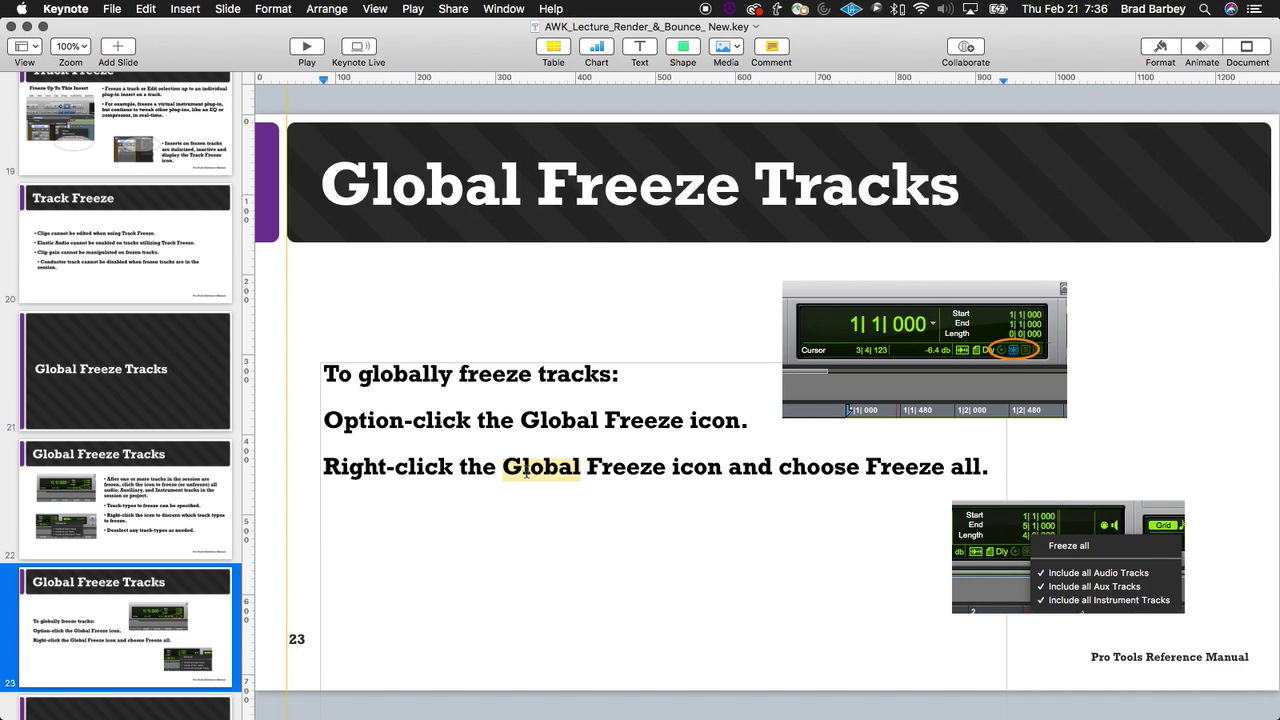
scroll(133, 575, down, 4)
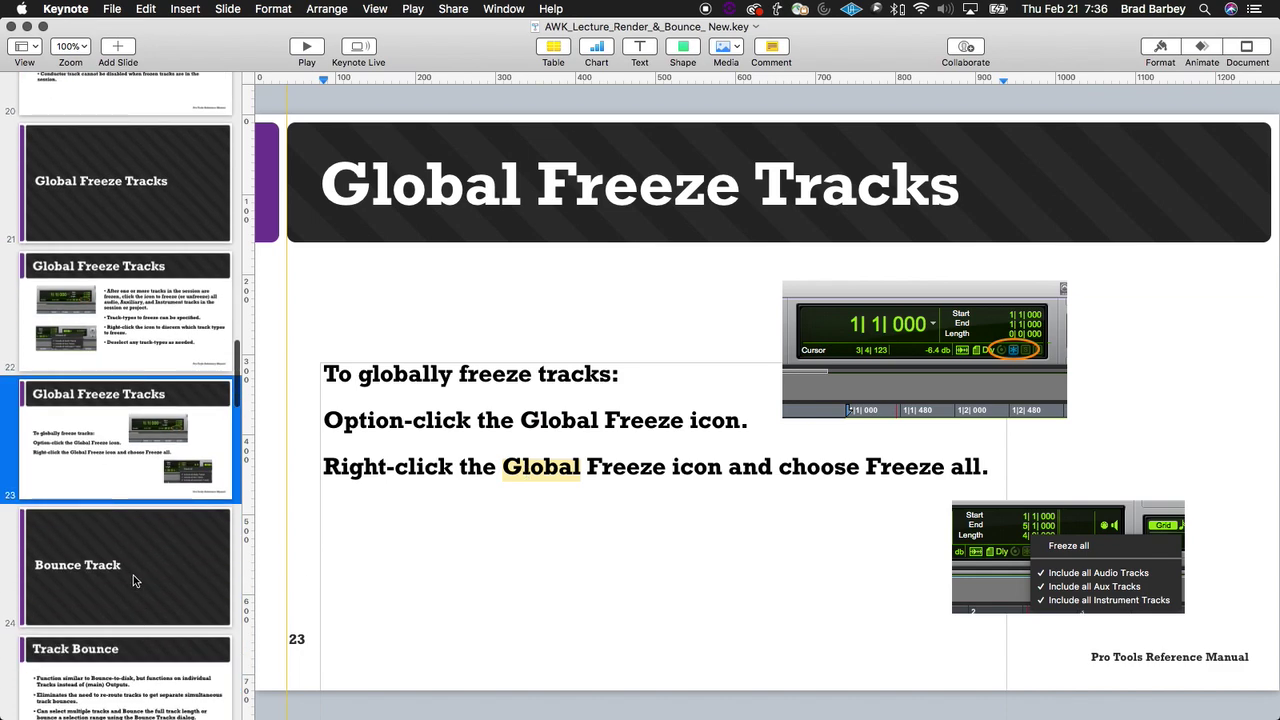
click(133, 575)
Step: Return to Pro Tools and unfreeze all tracks with Global Freeze
key(super+Tab)
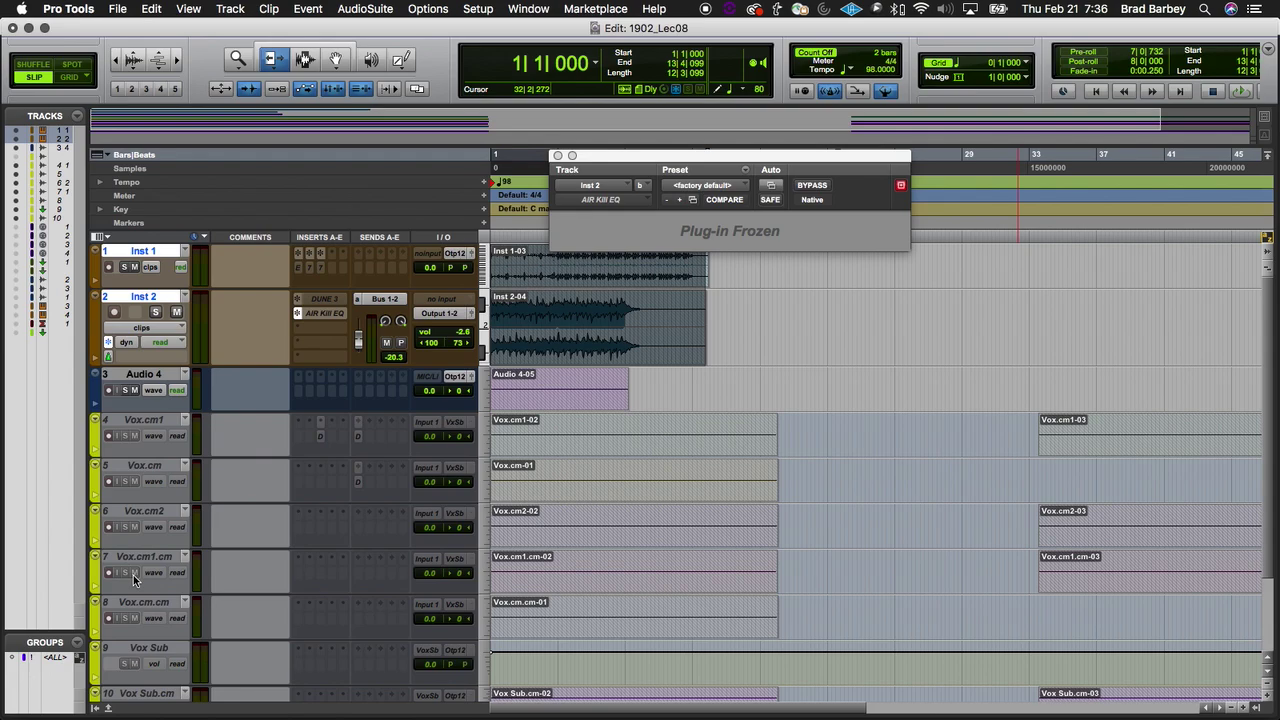
key(super+Tab)
key(super+Tab)
click(676, 90)
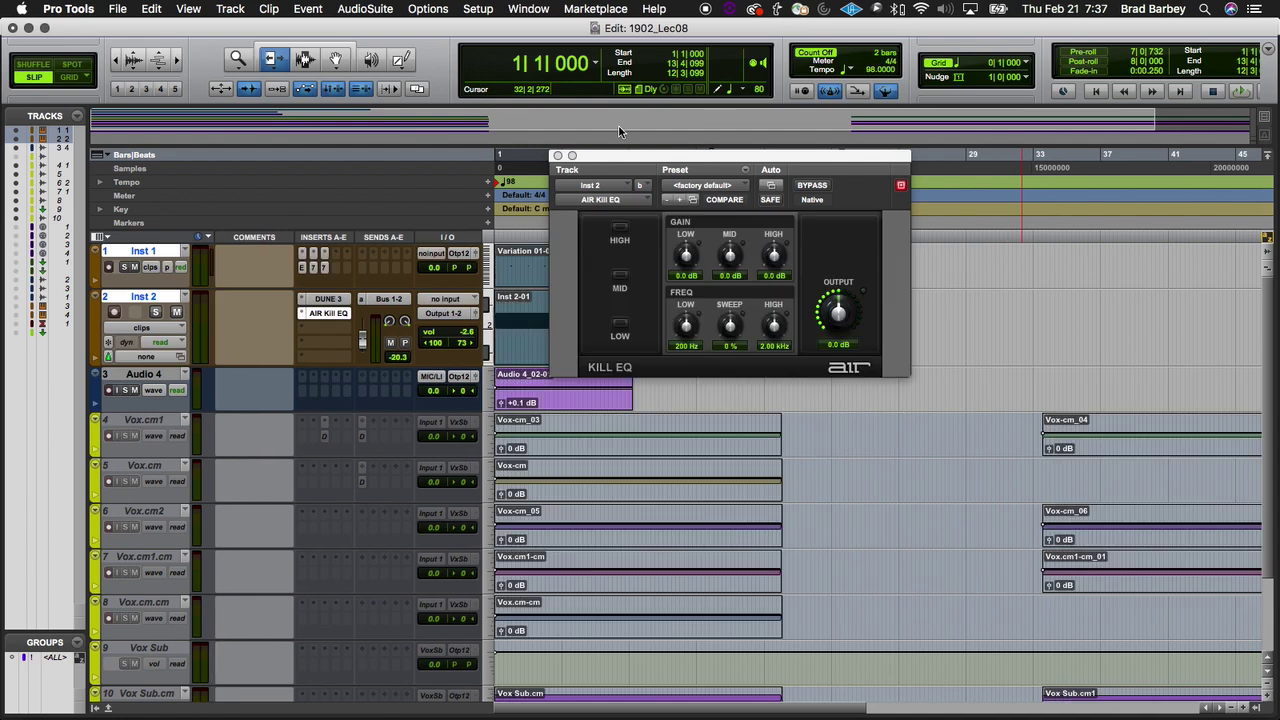
Step: Freeze the selected Inst 1 and Inst 2 tracks and look over the upcoming Bounce Track slides in Keynote while they render
click(110, 355)
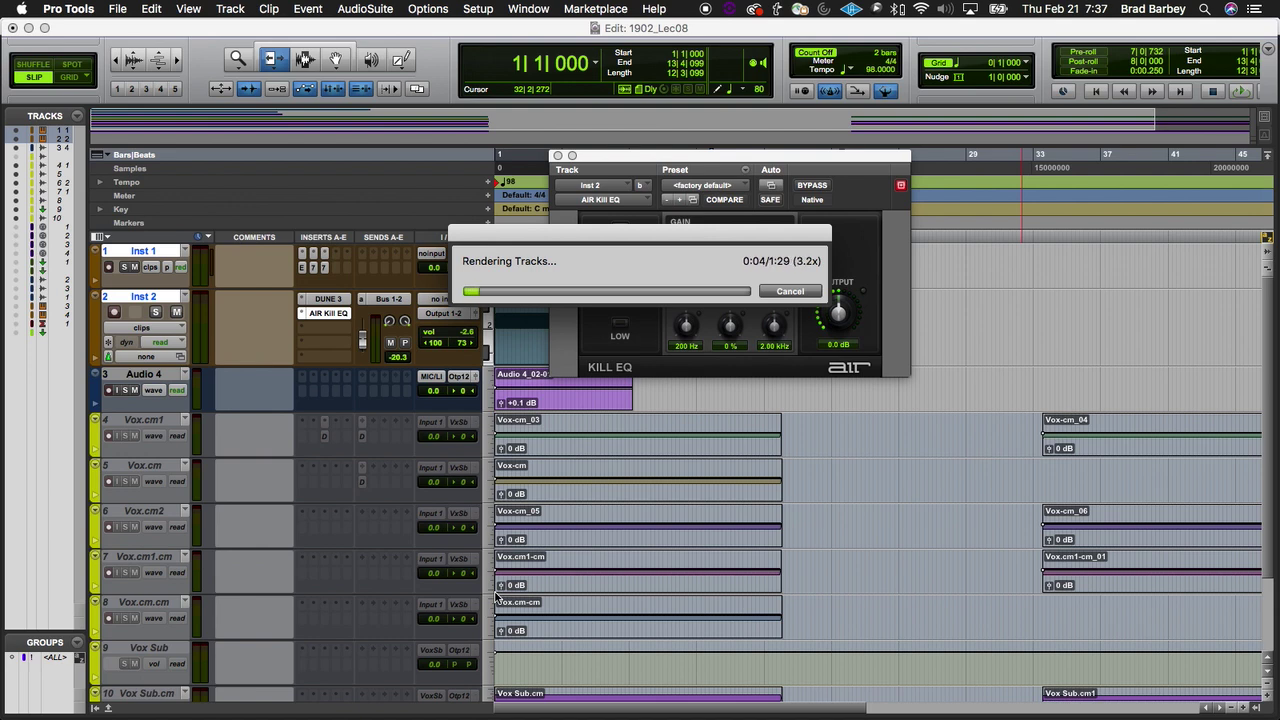
key(super+Tab)
scroll(222, 628, down, 3)
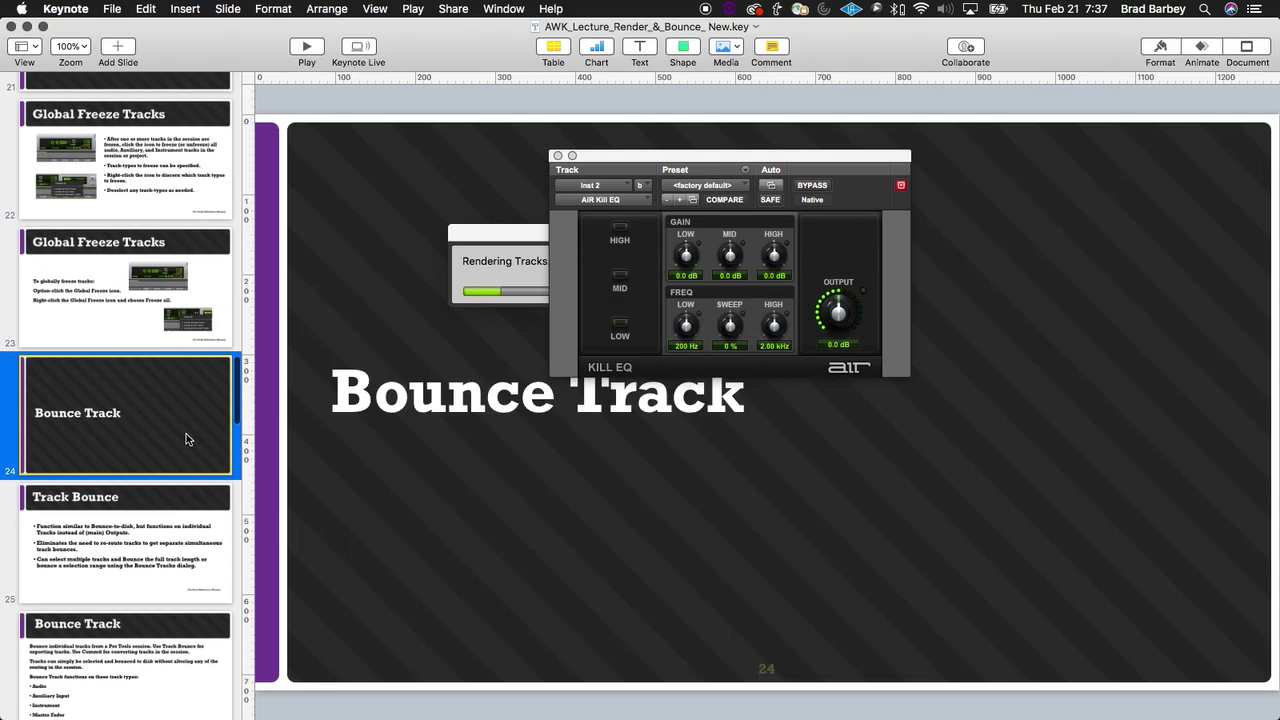
scroll(186, 437, down, 2)
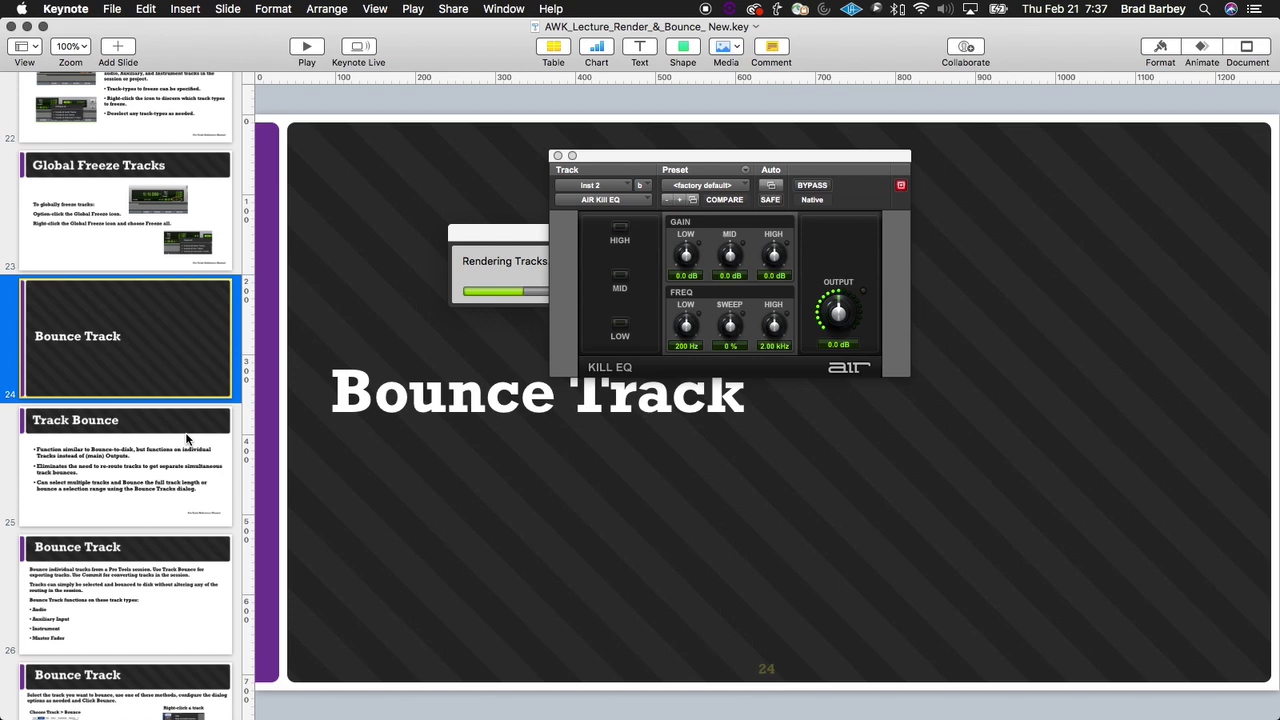
key(super+Tab)
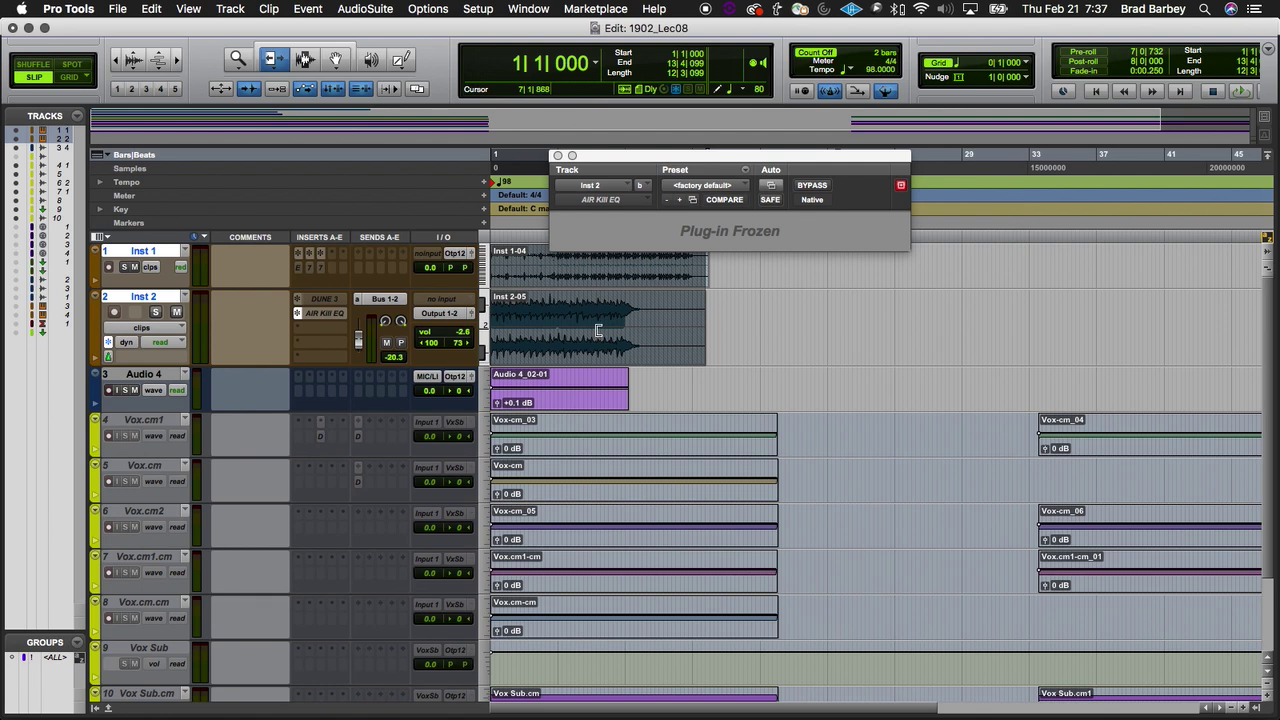
Step: Unfreeze Inst 1 and Inst 2 and check which track types Global Freeze includes
key(super+c)
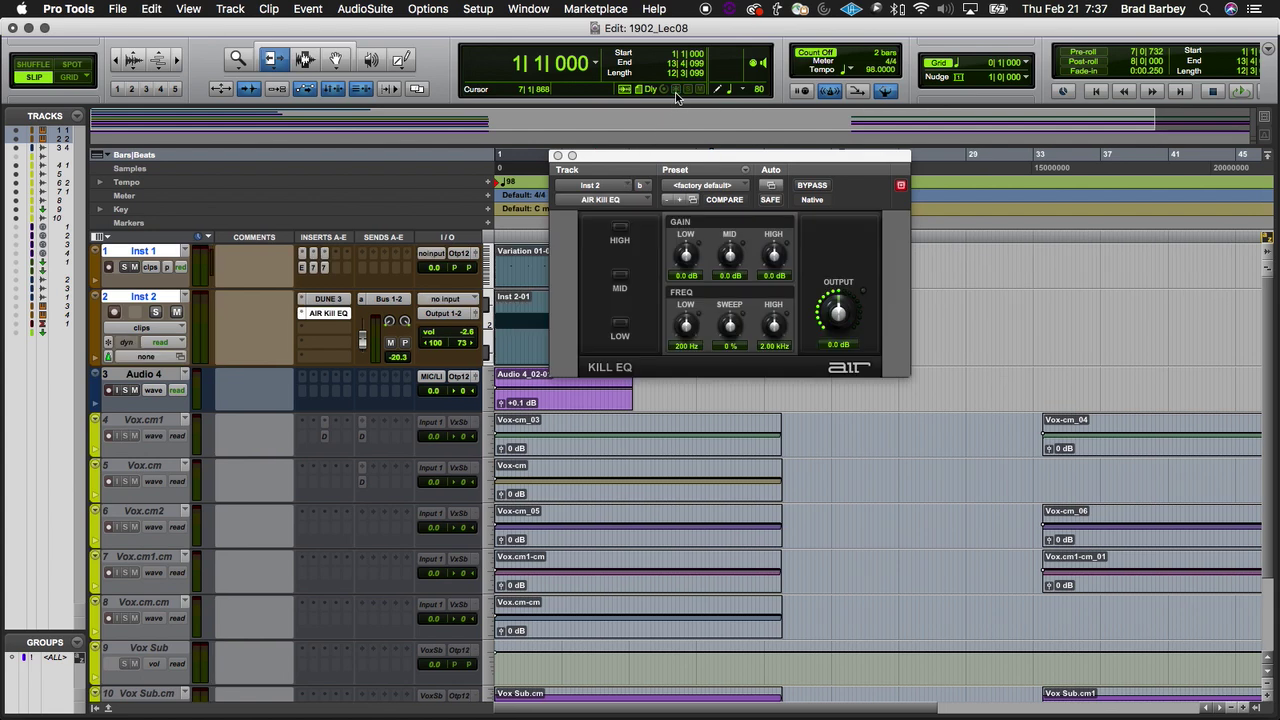
click(676, 95)
right_click(676, 95)
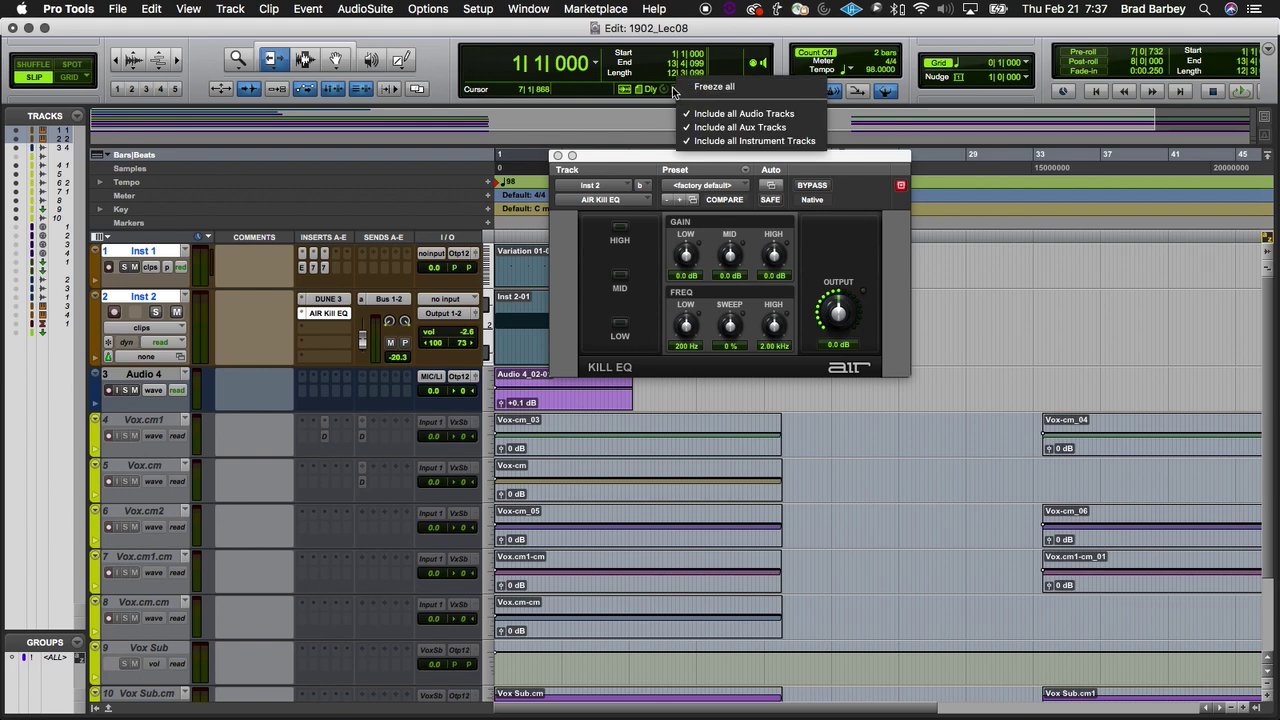
click(674, 91)
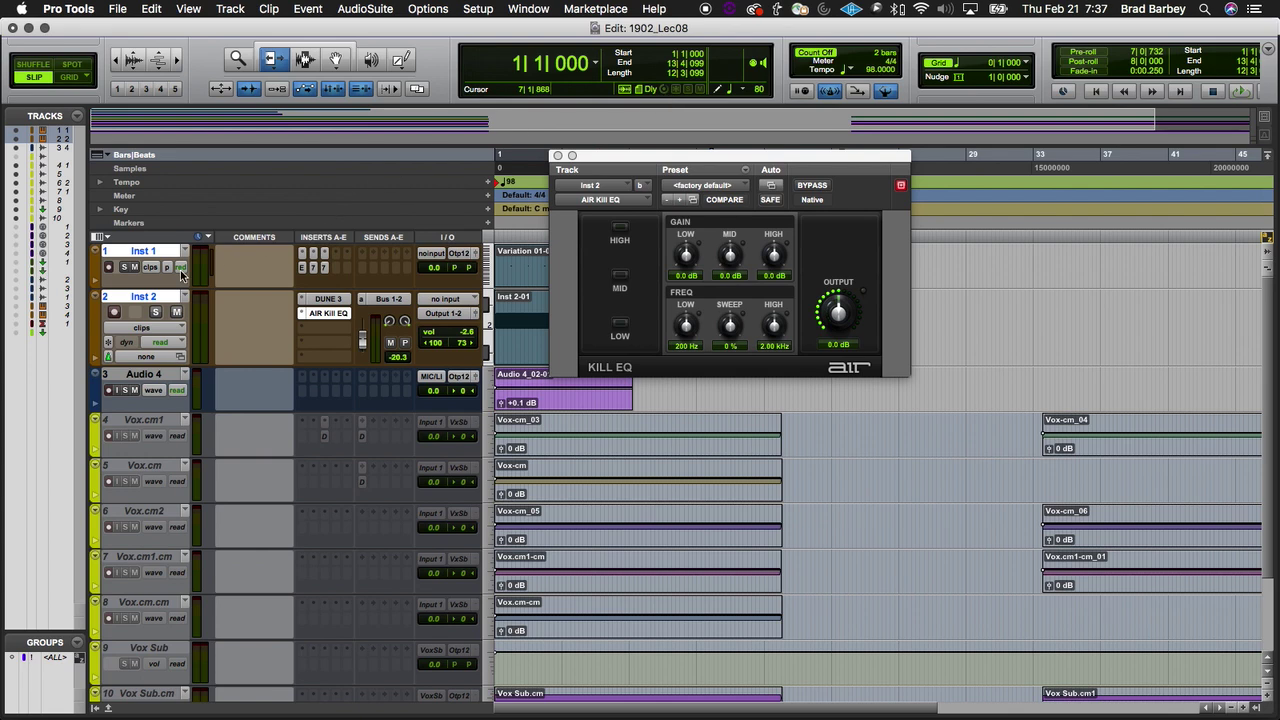
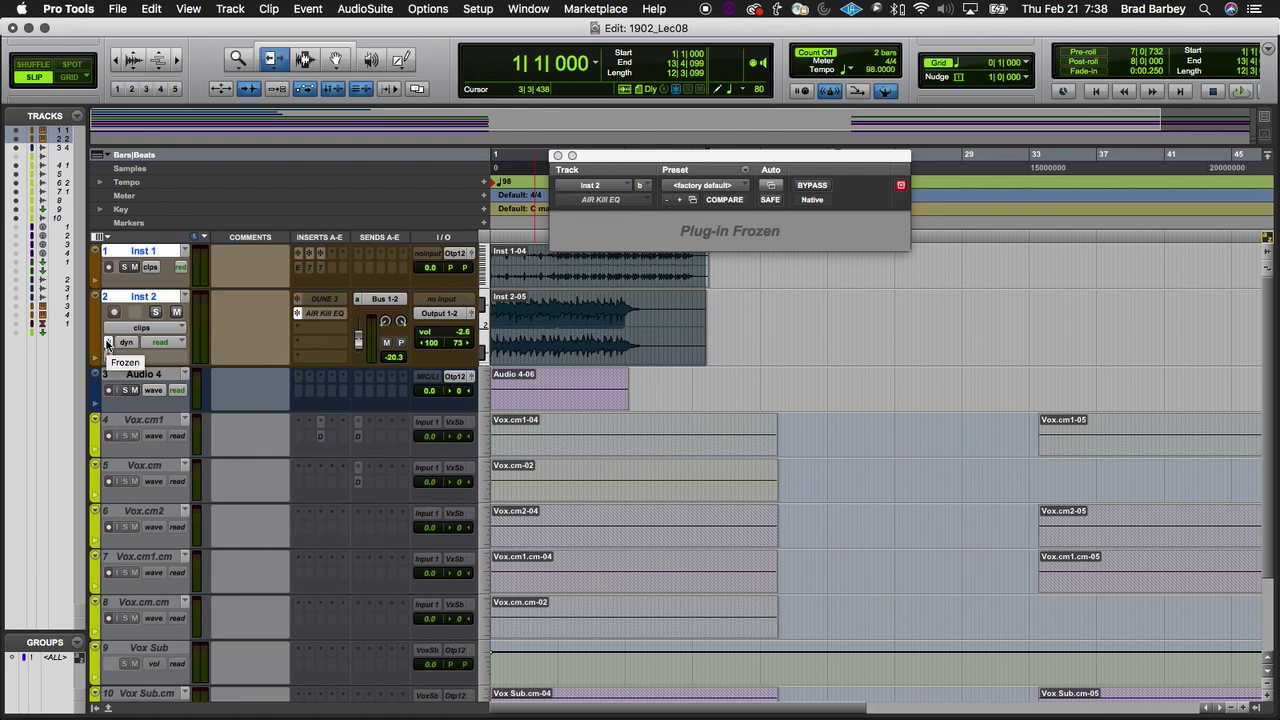
Step: Unfreeze all tracks through Global Freeze, and freeze only the selected Inst 1 and Inst 2 tracks
right_click(677, 91)
click(720, 88)
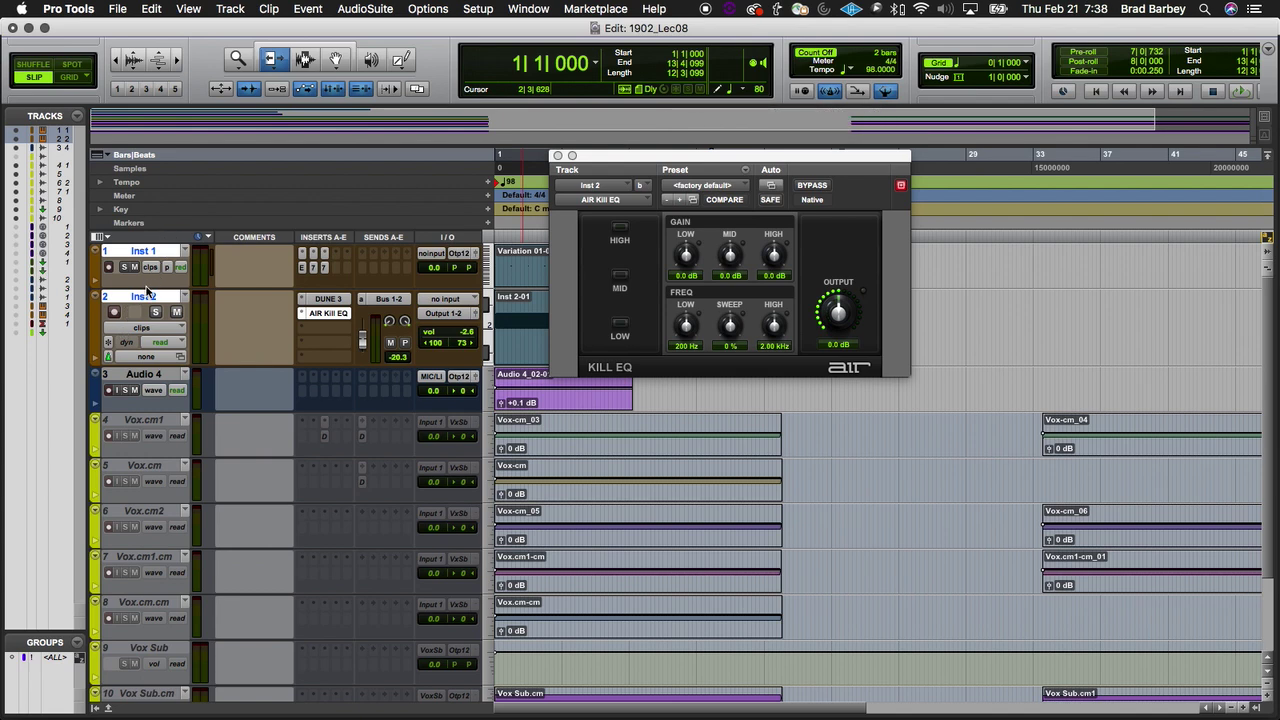
click(147, 375)
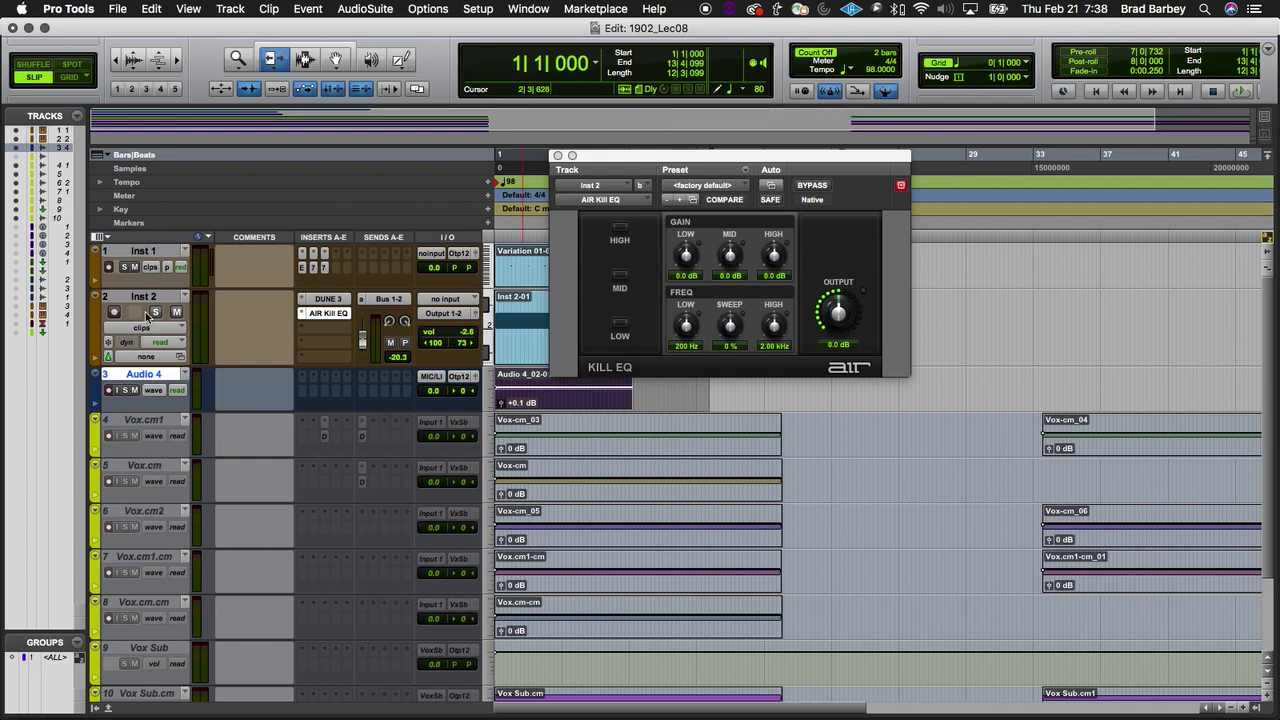
click(149, 297)
shift+click(147, 251)
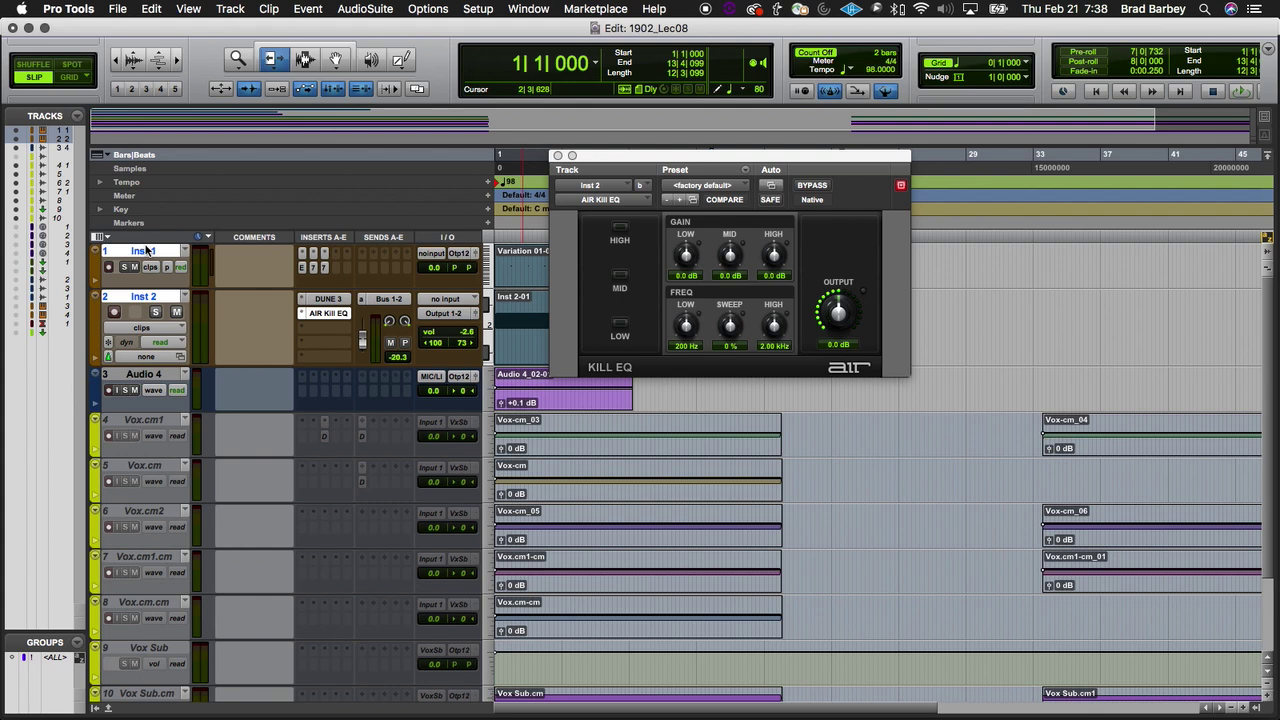
click(108, 348)
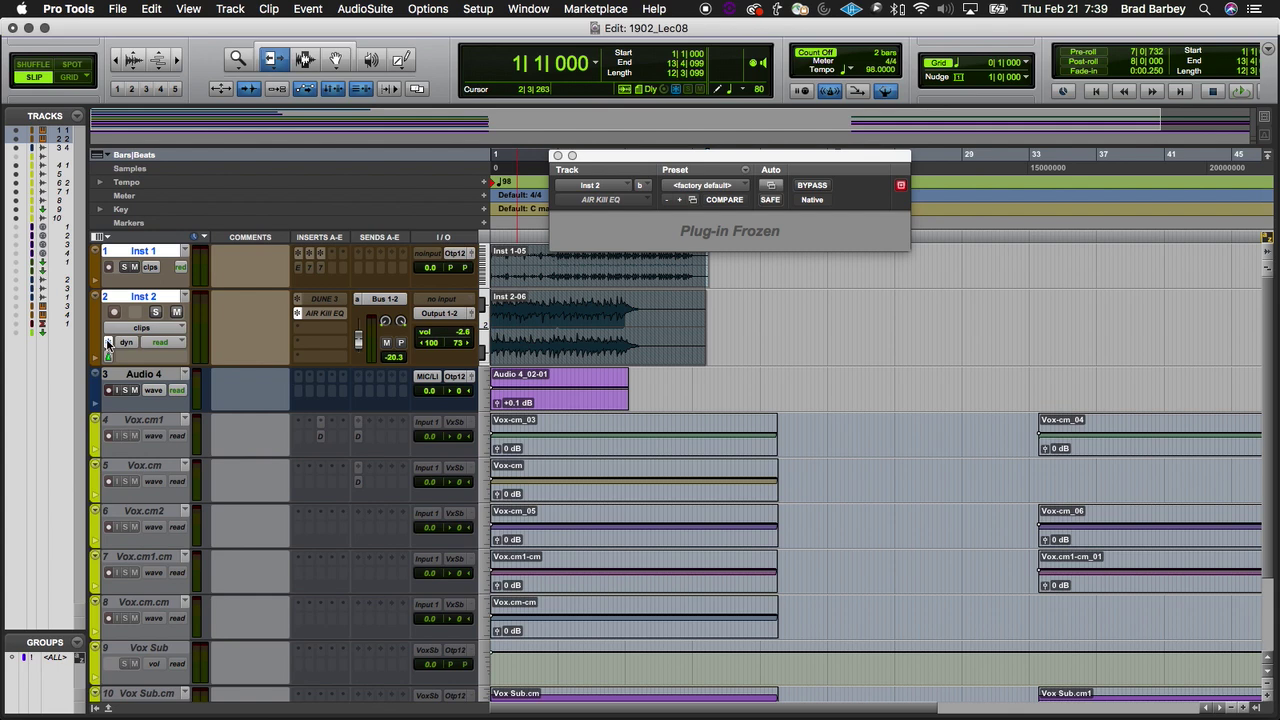
Step: Unfreeze the selected instrument tracks and move the AIR Kill EQ window away from their clips
click(108, 343)
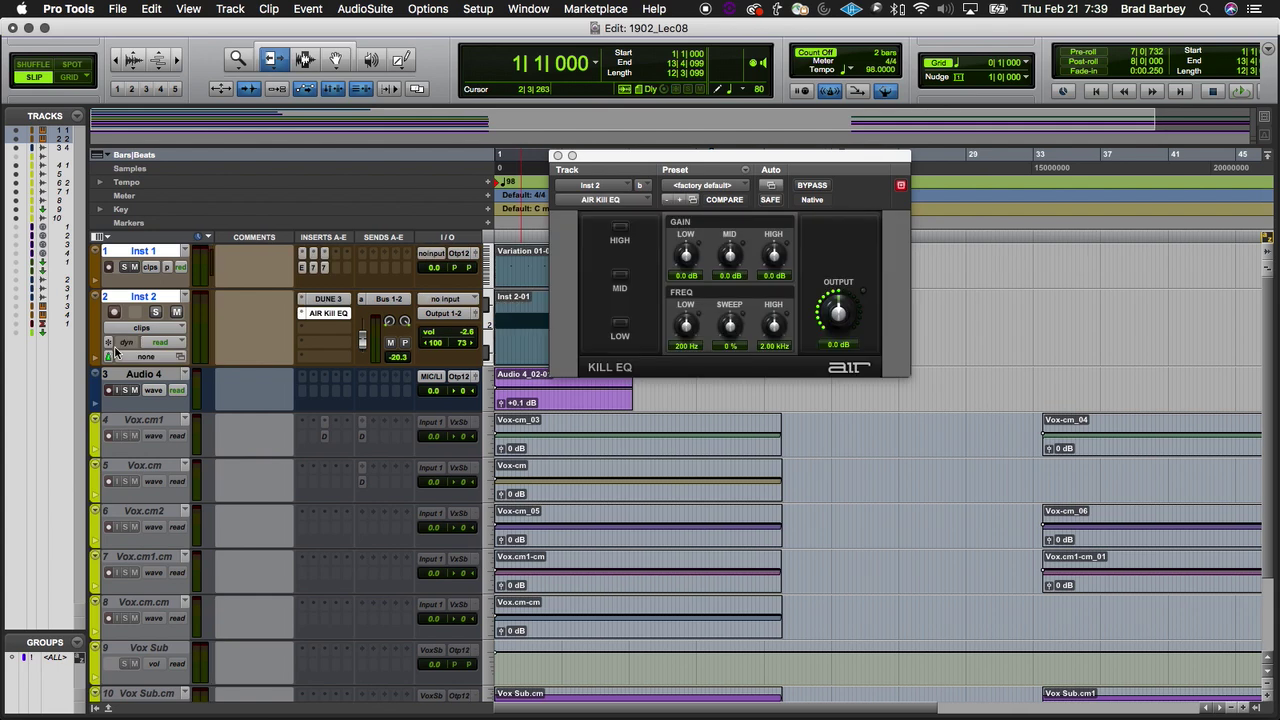
click(629, 157)
drag(629, 157, 919, 195)
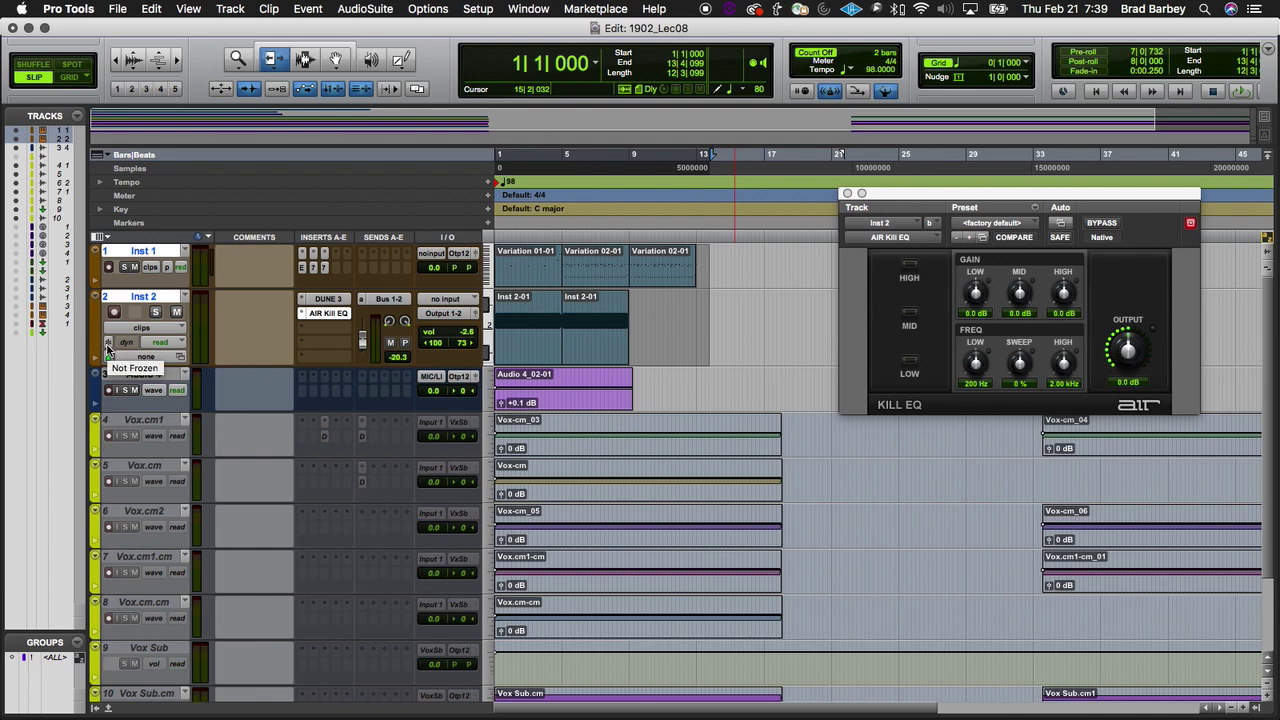
Step: Freeze all tracks, including Inst 1 and Inst 2, and check the Global Freeze options
click(108, 345)
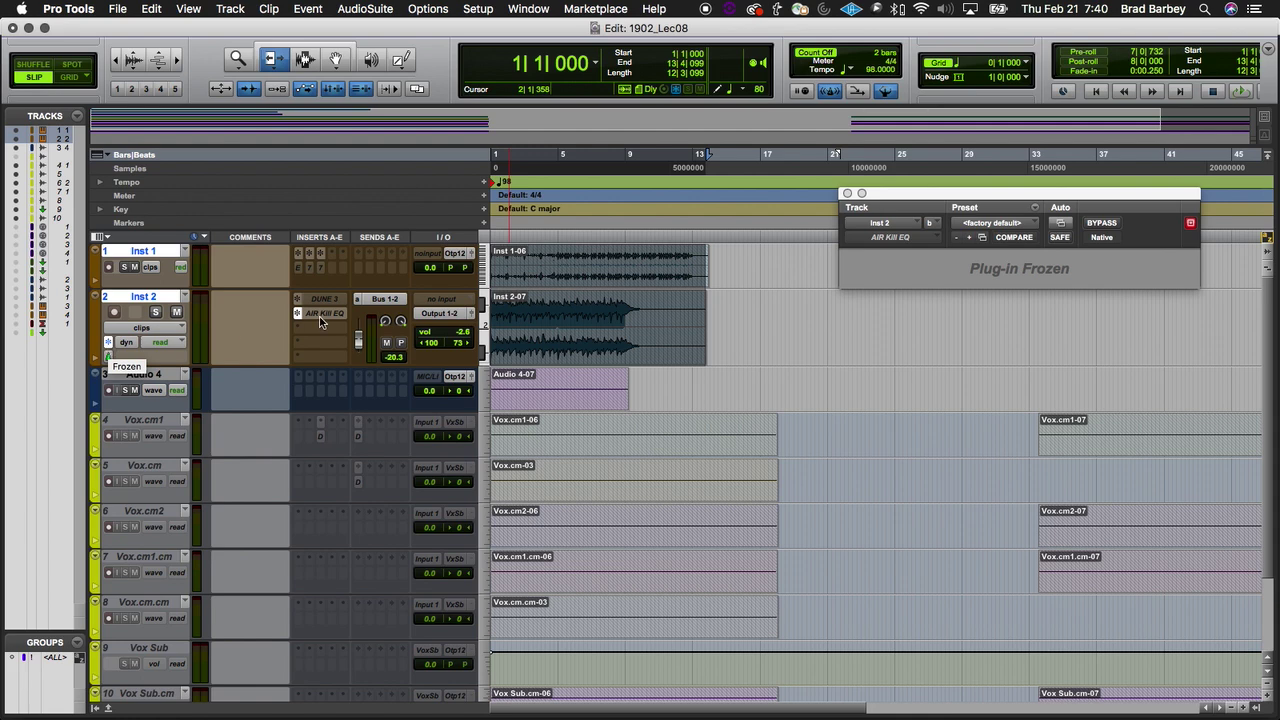
click(676, 92)
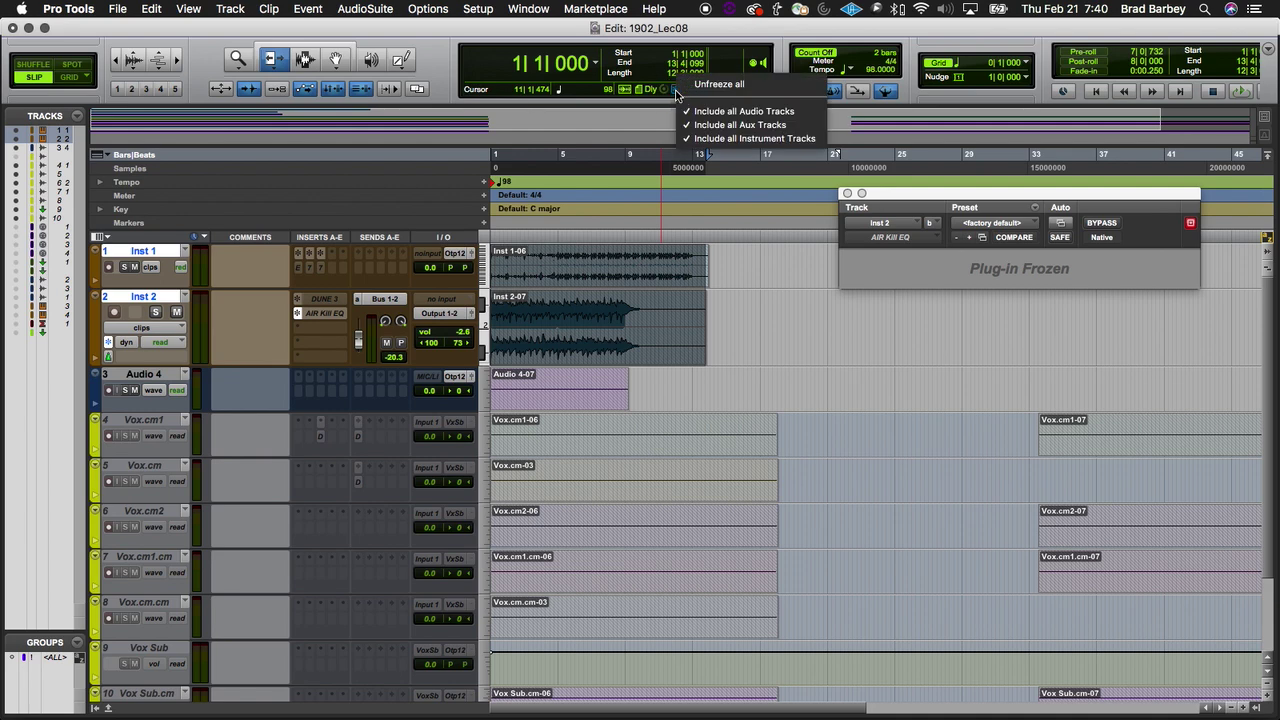
click(676, 93)
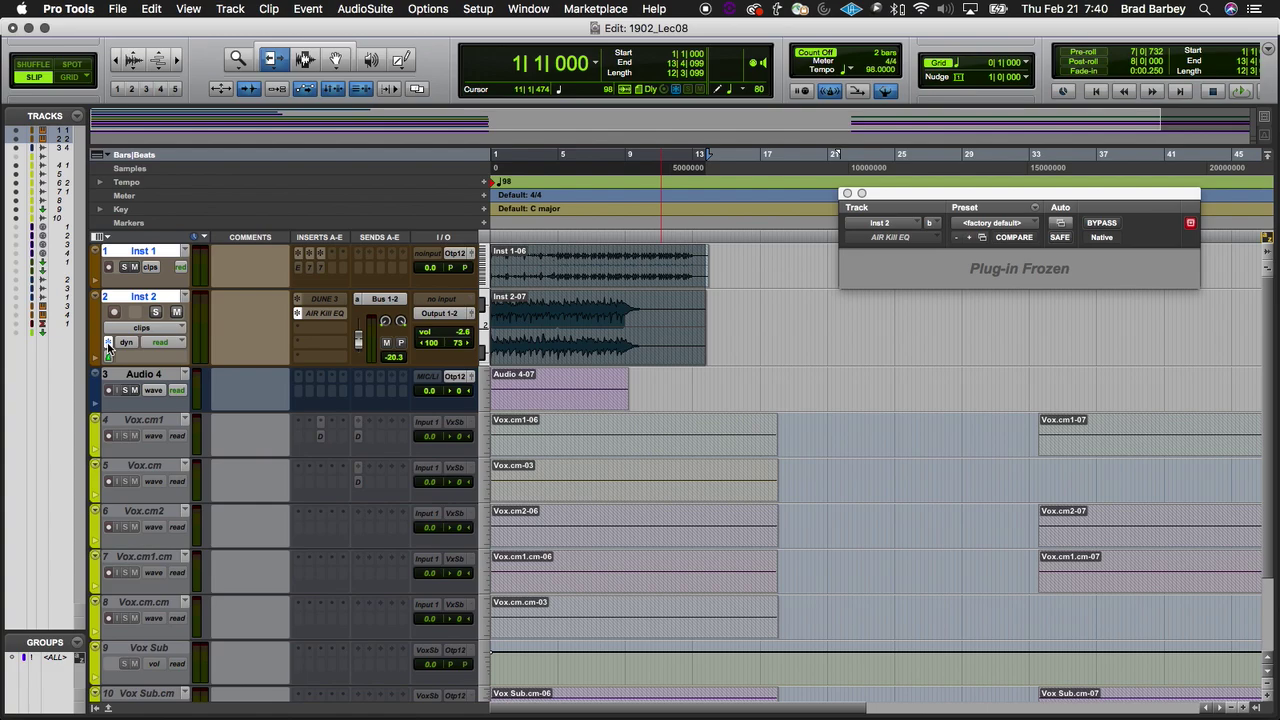
Step: View the Bounce Track slide in Keynote and return to Pro Tools
key(super+Tab)
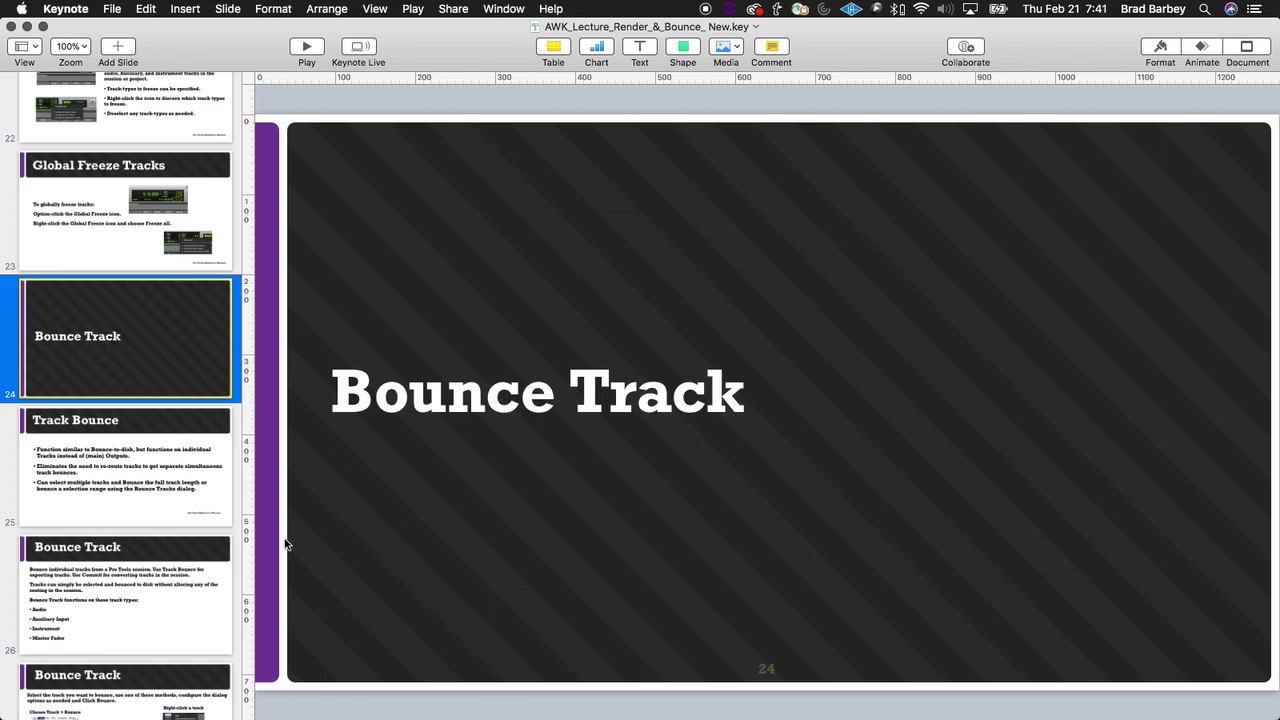
key(super+Tab)
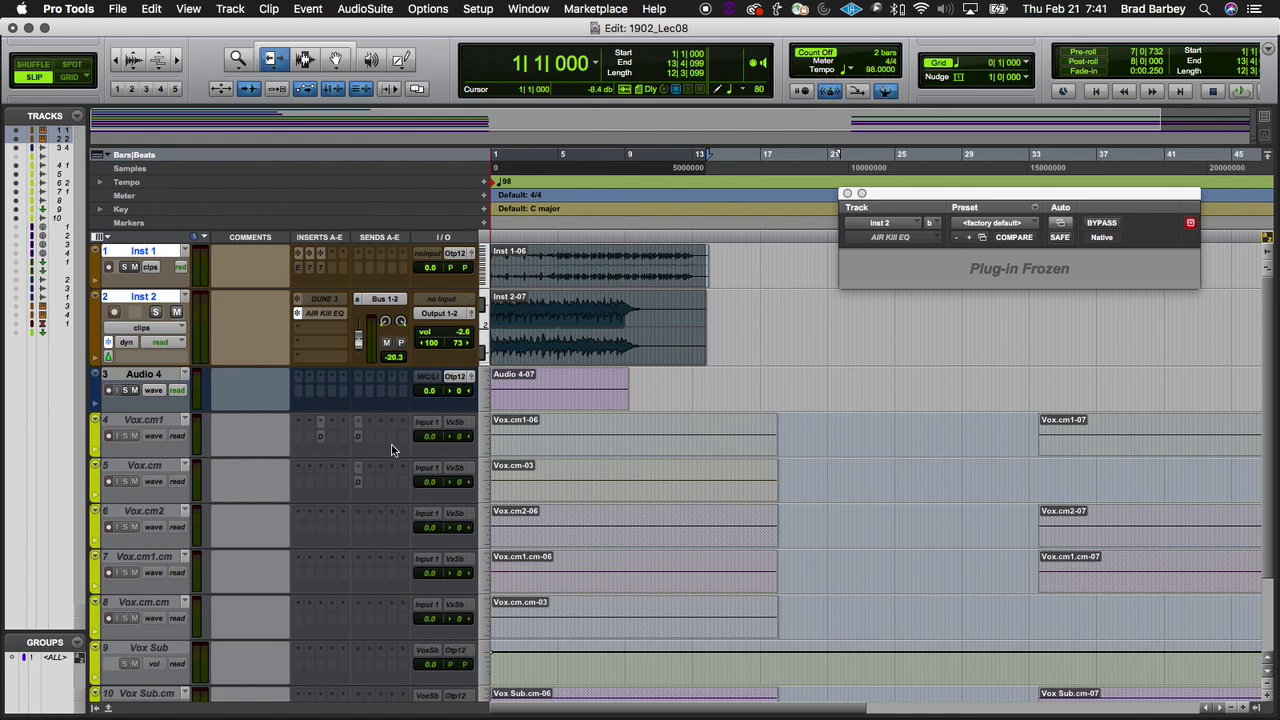
Step: In the Mix window, make the inactive tracks from Vox.cm1 through Vox Sub.cm active
key(super+equal)
scroll(285, 524, down, 3)
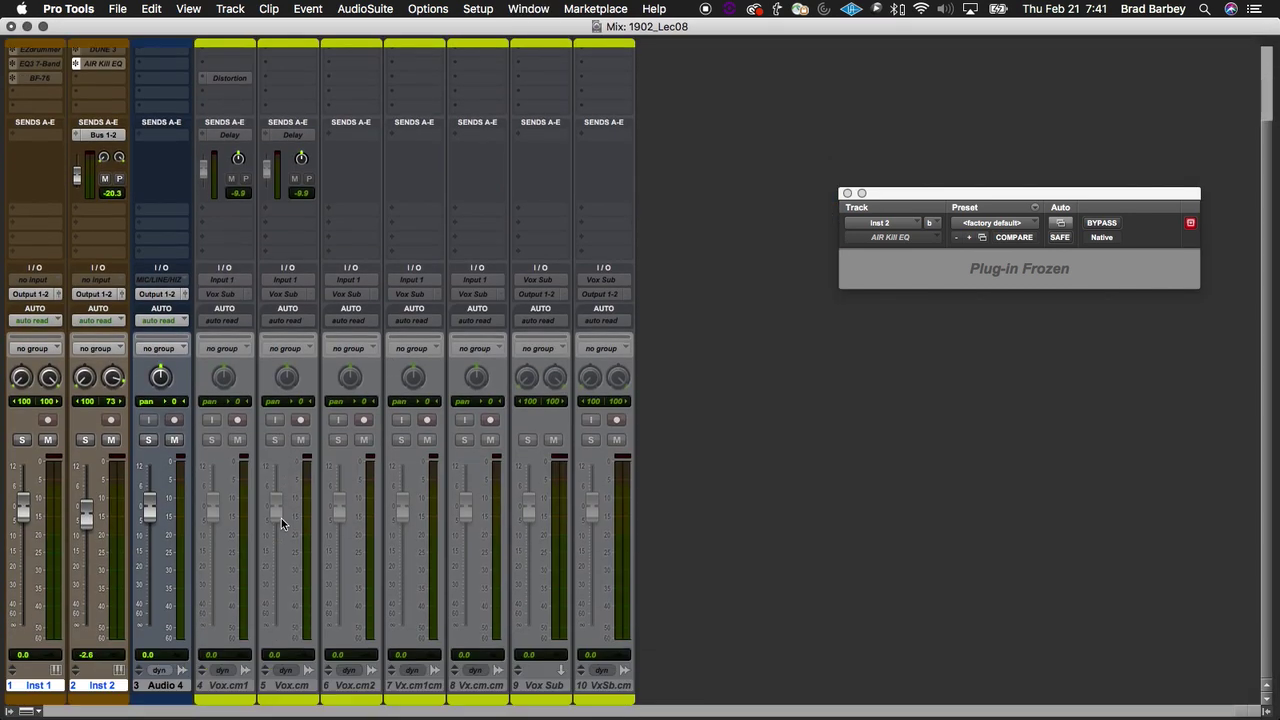
click(223, 686)
click(614, 688)
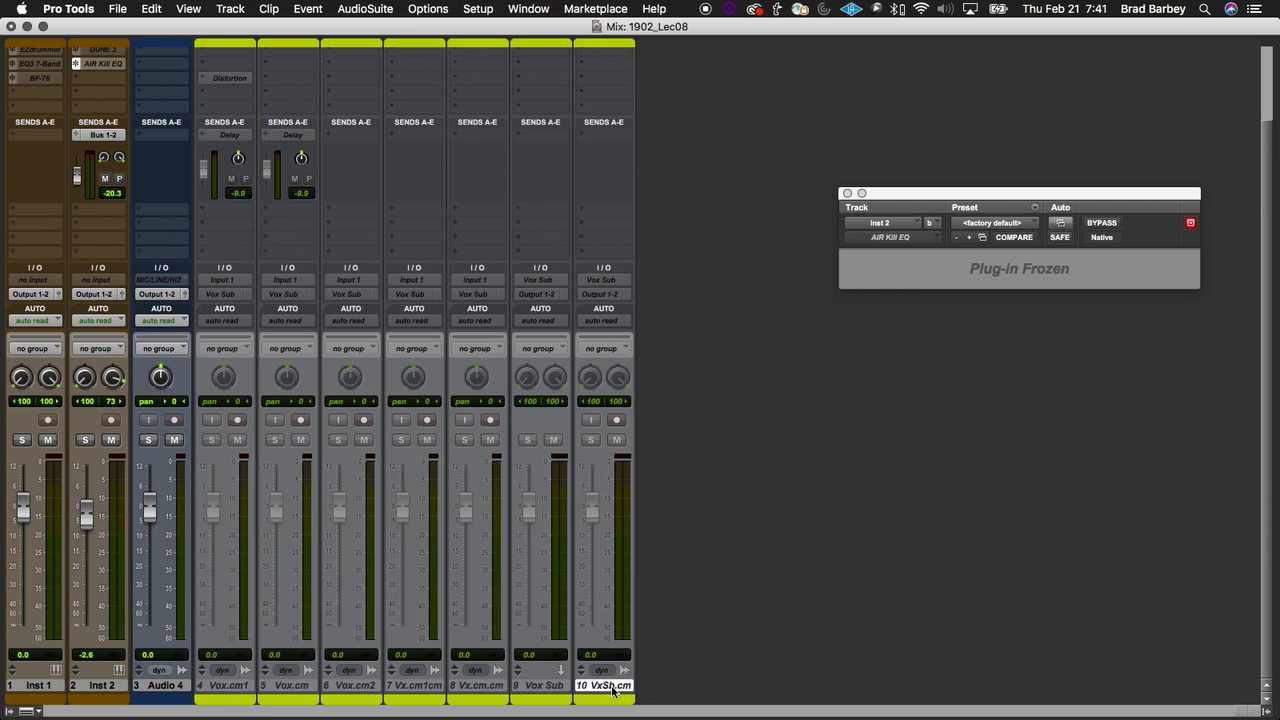
shift+click(215, 686)
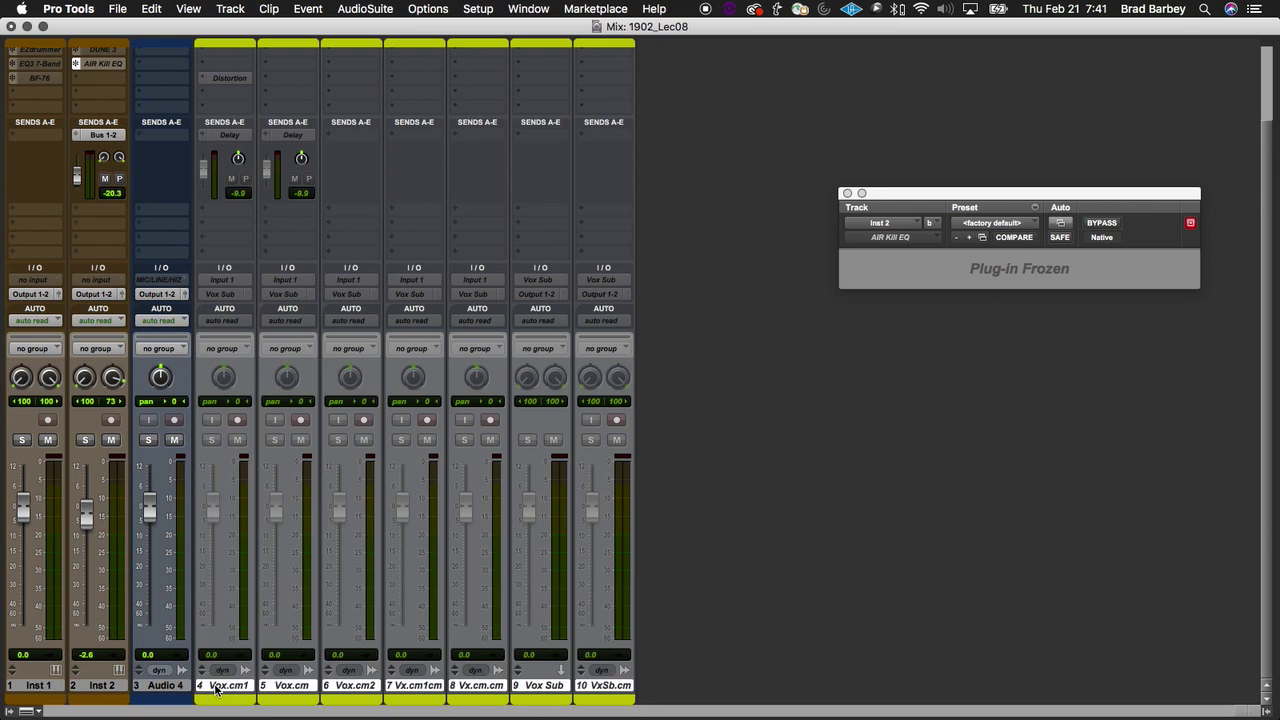
right_click(215, 686)
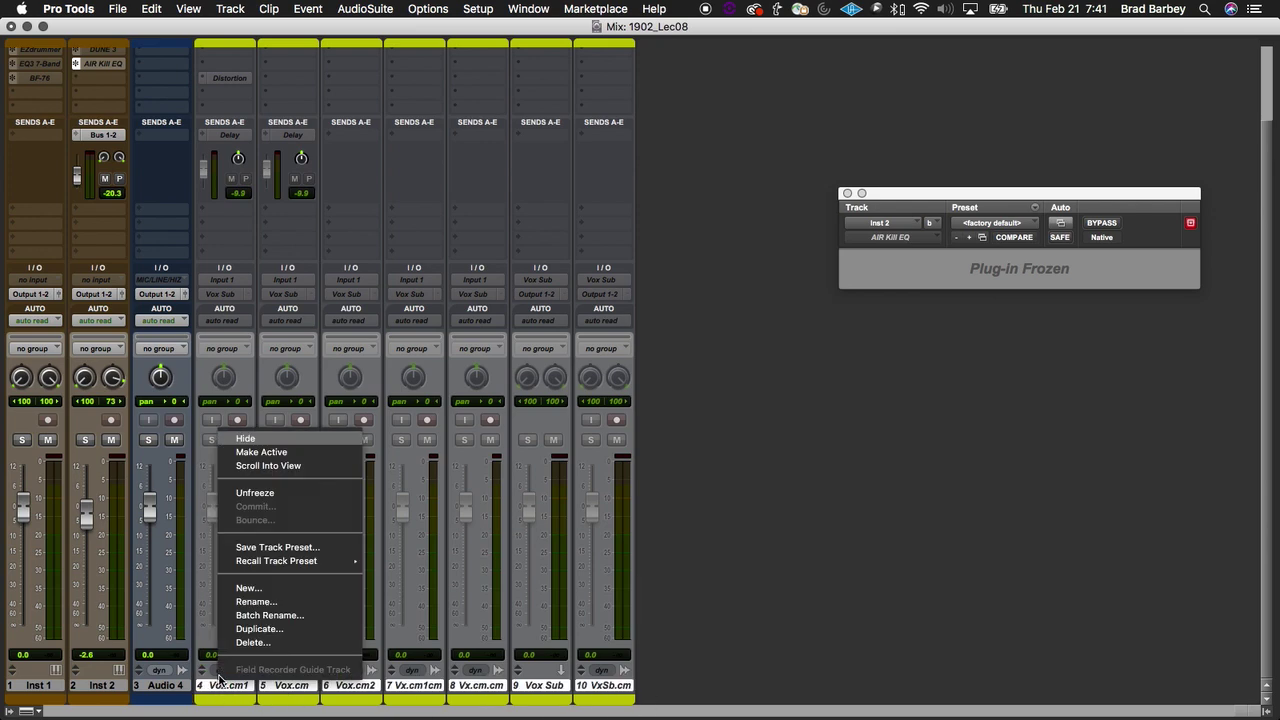
click(301, 451)
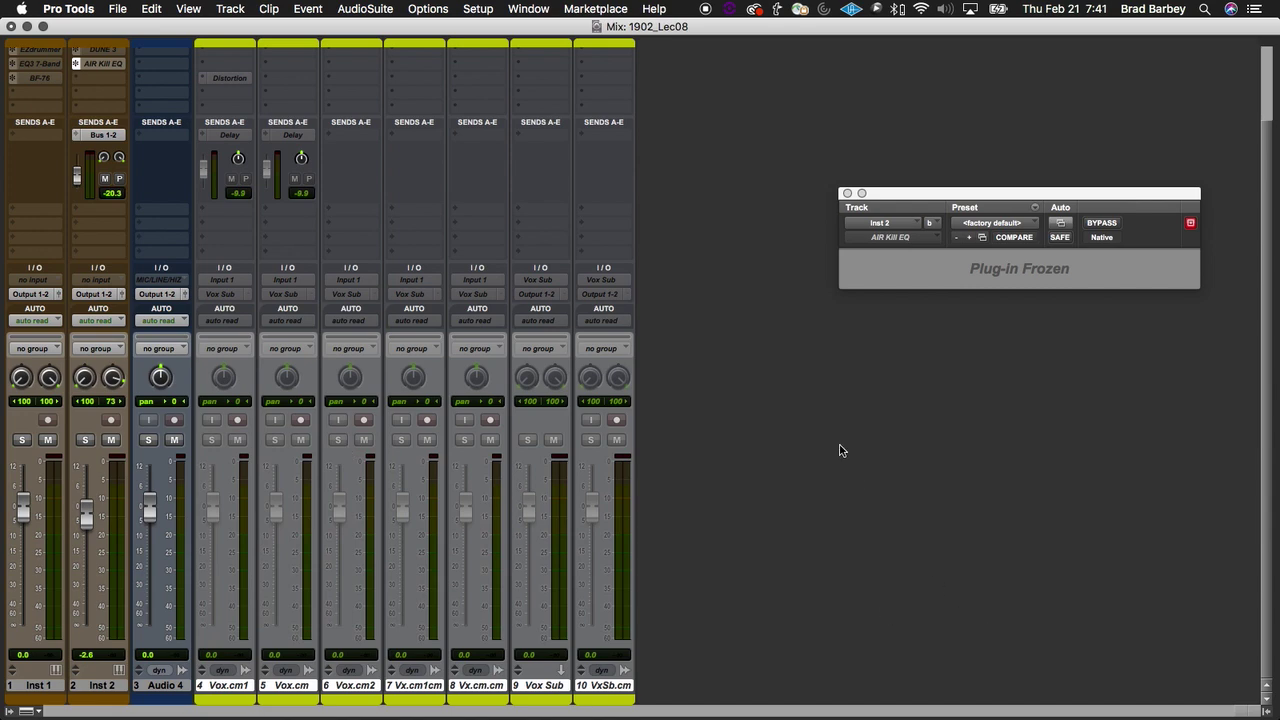
click(28, 688)
shift+click(610, 688)
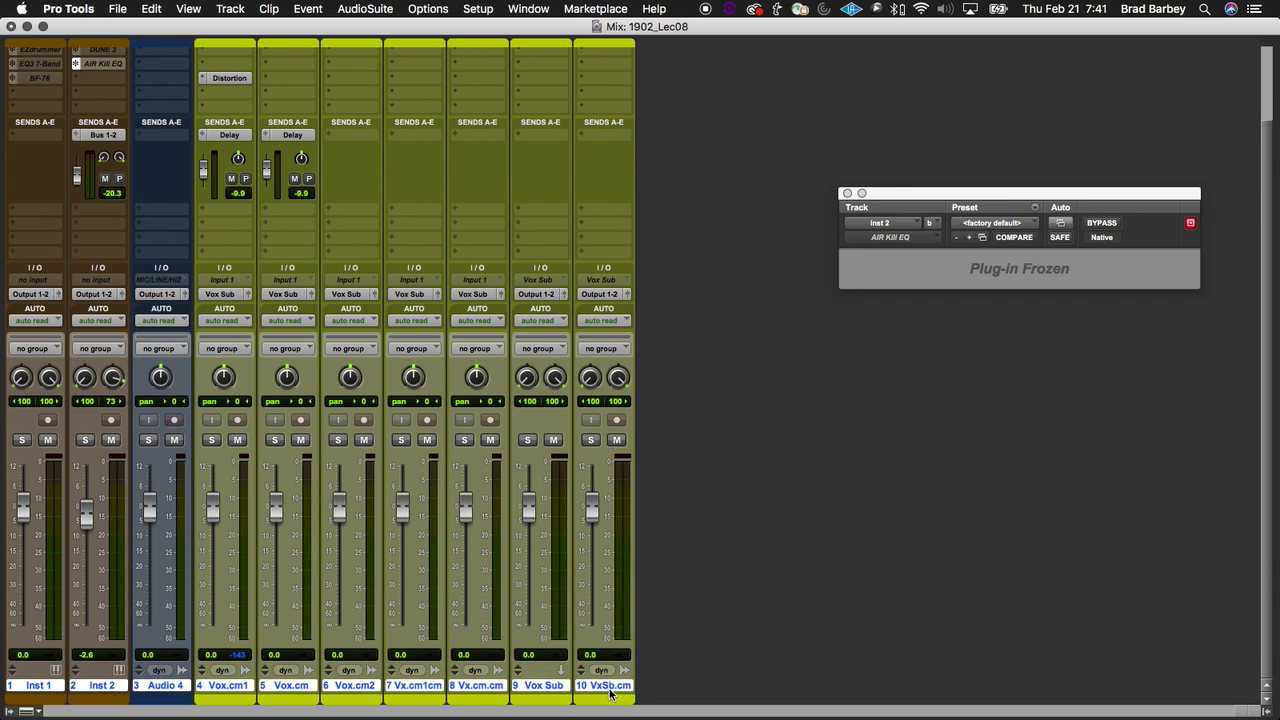
click(228, 9)
click(286, 160)
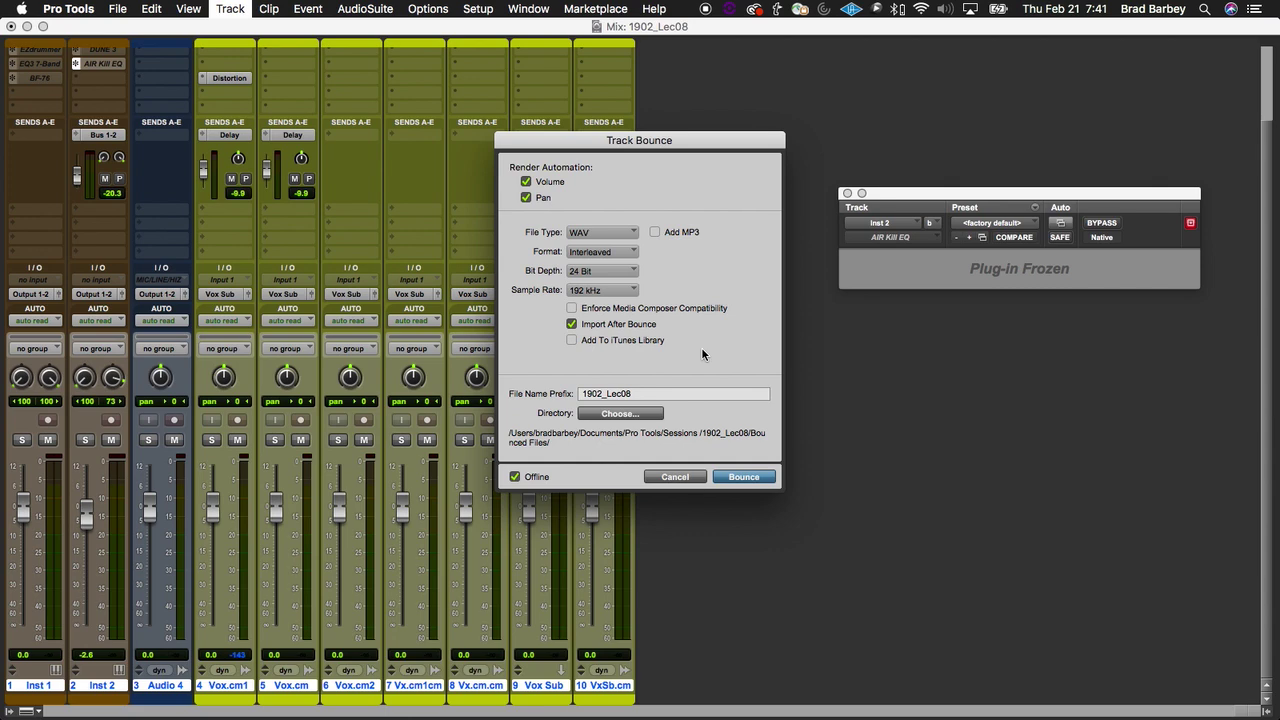
click(525, 183)
click(526, 198)
drag(614, 290, 546, 262)
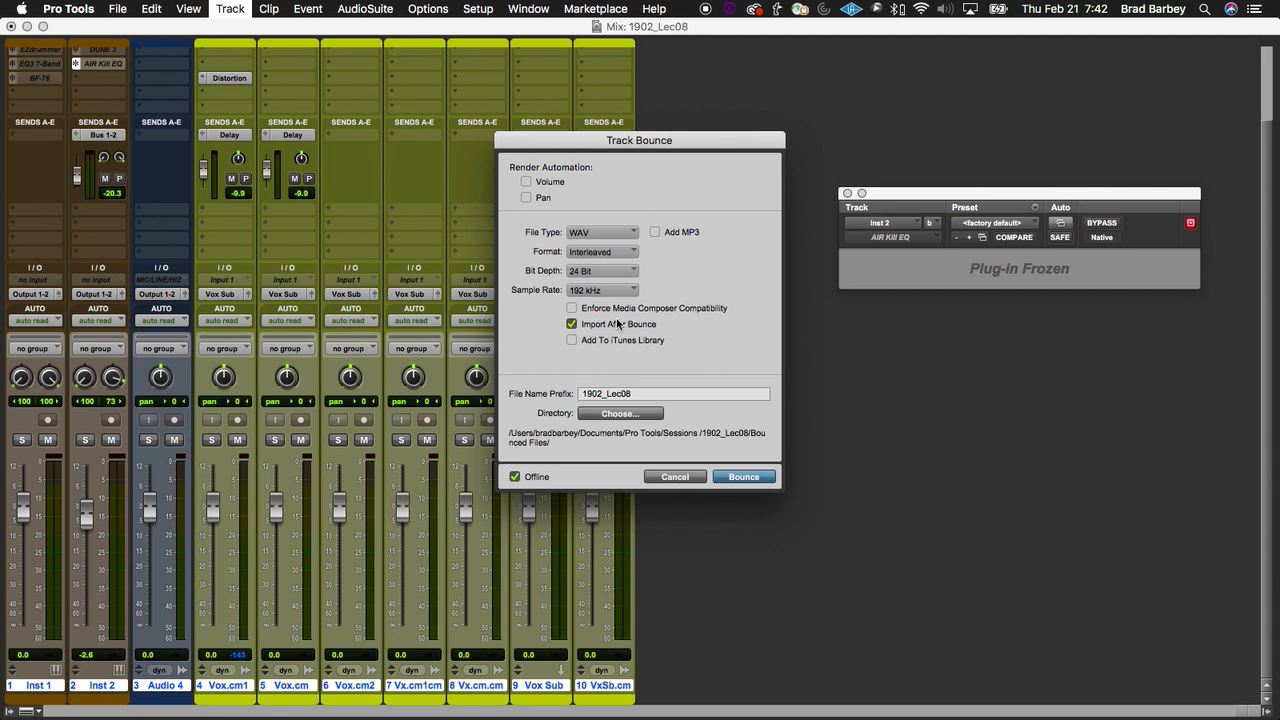
click(572, 325)
drag(634, 393, 562, 392)
key(BackSpace)
click(675, 478)
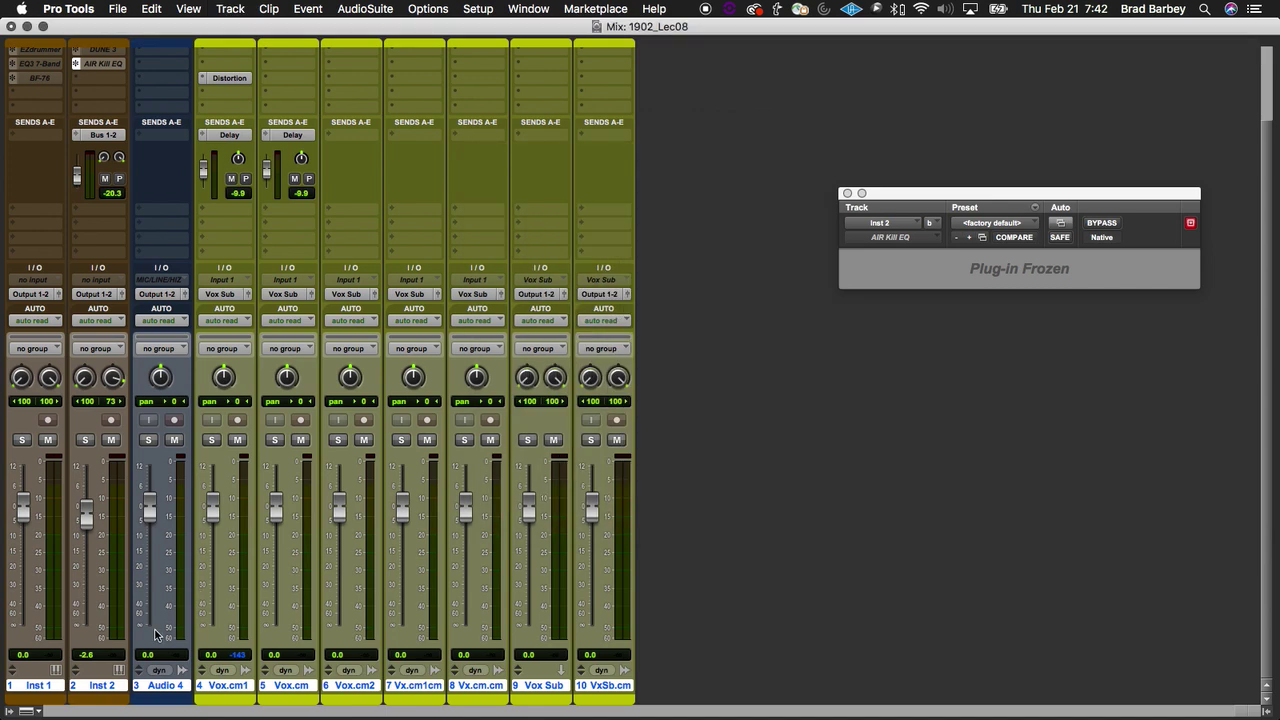
Step: Rename the first three tracks, Inst 1, Inst 2 and Audio 4, as Drums, Synth and Vox 1
double_click(44, 687)
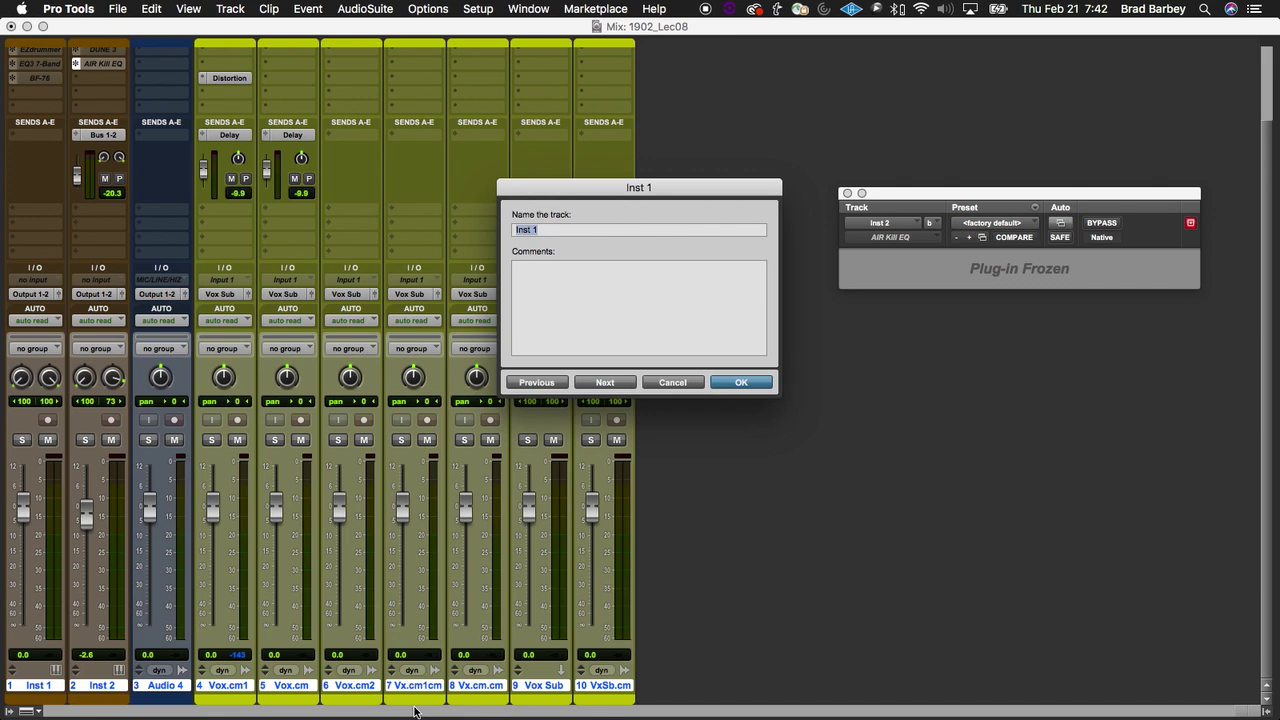
text(Drums)
key(super+Right)
text(Synth)
key(super+Right)
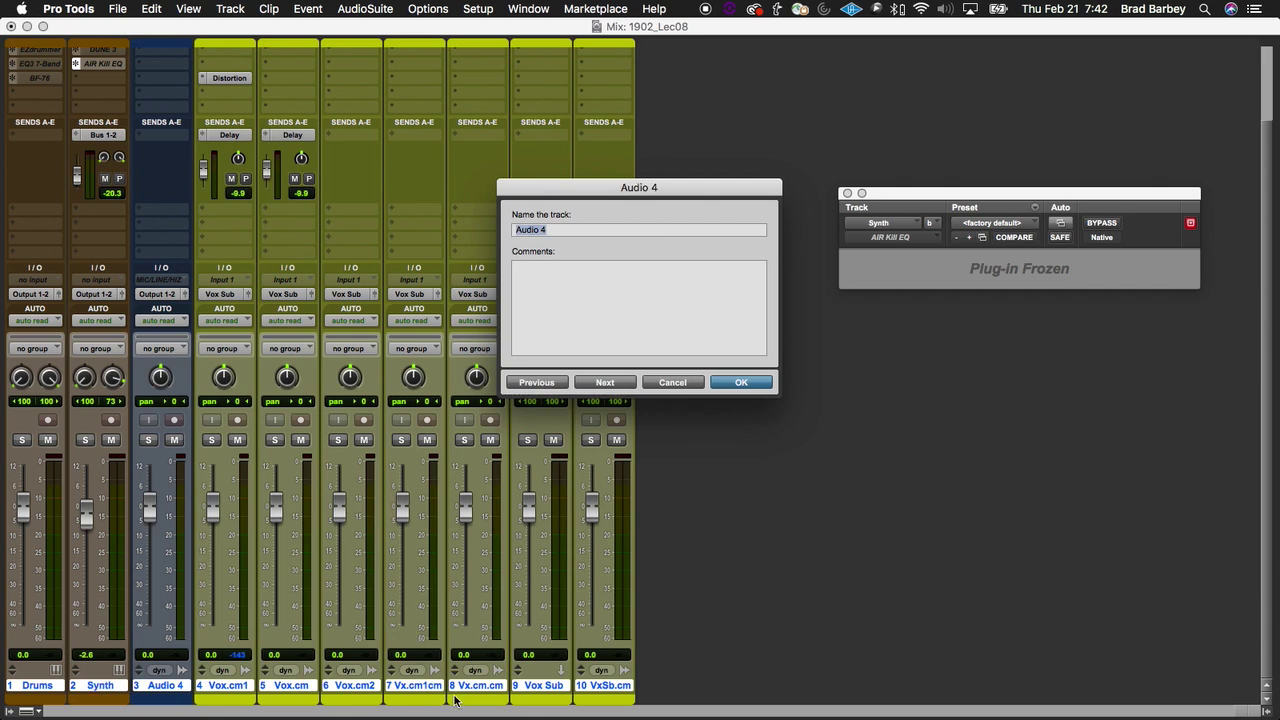
text(Vox 1)
key(super+Right)
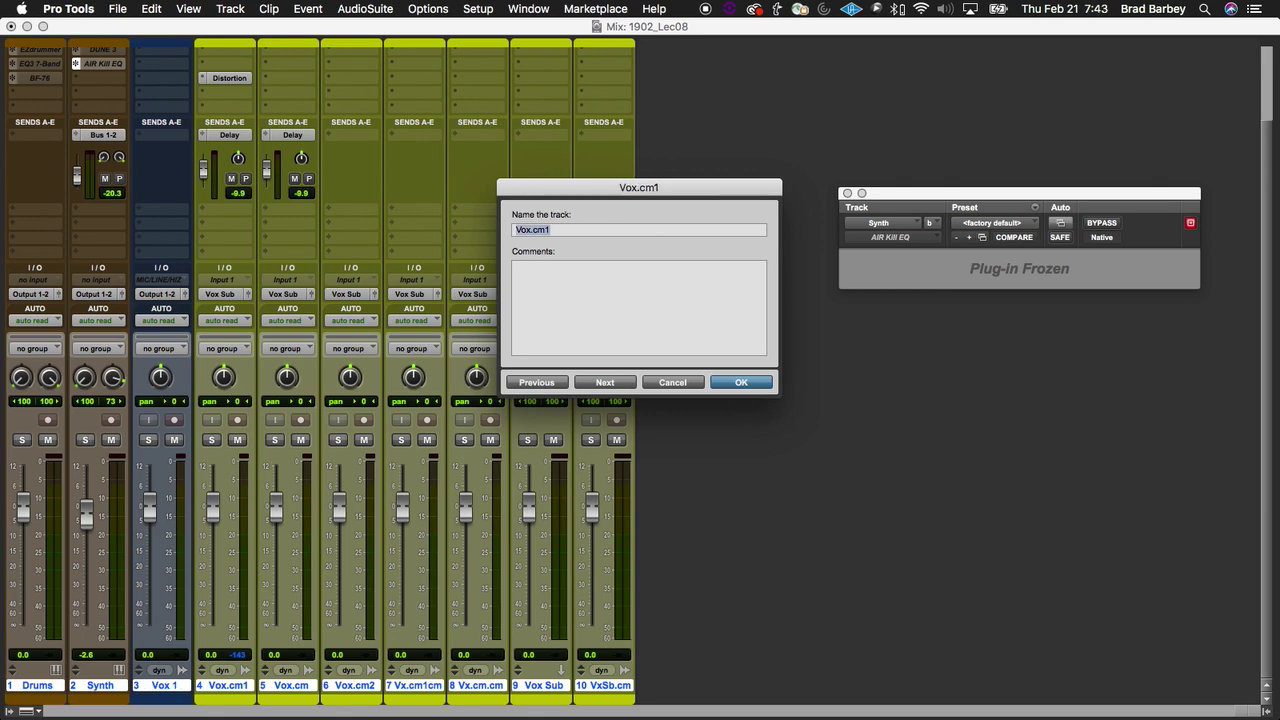
Step: Rename tracks 4, 5 and 6 as Vox 2, Vox 3 and Vox 4
text(Box 2)
key(super+Right)
key(super+Left)
text(V)
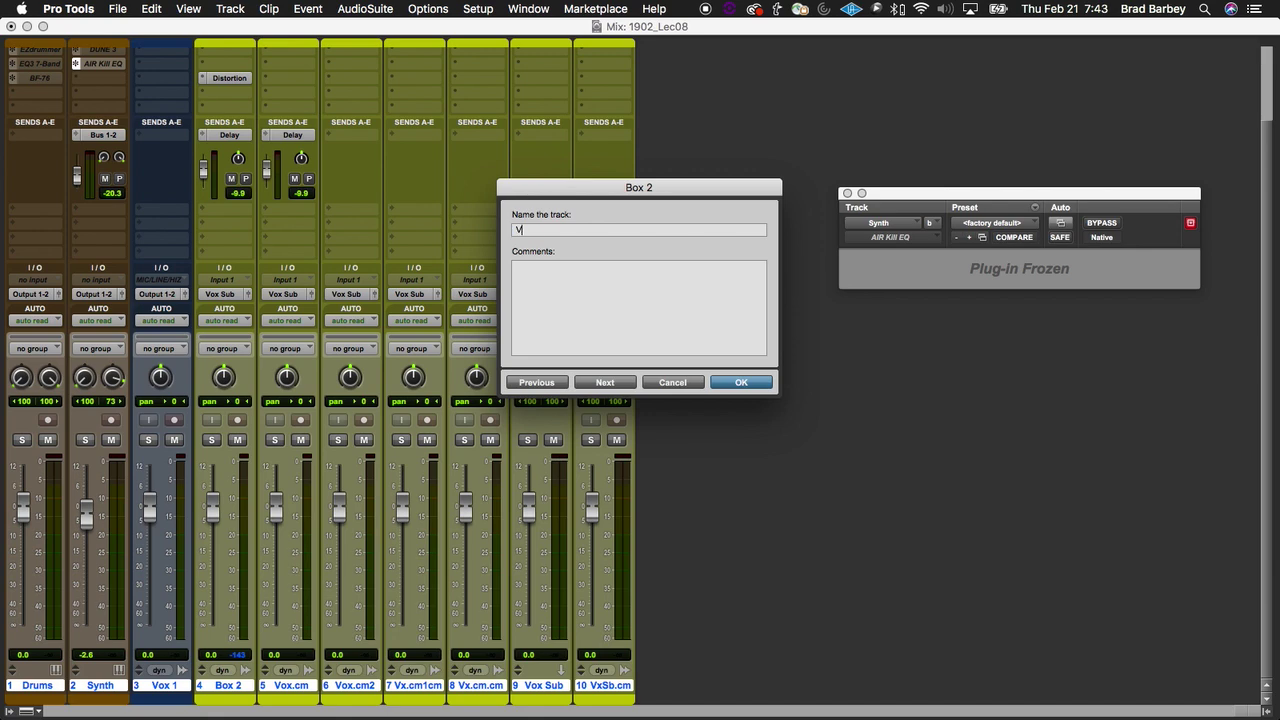
text(ox 2)
key(super+Right)
text(Vox 2)
key(BackSpace)
text(3)
key(super+Right)
text(Vox 2)
key(super+Right)
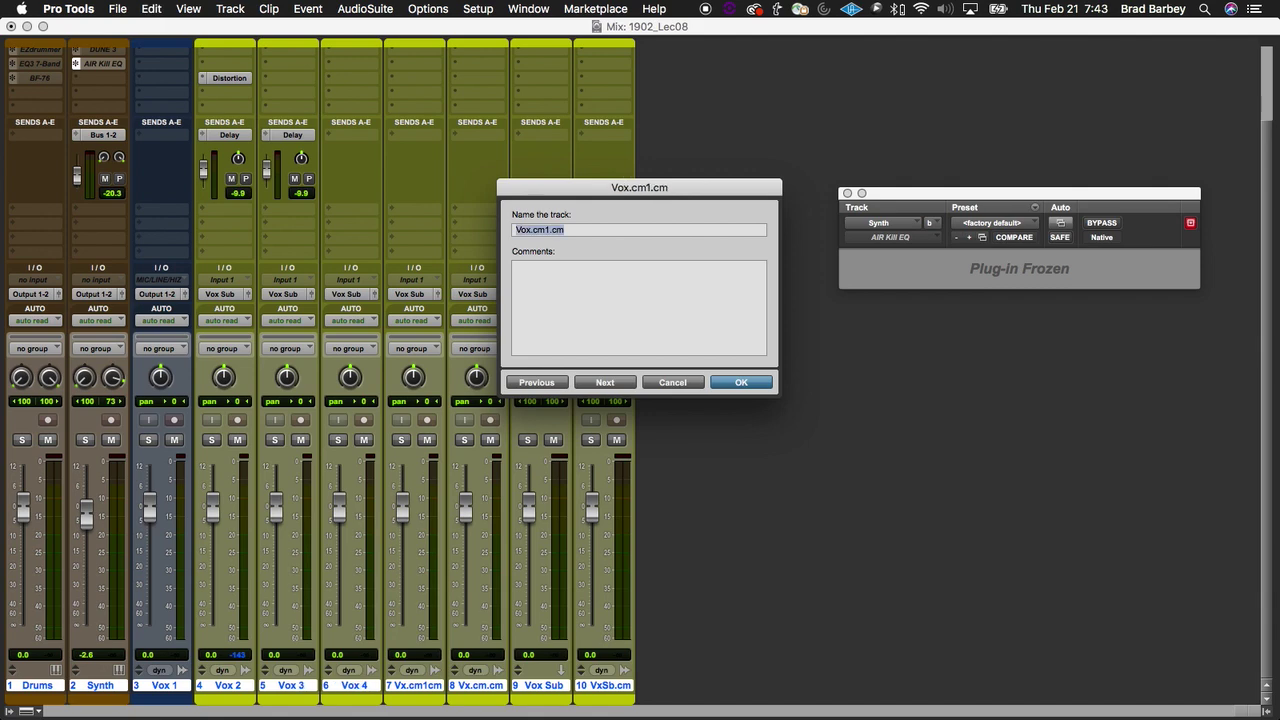
Step: Rename tracks 7 and 8 as Vox 5 and Vox 6, then finish renaming without altering the two Vox Sub track names
text(Vox 2)
key(BackSpace)
text(5)
key(super+Right)
text(Vox 2)
text(5)
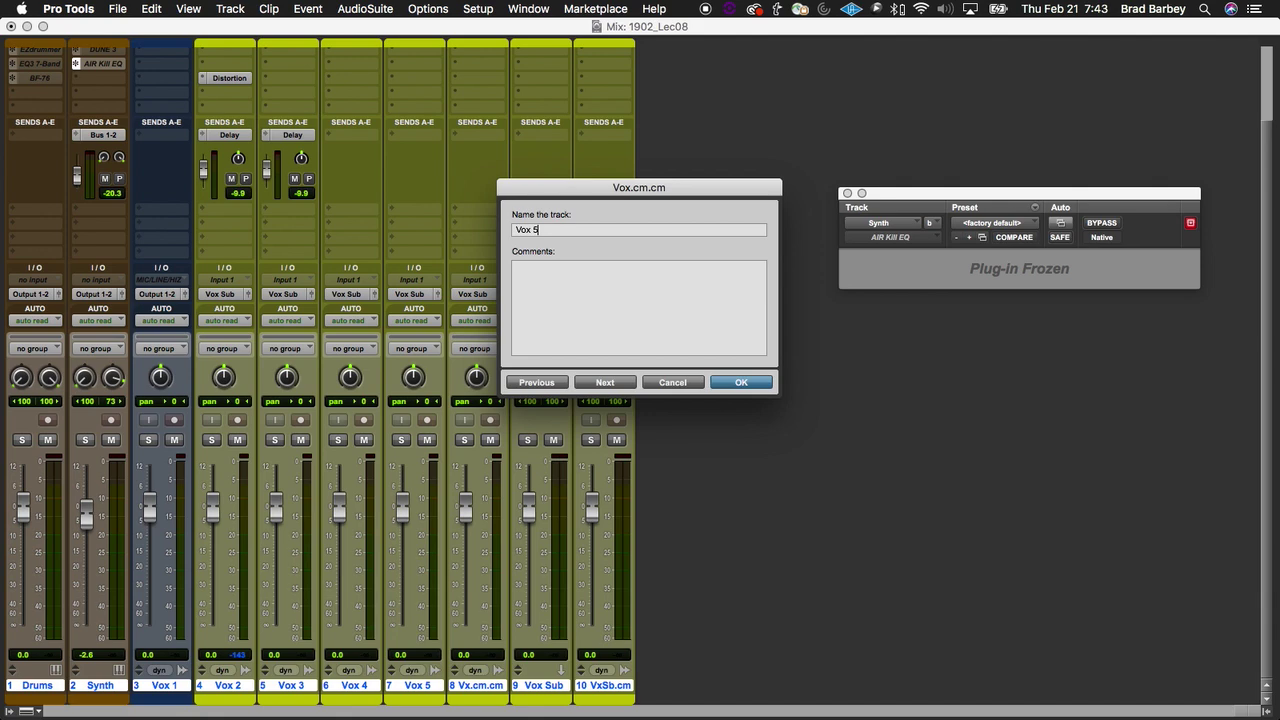
key(BackSpace)
text(6)
key(super+Right)
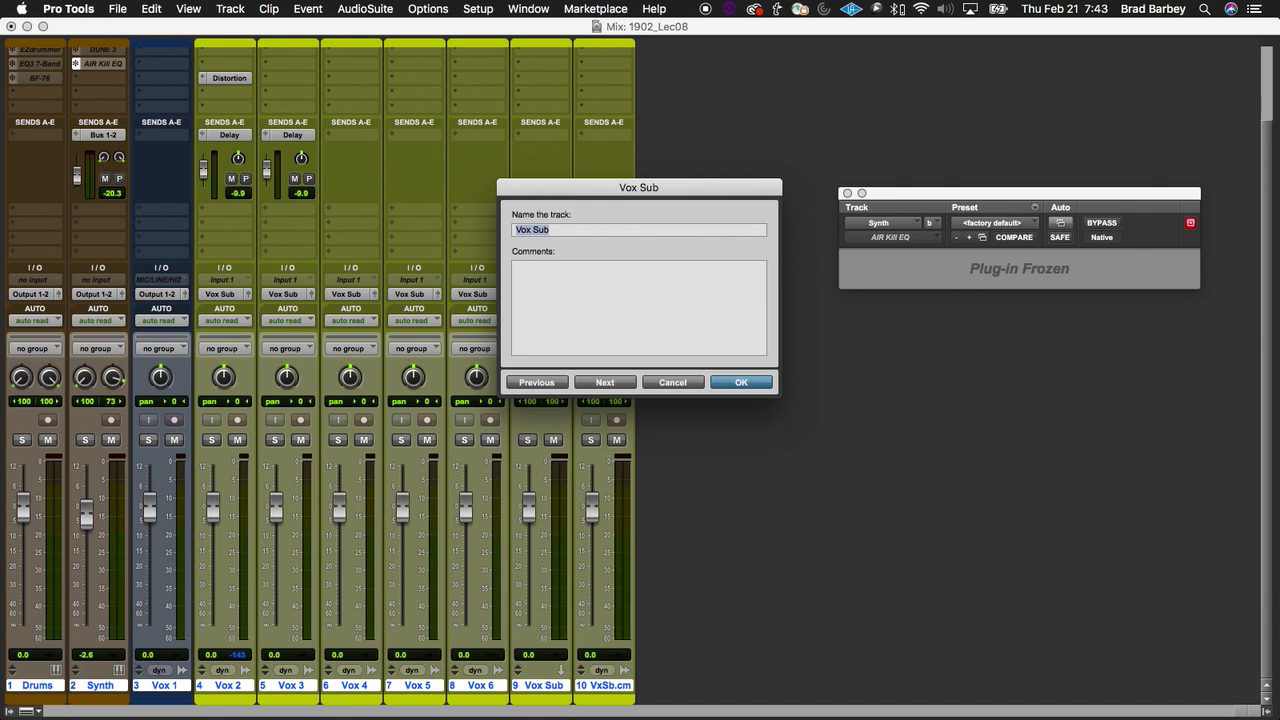
key(super+Right)
key(Return)
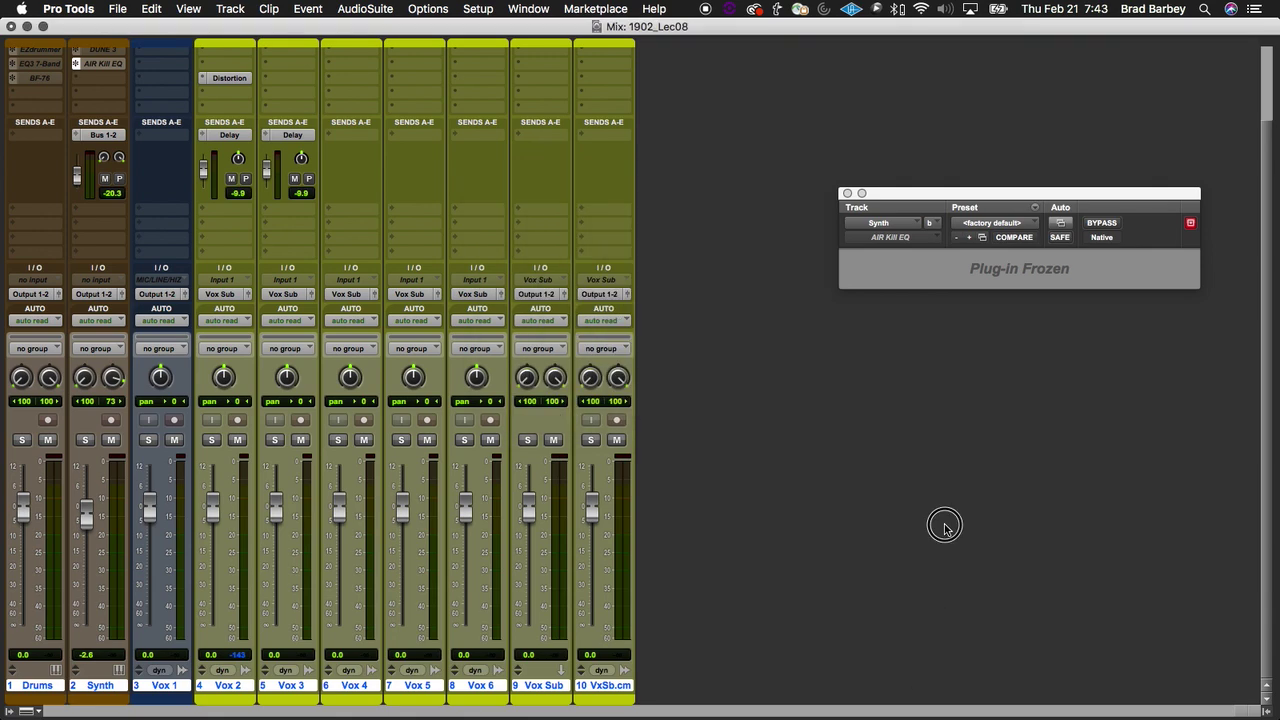
Step: Delete the Vox Sub.cm track together with its active clips
right_click(605, 686)
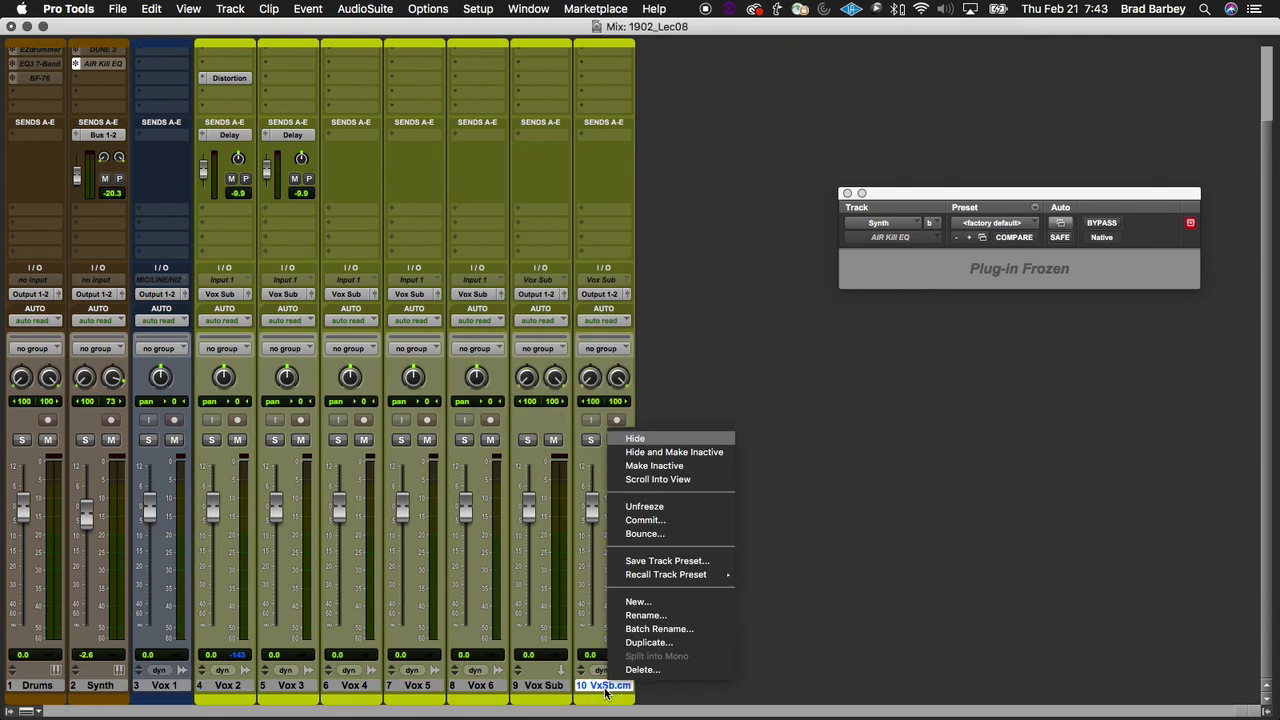
click(676, 670)
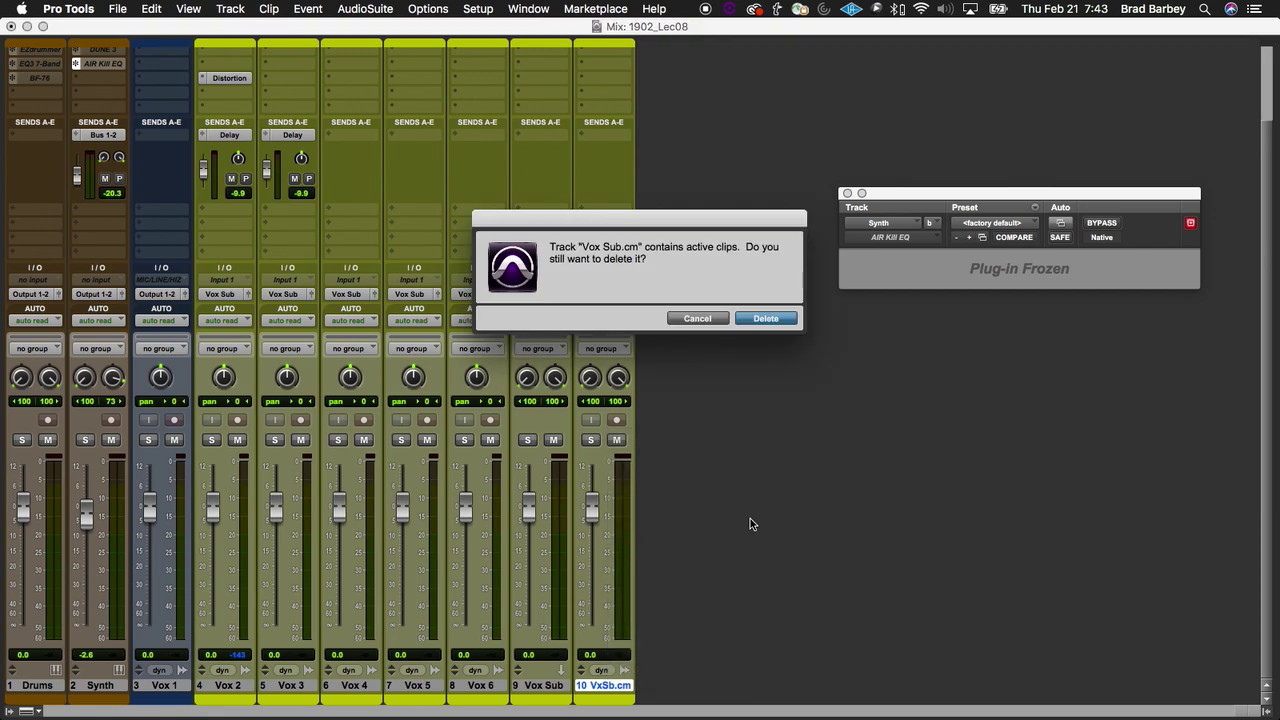
click(768, 320)
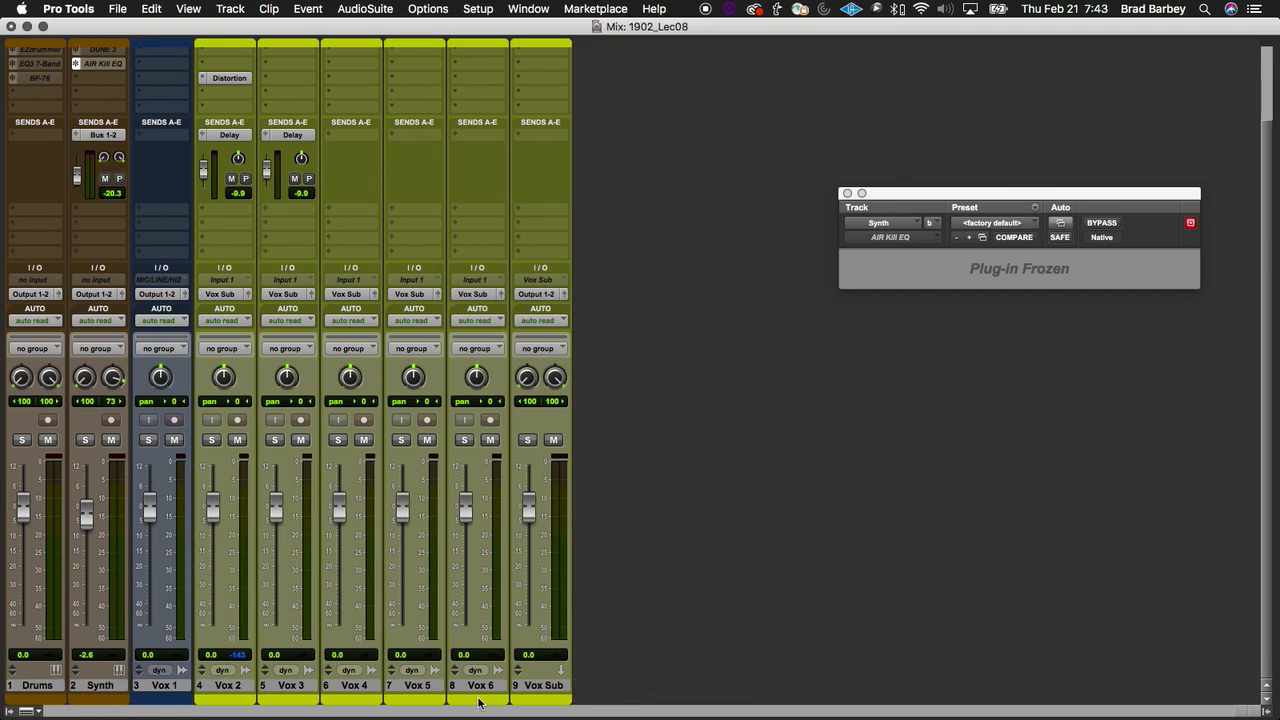
Step: Select all nine tracks from Drums through Vox Sub and open the Track Bounce settings for them
click(561, 689)
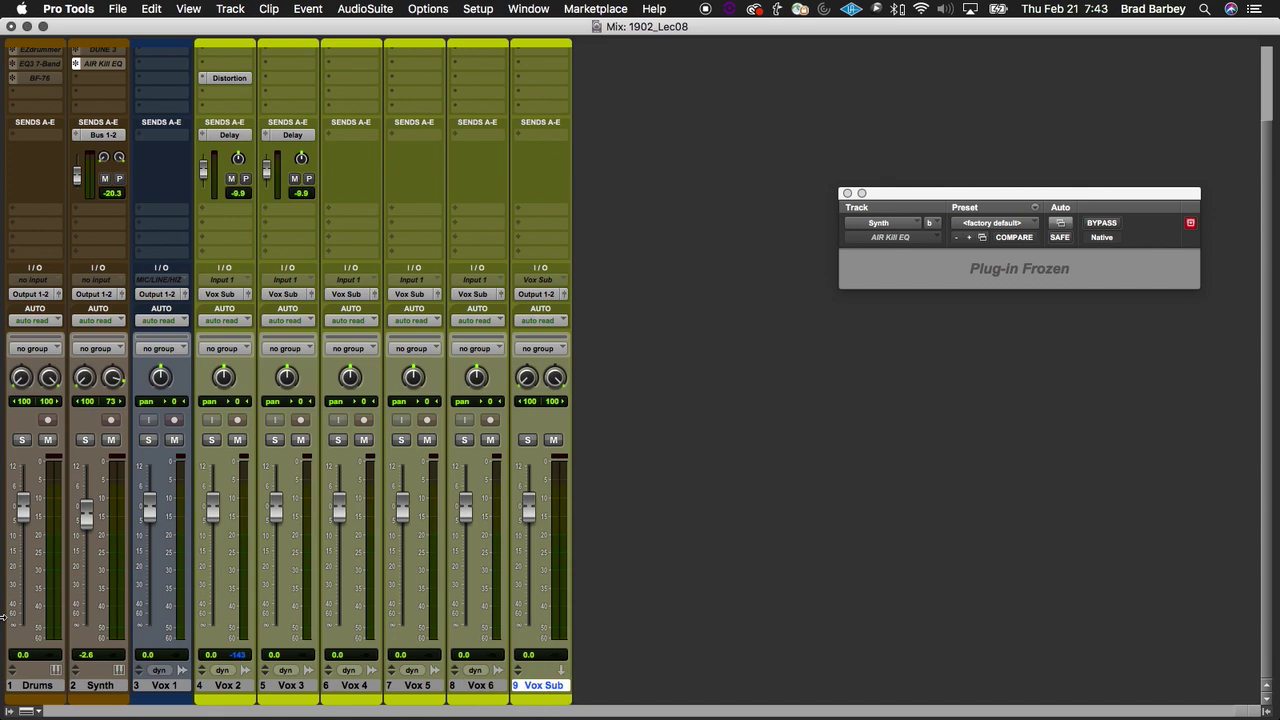
shift+click(50, 686)
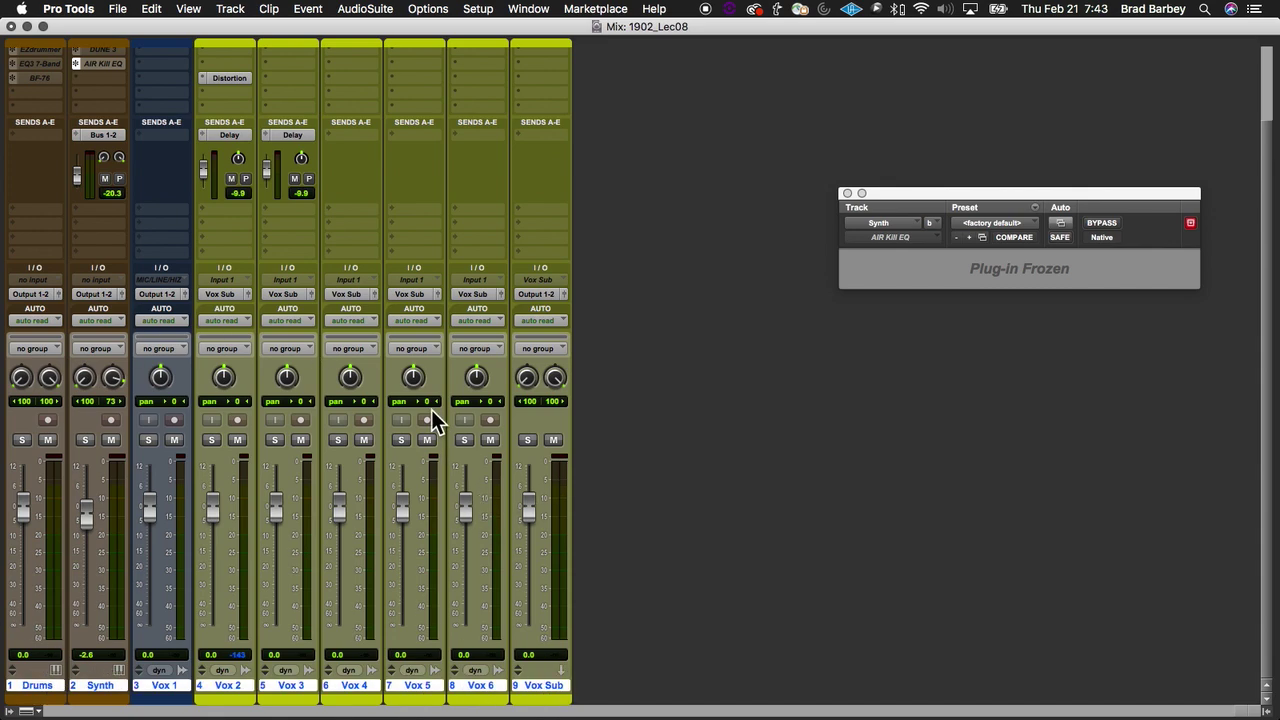
click(262, 8)
mouse_move(230, 8)
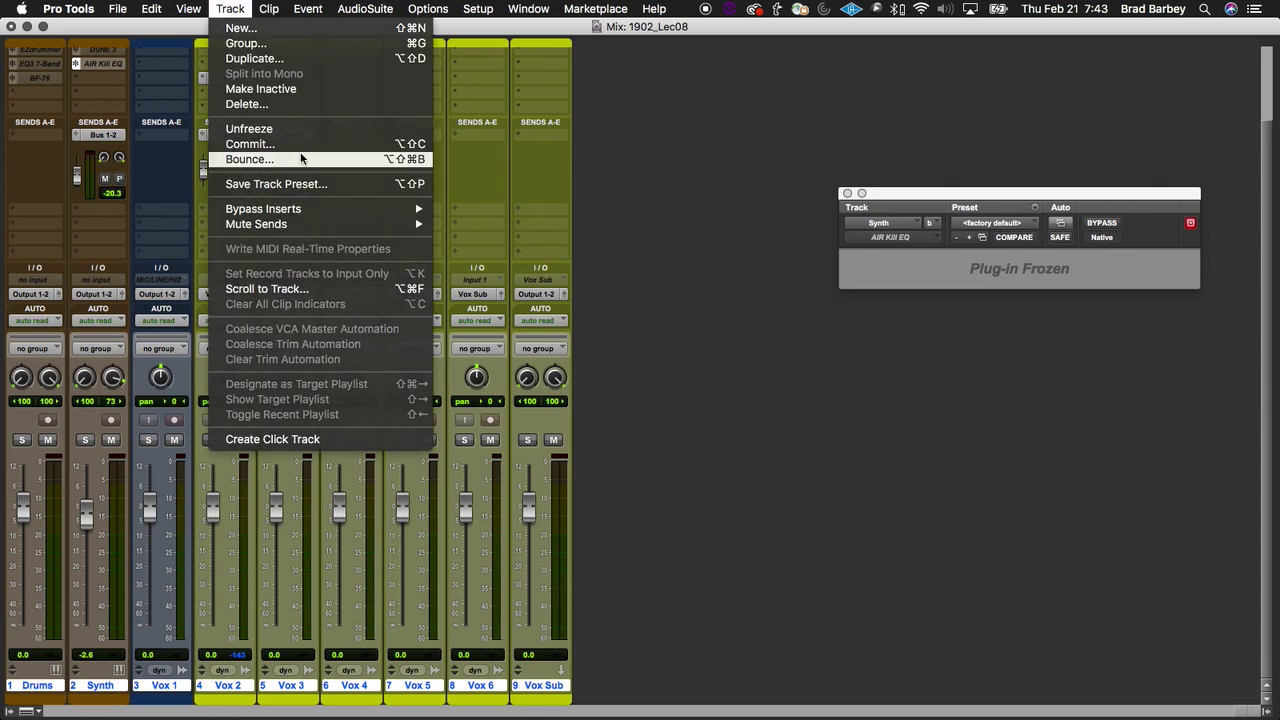
click(301, 158)
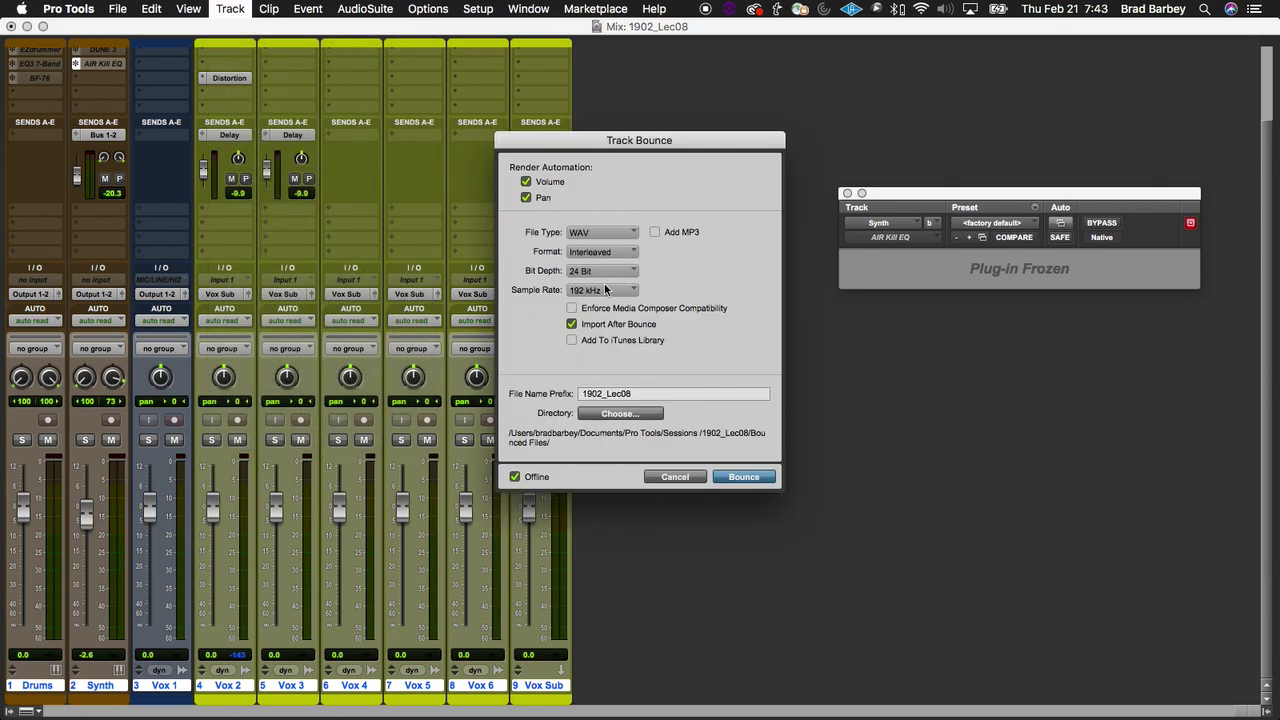
Step: Bounce the selected tracks into the session's Bounced Files folder with Import After Bounce disabled and an empty file name prefix
click(572, 325)
drag(655, 393, 557, 385)
key(BackSpace)
click(621, 414)
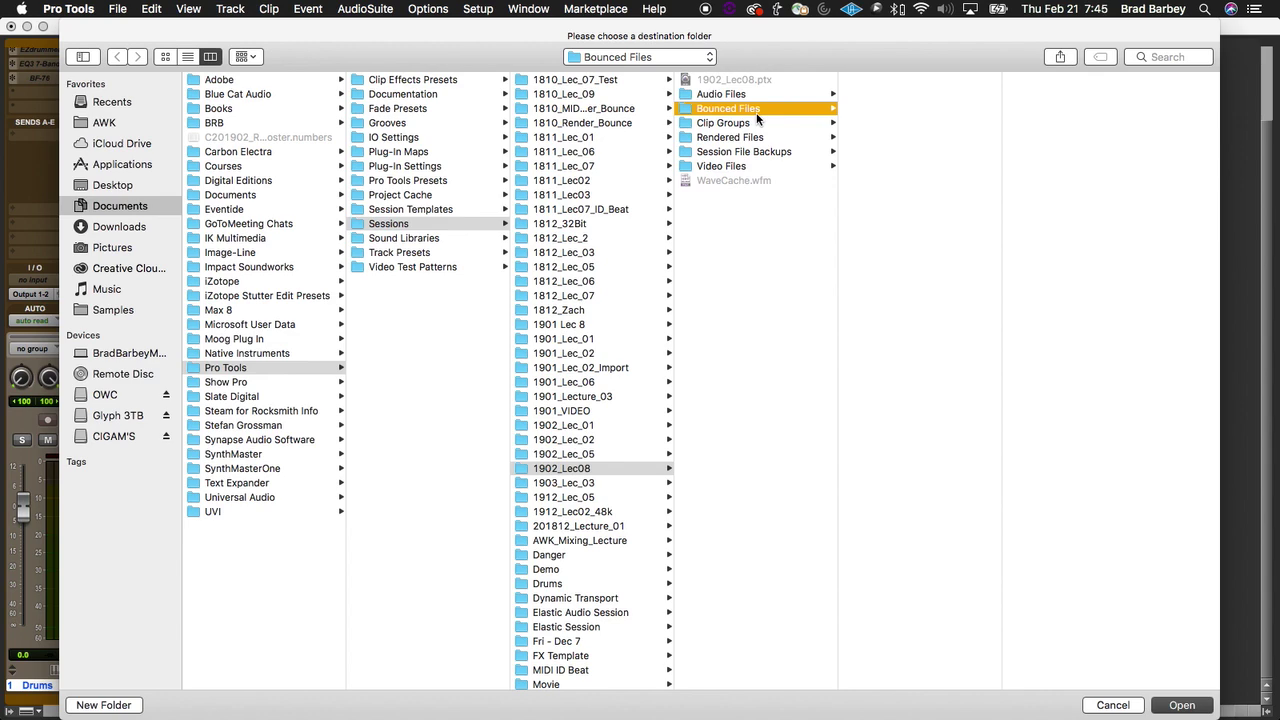
click(1184, 706)
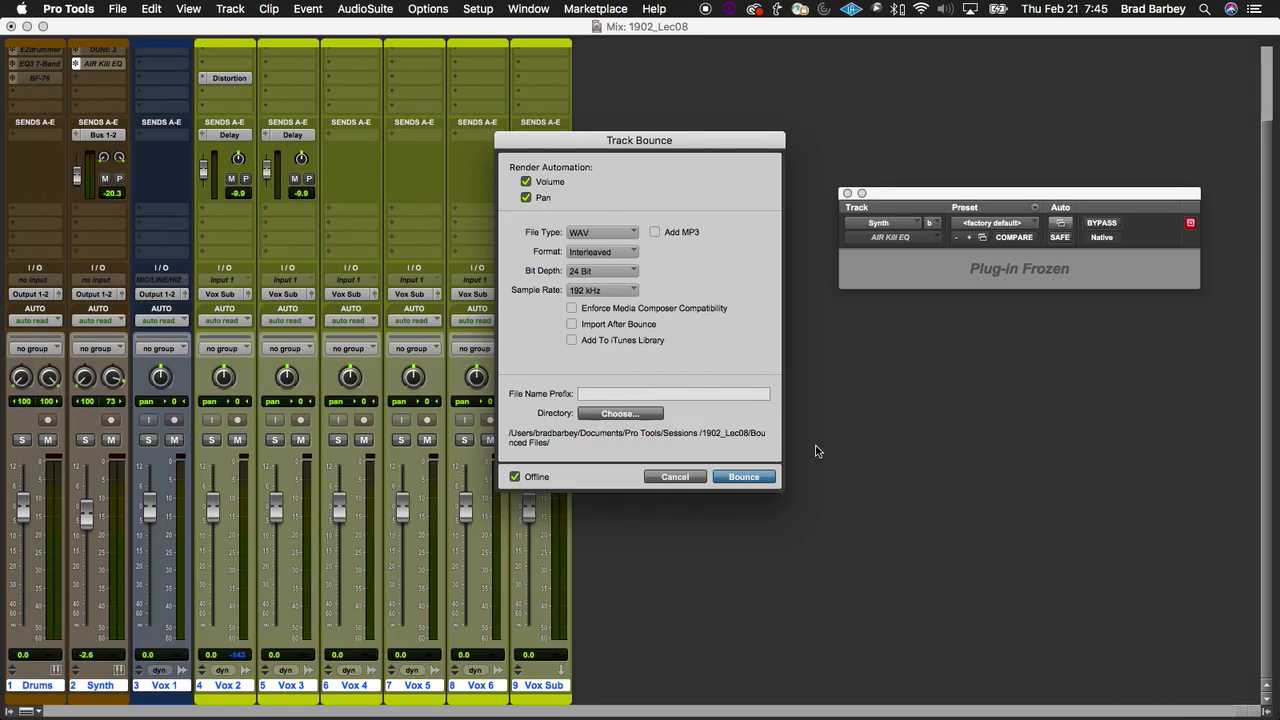
click(762, 477)
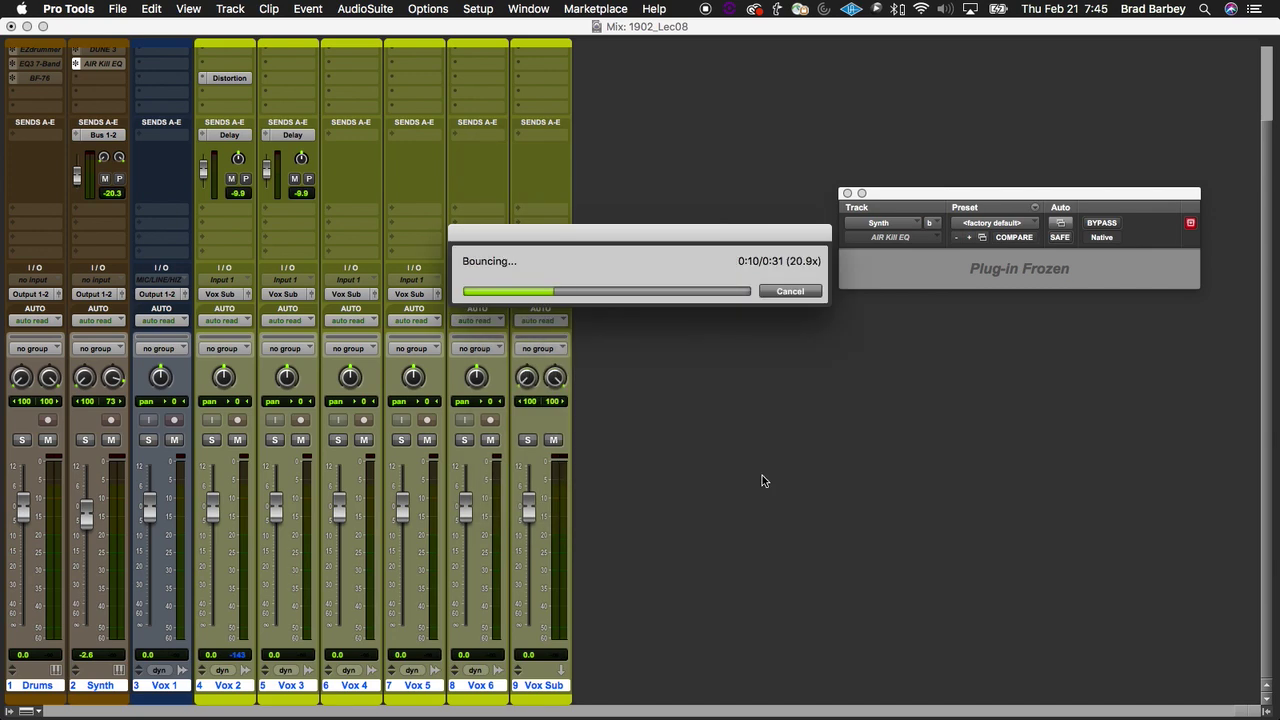
Step: Examine the bounced WAV files in the 1902_Lec08 session's Bounced Files folder in Finder, and return to Pro Tools
super+click(596, 26)
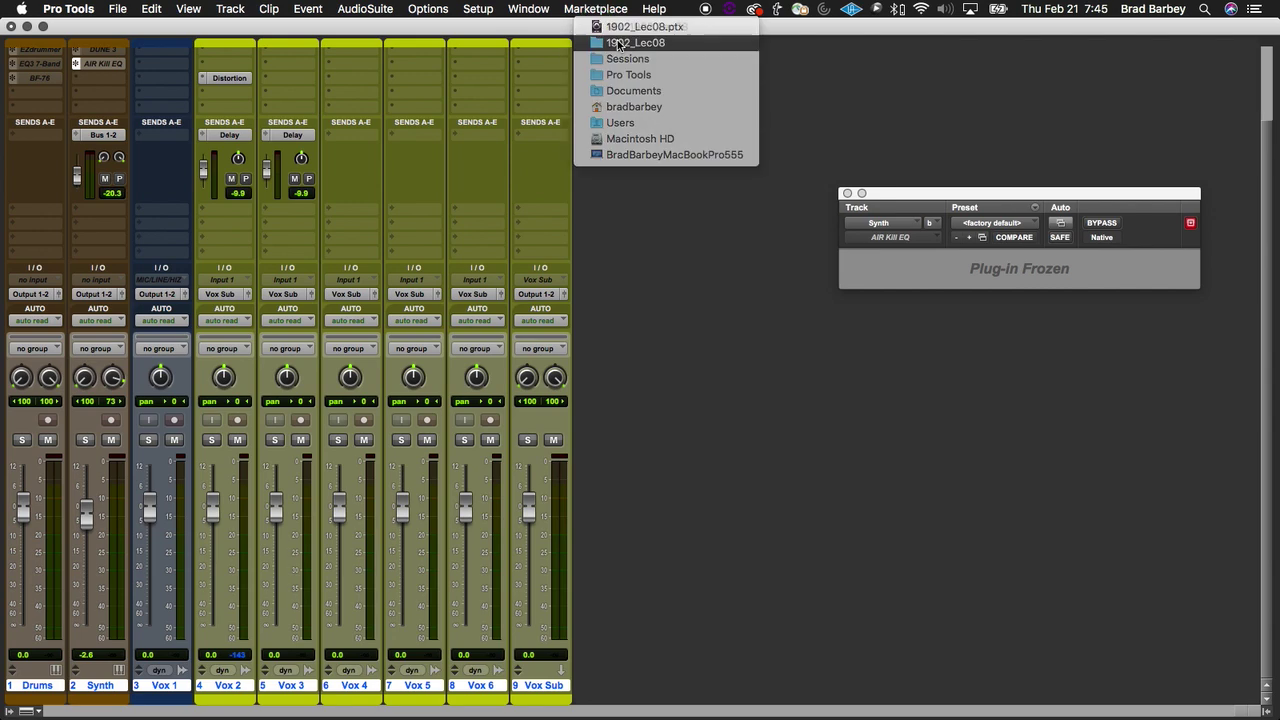
click(618, 43)
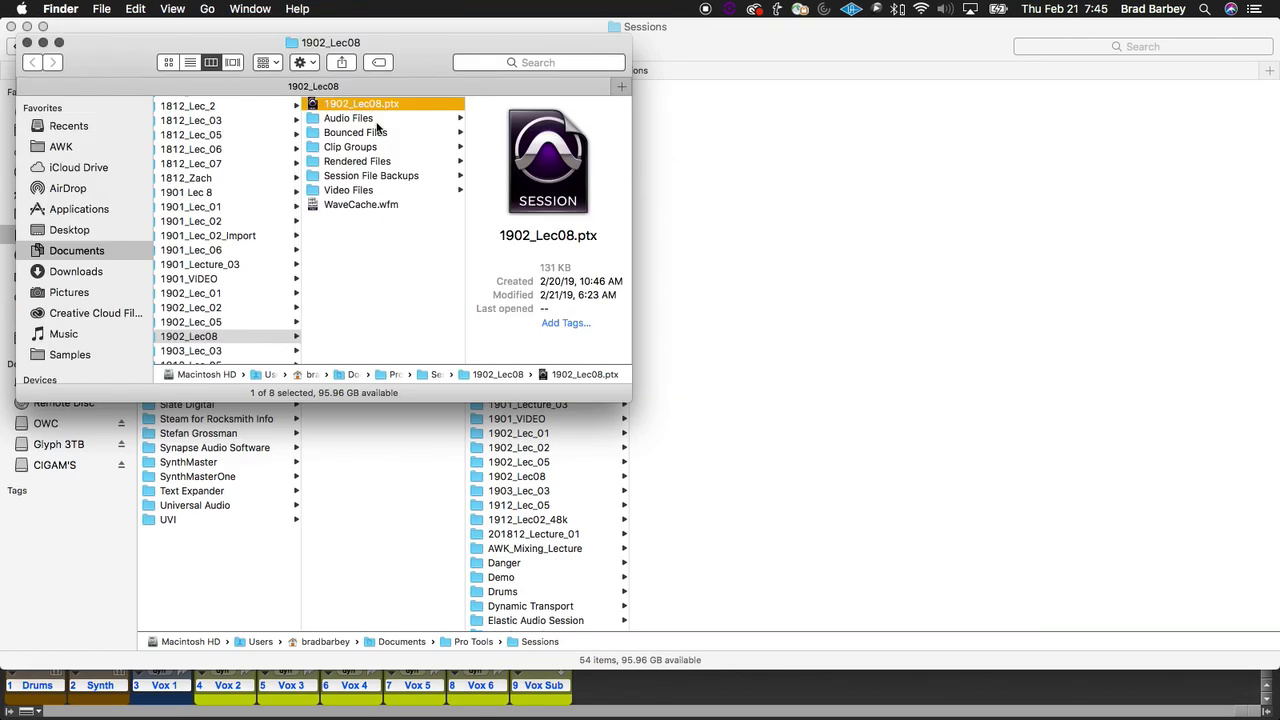
click(380, 131)
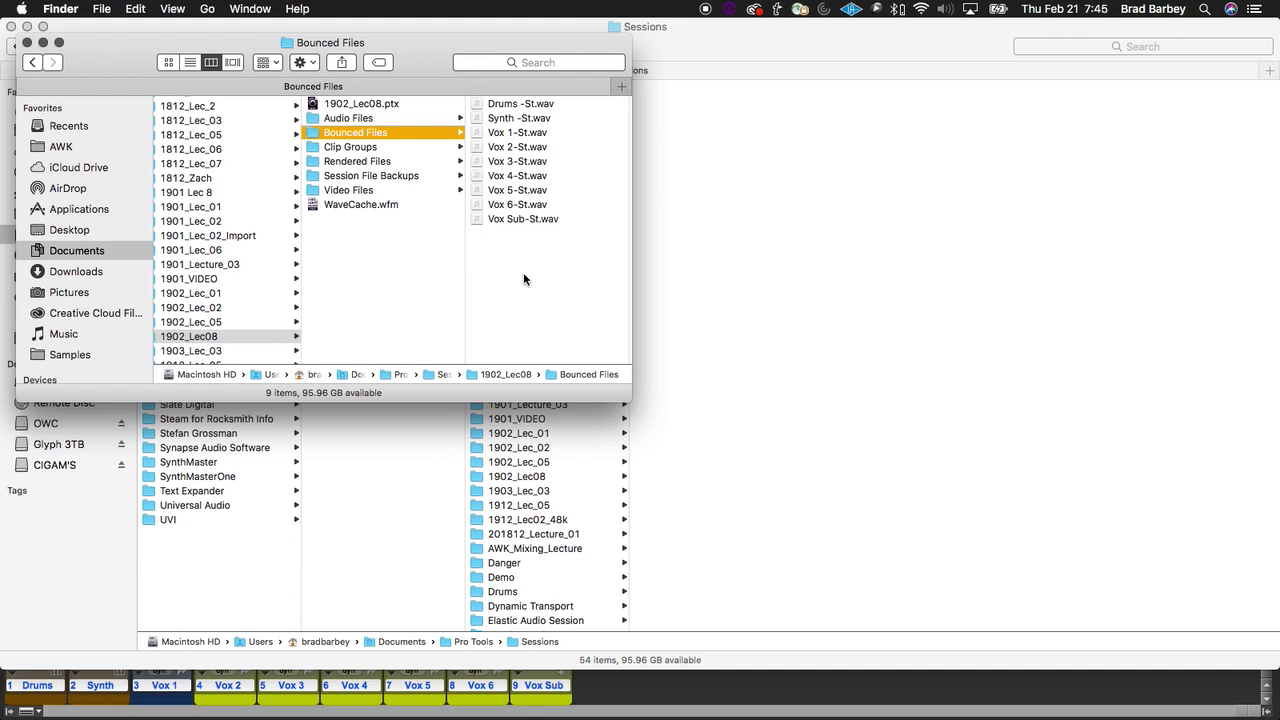
key(super+Tab)
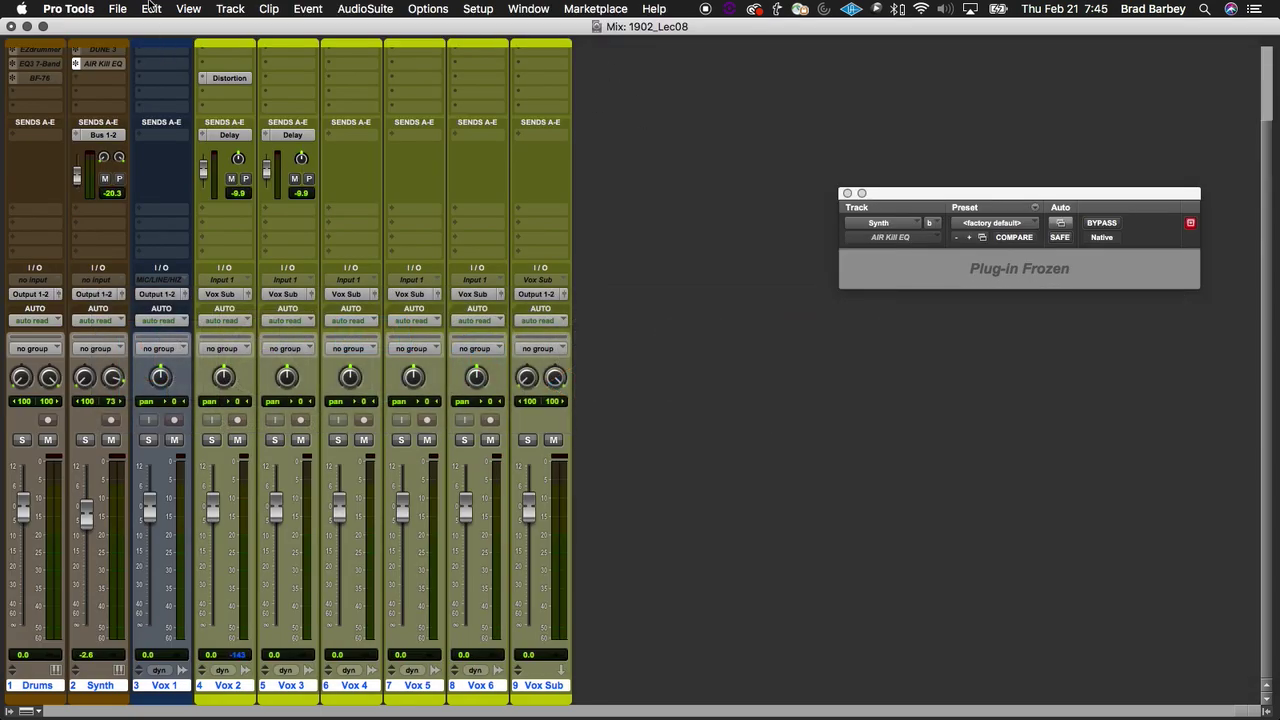
Step: Start a Save Copy In of the session in the latest session format with Audio Files included in the copy
click(117, 8)
click(150, 145)
click(479, 346)
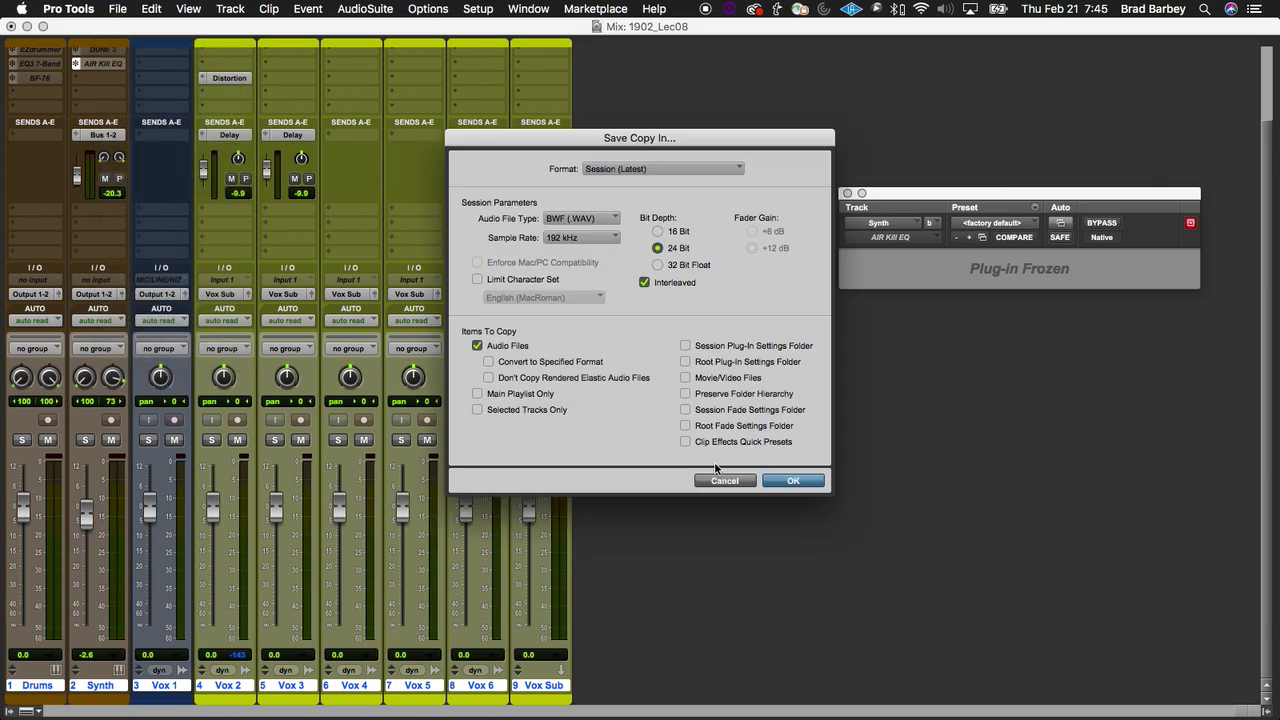
click(787, 481)
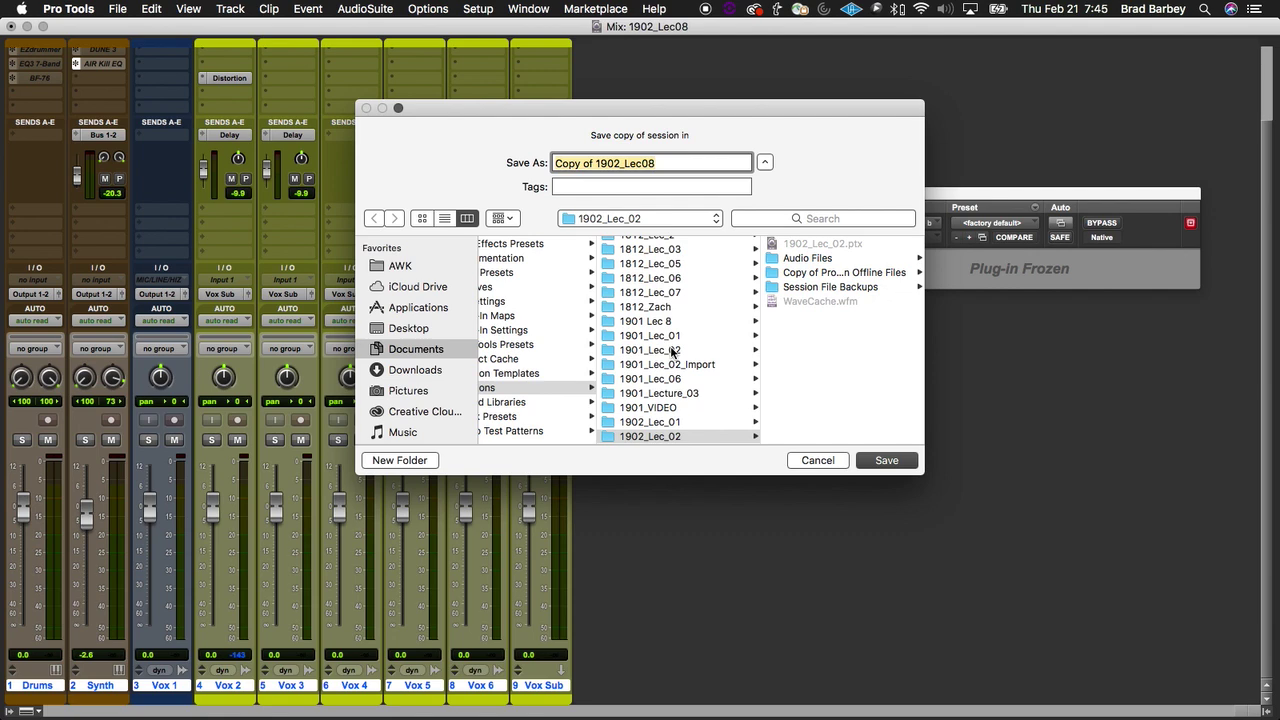
Step: Choose the 1902_Lec08 folder in Sessions as the destination for the session copy
scroll(672, 352, down, 3)
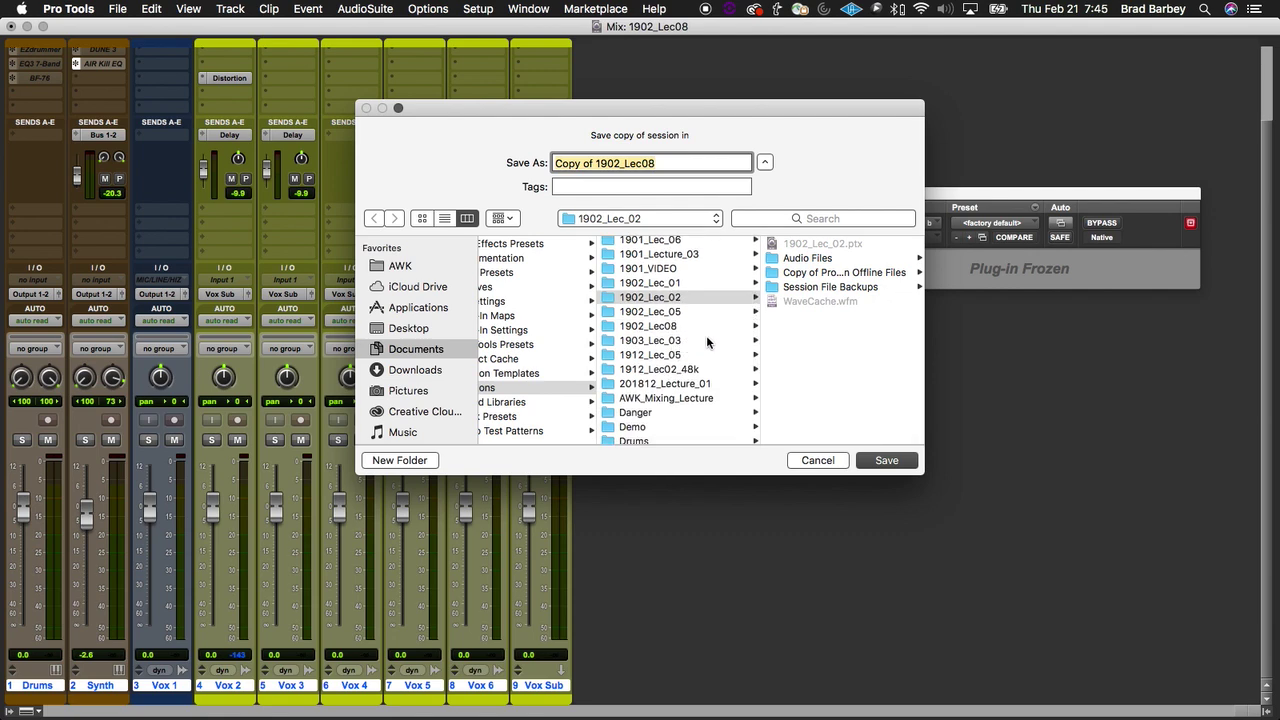
click(707, 341)
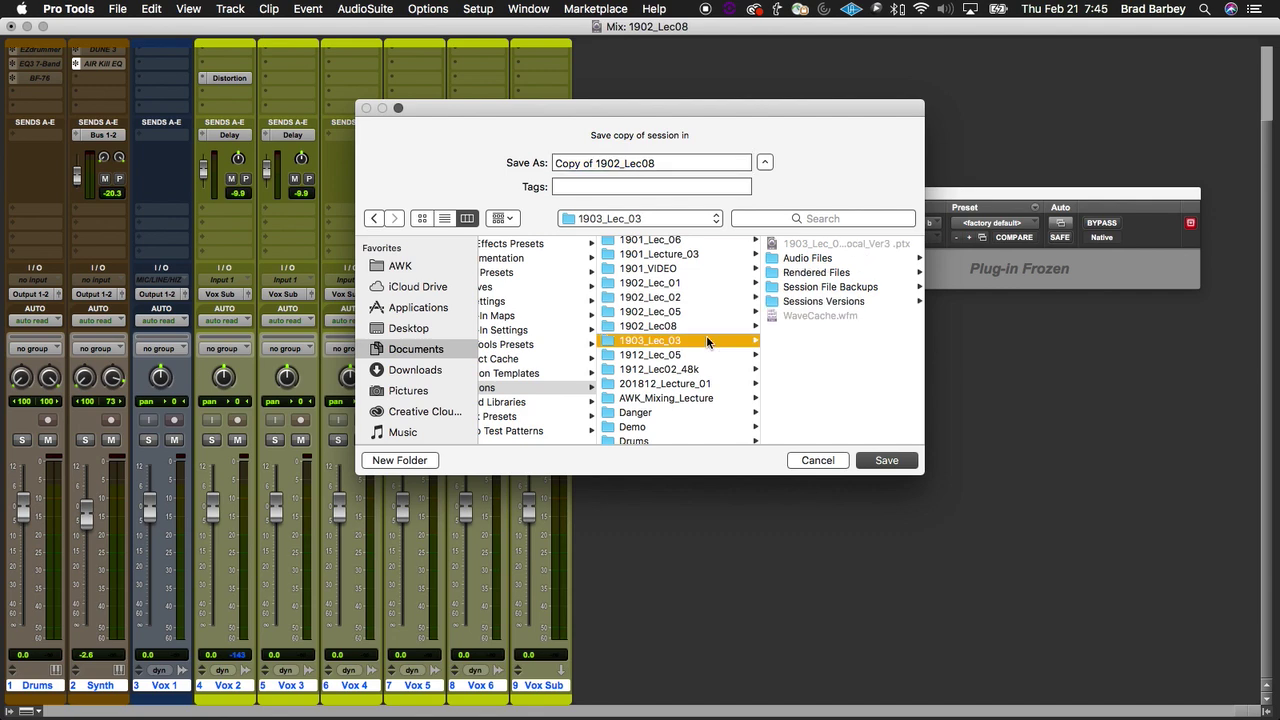
scroll(707, 343, up, 3)
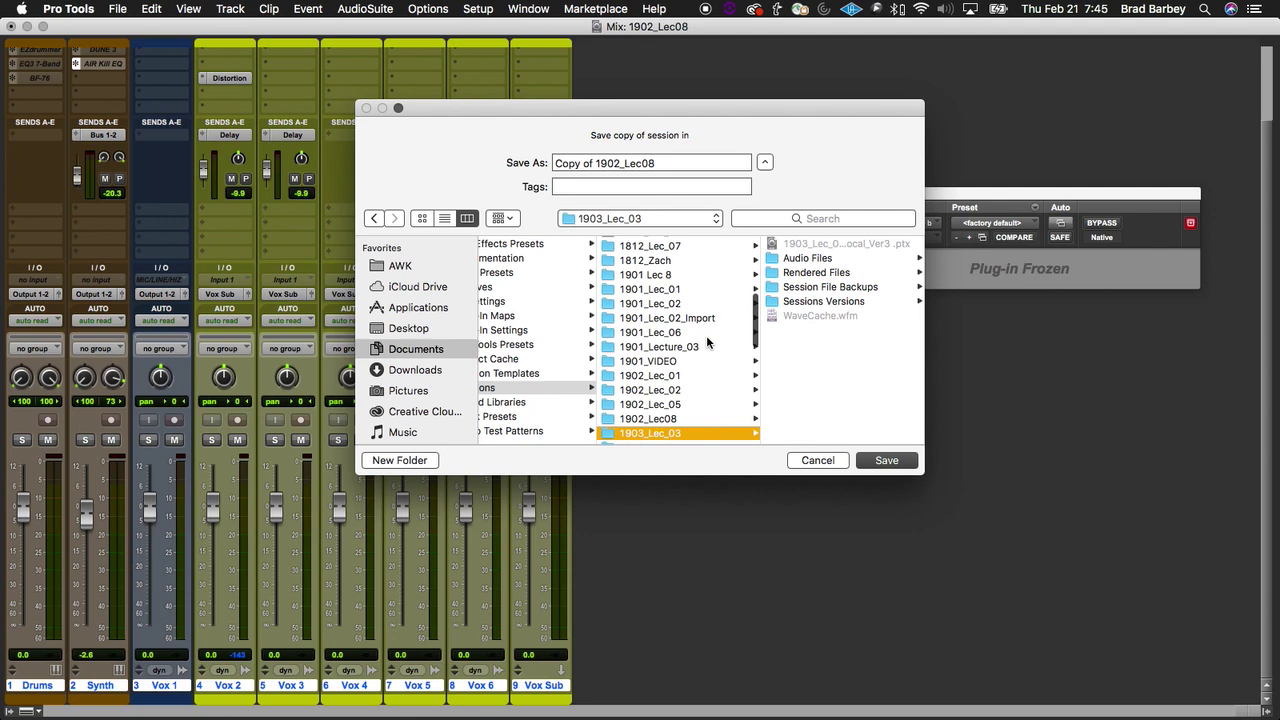
scroll(707, 343, down, 2)
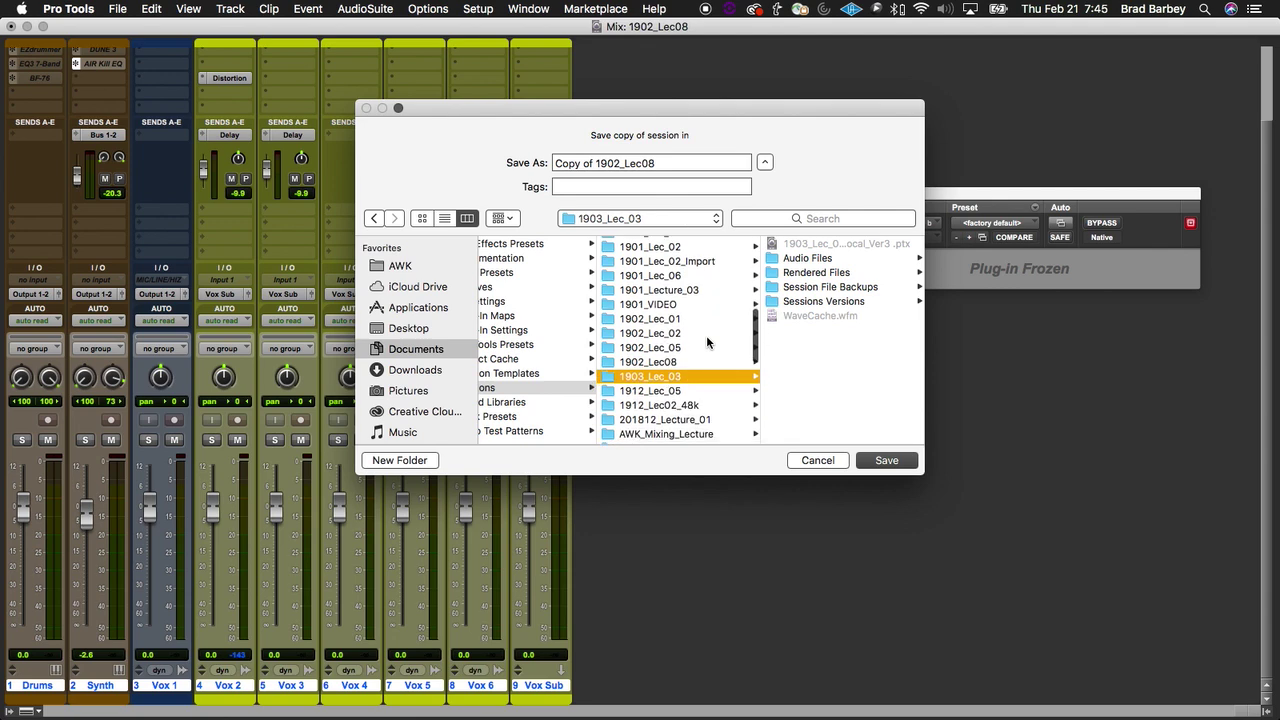
scroll(706, 335, up, 3)
scroll(707, 322, down, 5)
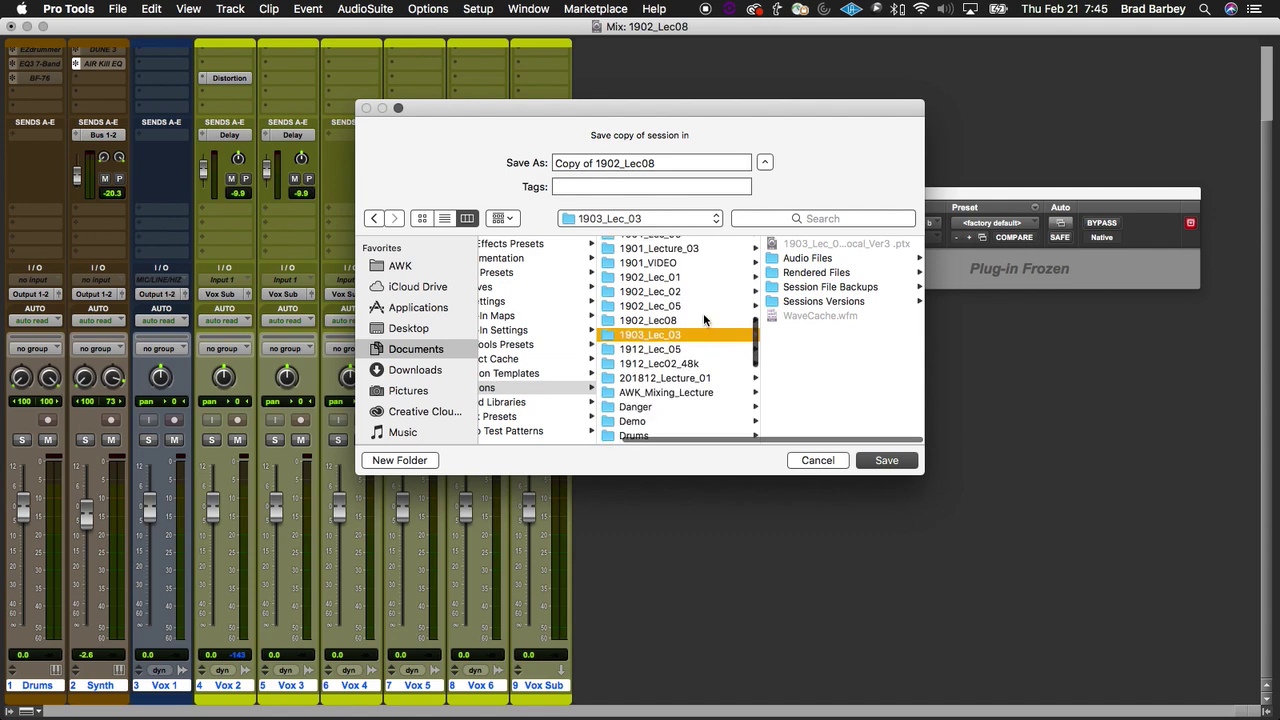
click(703, 317)
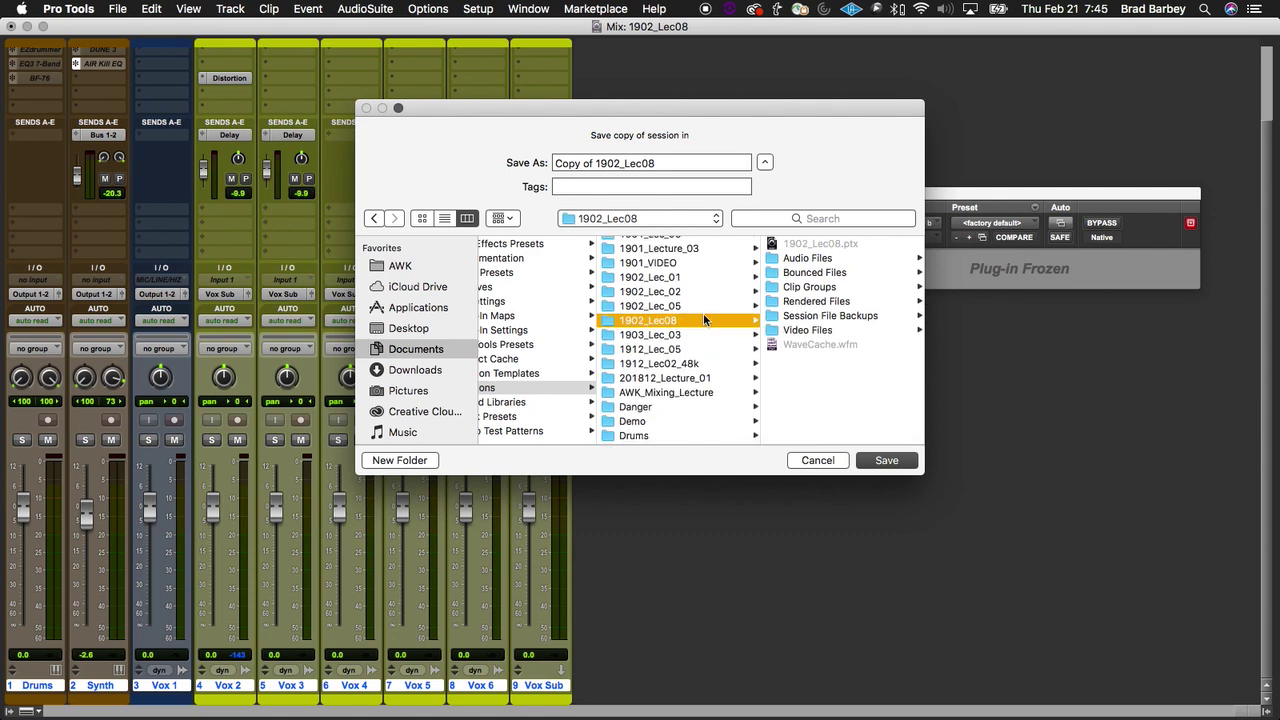
click(859, 274)
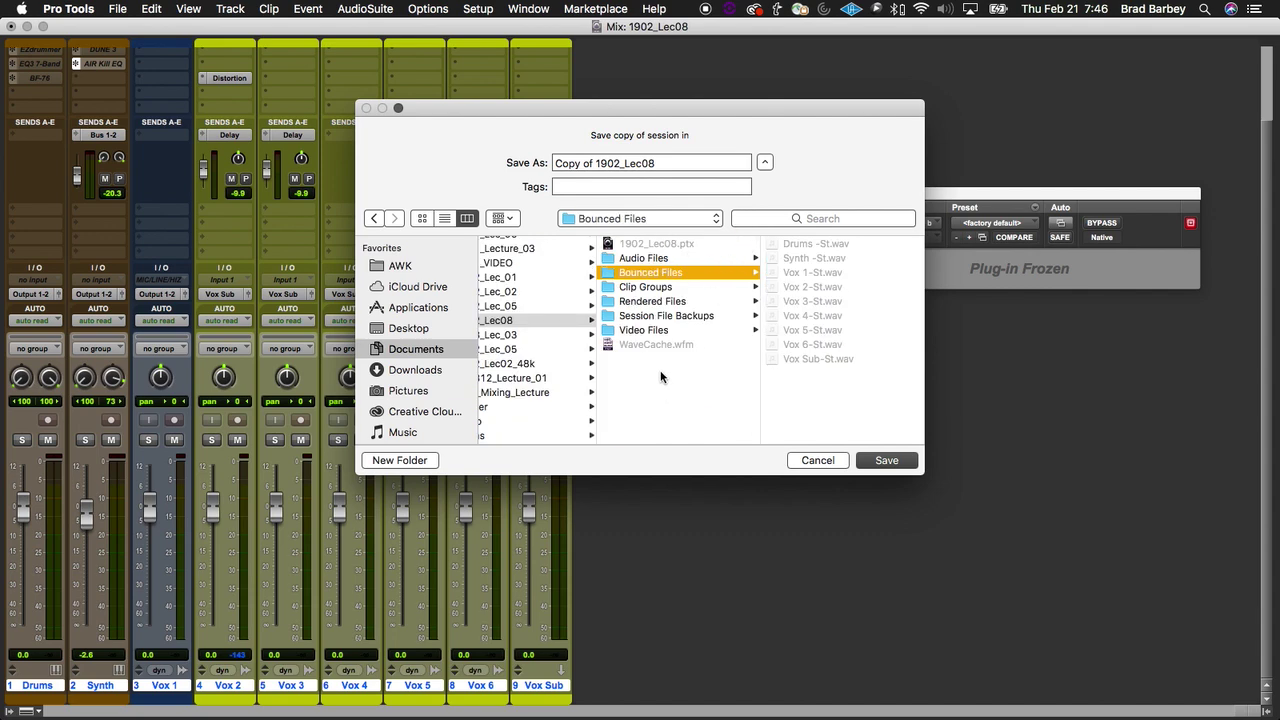
click(545, 320)
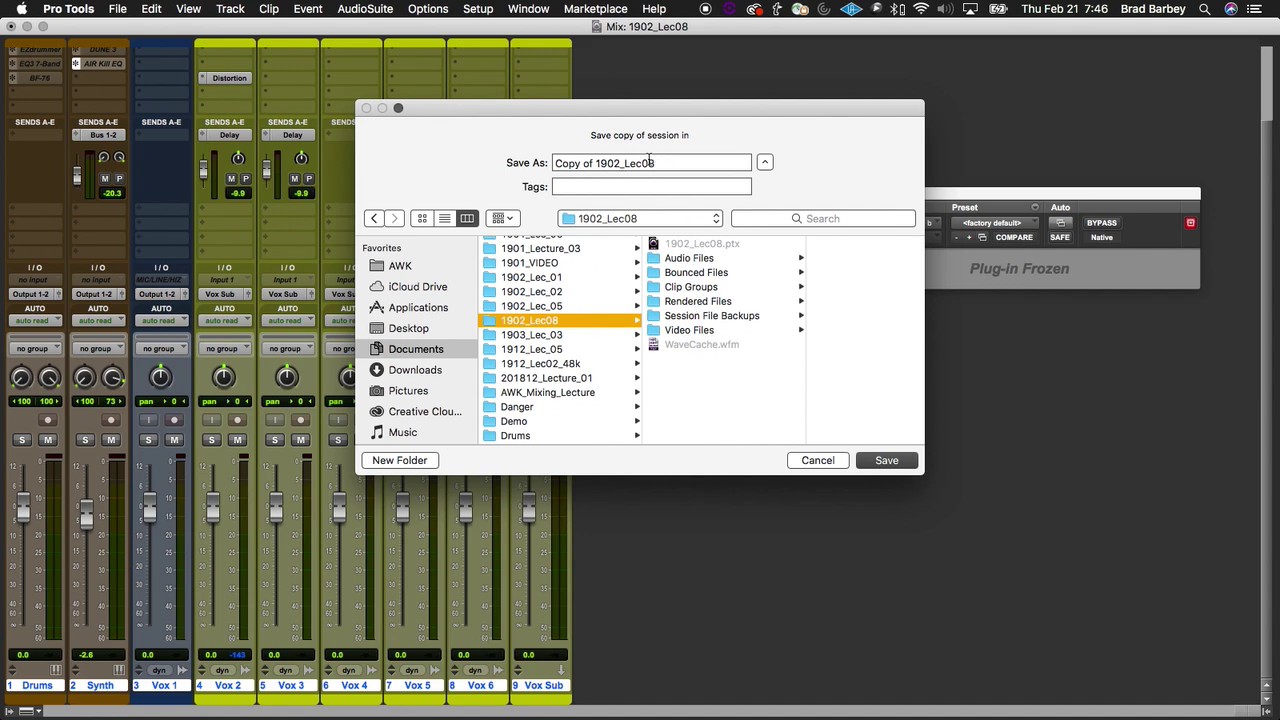
Step: Name the session copy 1902_Lec08_Archive, save it, and dismiss the crash report without sending it
drag(599, 162, 531, 158)
key(BackSpace)
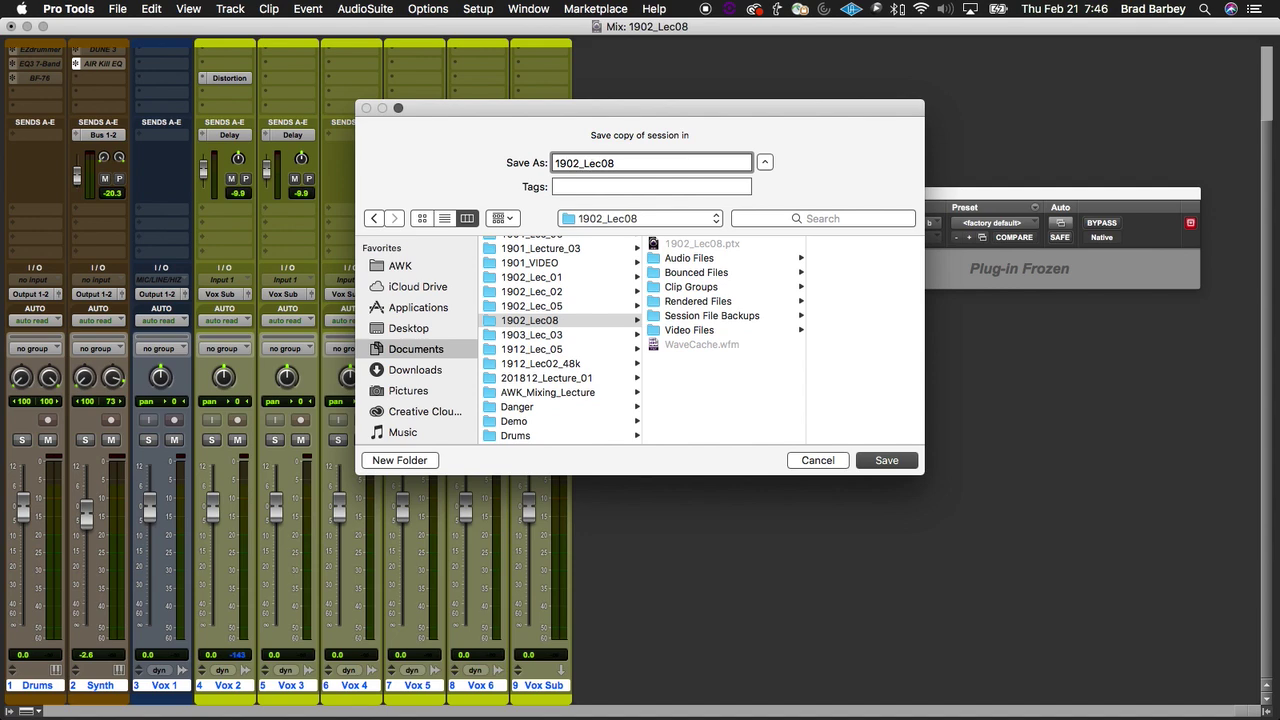
text(_Archive)
click(886, 462)
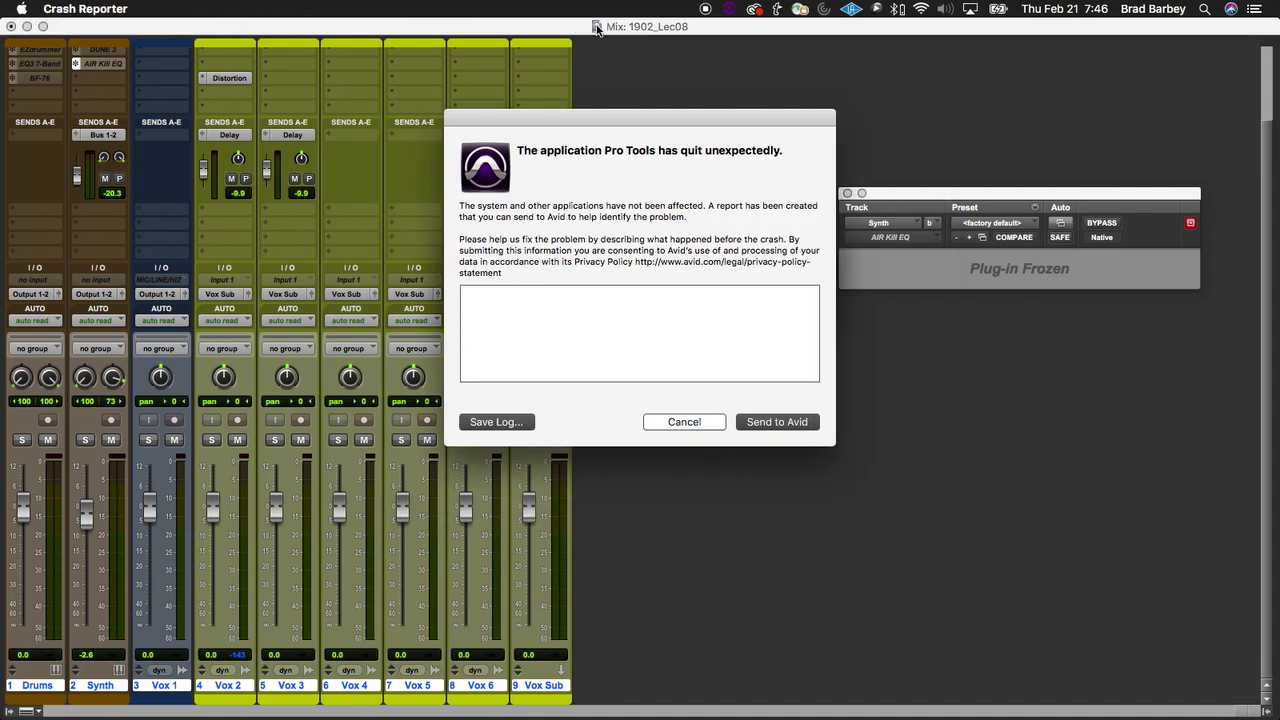
click(690, 421)
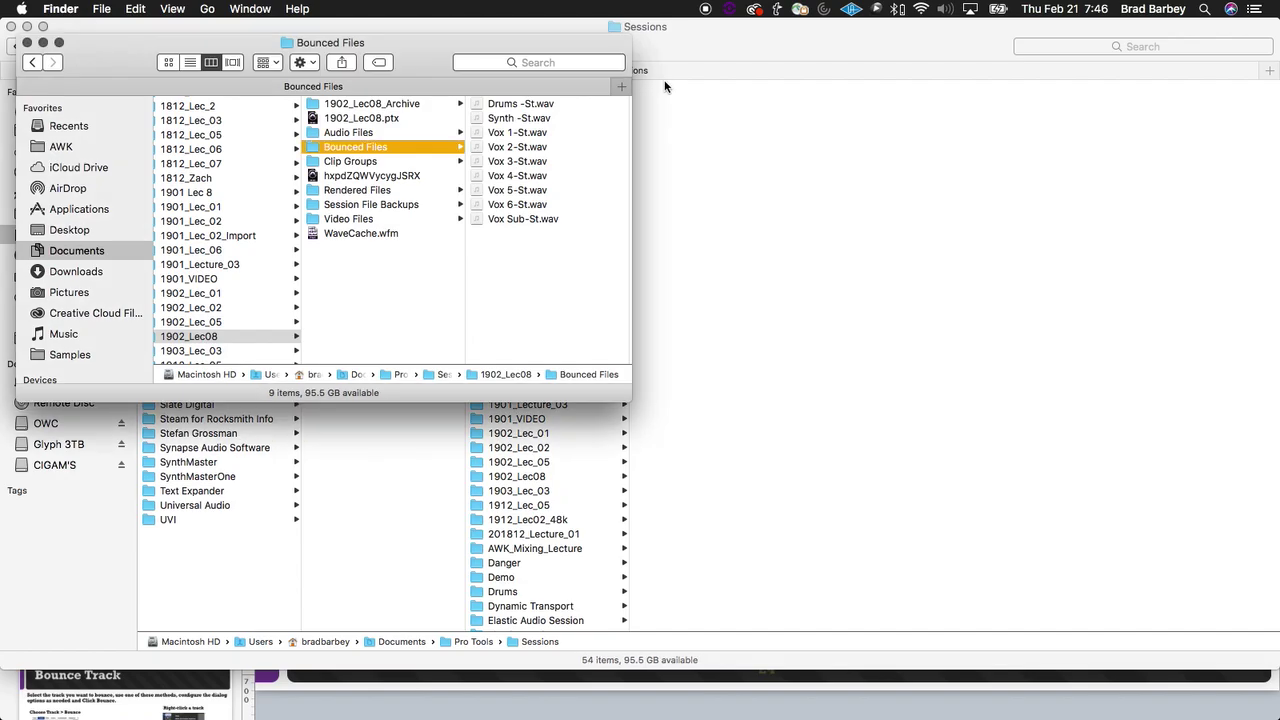
Step: Examine the contents of the 1902_Lec08_Archive folder and the original session file in Finder
click(419, 103)
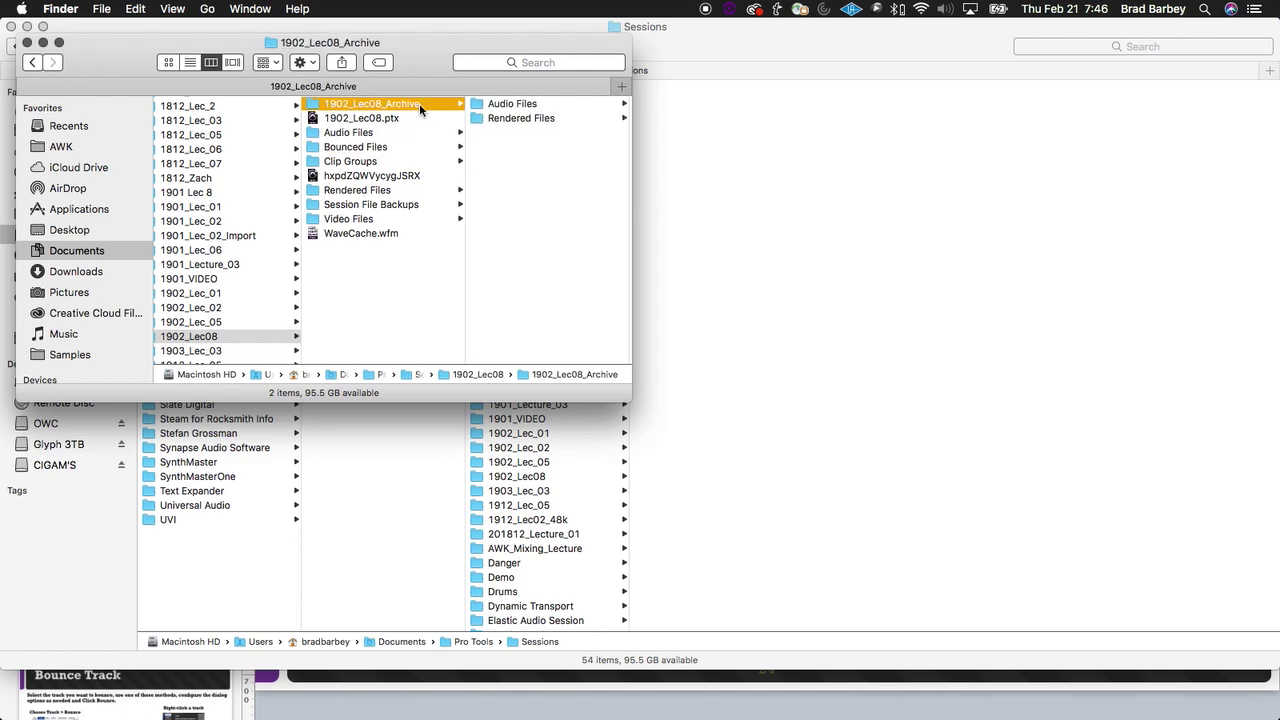
click(515, 106)
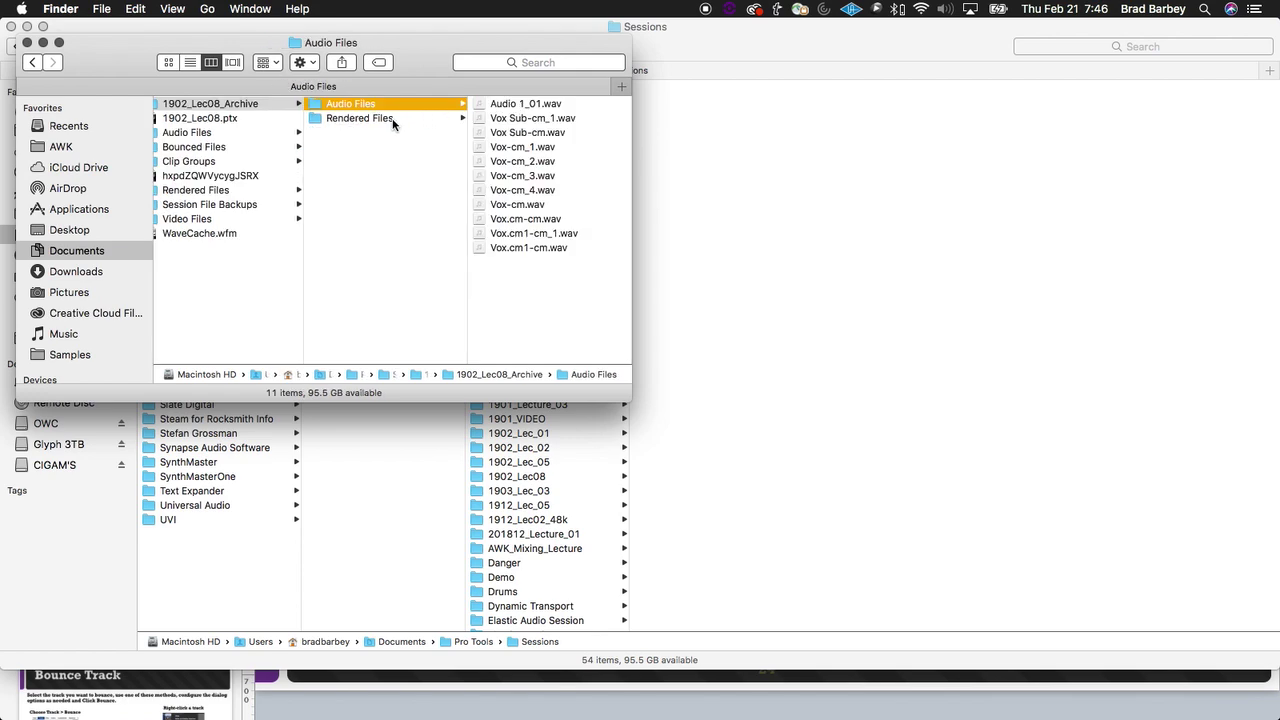
click(267, 118)
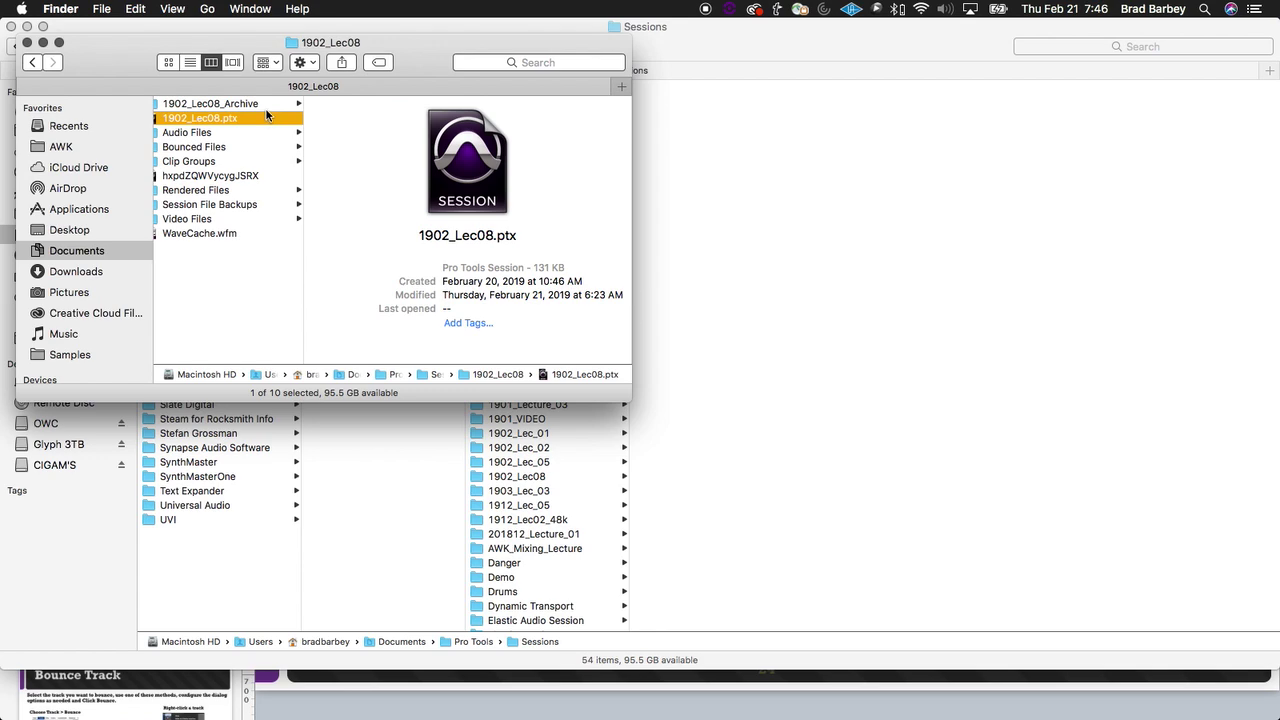
click(267, 105)
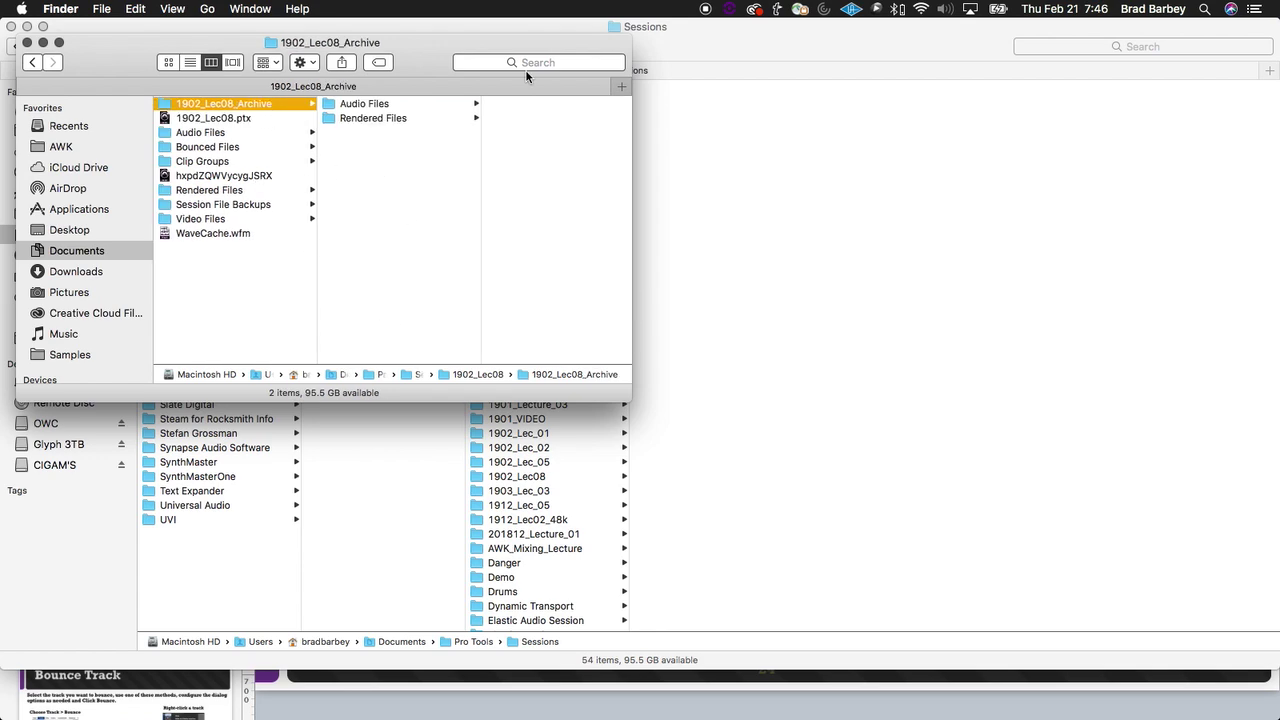
Step: Relaunch Pro Tools and dismiss the Dashboard without creating a session
key(super+Tab)
key(Escape)
mouse_move(1267, 372)
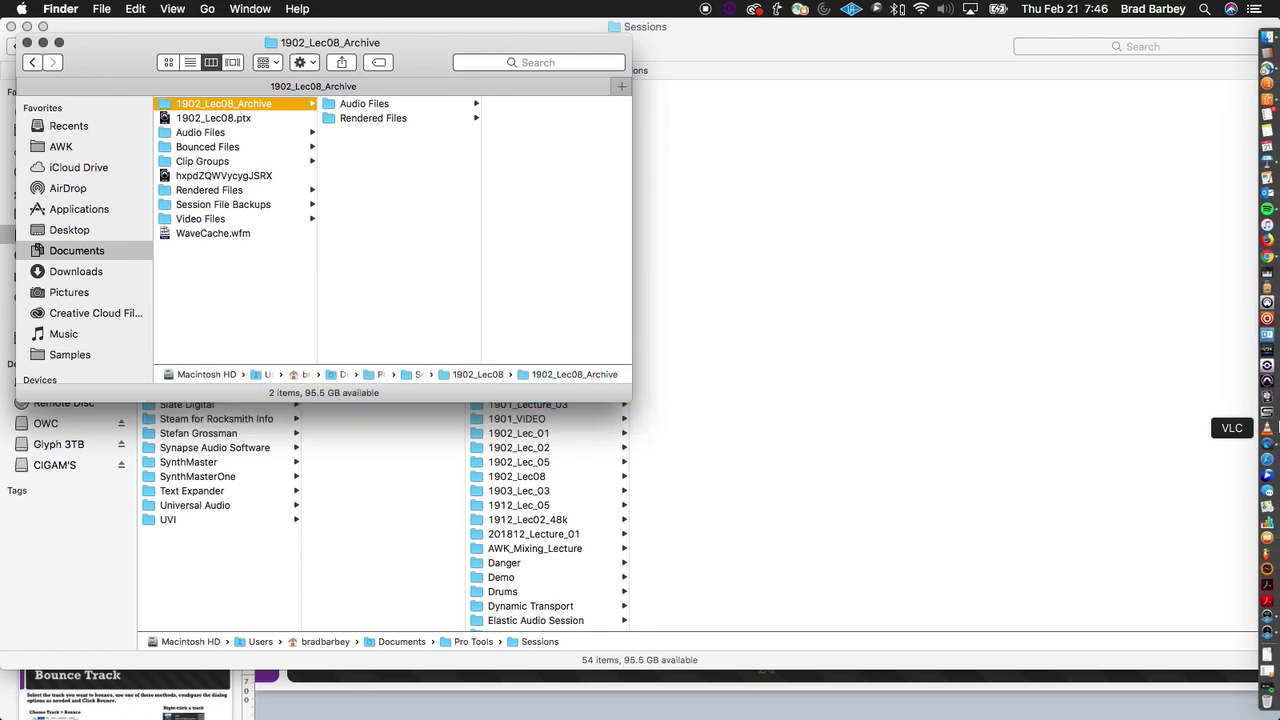
click(1267, 385)
key(super+Tab)
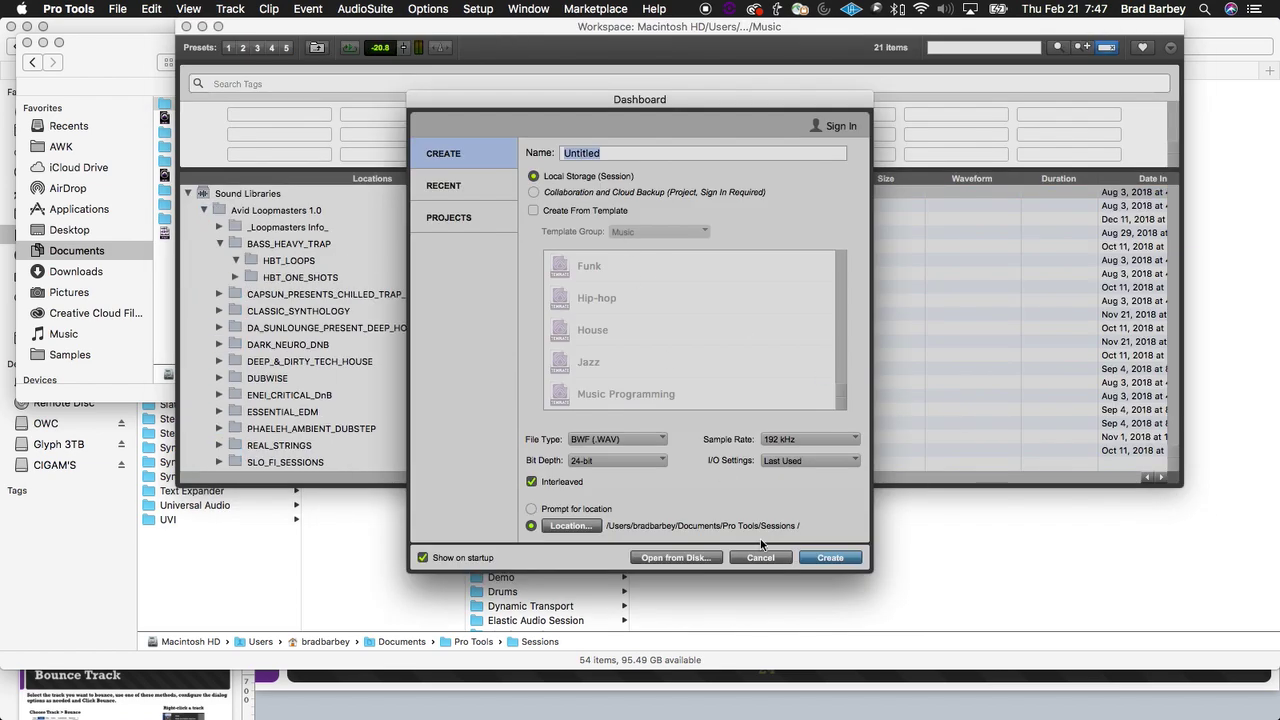
click(760, 557)
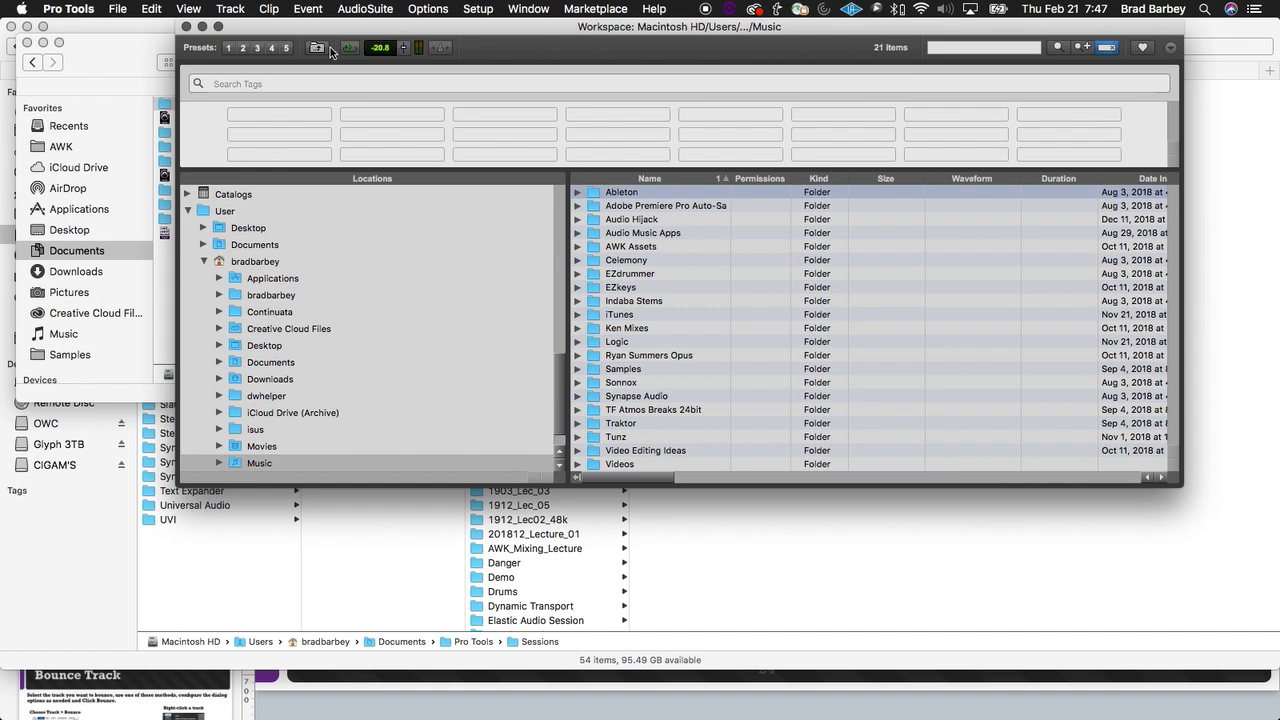
Step: Reopen the 1902_Lec08 session from the recent sessions
click(88, 8)
mouse_move(118, 8)
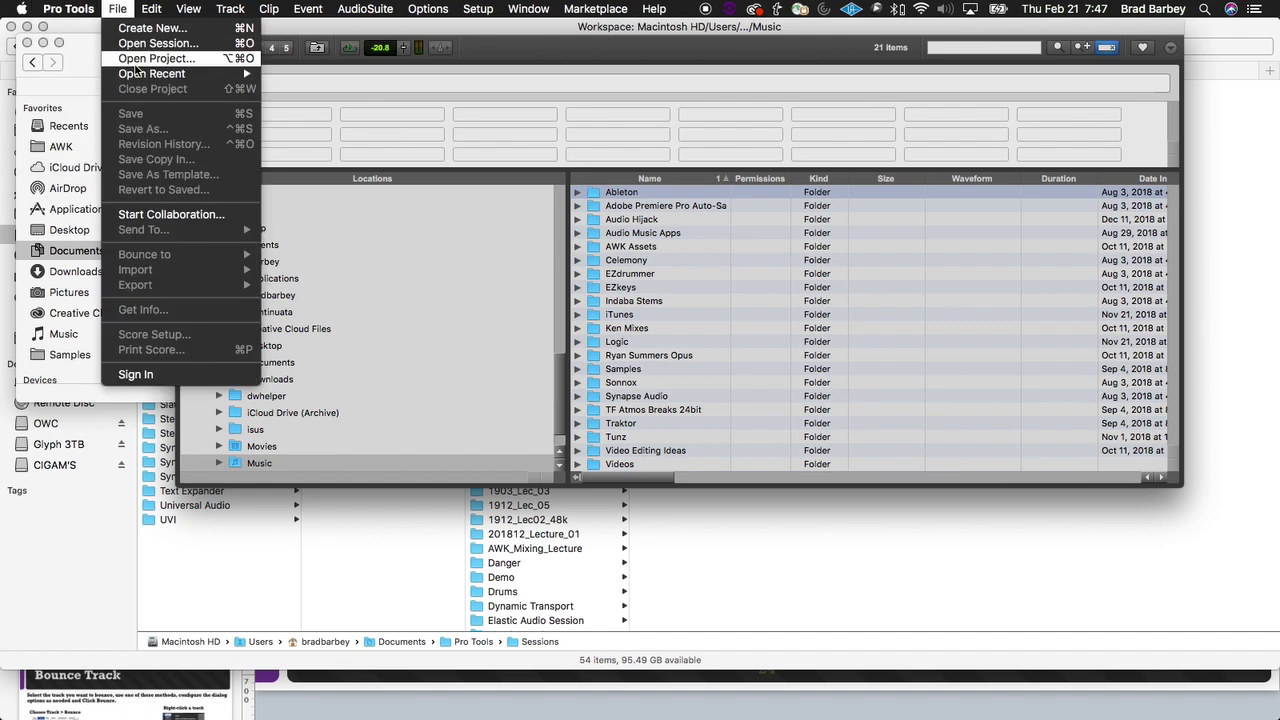
mouse_move(150, 74)
click(848, 421)
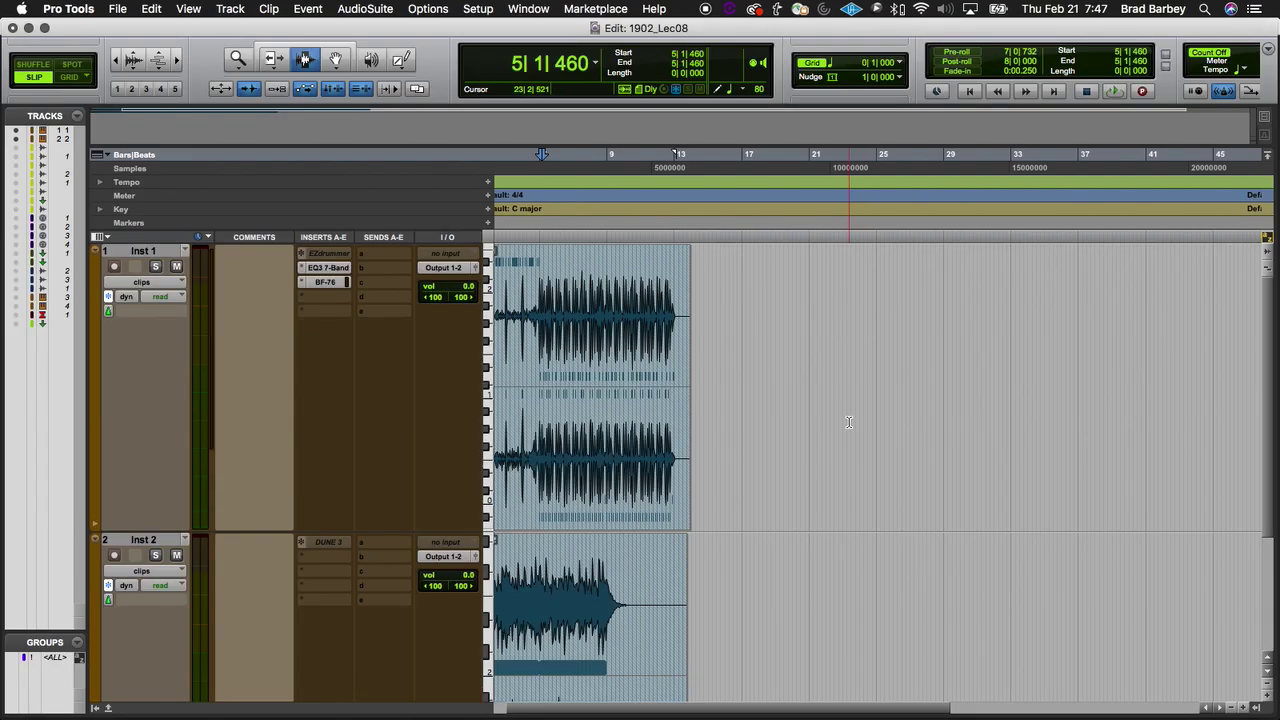
Step: Reveal the 1902_Lec08 session folder in Finder, show its Session File Backups folder, and enlarge the Finder window
click(65, 8)
mouse_move(117, 8)
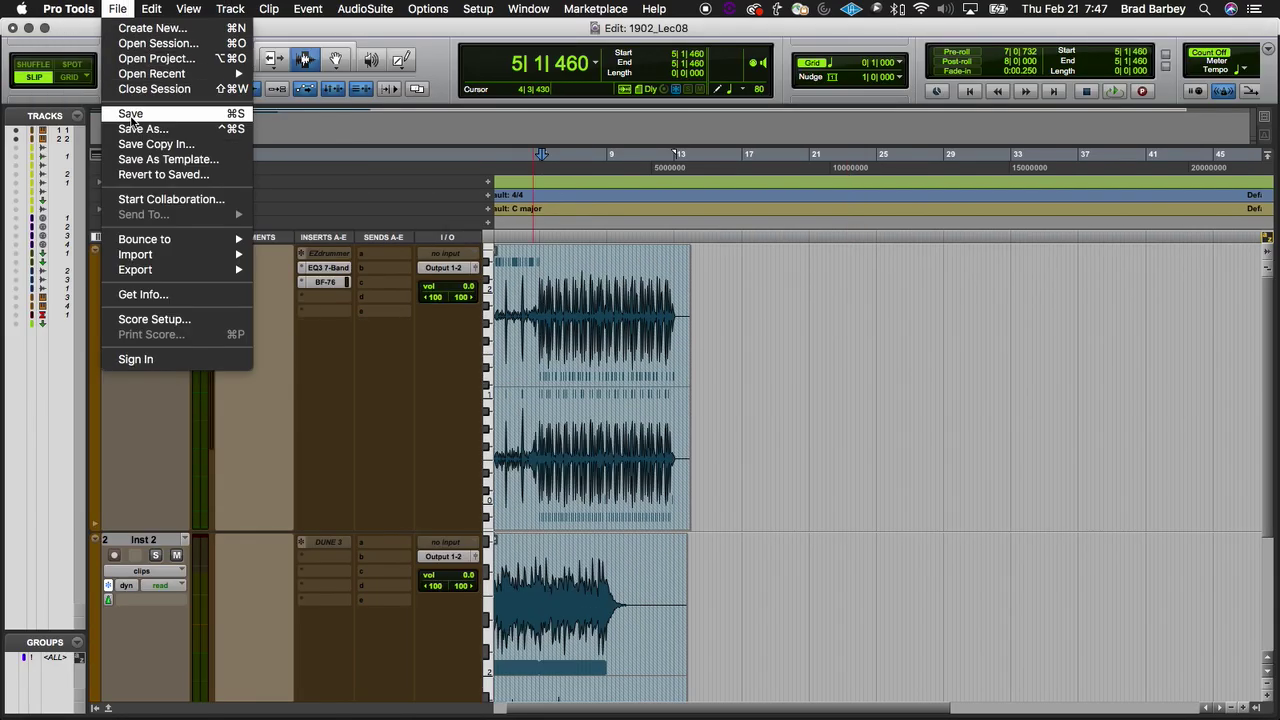
click(596, 32)
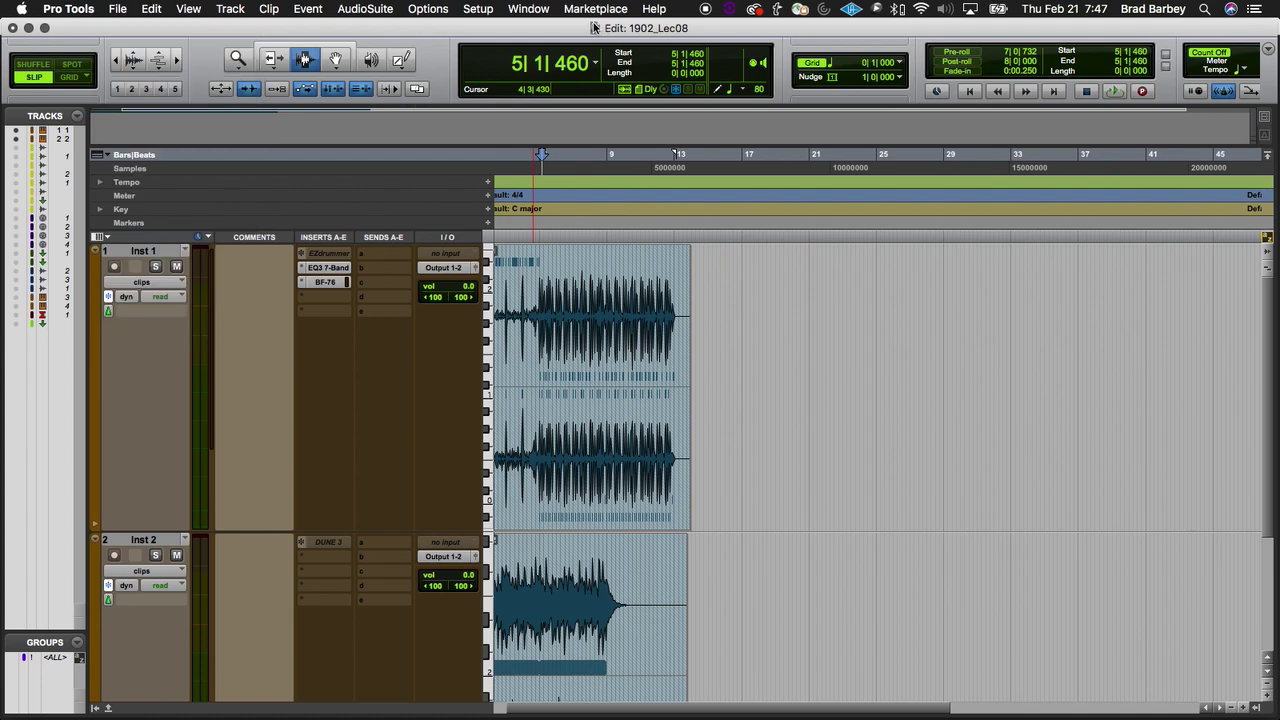
super+click(594, 27)
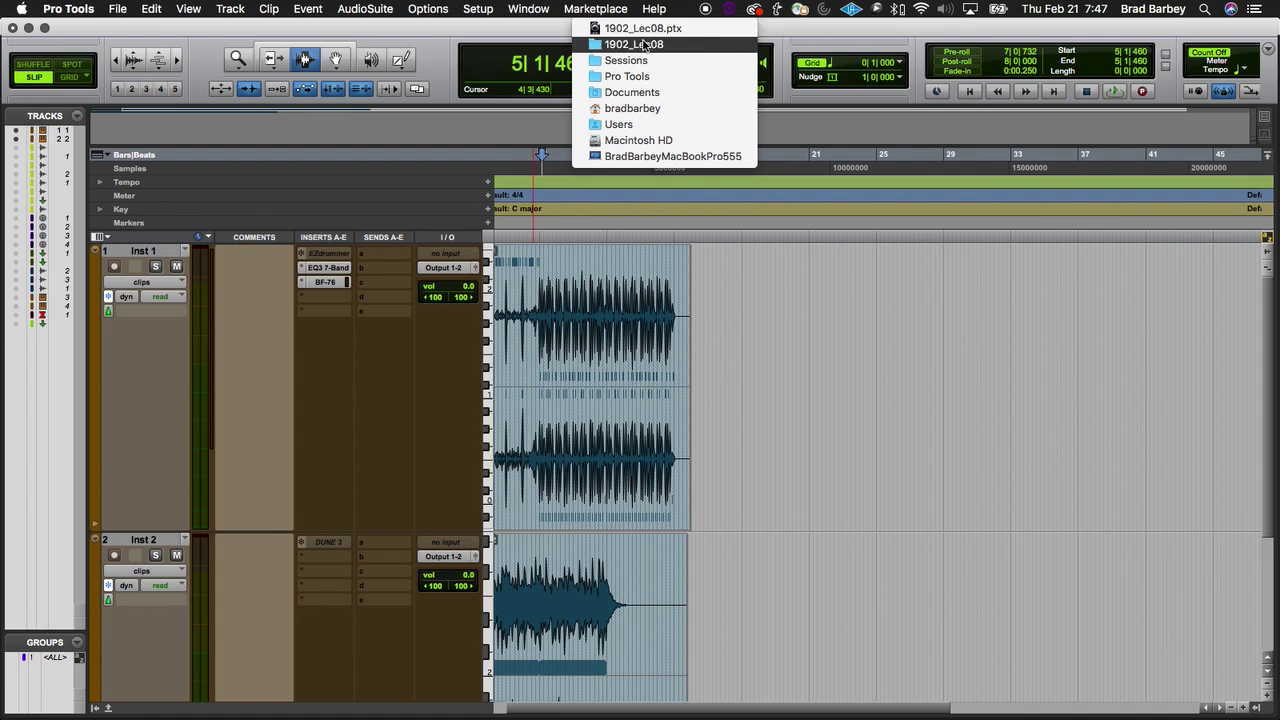
click(1002, 427)
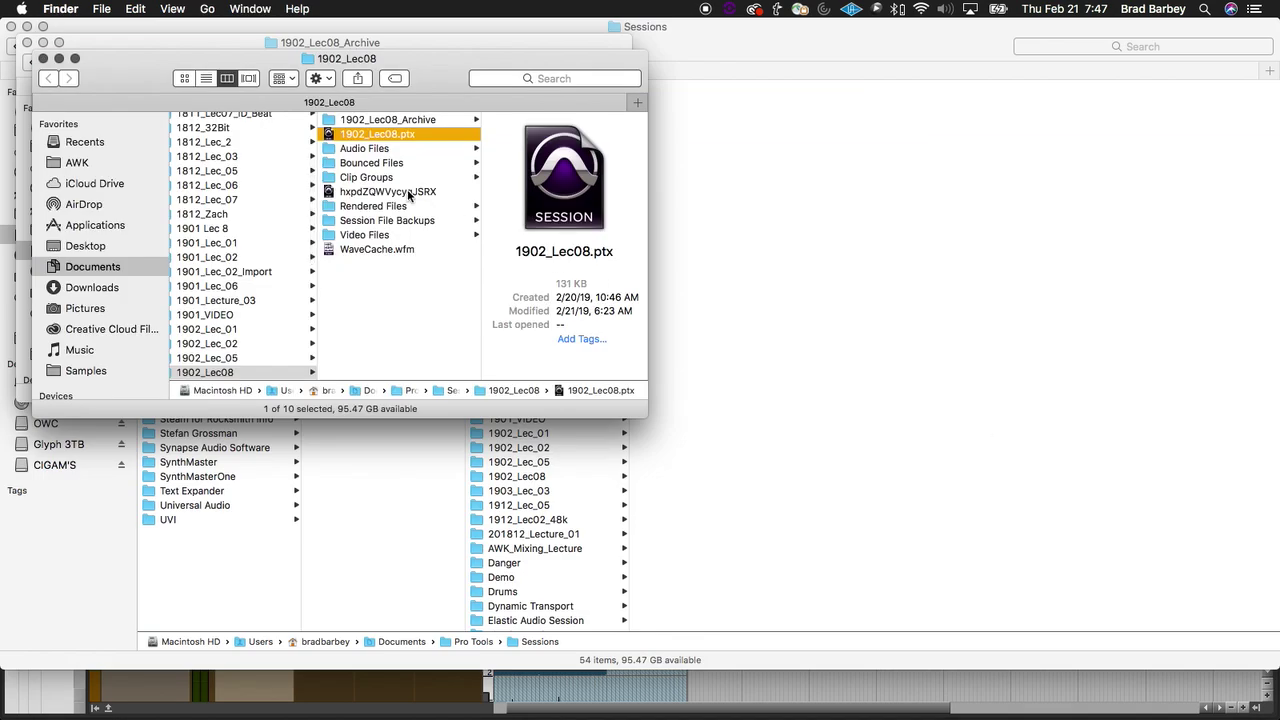
click(415, 219)
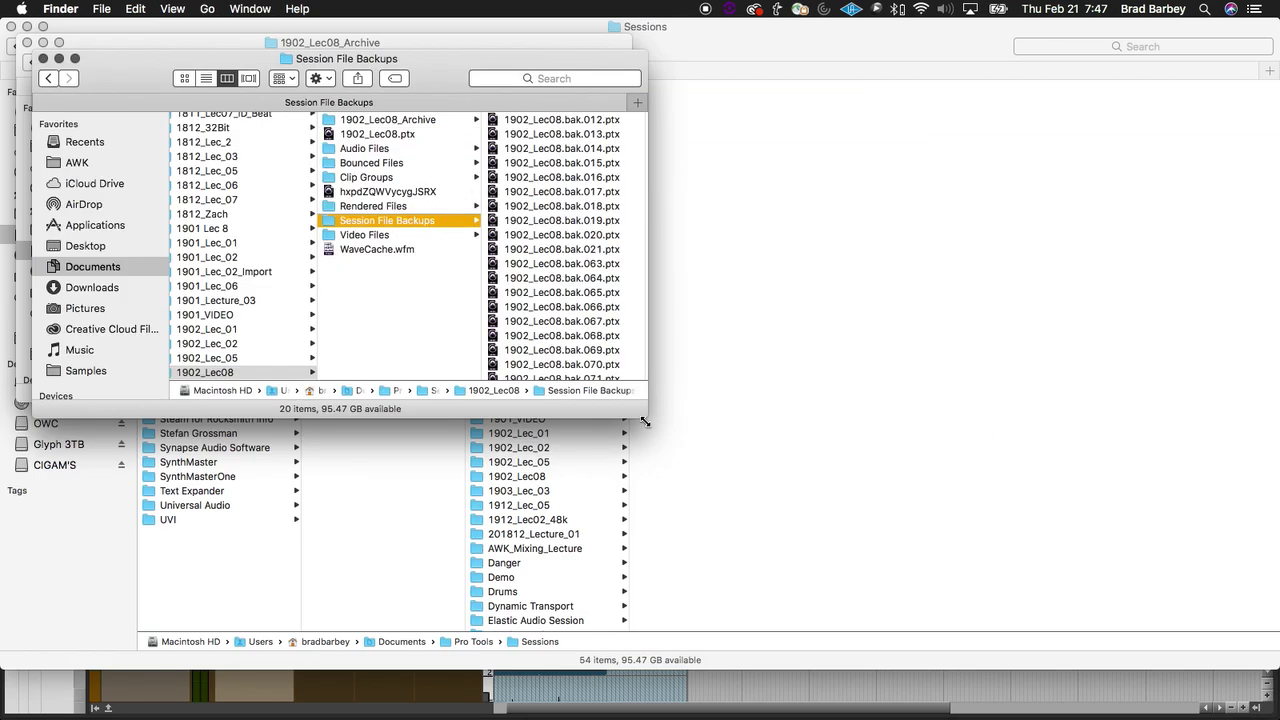
drag(647, 417, 1000, 650)
Step: Examine the creation and modification dates of the backup session files to find the most recent one
click(912, 394)
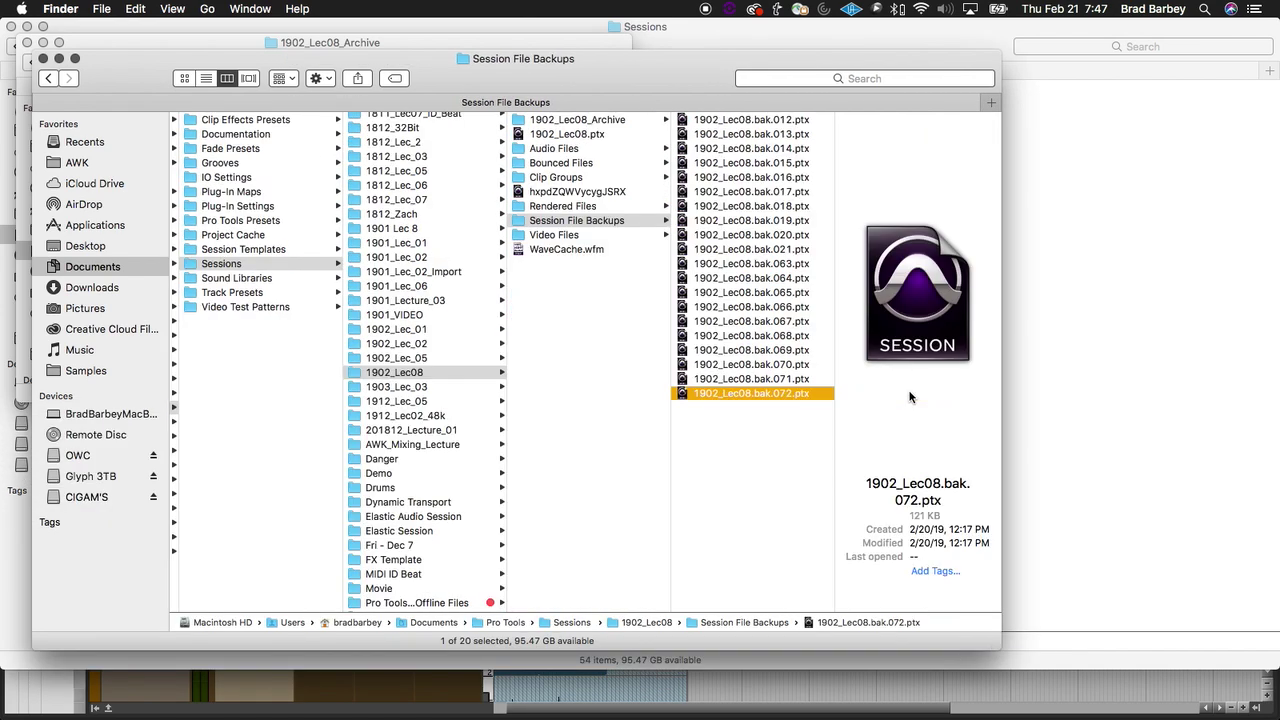
click(744, 380)
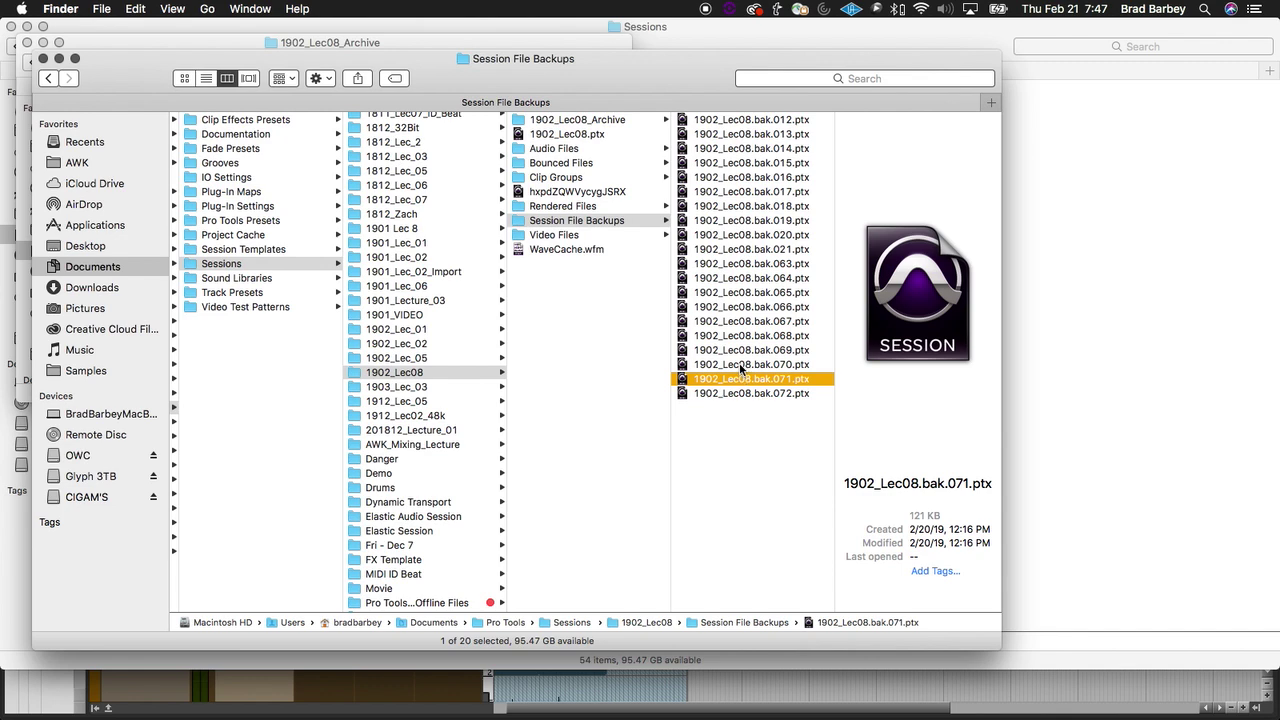
key(Up)
key(Up)
key(Up)
key(Up)
key(Up)
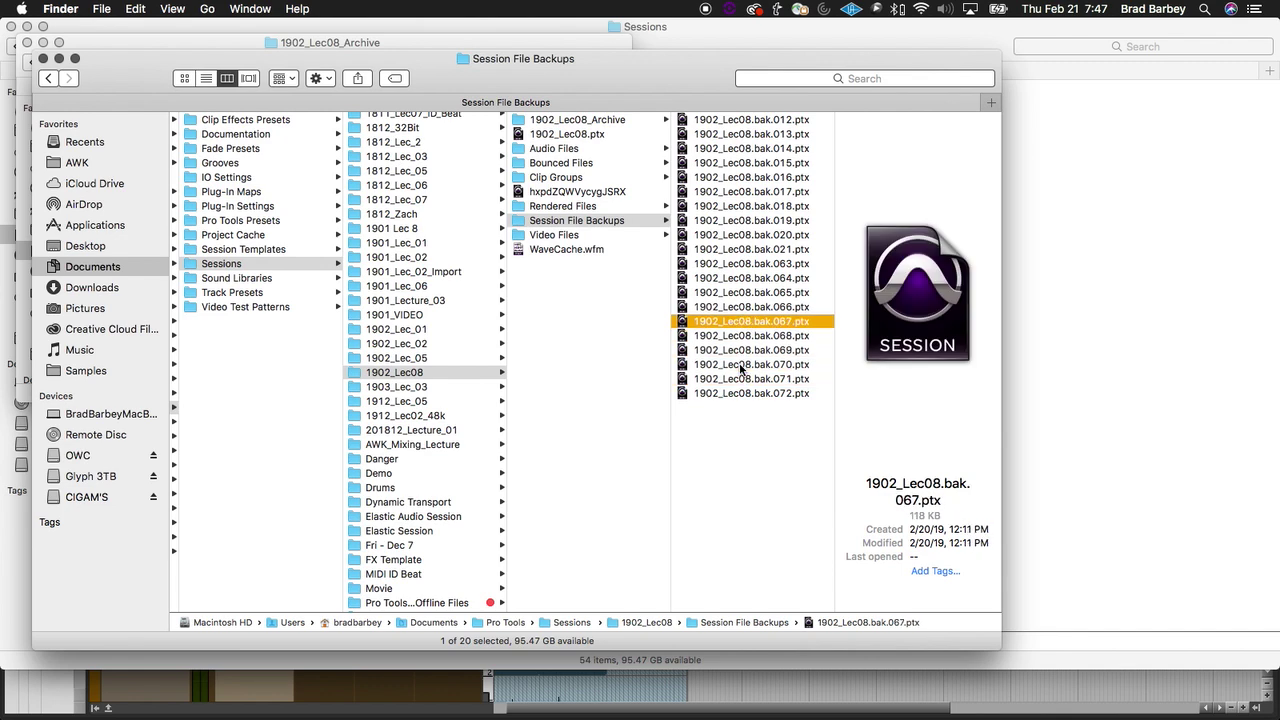
key(Up)
key(Up)
key(Up)
key(Up)
key(Up)
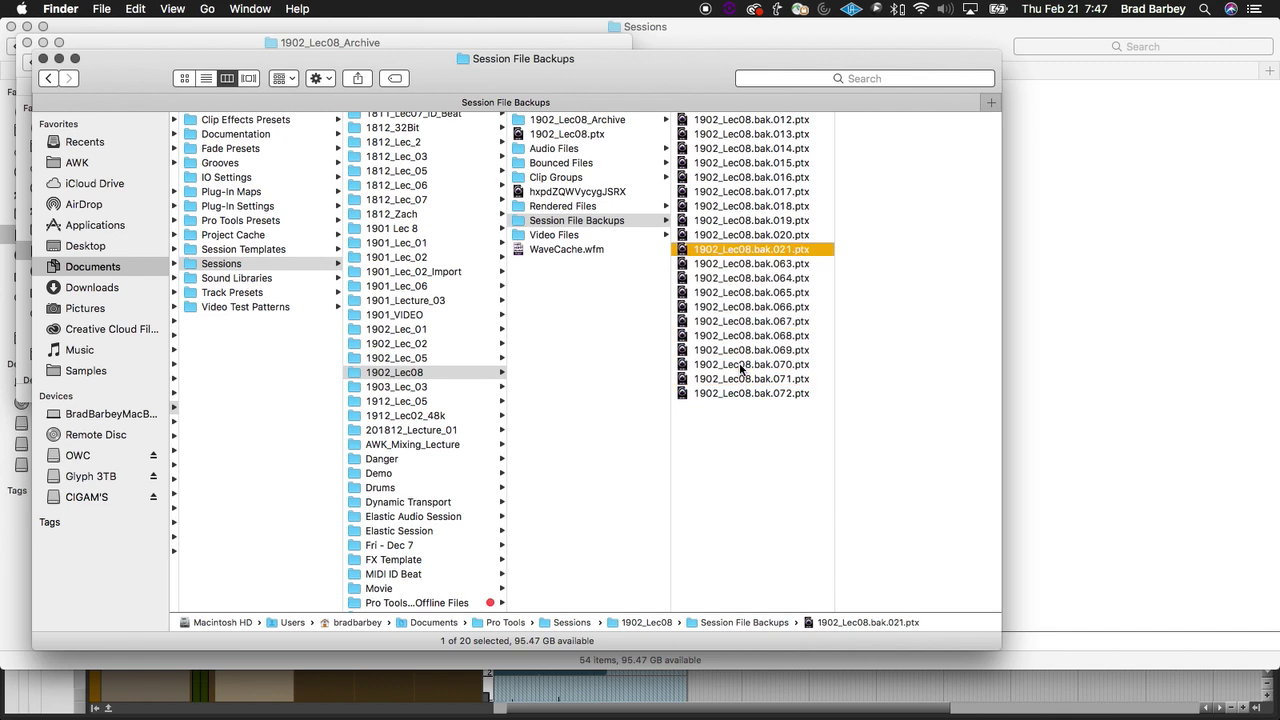
Step: Open the backup session 1902_Lec08.bak.021.ptx without saving changes to the currently open session
key(Down)
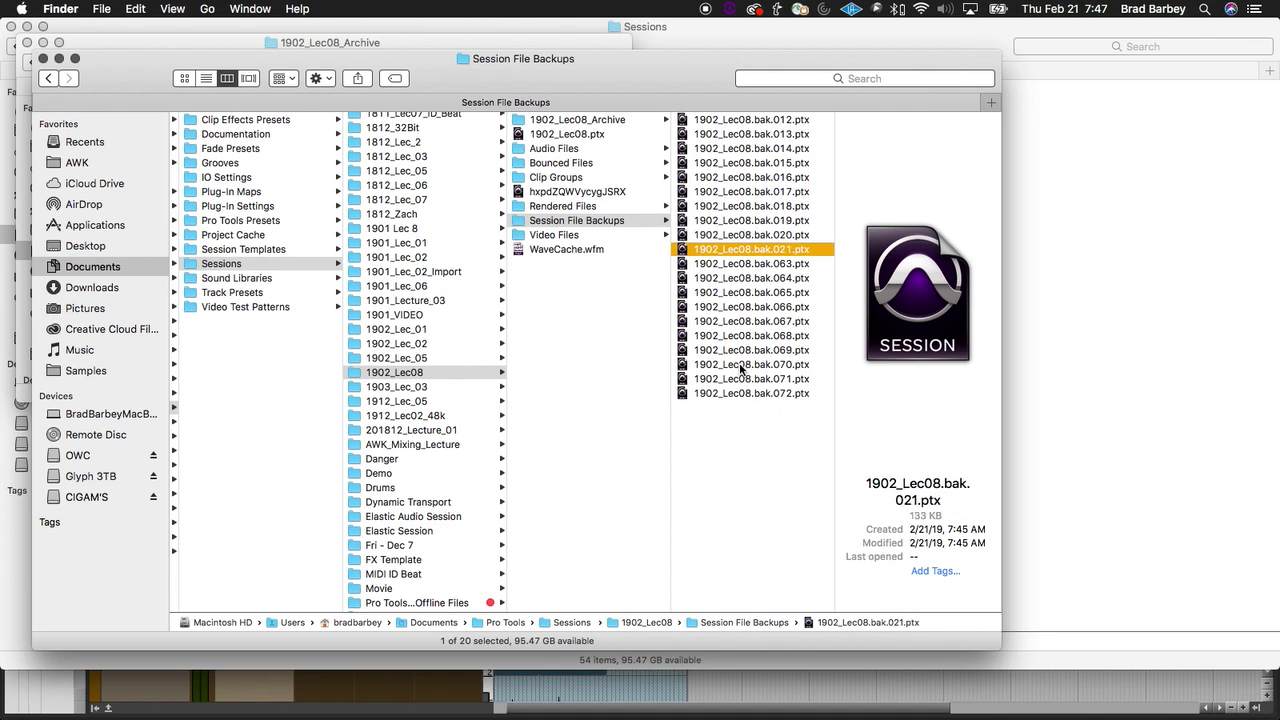
key(Down)
key(Up)
double_click(743, 250)
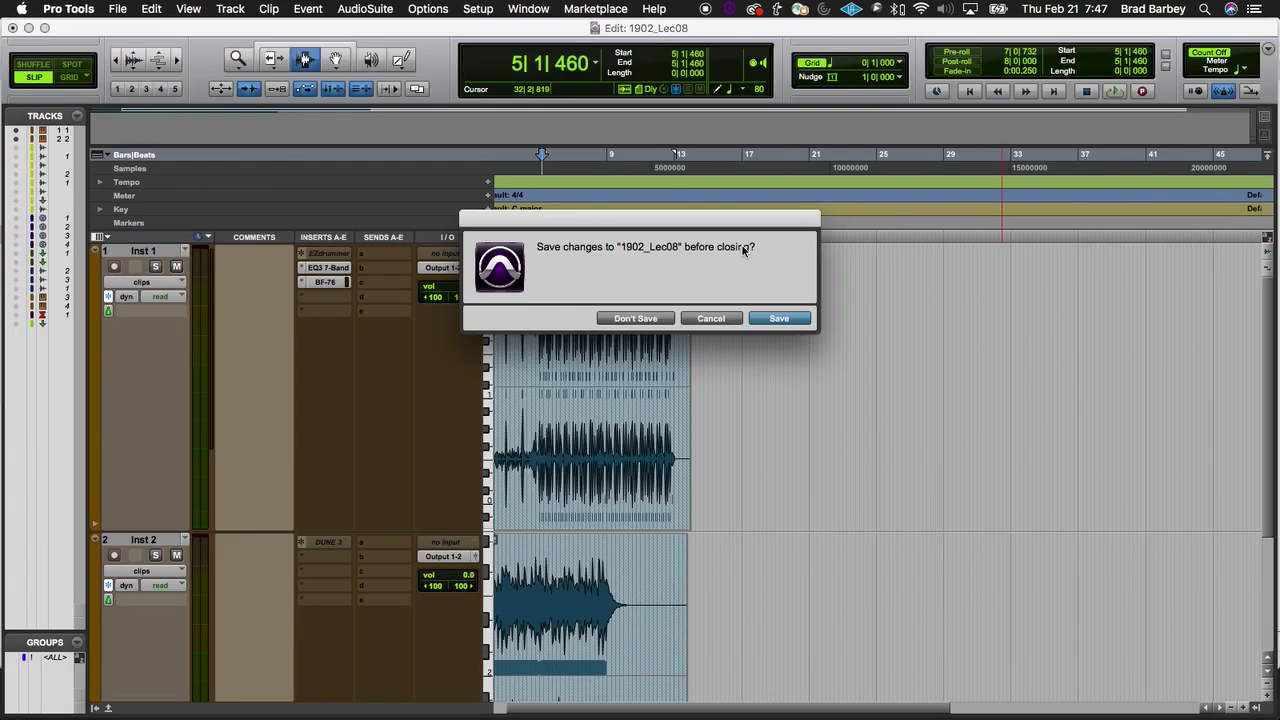
click(656, 320)
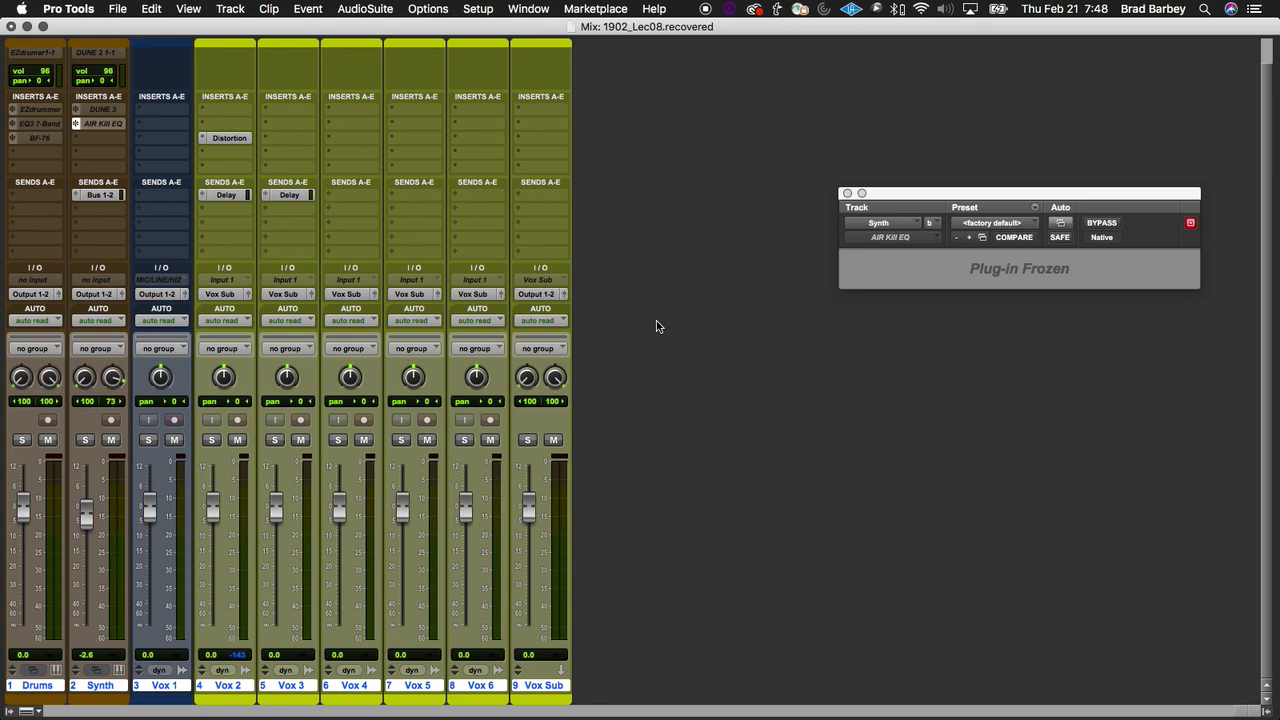
Step: Save the recovered session as 1902_Lec08_Ver2 in the 1902_Lec08 folder
key(super+equal)
key(super+equal)
click(117, 8)
click(175, 128)
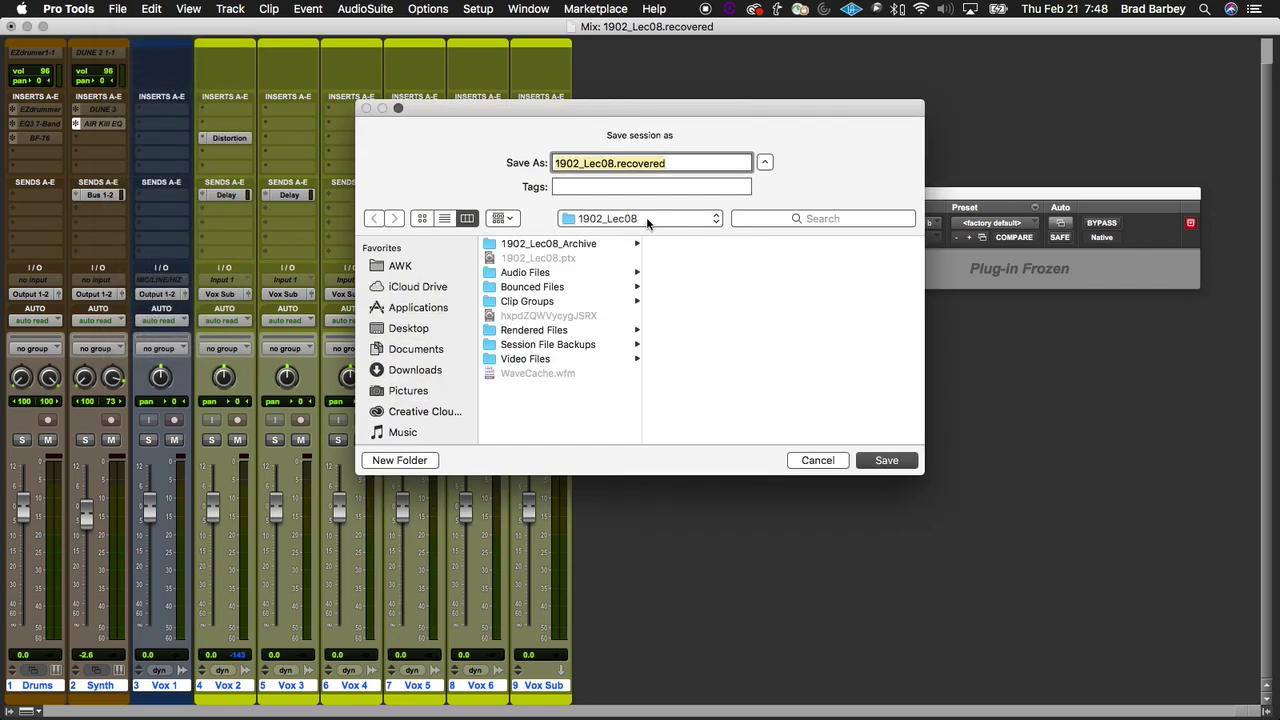
click(678, 163)
key(BackSpace)
key(BackSpace)
key(BackSpace)
key(BackSpace)
key(BackSpace)
key(BackSpace)
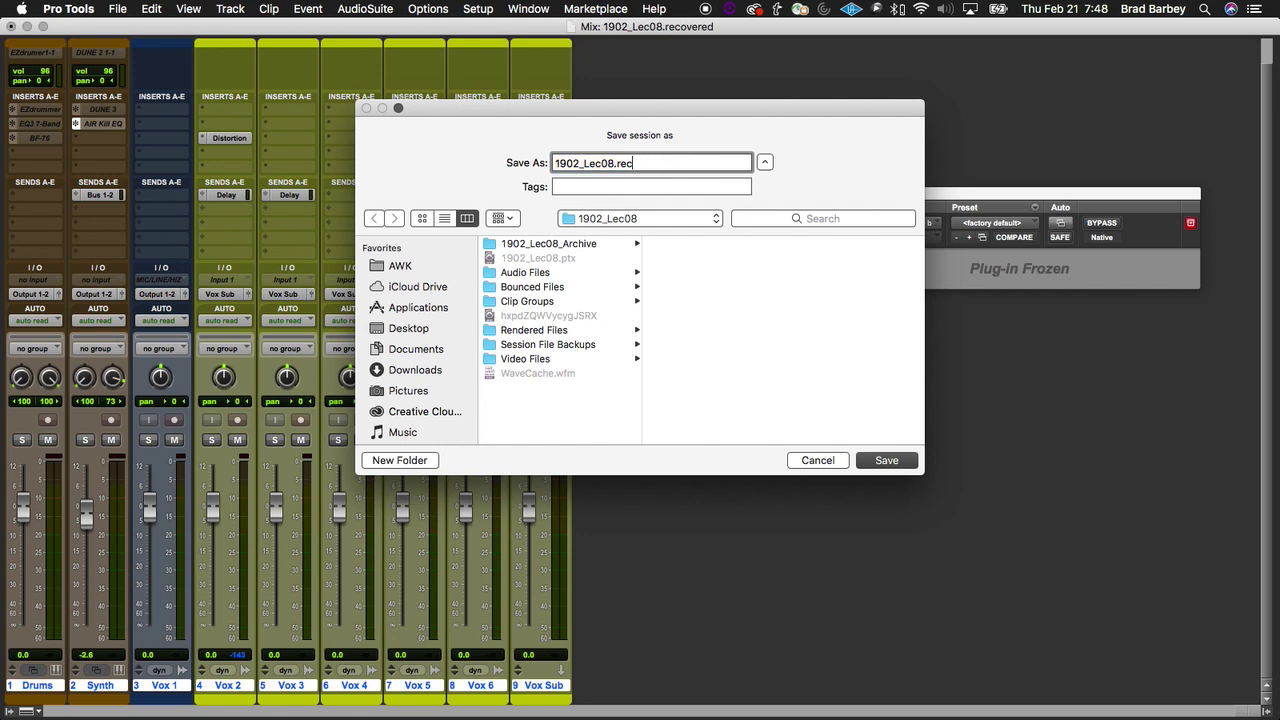
key(BackSpace)
key(BackSpace)
key(BackSpace)
key(BackSpace)
text(_Vwe)
key(BackSpace)
key(BackSpace)
text(er2)
click(898, 467)
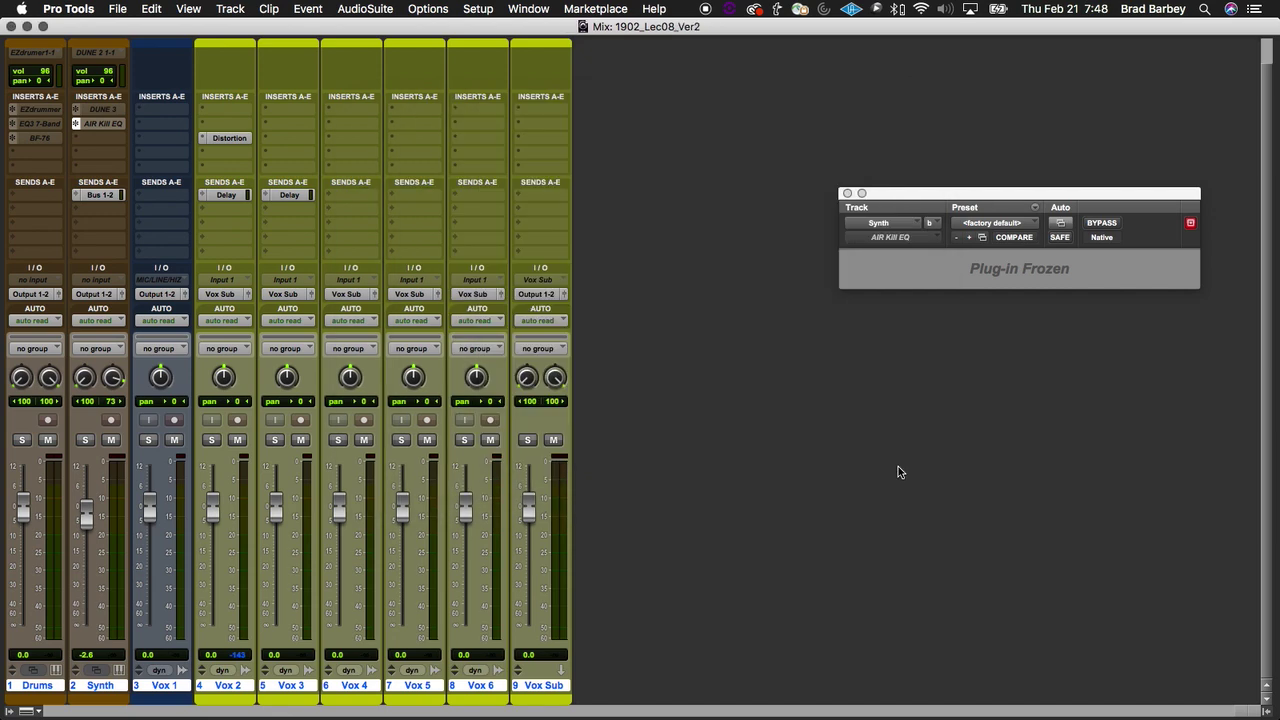
Step: Set up a Save Copy In of the session that includes audio files, with the 1902_Lec08 folder as destination
click(113, 8)
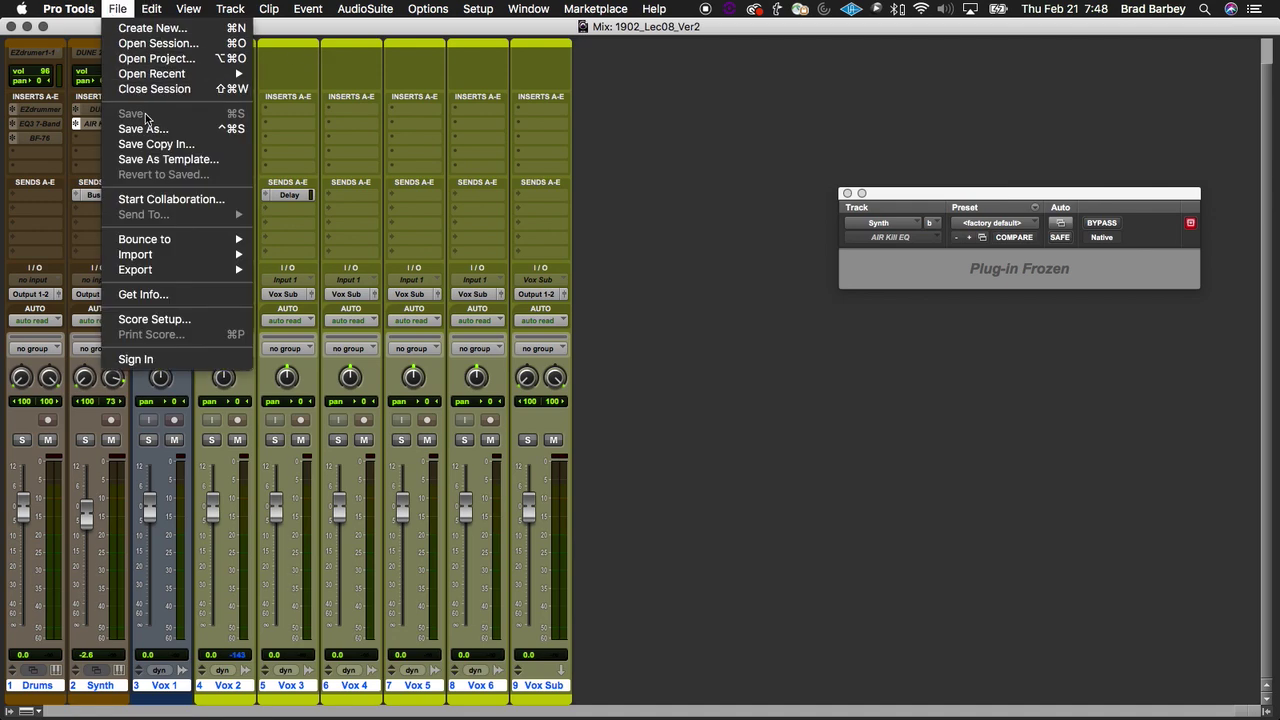
click(152, 145)
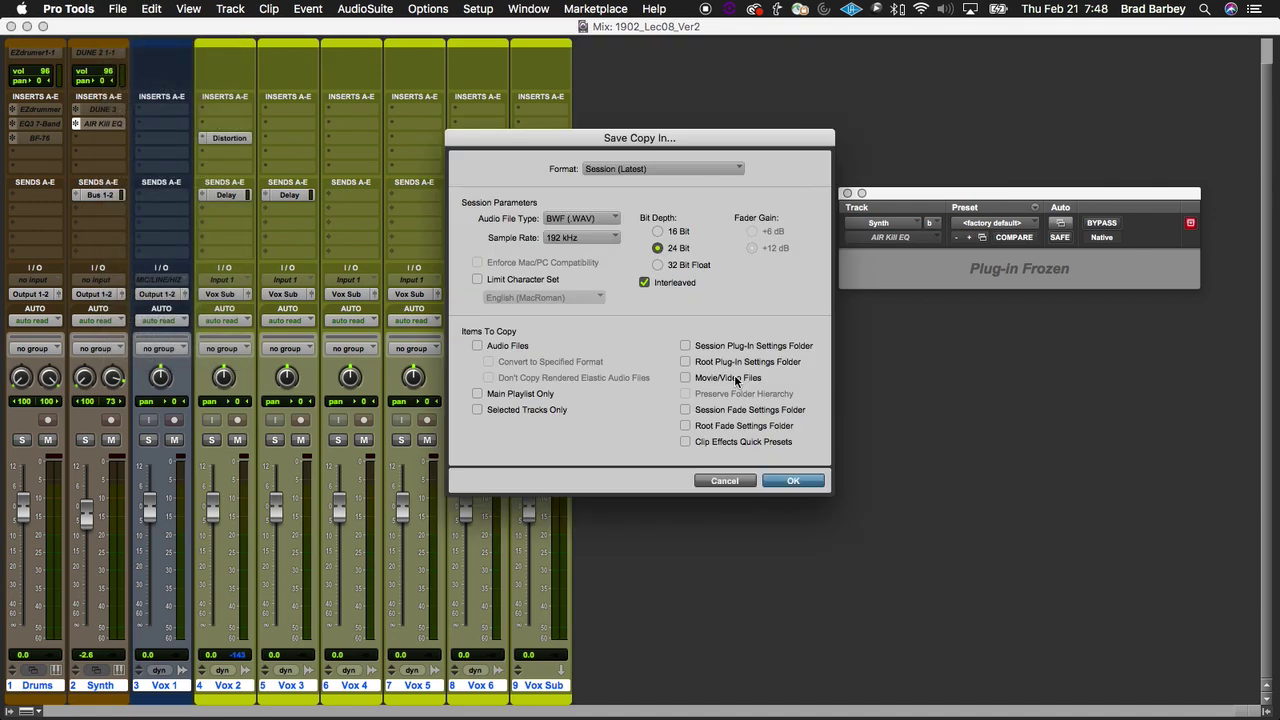
click(476, 346)
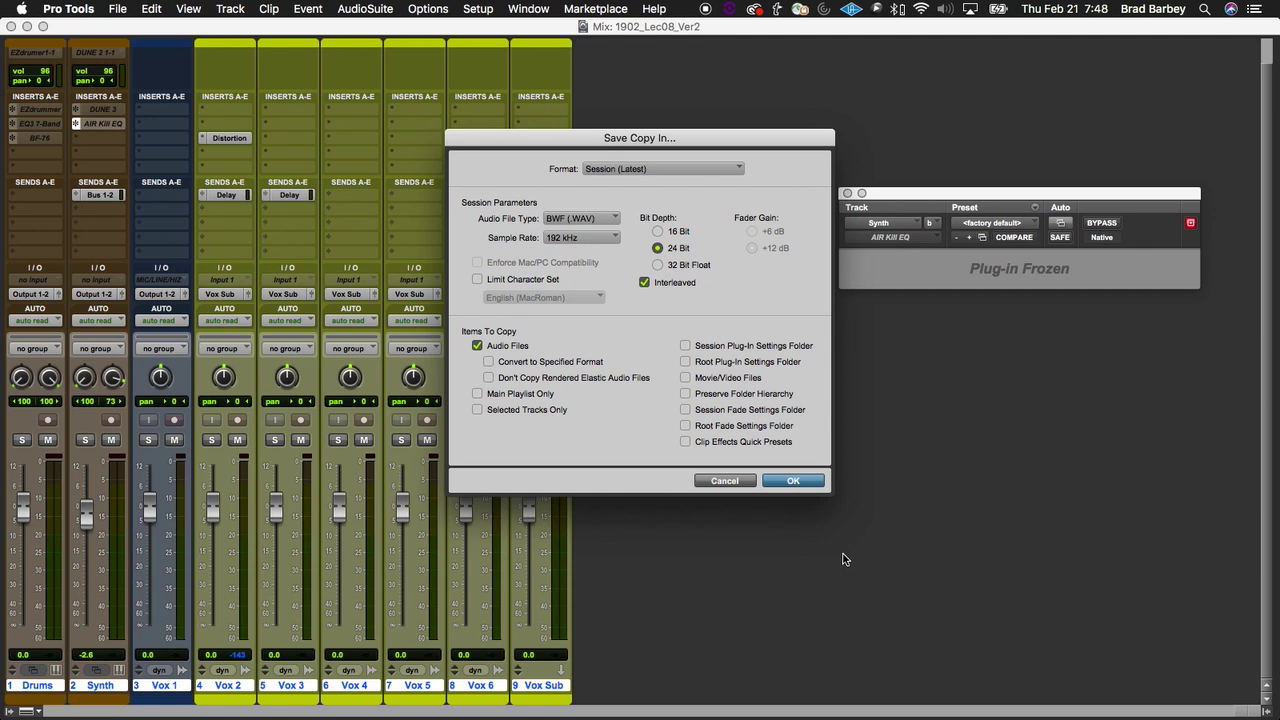
click(800, 481)
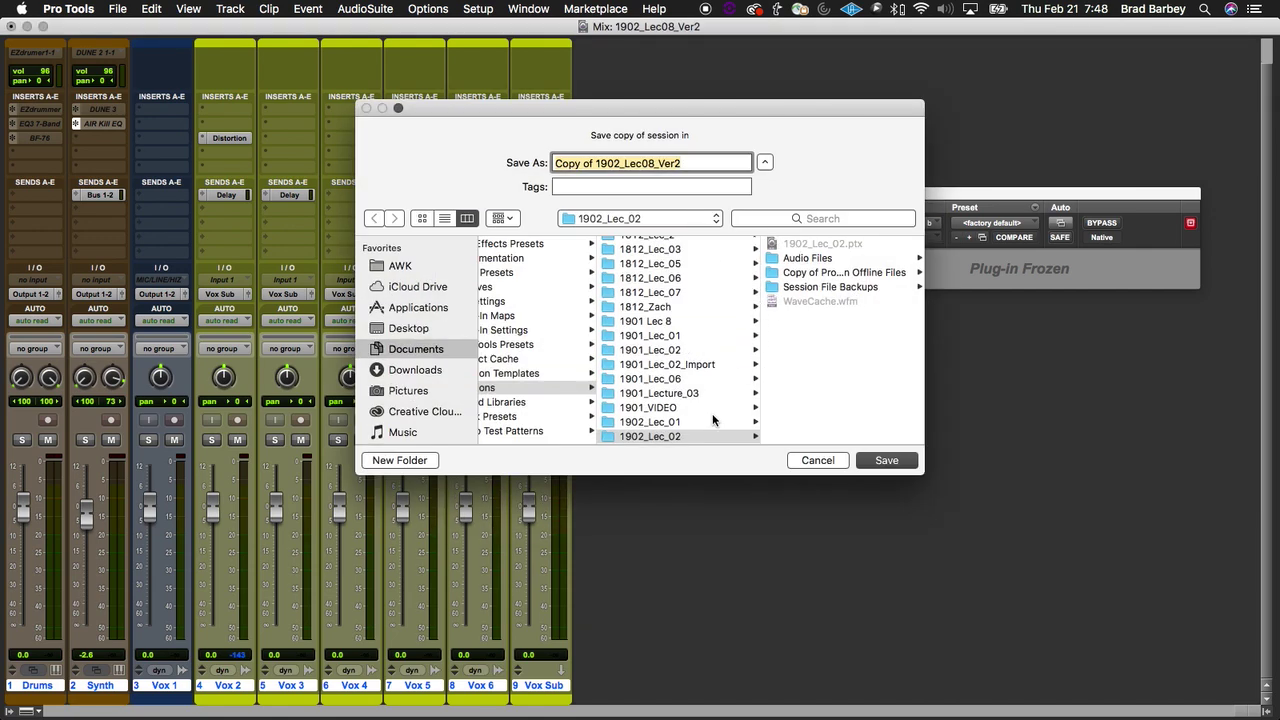
scroll(716, 425, down, 3)
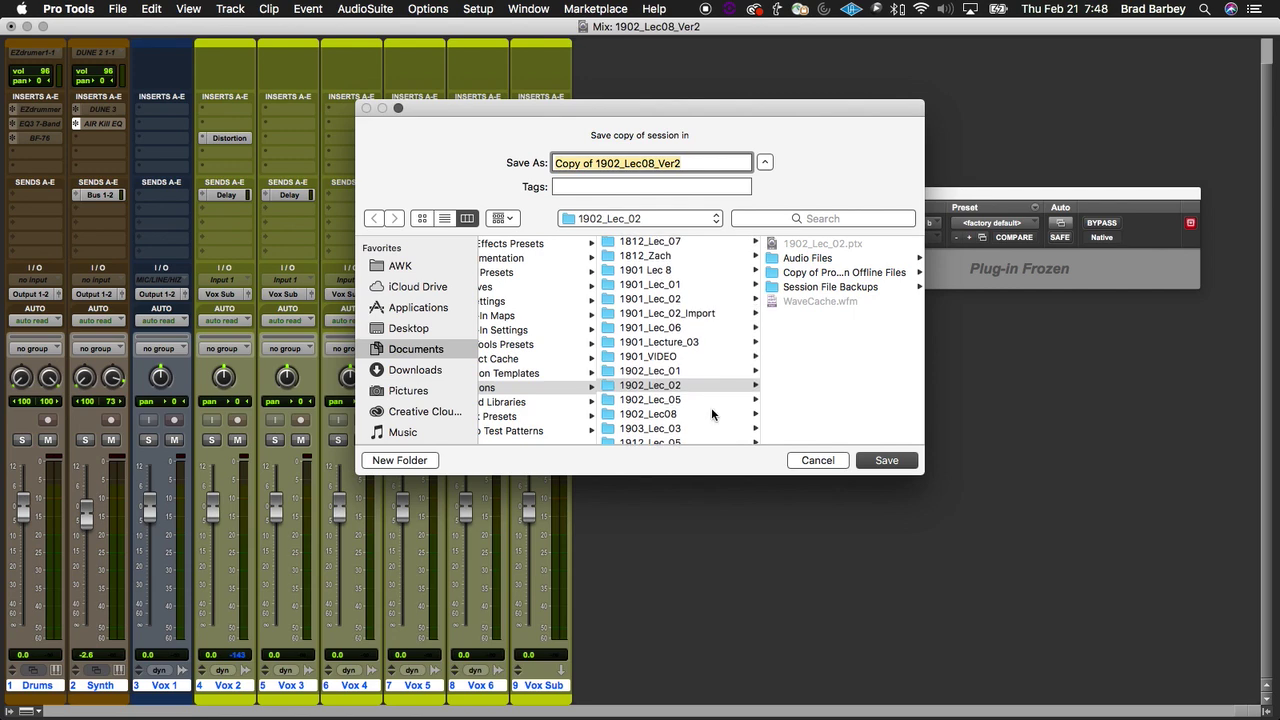
click(712, 413)
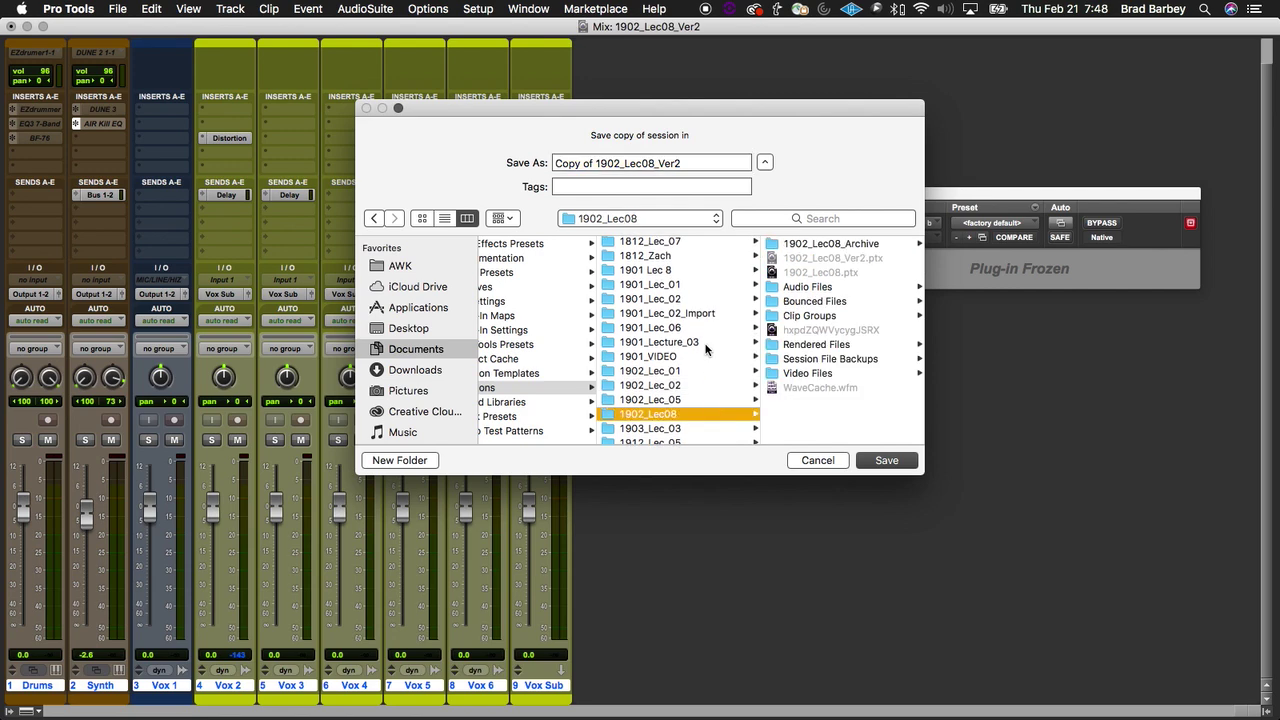
Step: Name the session copy 1902_Lec08_Archive2 and save it
click(692, 163)
drag(593, 163, 576, 163)
key(BackSpace)
key(BackSpace)
key(BackSpace)
key(BackSpace)
key(BackSpace)
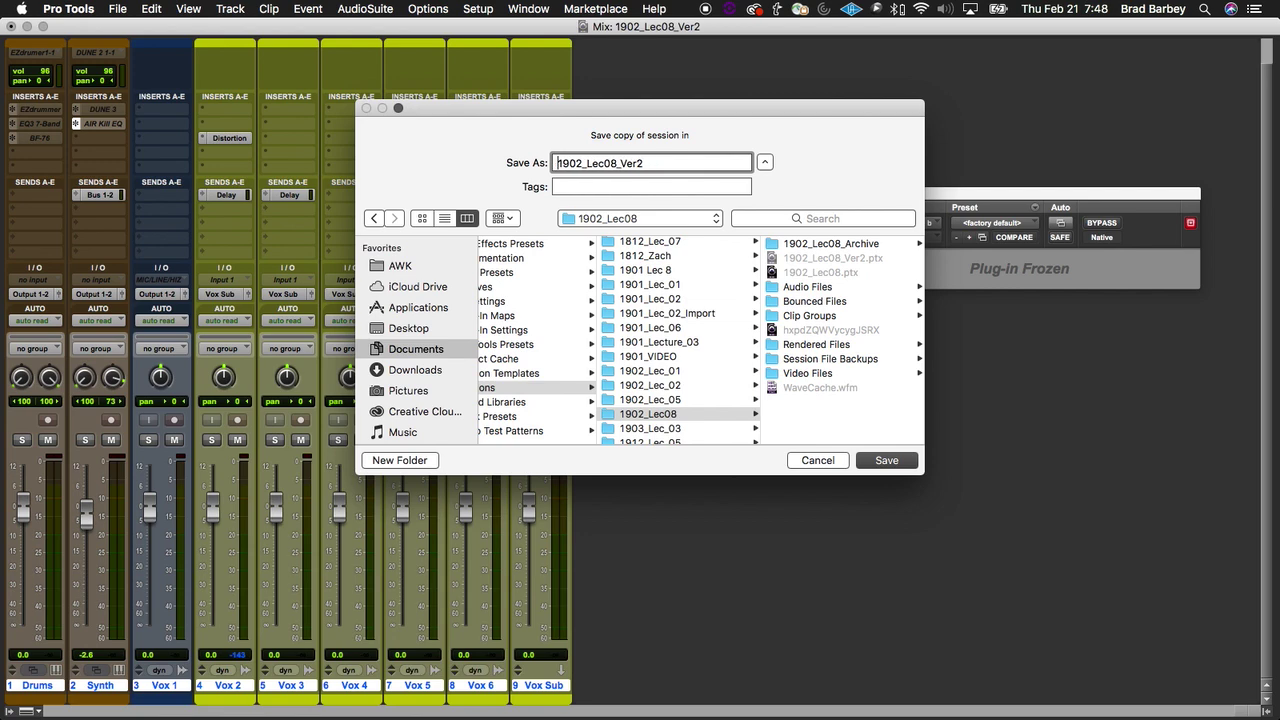
click(670, 161)
key(BackSpace)
key(BackSpace)
key(BackSpace)
key(BackSpace)
text(Archive2)
click(887, 460)
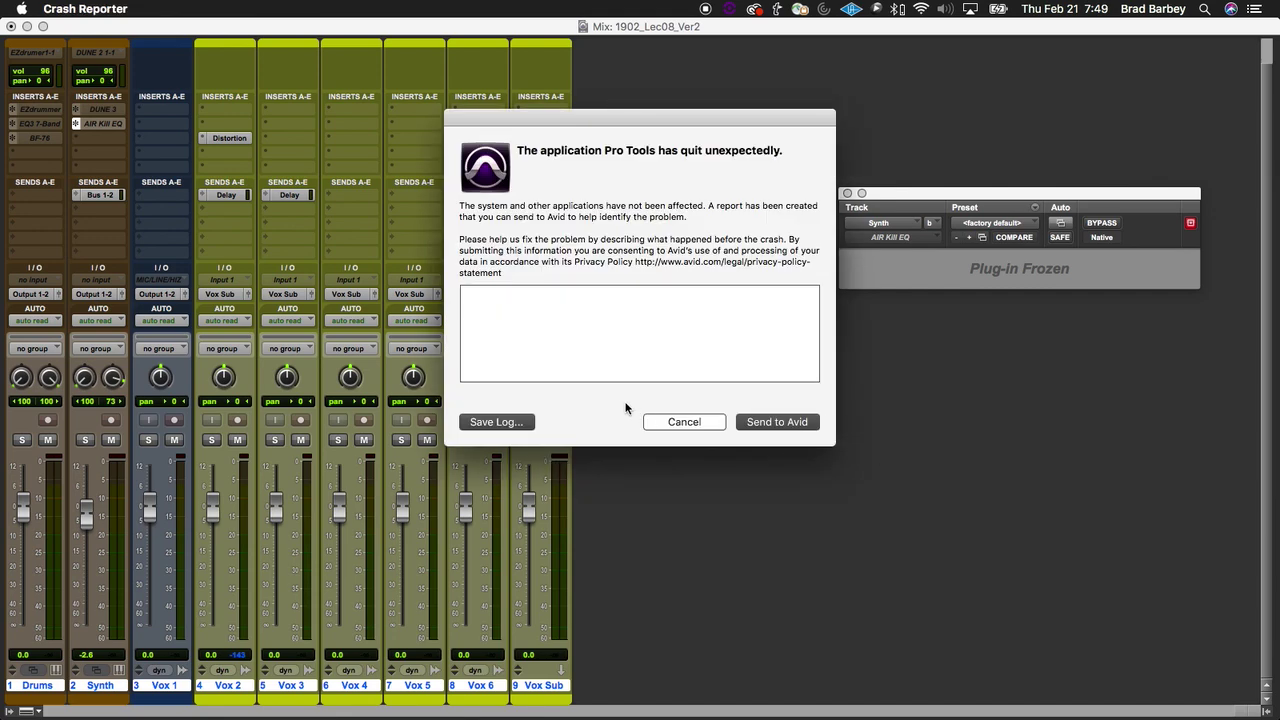
Step: Dismiss the crash report without sending it and show the Bounced Files folder of 1902_Lec08 in Finder
click(677, 424)
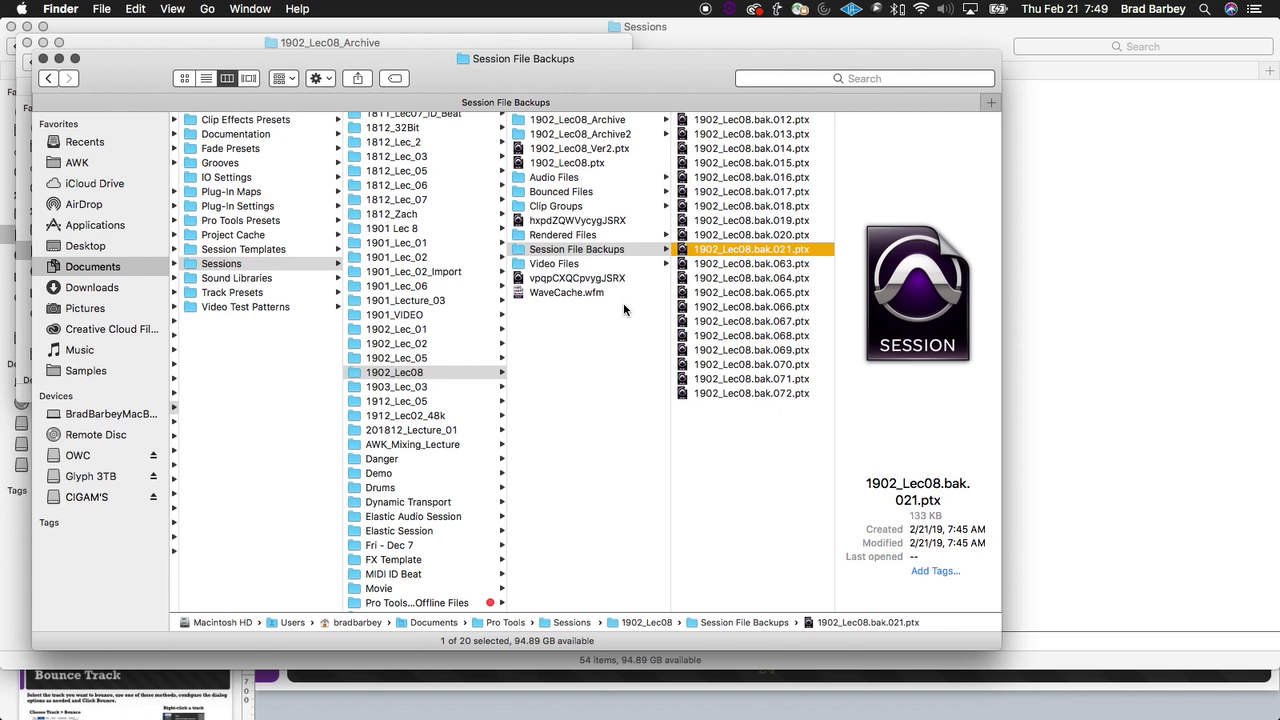
click(605, 192)
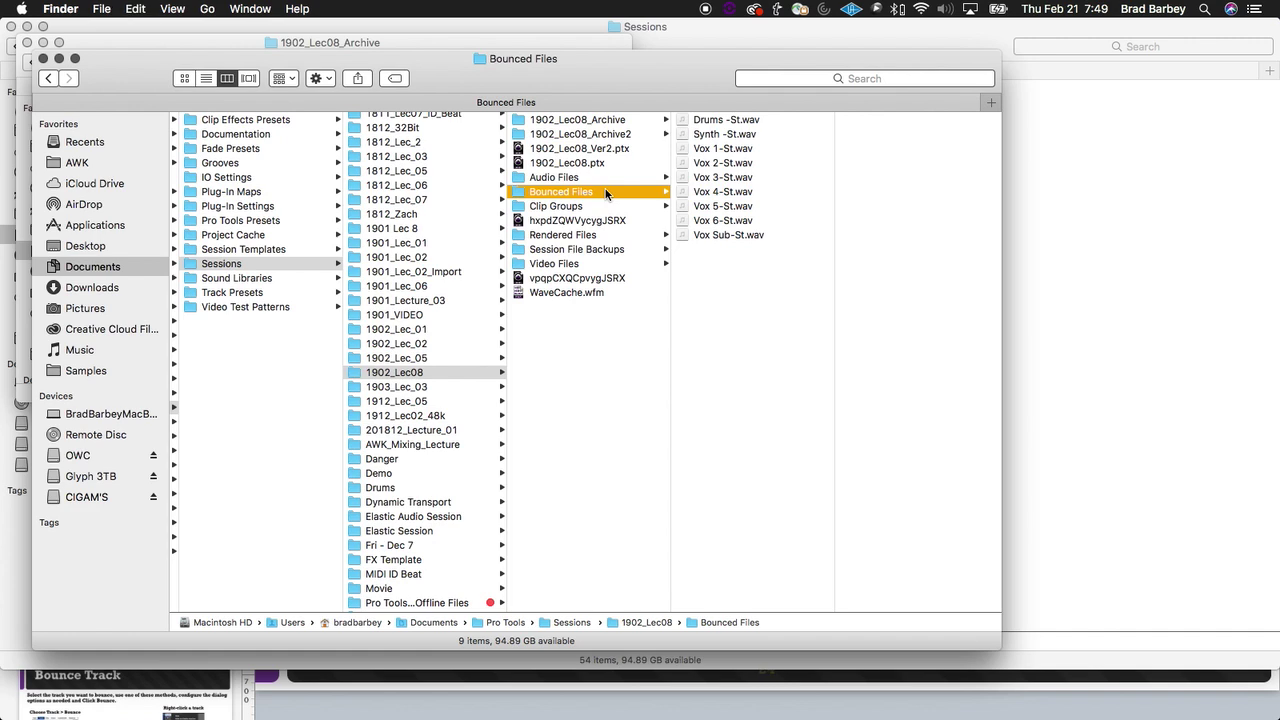
Step: Try to open 1903_Lec_03_Raw_Vocal_Ver3.ptx from the 1903_Lec_03 folder, and launch Pro Tools
click(452, 390)
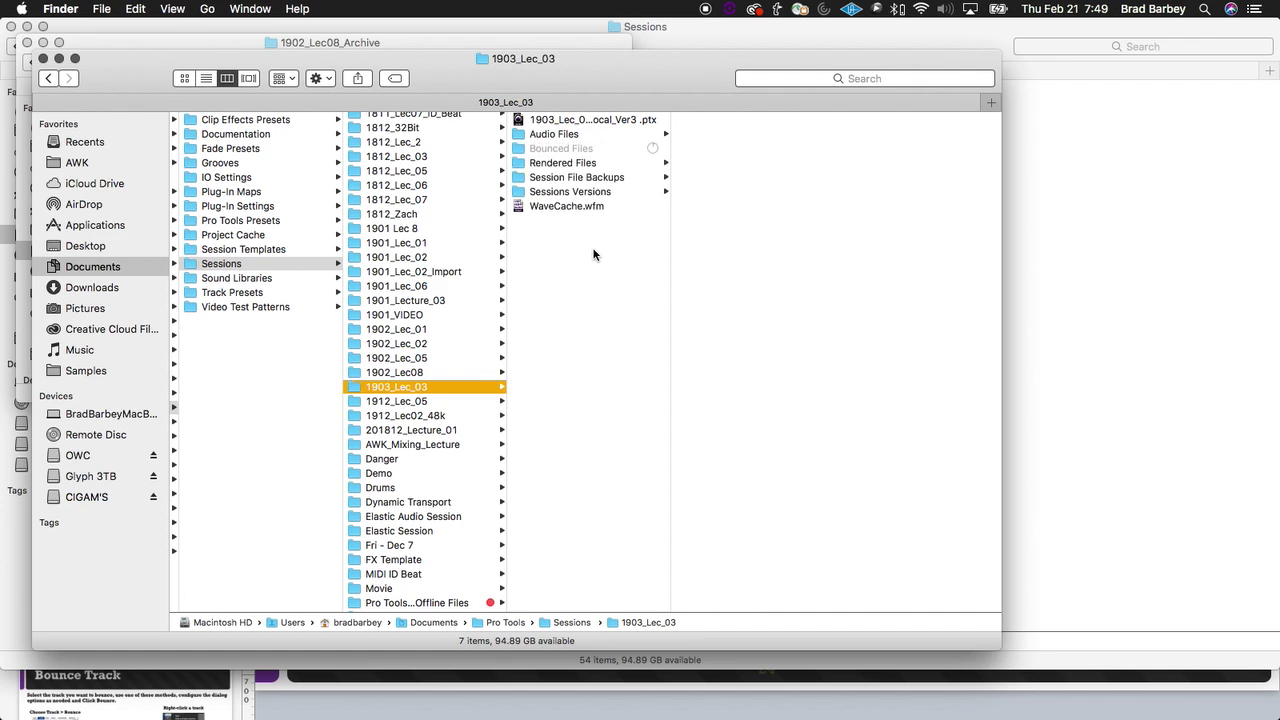
click(599, 120)
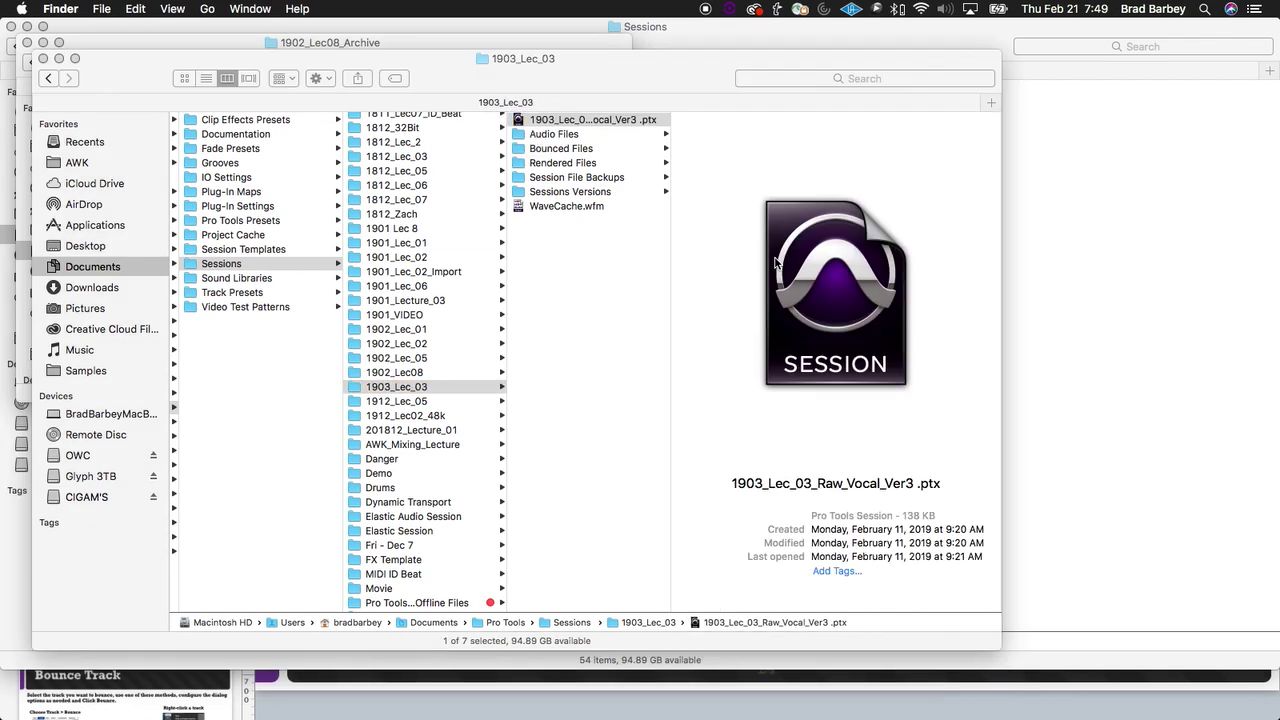
double_click(777, 262)
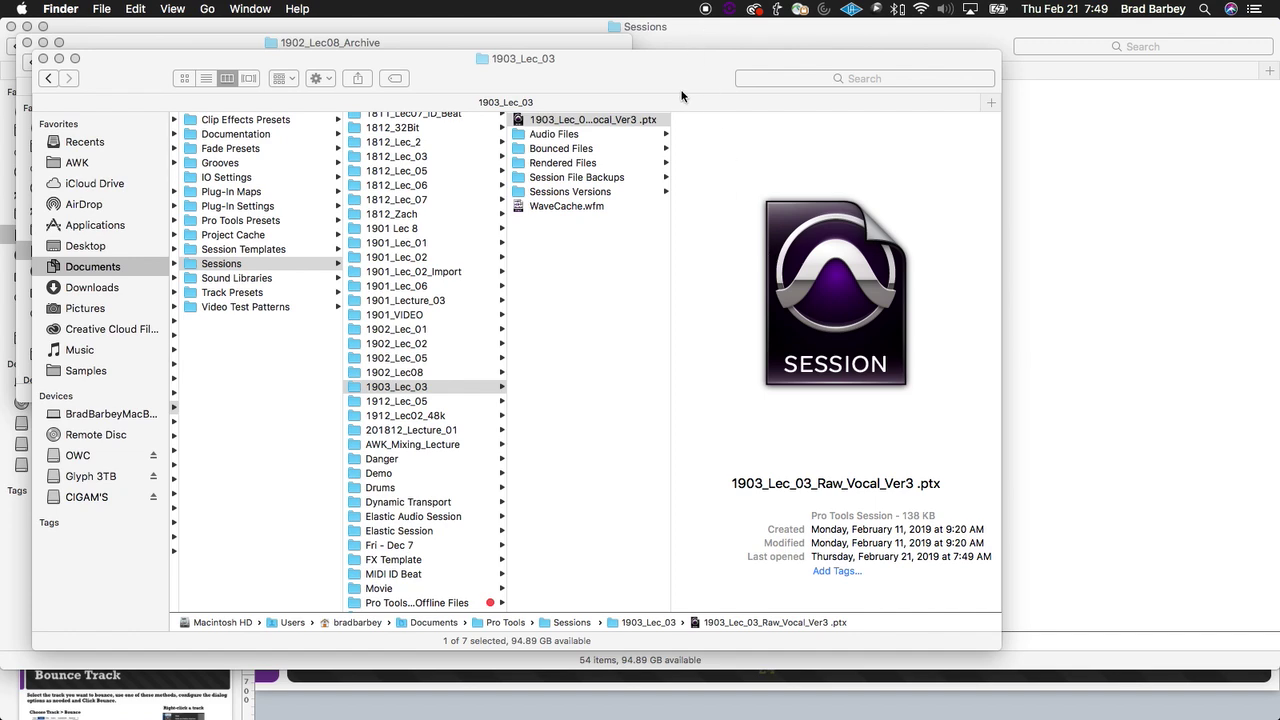
key(super+Tab)
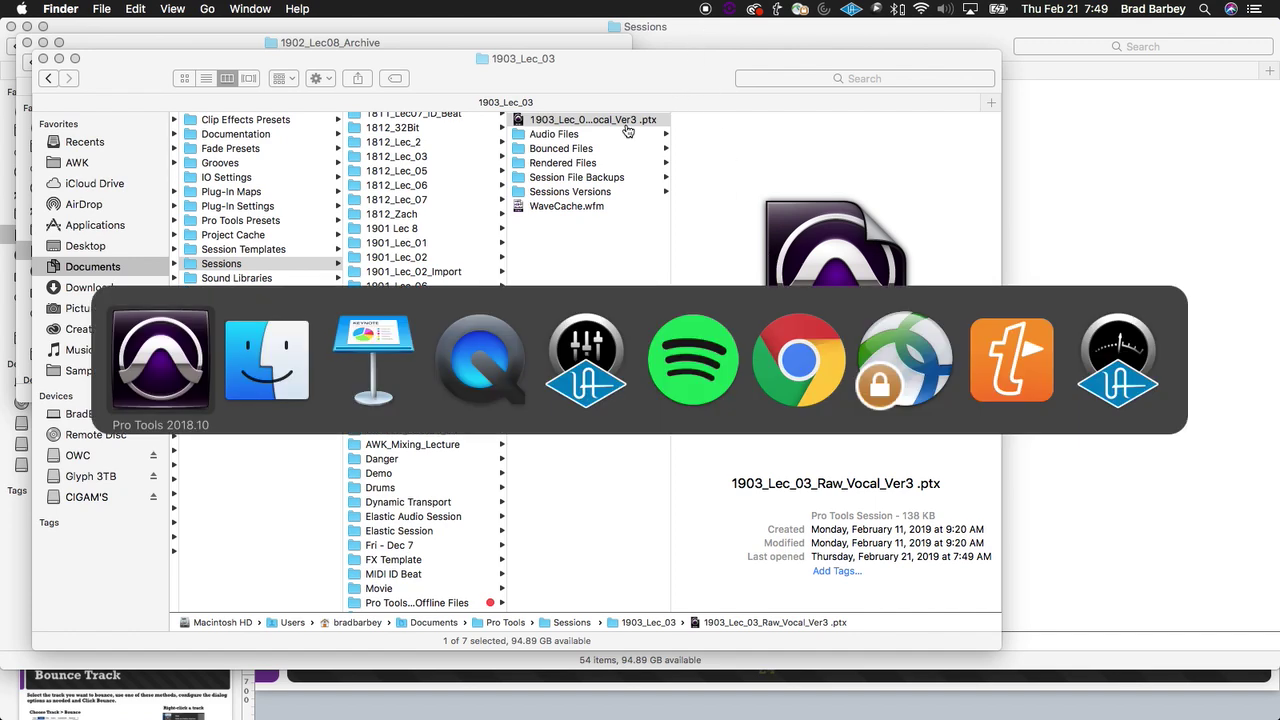
mouse_move(1272, 220)
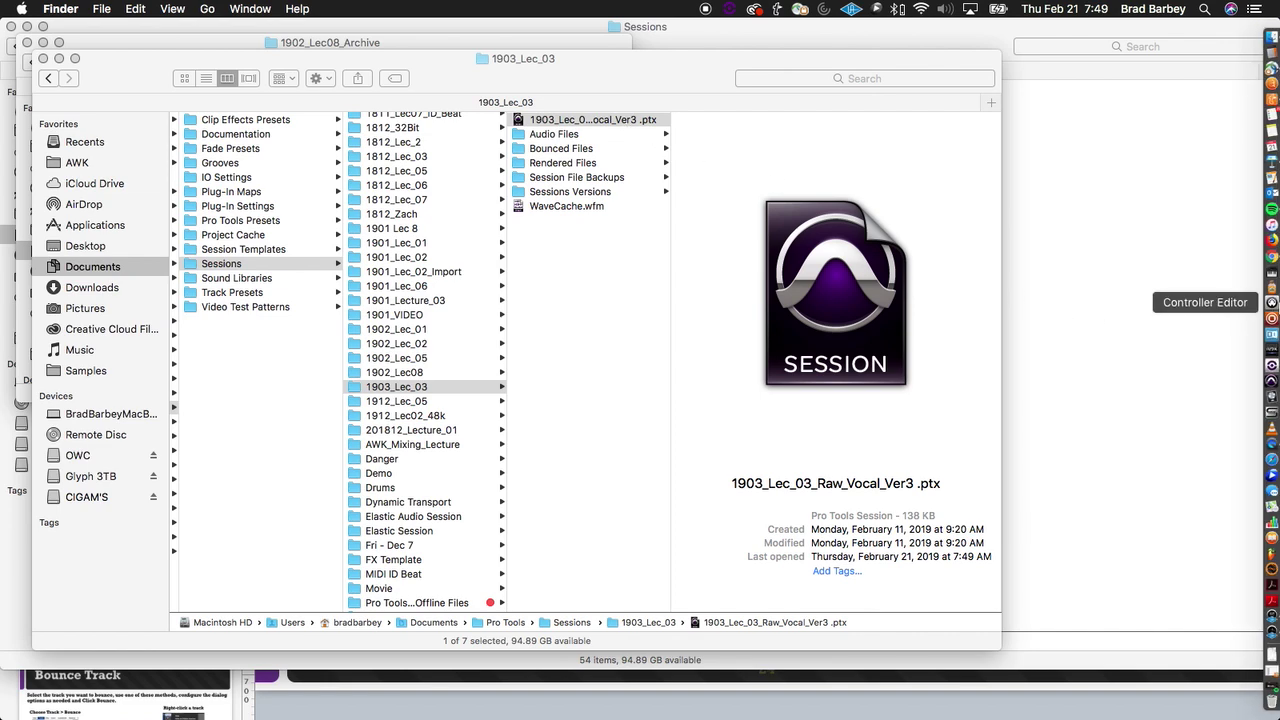
click(1267, 383)
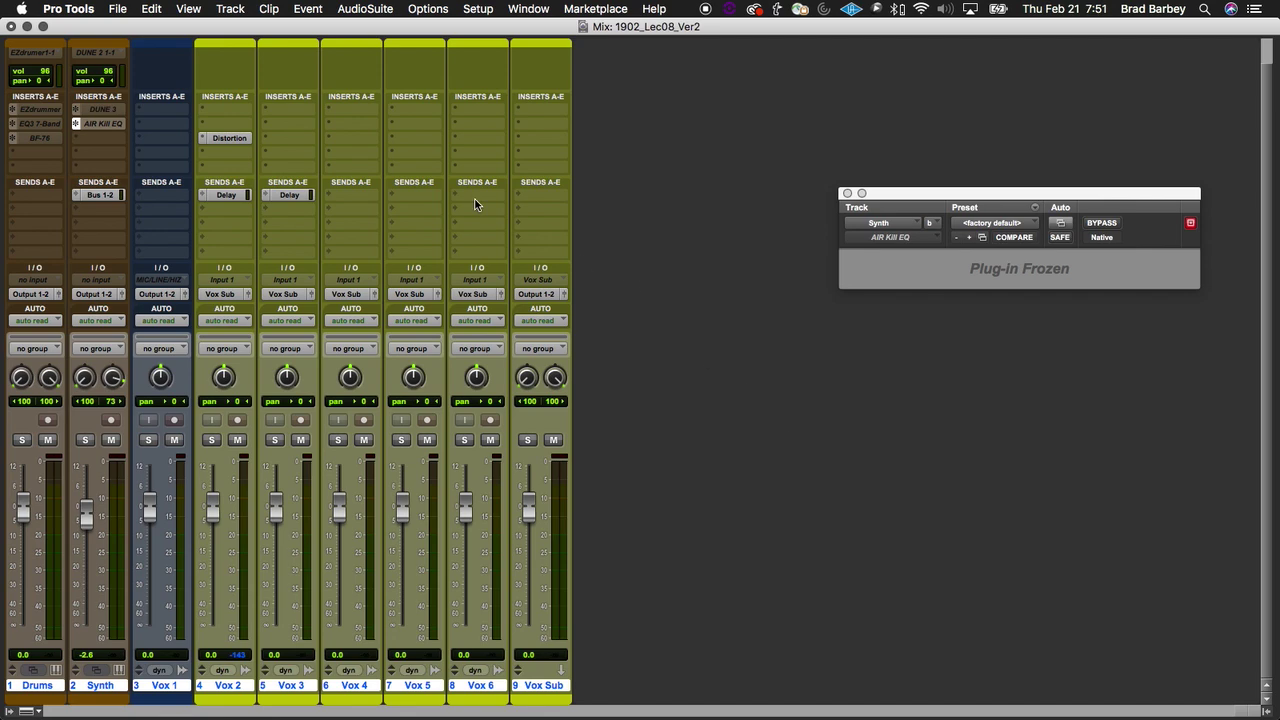
Step: Switch to the Keynote lecture presentation and show the Track Bounce slide
click(128, 6)
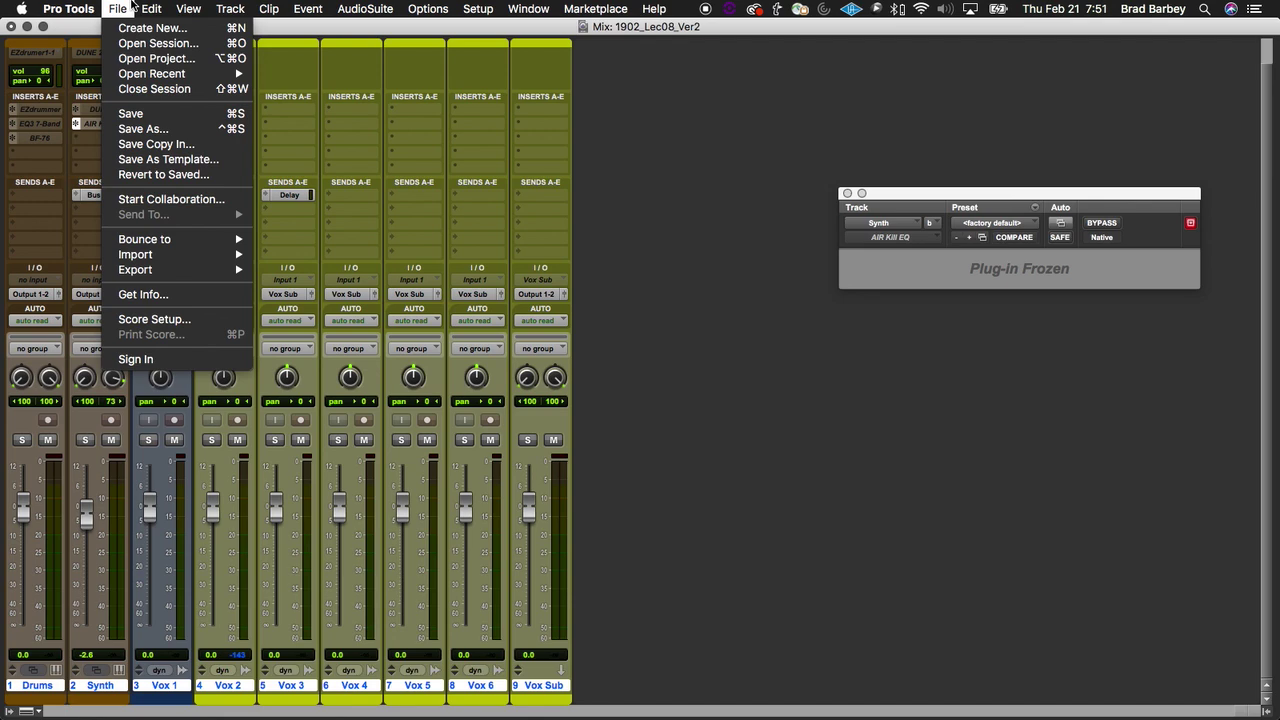
key(super+Tab)
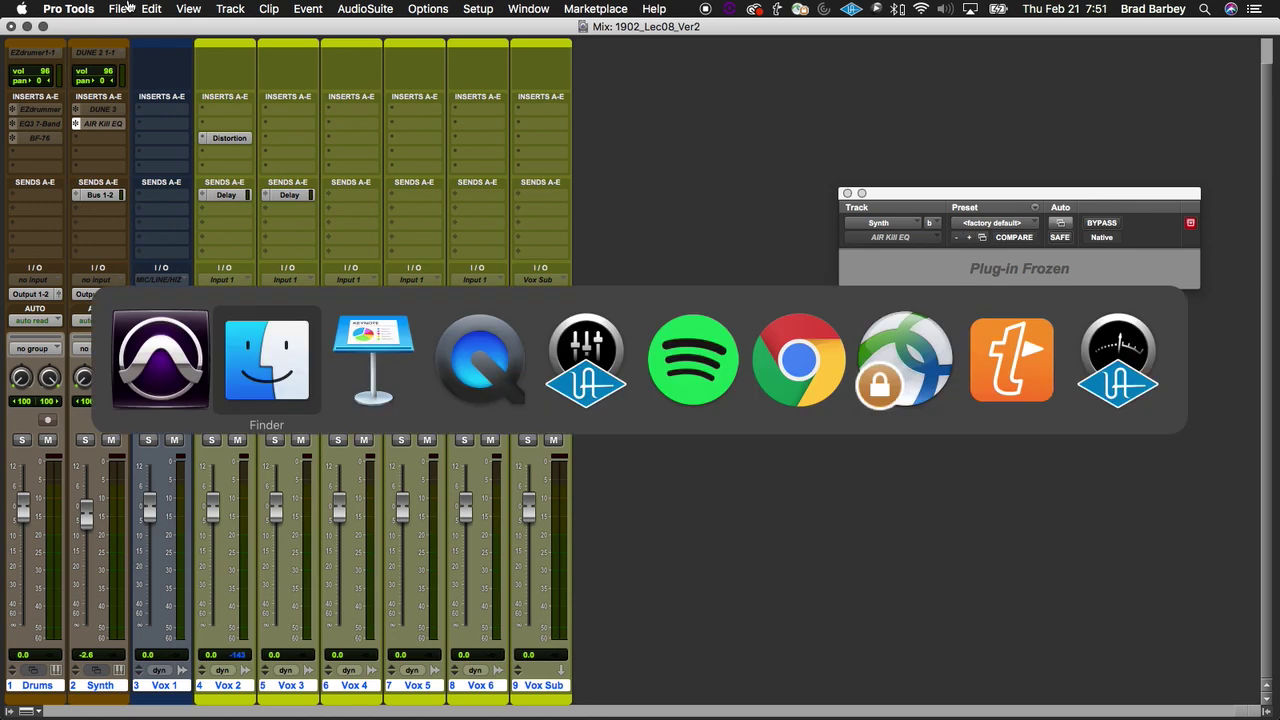
key(super+Tab)
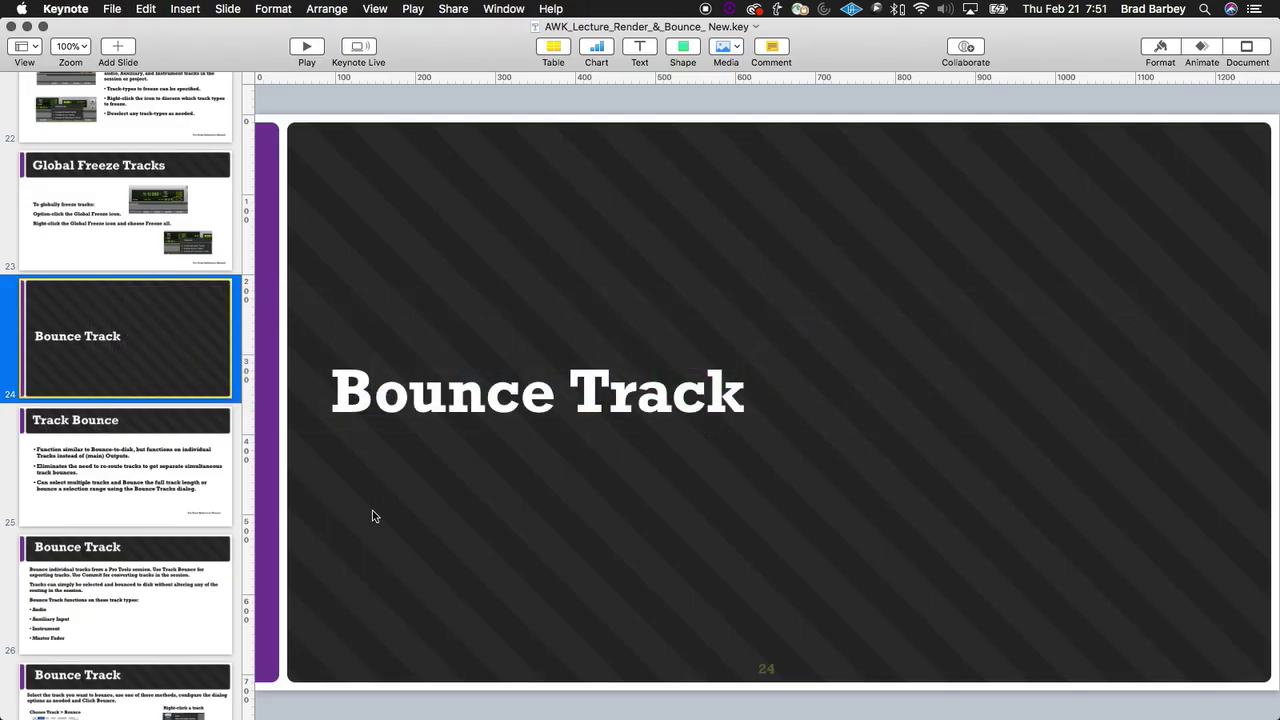
click(124, 444)
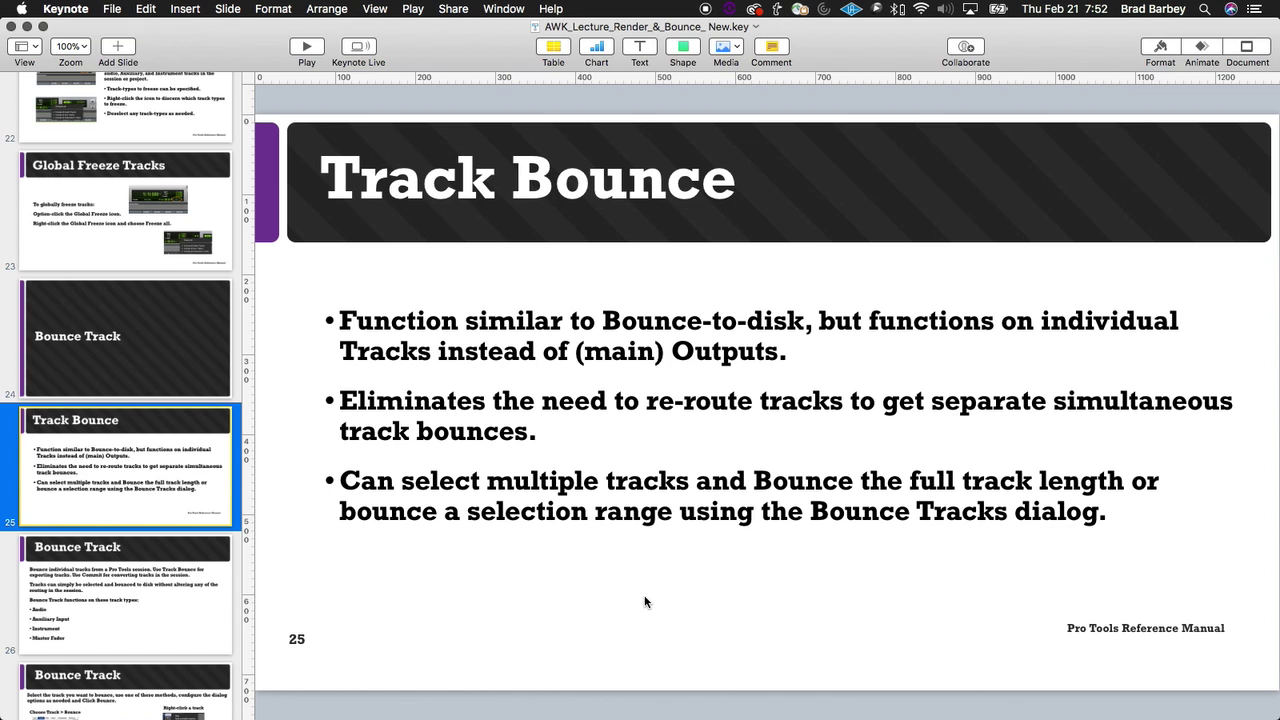
Step: Switch back to Pro Tools and check the bus assigned to the Vox Sub track's input
key(super+Tab)
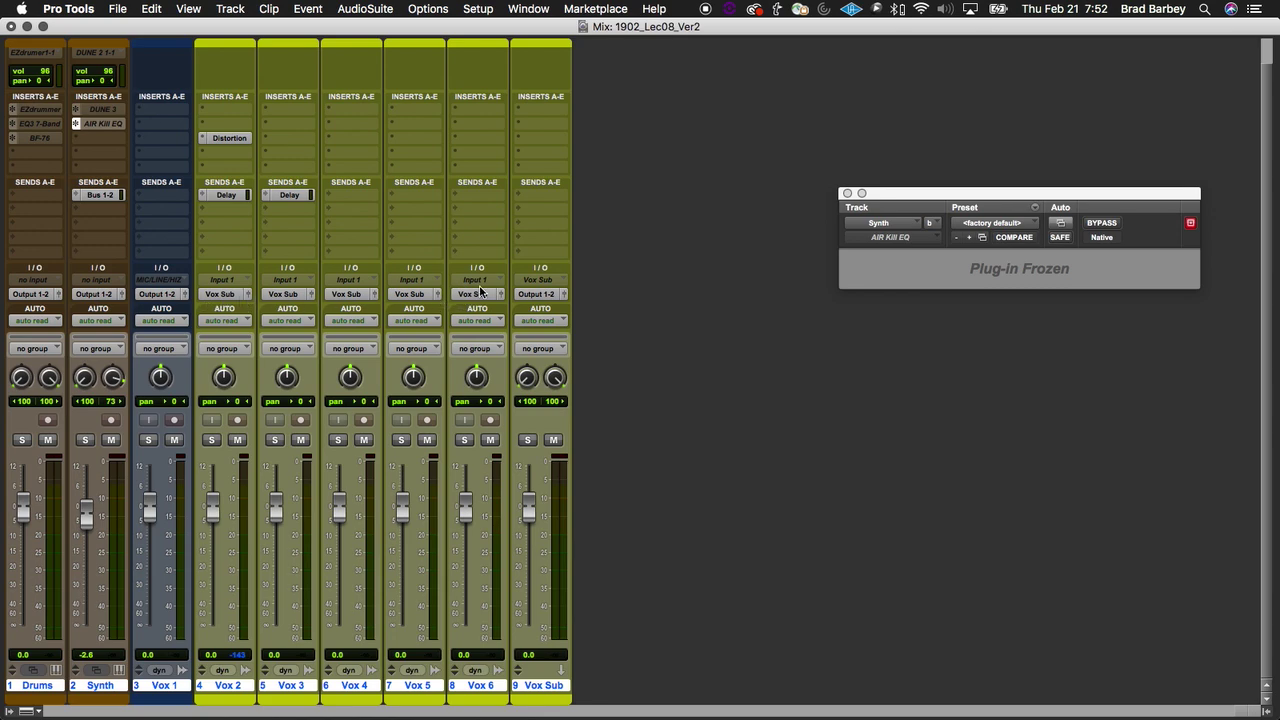
click(550, 282)
mouse_move(556, 293)
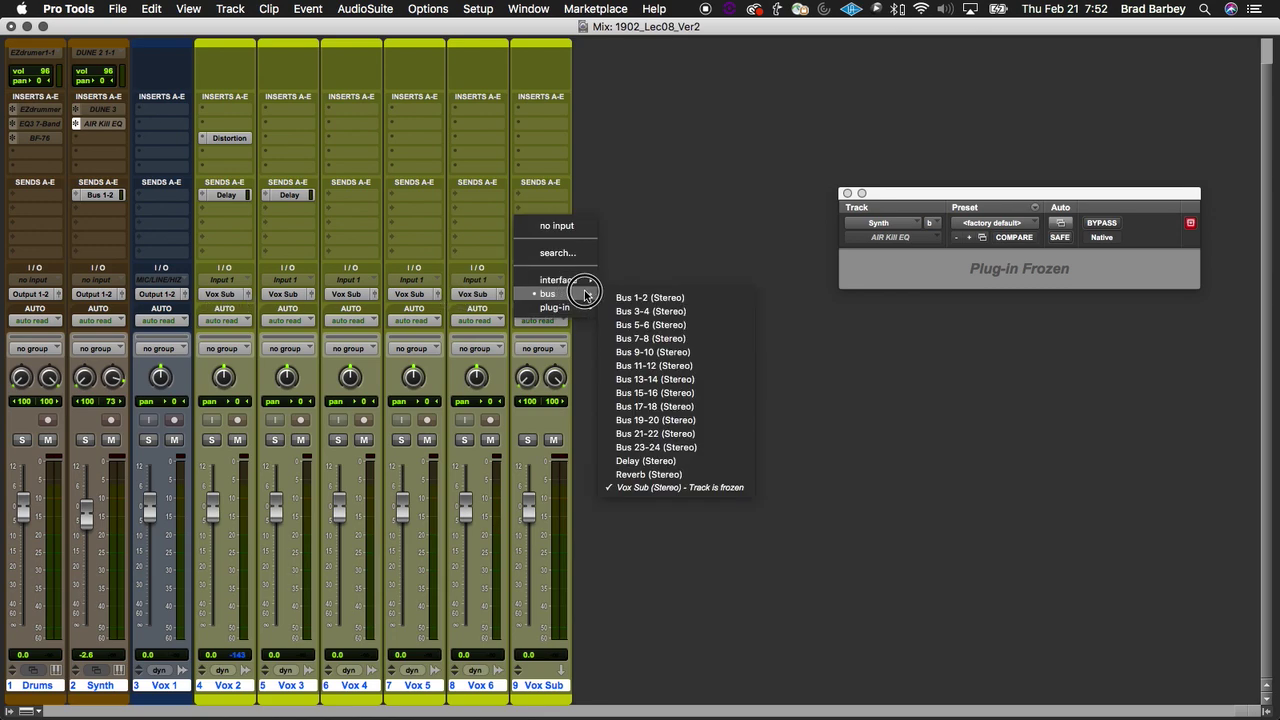
click(645, 490)
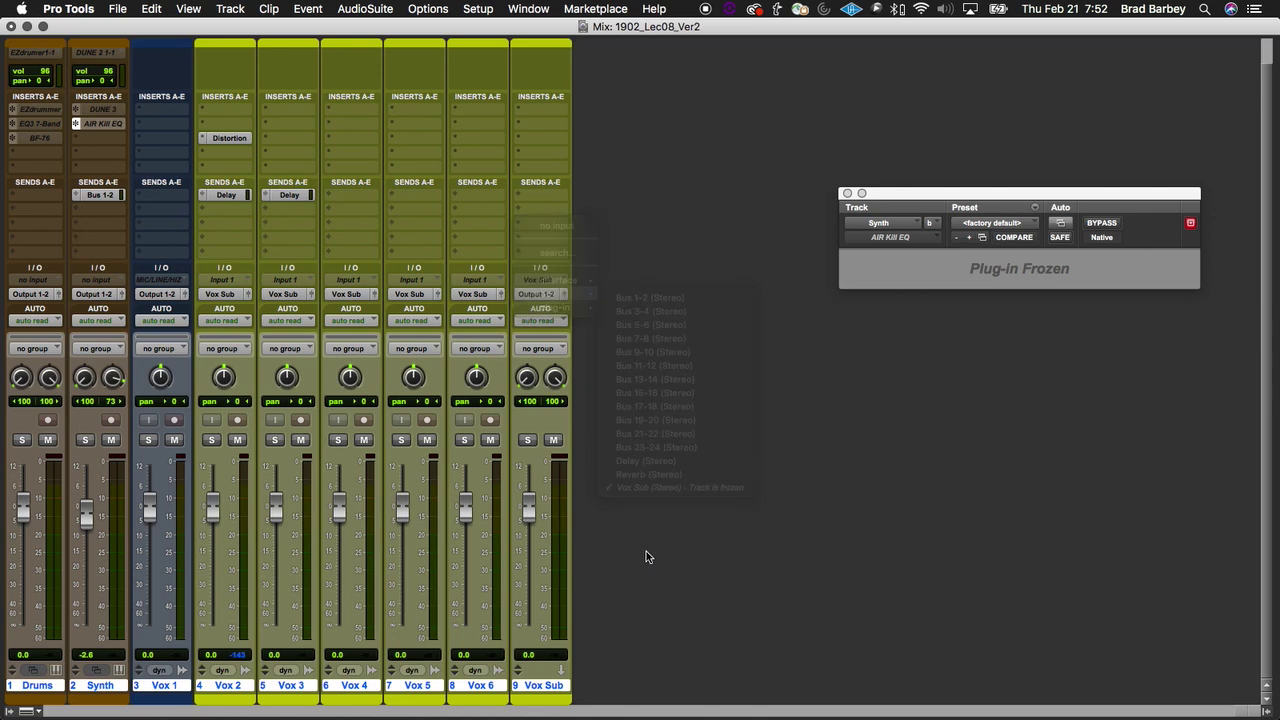
Step: Select the Vox Sub track, enlarge its height in the Edit window, and unfreeze all tracks from its freeze control
click(546, 686)
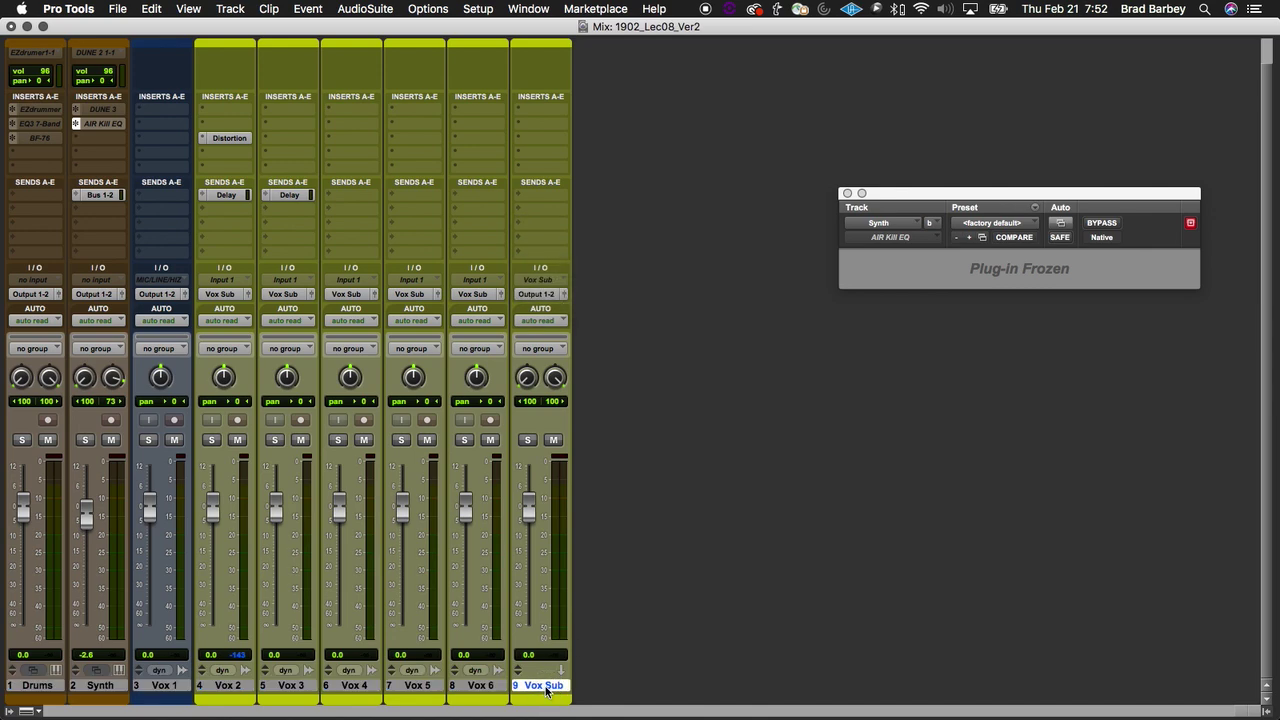
key(super+equal)
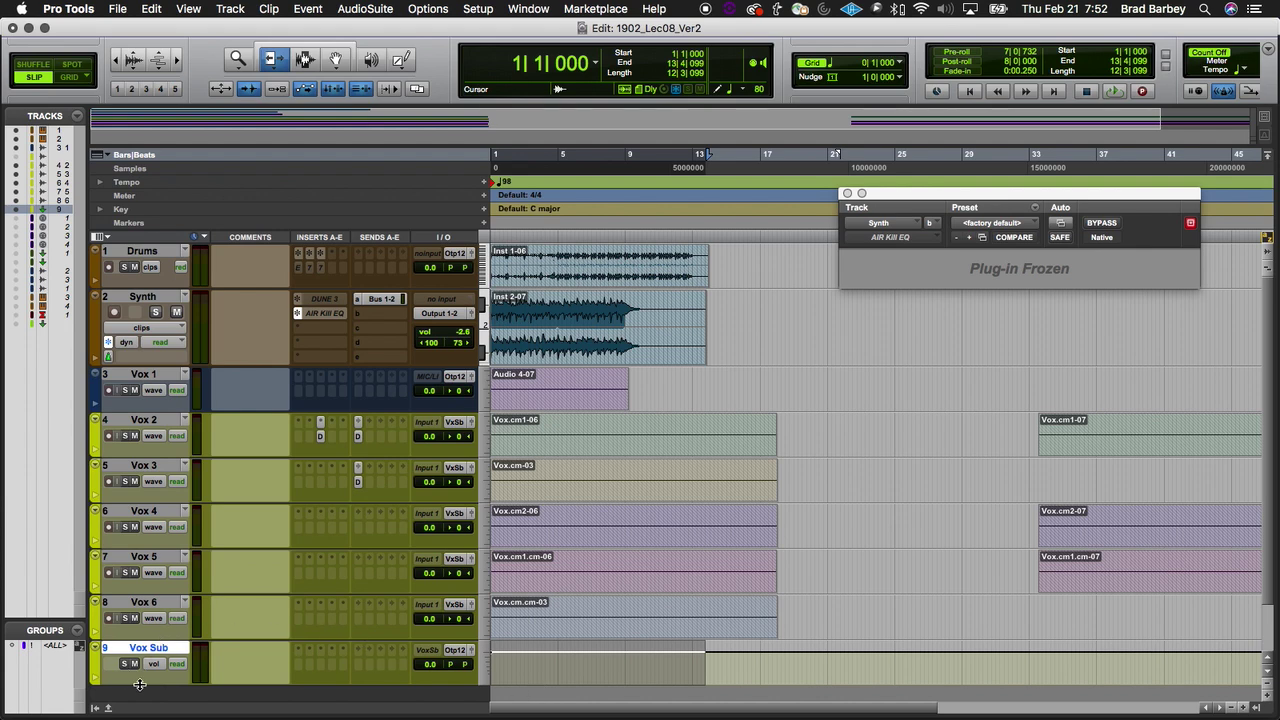
key(ctrl+Up)
key(ctrl+Up)
scroll(150, 670, down, 1)
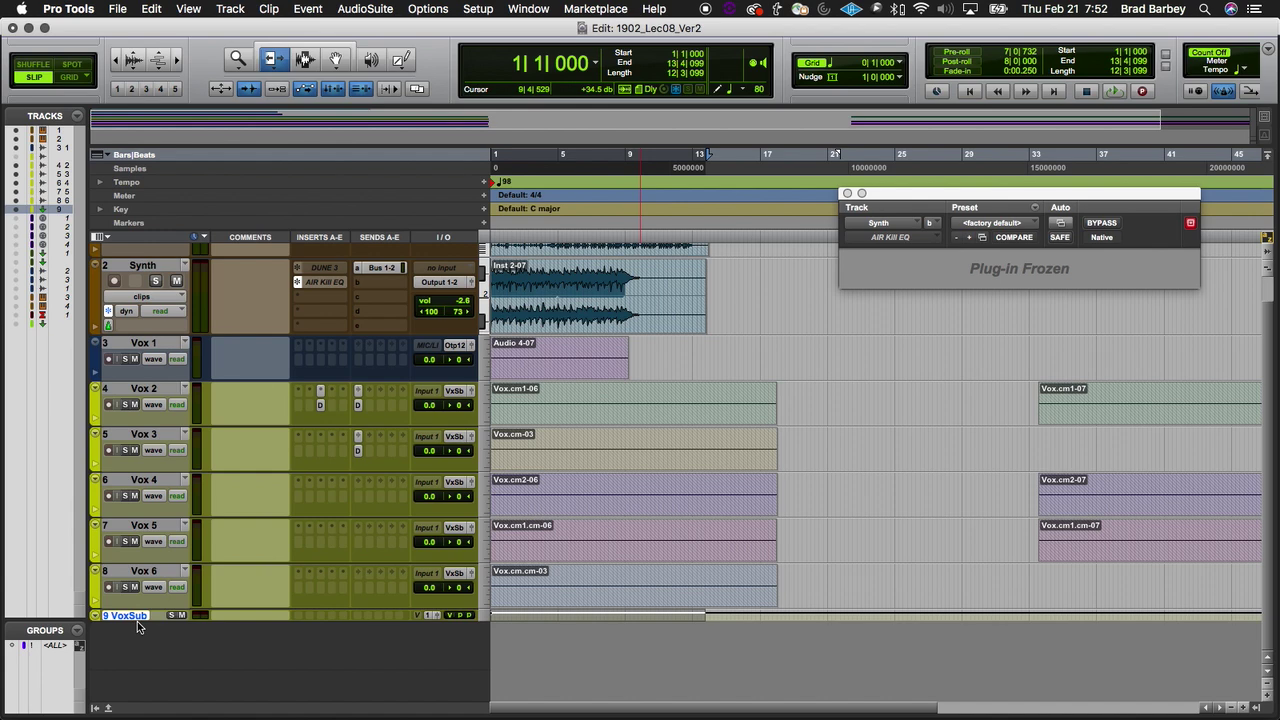
key(ctrl+Down)
key(ctrl+Down)
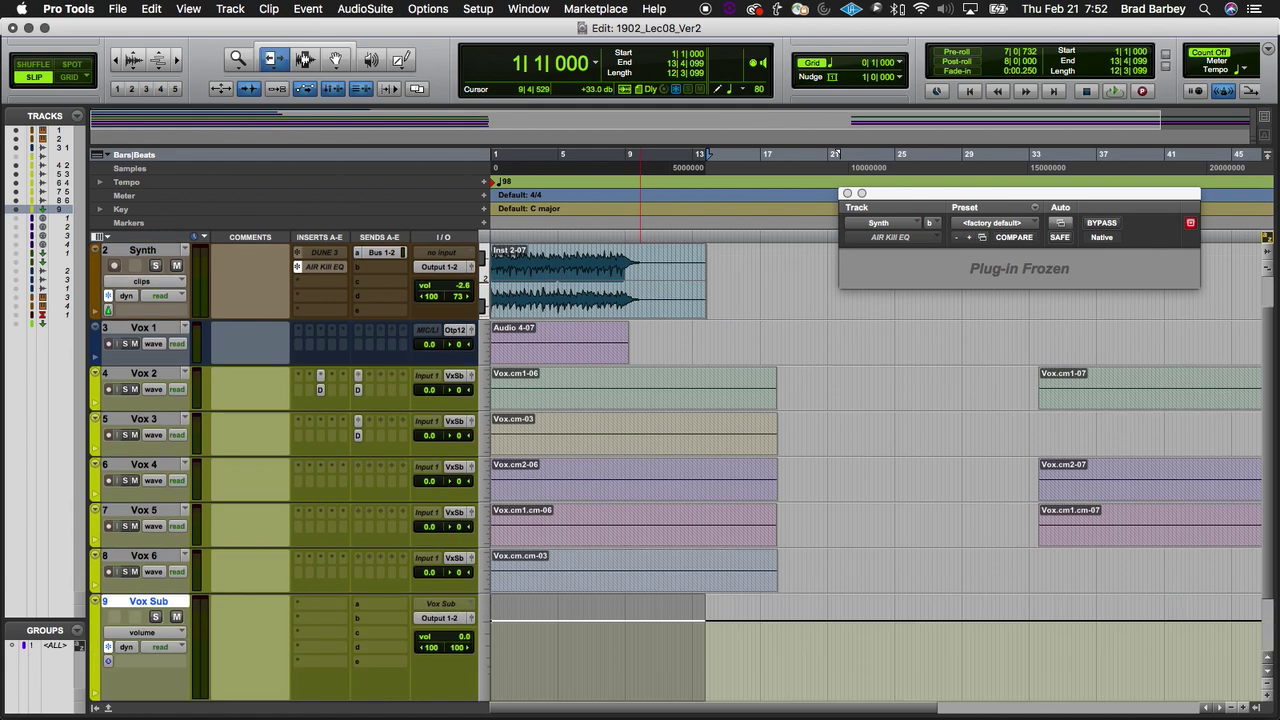
click(116, 645)
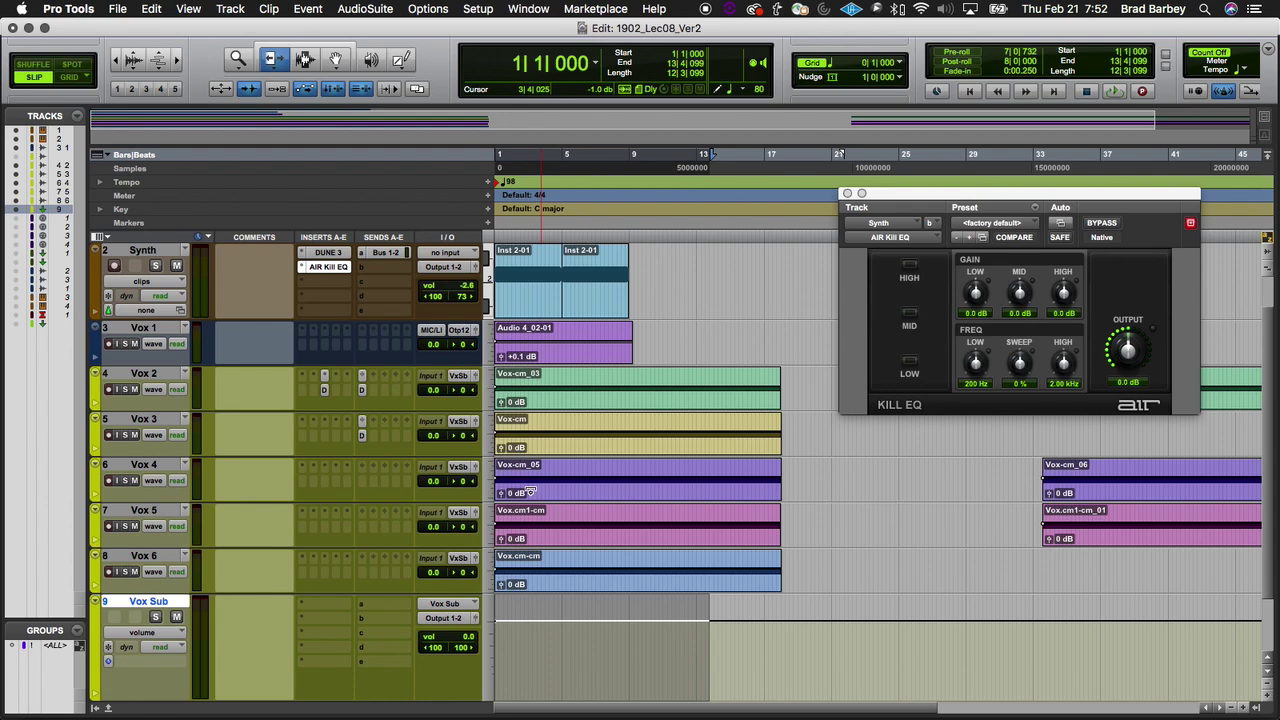
Step: Show the Mix window and select the tracks Vox 2 through Vox 6
key(super+Tab)
key(super+Tab)
key(super+equal)
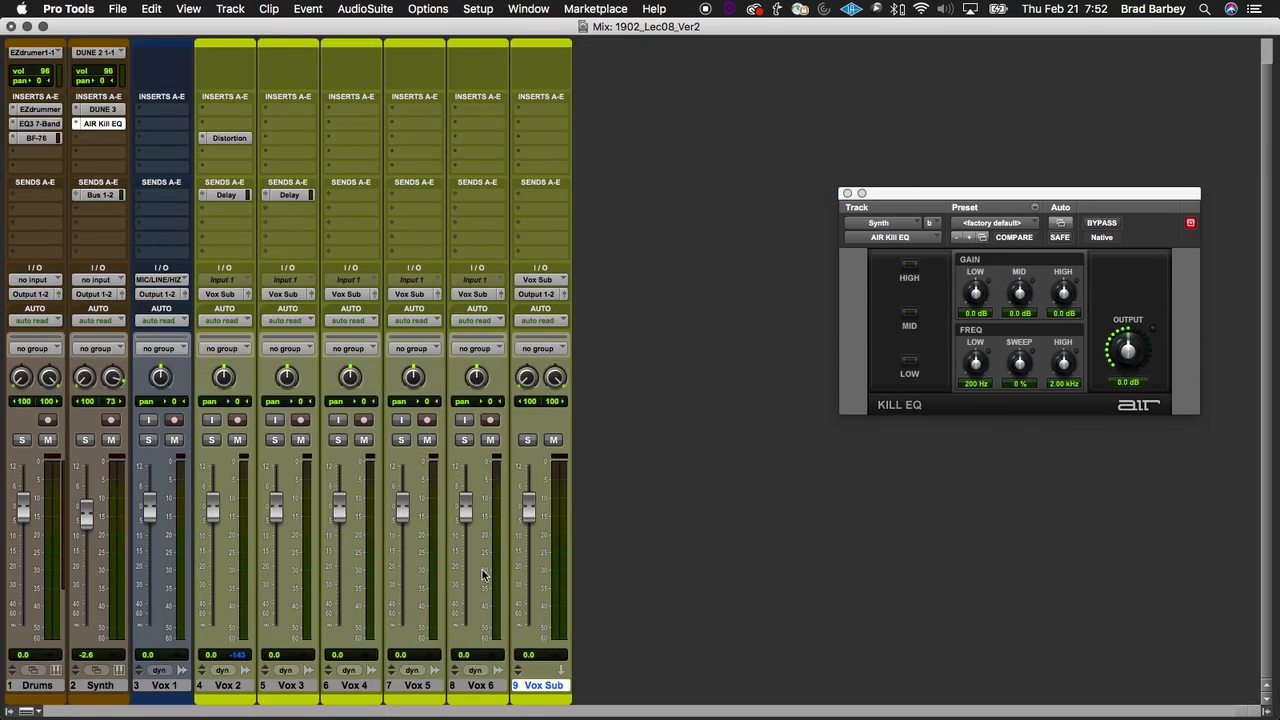
click(481, 685)
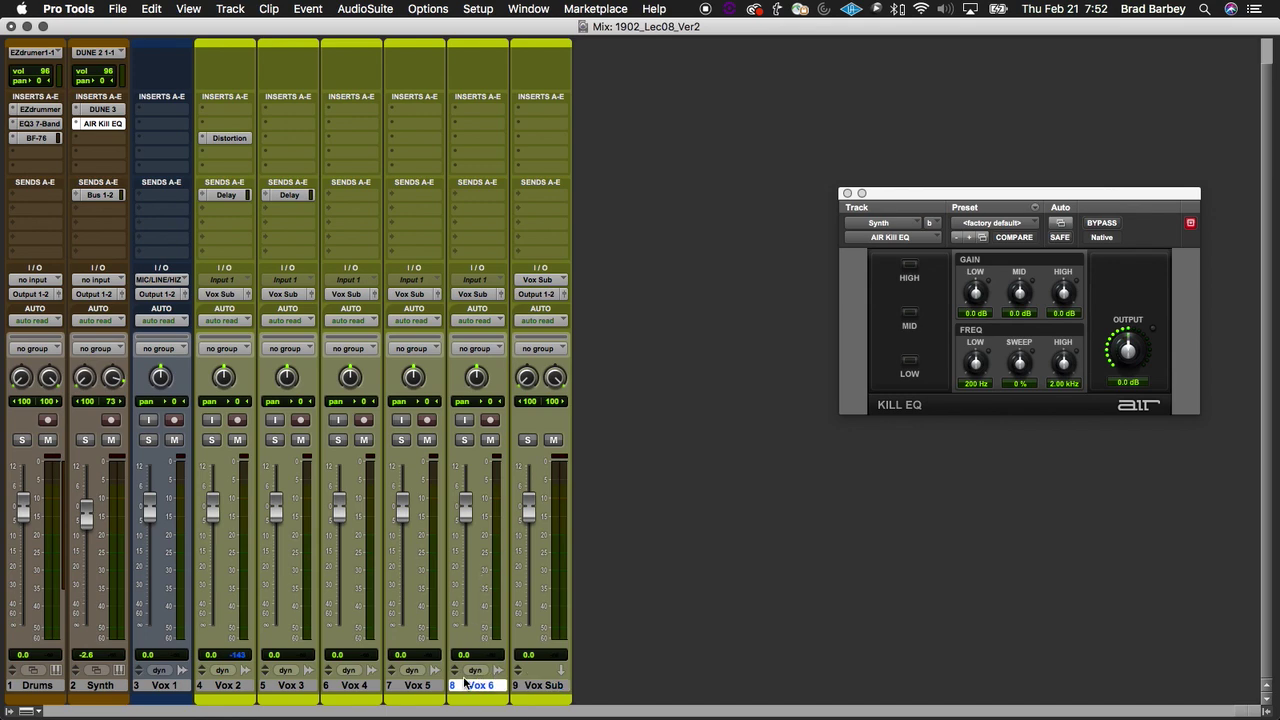
shift+click(238, 688)
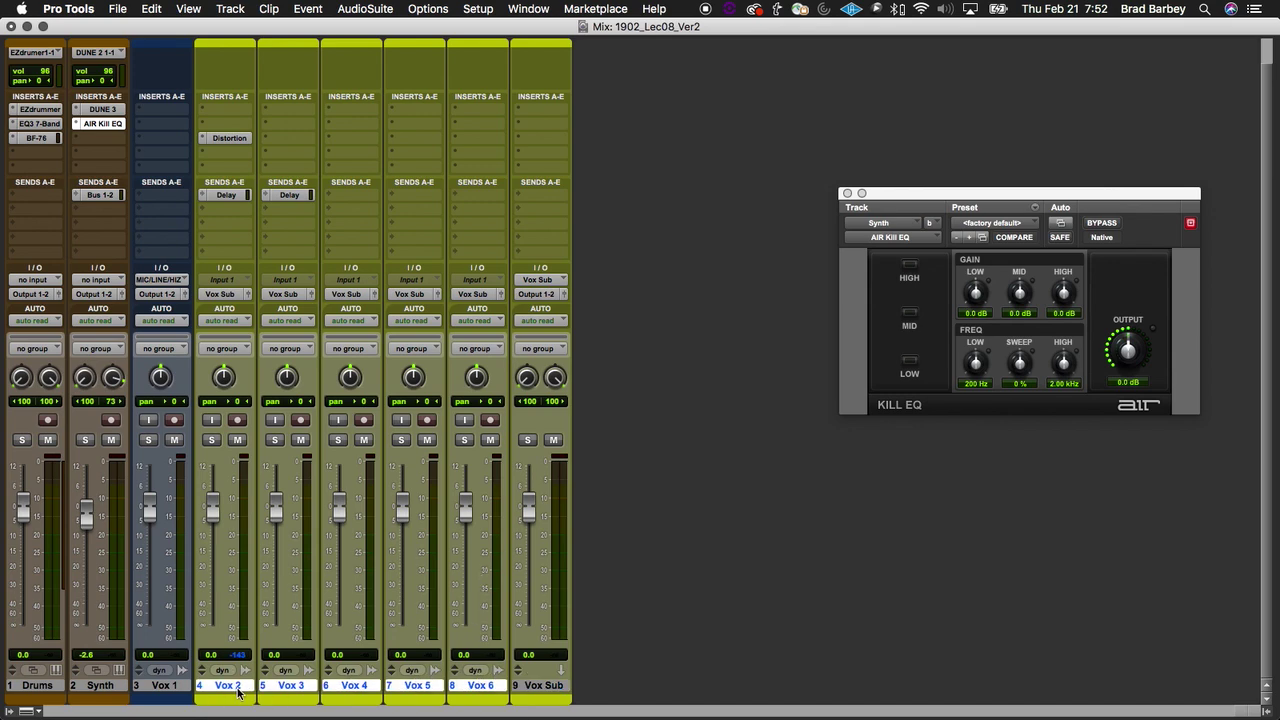
Step: Check the Vox 2 output and Vox Sub input assignments, and select only the Vox Sub track
click(243, 295)
key(Escape)
click(554, 280)
click(440, 279)
click(548, 686)
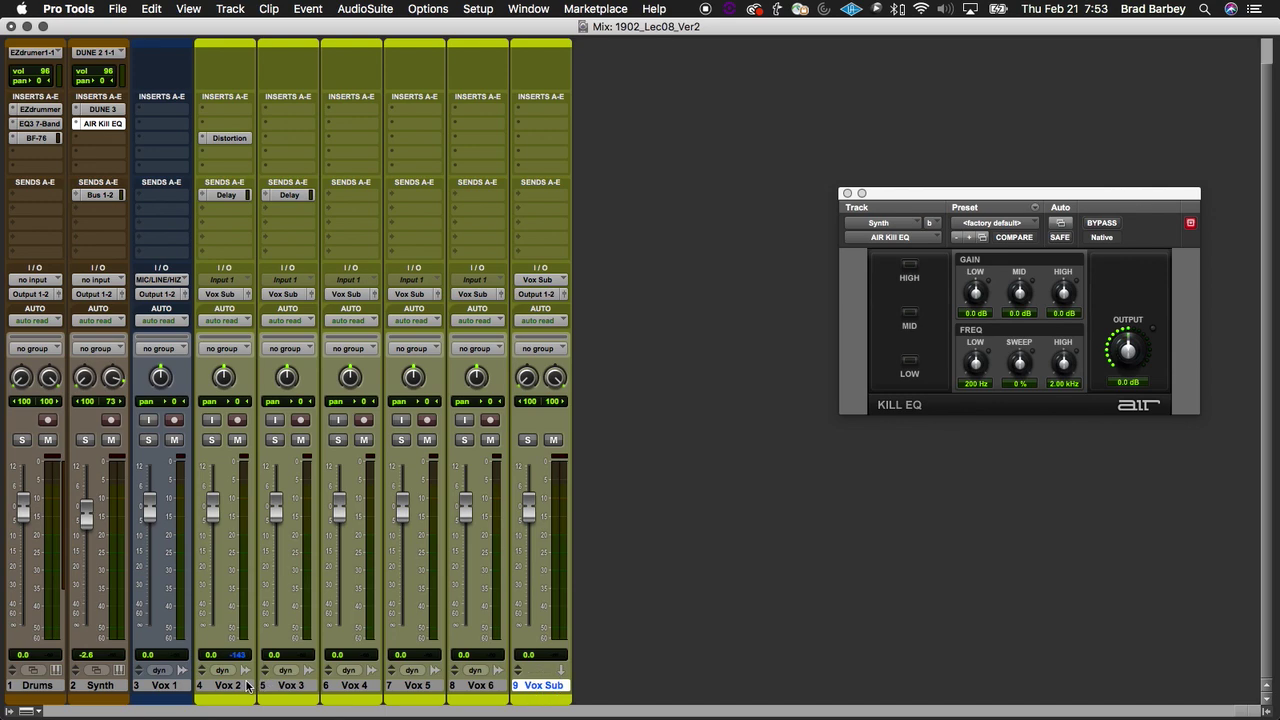
Step: Select all tracks from Drums to Vox Sub in the Mix window
shift+click(225, 688)
shift+click(40, 686)
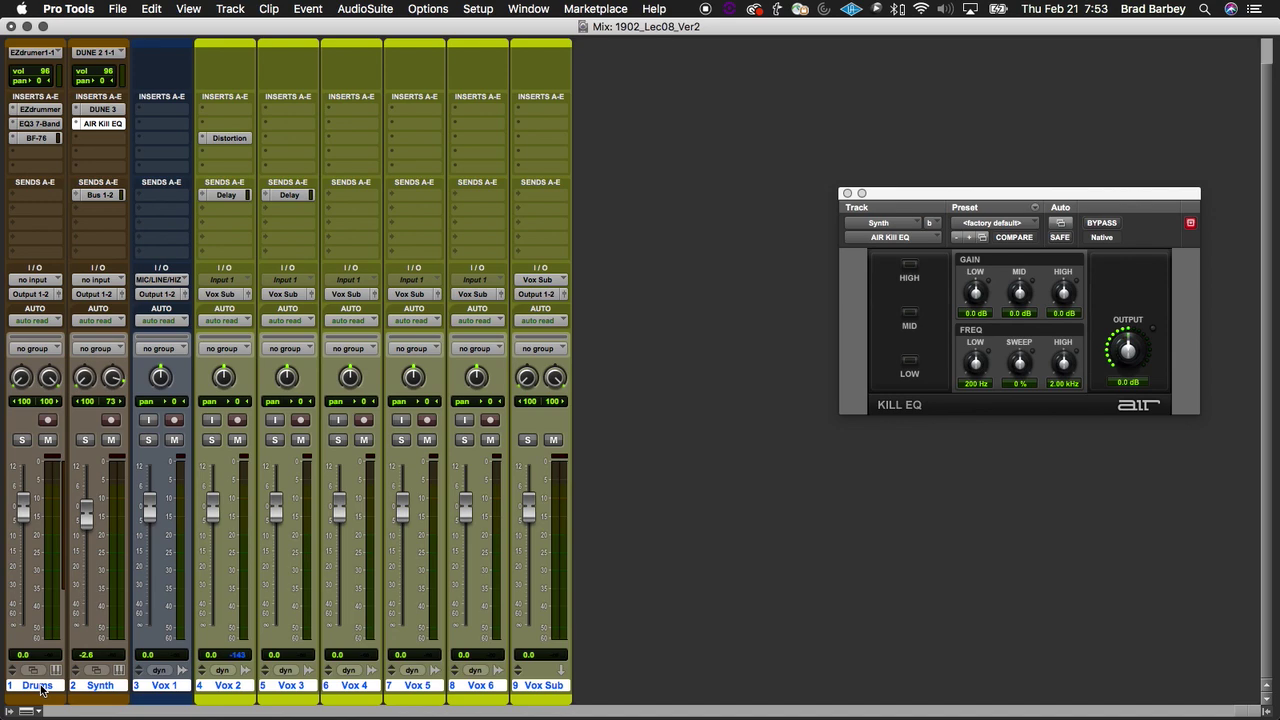
Step: Switch to Keynote, show slide 26, Bounce Track, and highlight its first paragraph about exporting and committing tracks
key(super+Tab)
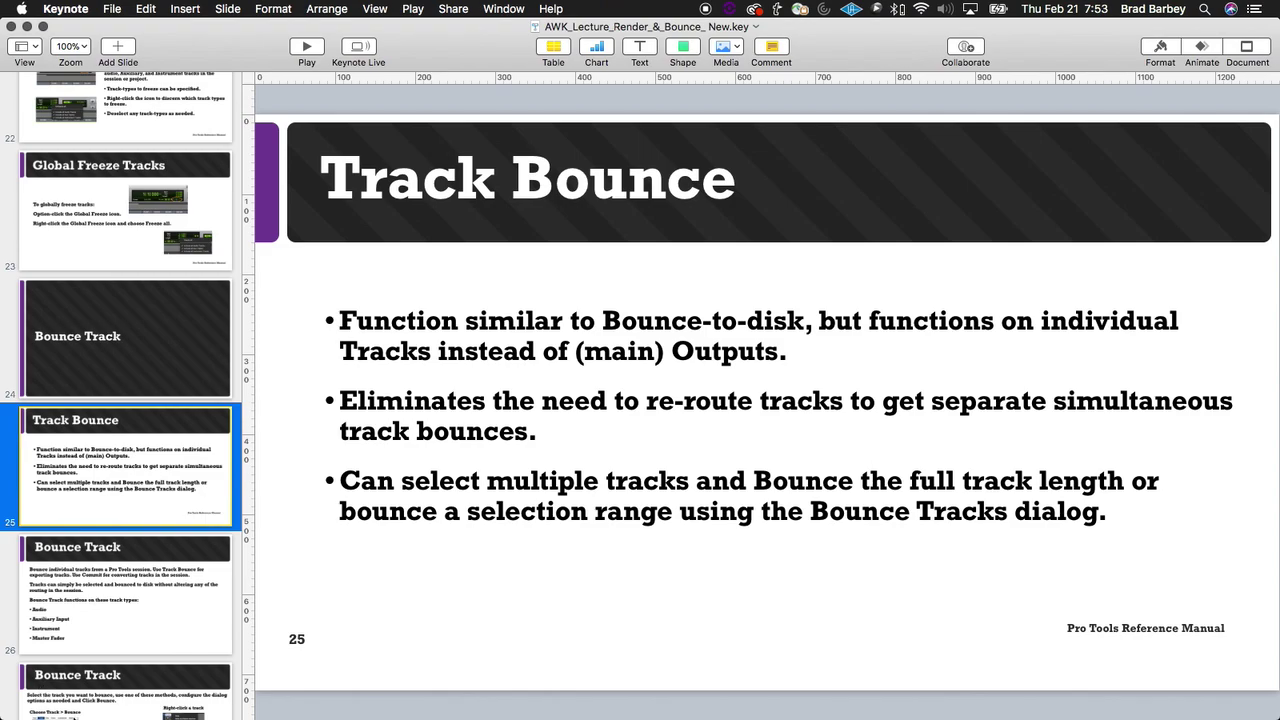
click(130, 557)
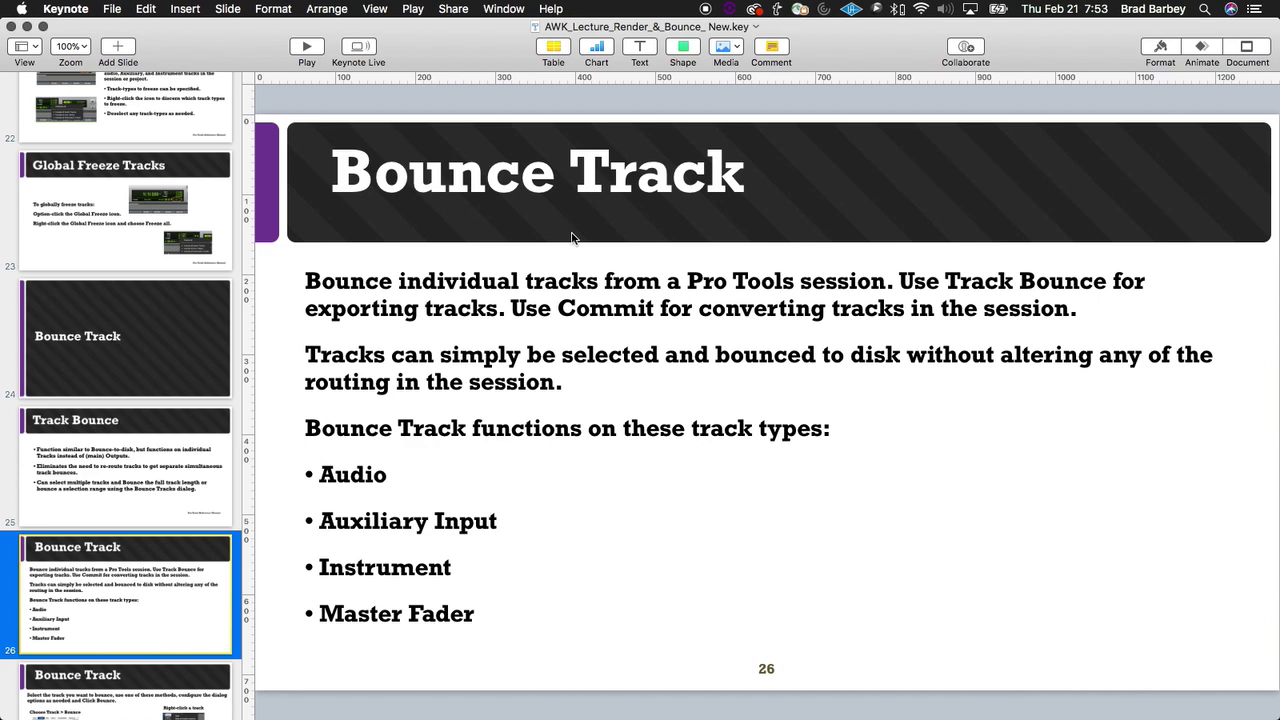
triple_click(563, 282)
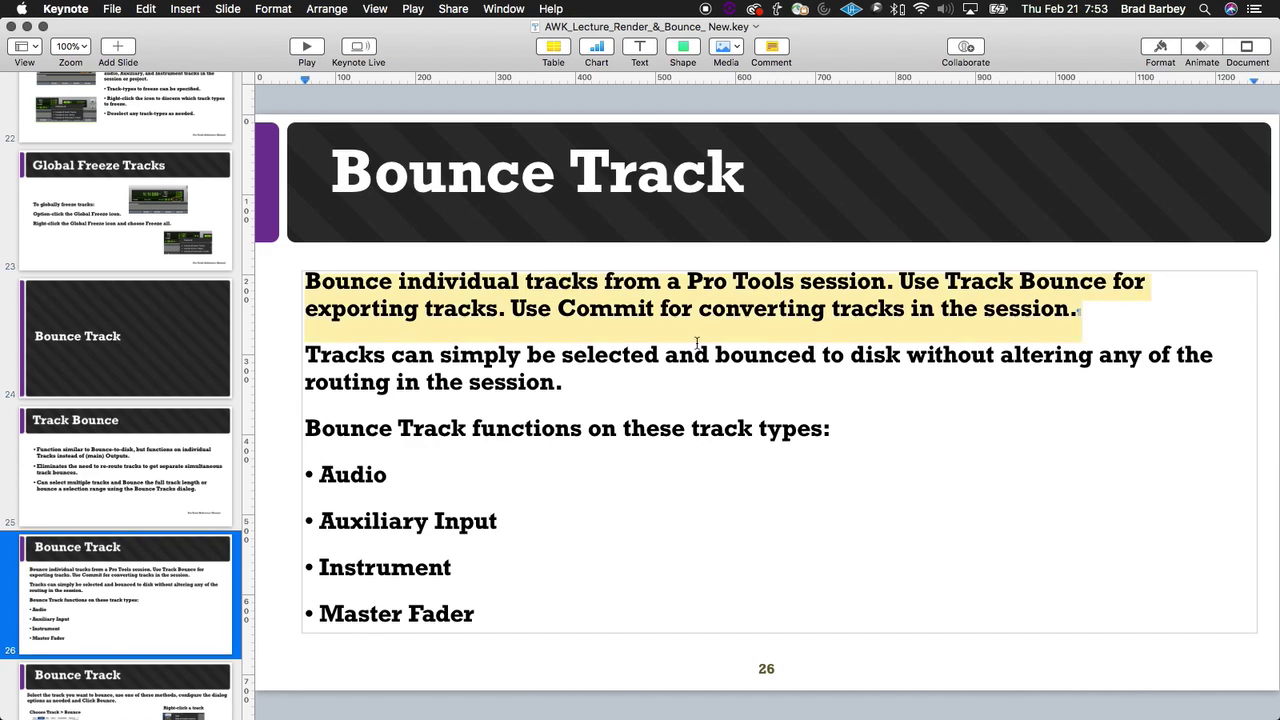
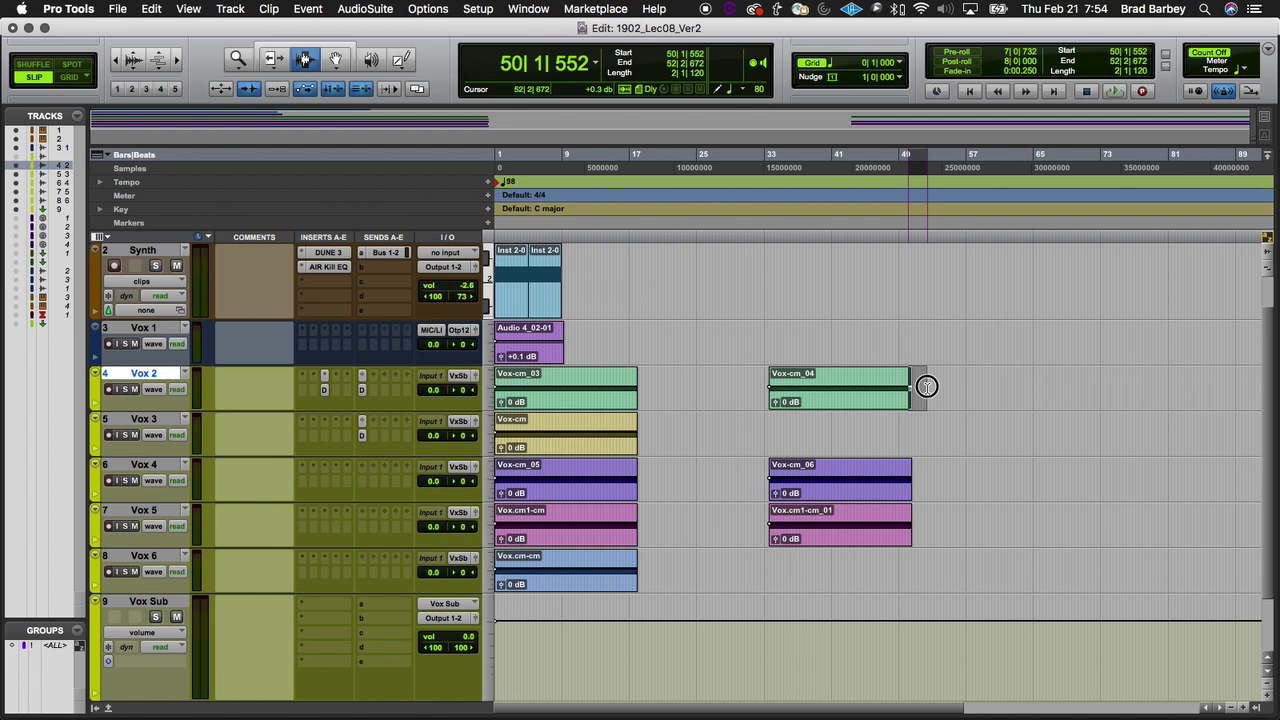
Step: Select a range across the end of the second Vox 2 clip, and place the edit cursor at 48|4|241 on the Synth track
drag(897, 386, 959, 385)
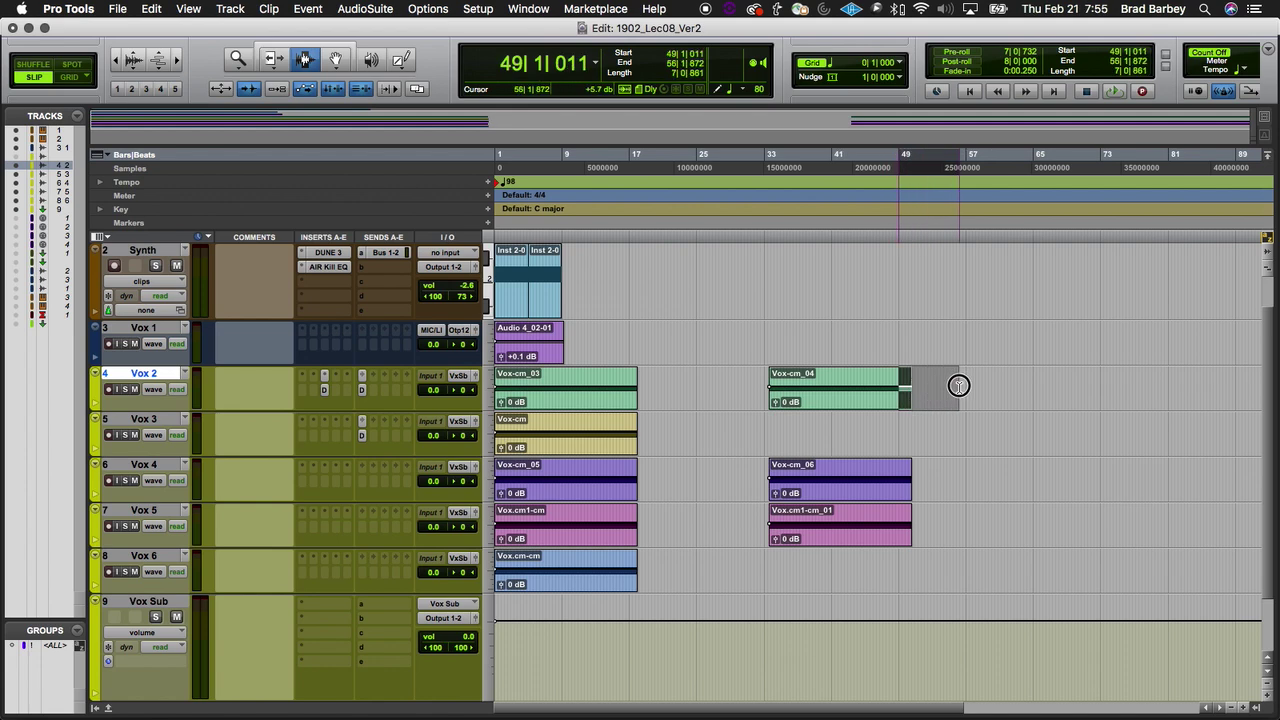
click(898, 377)
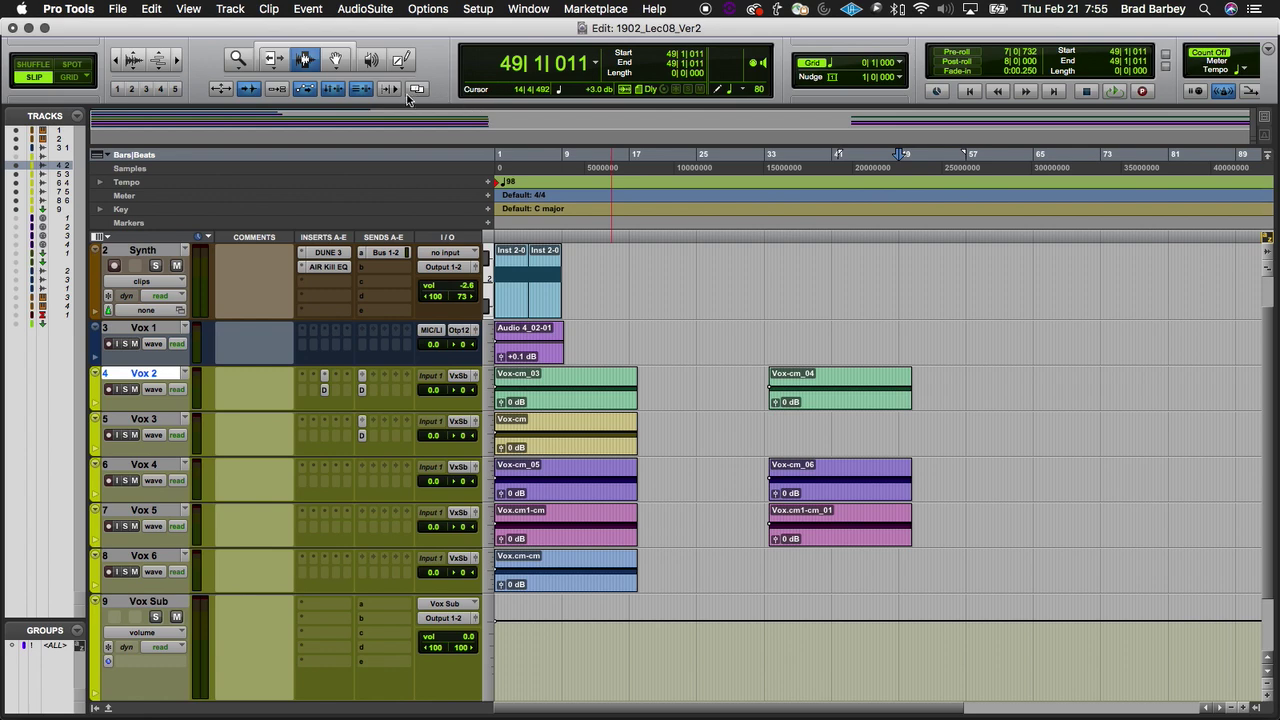
click(919, 375)
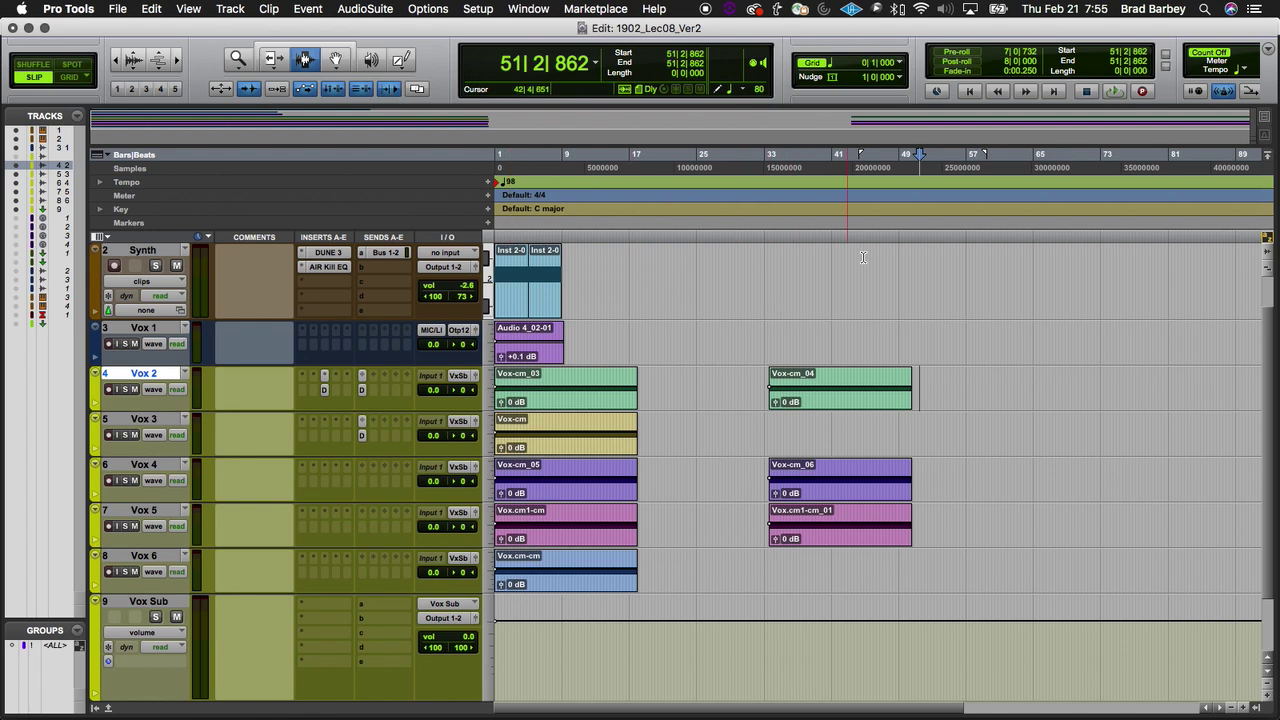
click(897, 301)
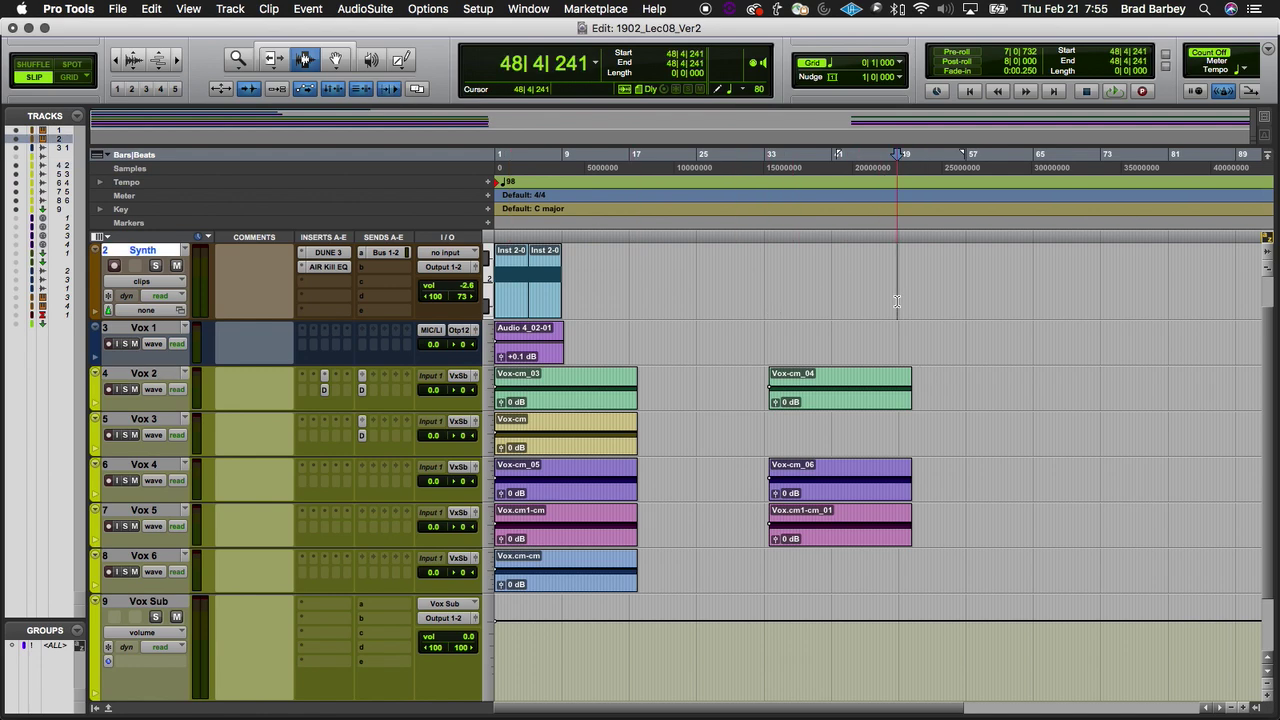
Step: Mute all tracks and play from just before the end of the second vocal clips to about bar 53
key(space)
key(space)
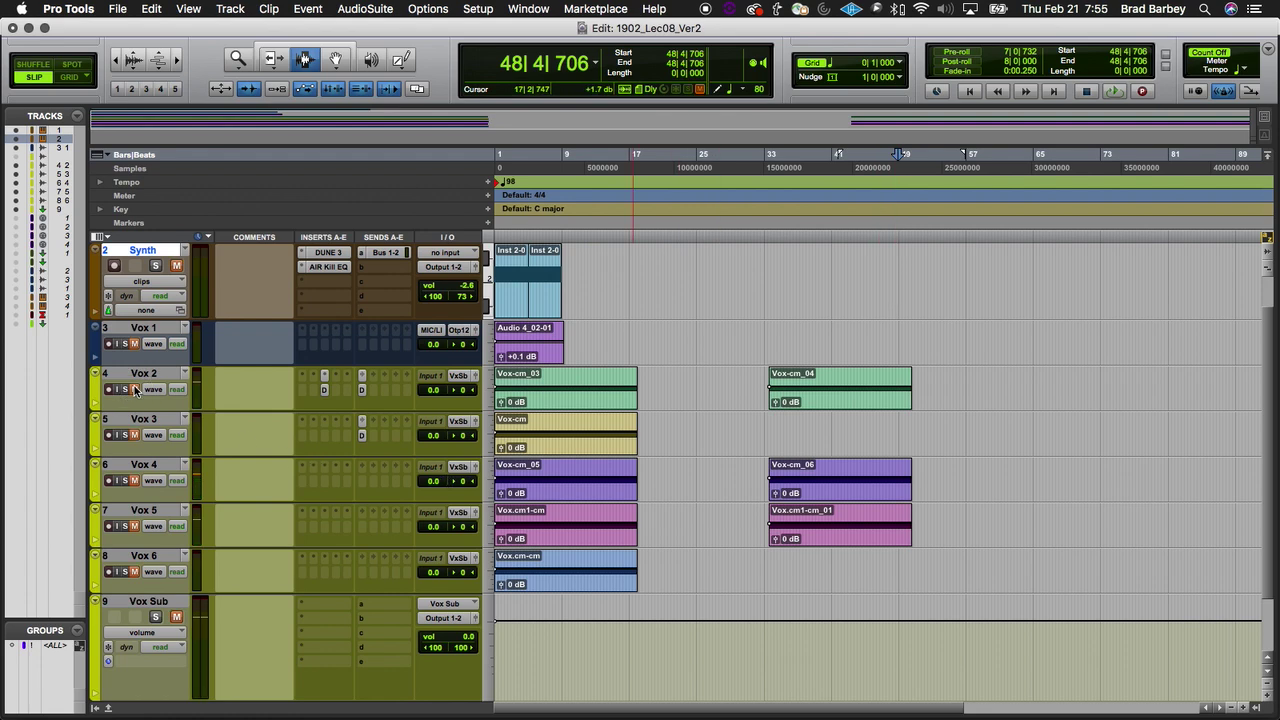
key(space)
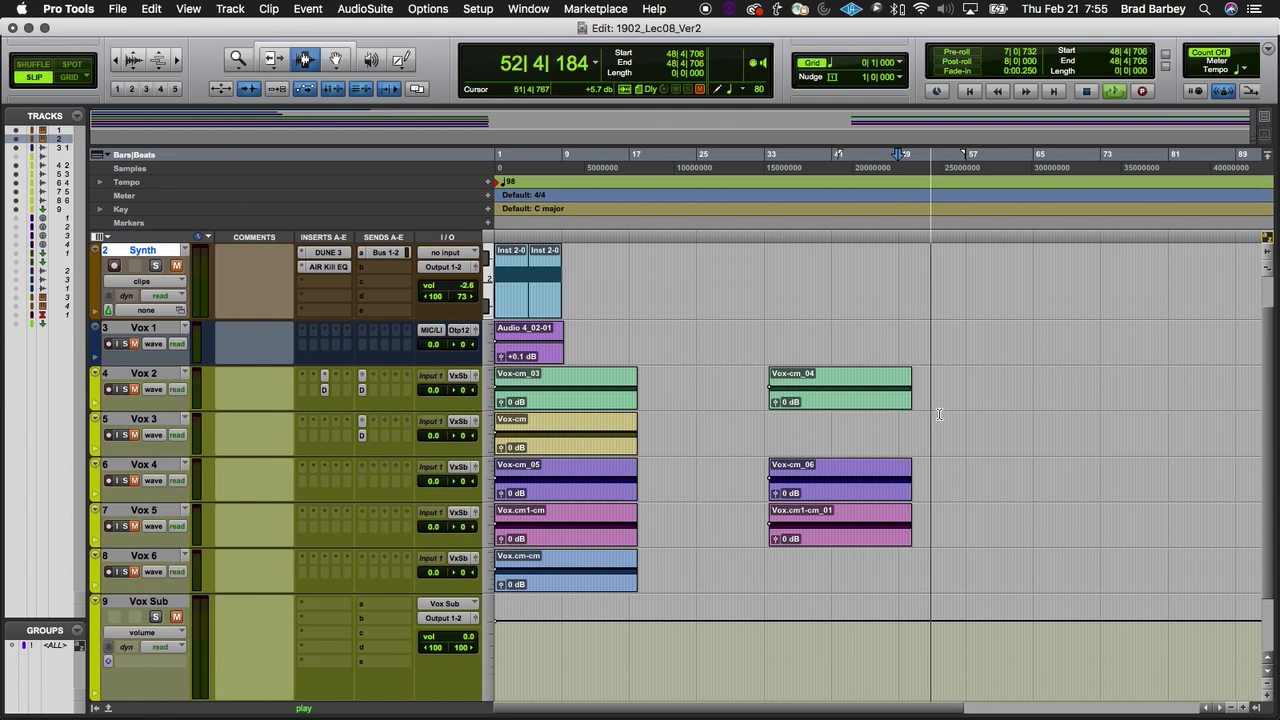
key(space)
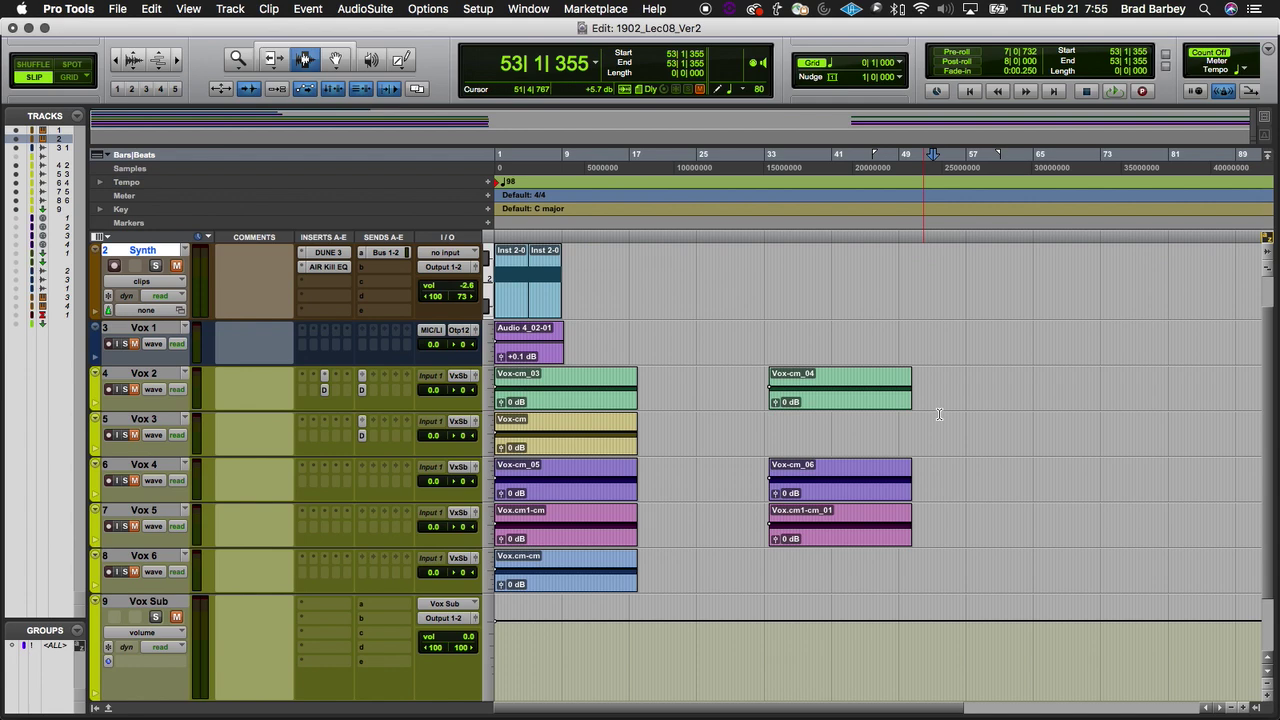
Step: Replay the passage from 48|4|241 on the Synth track to just past the clips' end, stopping at 52|3|588
click(898, 262)
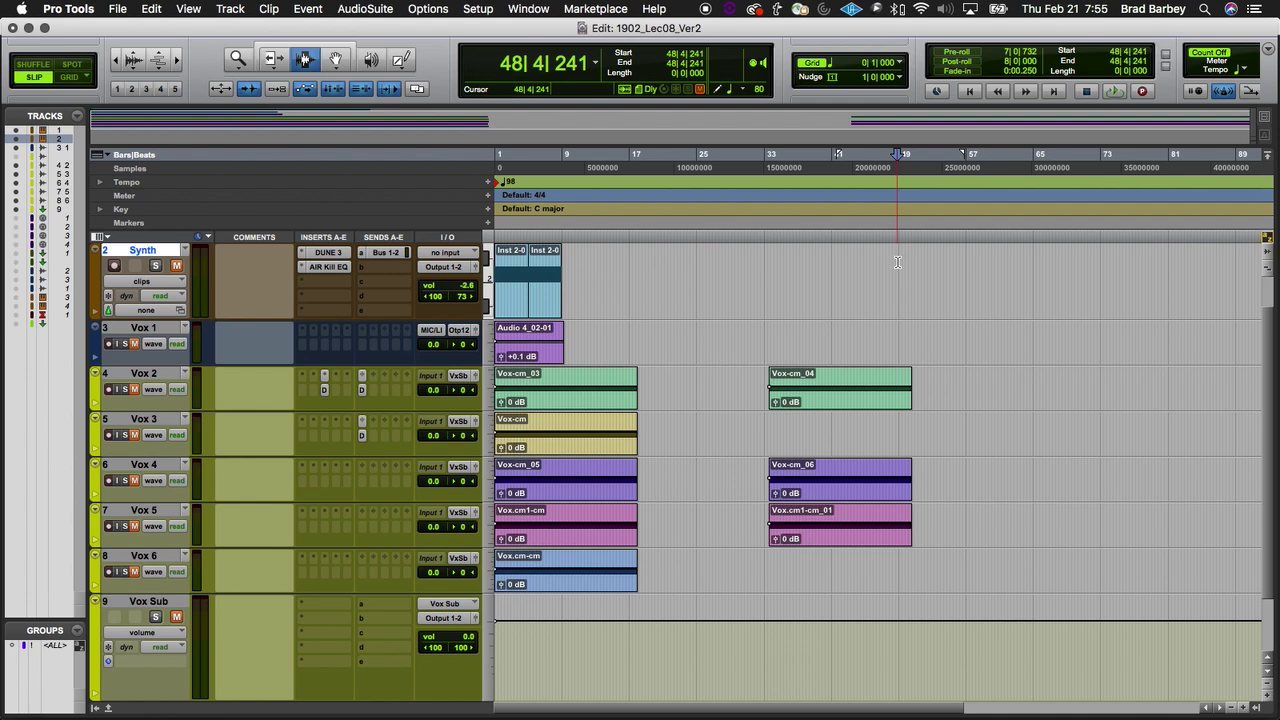
key(space)
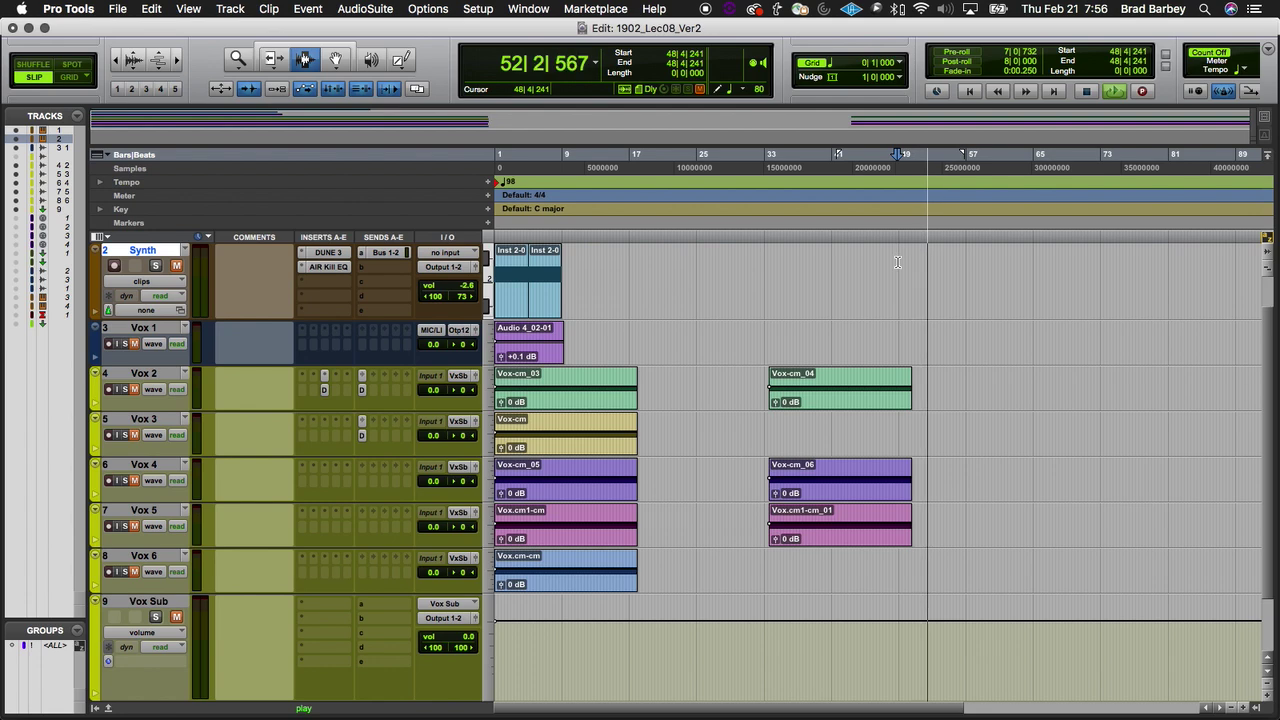
key(space)
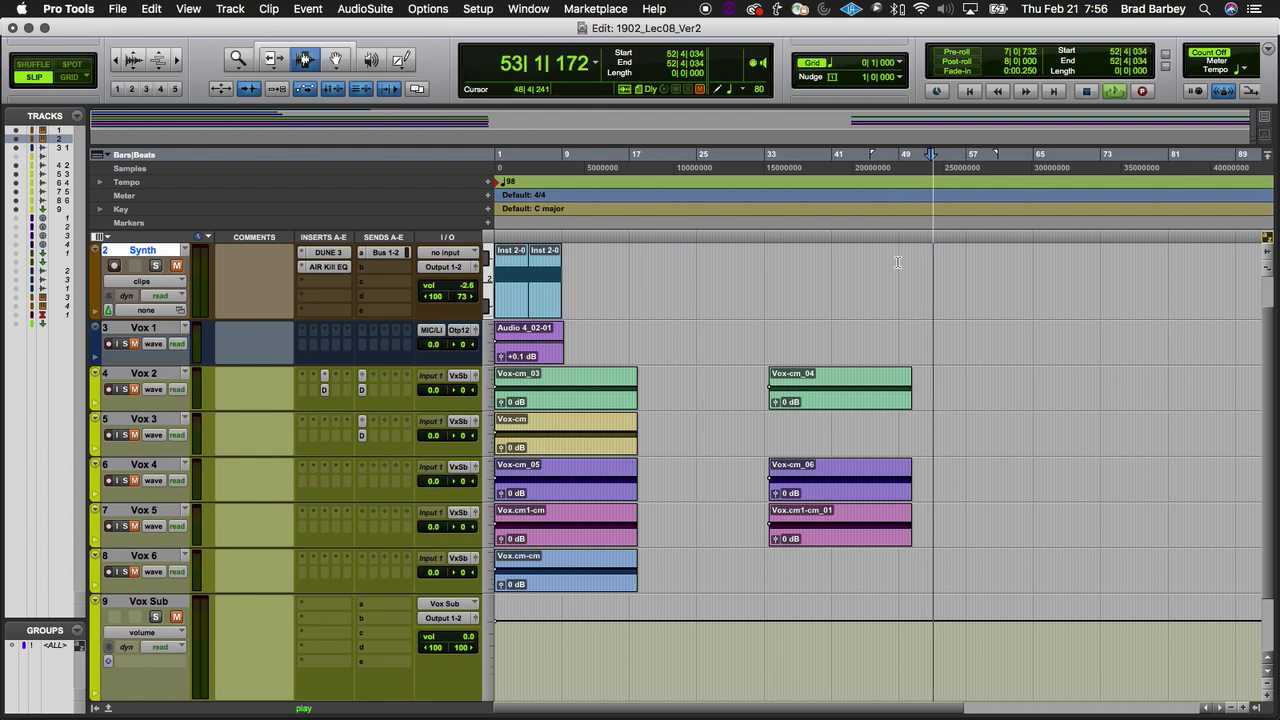
key(space)
click(897, 262)
key(space)
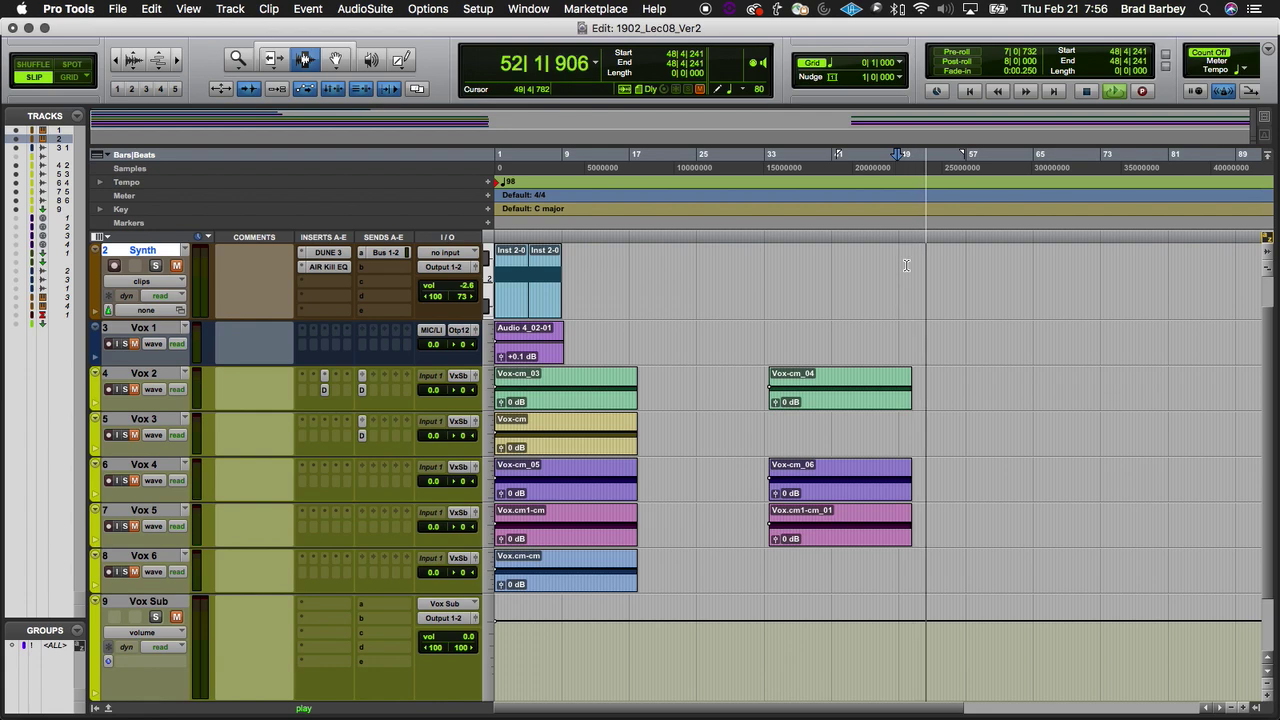
key(space)
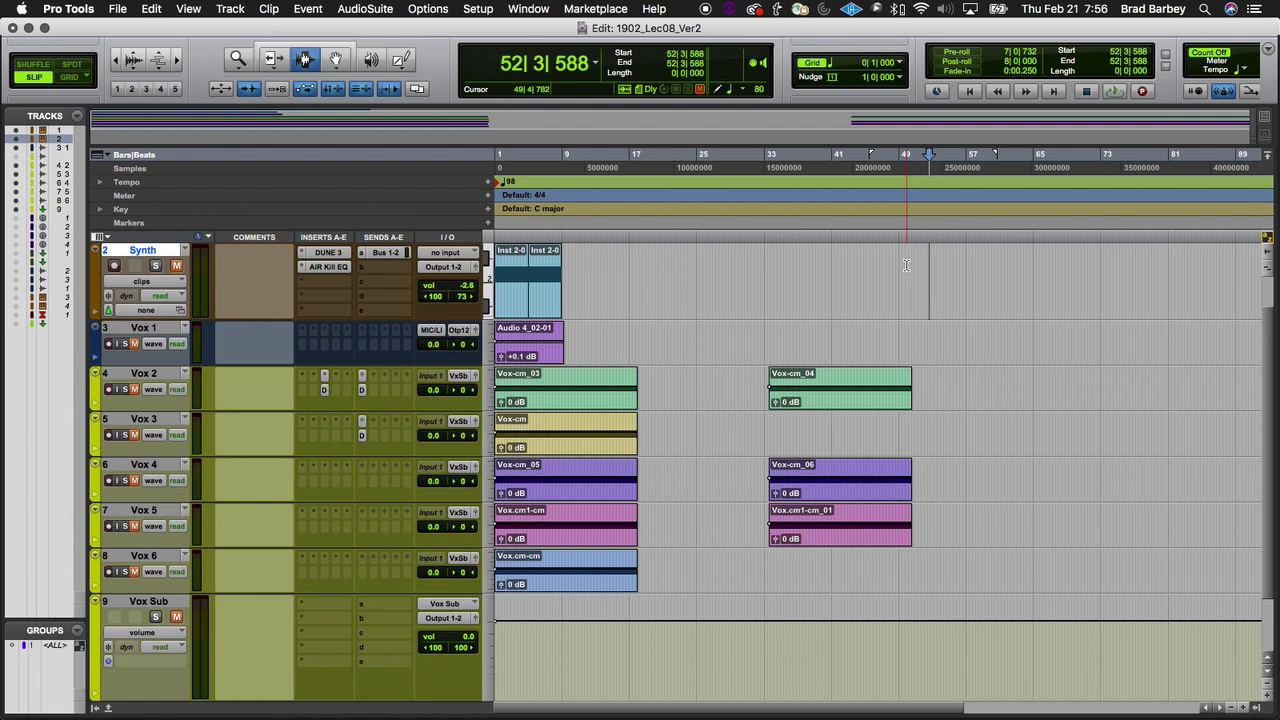
Step: Turn off Insertion Follows Playback and extend the Synth track selection from the cursor back to the session start
click(394, 92)
key(shift+Return)
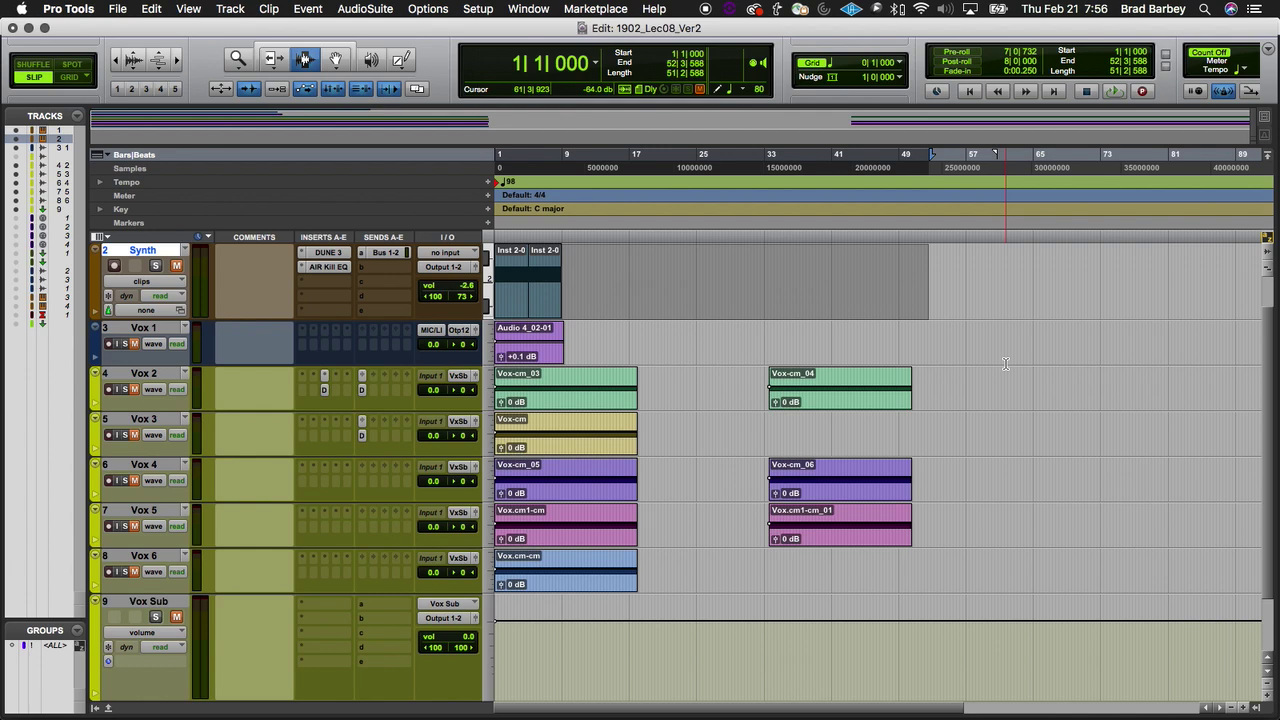
Step: Open the Bounce to Disk settings and set the bit depth to 16 Bit and the sample rate to 44.1 kHz
click(117, 9)
mouse_move(145, 239)
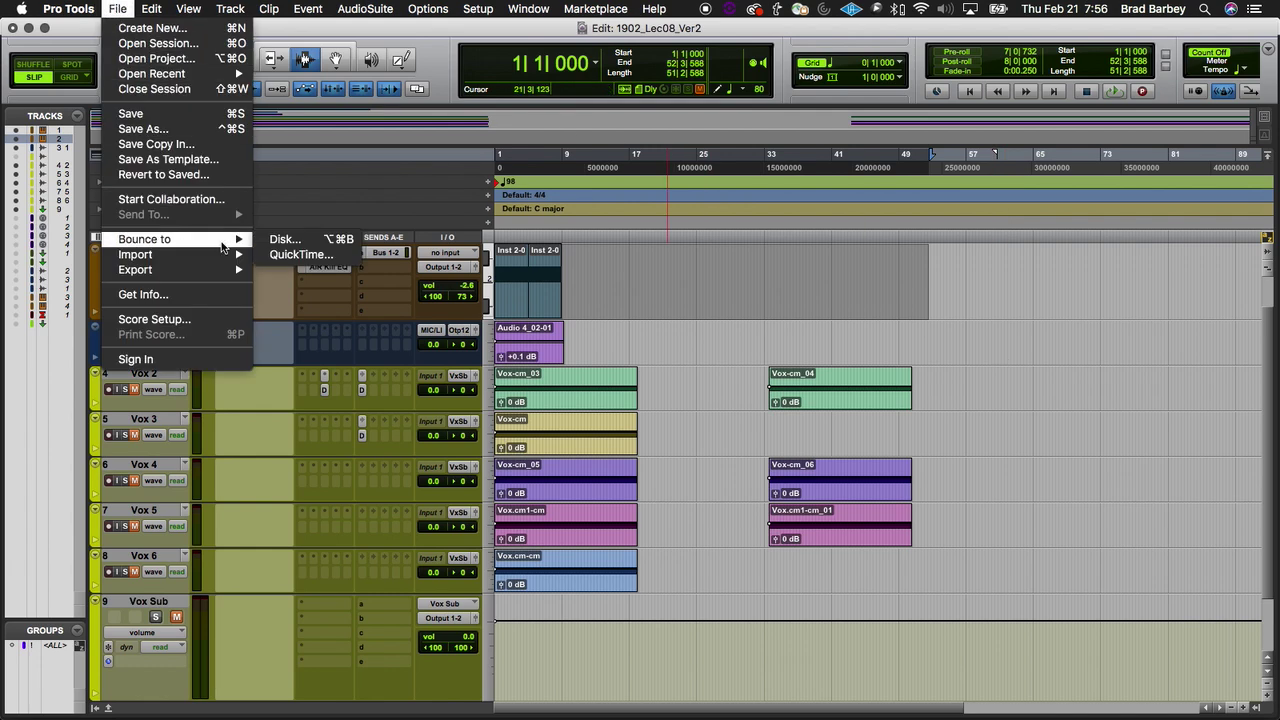
click(275, 240)
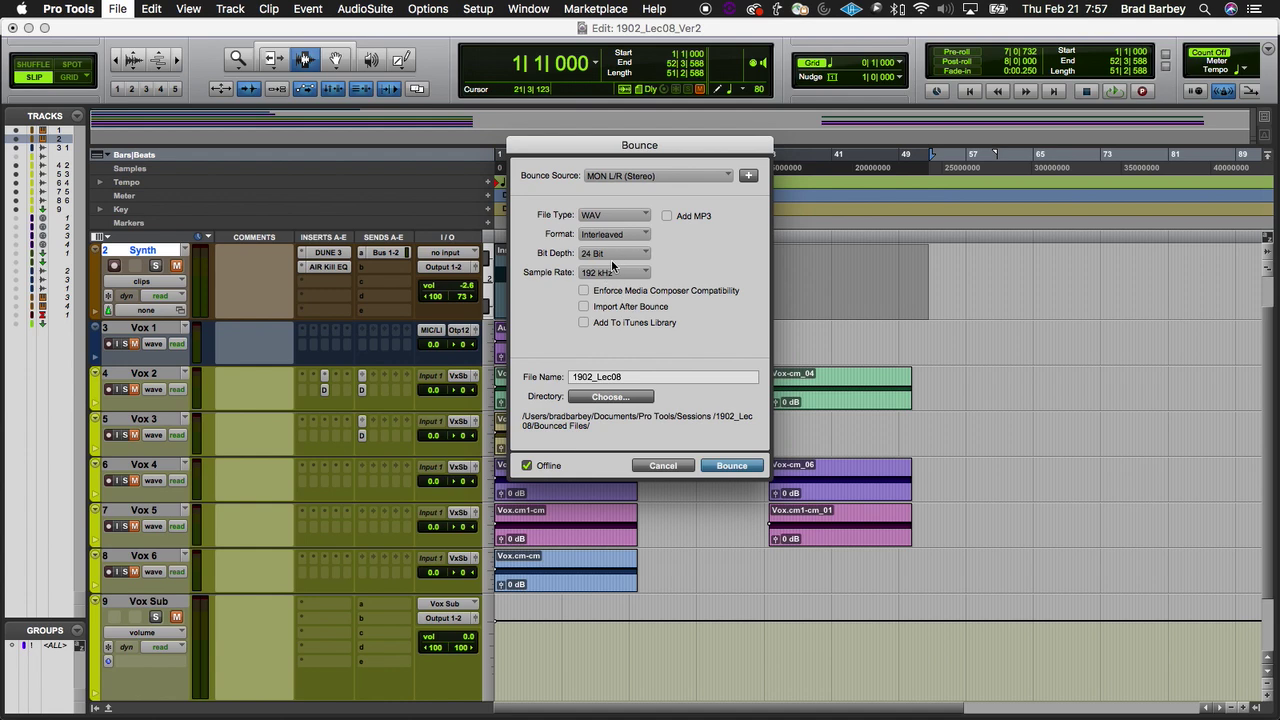
click(613, 254)
click(612, 255)
click(609, 272)
click(622, 208)
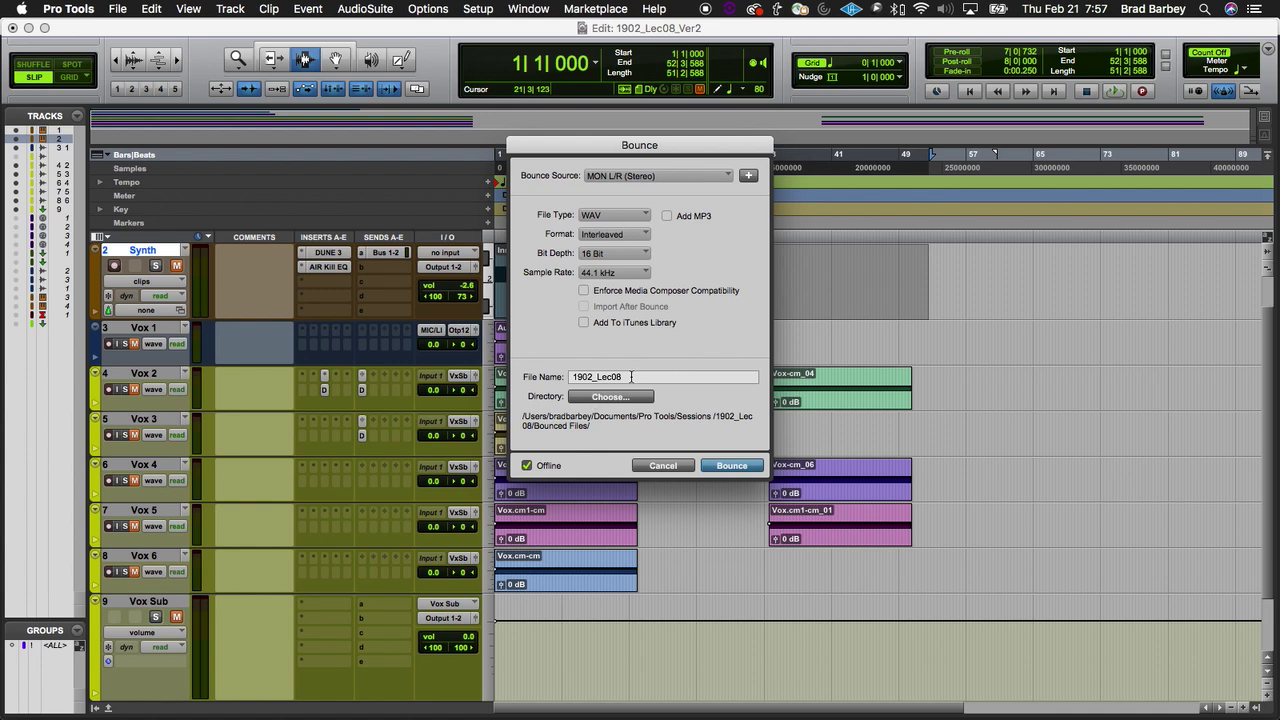
Step: Set the bounce file name to 1902 Final Countdown Remix
drag(631, 376, 563, 376)
key(BackSpace)
text(1902)
text( Final)
text( COunro)
key(BackSpace)
key(BackSpace)
key(BackSpace)
key(BackSpace)
key(BackSpace)
text(oun)
text(tdwo)
key(BackSpace)
key(BackSpace)
text(own Remix)
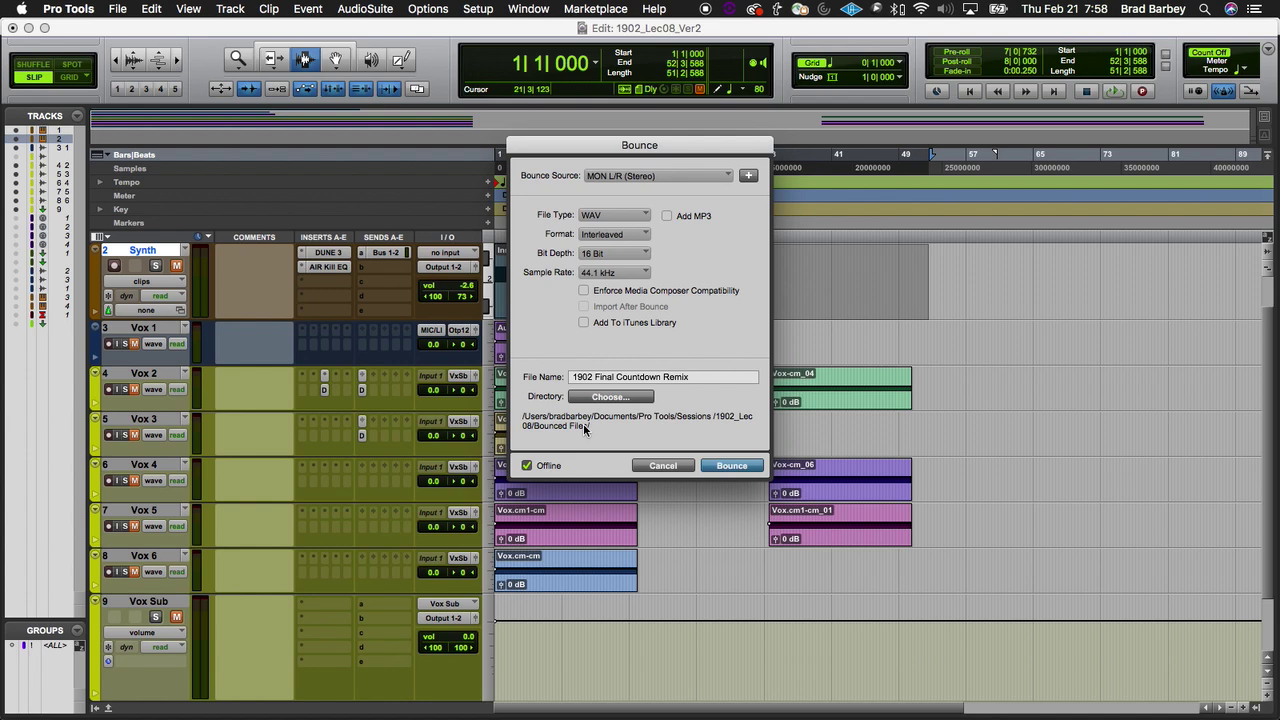
click(600, 398)
click(632, 398)
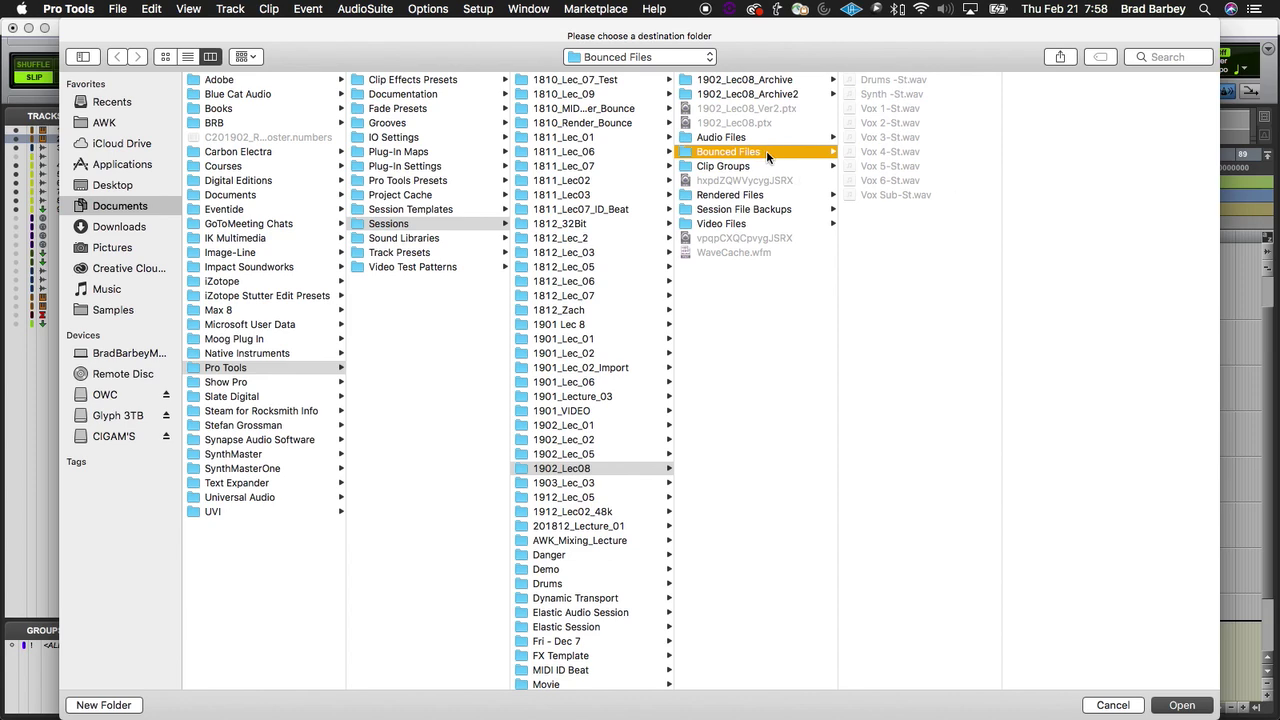
click(1112, 706)
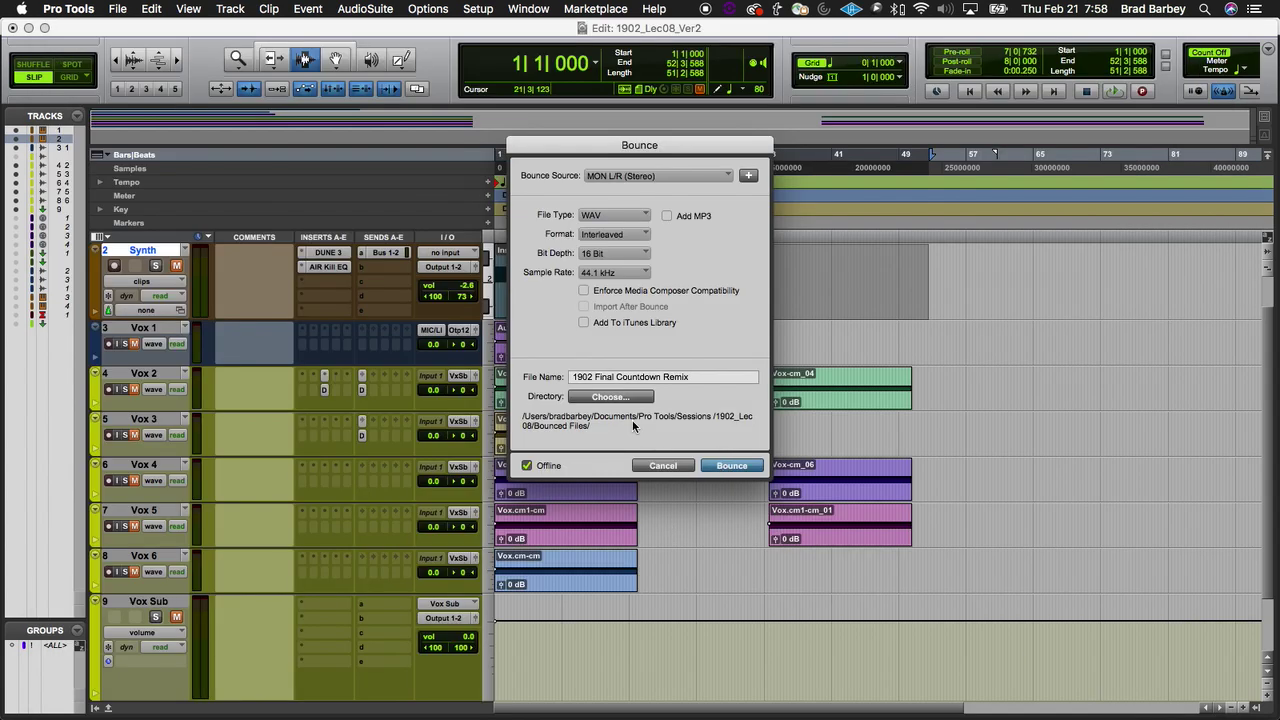
Step: Create a Final Mixes folder inside the session's Bounced Files folder and choose it as the bounce destination
click(612, 397)
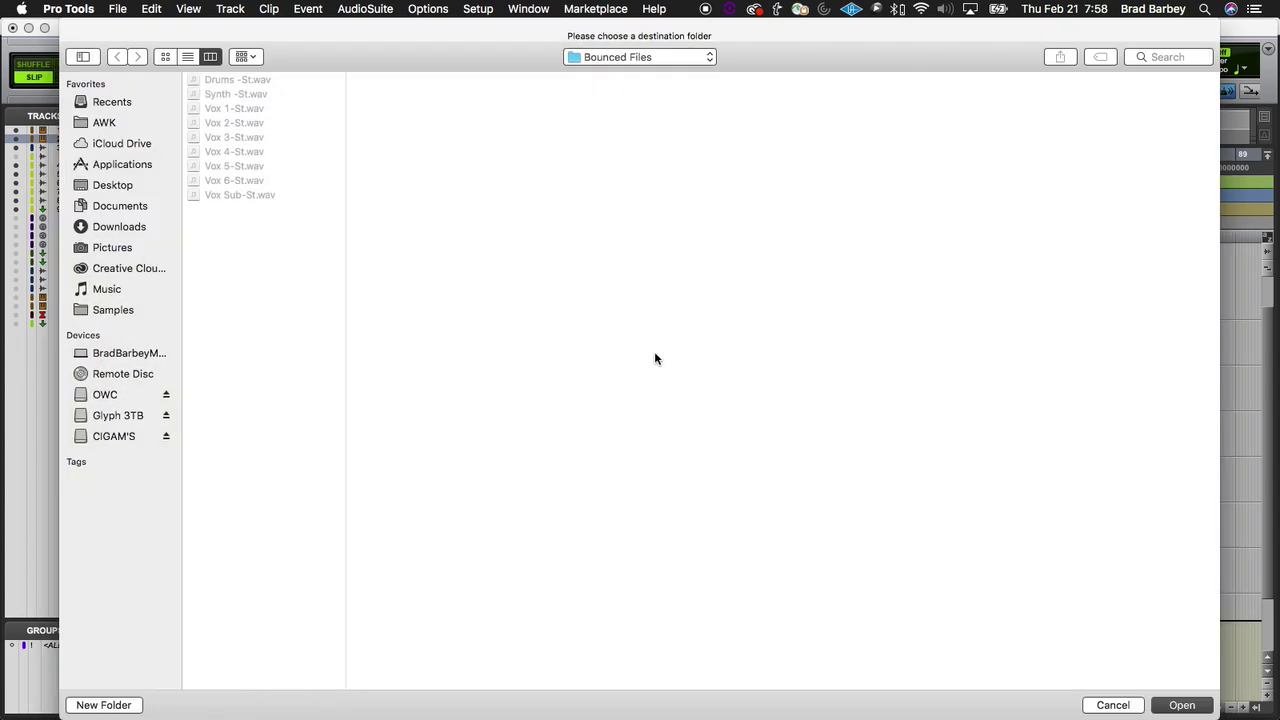
click(624, 58)
click(616, 66)
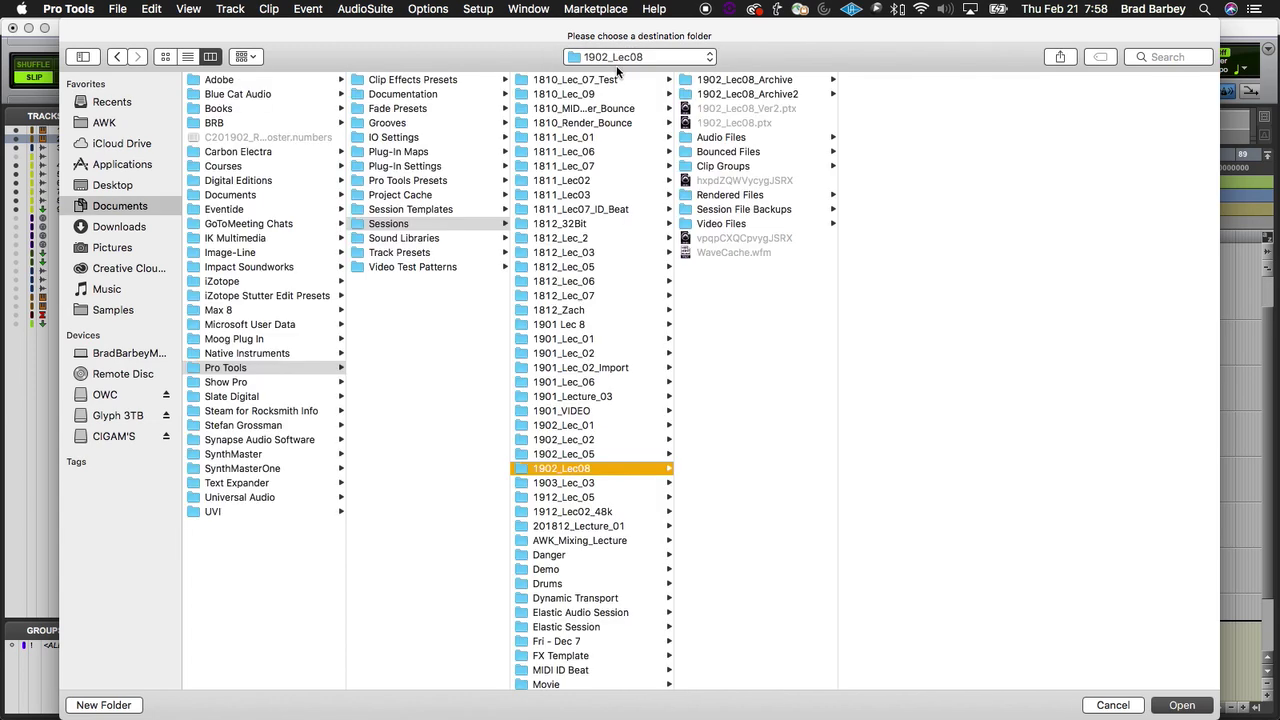
click(791, 154)
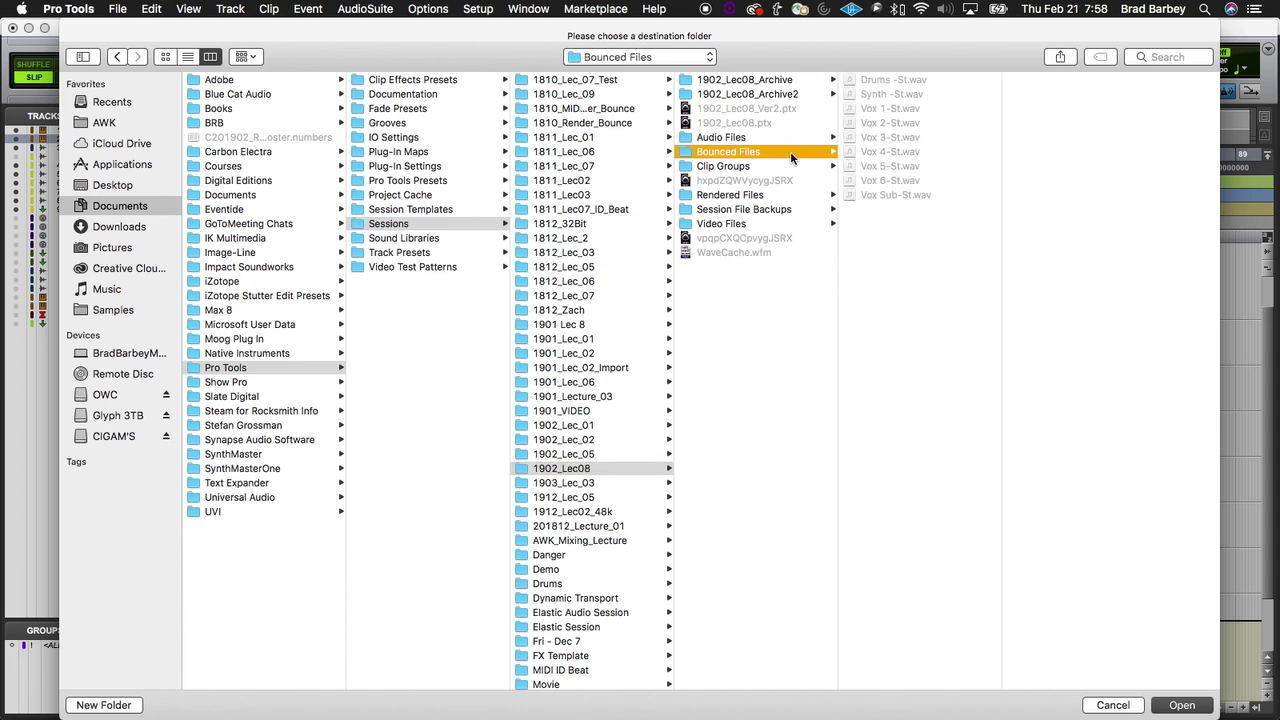
key(super+shift+n)
text(Final )
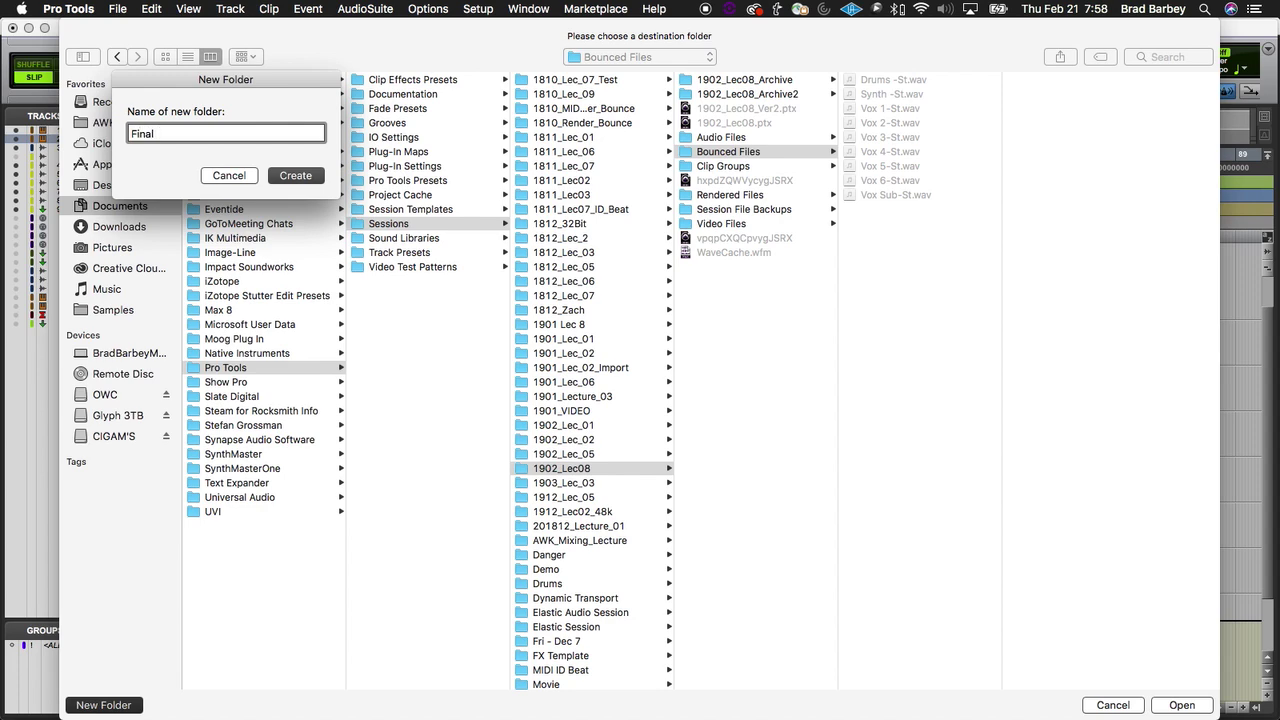
text(Mixes)
key(Return)
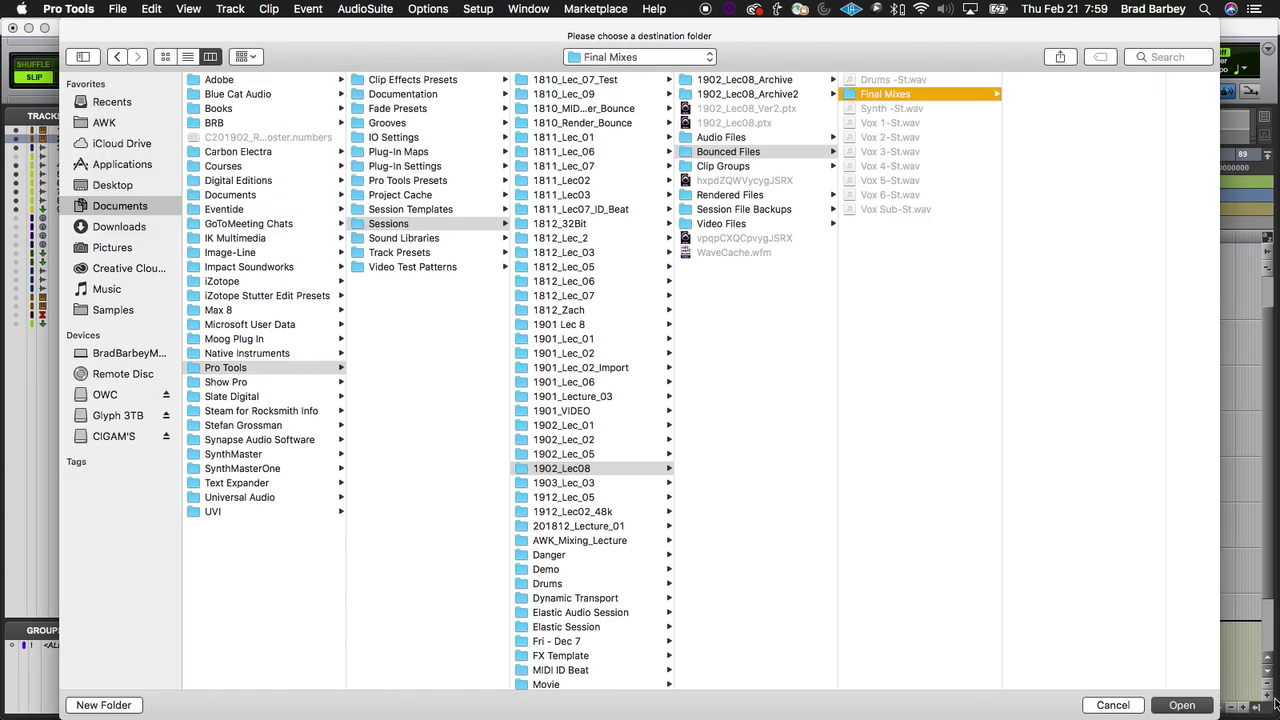
click(1203, 706)
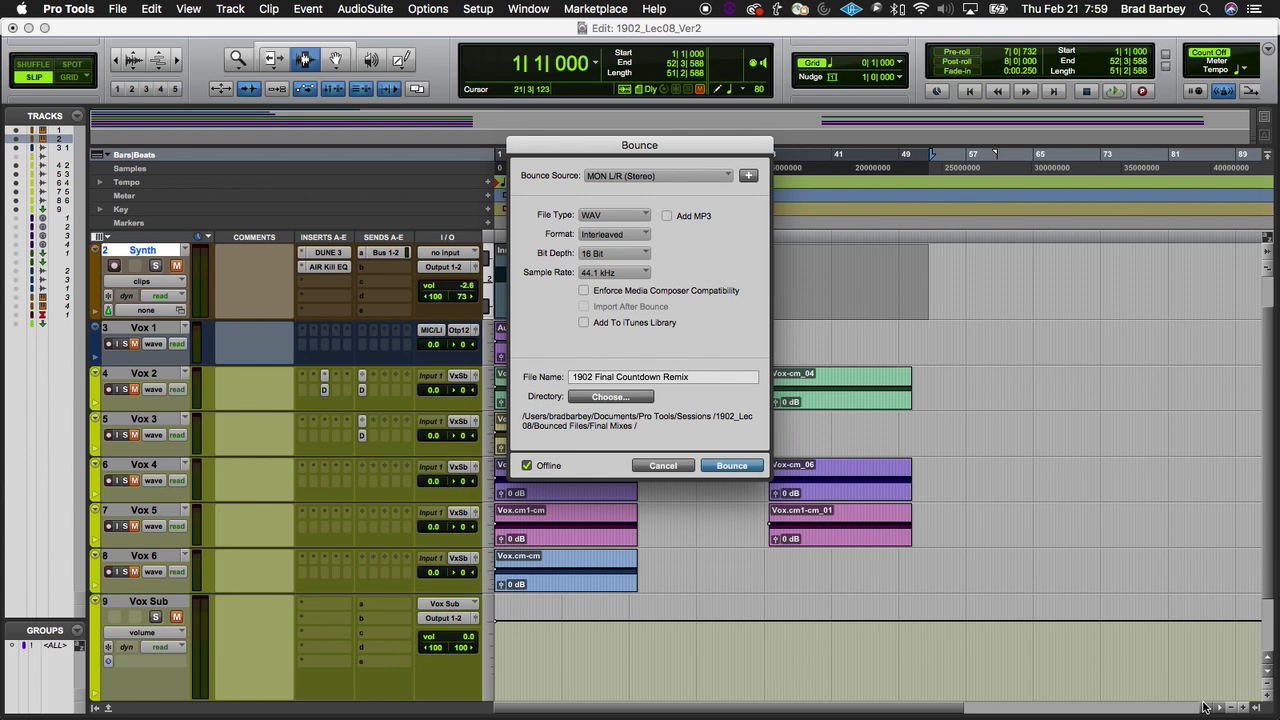
Step: Start the offline bounce and cancel it while it is running
key(F11)
key(F11)
click(745, 467)
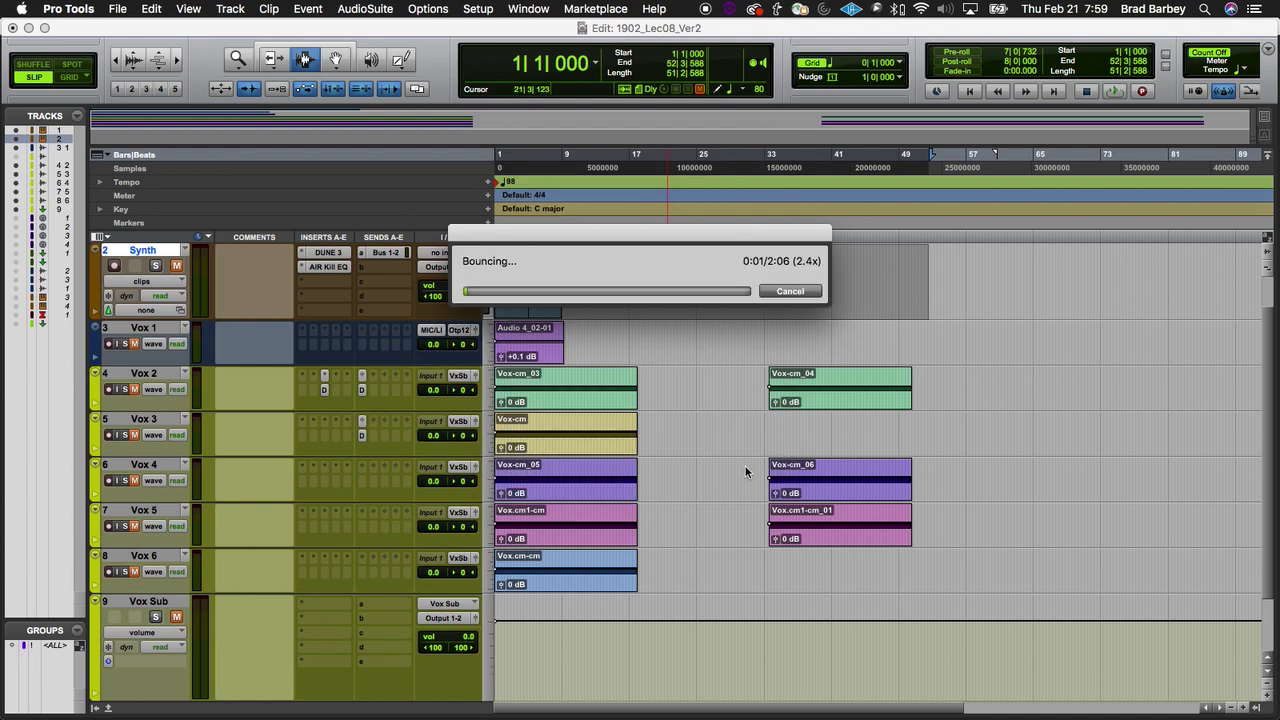
click(790, 292)
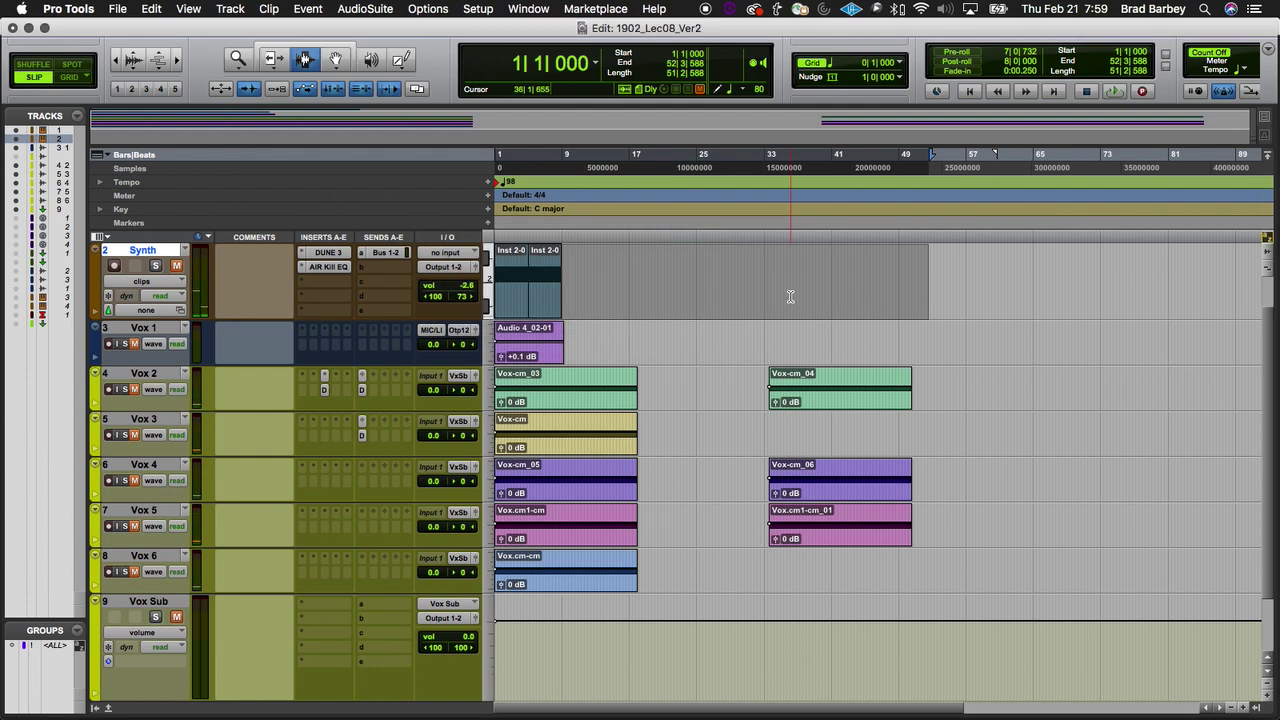
Step: Switch to Keynote, show slide 30, Bounce to Disk, and highlight the line about rendering an entire or partial mix
key(cmd+Tab)
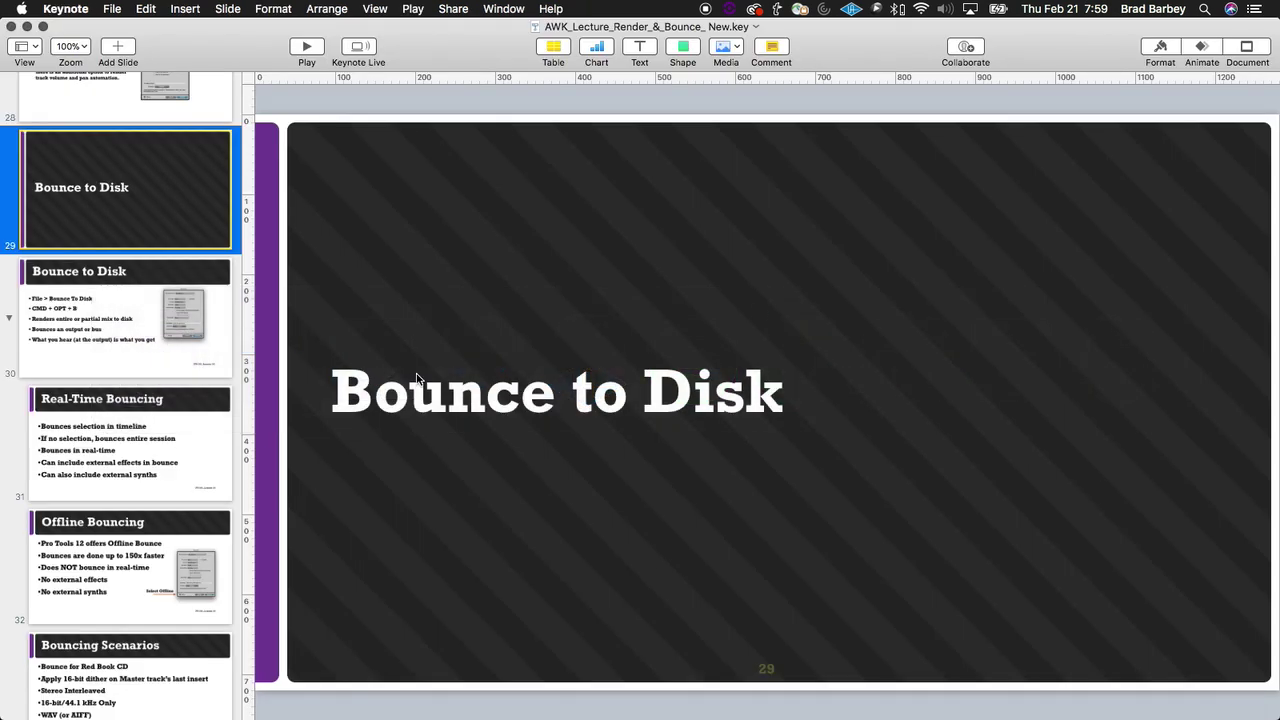
click(157, 317)
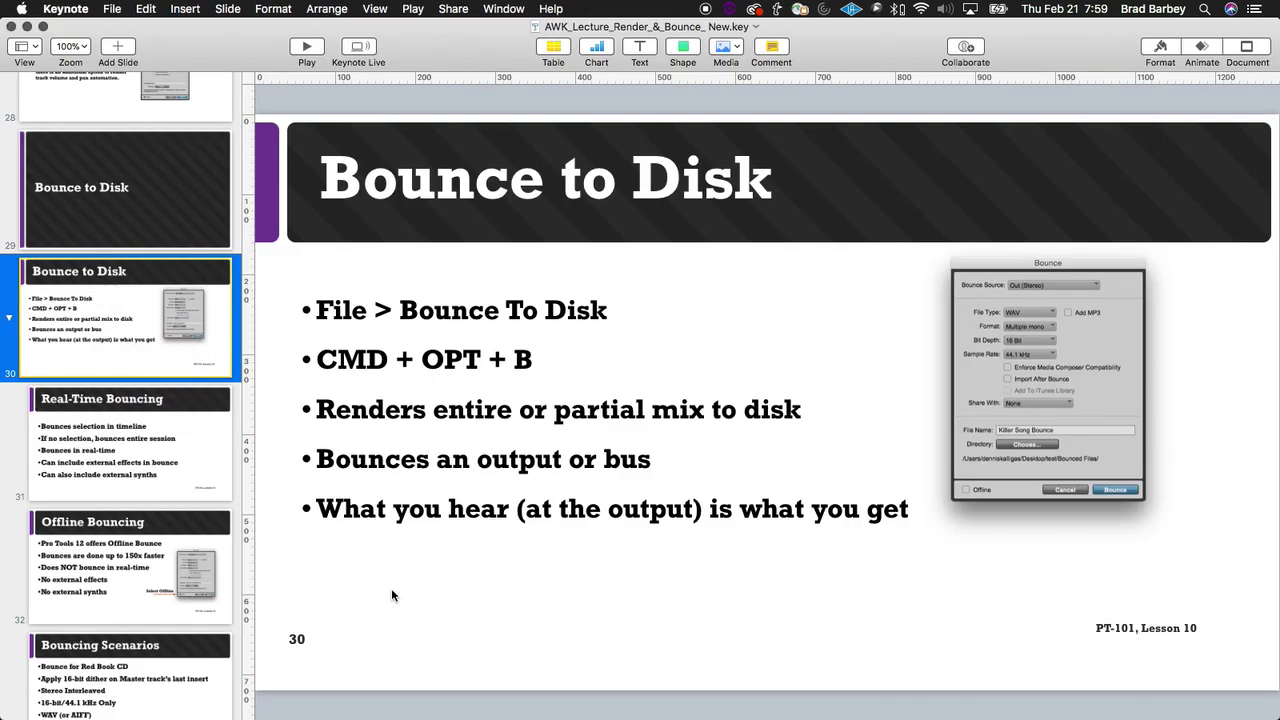
triple_click(486, 418)
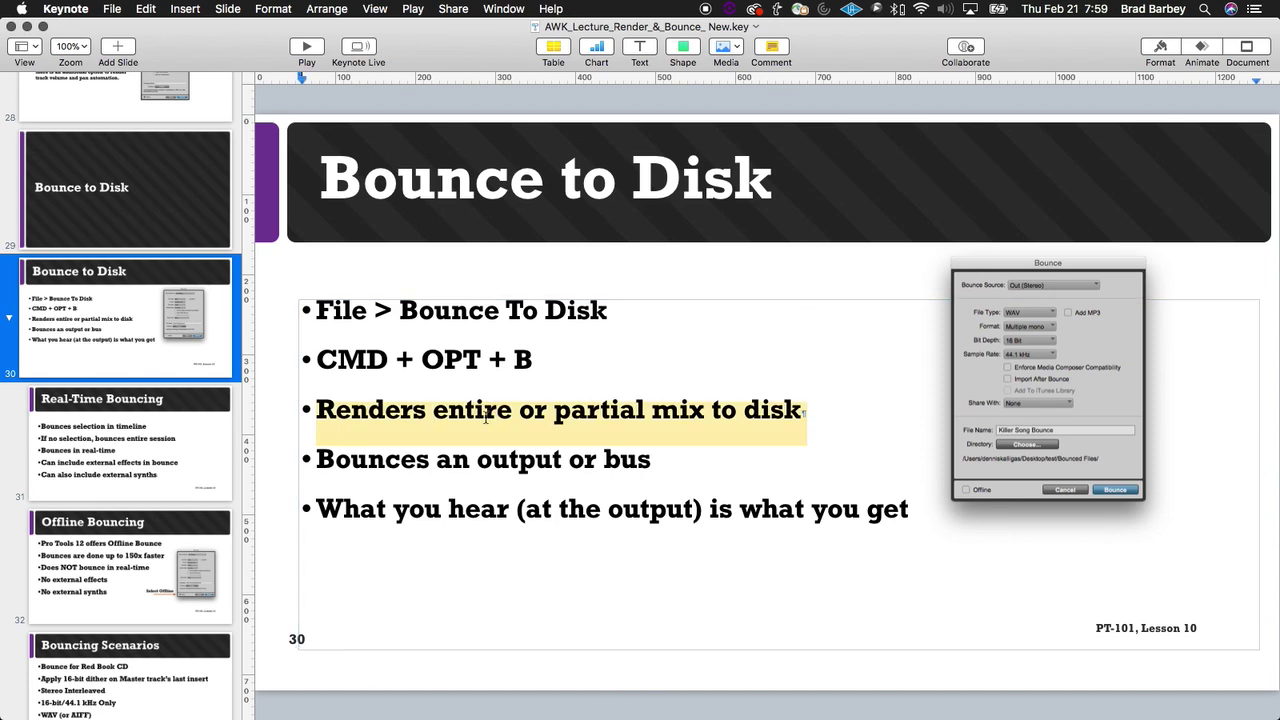
Step: Switch back to Pro Tools, unmute all tracks, and mute only the Drums and Synth tracks
key(super+Tab)
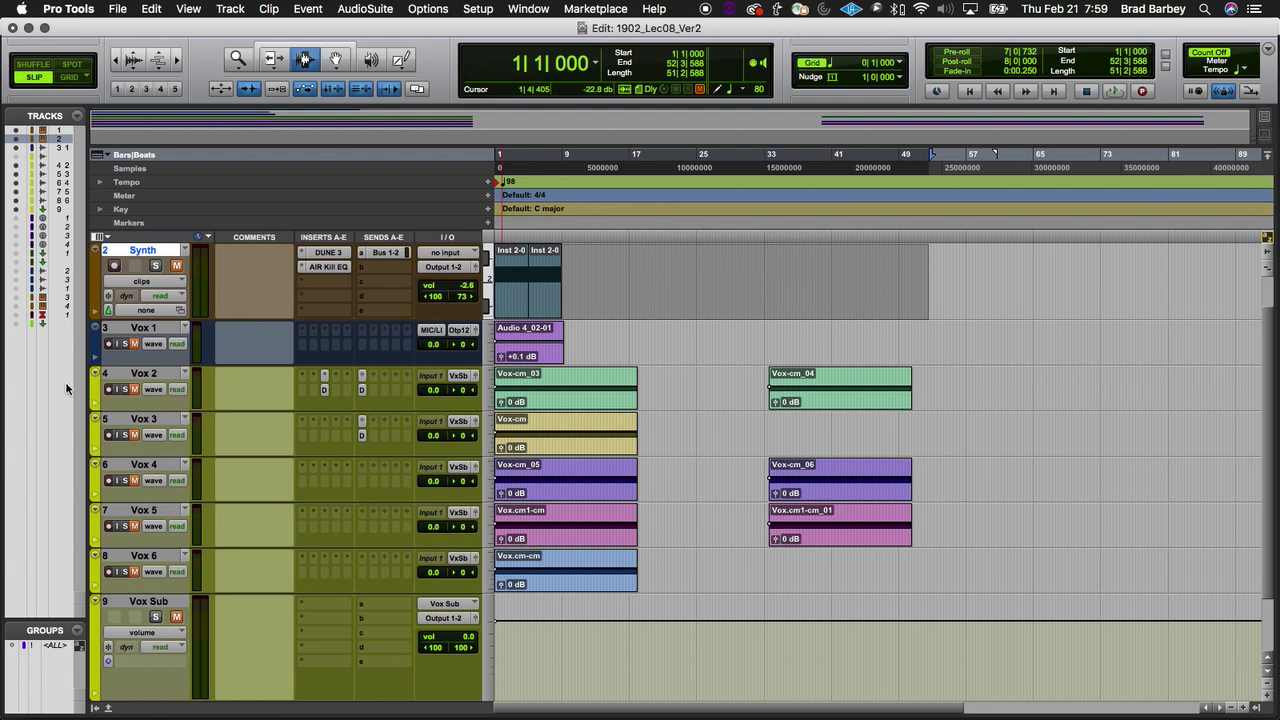
click(135, 345)
click(135, 345)
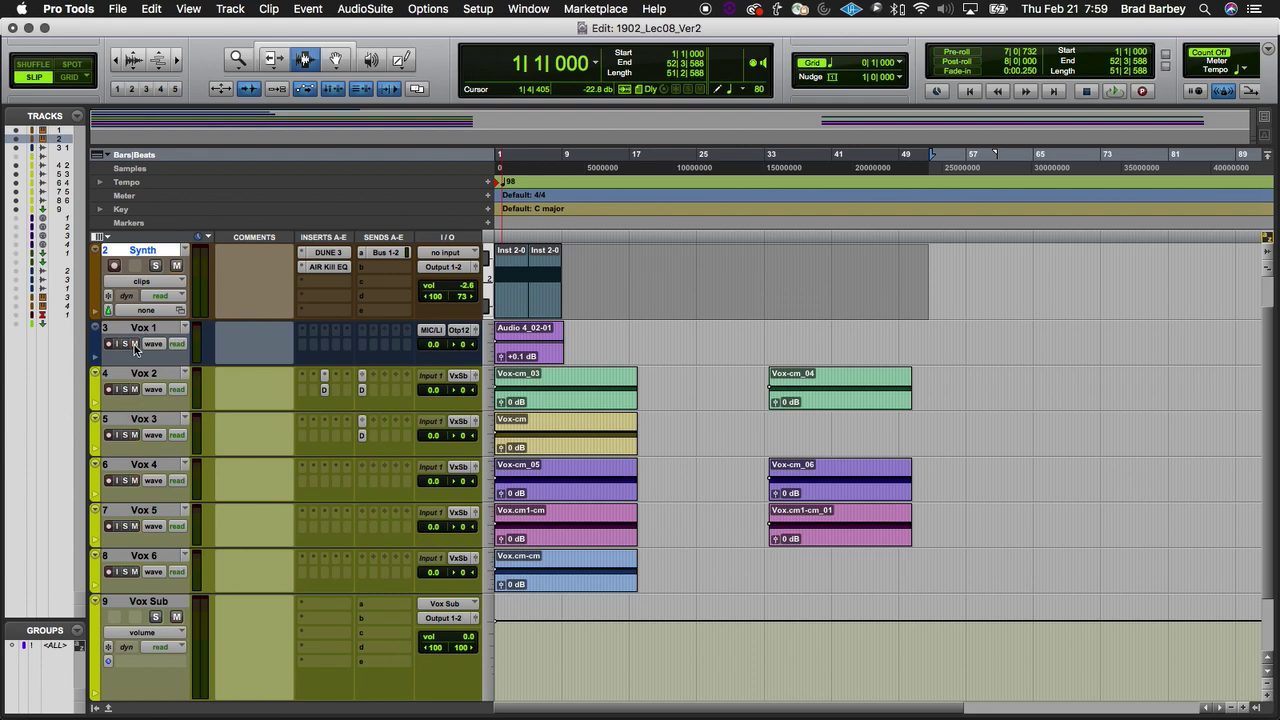
scroll(135, 345, up, 1)
click(134, 267)
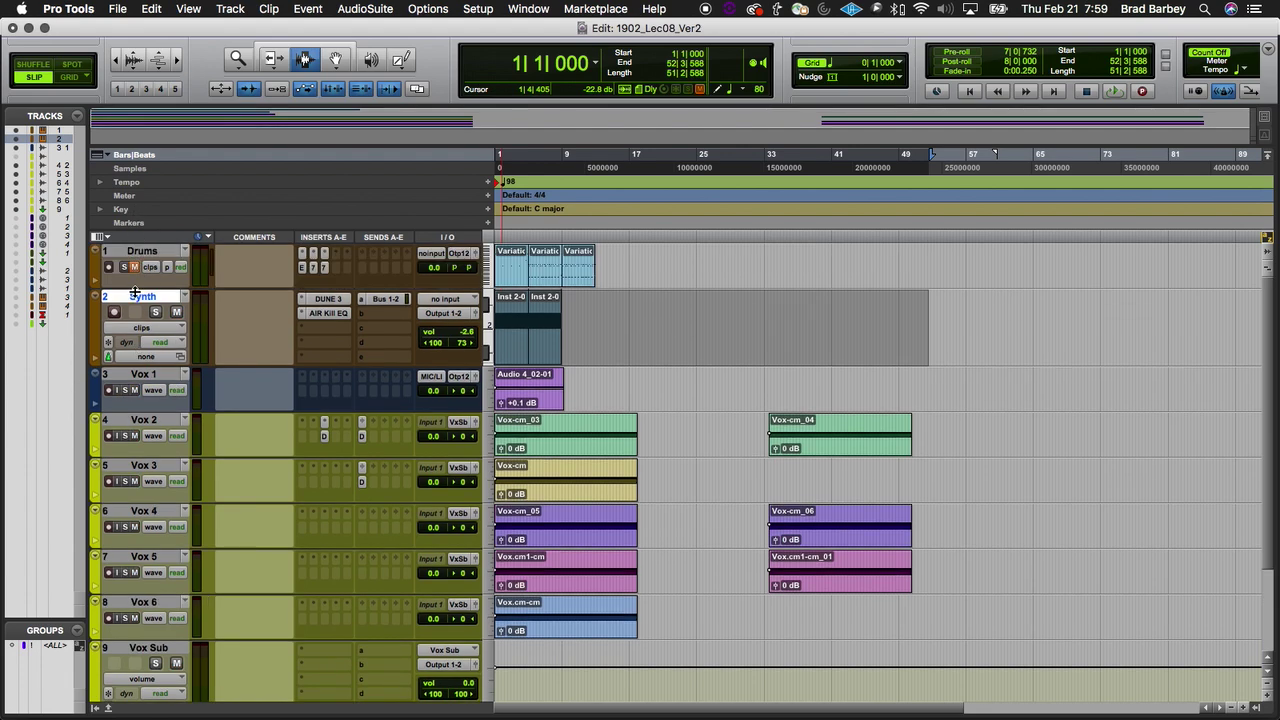
click(176, 312)
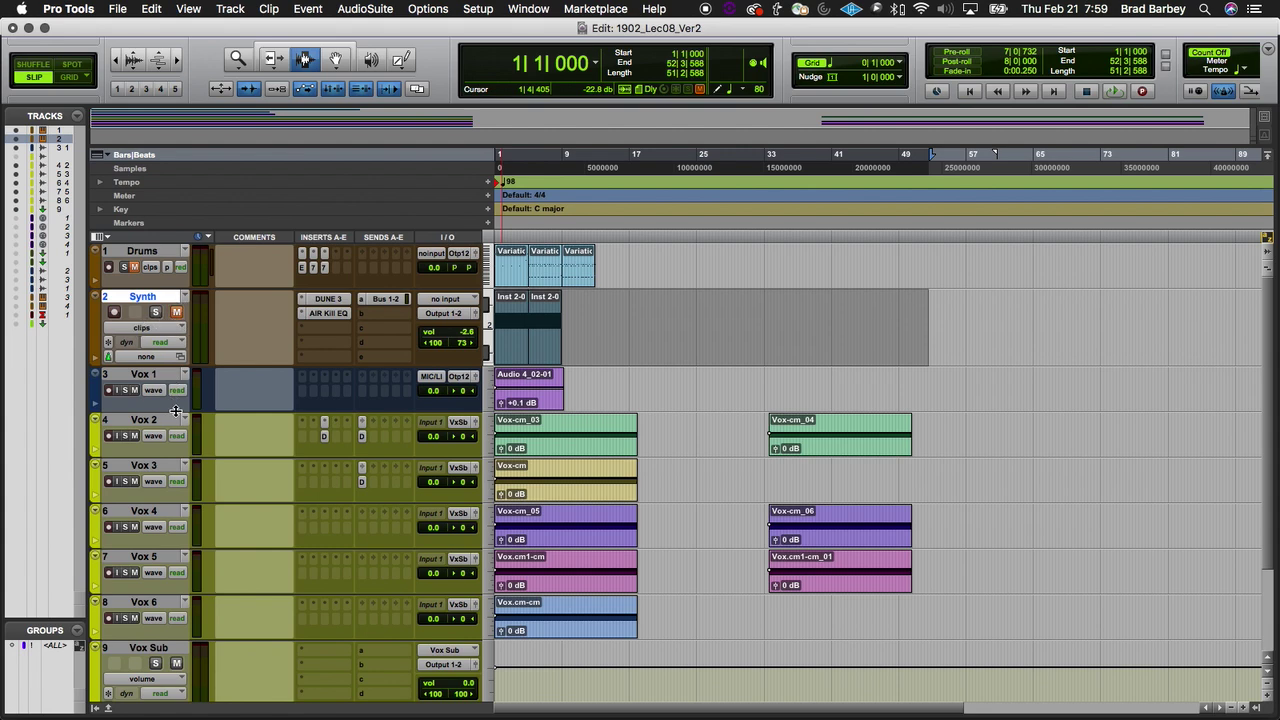
click(176, 312)
click(176, 312)
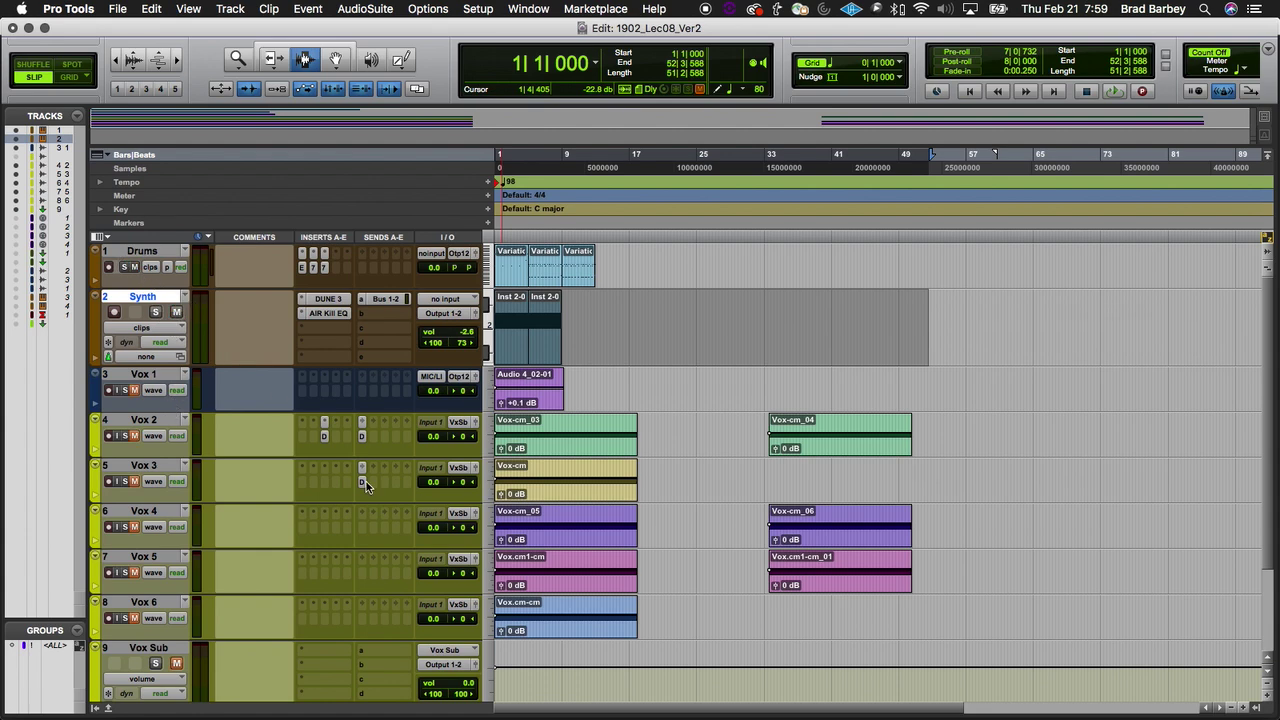
click(177, 312)
Step: View the Bounce to Disk slide in Keynote and return to the Pro Tools session
key(super+Tab)
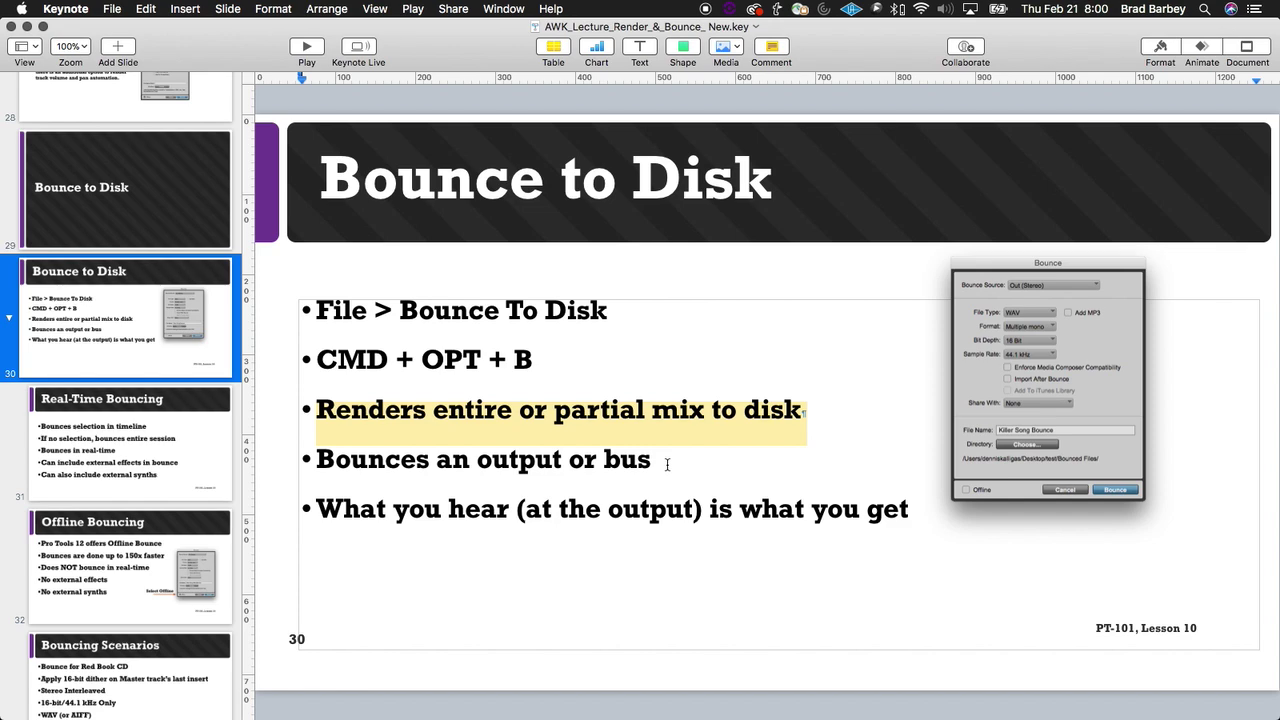
key(super+Tab)
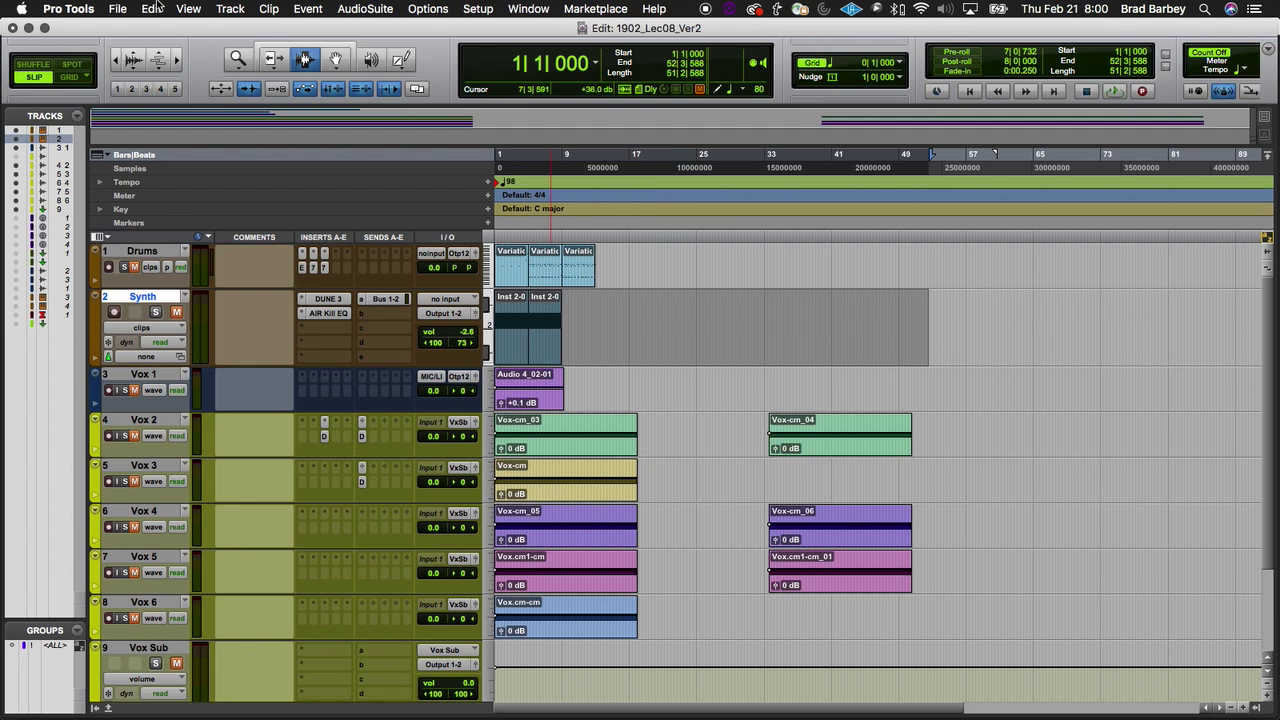
Step: Create a click track and move it above the Drums track
click(230, 9)
click(329, 432)
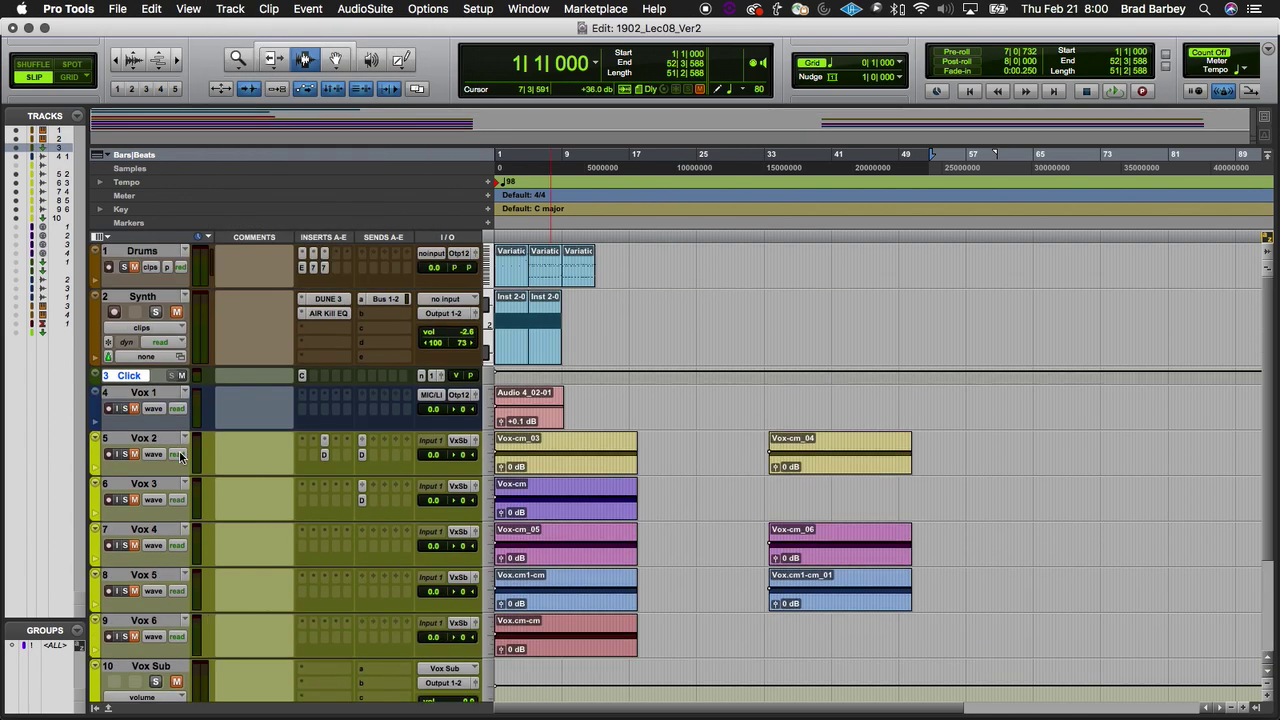
drag(127, 377, 125, 240)
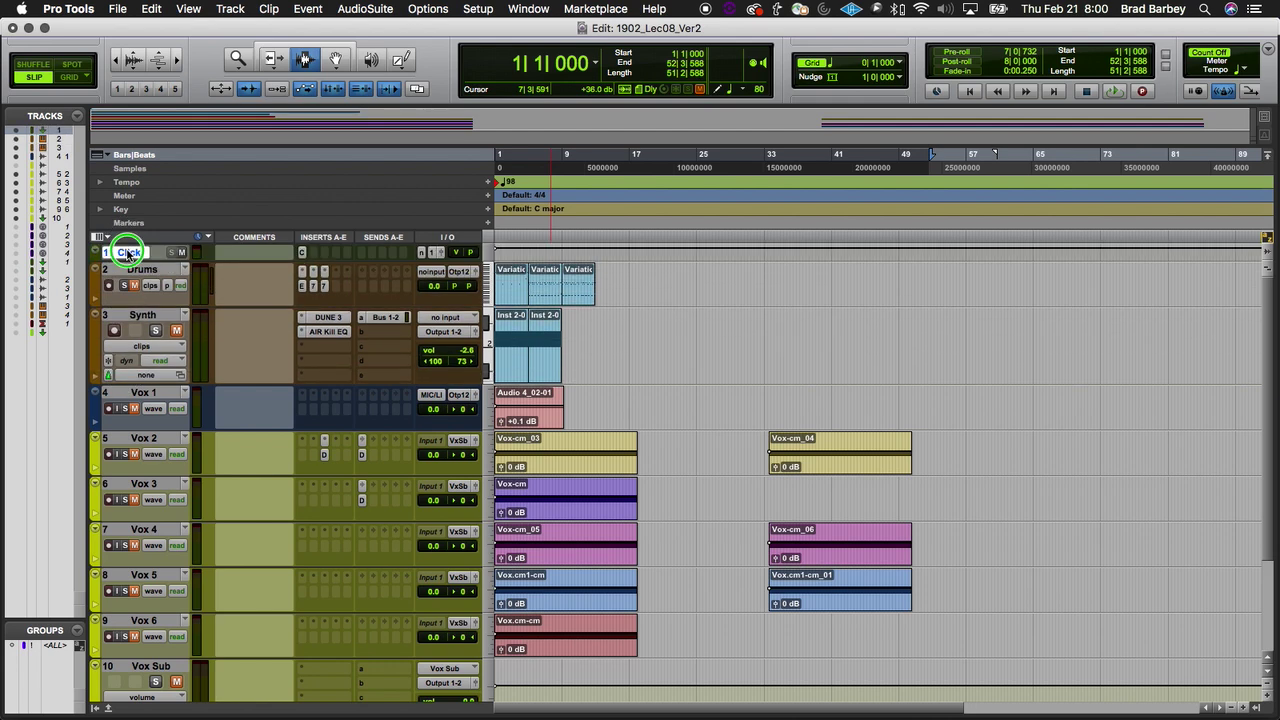
Step: Hide the new Click track, and switch the metronome off and on again
right_click(129, 252)
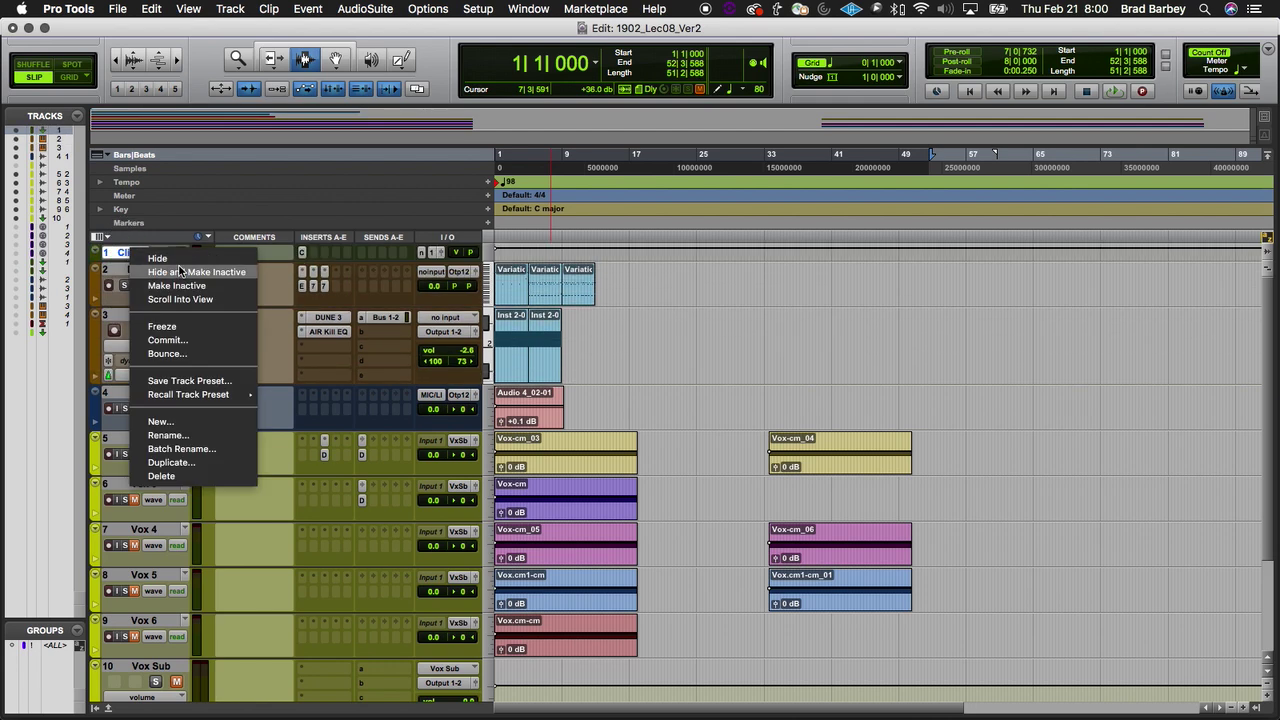
click(165, 258)
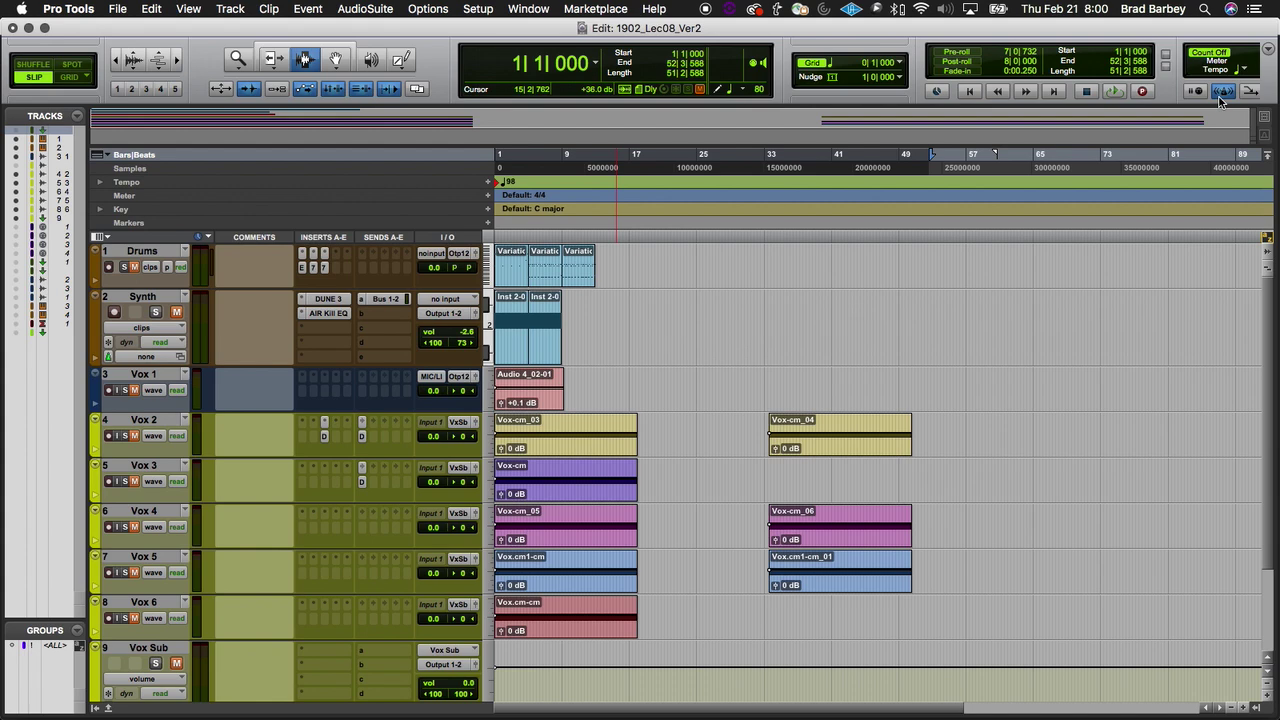
click(1222, 91)
click(1220, 97)
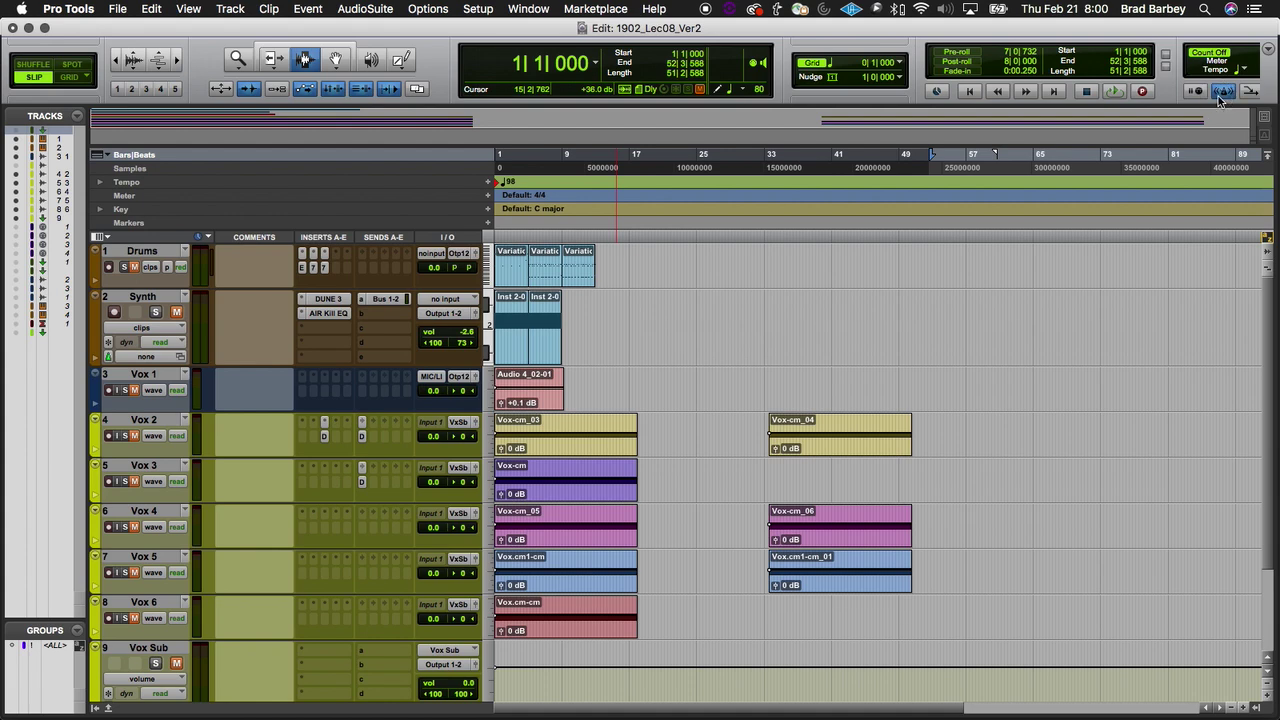
Step: Show the hidden Click track and make it inactive
click(16, 129)
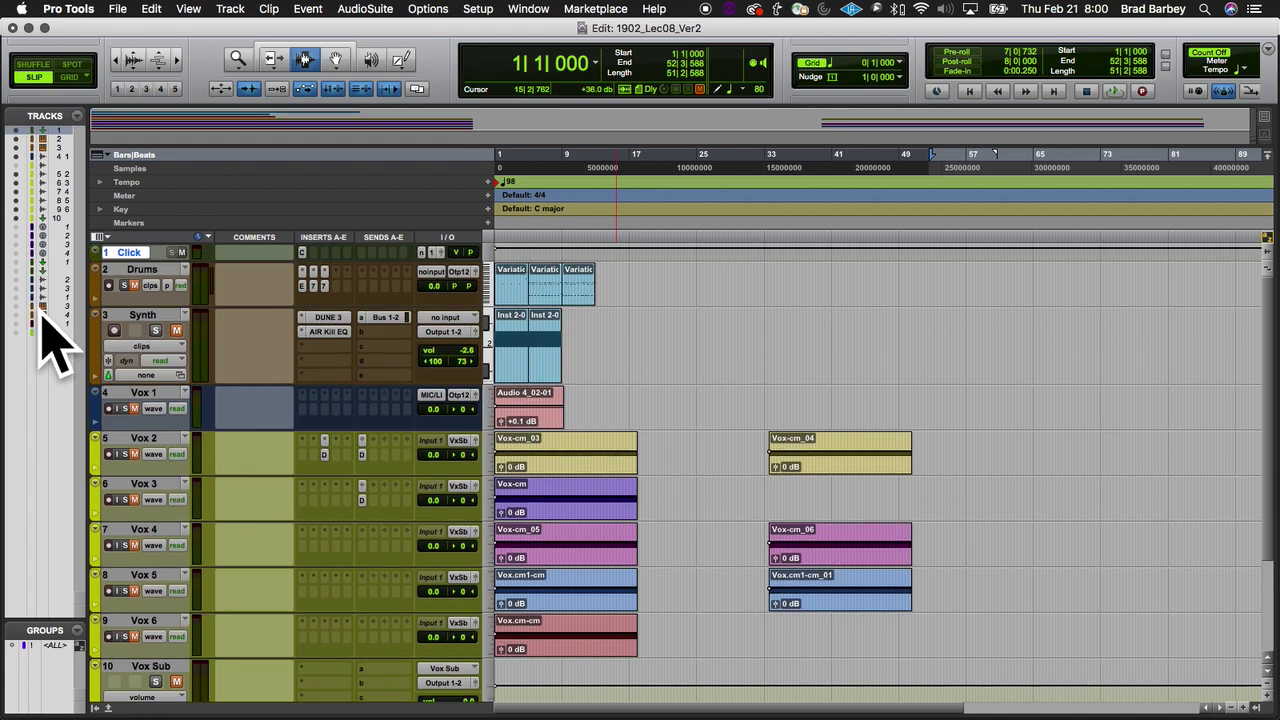
right_click(122, 255)
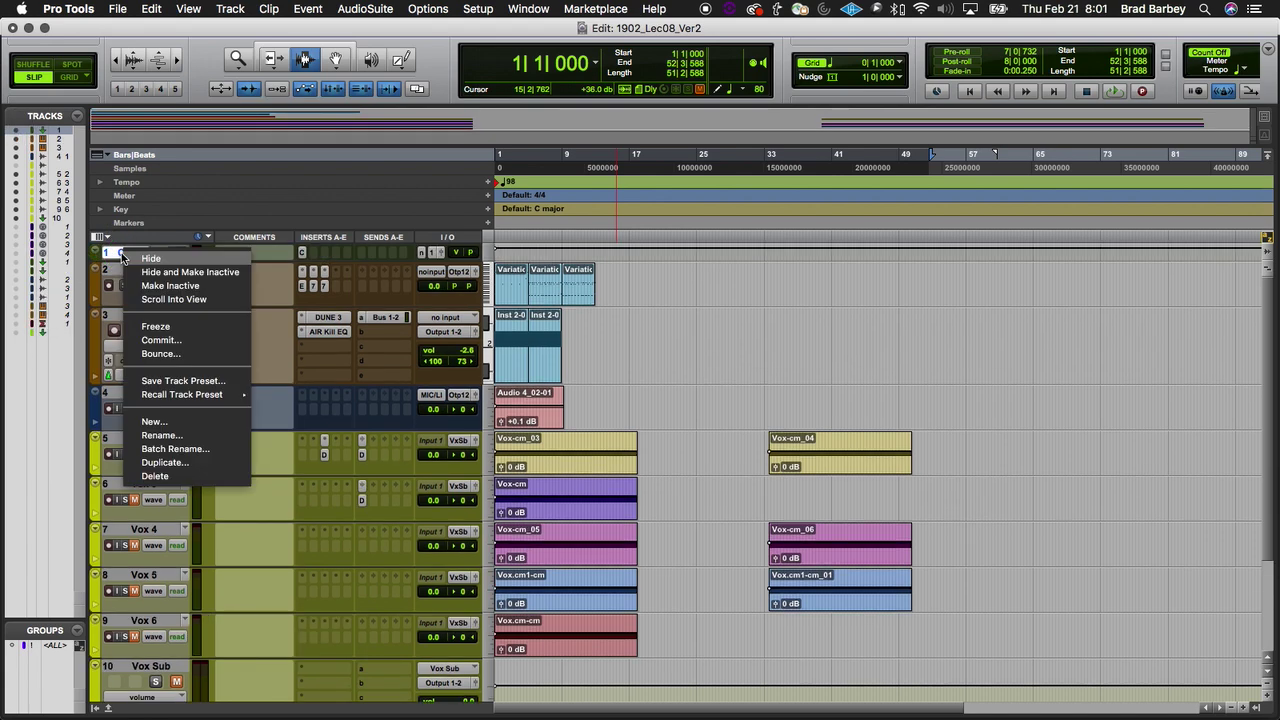
click(223, 285)
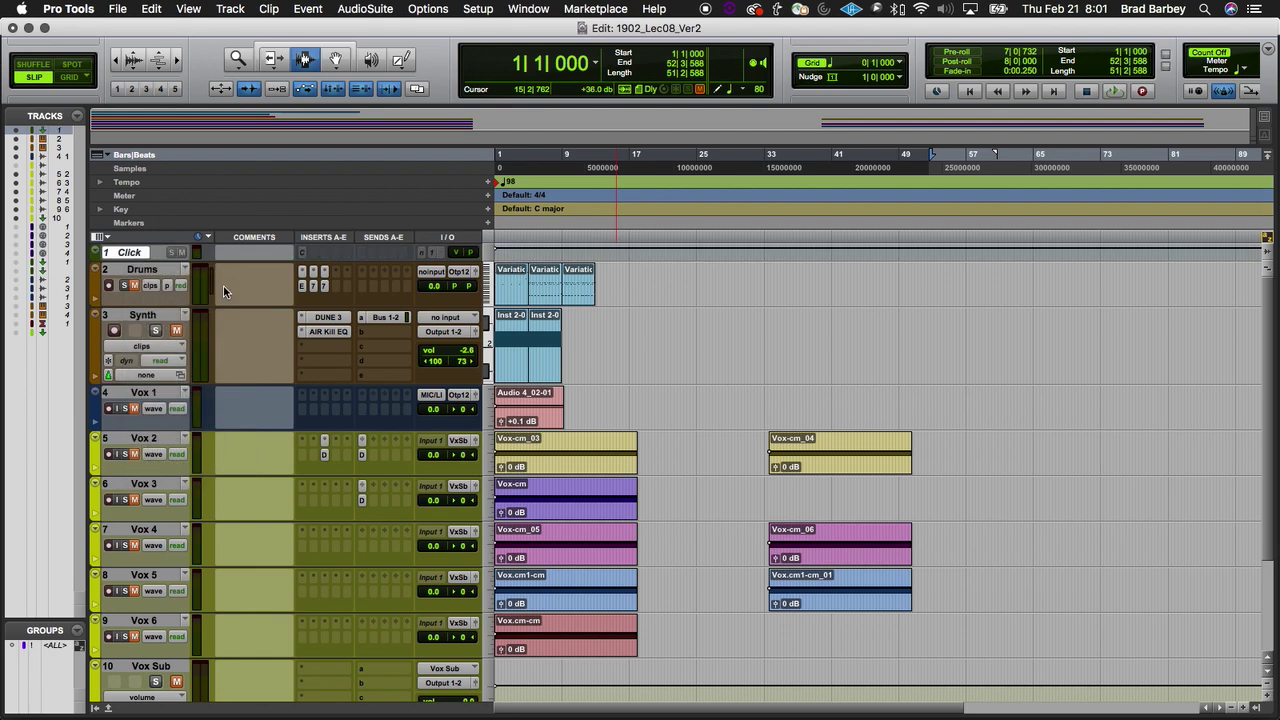
Step: Unmute the tracks and make the inactive Click track active again
click(134, 289)
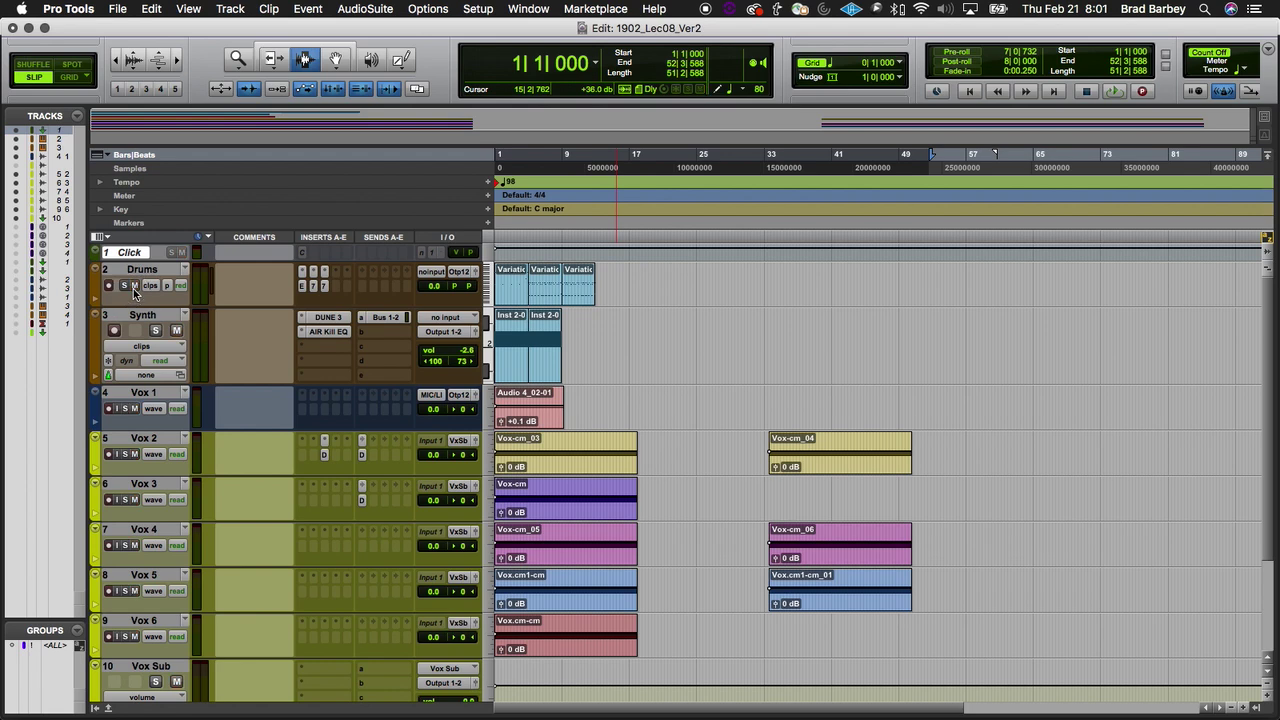
right_click(138, 256)
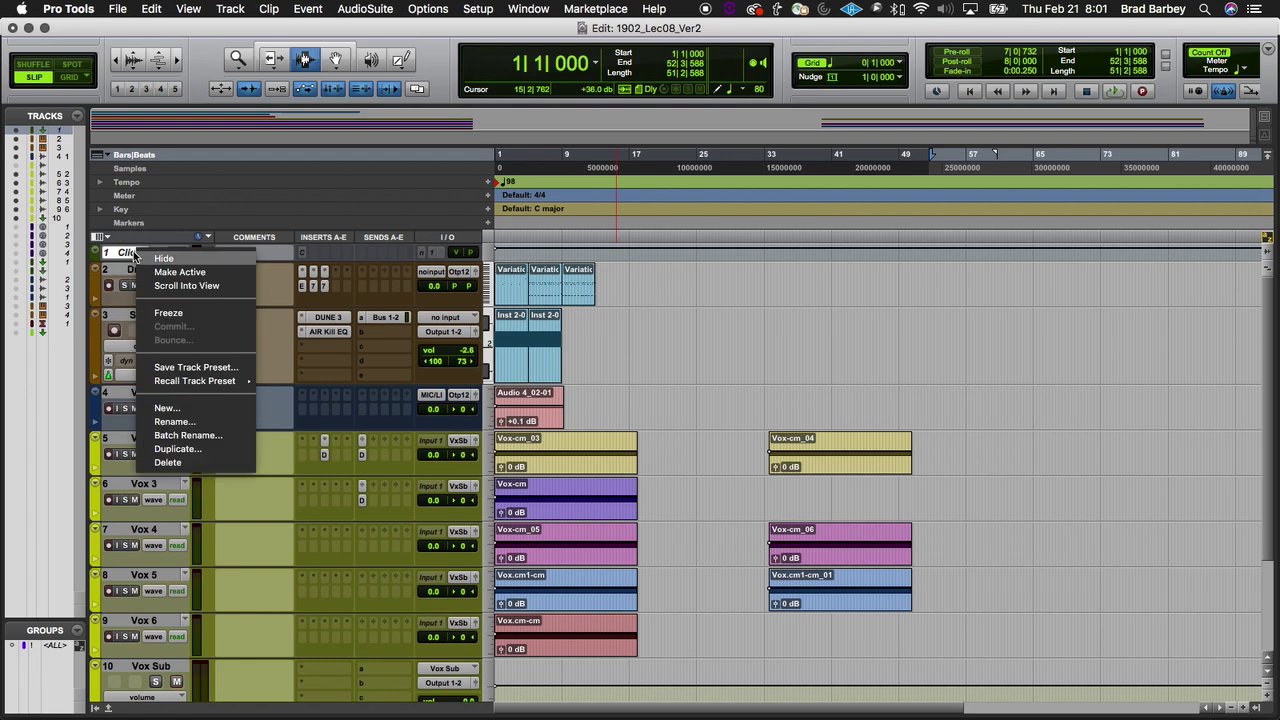
click(152, 272)
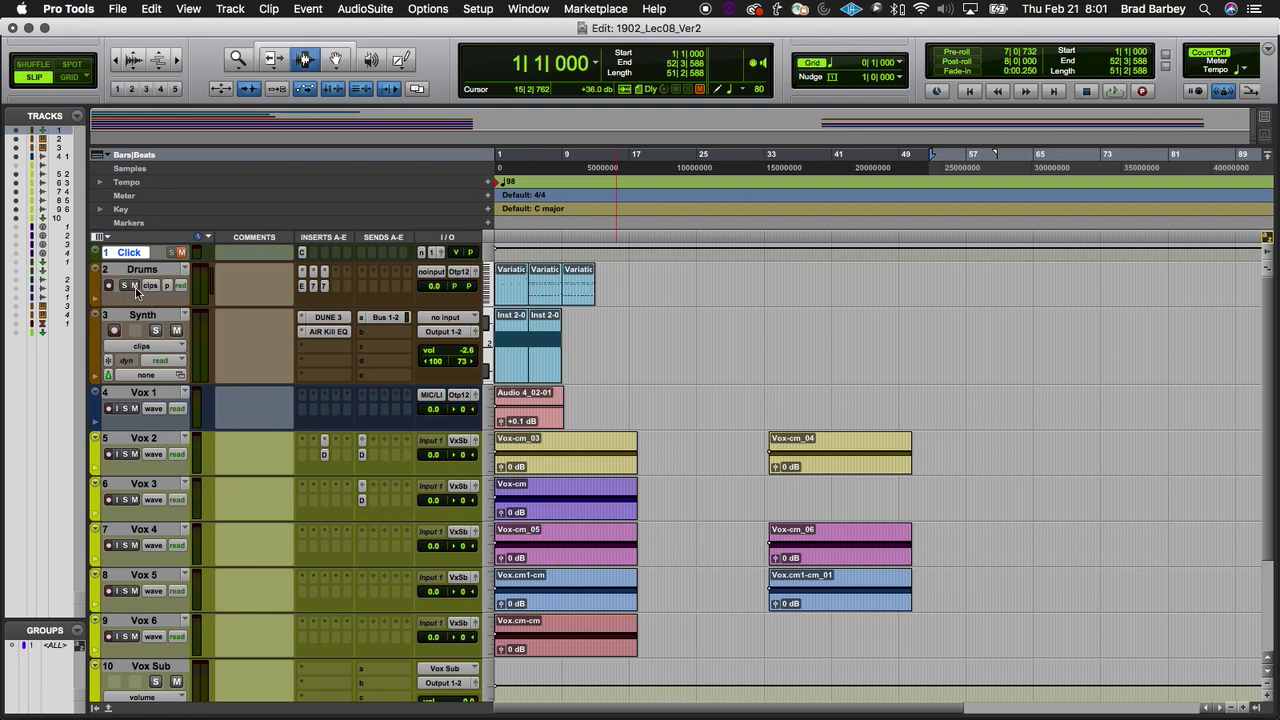
Step: Hide the Click track and unmute all the remaining tracks
right_click(136, 254)
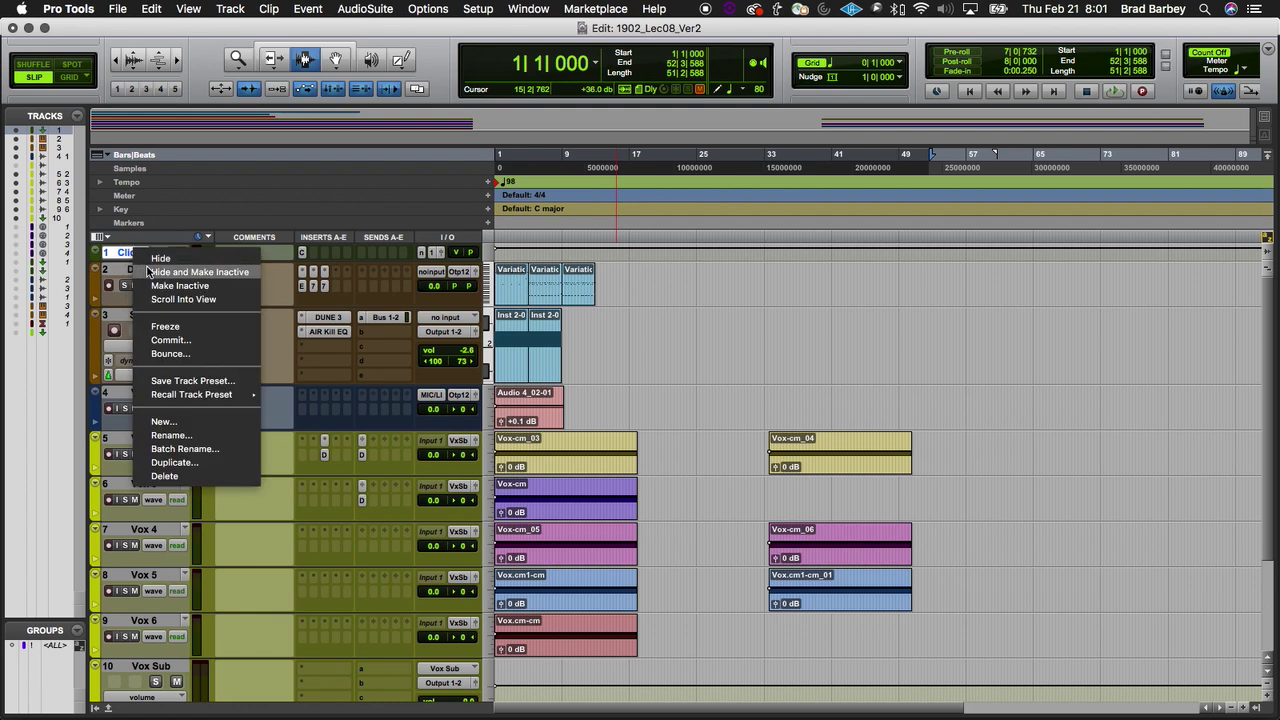
click(158, 259)
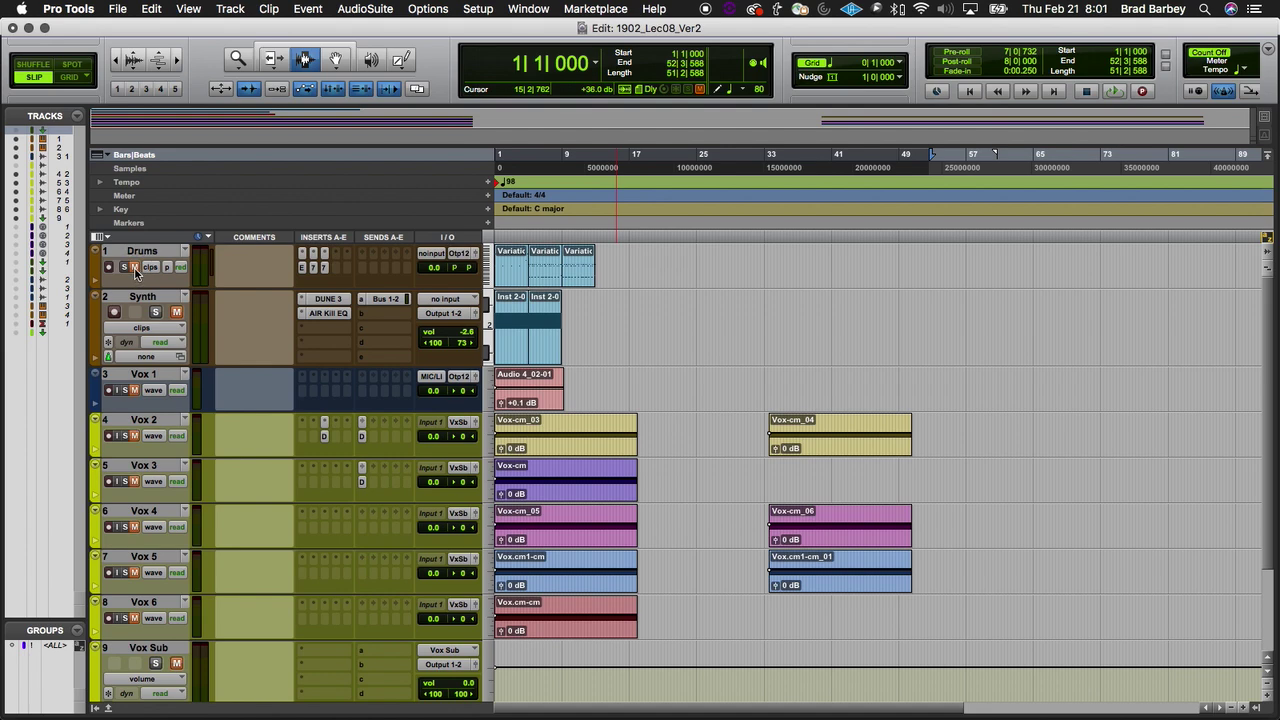
click(135, 267)
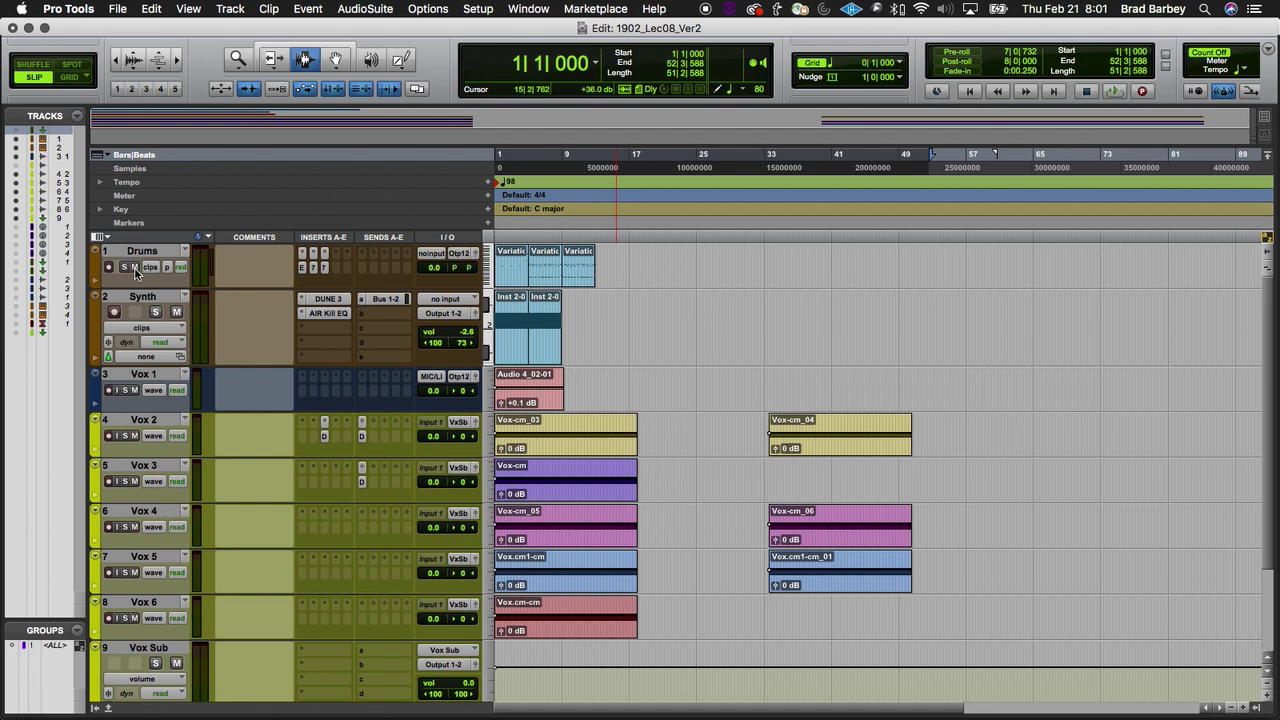
Step: Show the Click track once more, hide it again, and turn off the metronome
click(16, 131)
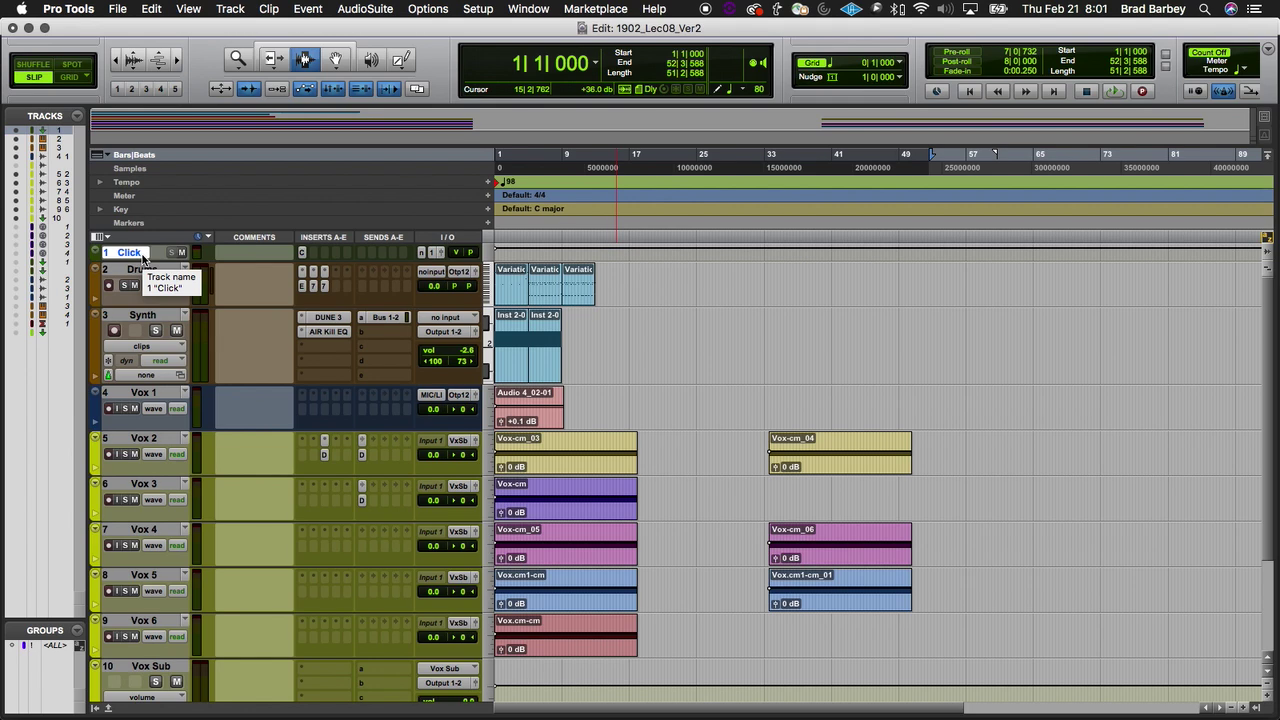
right_click(143, 258)
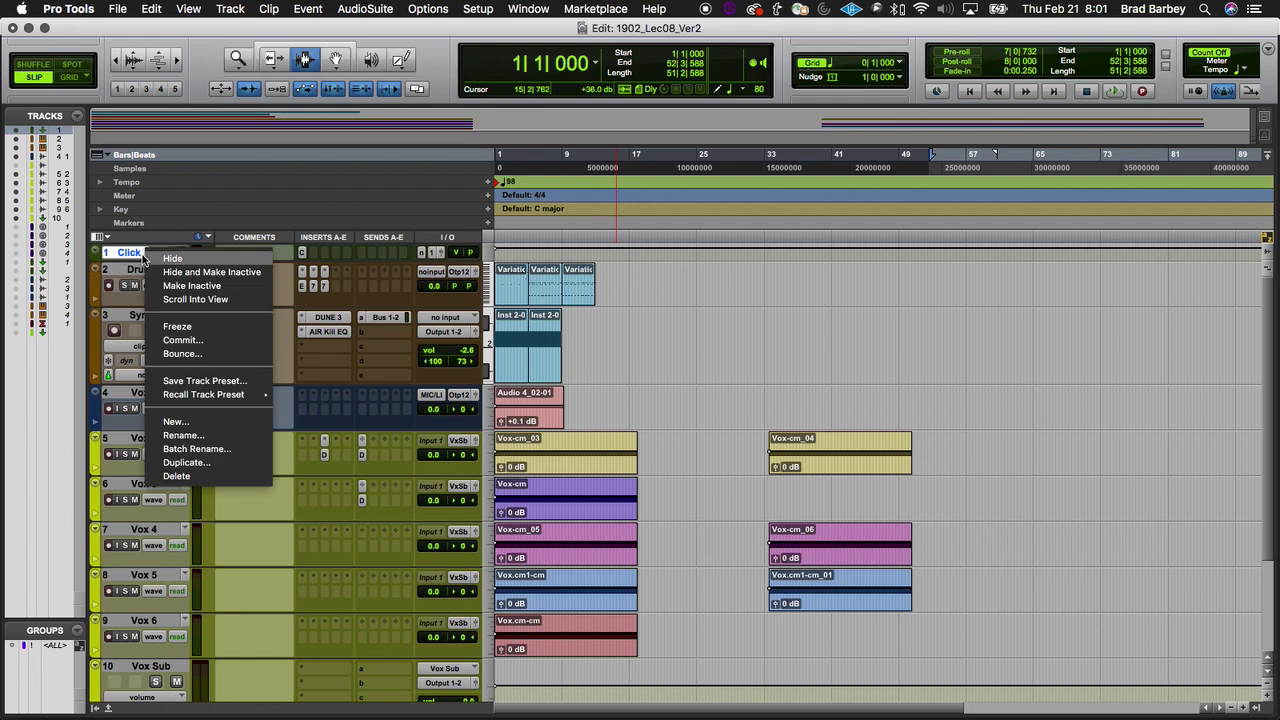
click(172, 258)
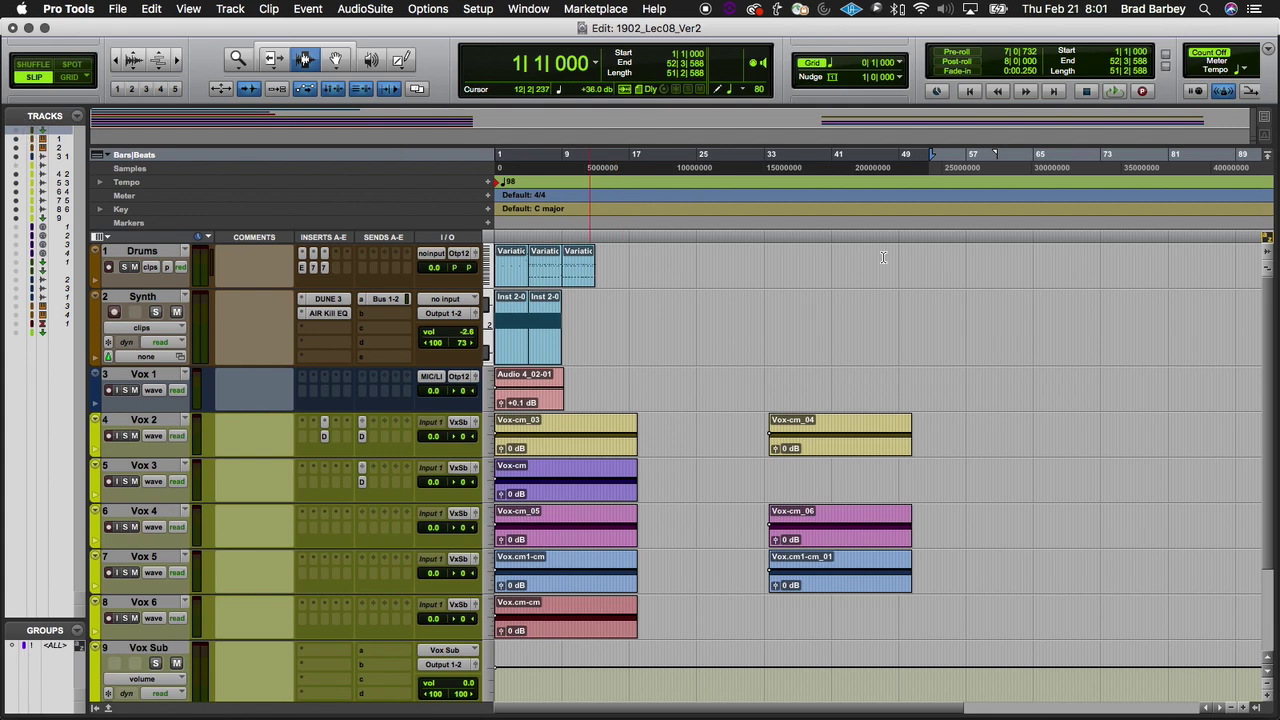
click(1225, 94)
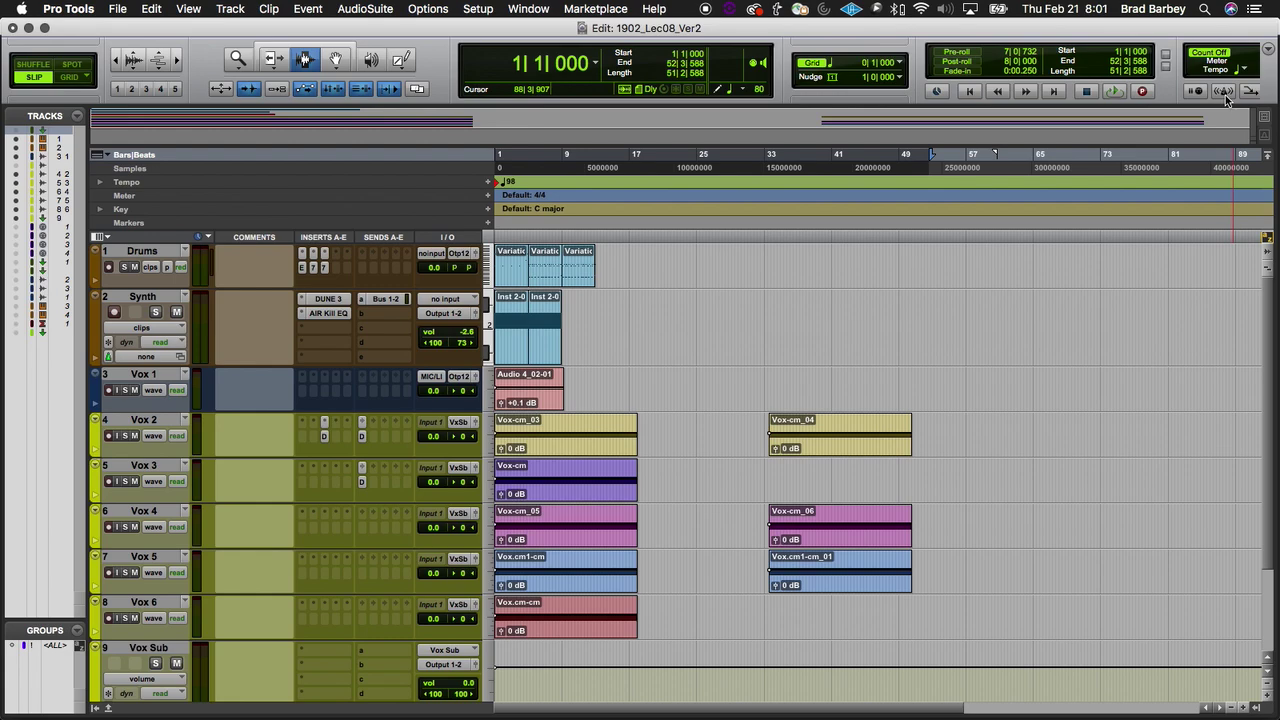
Step: Switch to the Keynote lecture and display the Real-Time Bouncing slide
key(super+Tab)
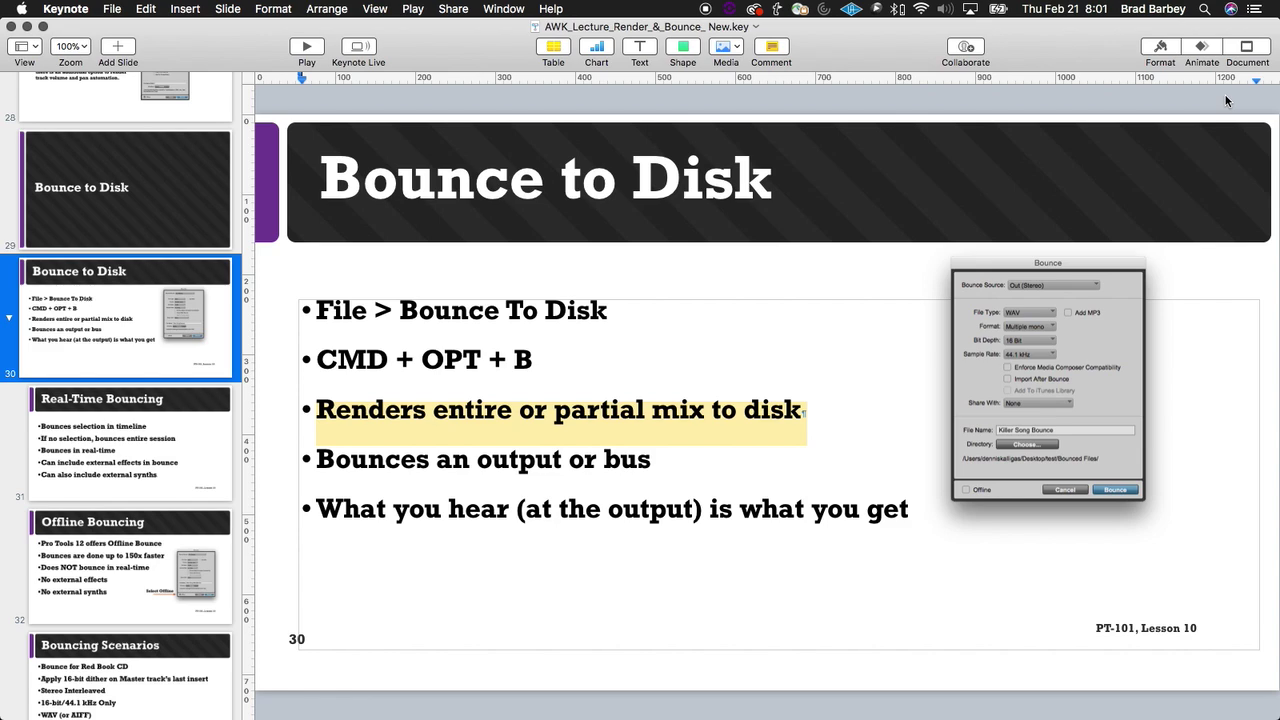
click(128, 418)
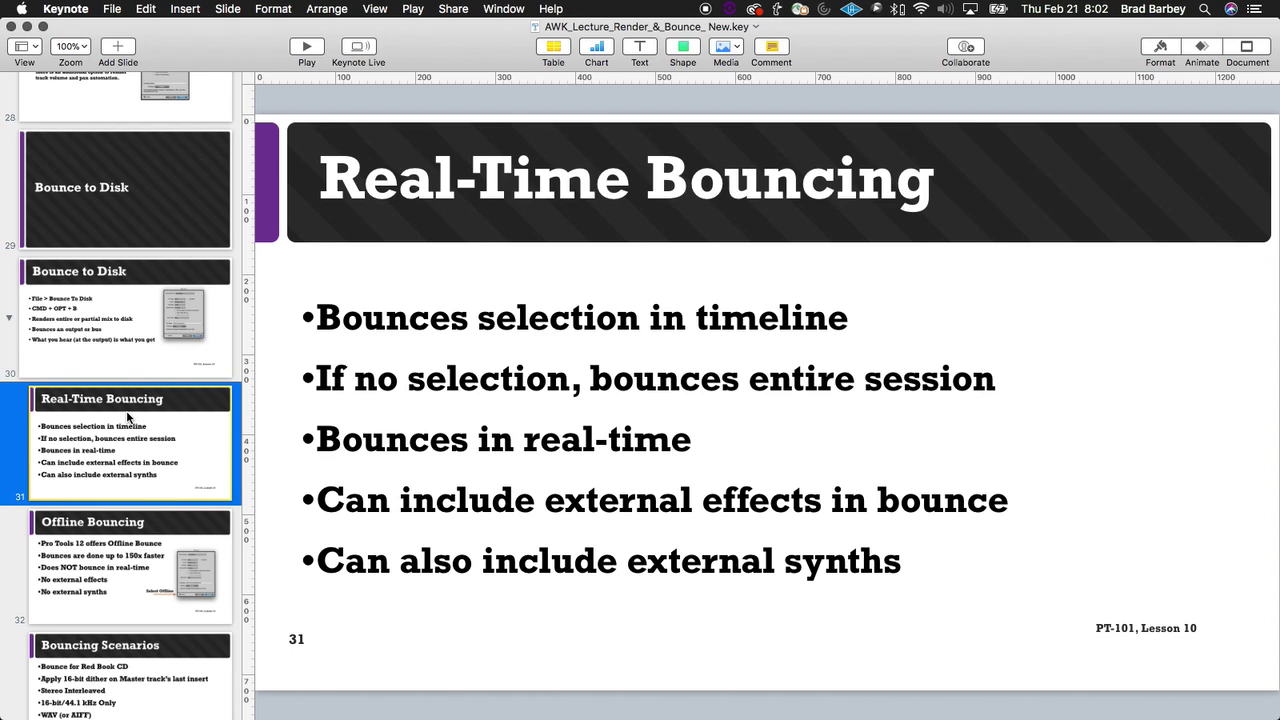
Step: Return to Pro Tools, open the Bounce to Disk settings and disable the Offline option
key(super+Tab)
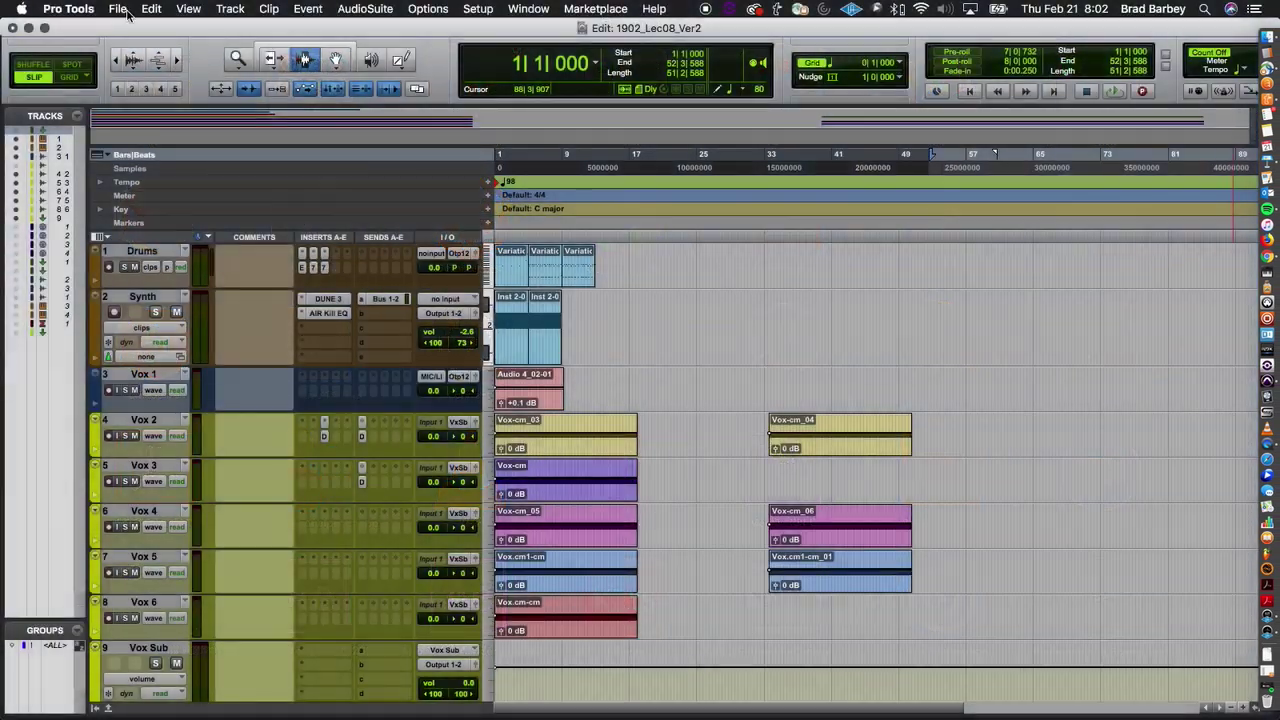
click(127, 11)
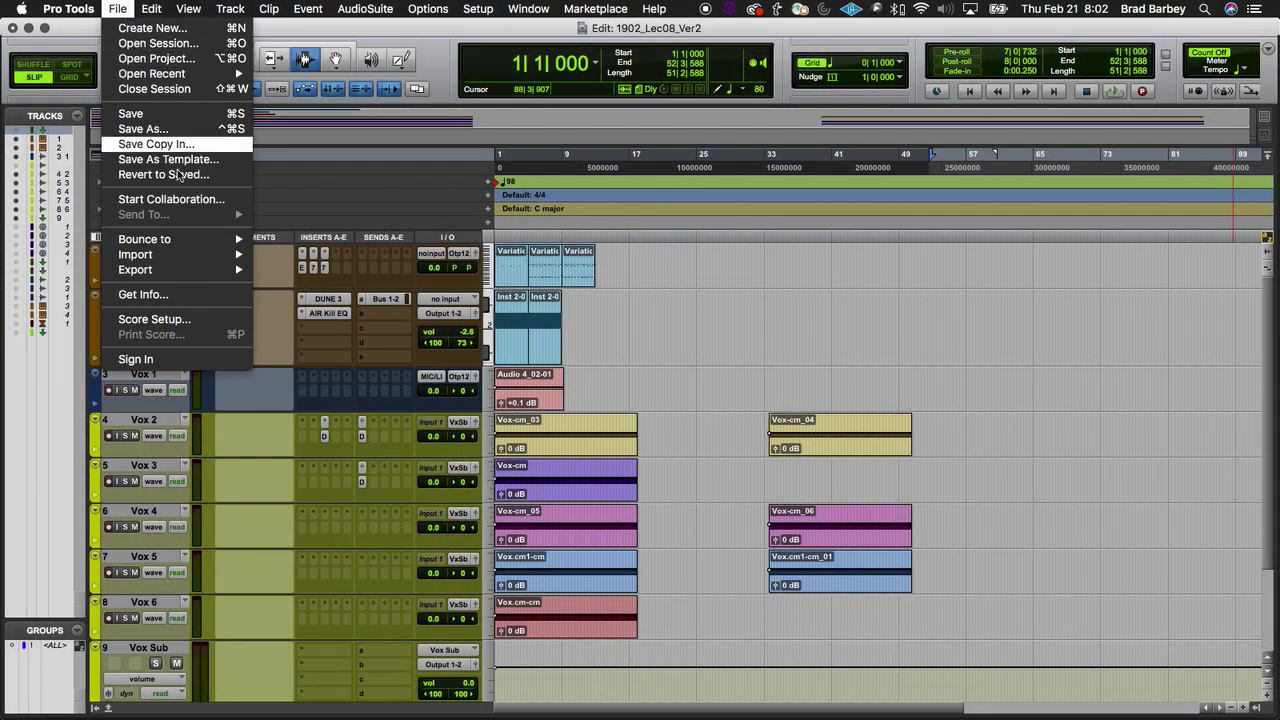
mouse_move(150, 239)
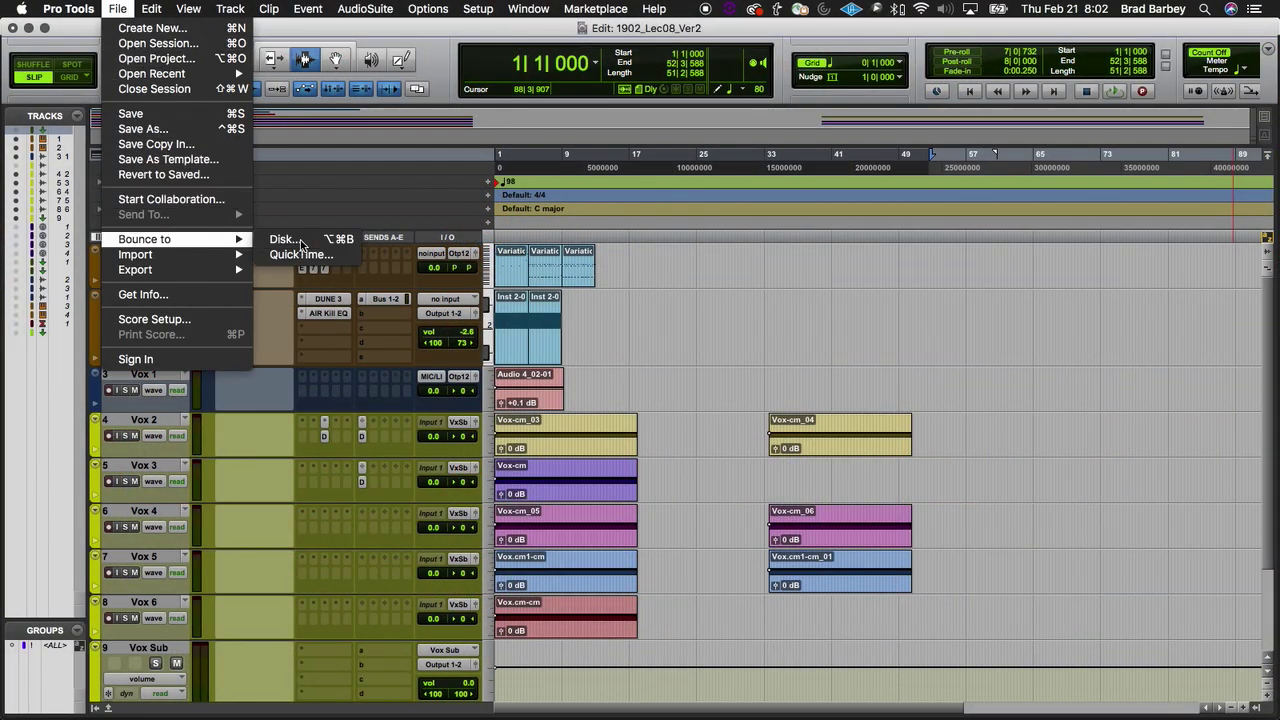
click(285, 241)
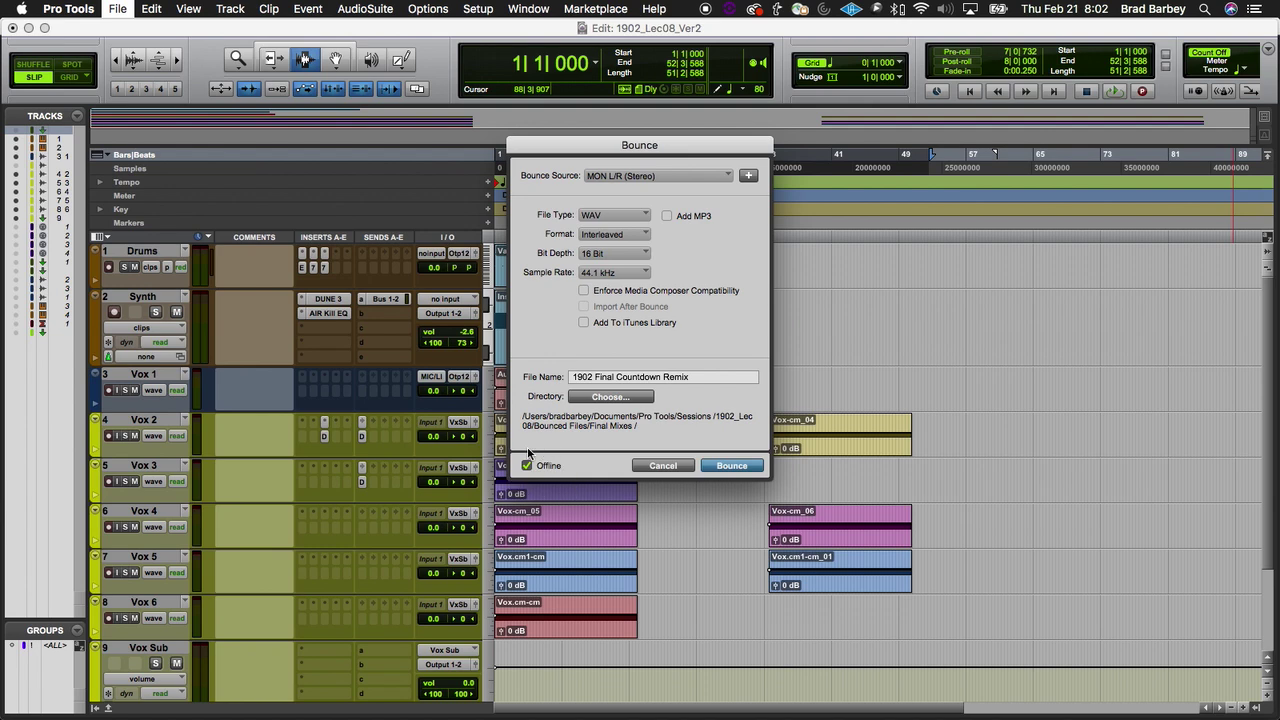
click(525, 466)
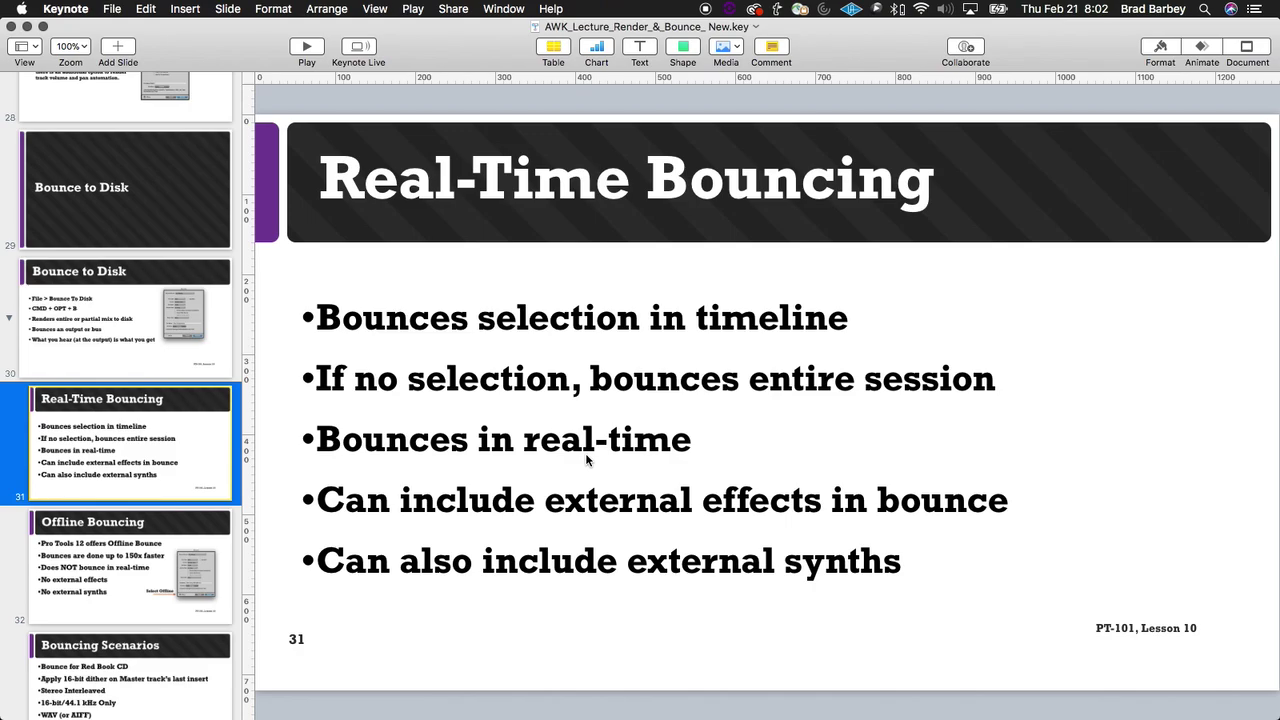
Step: Switch to Keynote and highlight the Real-Time Bouncing slide's title
key(super+Tab)
triple_click(603, 190)
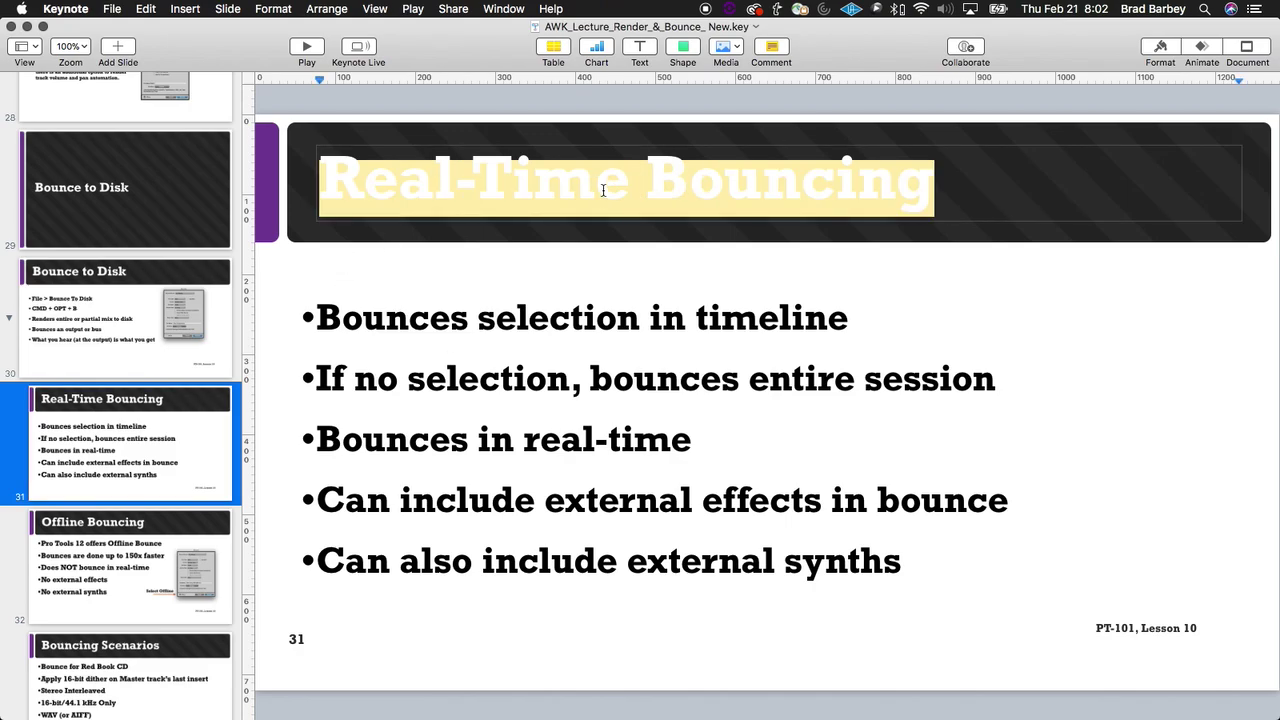
Step: Return to Pro Tools, start the real-time bounce of the mix and cancel it
key(super+Tab)
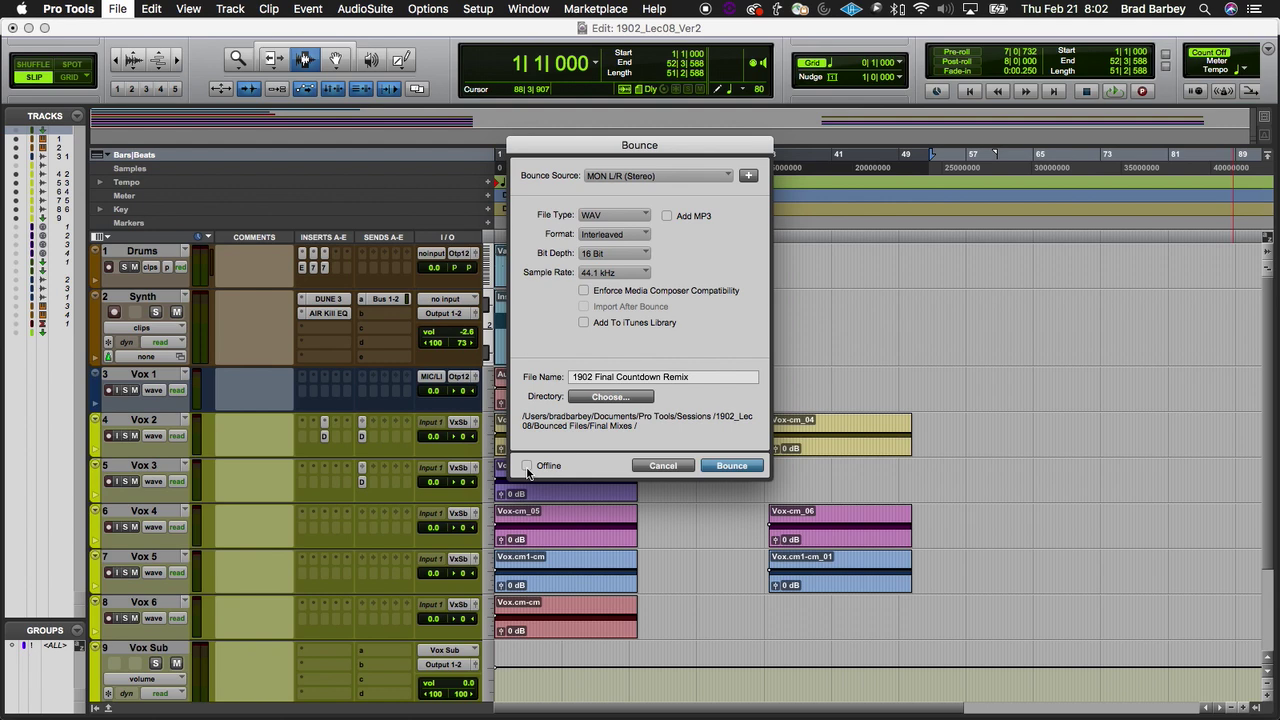
click(732, 465)
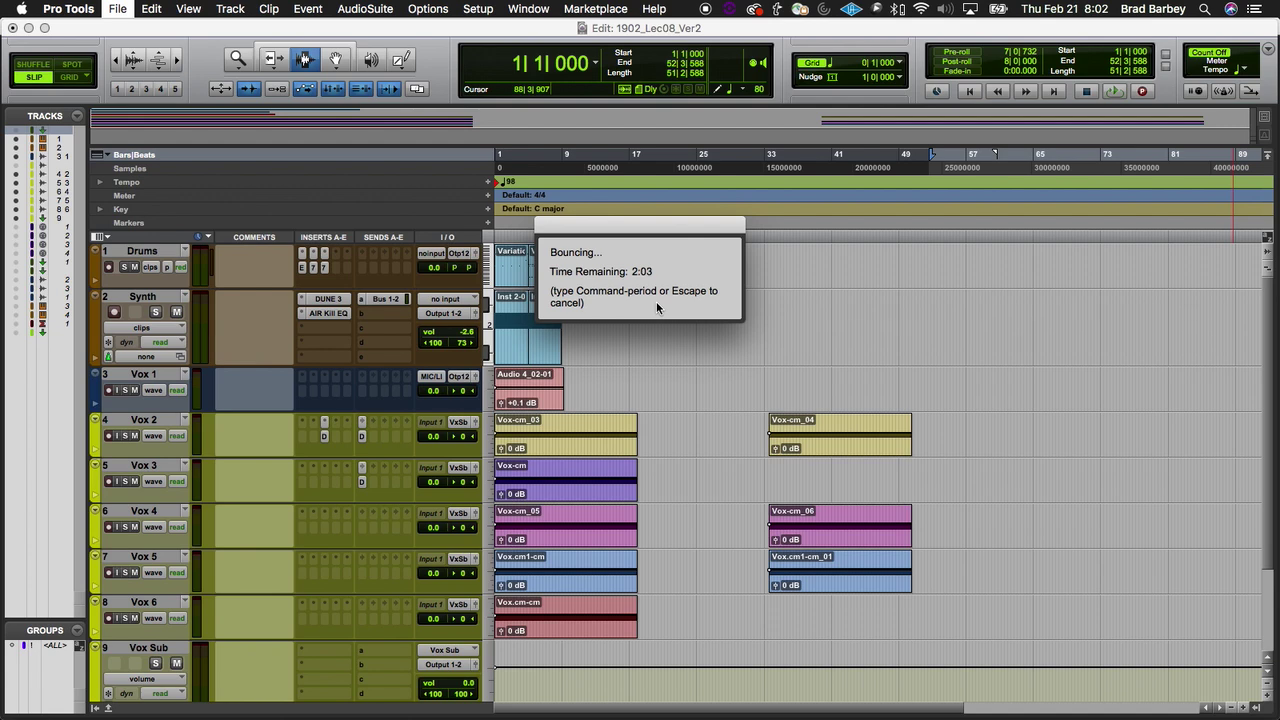
key(Escape)
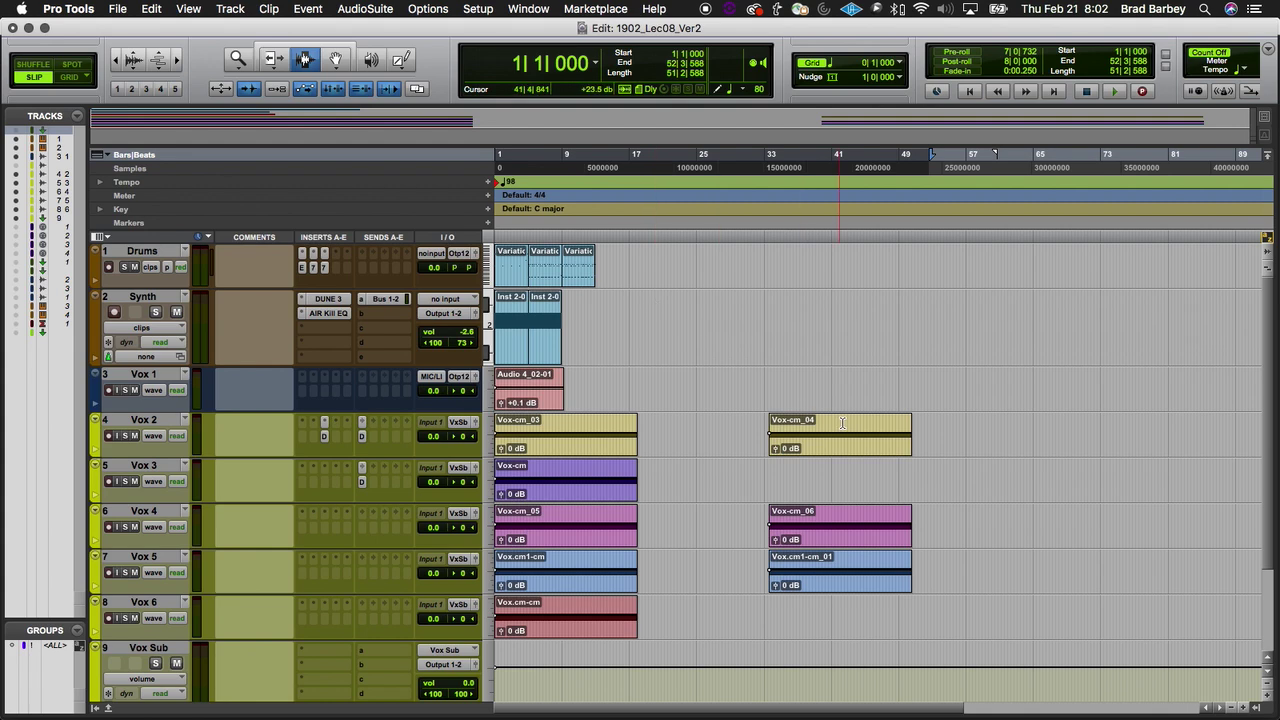
Step: Select about bars 1 to 21 across Vox 2 to Vox 6, and replace that with about bars 57 to 75 on Vox 2
click(654, 426)
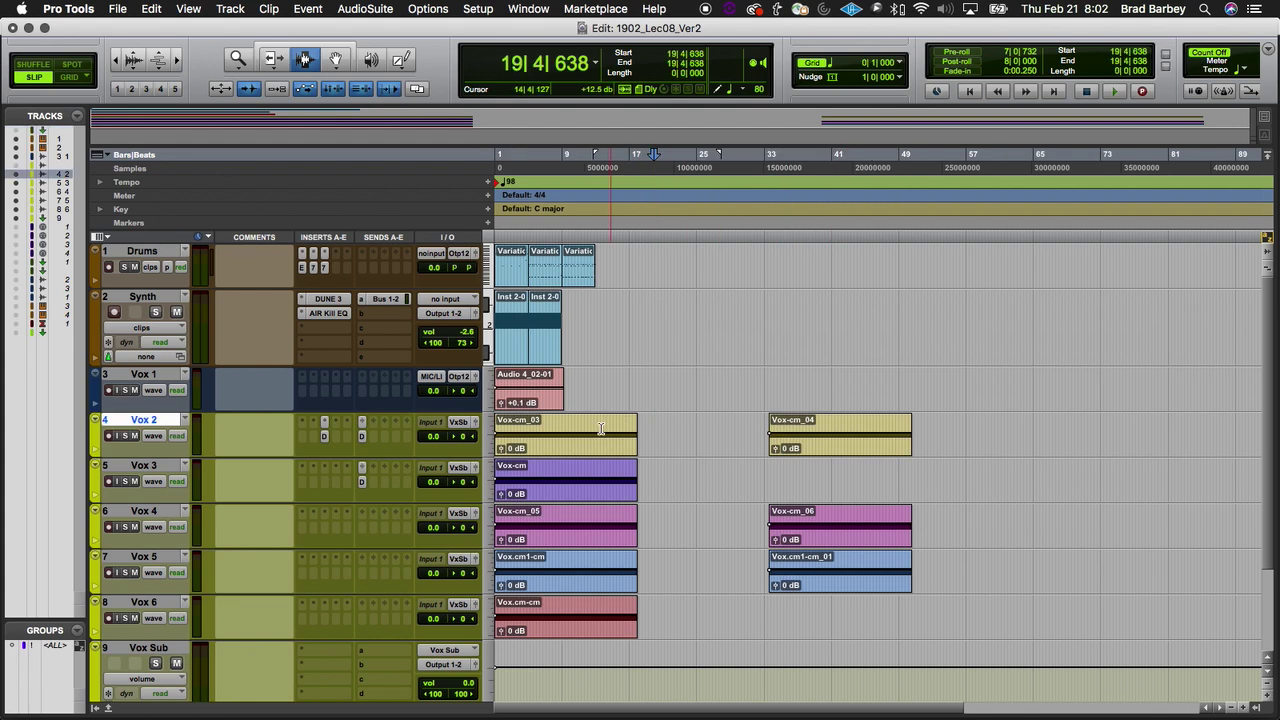
drag(498, 426, 667, 594)
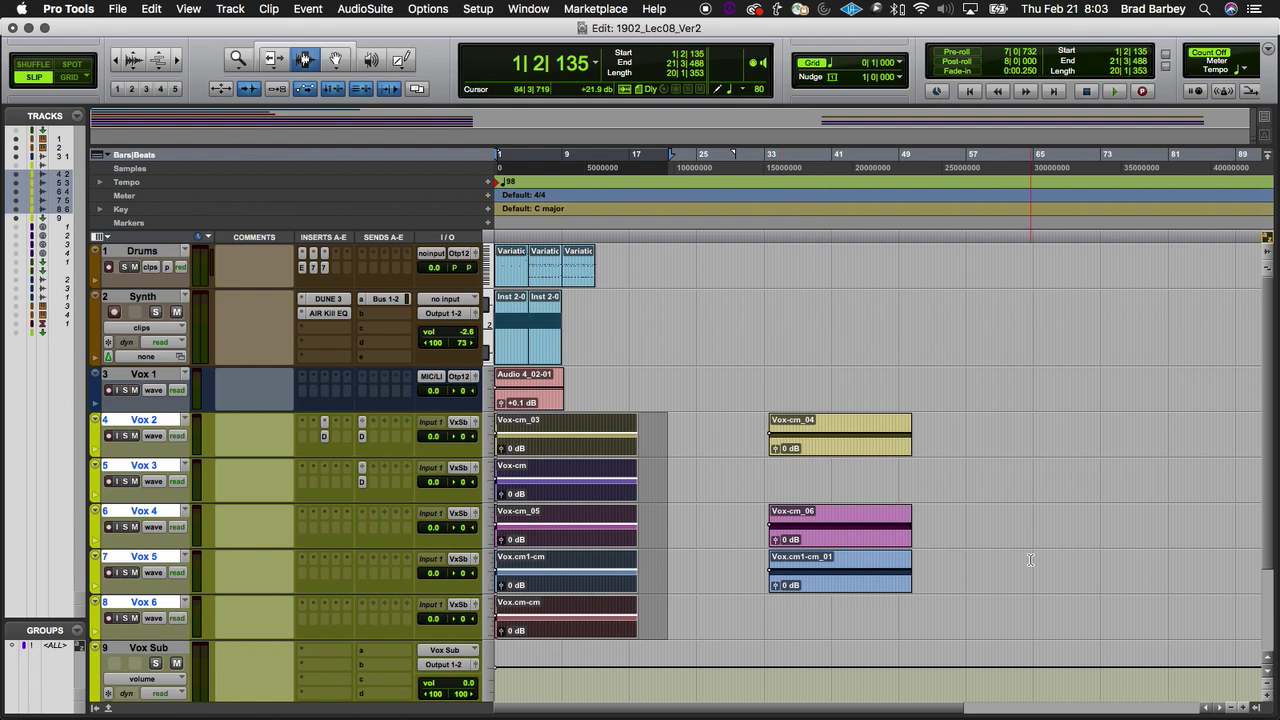
drag(966, 430, 1119, 450)
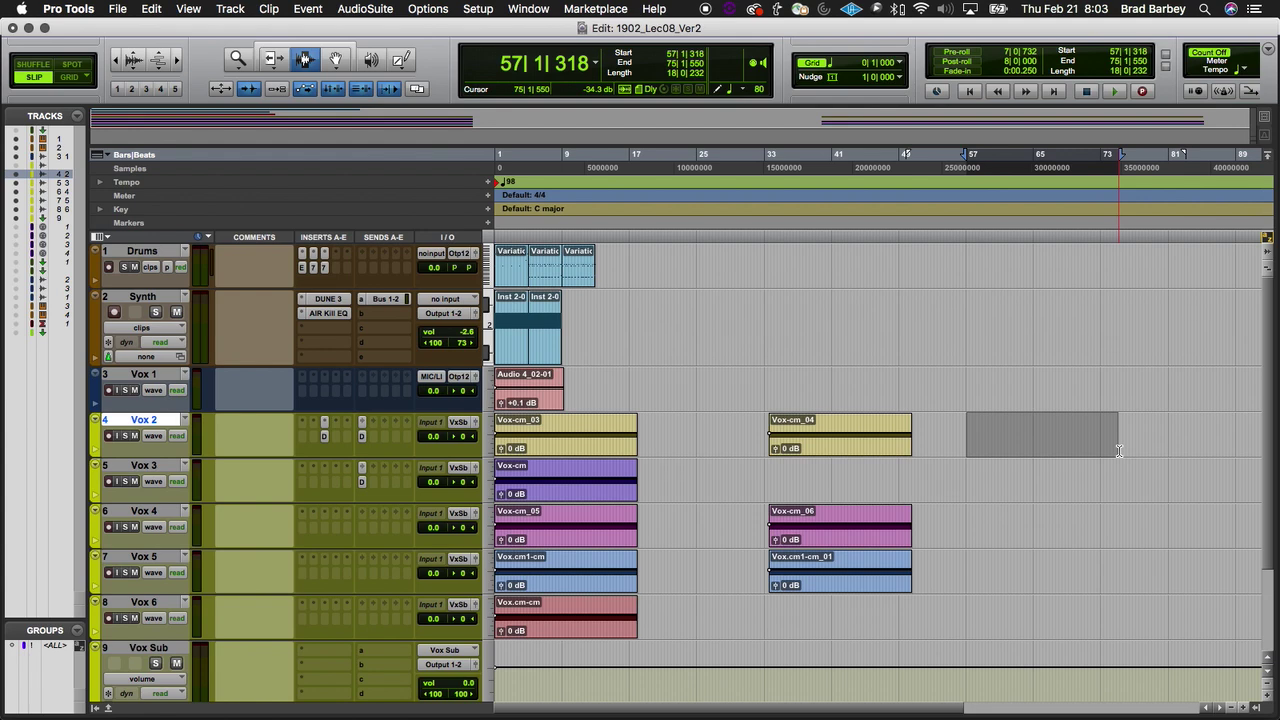
Step: Try consolidating the empty selection at about bars 57 to 75 on Vox 2 into a clip, and undo each attempt
key(alt+shift+3)
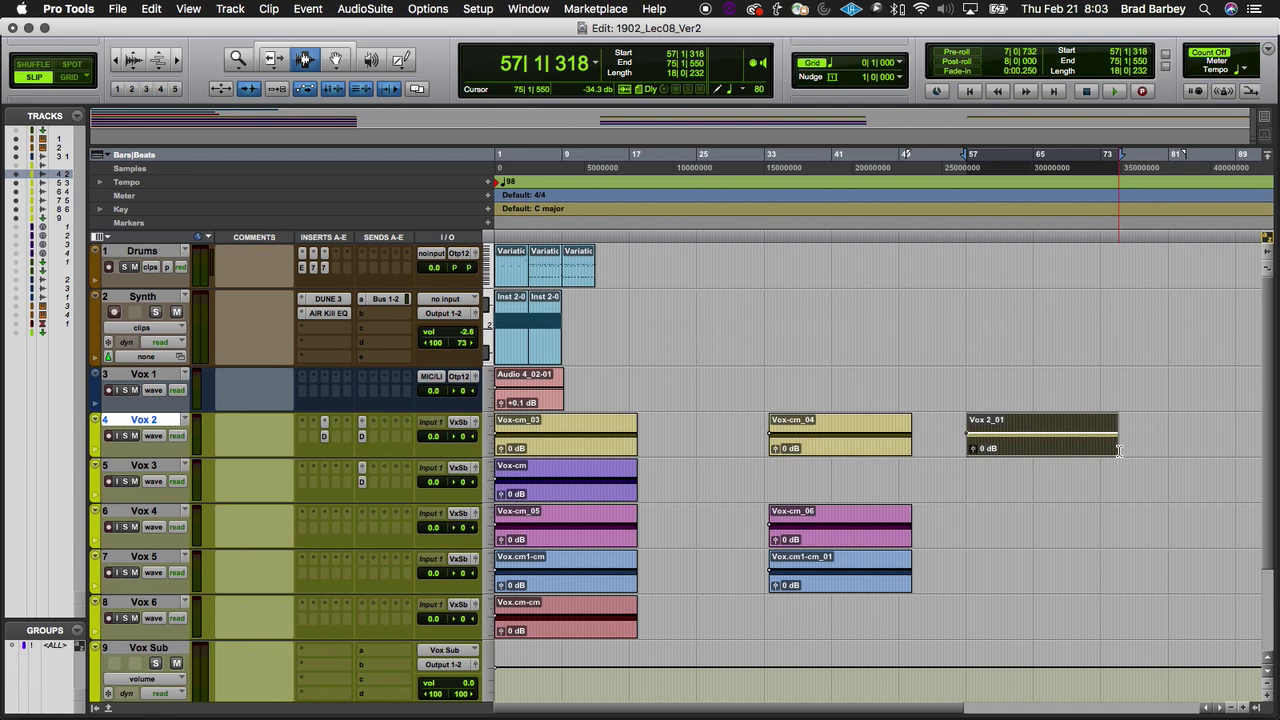
key(super+z)
key(alt+shift+3)
key(super+z)
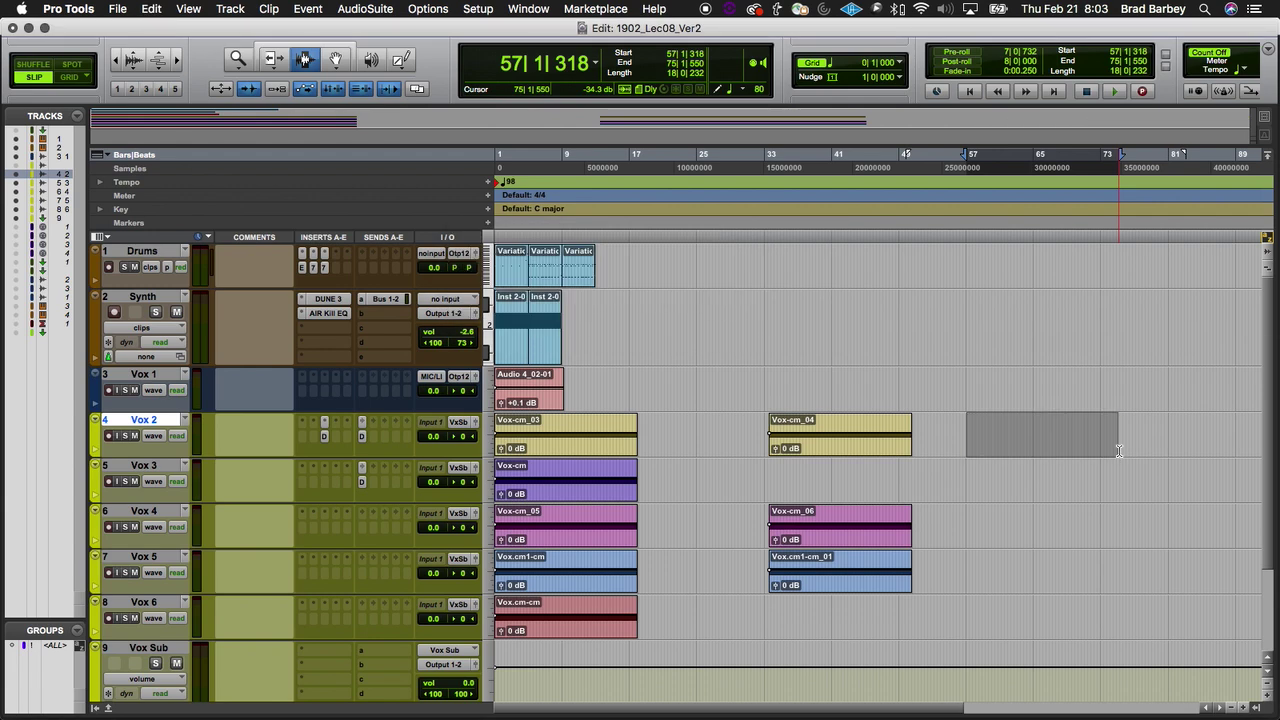
key(alt+shift+3)
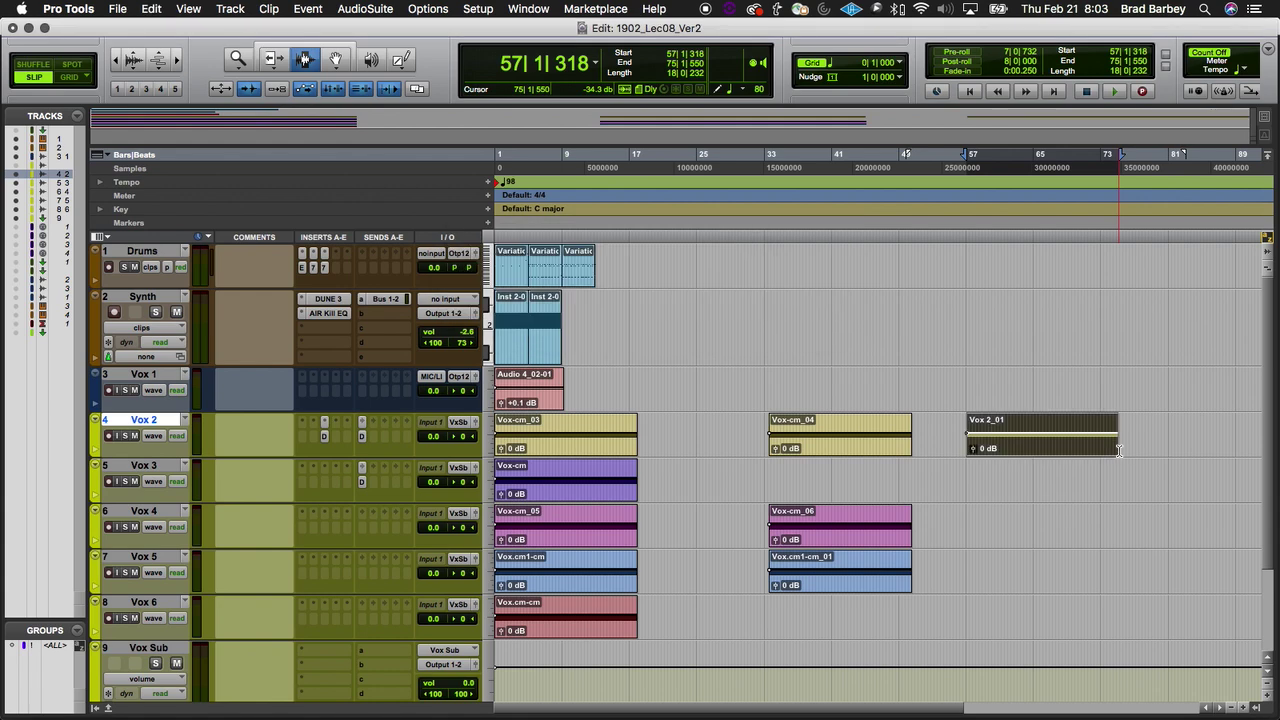
key(super+z)
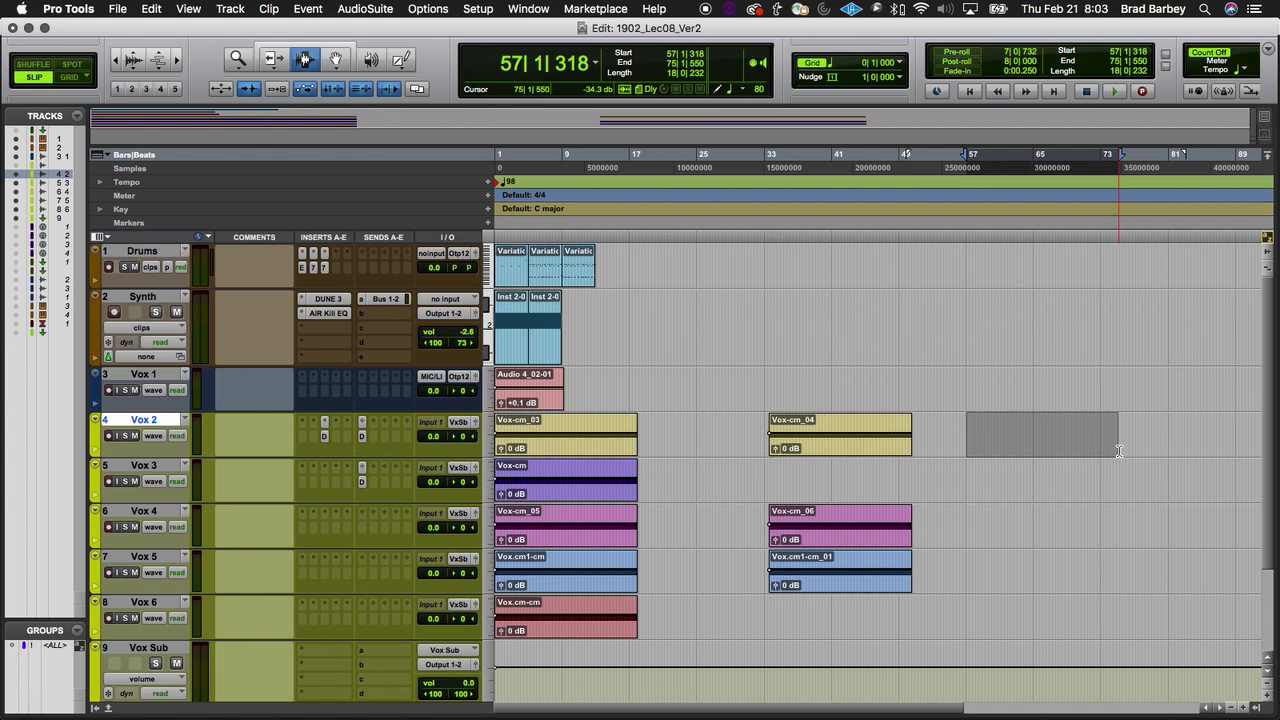
Step: Review the Bounce to Disk settings, close them without bouncing, and switch to the Real-Time Bouncing slide in Keynote
key(super+Tab)
key(alt+super+b)
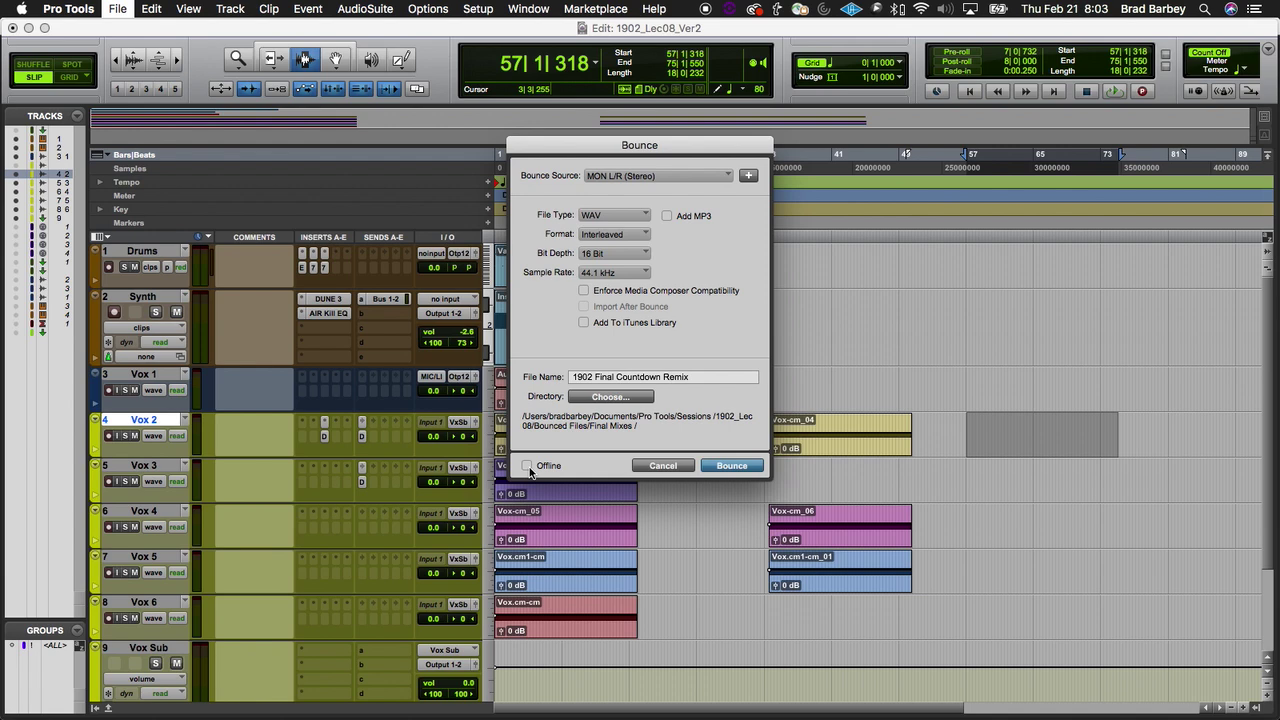
click(678, 470)
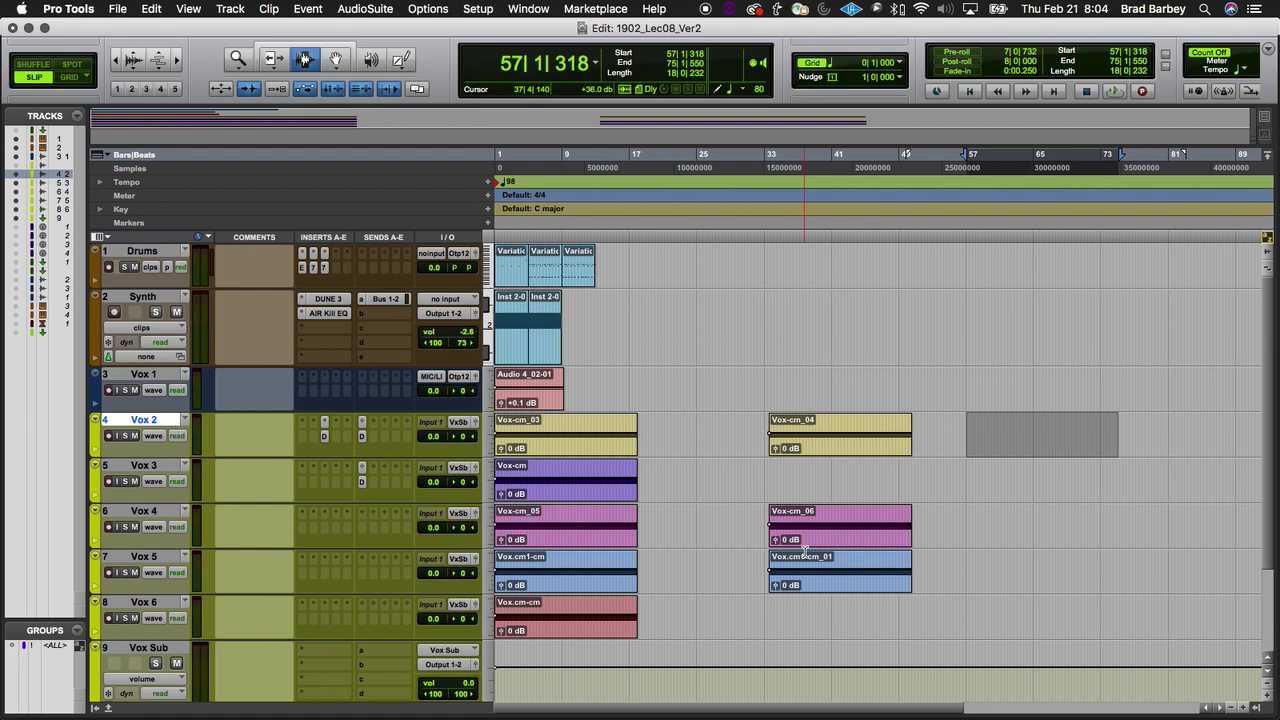
key(super+Tab)
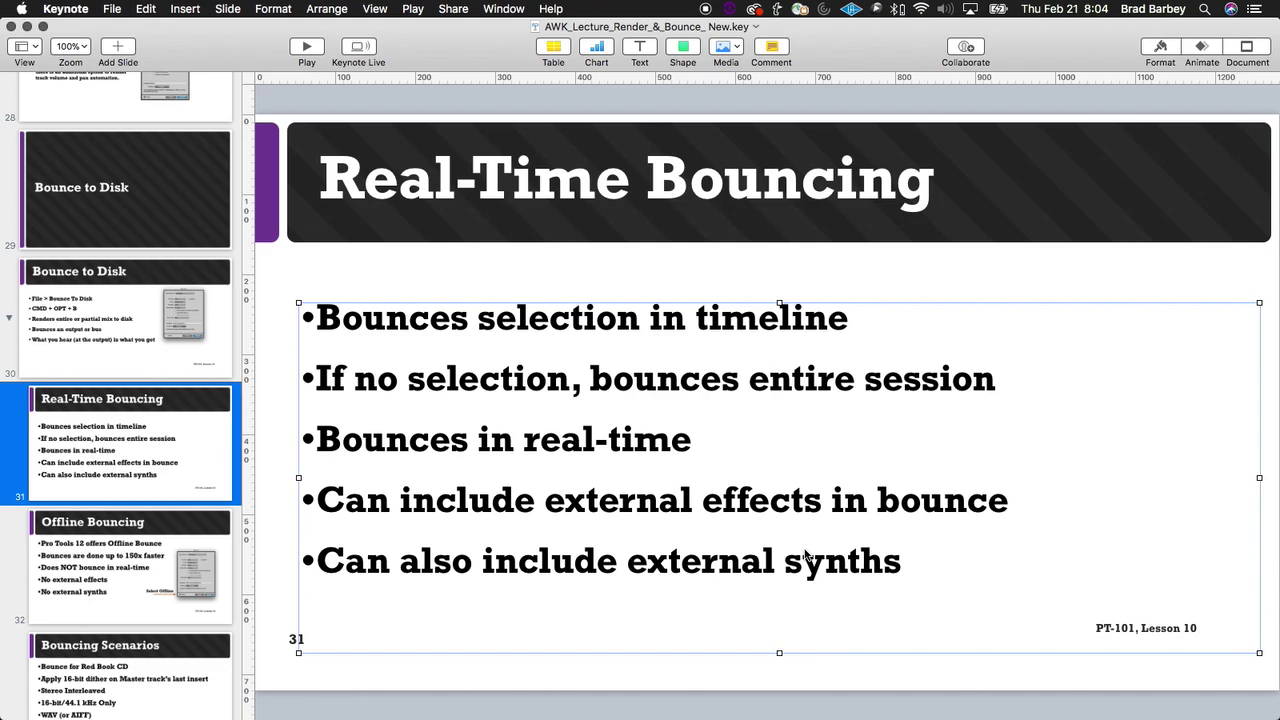
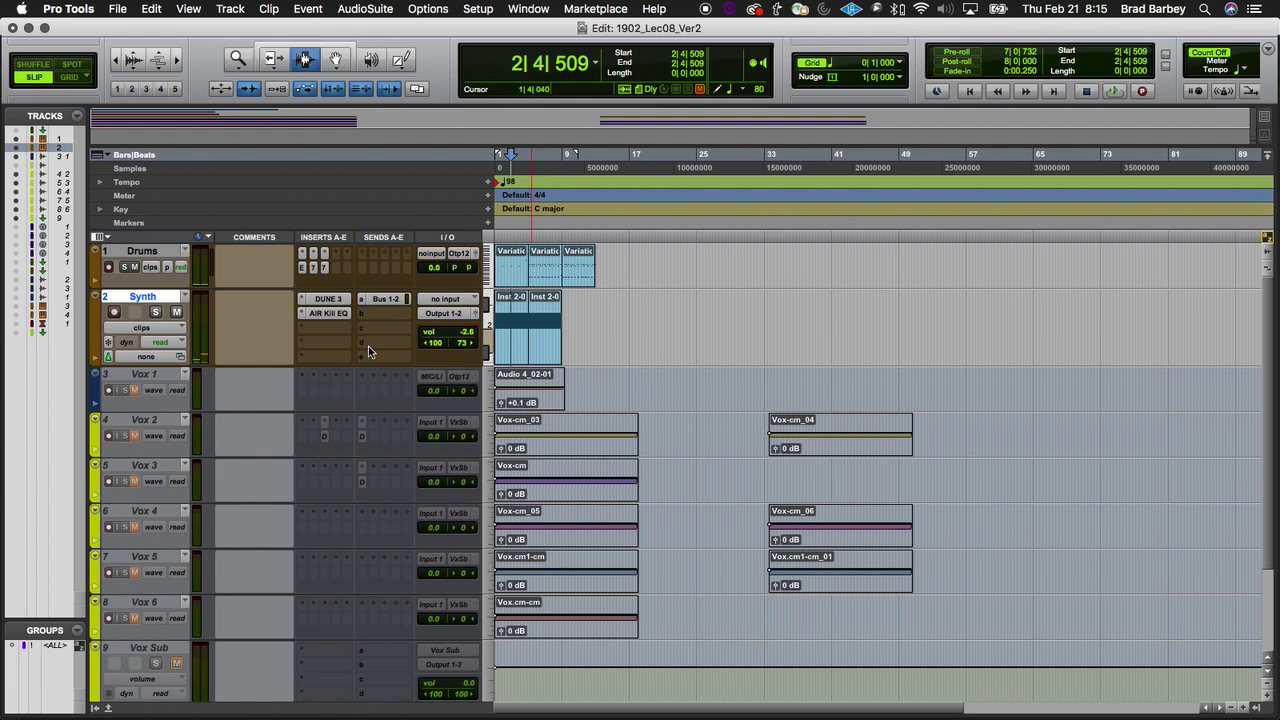
Step: Commit the Synth track offline with sends copied and source tracks set to Do Nothing, and undo the commit
right_click(147, 301)
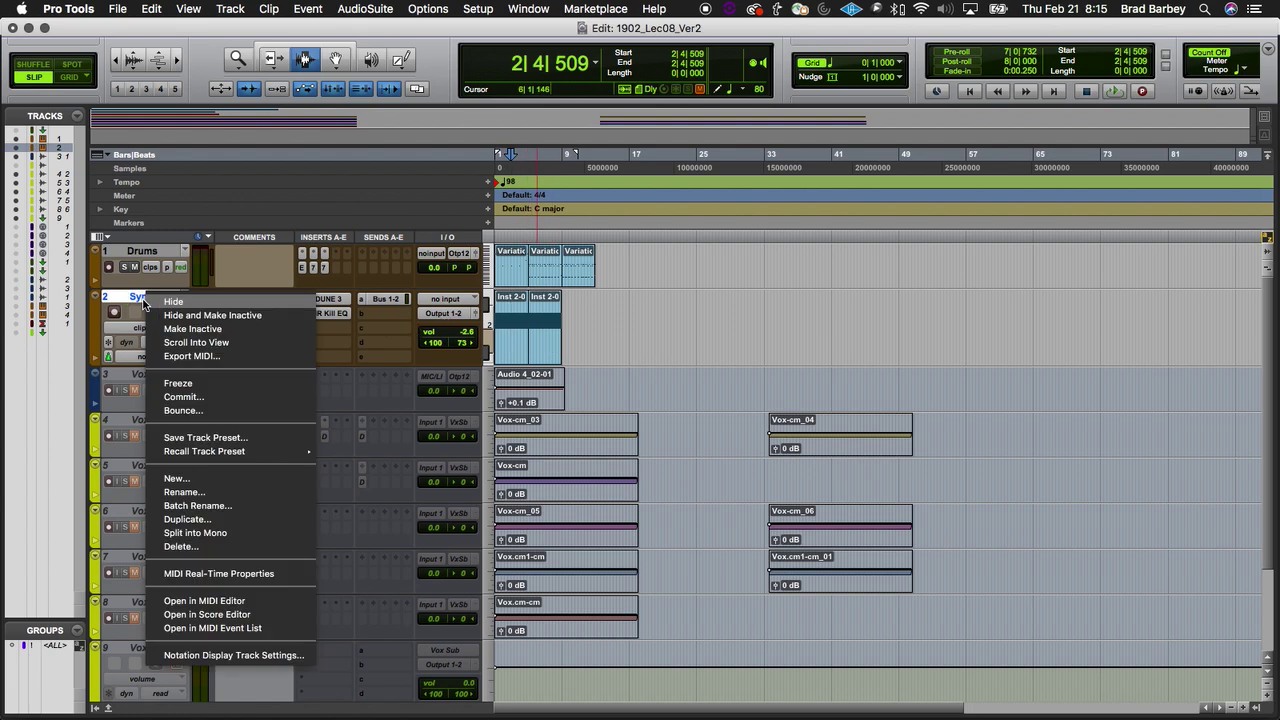
click(241, 392)
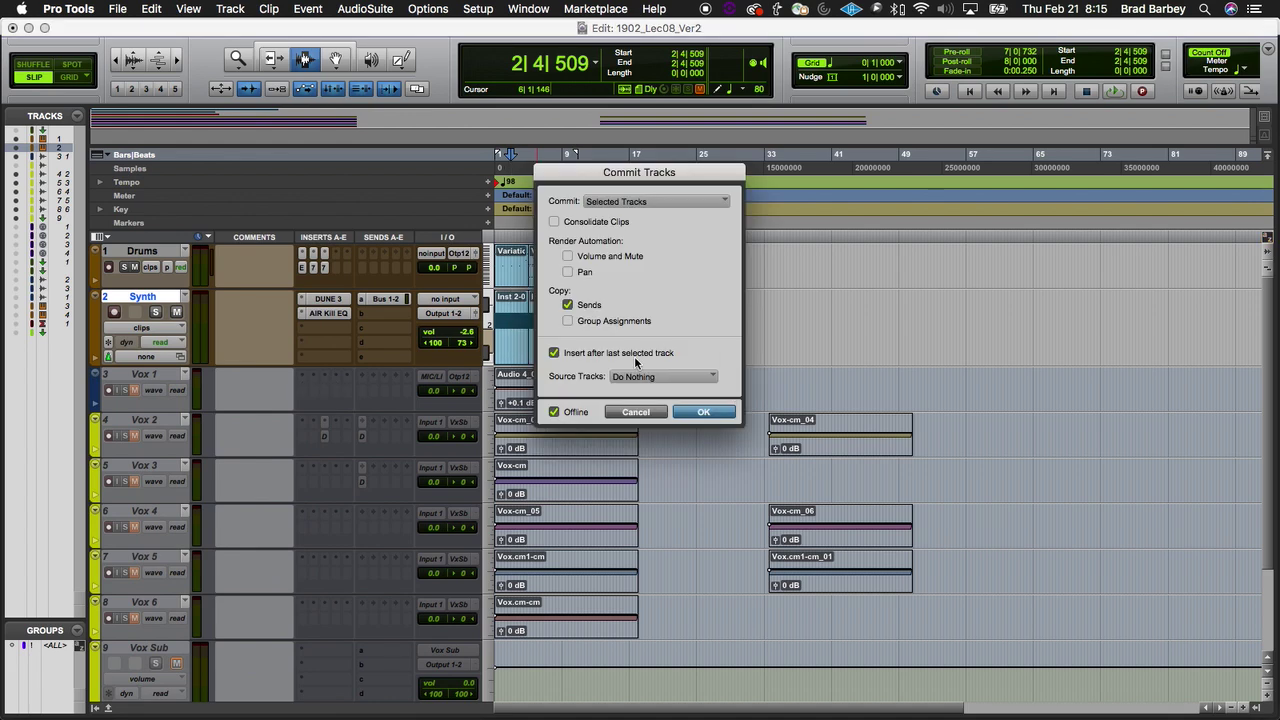
click(568, 305)
click(568, 305)
click(704, 411)
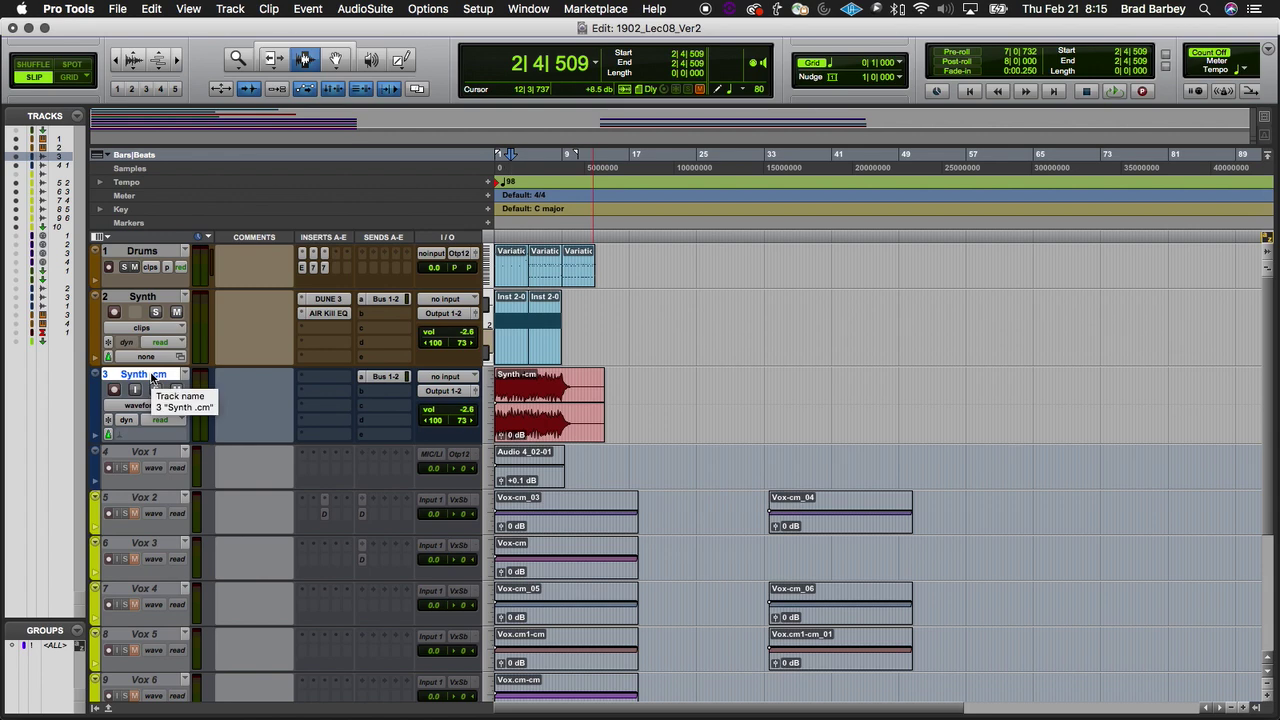
key(super+z)
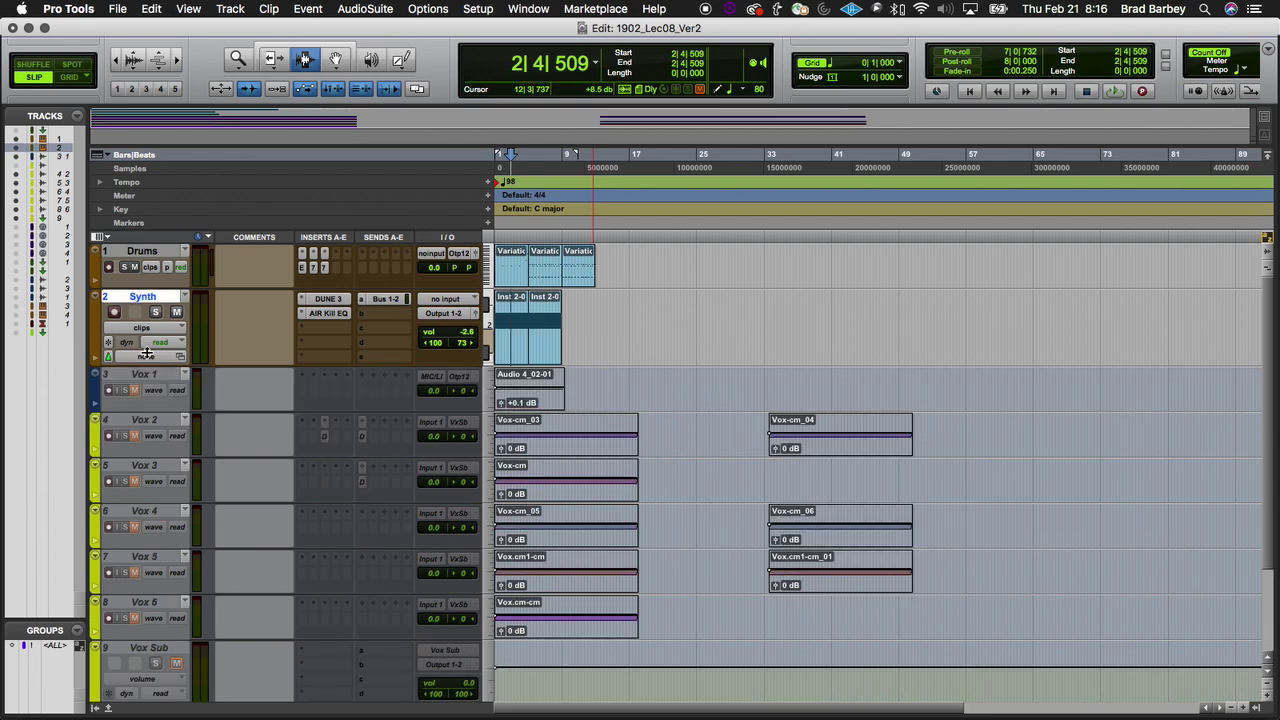
Step: Create one new stereo audio track directly below the Synth instrument track
key(super+shift+n)
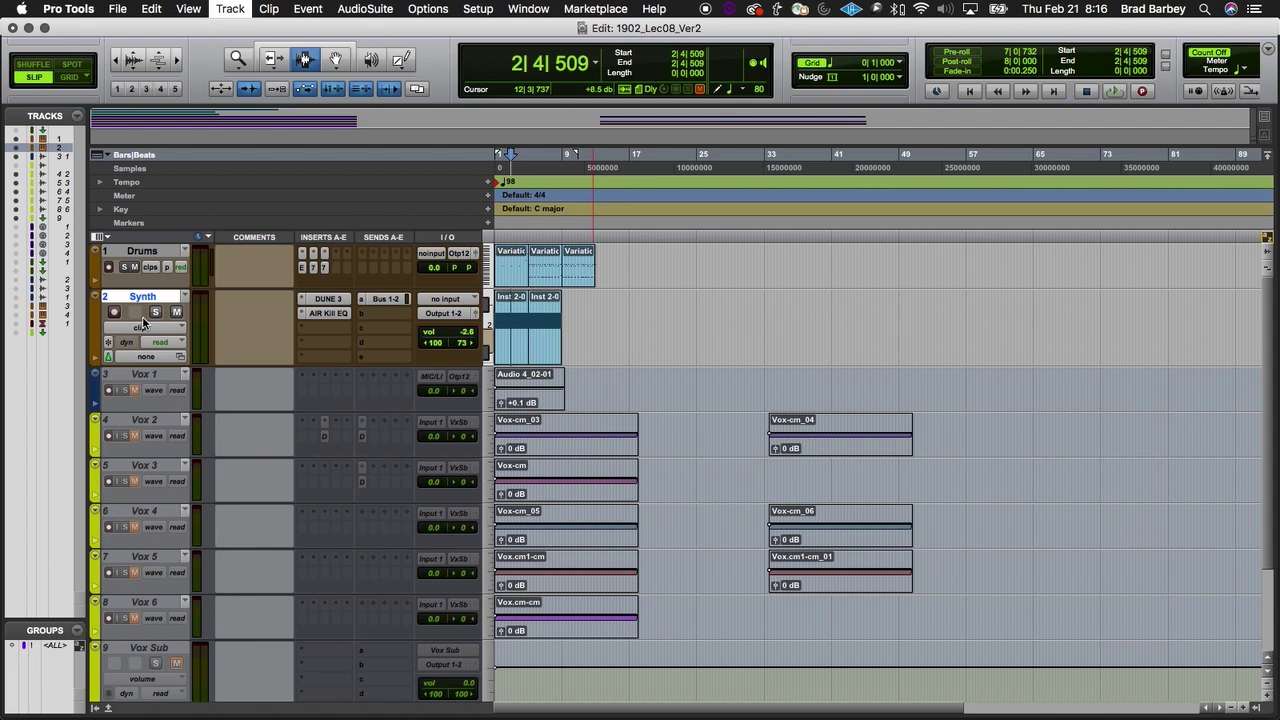
key(super+Right)
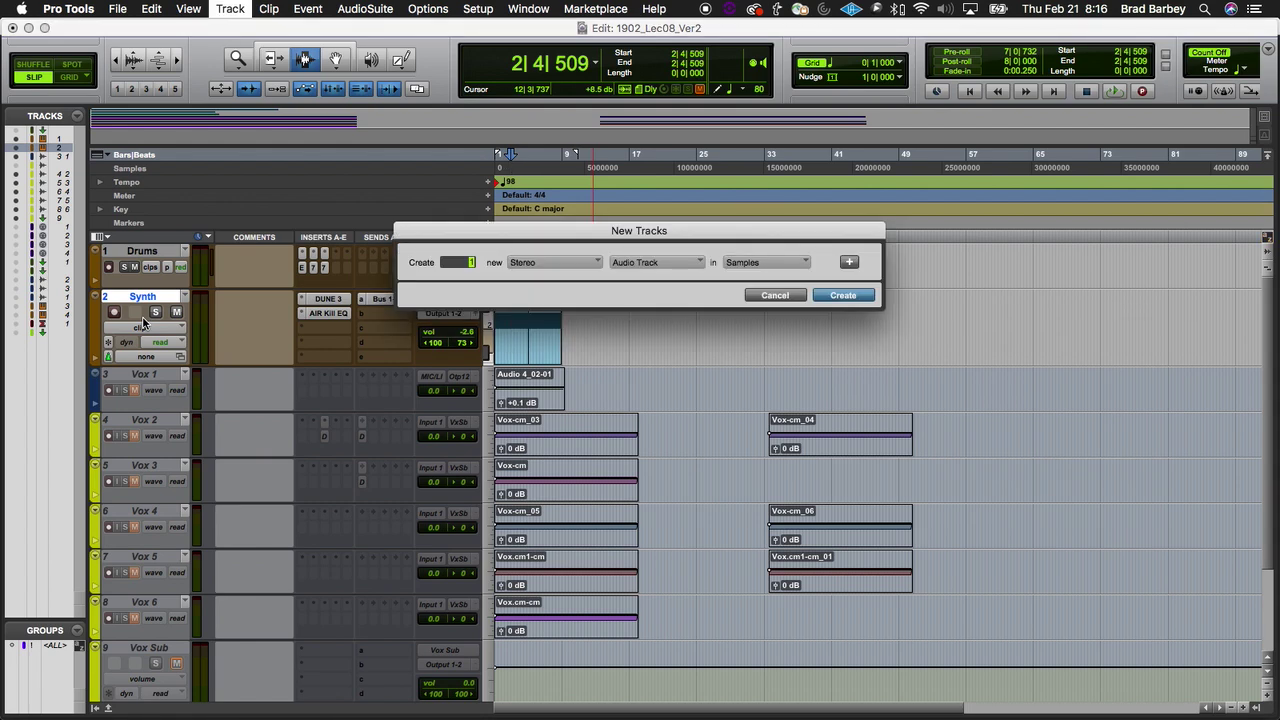
key(Return)
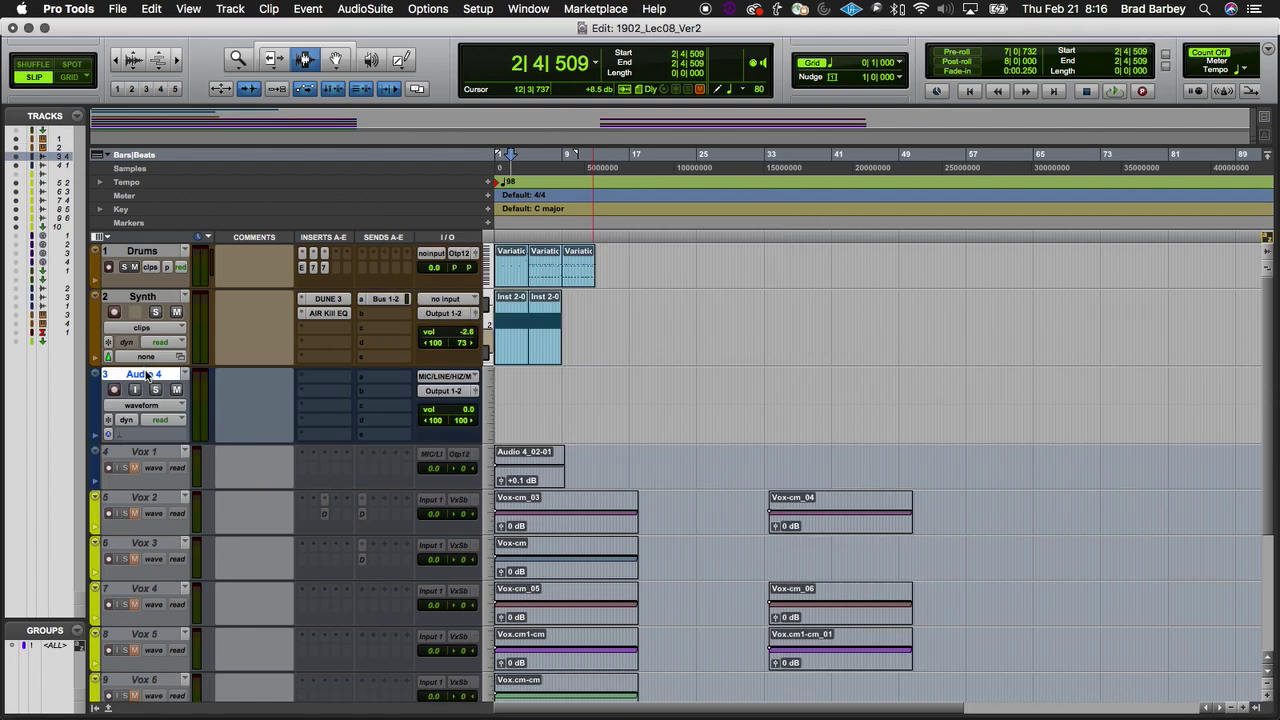
Step: Rename the new audio track as SYNTH
double_click(146, 375)
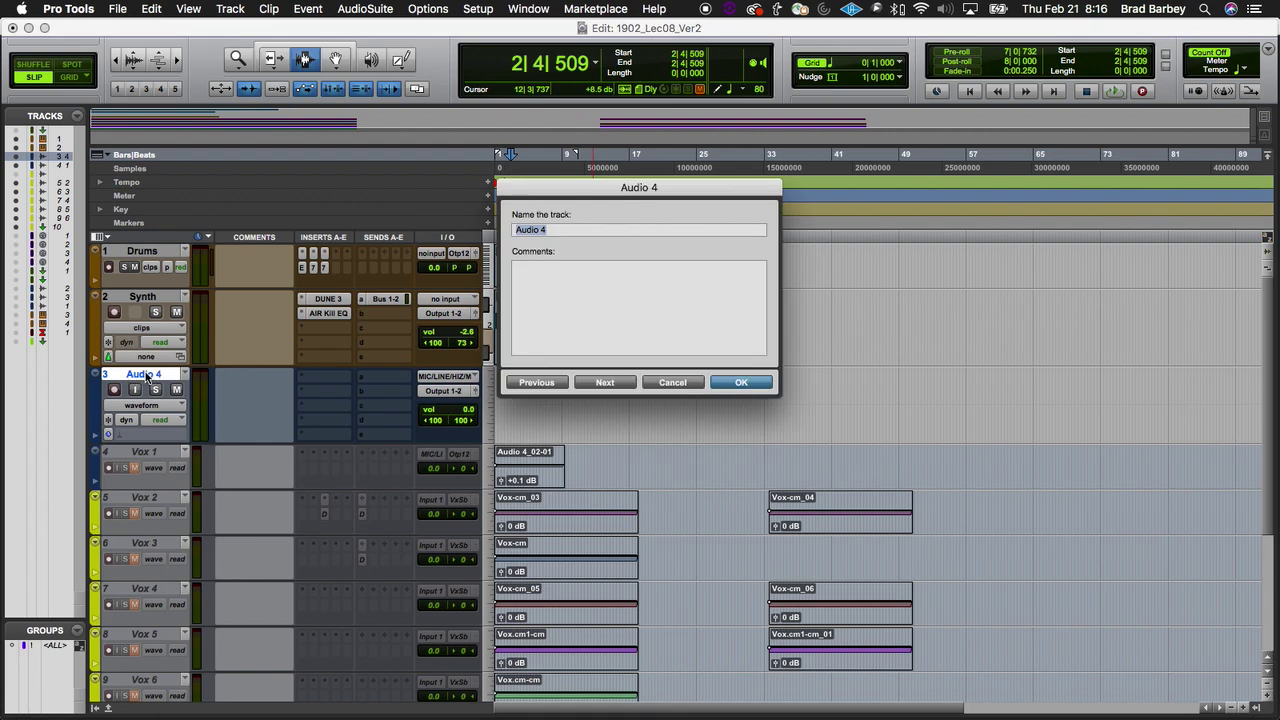
text(Synth)
key(Return)
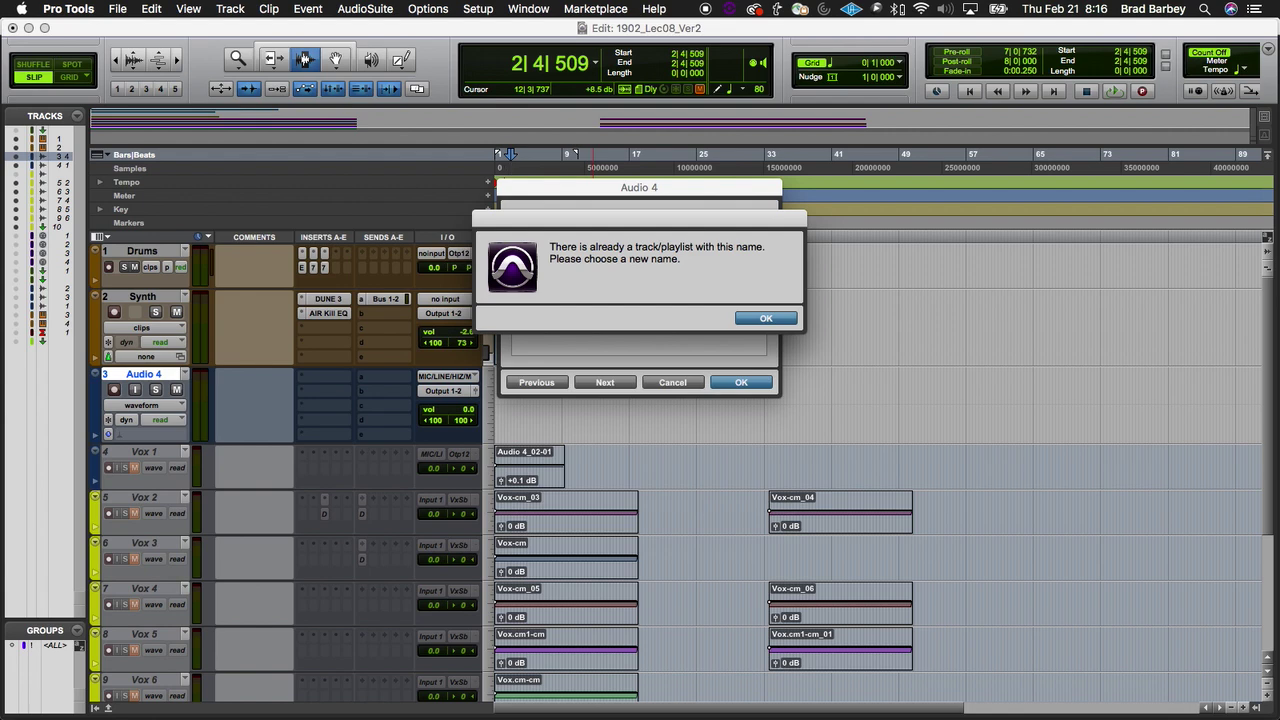
key(Return)
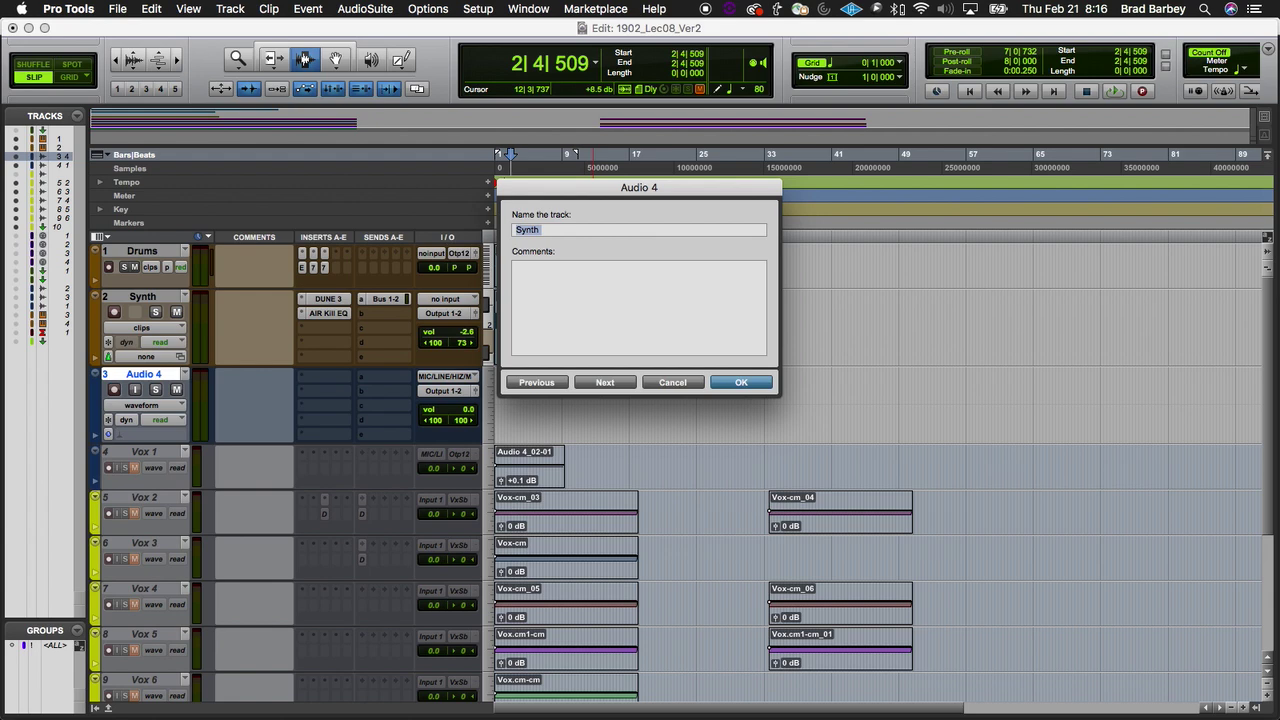
text(SYNTH)
key(Return)
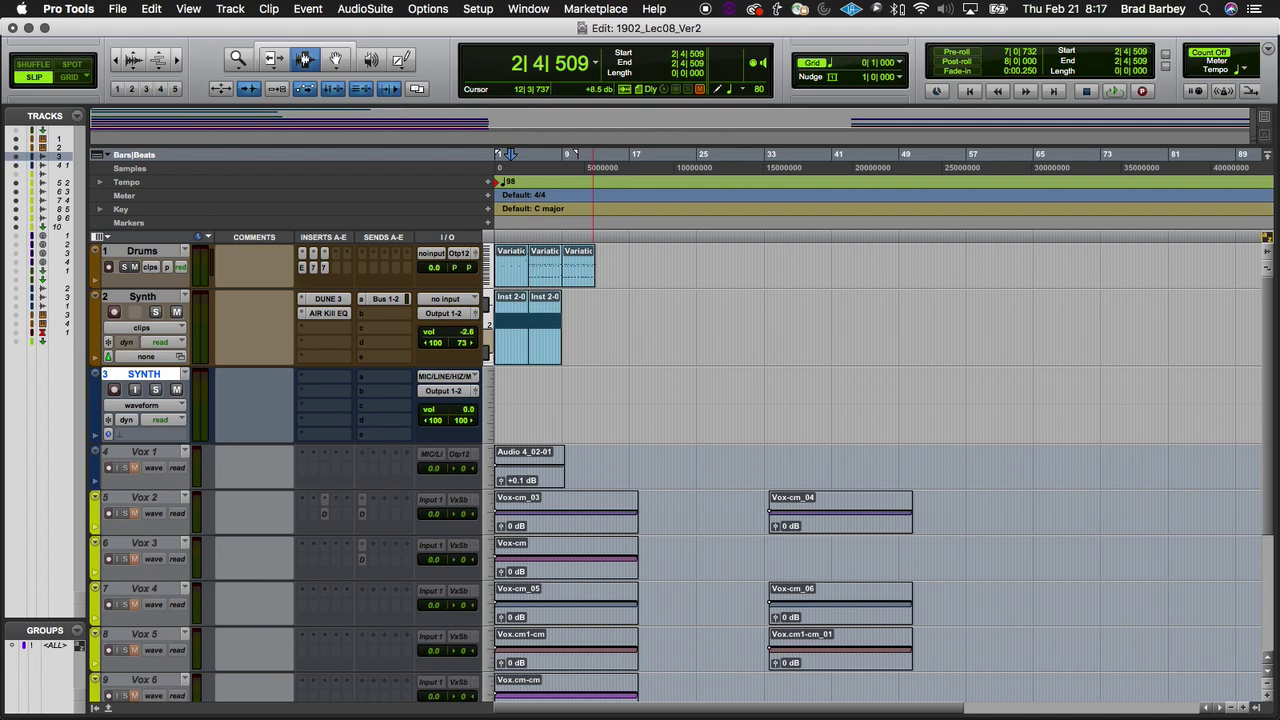
Step: Route the Synth instrument track's output to the stereo Bus 13-14 in the Mix window
key(super+equal)
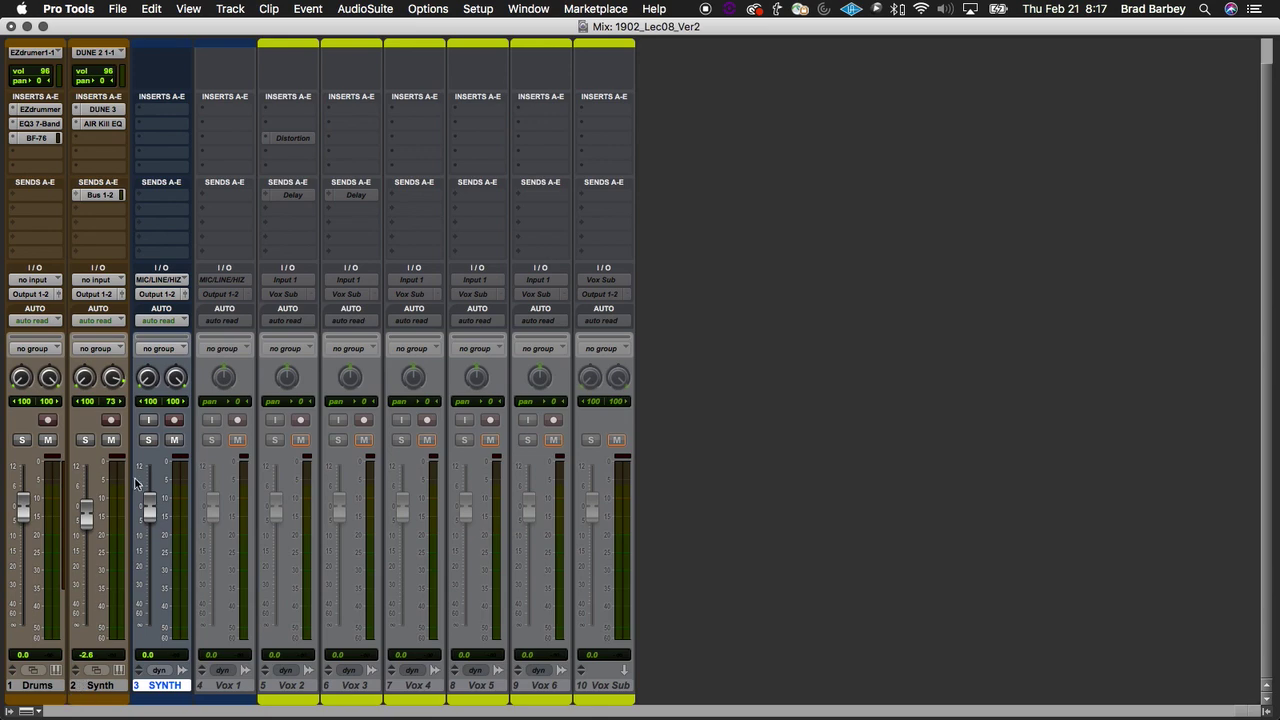
click(99, 295)
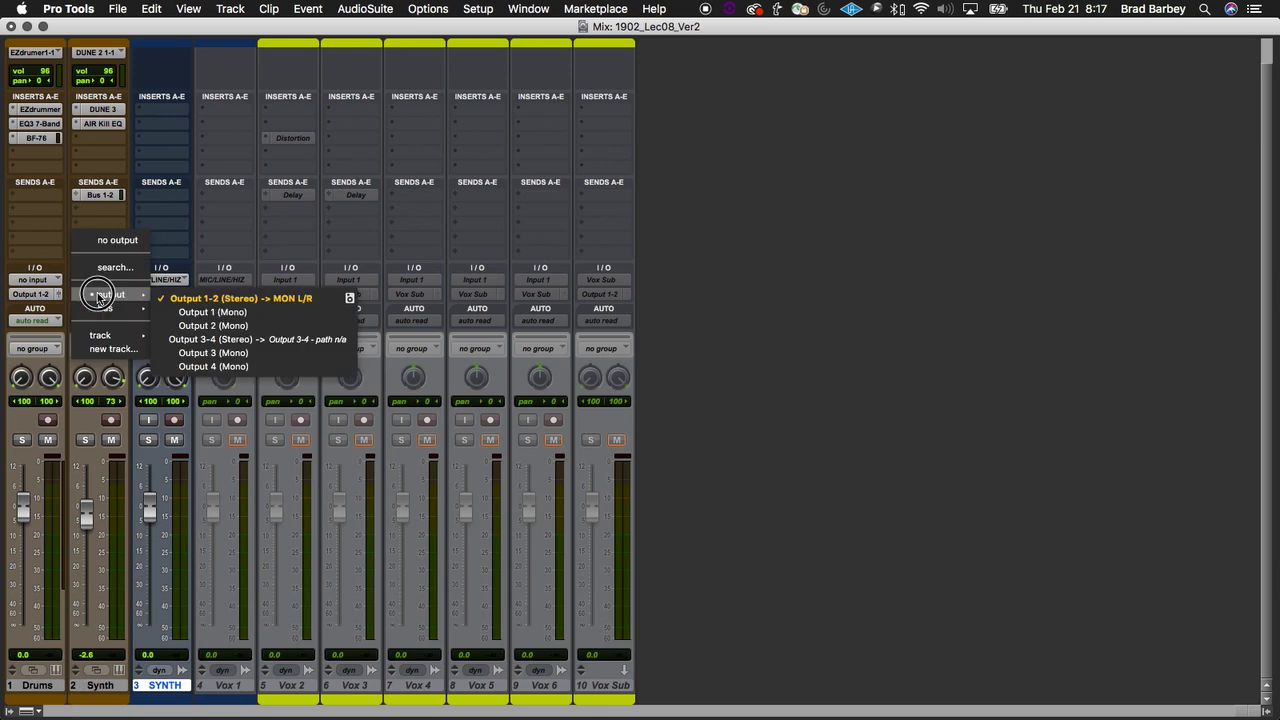
mouse_move(101, 310)
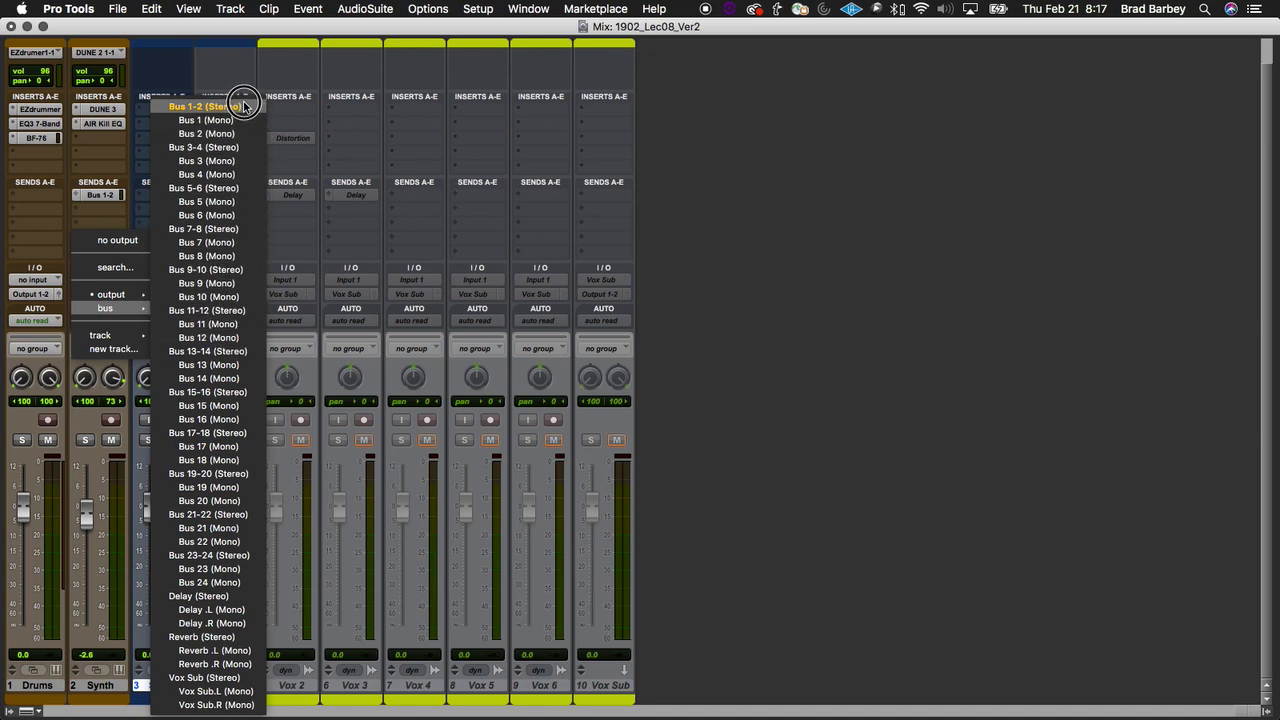
click(213, 352)
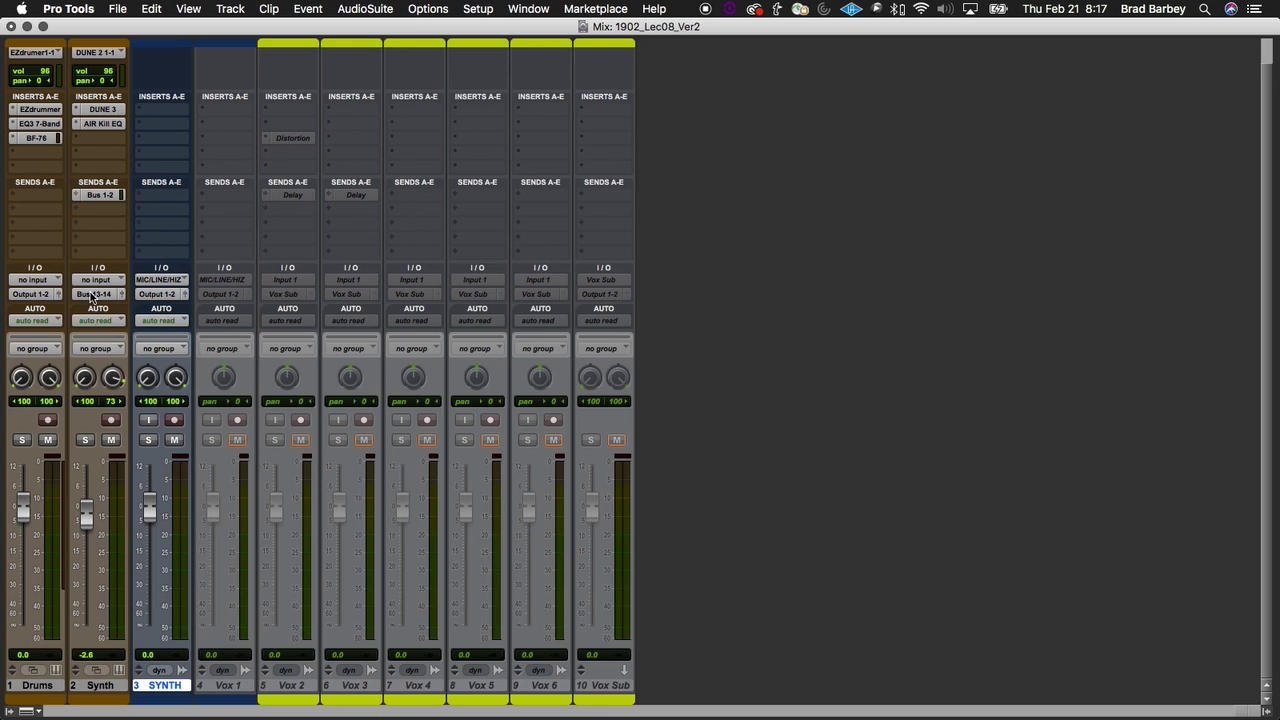
Step: Rename the Synth instrument track's output bus as SYNTH
right_click(92, 295)
click(186, 326)
text(SYNTH)
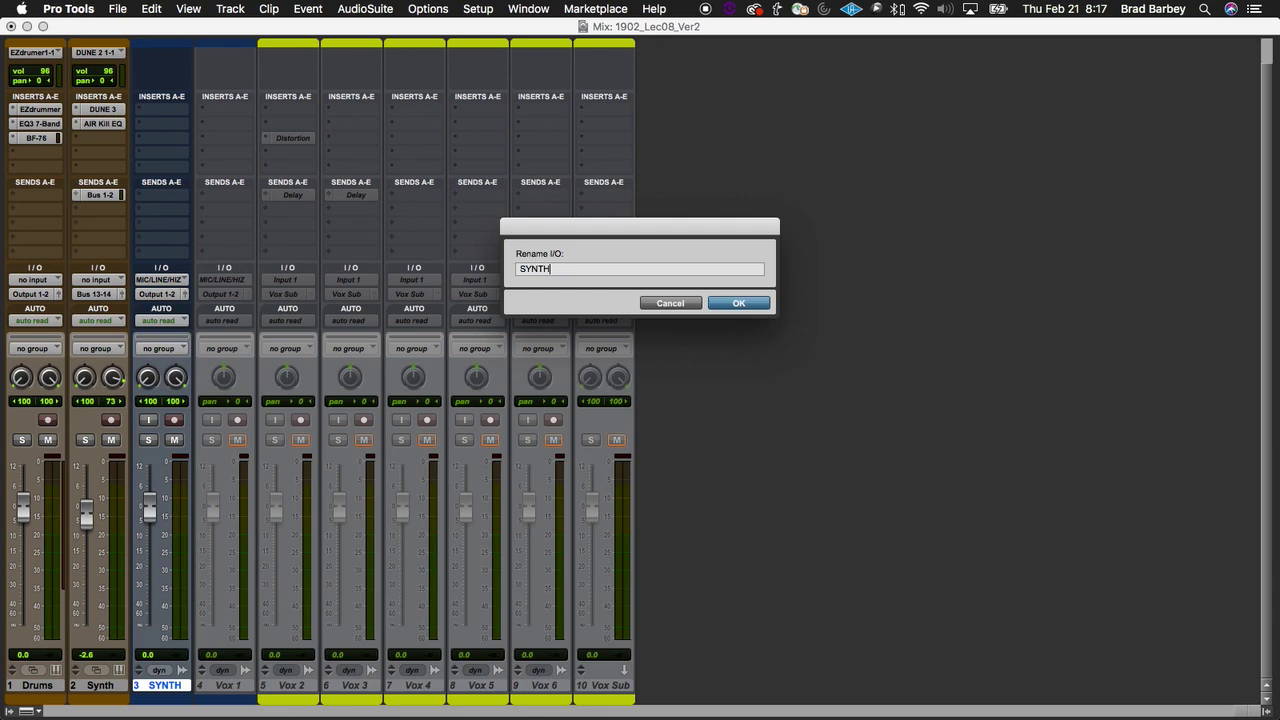
key(Return)
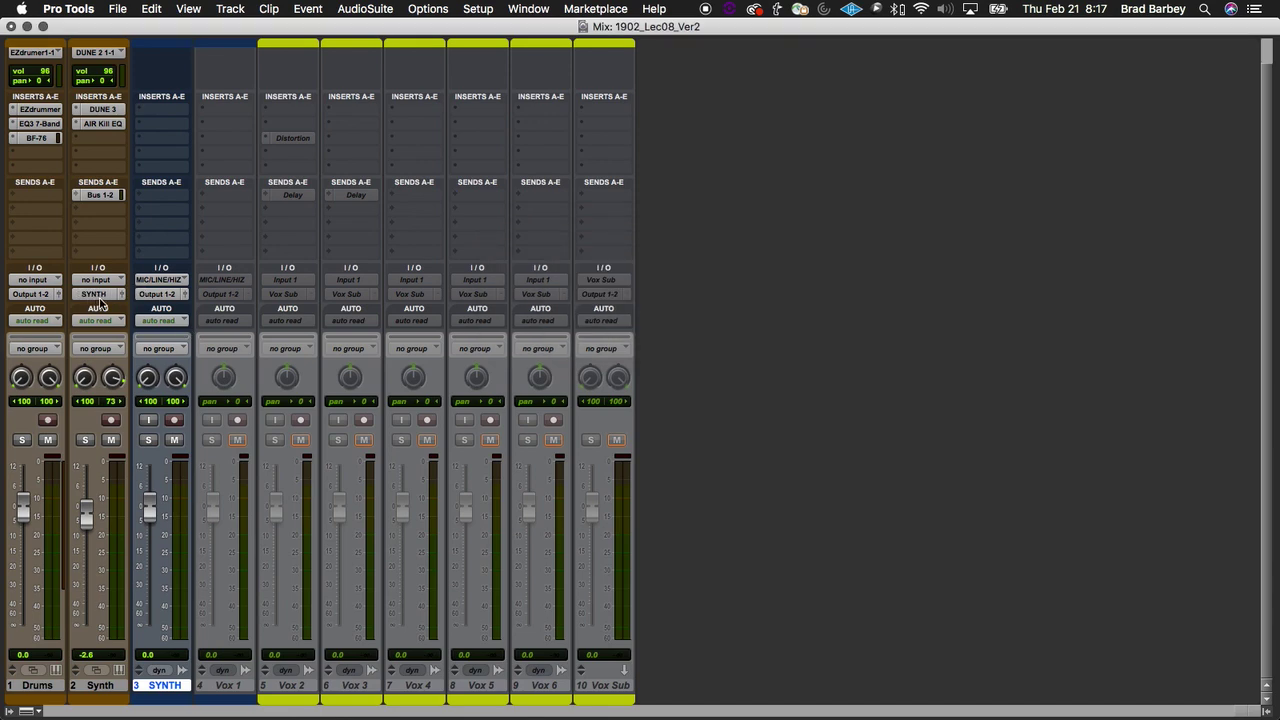
Step: Set the SYNTH audio track's input to the SYNTH stereo bus and arm the track for recording
click(166, 282)
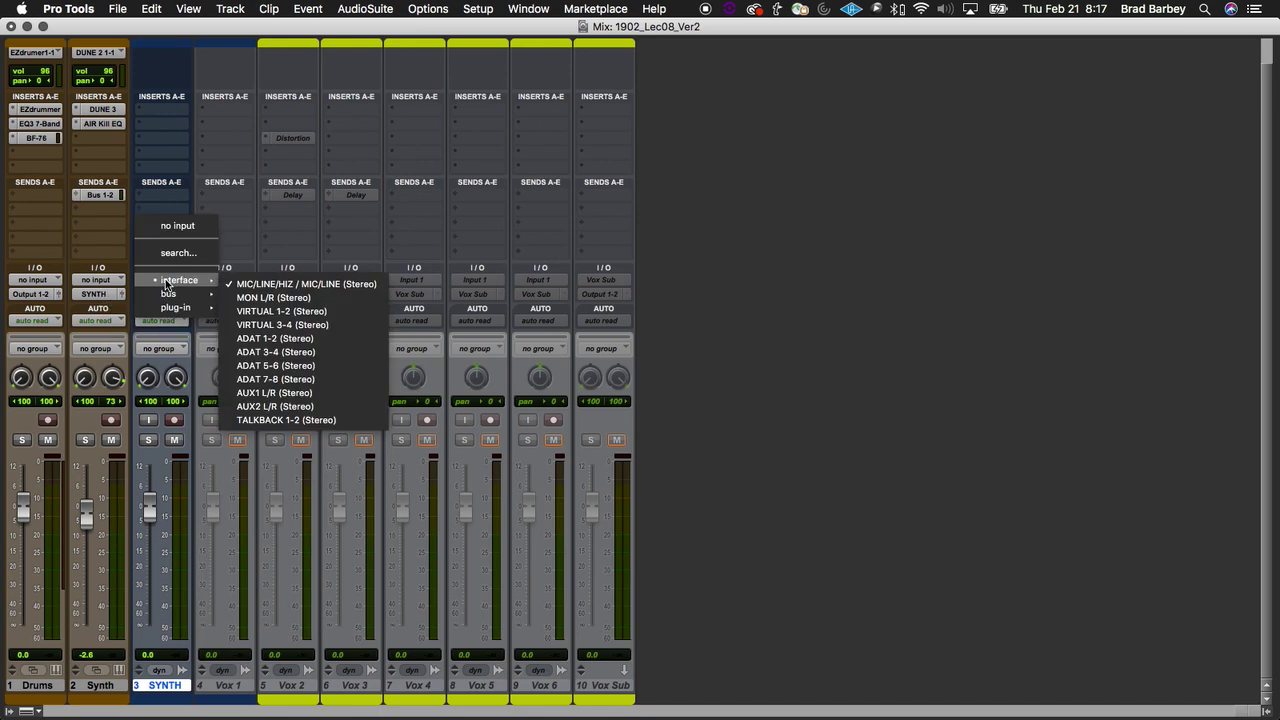
mouse_move(170, 294)
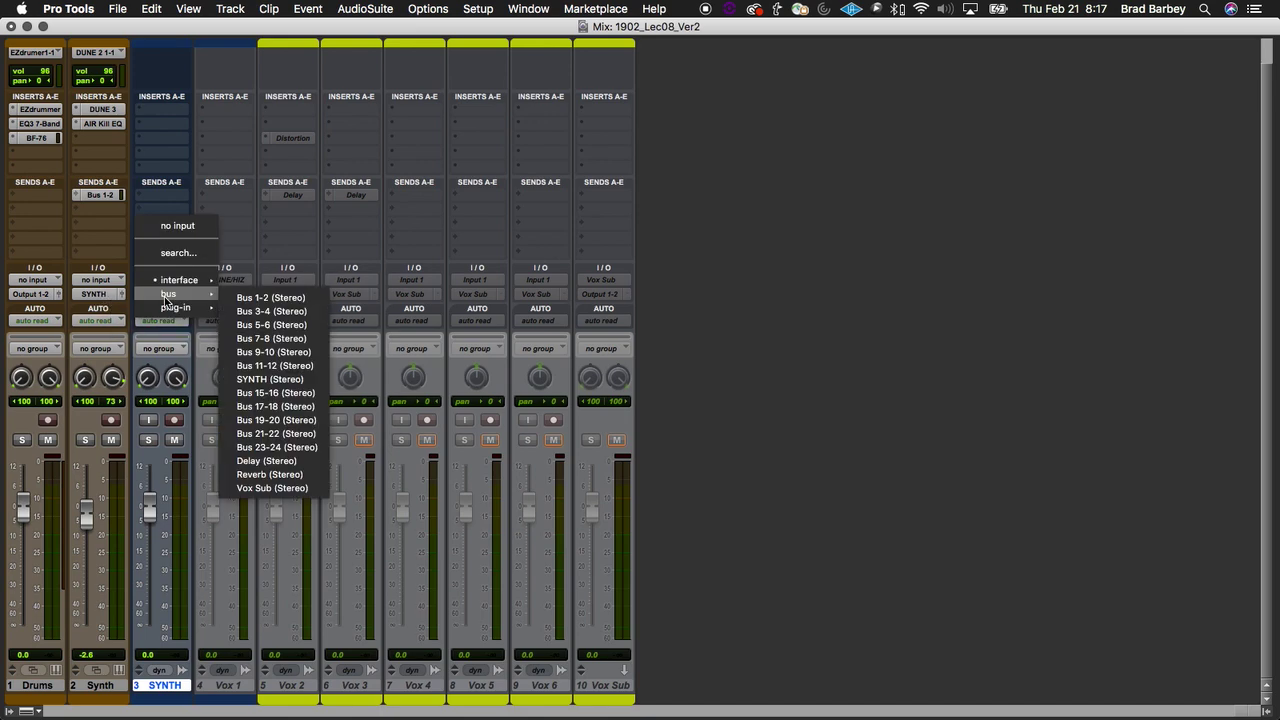
click(284, 380)
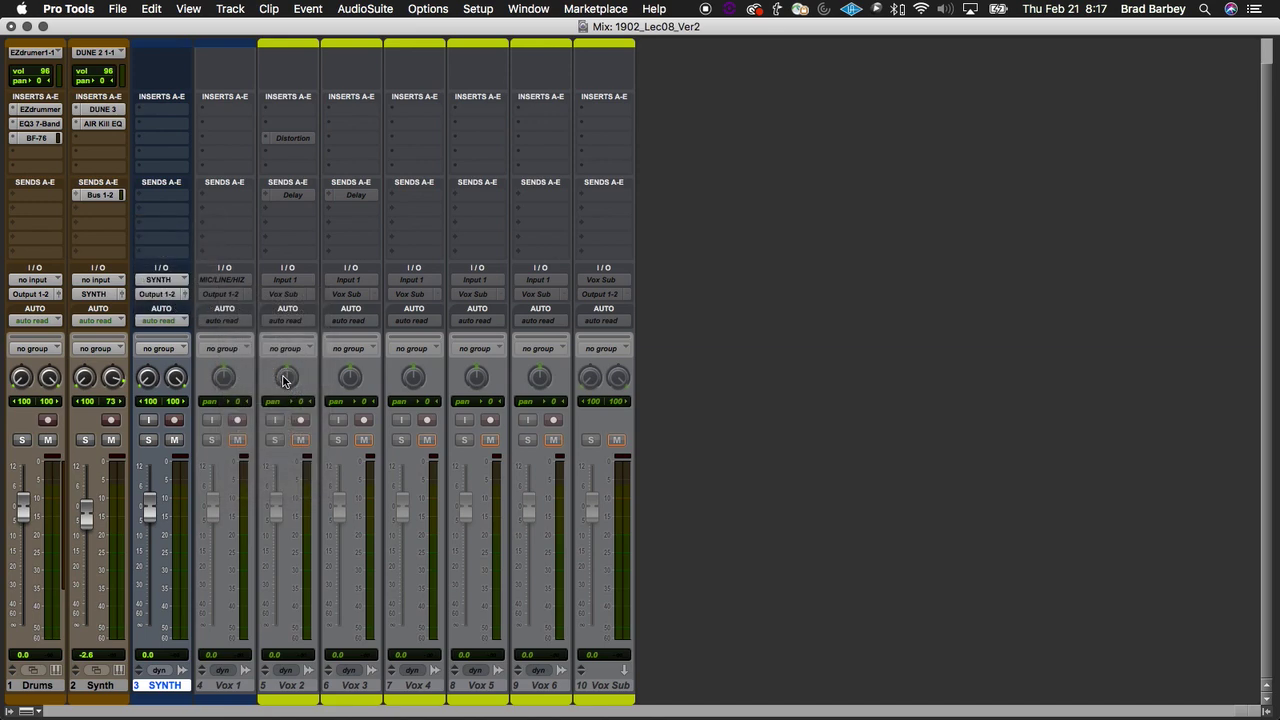
click(174, 424)
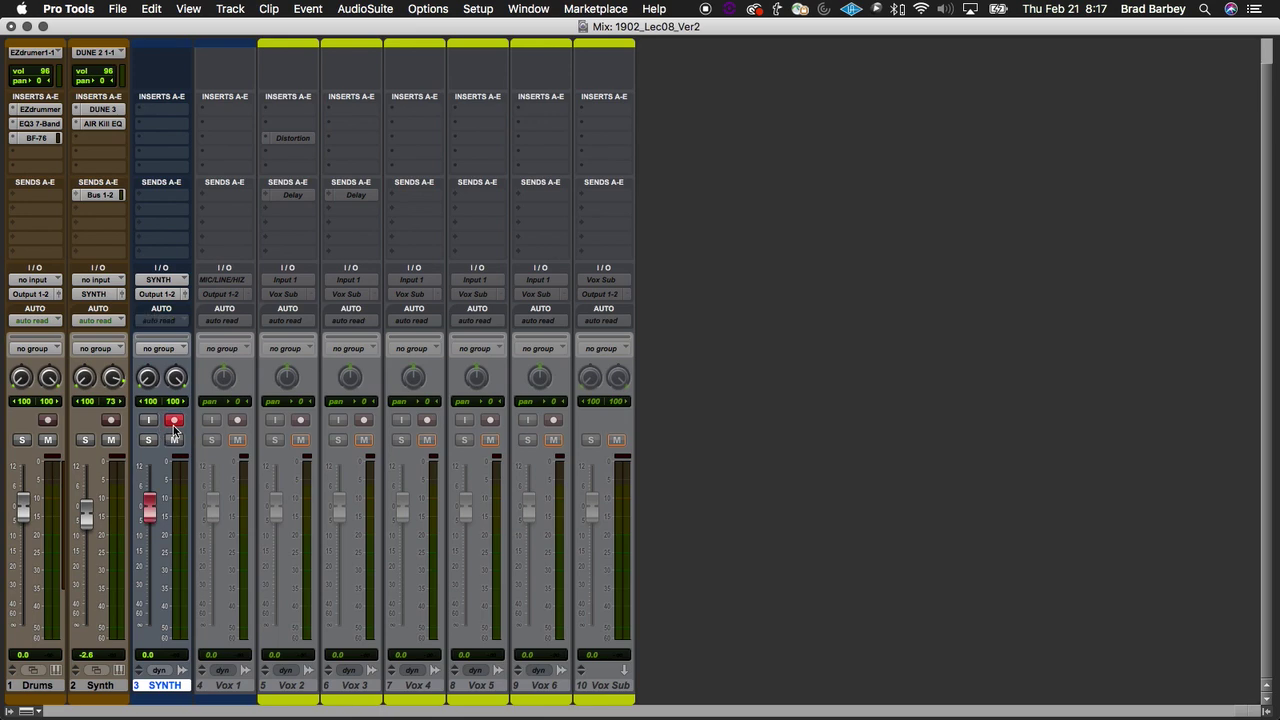
Step: Return to the Edit window, play the session from the start to check the routed signal, and stop playback
key(super+equal)
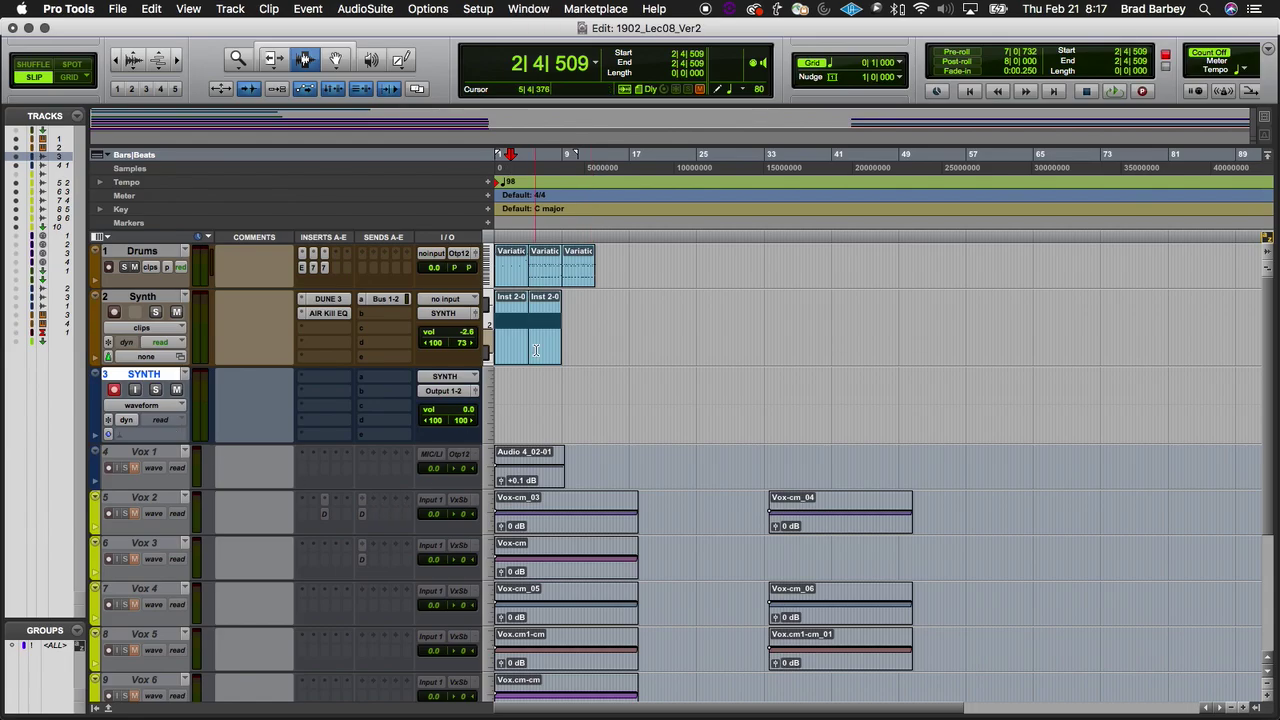
key(Return)
key(space)
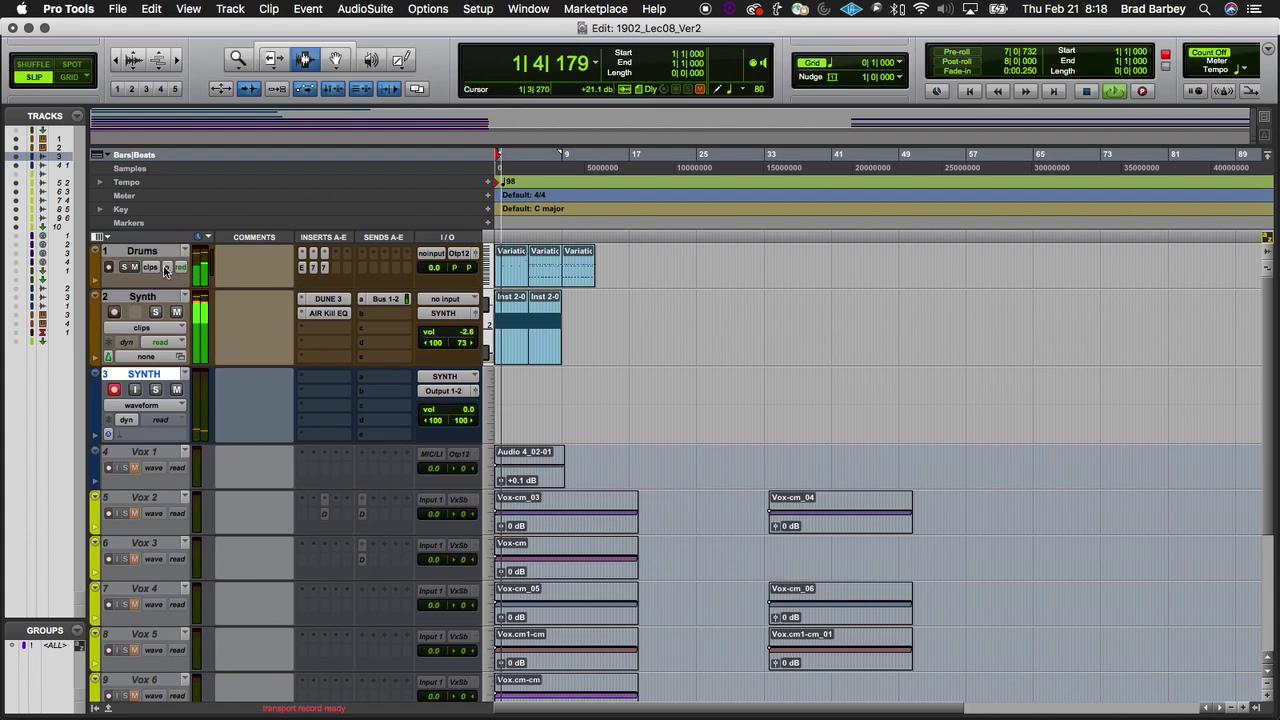
key(space)
key(space)
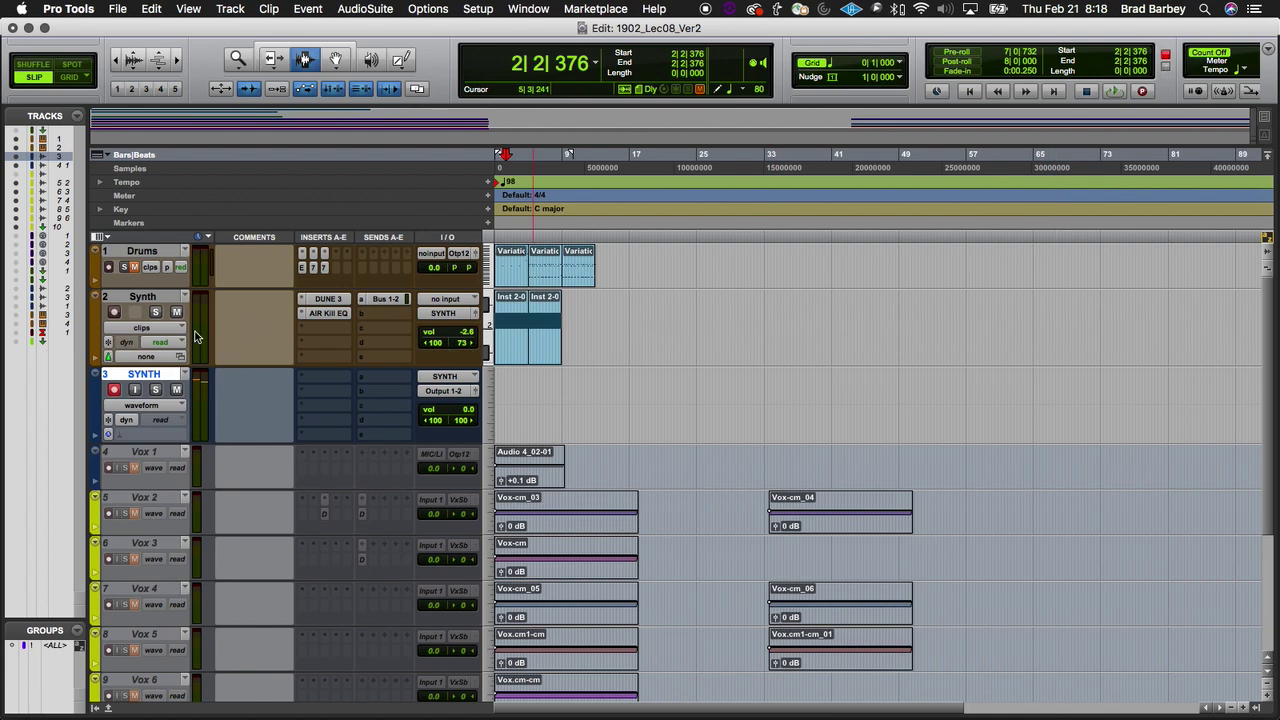
Step: Enable input monitoring on the SYNTH audio track, test it with brief playback and return to the session start
click(136, 391)
key(space)
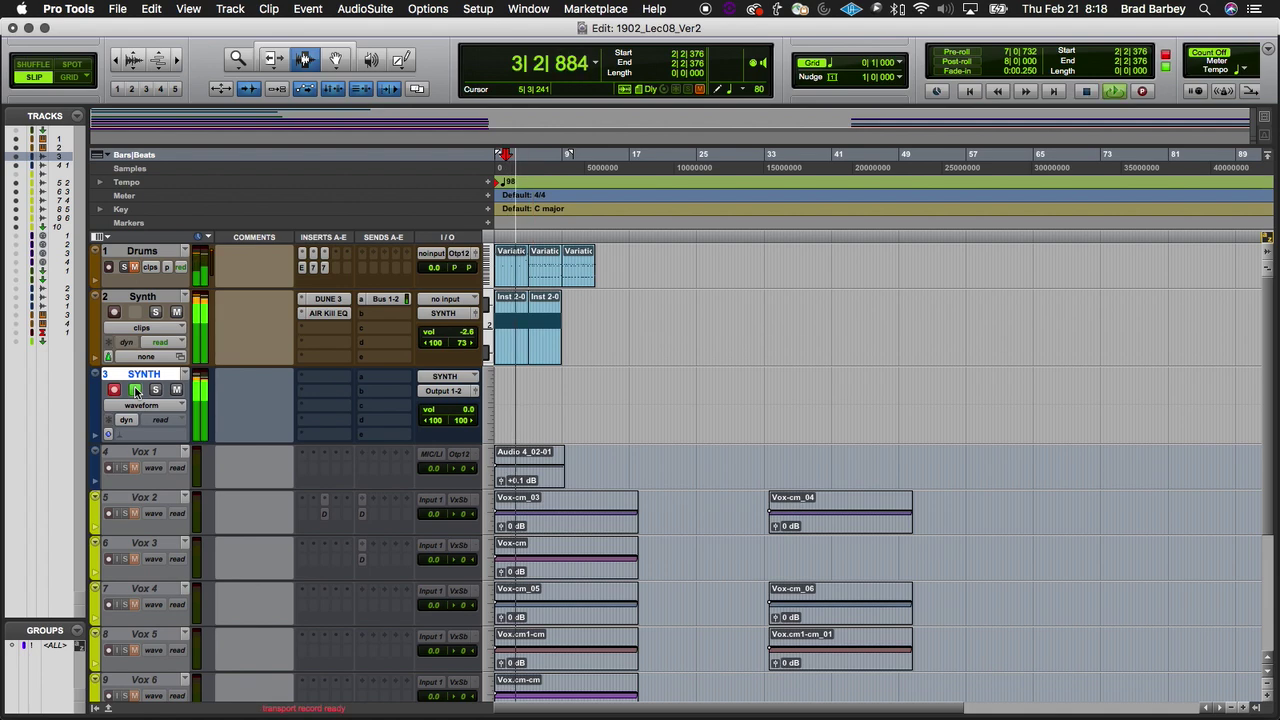
key(space)
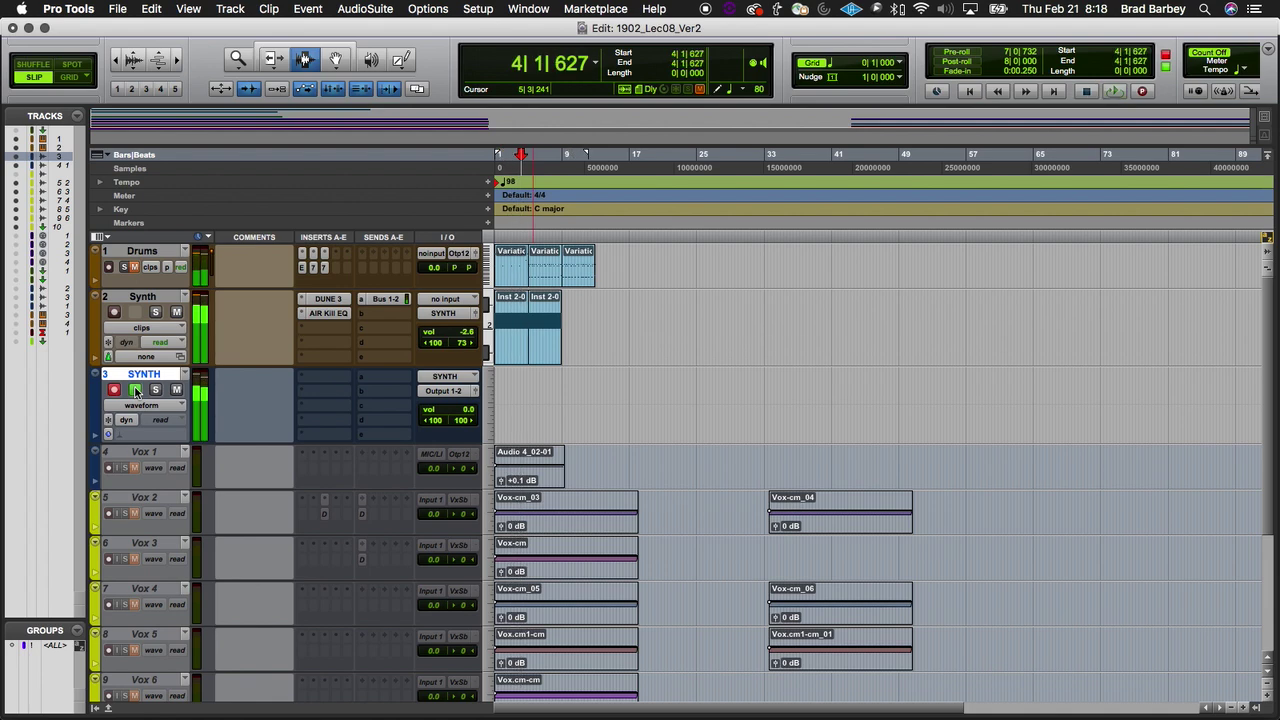
key(Return)
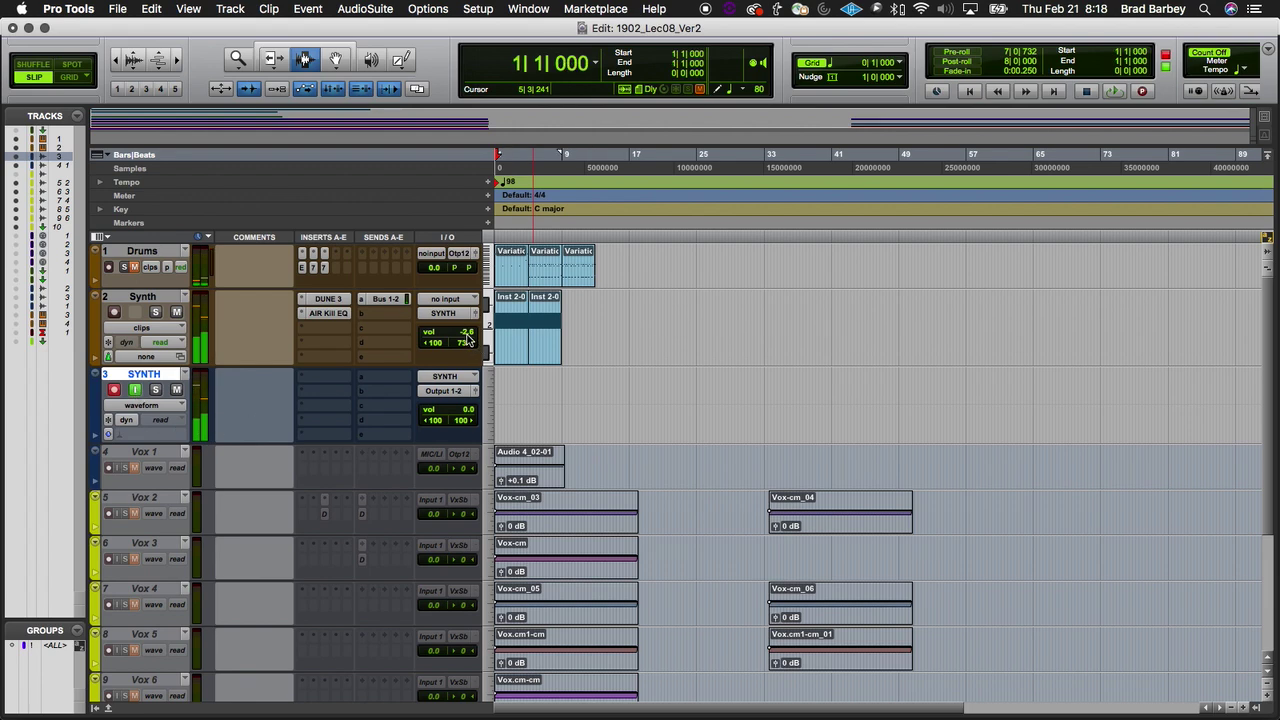
Step: Lower the Synth instrument track's volume to -6.5 dB and check the level on the SYNTH audio track with brief playback
click(467, 338)
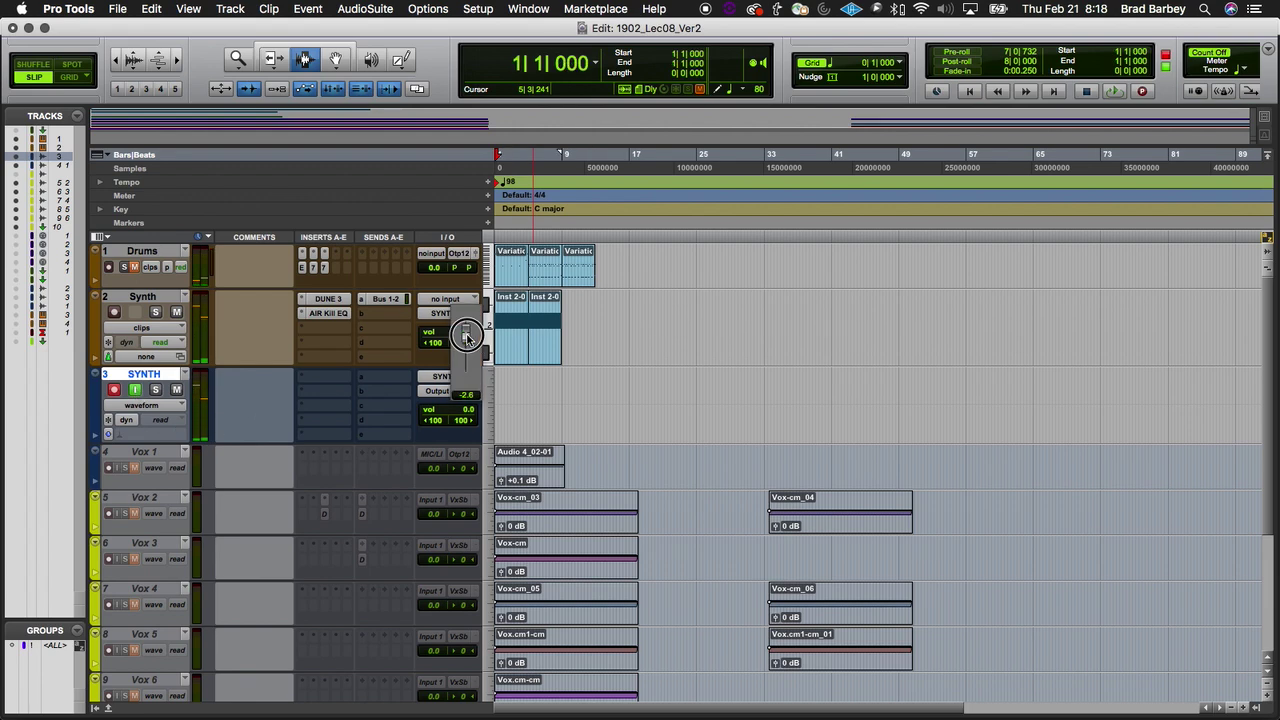
drag(465, 336, 465, 342)
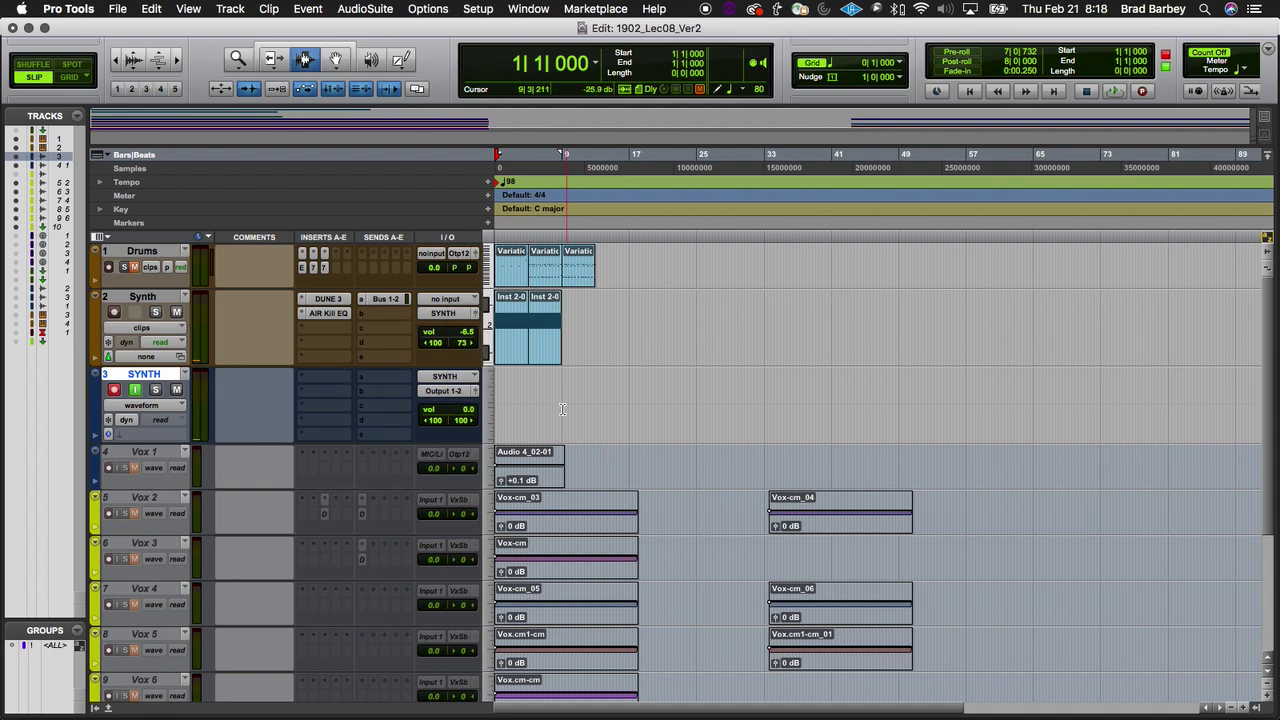
key(space)
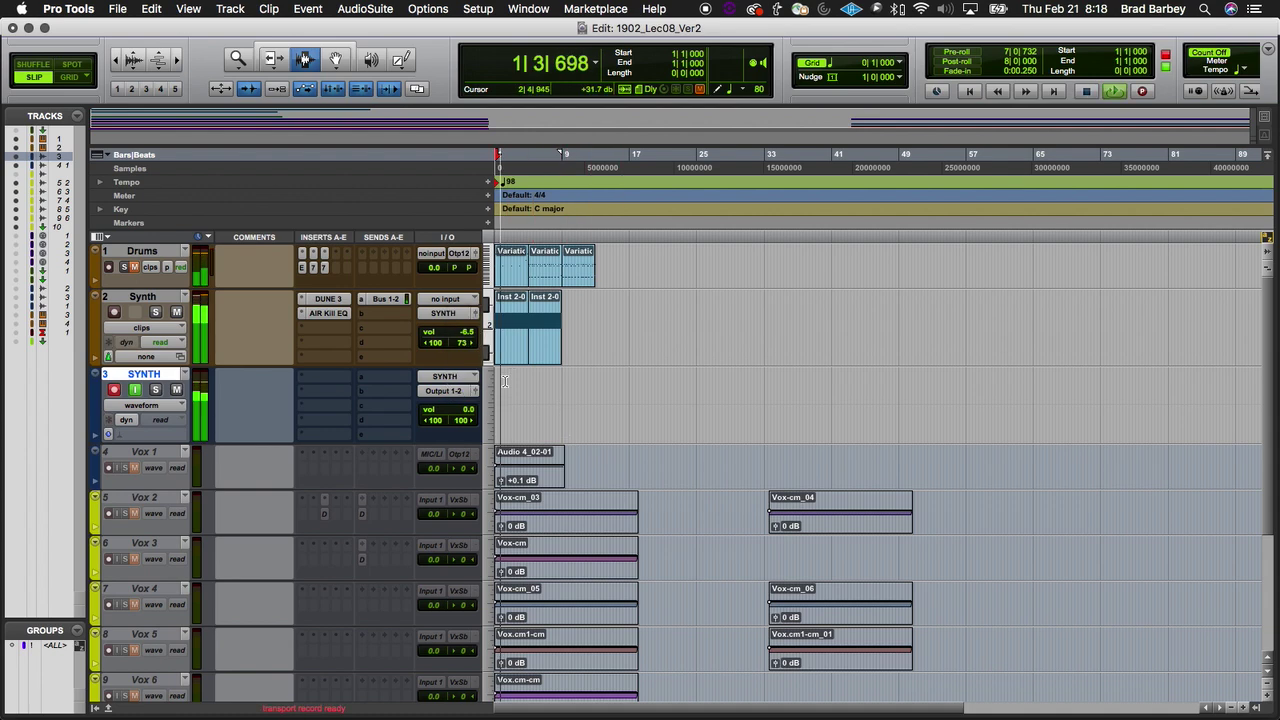
key(space)
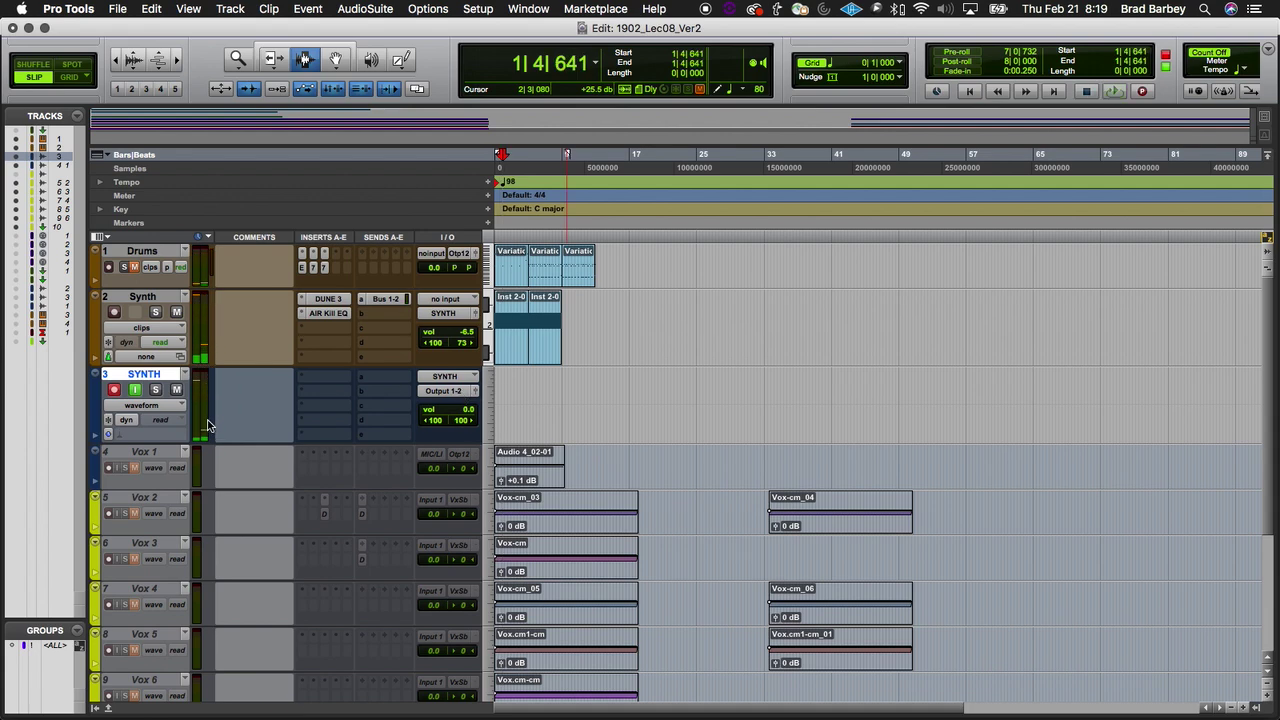
key(space)
key(space)
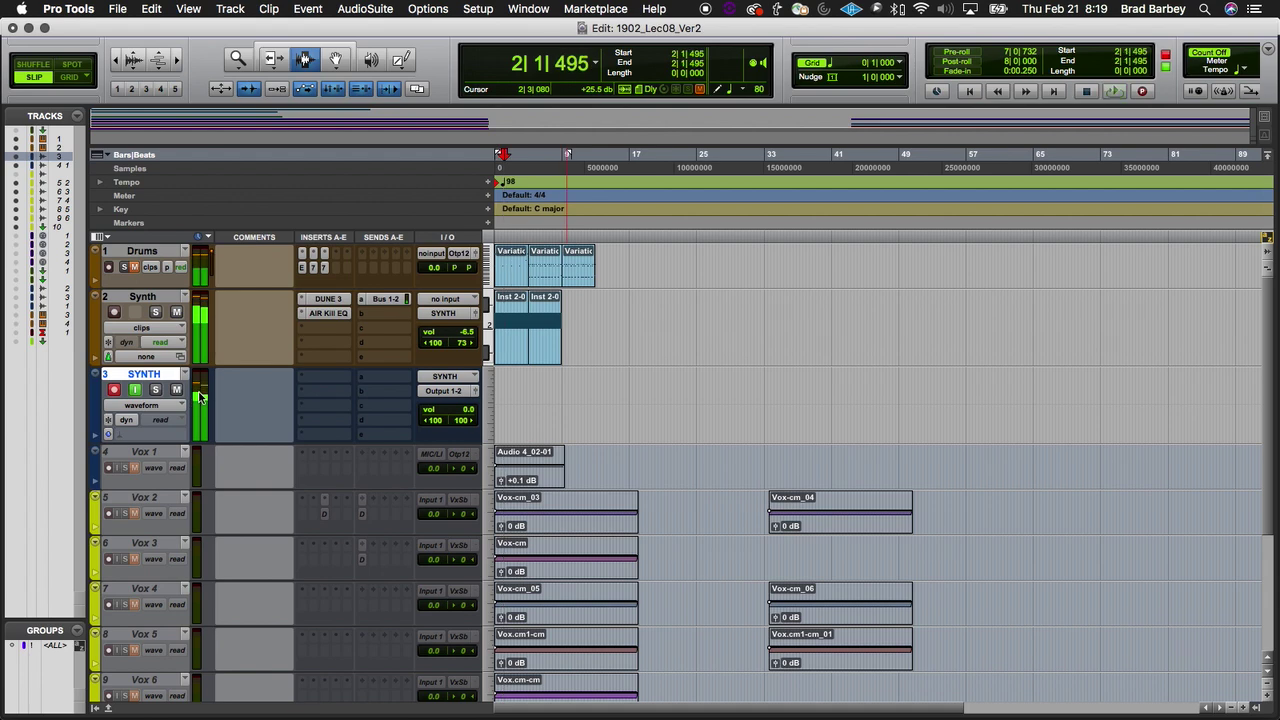
Step: Open the SYNTH audio track's output fader window, move it clear of the clips and check its meter during playback
click(476, 392)
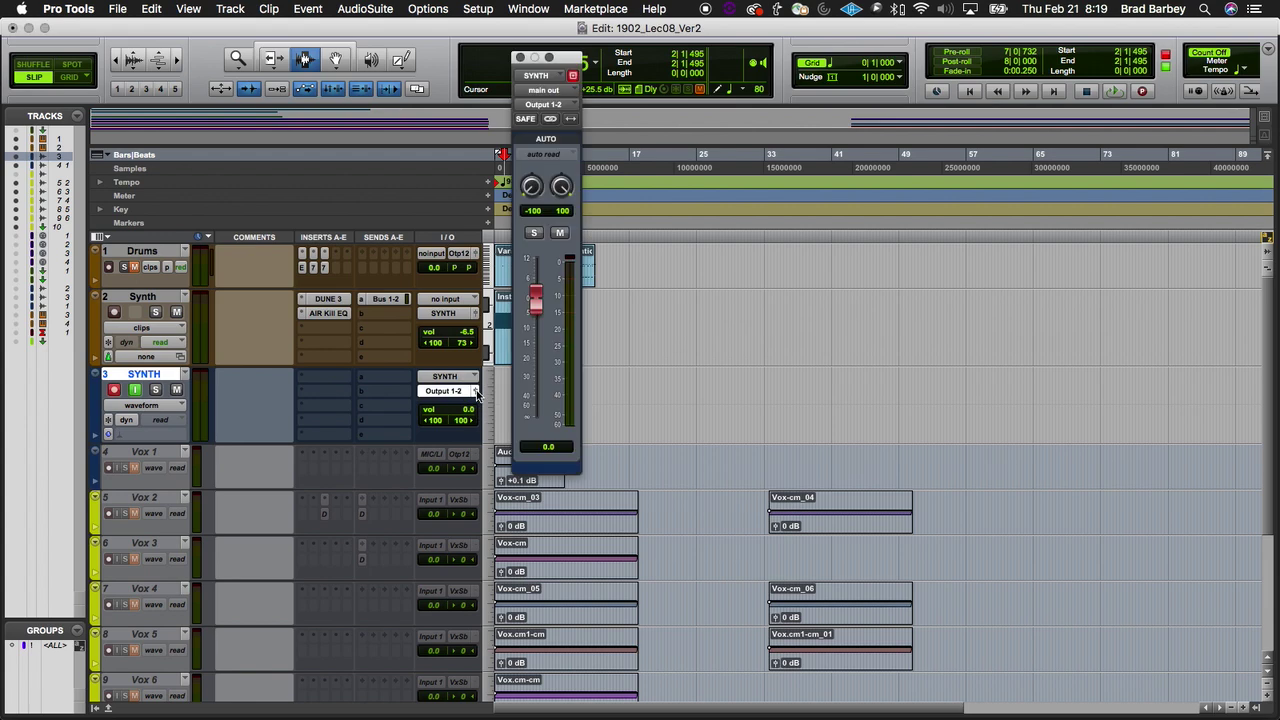
drag(561, 65, 286, 152)
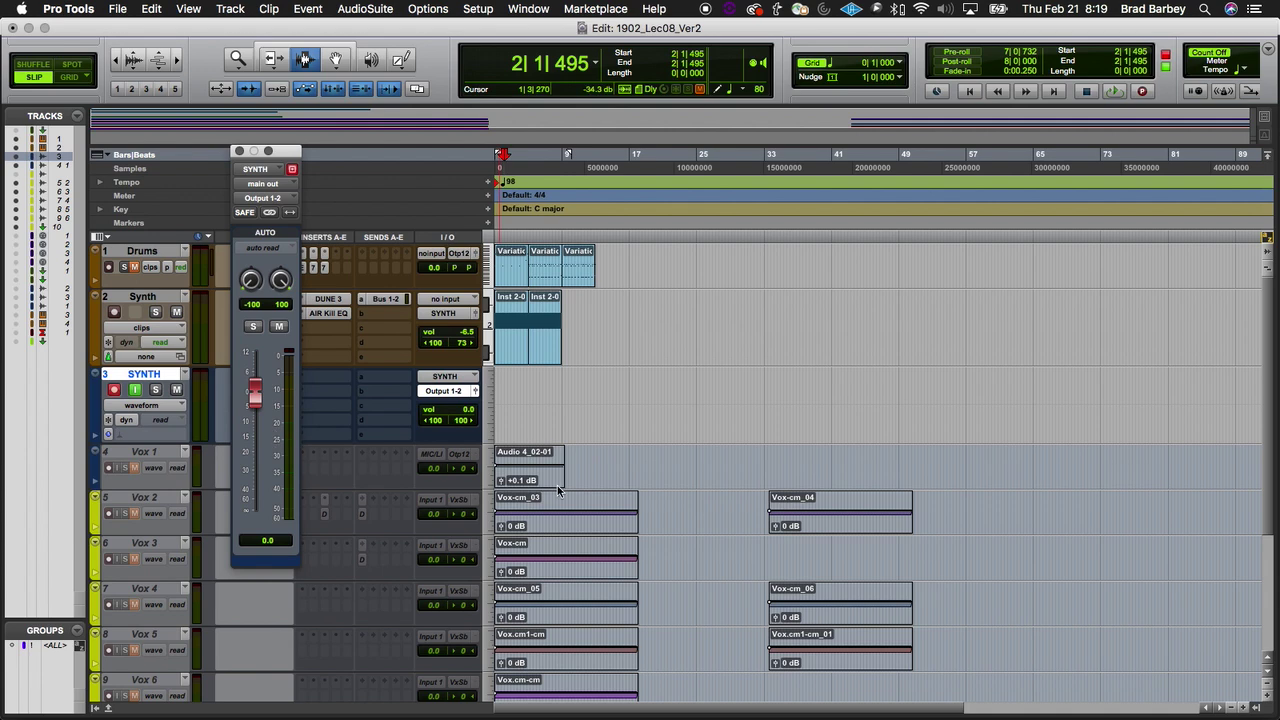
key(space)
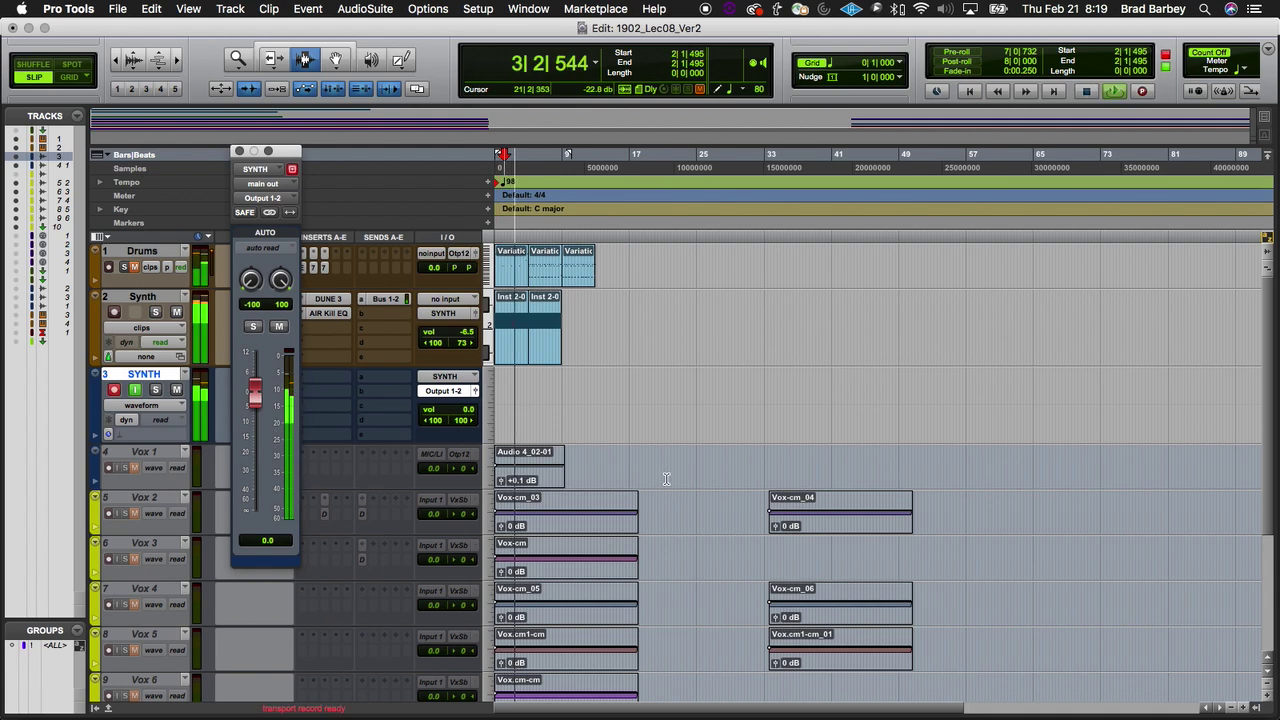
key(space)
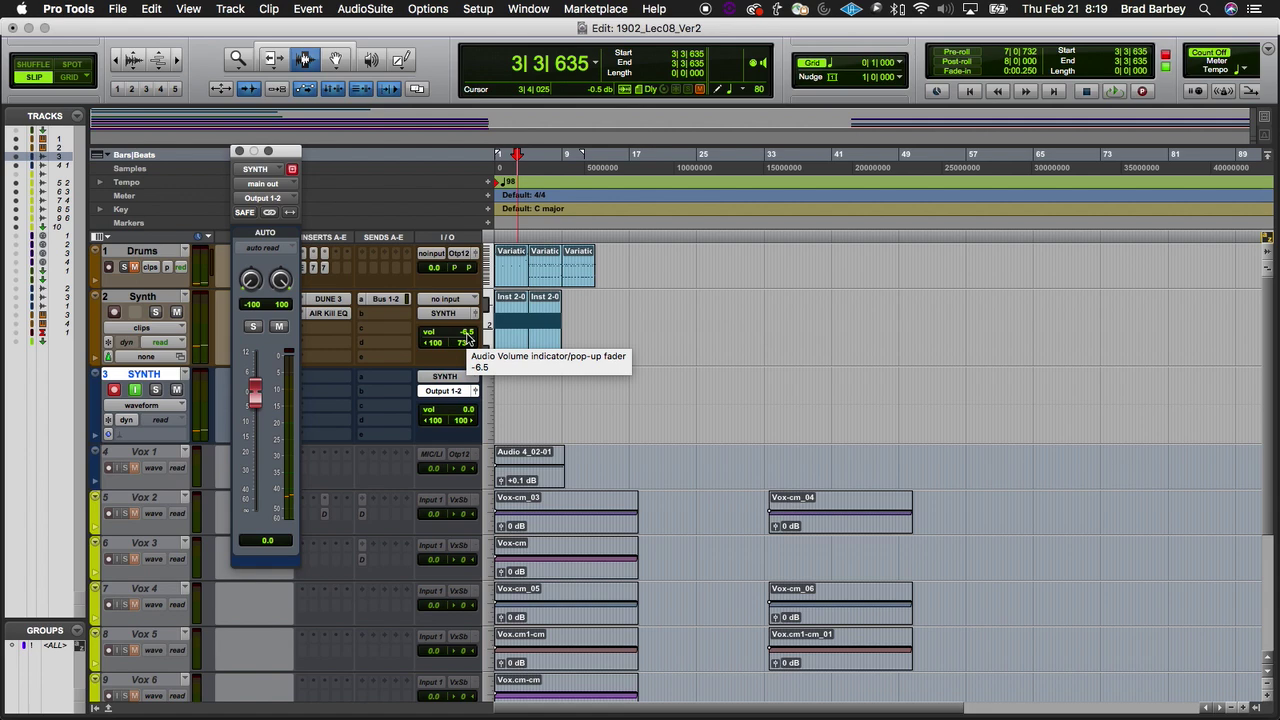
Step: Set the Synth instrument track's volume to -8.0 dB and play the session to check the level on SYNTH's meter
ctrl+click(466, 335)
ctrl+click(467, 338)
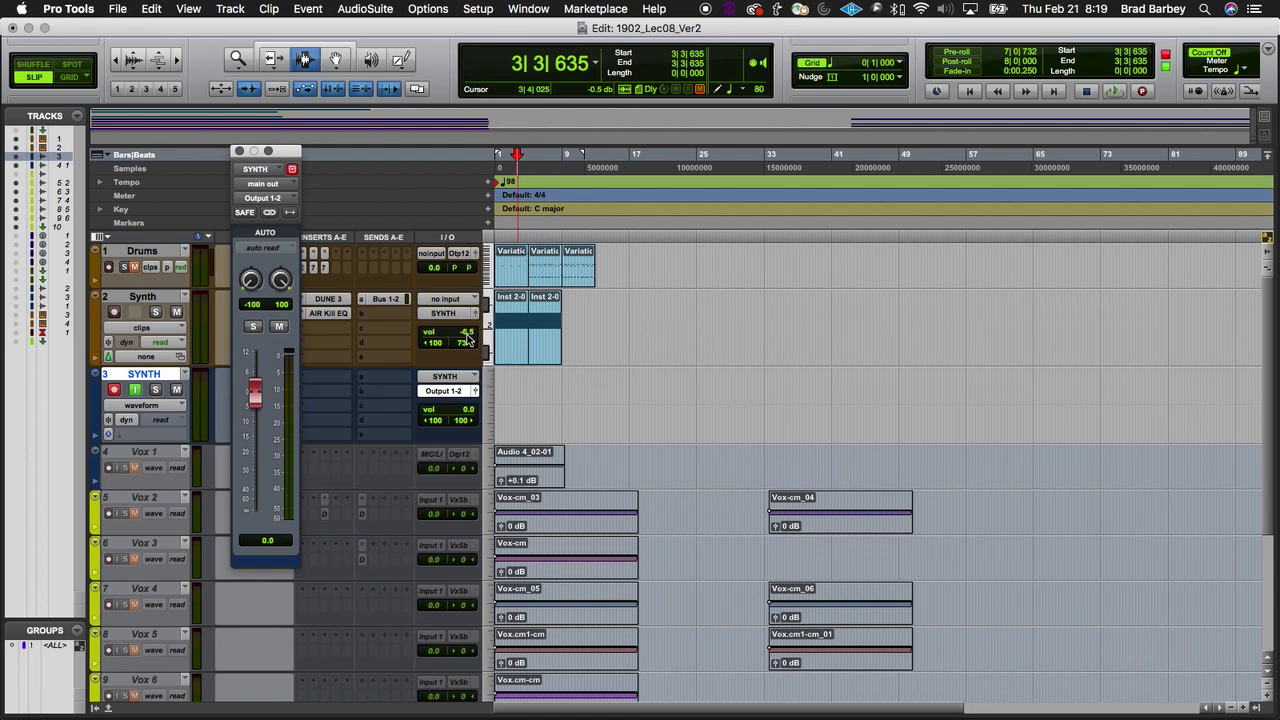
click(466, 336)
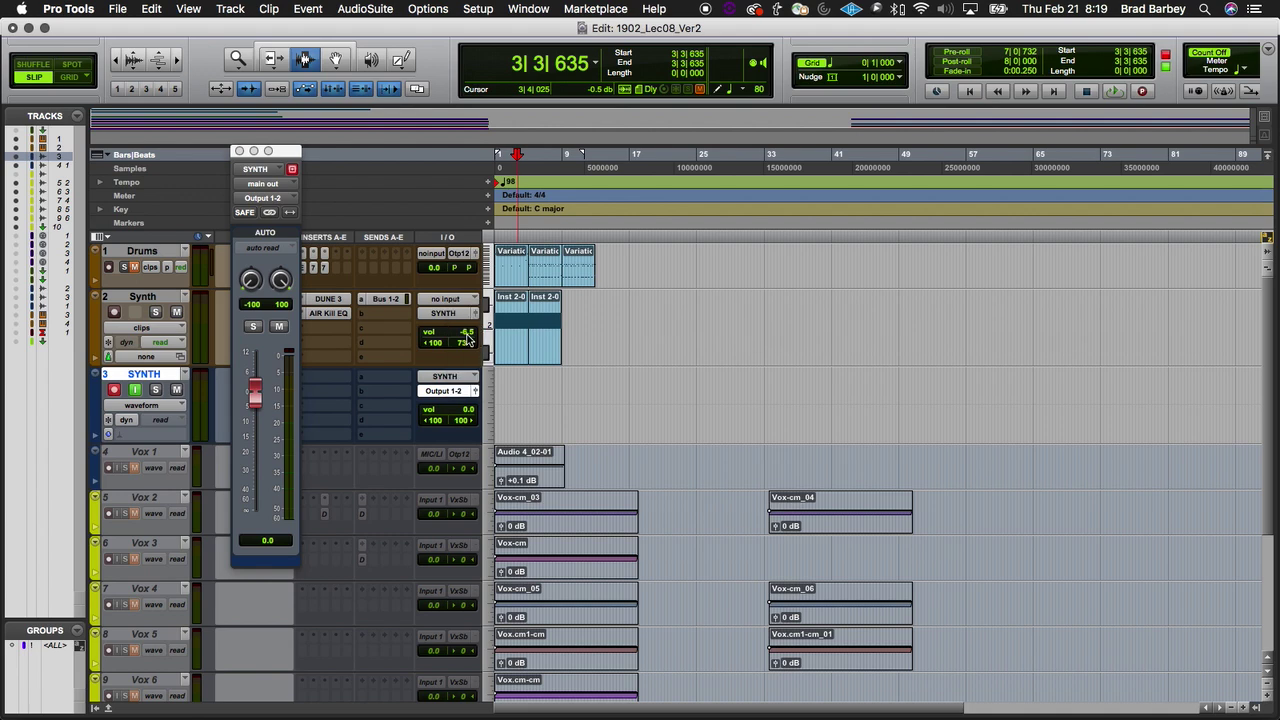
click(466, 336)
click(466, 336)
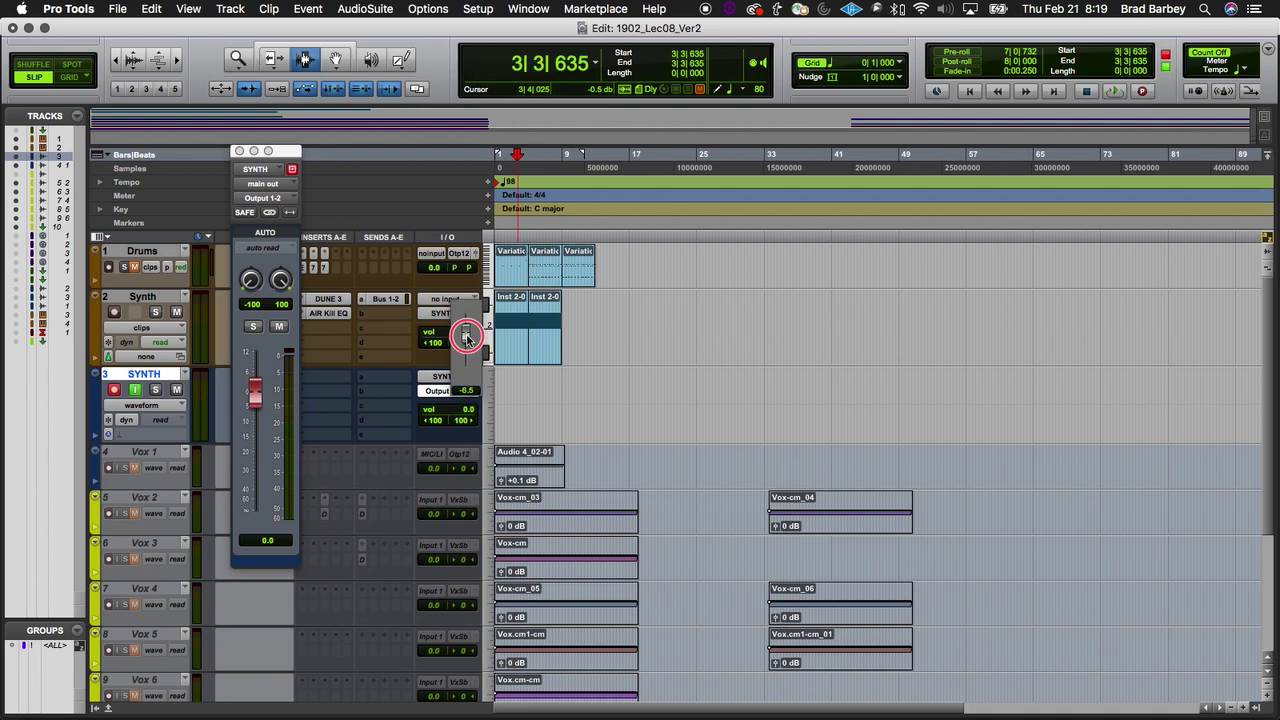
drag(466, 337, 465, 356)
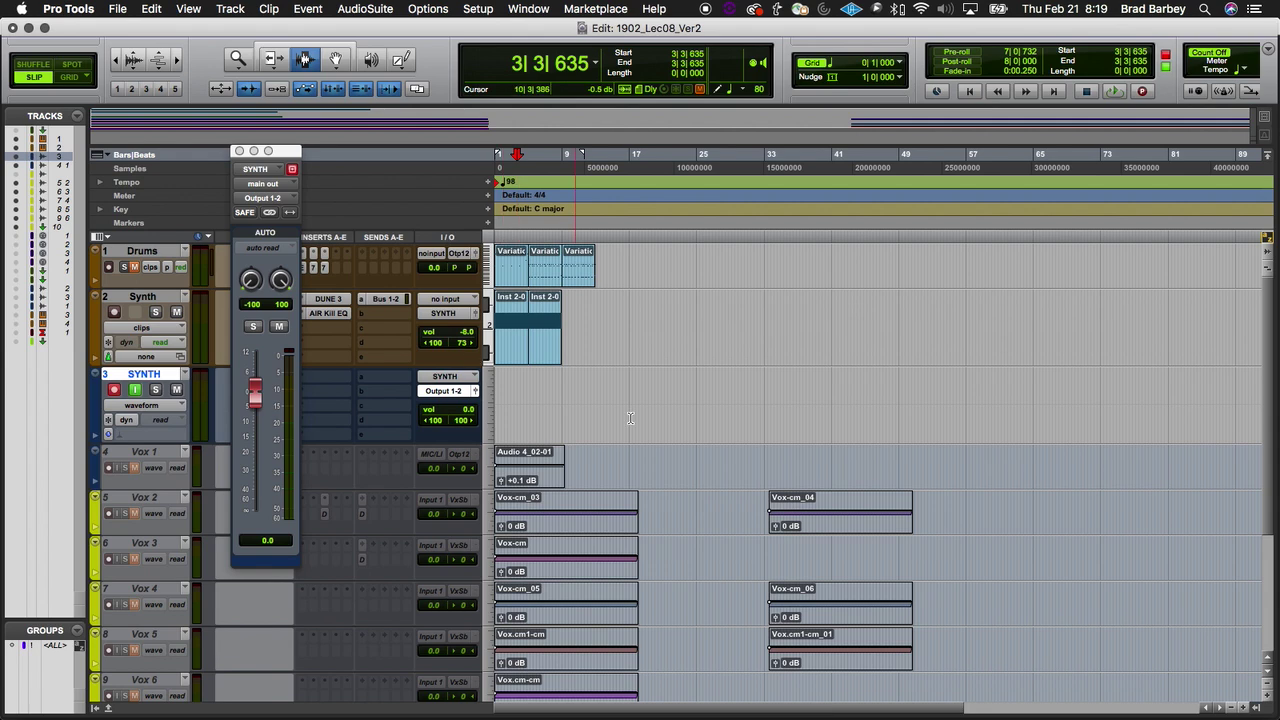
key(space)
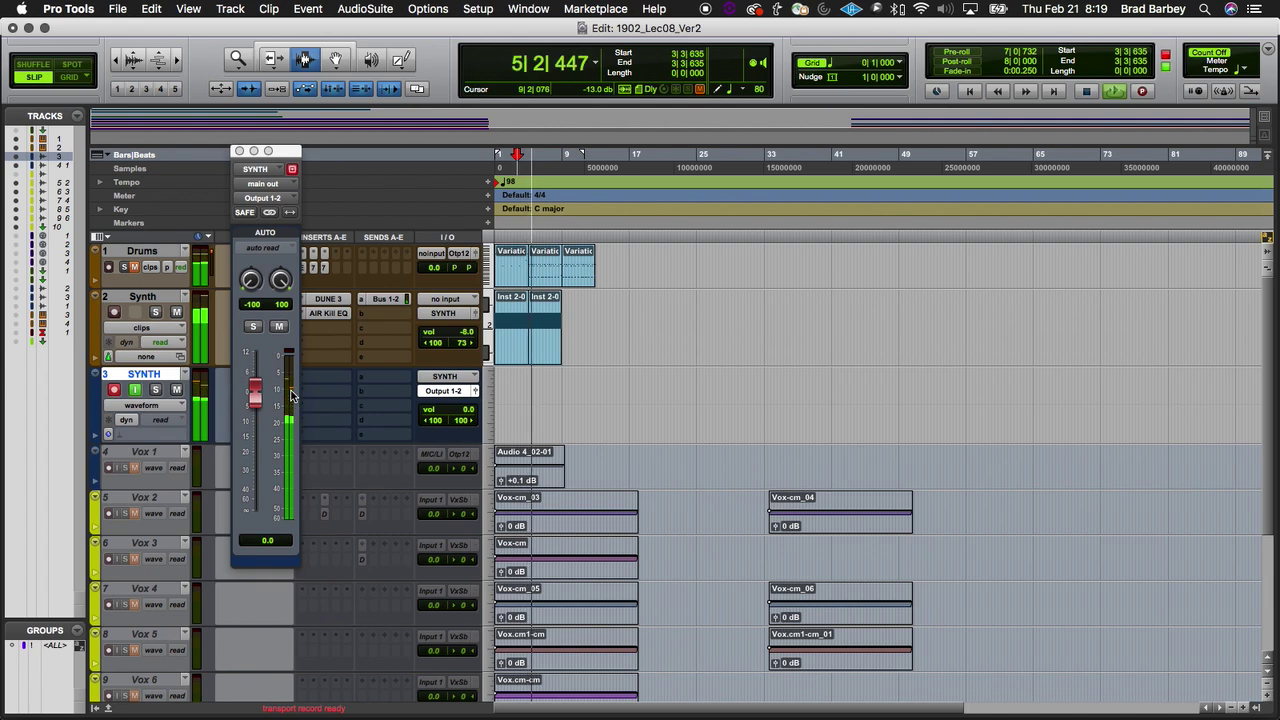
key(space)
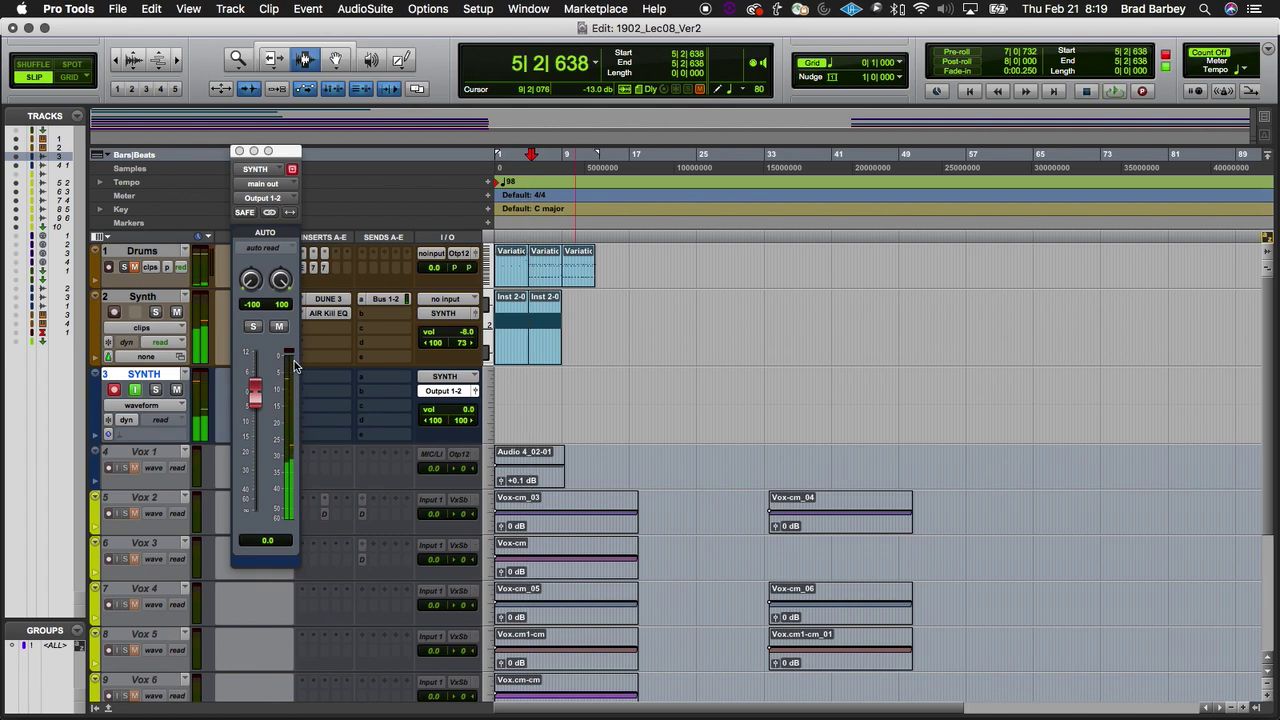
Step: Record the routed synth signal onto the SYNTH audio track from the session start to about bar 12
key(Return)
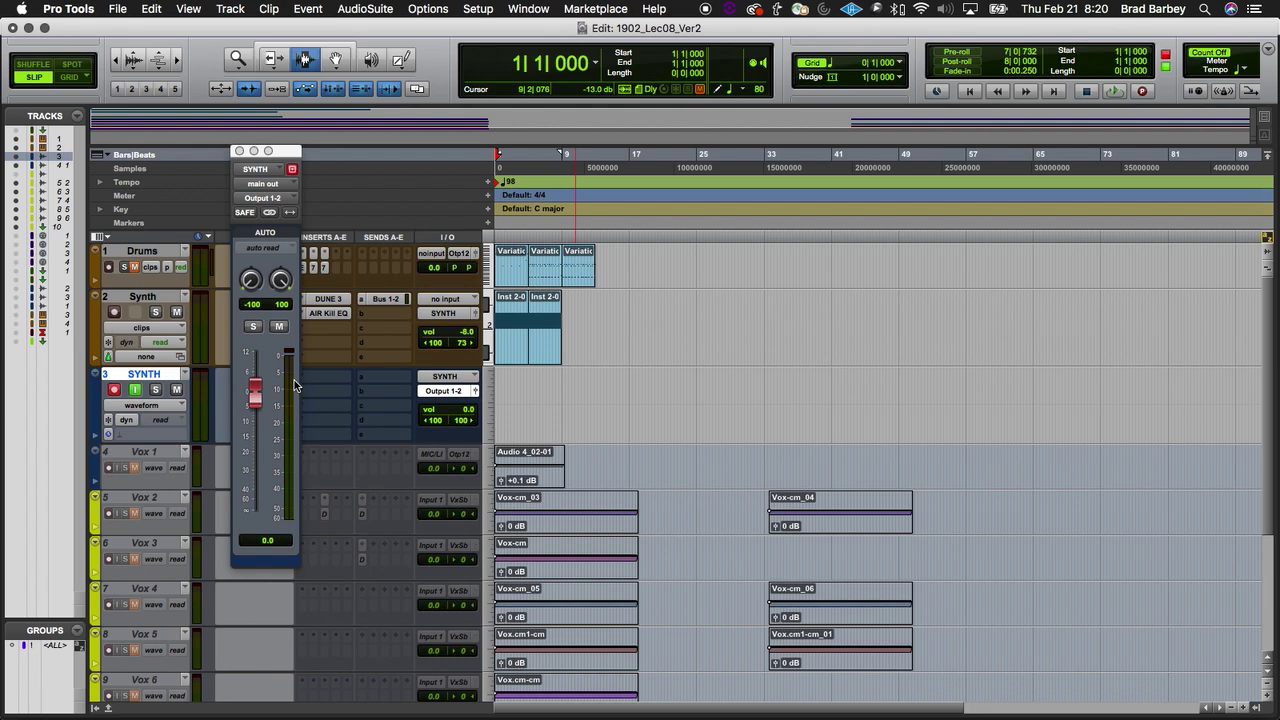
key(super+space)
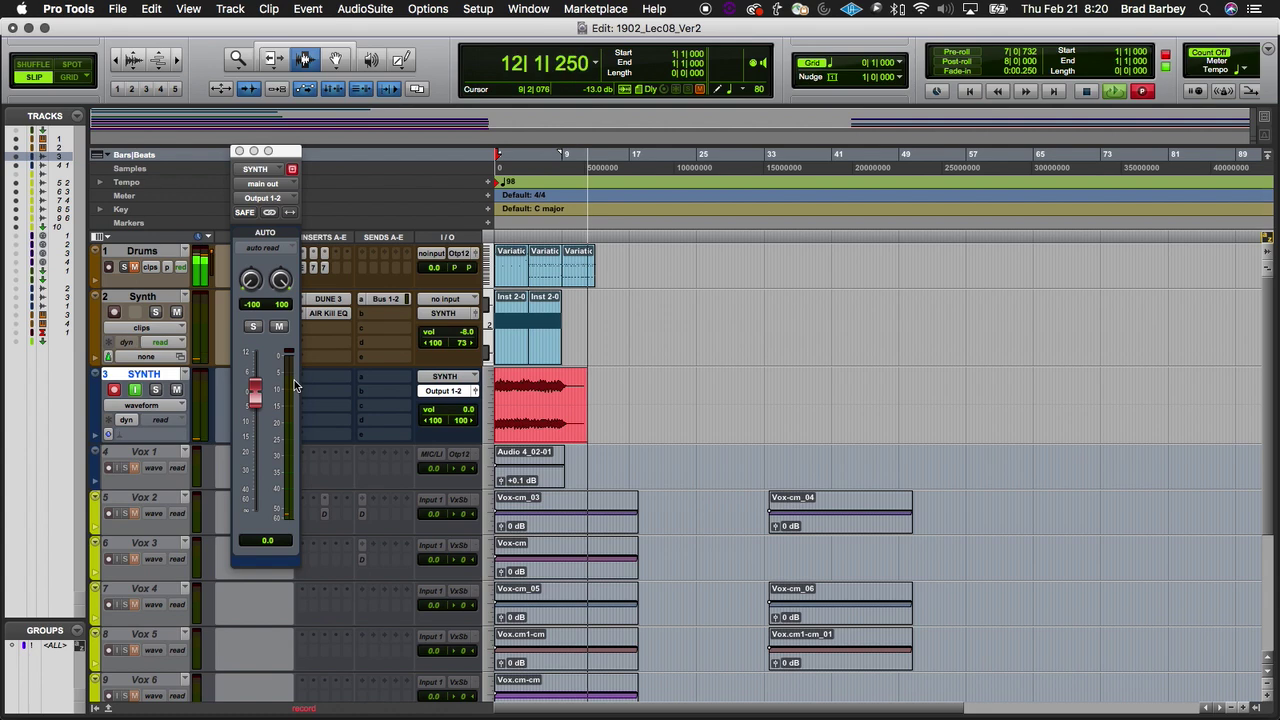
key(space)
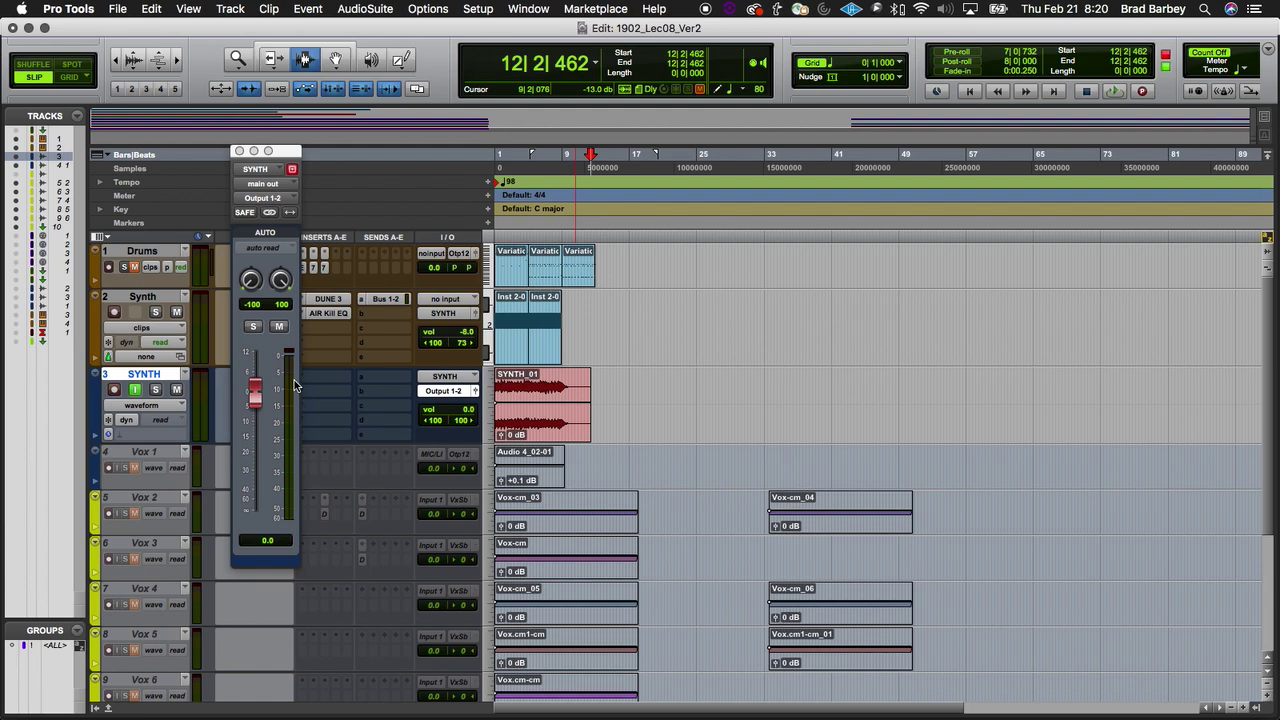
Step: Turn off input monitoring and record arming on the SYNTH audio track and audition the recording from about bar 7
click(549, 388)
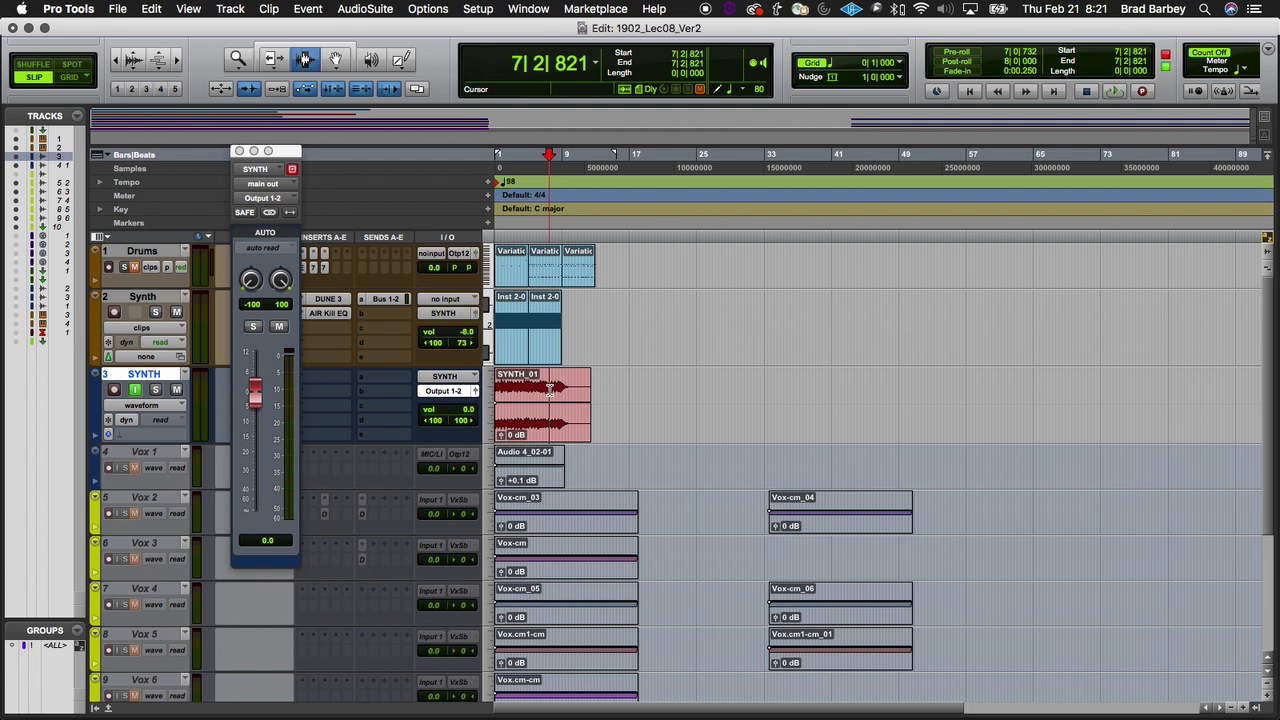
click(137, 390)
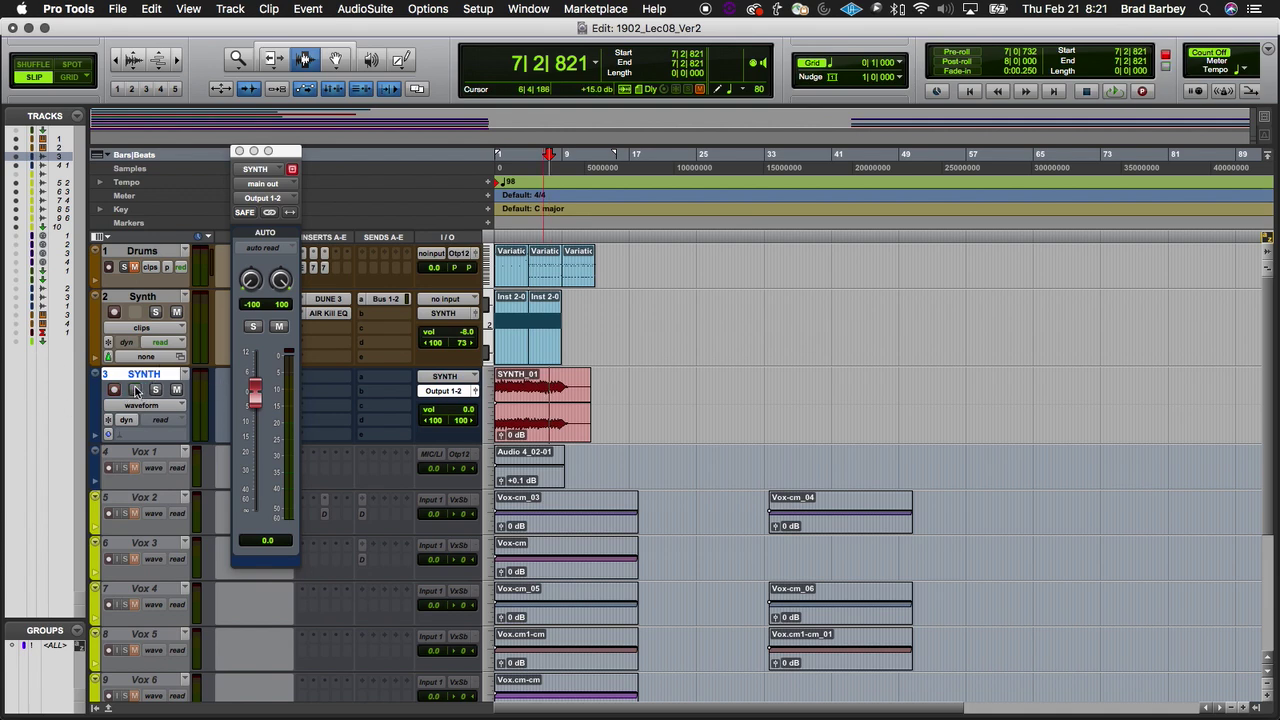
click(115, 390)
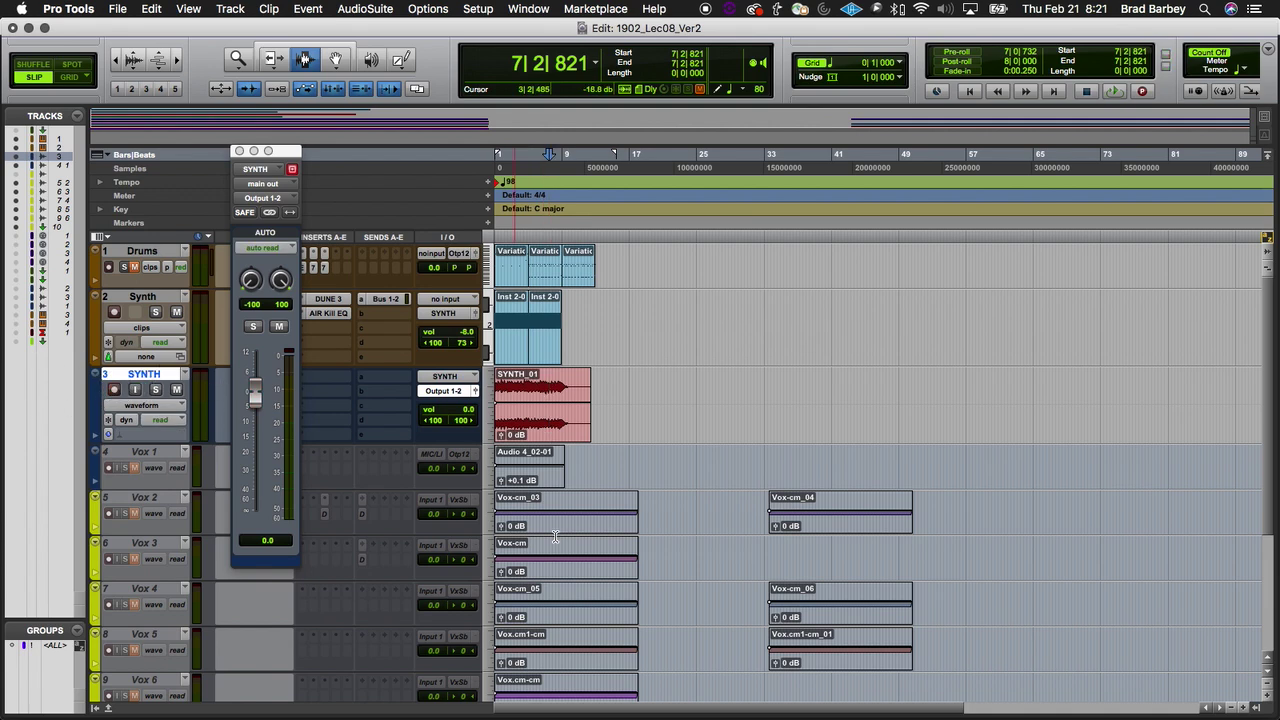
key(space)
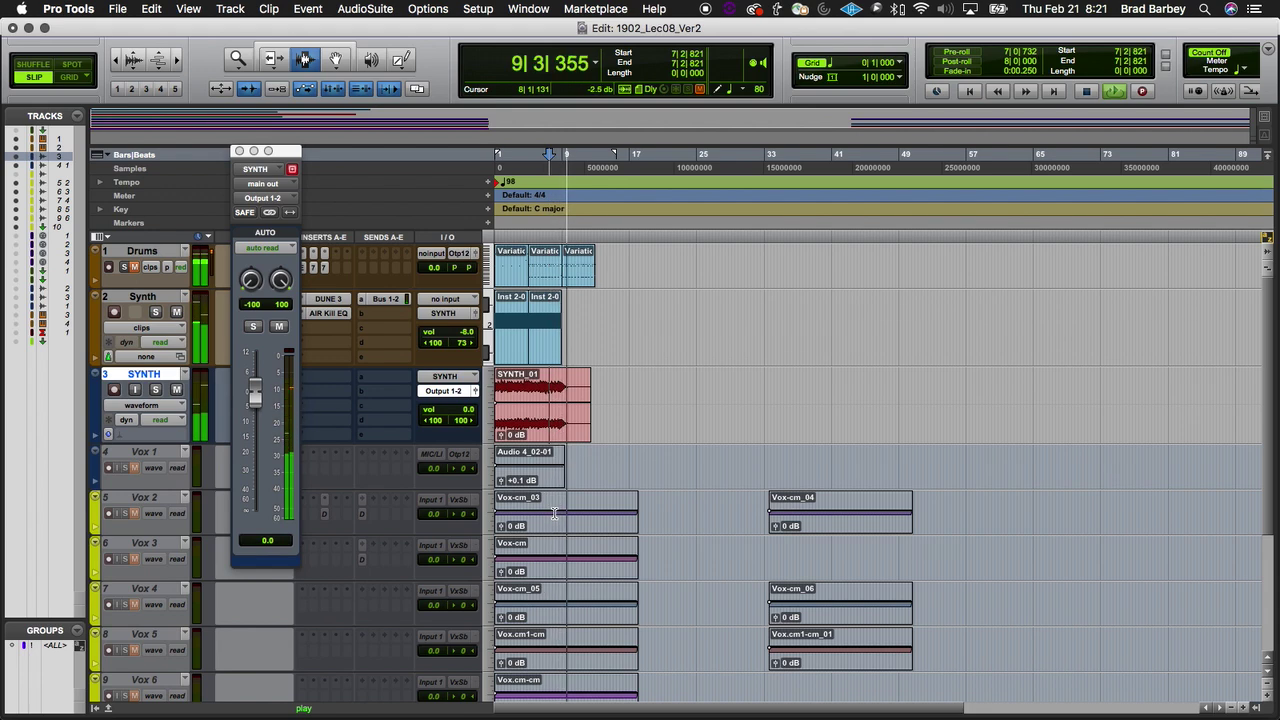
click(555, 510)
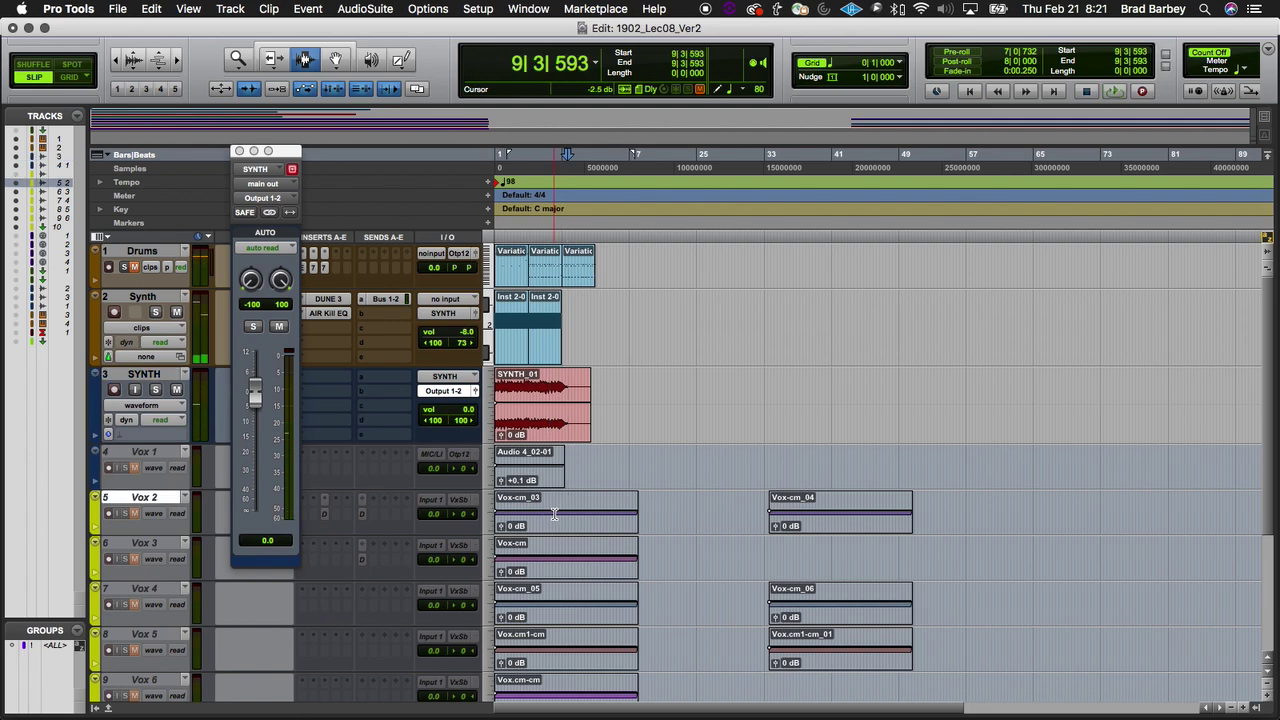
Step: Select the range of both Synth MIDI clips and trim the recorded SYNTH audio clip to that range
double_click(545, 333)
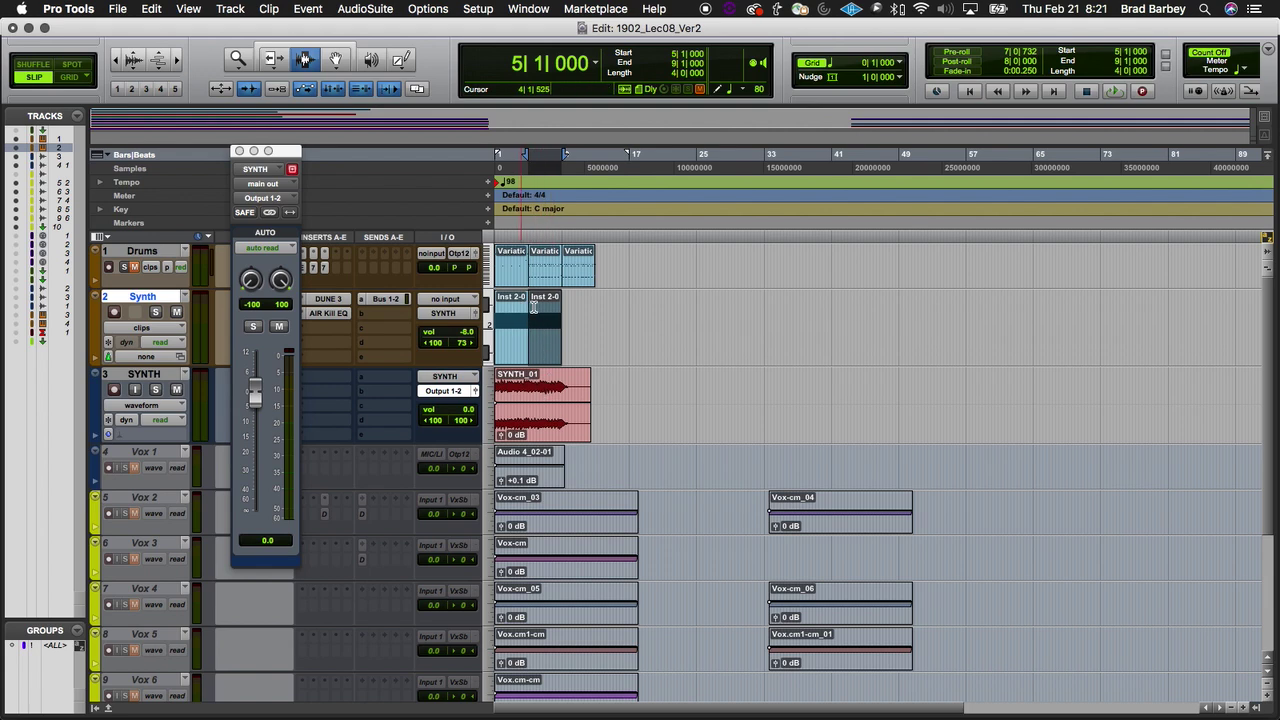
shift+click(517, 331)
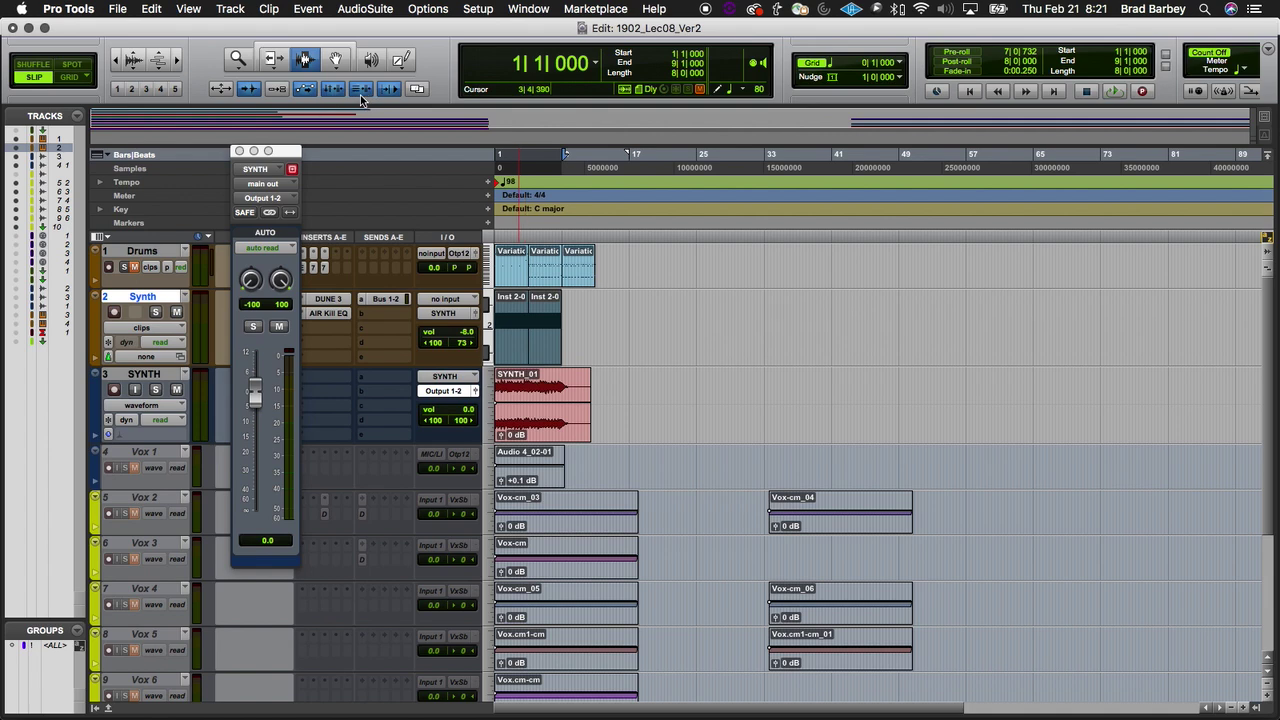
click(134, 377)
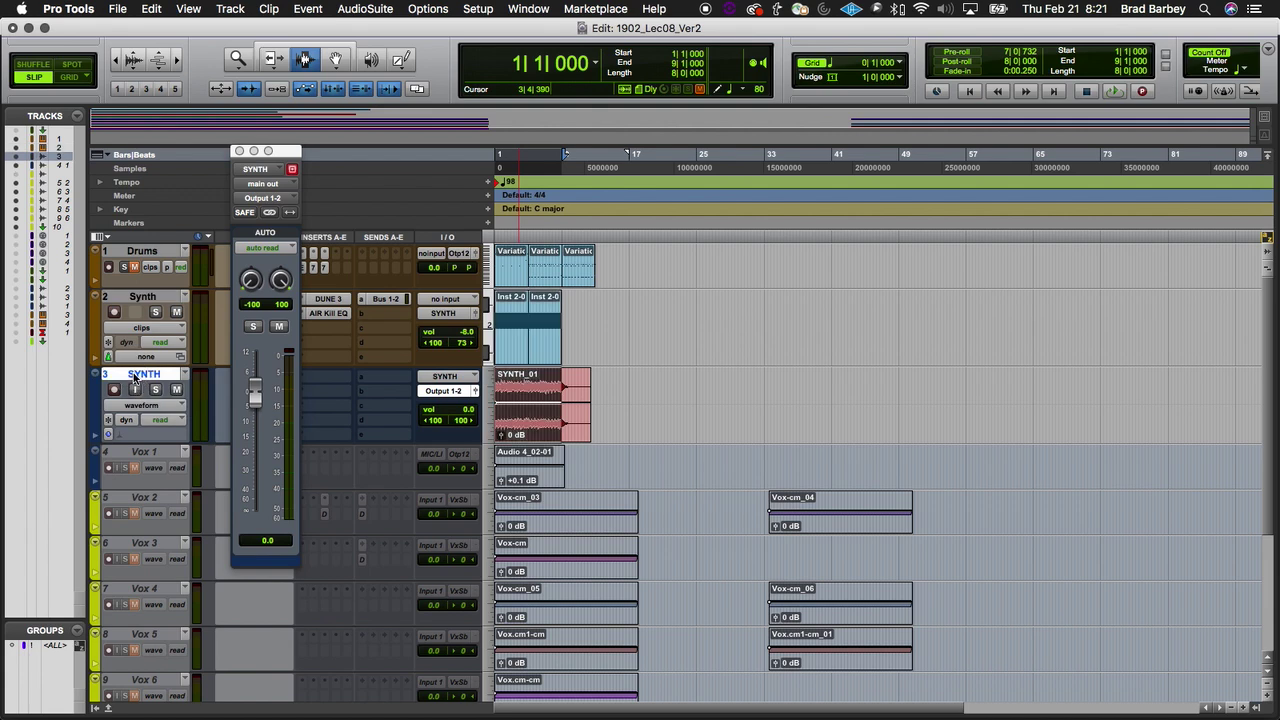
key(super+x)
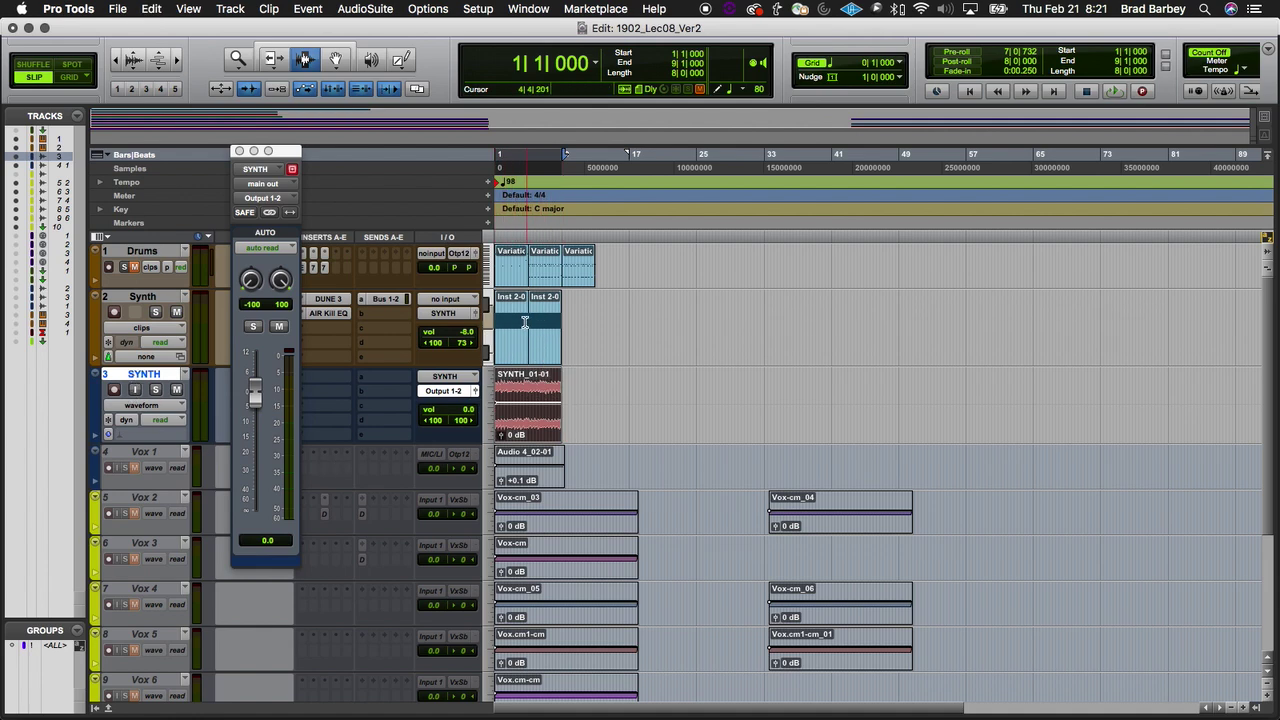
Step: Mute the original Synth instrument track and hide it from the Edit window
click(148, 297)
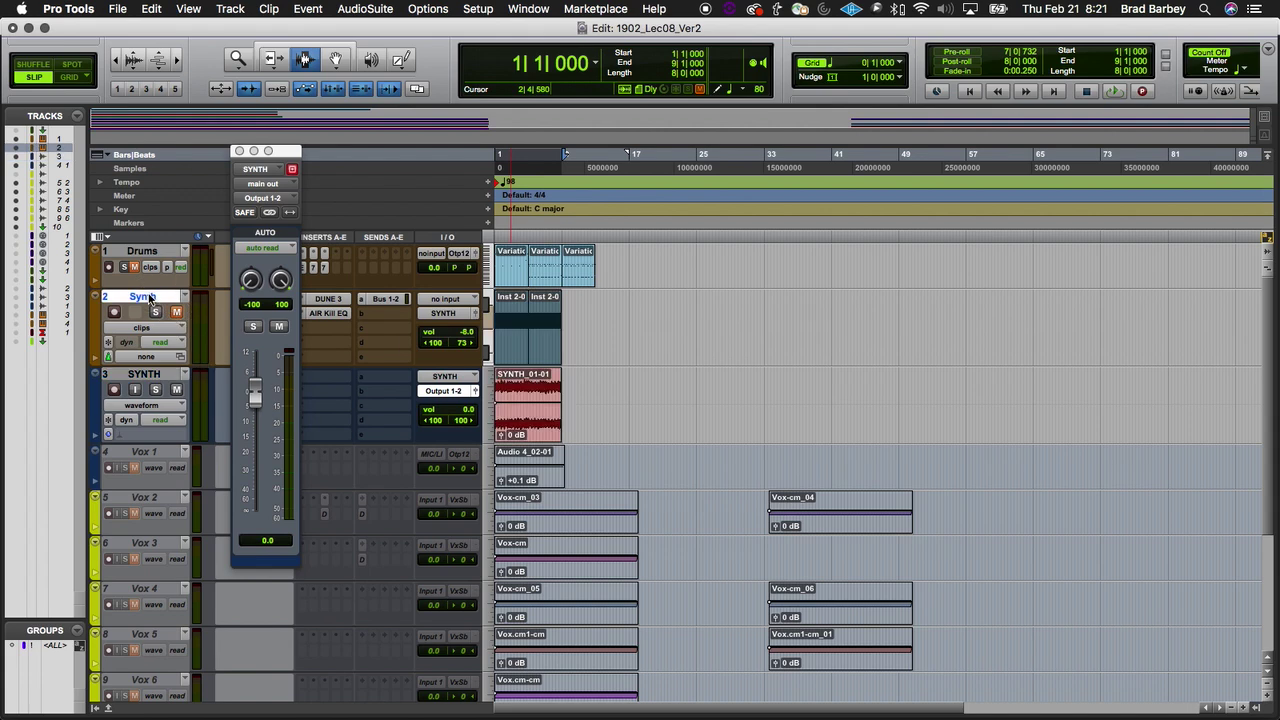
right_click(150, 298)
click(190, 546)
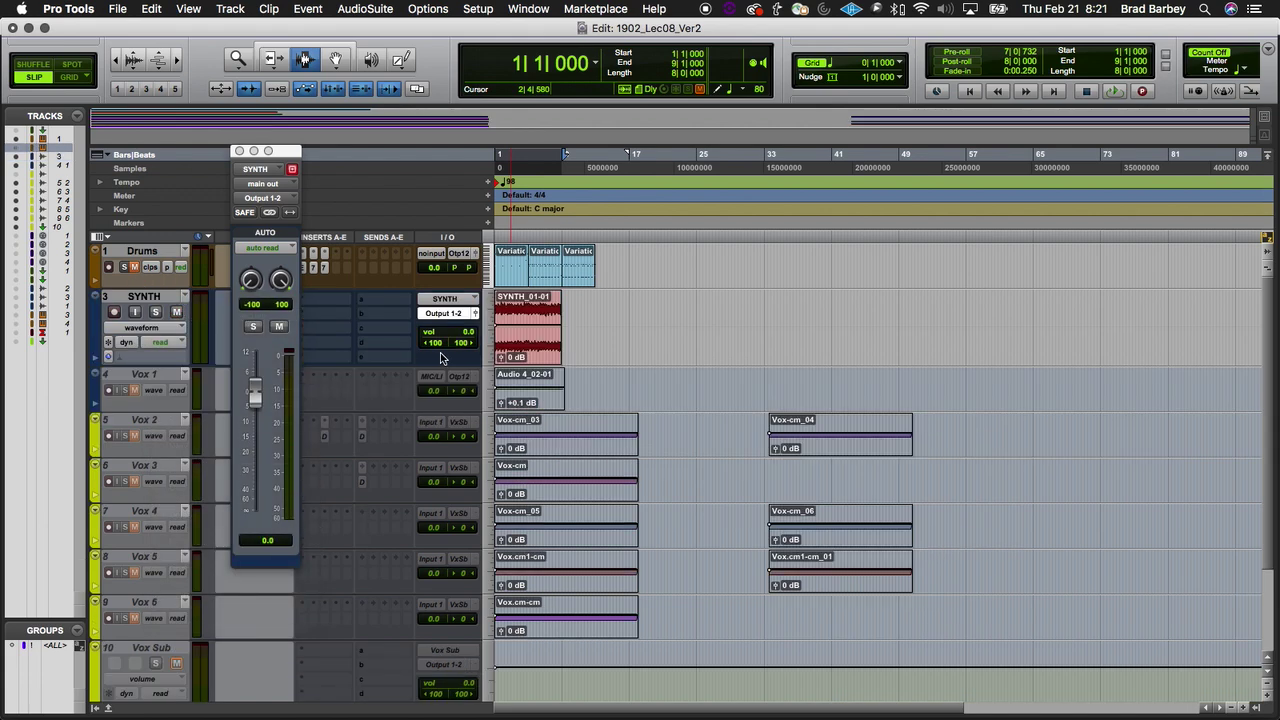
Step: Duplicate the trimmed SYNTH audio clip so the copy starts at bar 9, and clear the selection
click(517, 318)
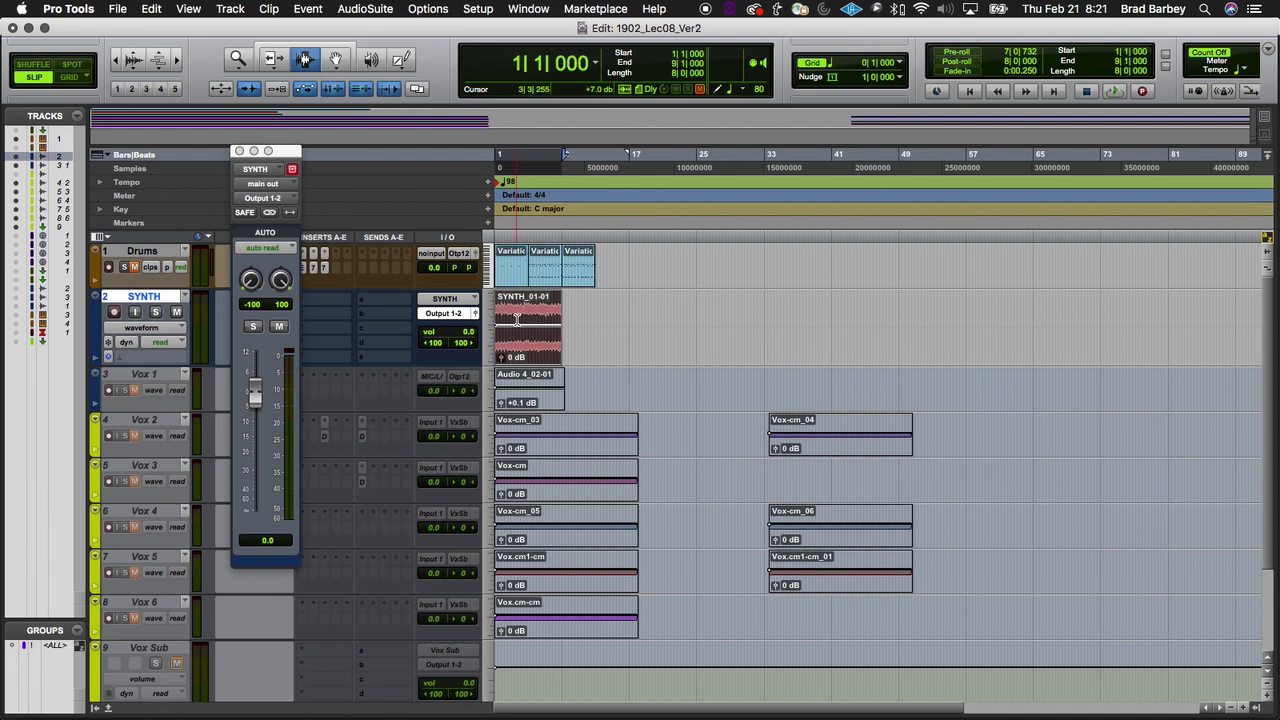
key(super+d)
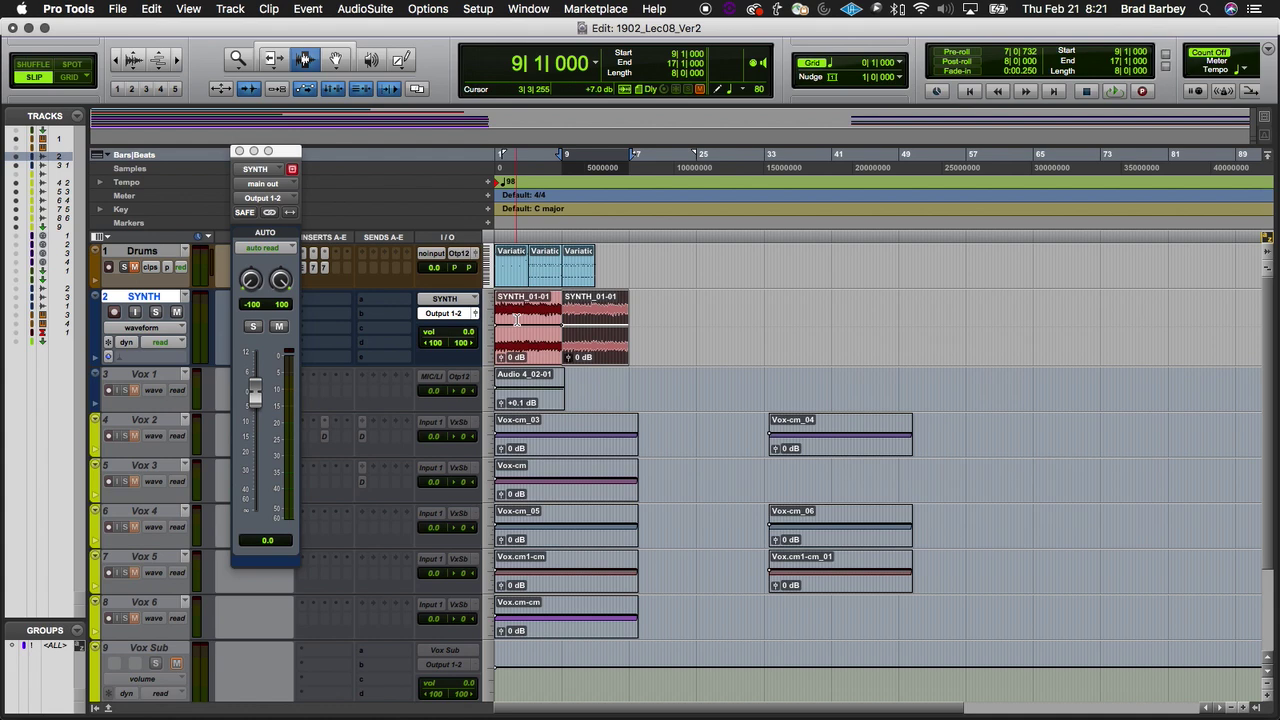
click(648, 318)
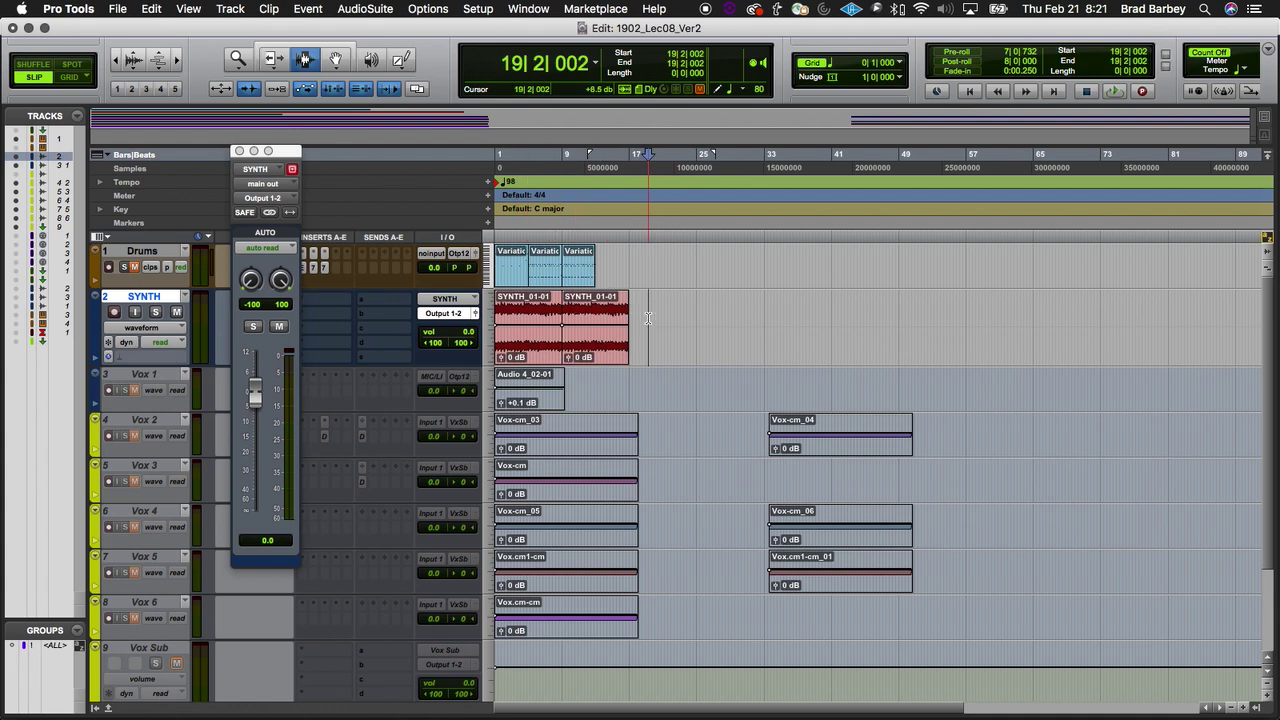
Step: Try to extend the end of the second SYNTH audio clip with the Trim tool, and undo the accidental clip gain change
drag(627, 300, 736, 303)
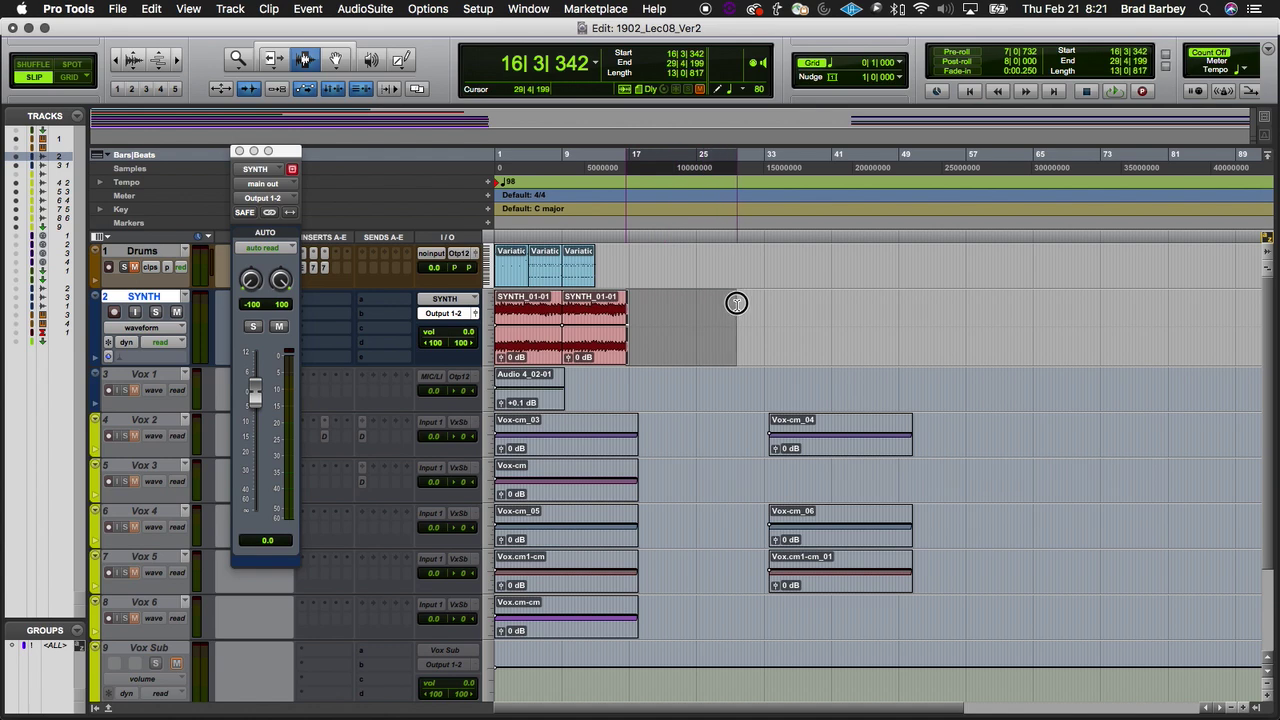
click(596, 305)
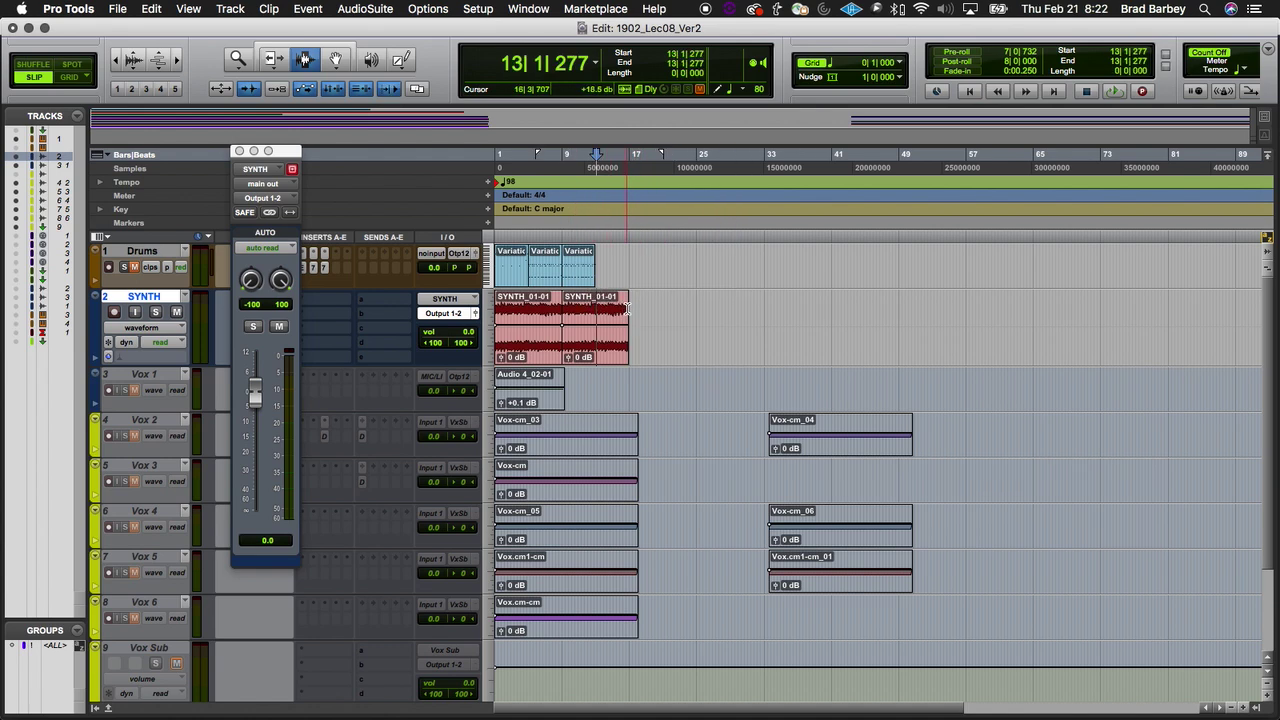
click(273, 59)
click(288, 60)
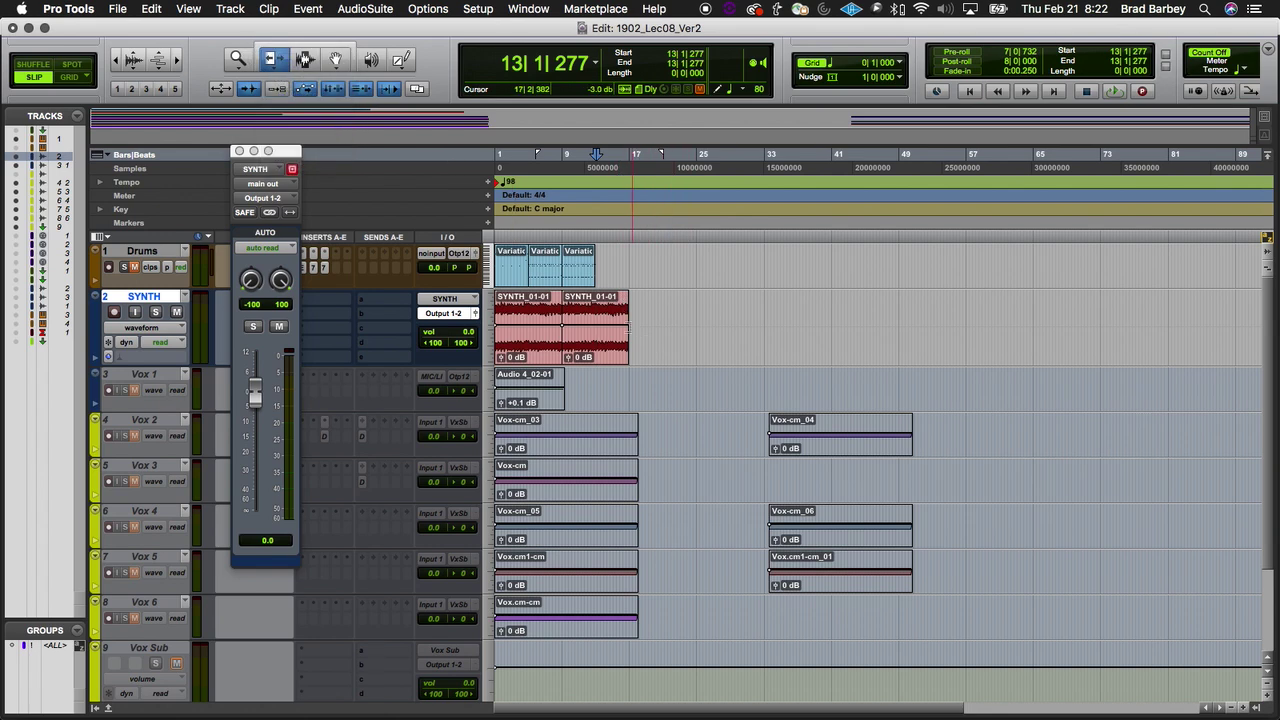
drag(624, 326, 624, 322)
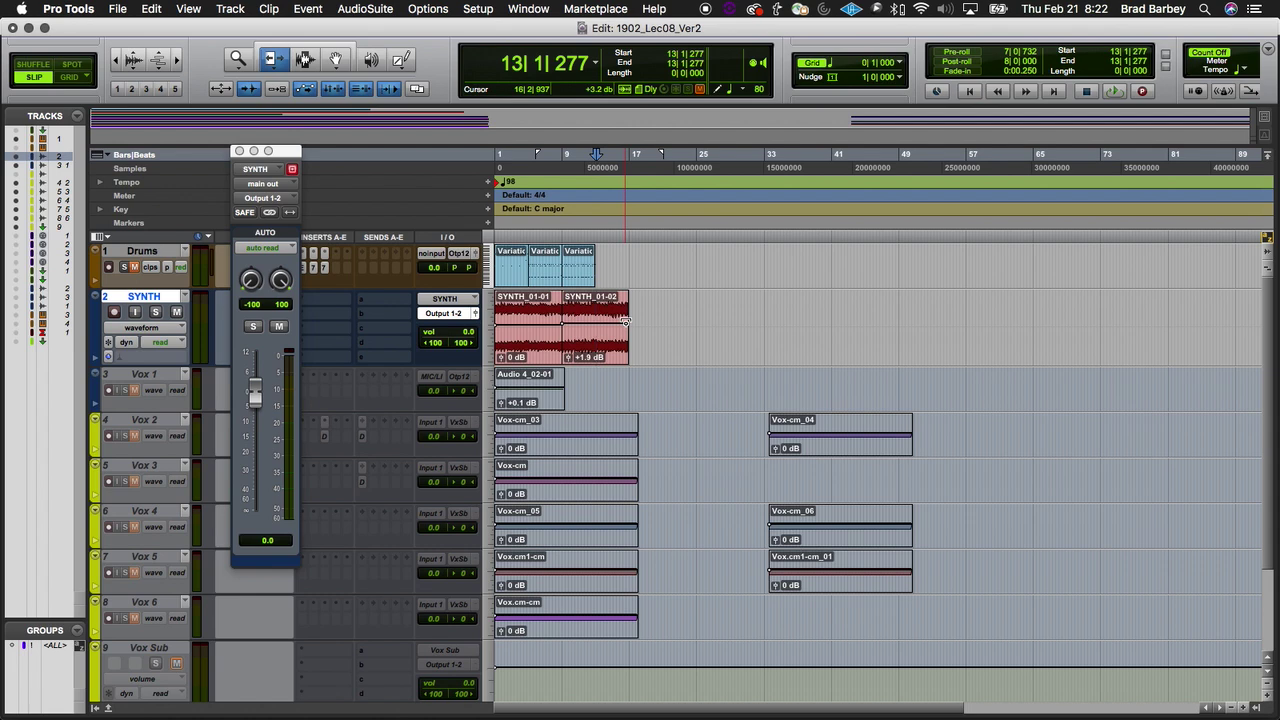
key(super+z)
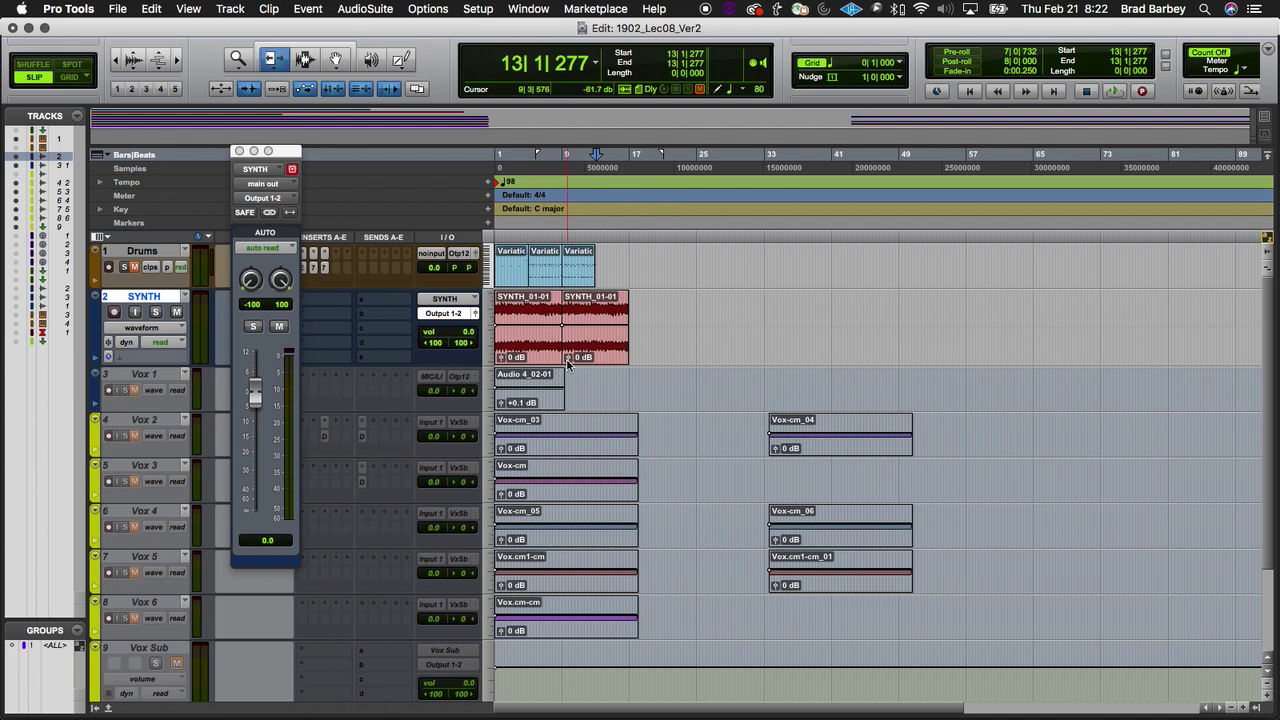
Step: Hide the clip gain line and extend the end of the second SYNTH audio clip to about bar 20
click(570, 358)
click(194, 8)
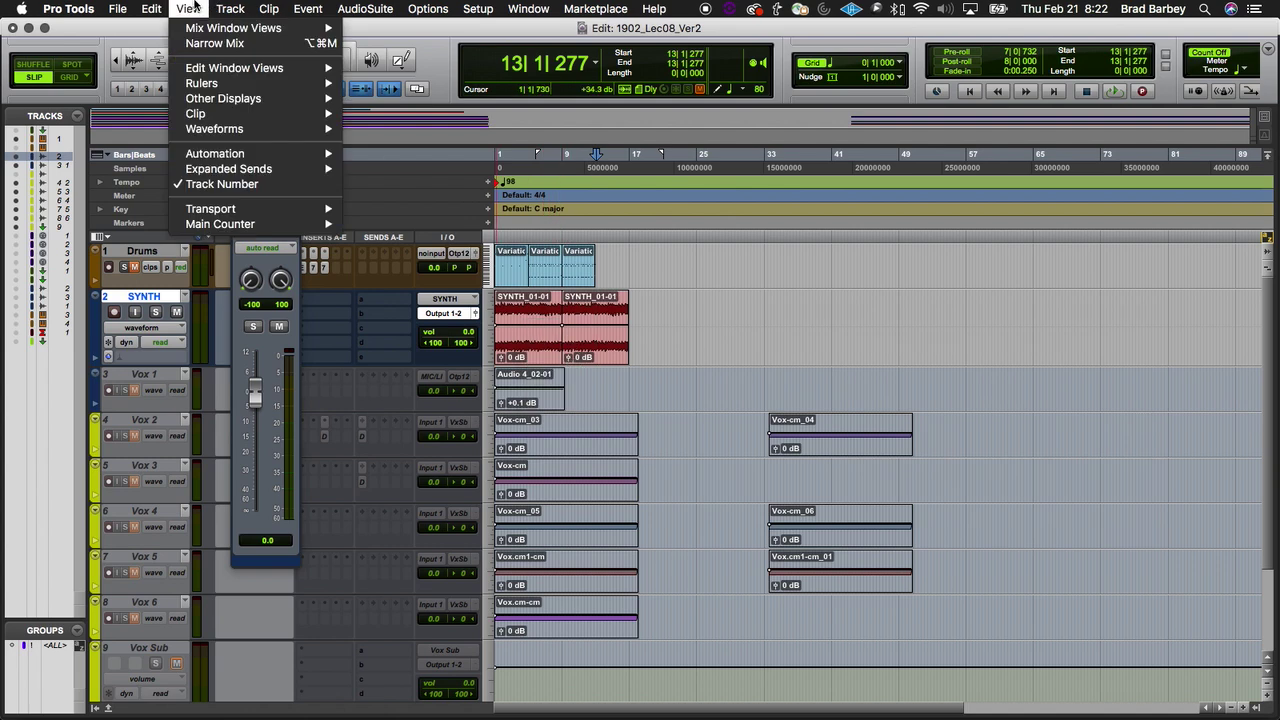
mouse_move(255, 113)
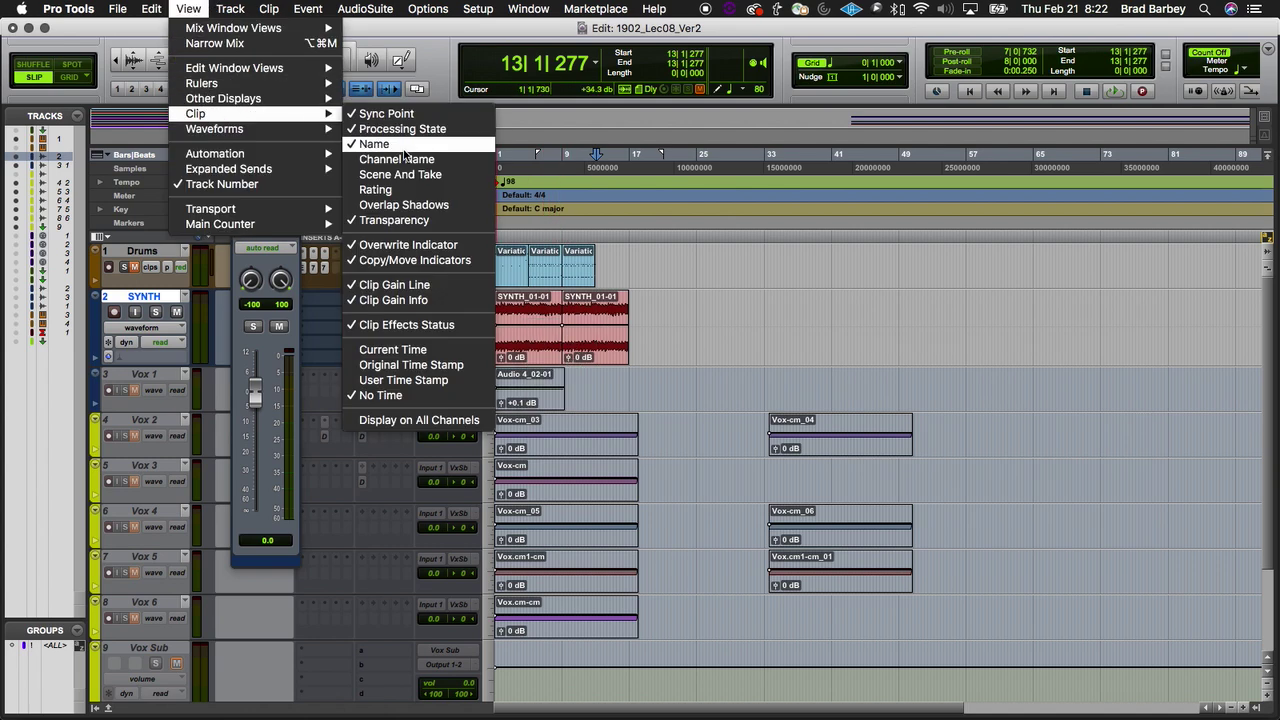
click(417, 285)
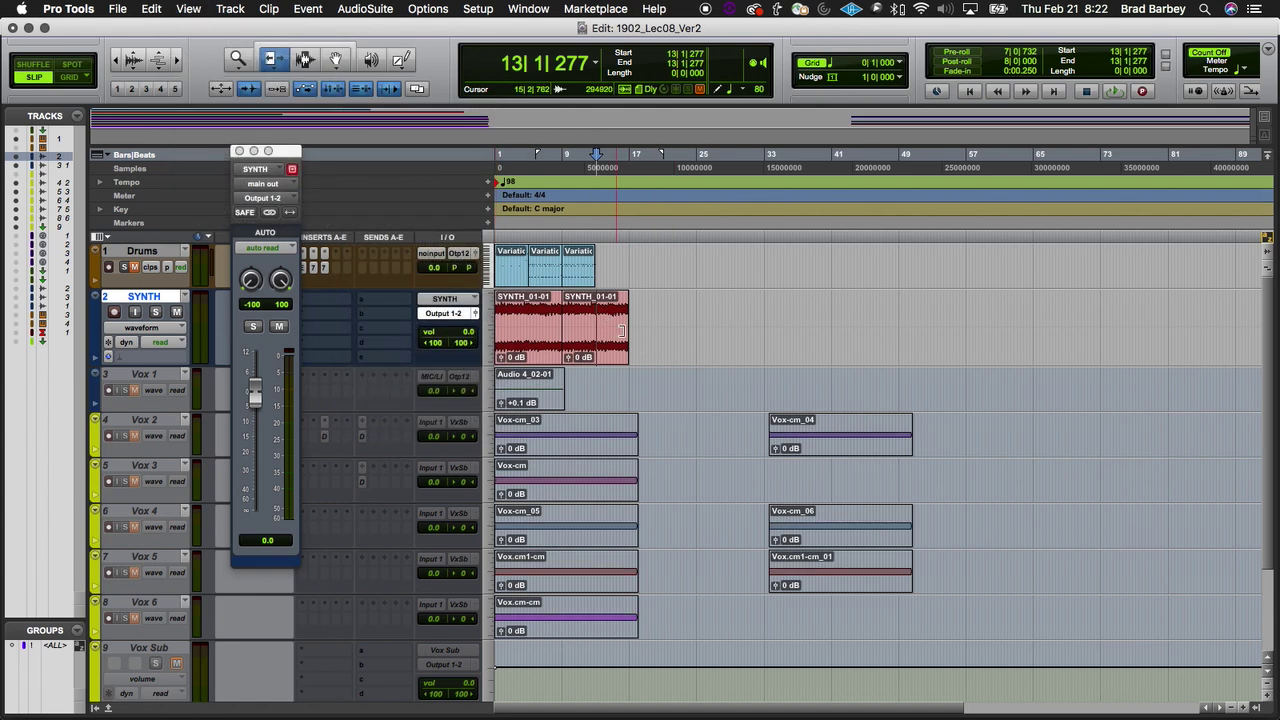
drag(627, 331, 686, 340)
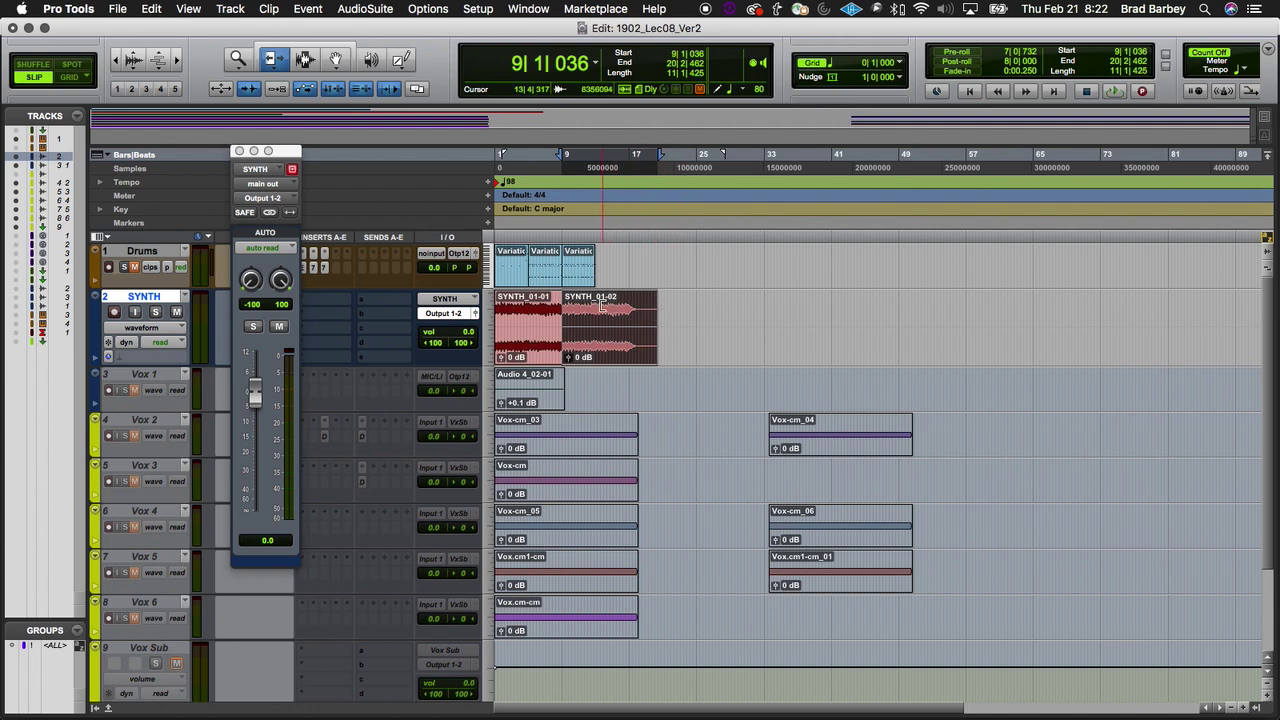
Step: Switch to the Keynote slide "Printing and Bouncing" and highlight the bullet "Never lose that perfect sound"
key(super+Tab)
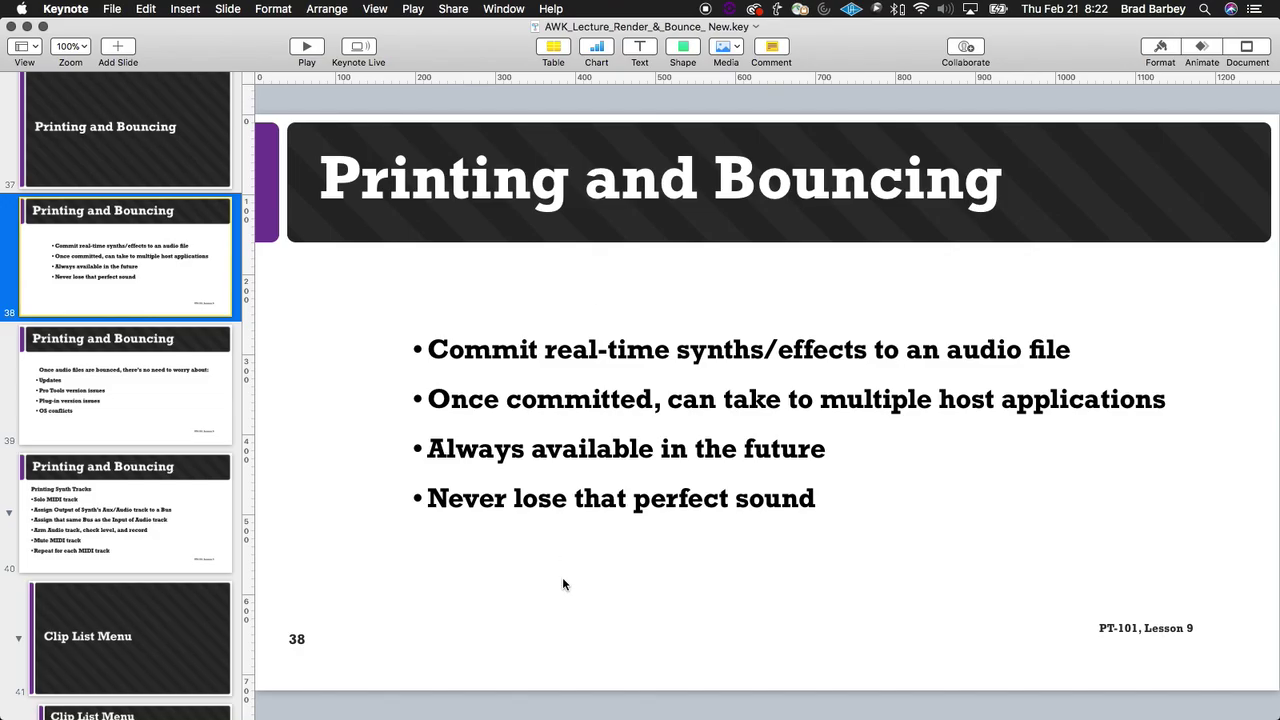
triple_click(578, 500)
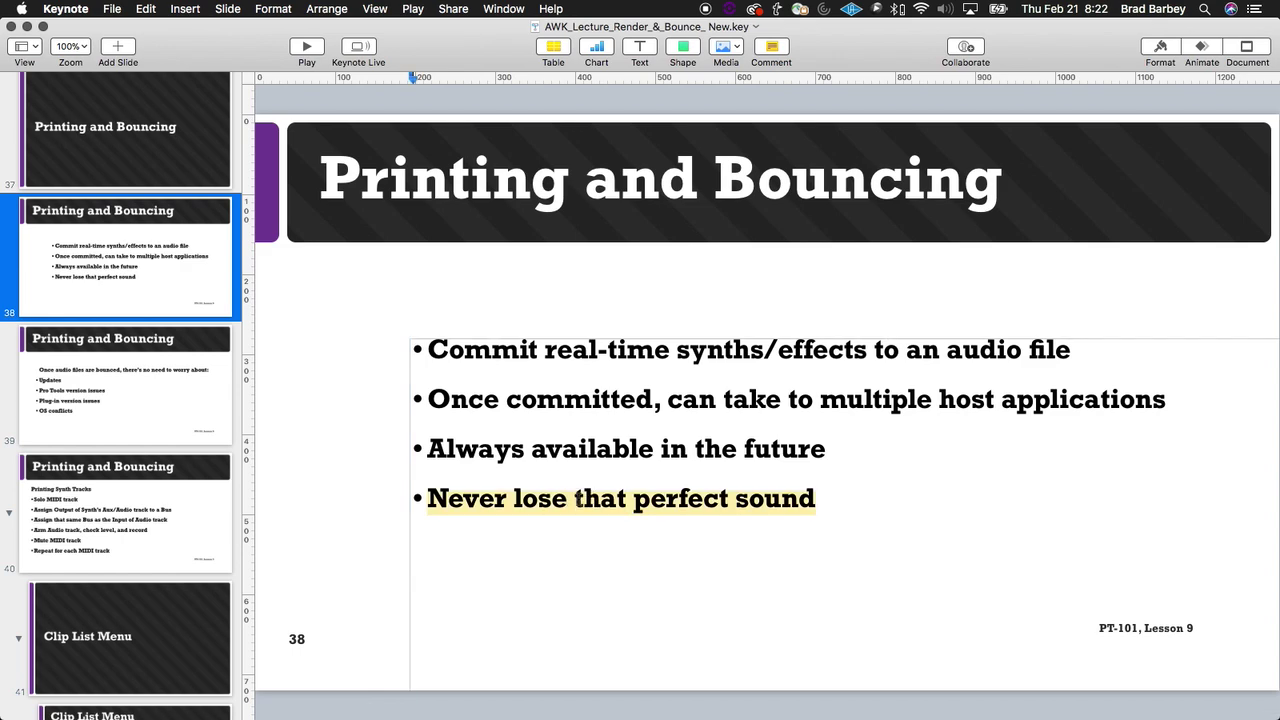
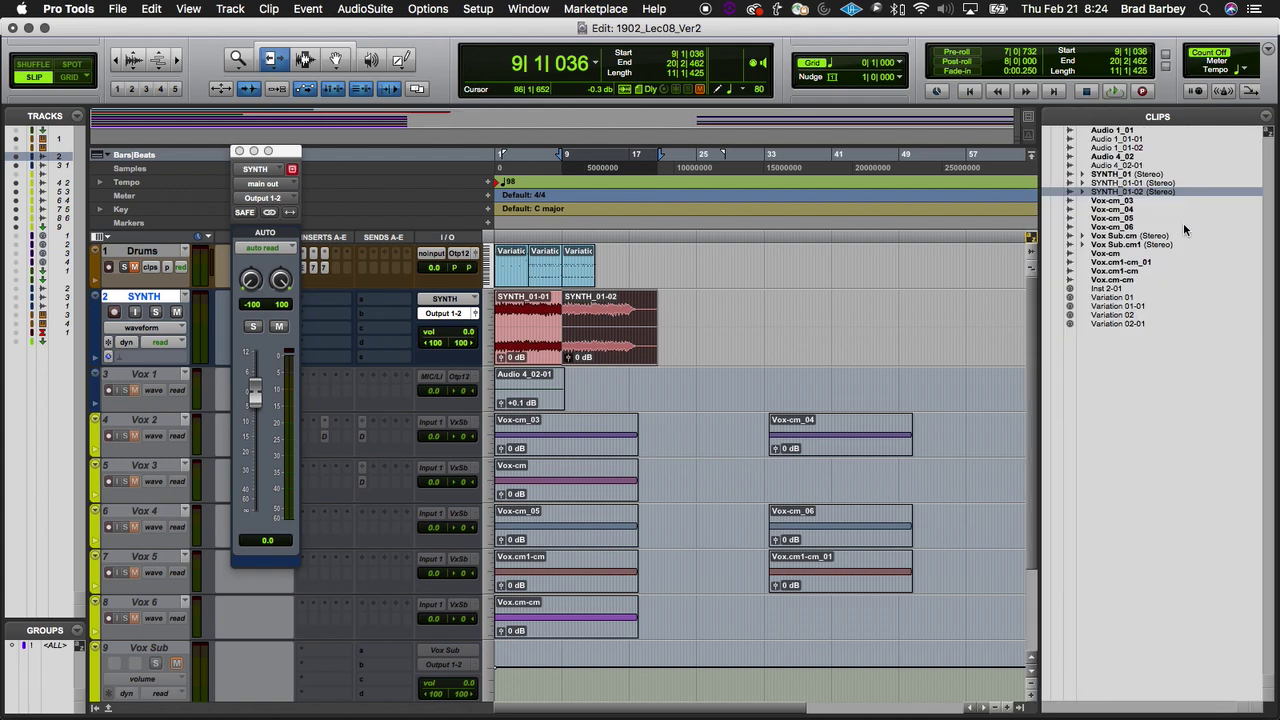
Step: Select the unused audio except whole files in the clip list, and look over its display options
click(1266, 116)
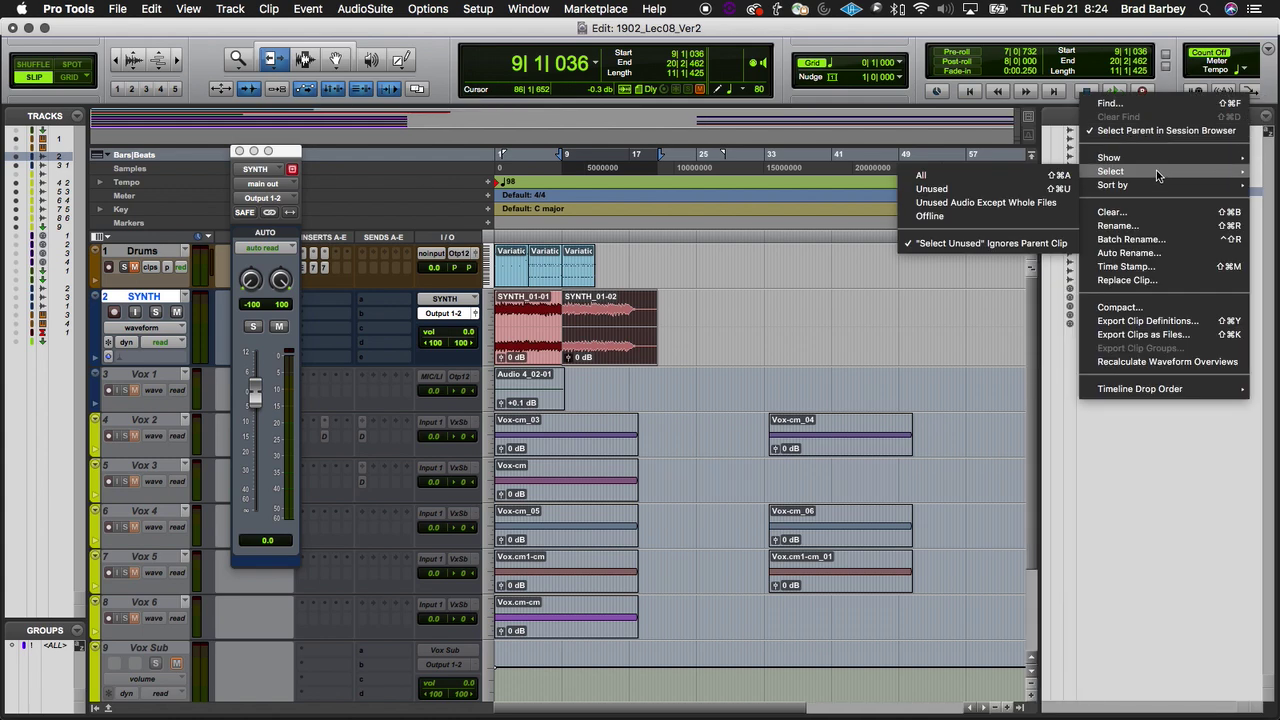
mouse_move(1160, 172)
click(1045, 205)
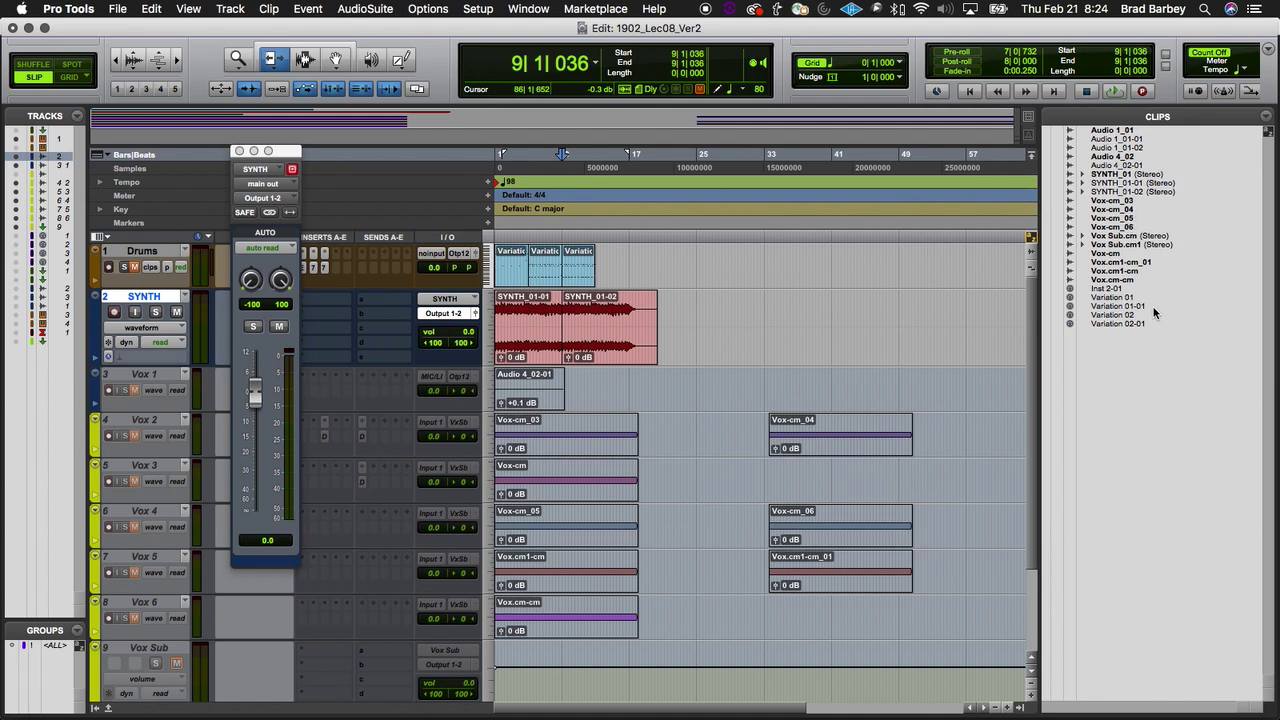
click(1266, 117)
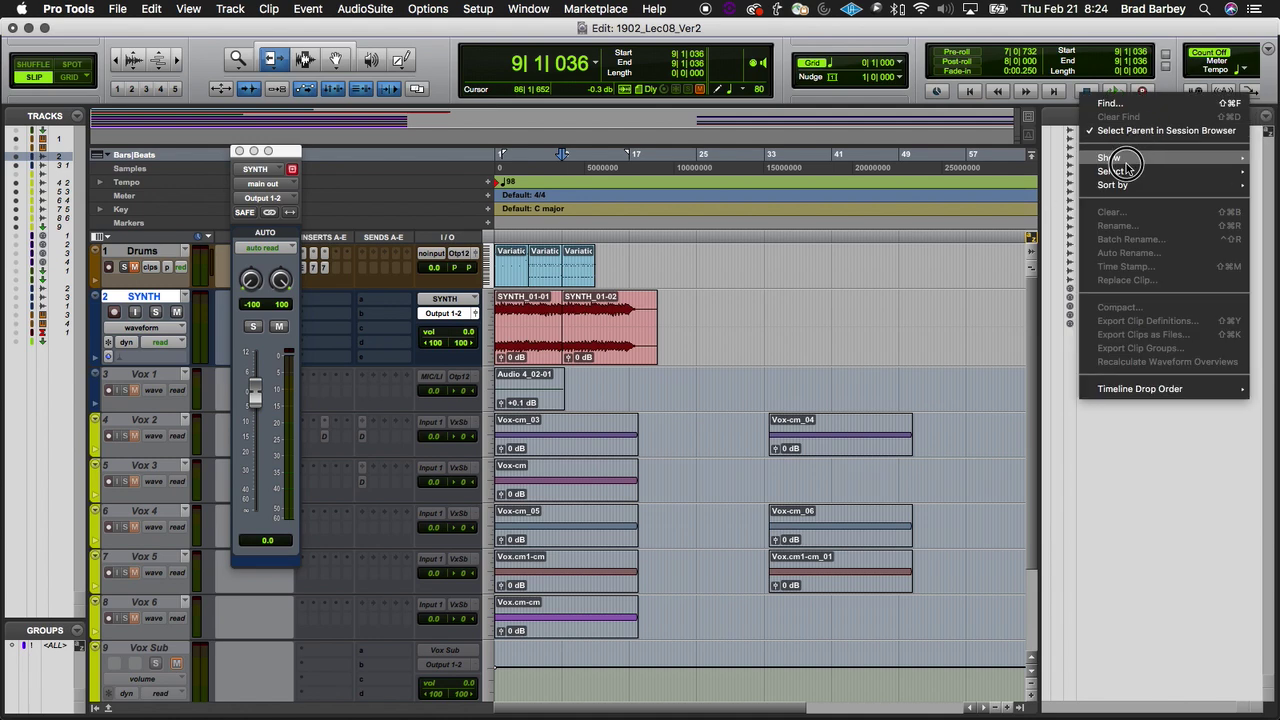
mouse_move(1125, 174)
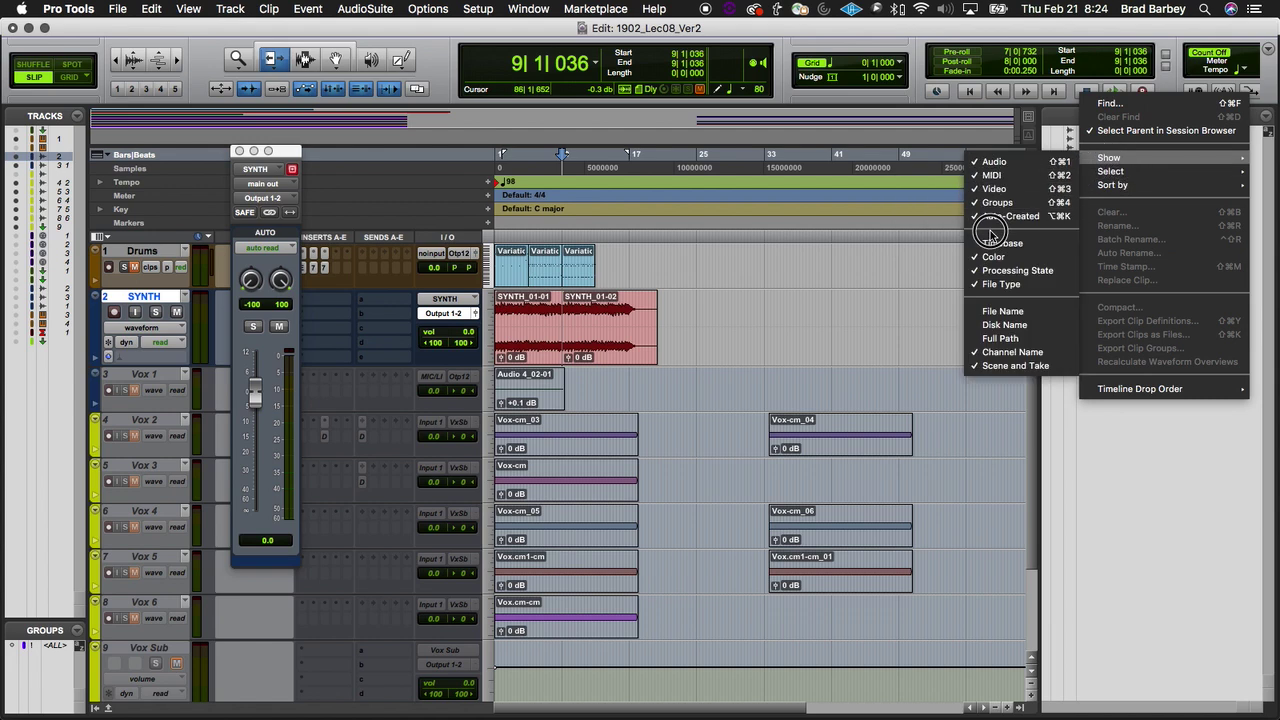
click(1178, 42)
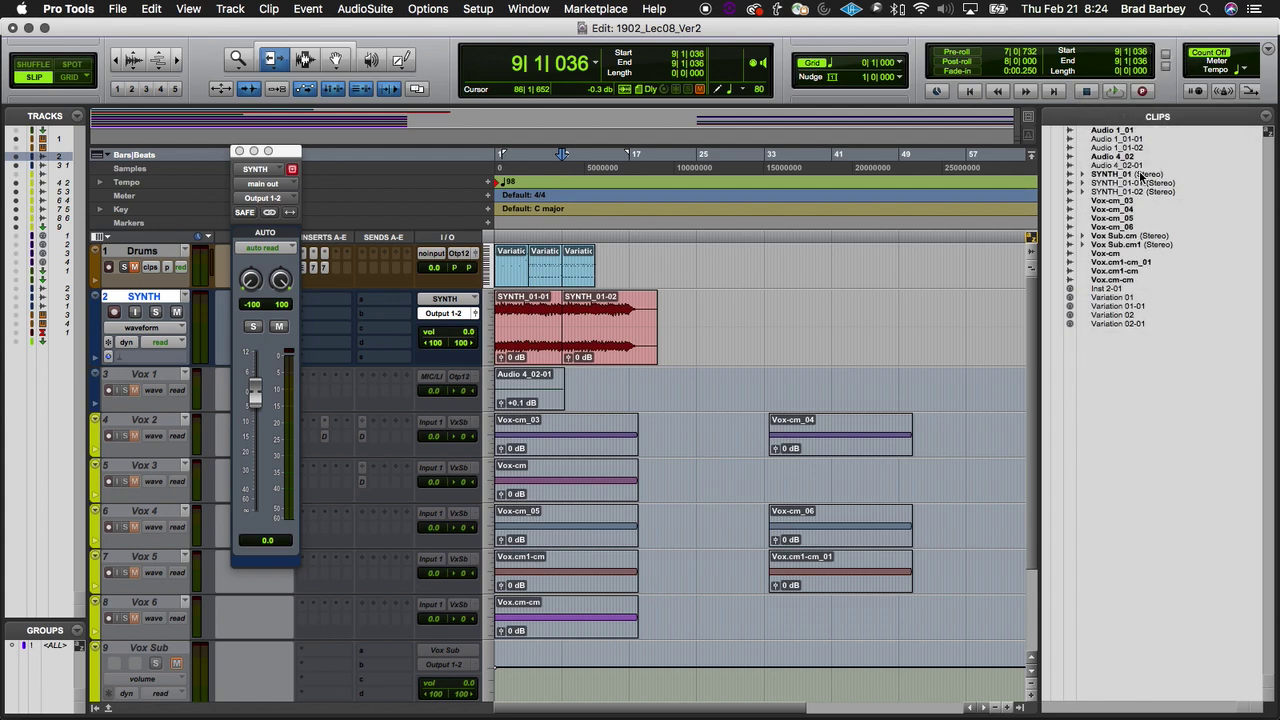
click(1268, 129)
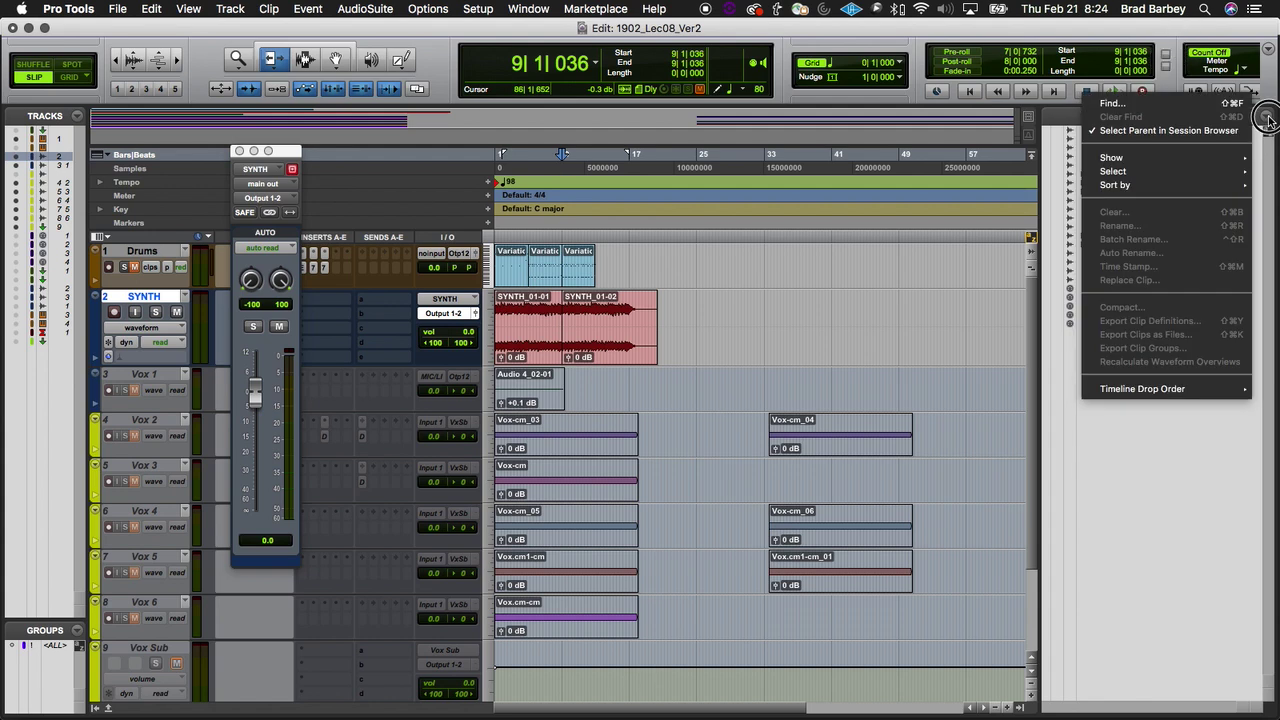
mouse_move(1150, 171)
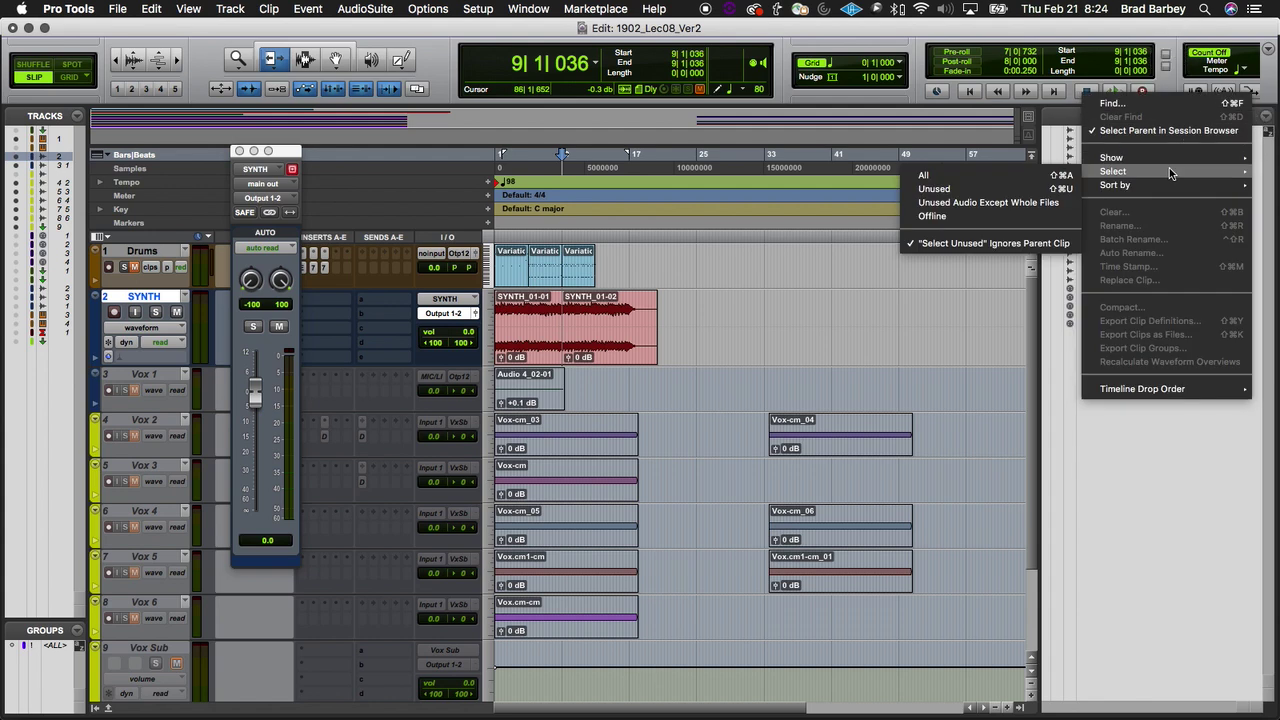
click(1030, 202)
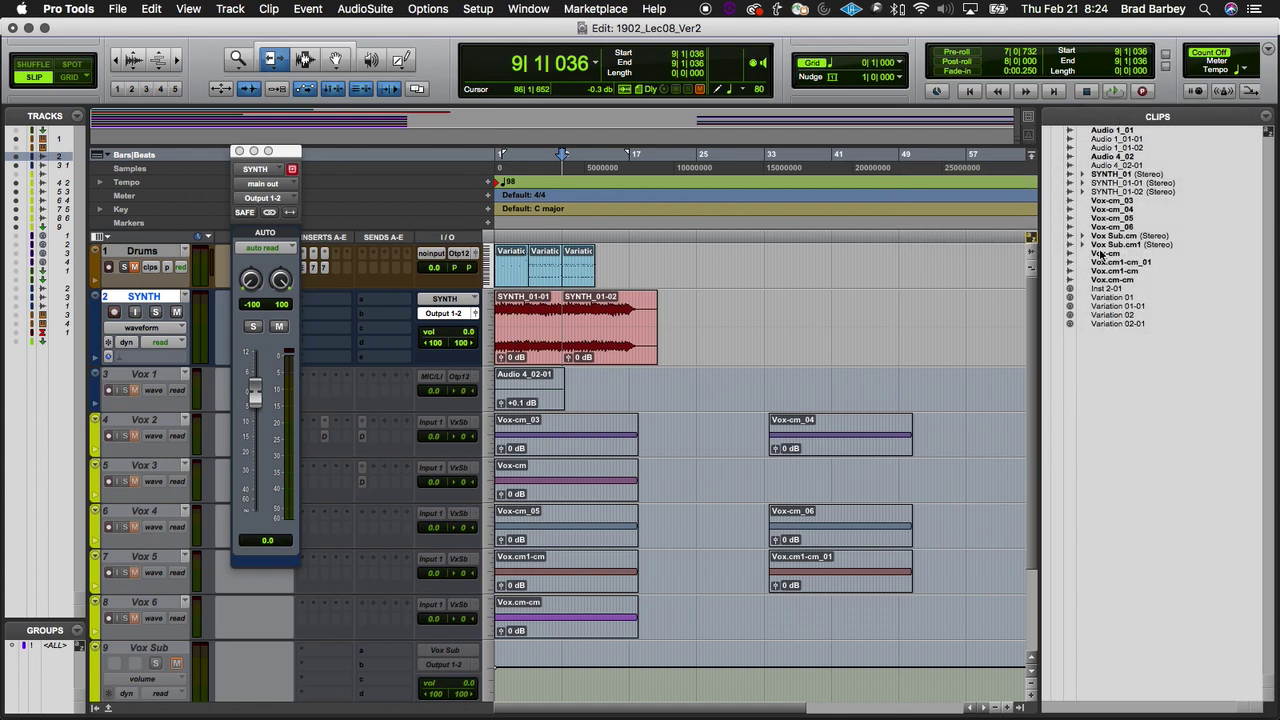
click(1267, 116)
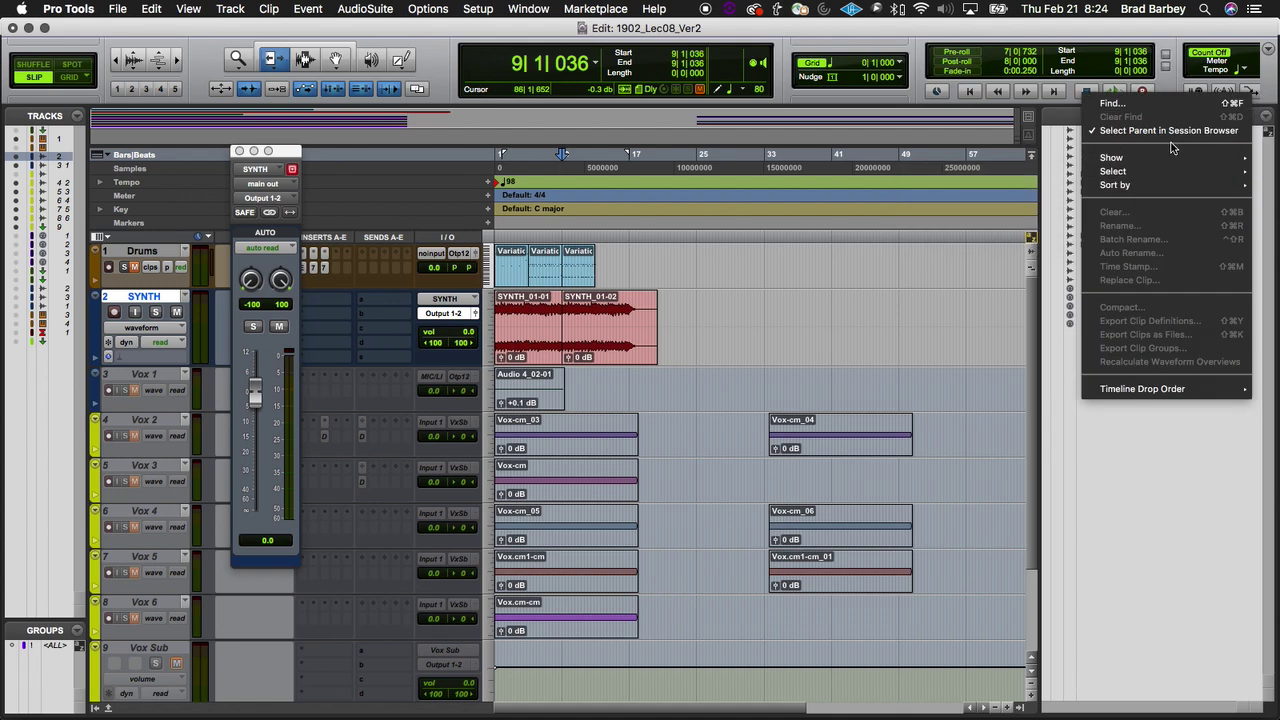
click(1111, 203)
Step: Start clearing the clips from SYNTH_01-02 through Vox.cm1-cm_01, cancel the removal, and drop that clip selection
click(1113, 197)
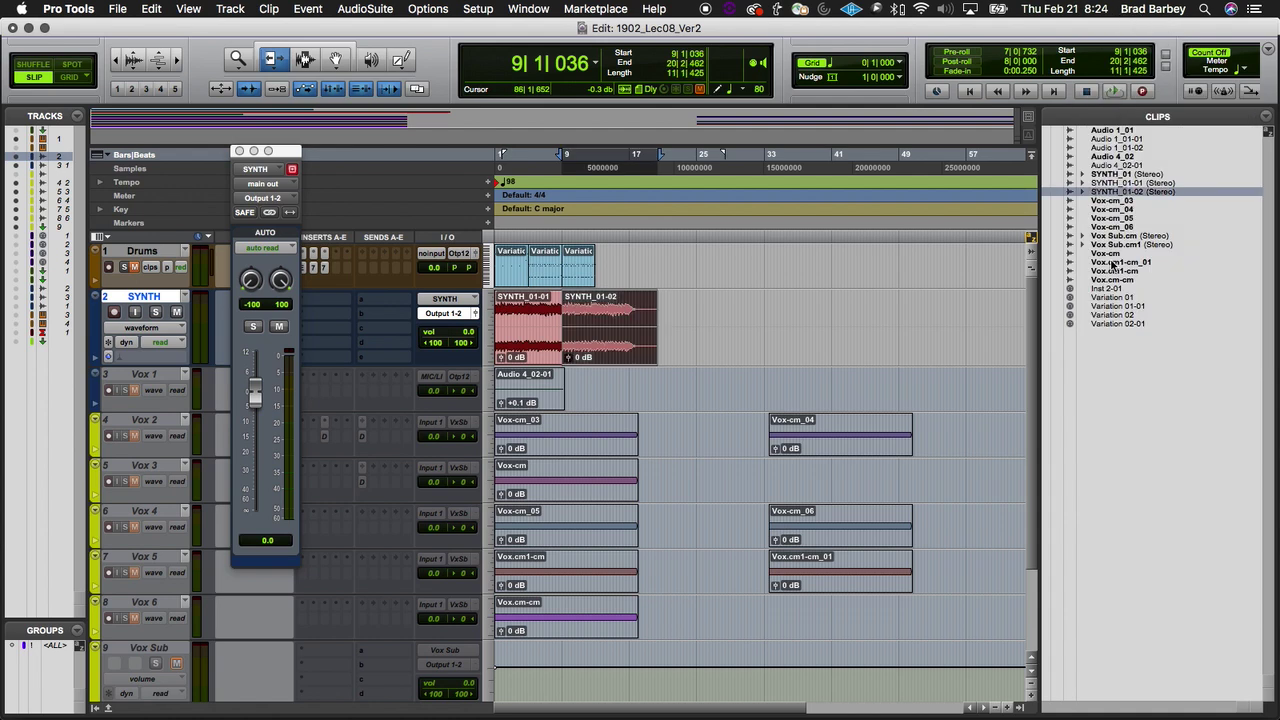
shift+click(1113, 264)
click(1265, 125)
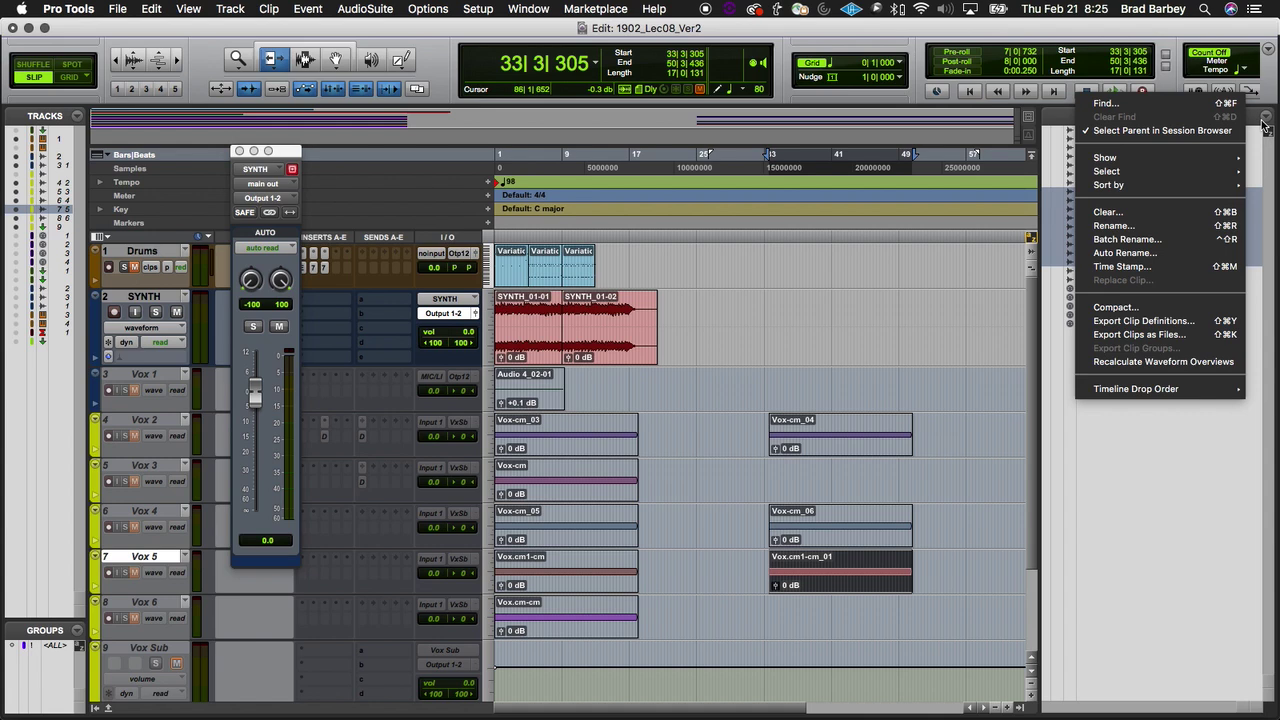
click(1115, 211)
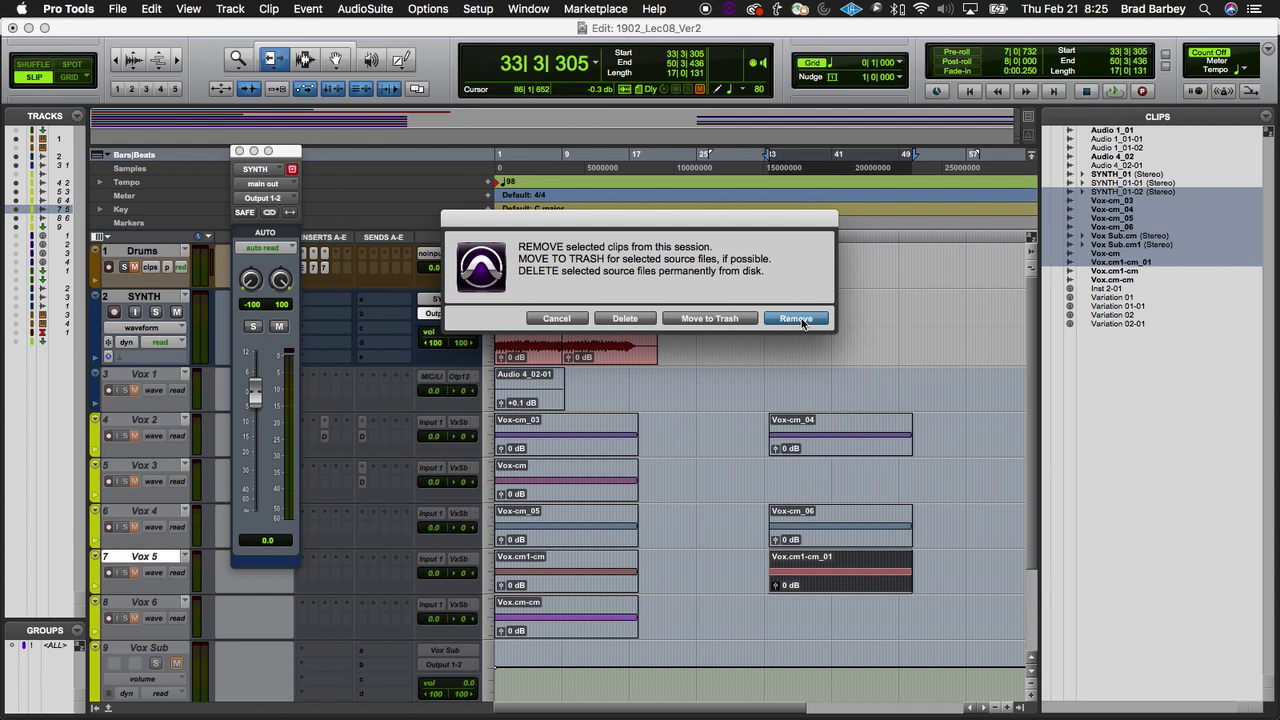
click(549, 319)
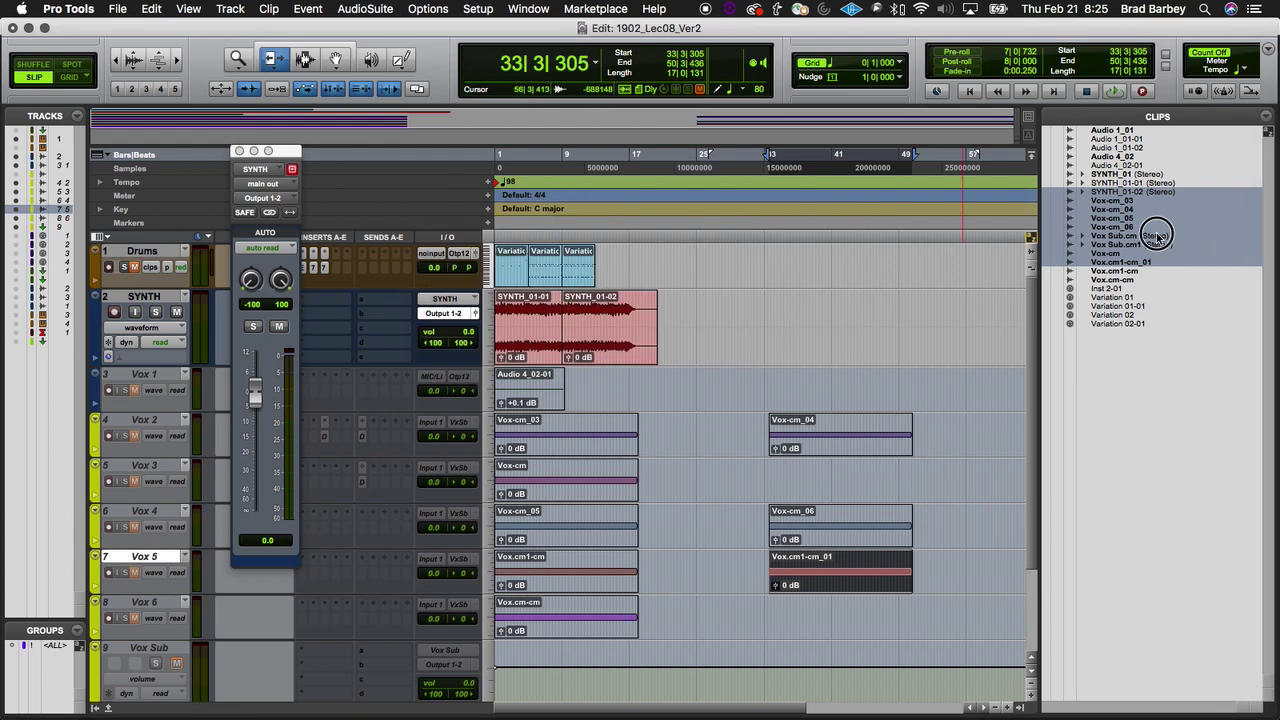
click(1118, 272)
click(1116, 308)
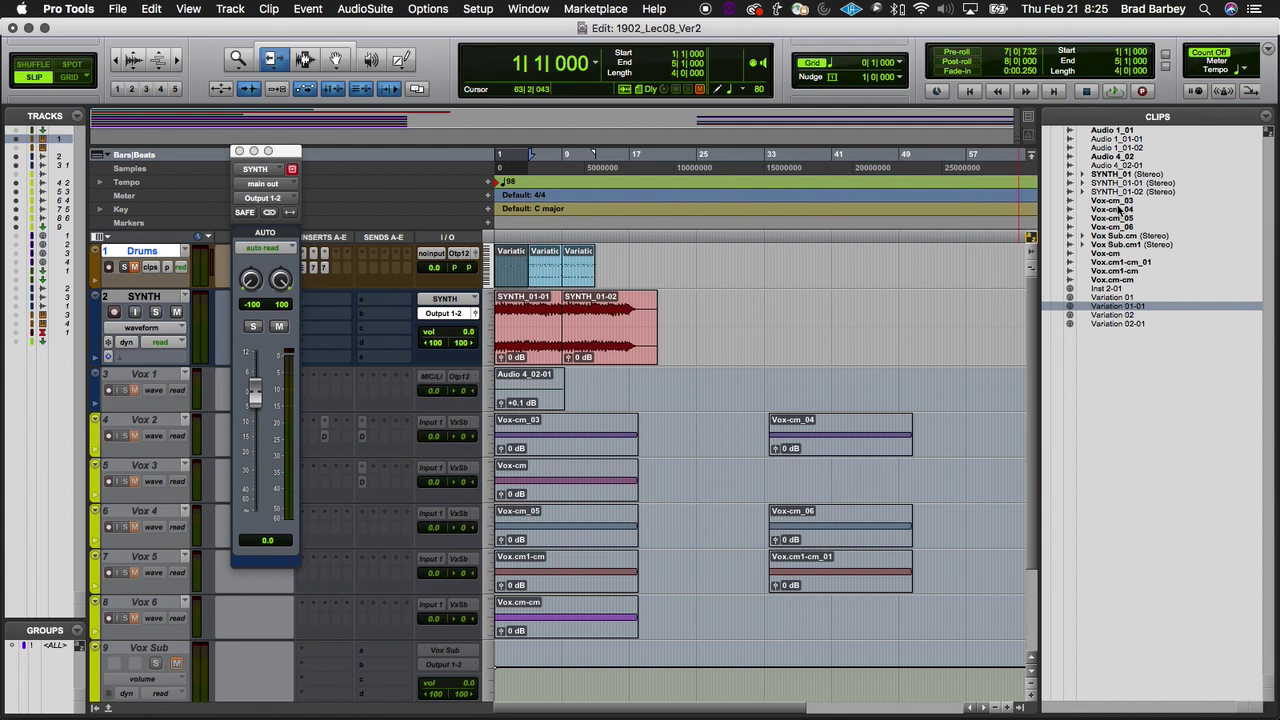
Step: Remove the clips Vox-cm_03 through Vox.cm-cm from the session, including those in use, without deleting their source files
click(1118, 203)
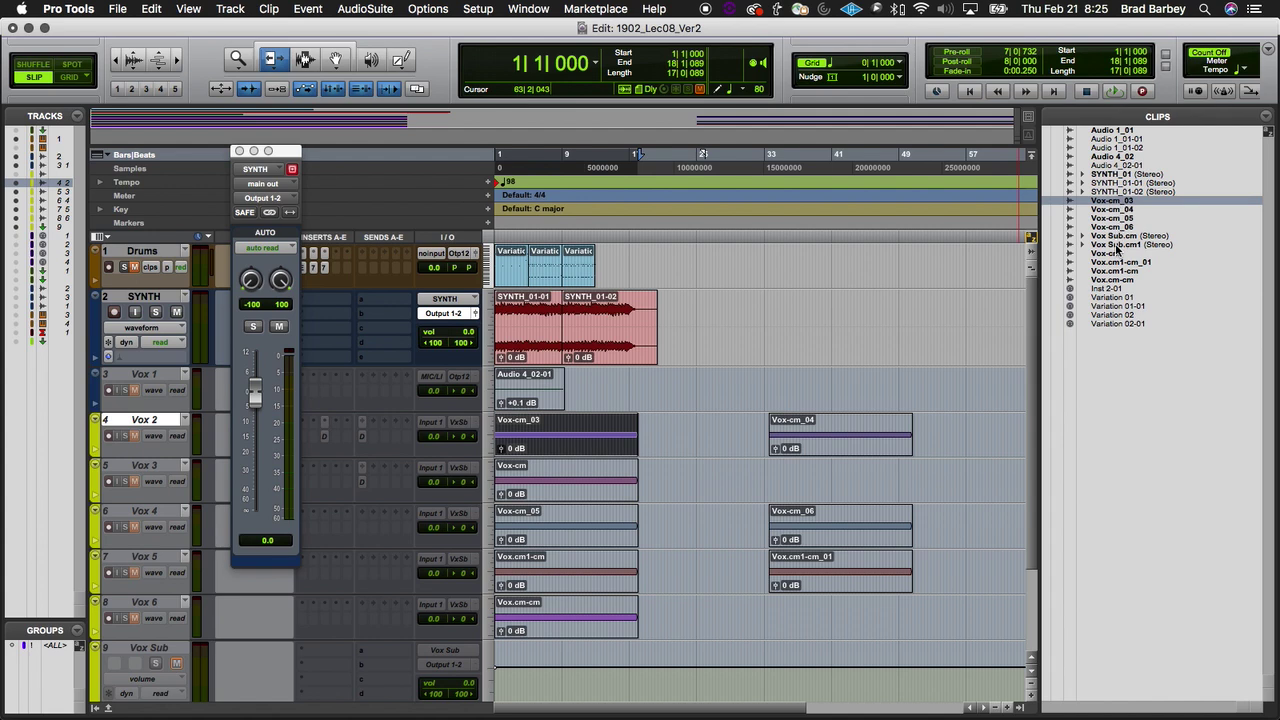
shift+click(1118, 227)
shift+click(1121, 280)
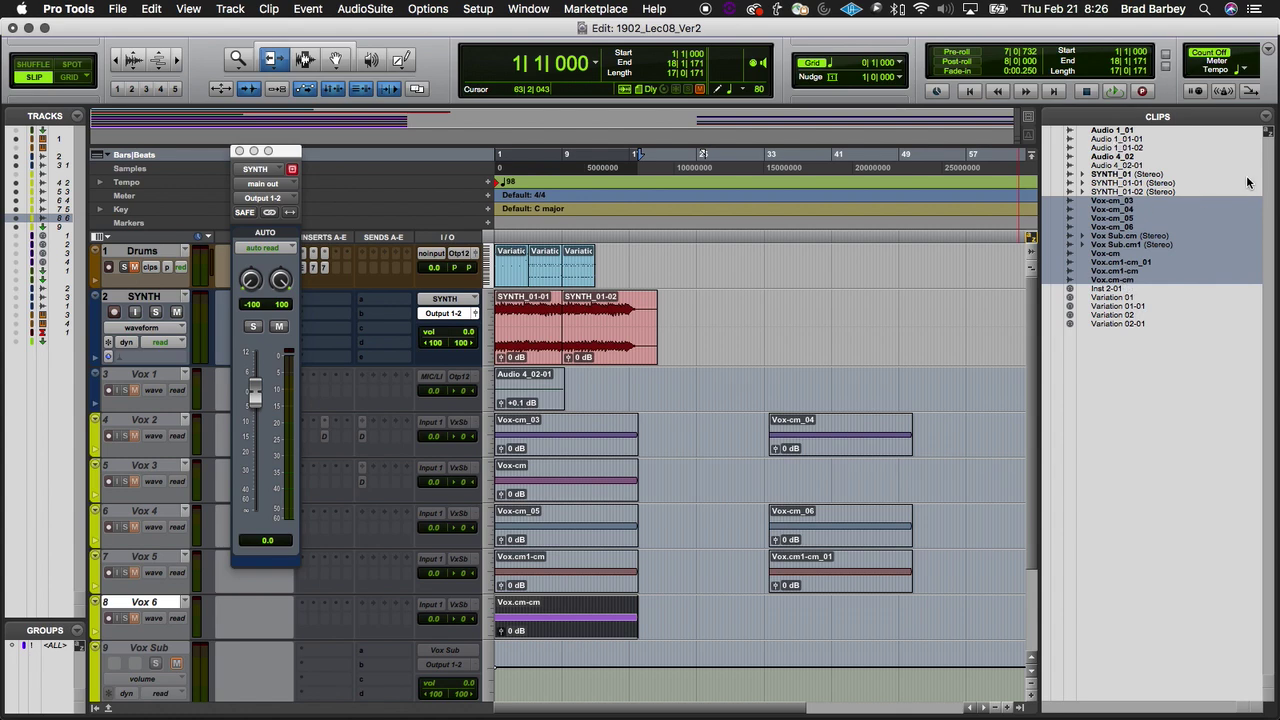
click(1267, 117)
click(1104, 213)
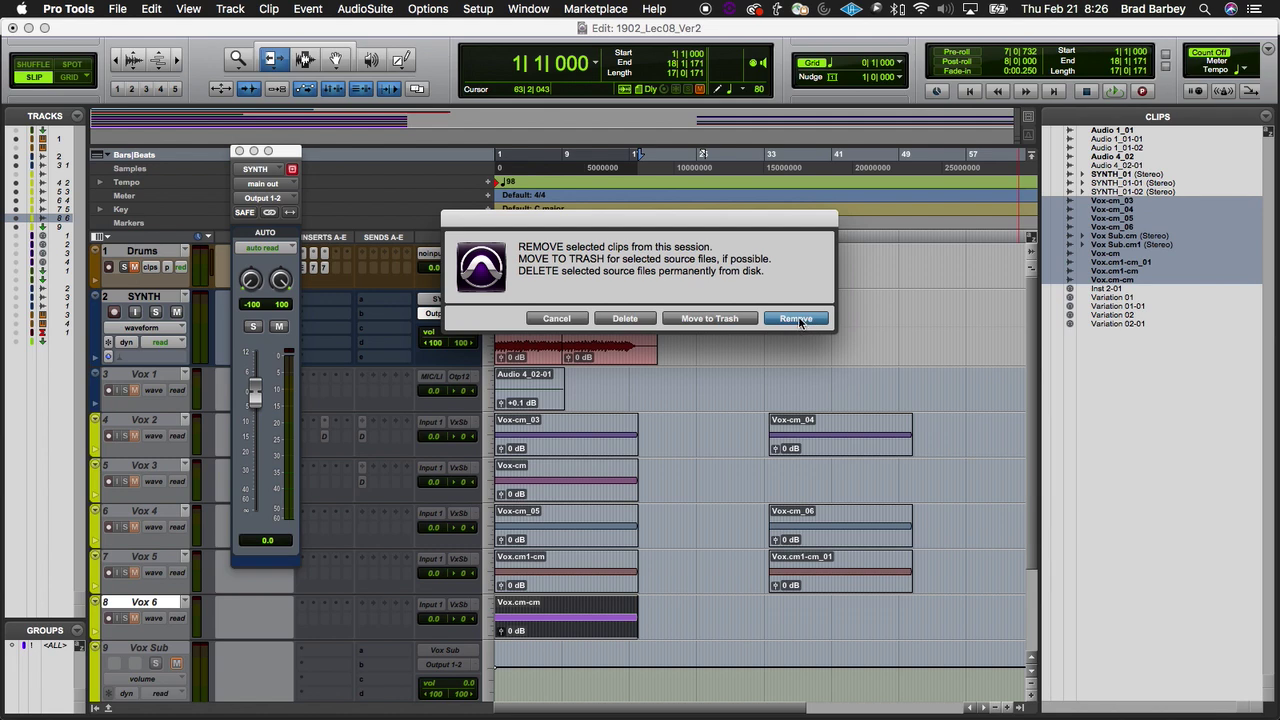
click(797, 319)
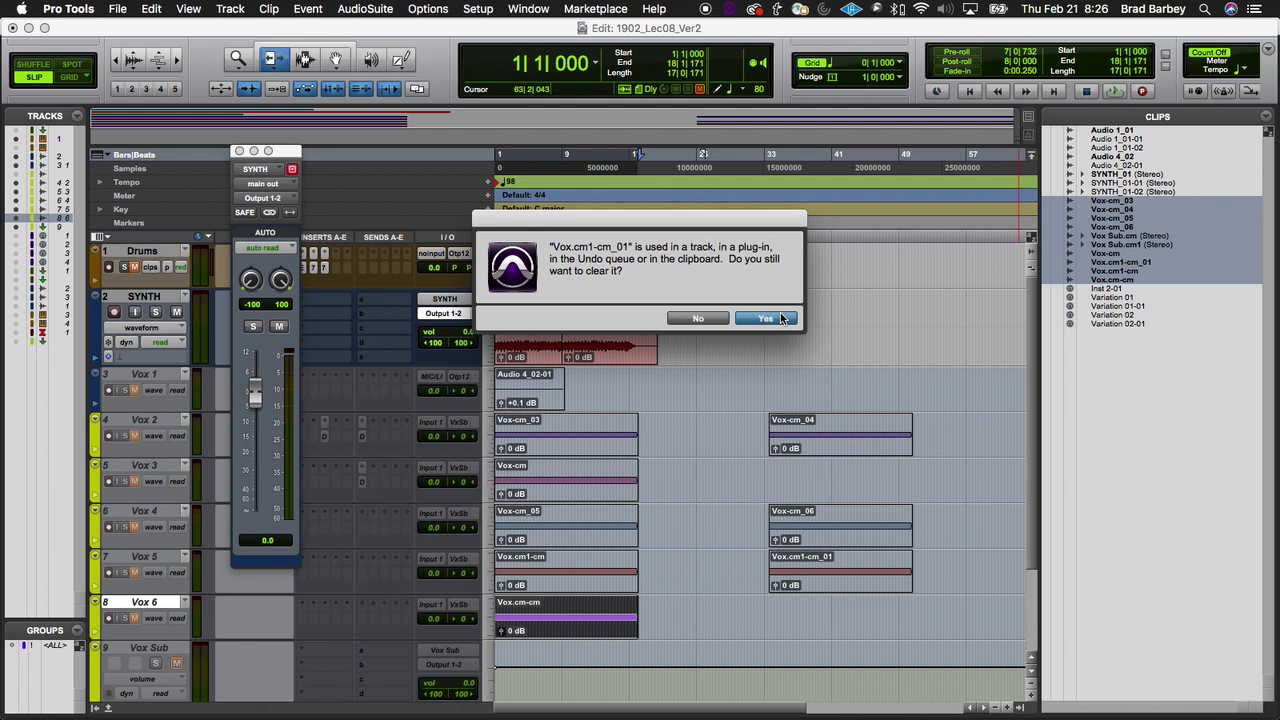
click(765, 318)
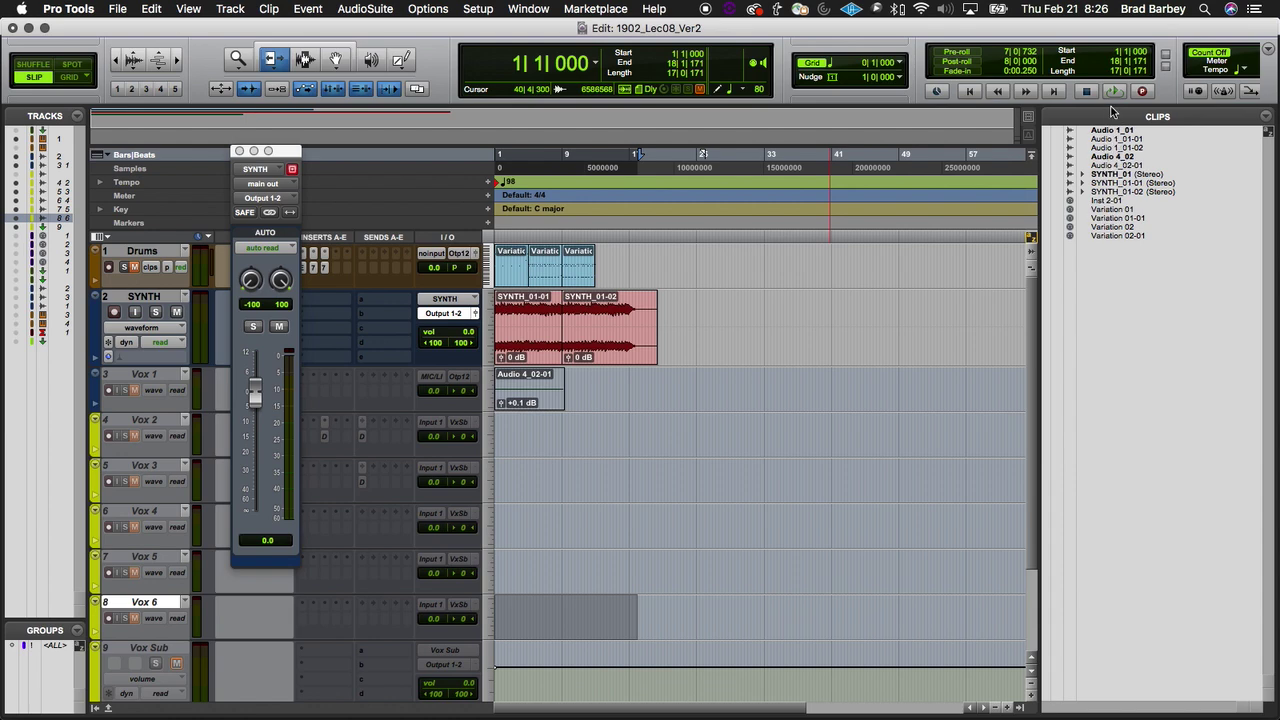
click(588, 460)
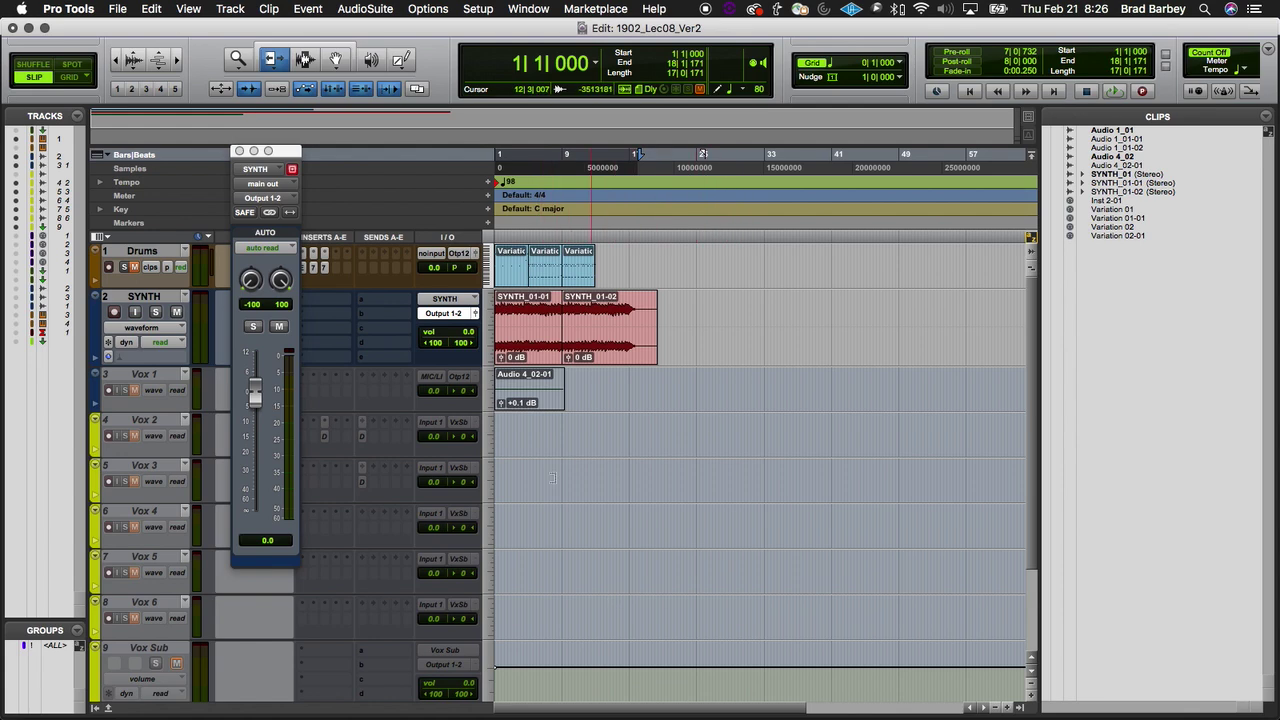
Step: Open the 1902_Lec08 session folder in Finder and view the contents of its Audio Files folder
super+click(584, 28)
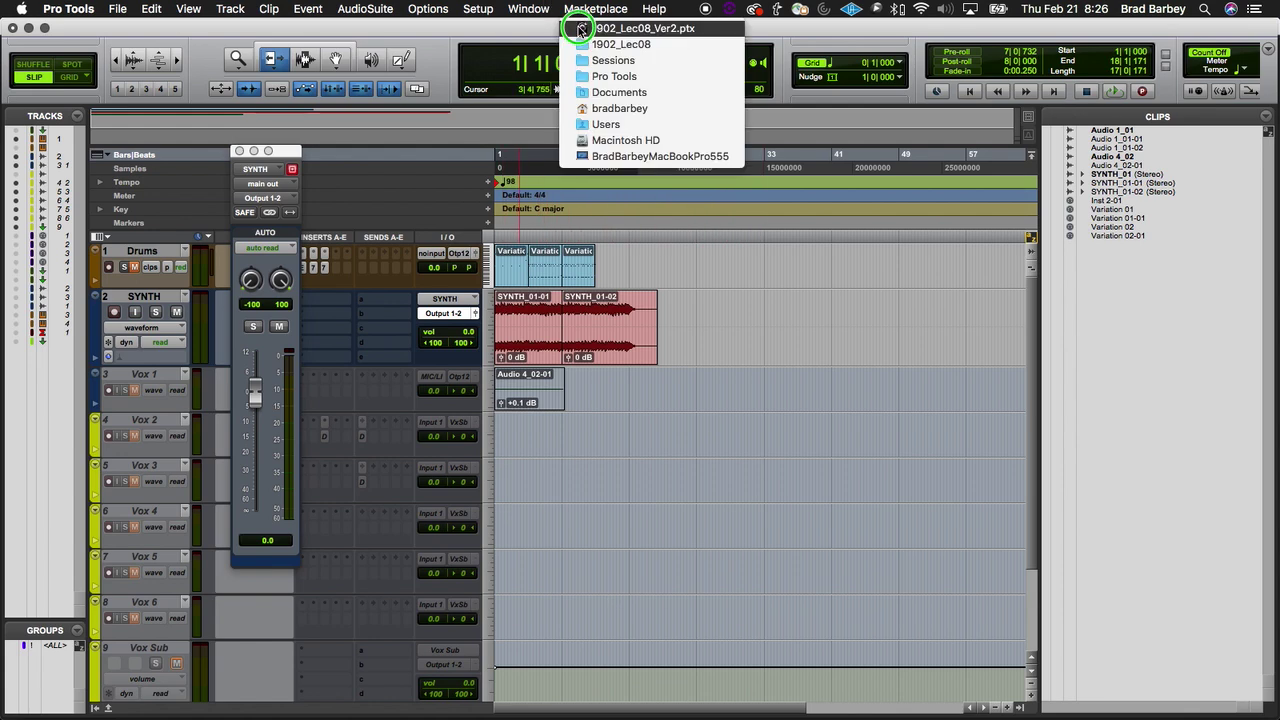
click(617, 44)
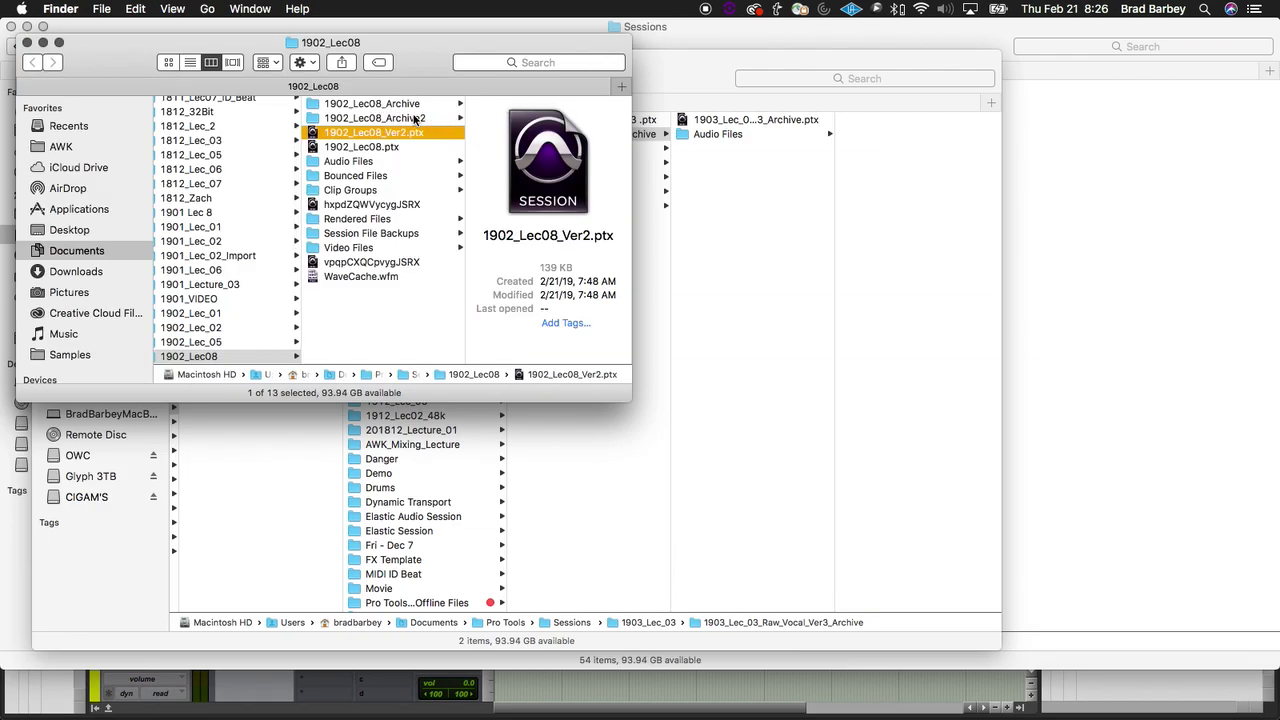
click(400, 162)
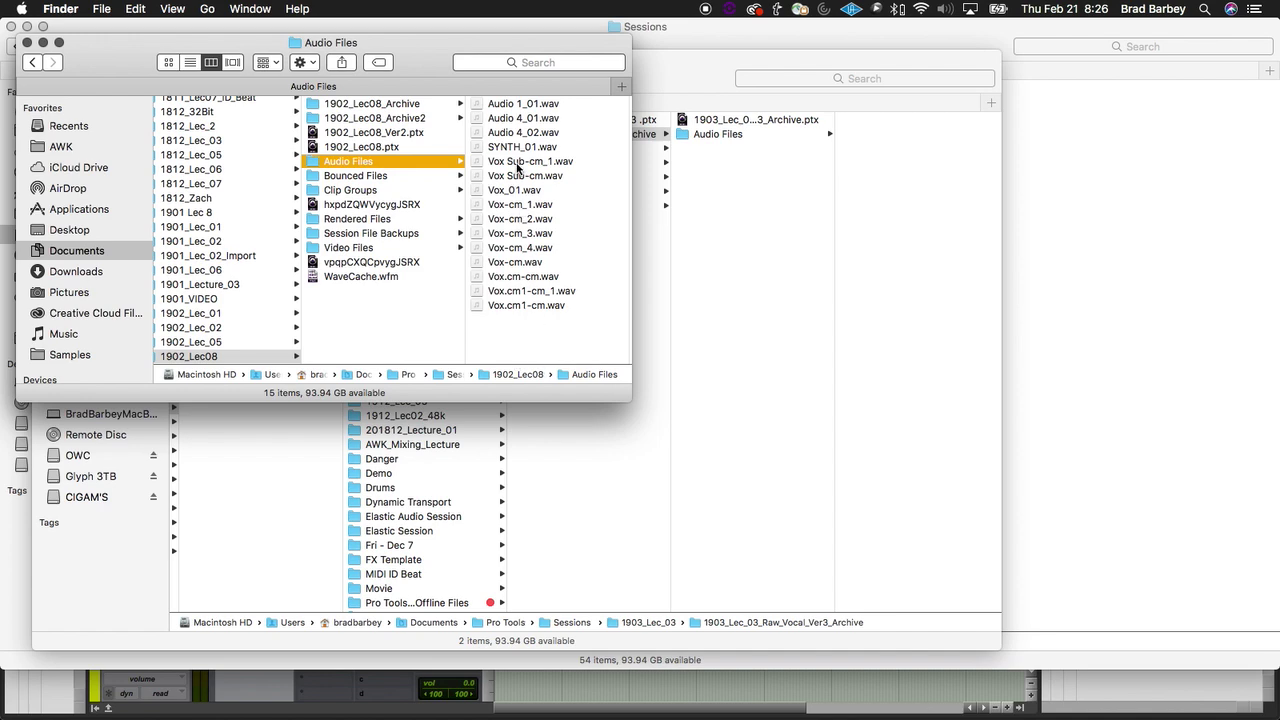
Step: Compare the Pro Tools clip list with the contents of the Audio Files folder in Finder, ending in Pro Tools
key(super+Tab)
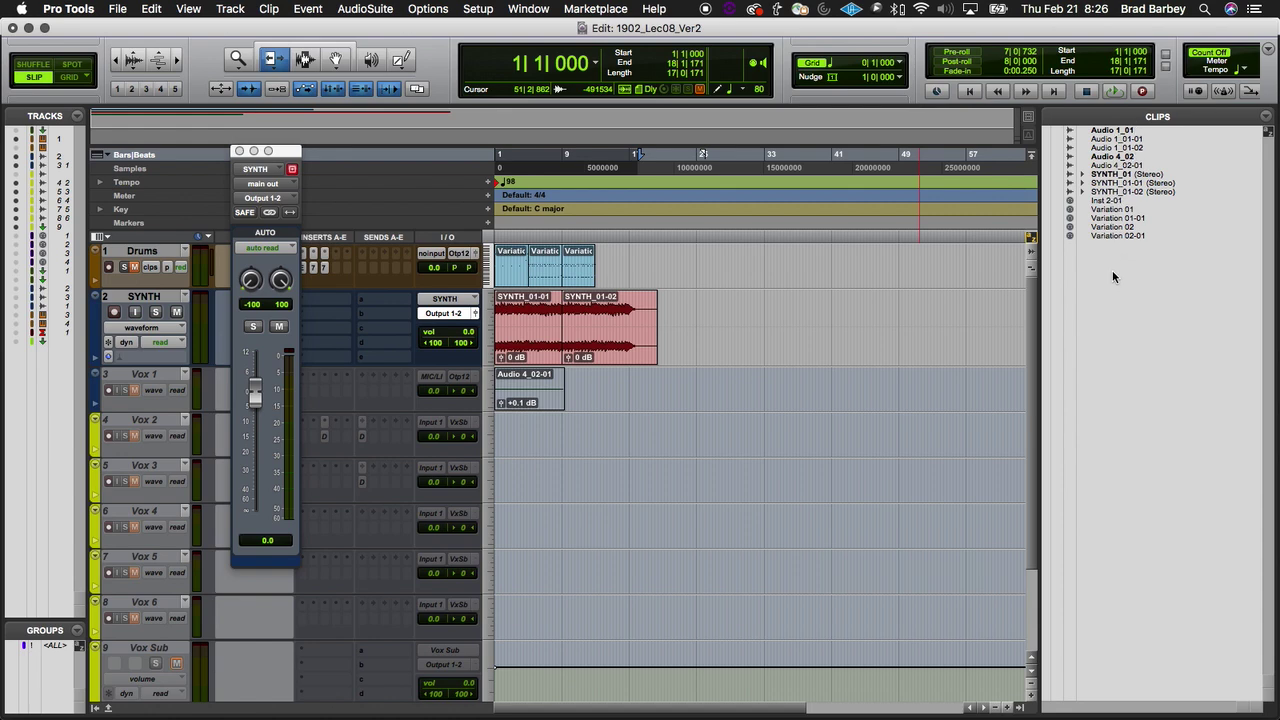
key(super+Tab)
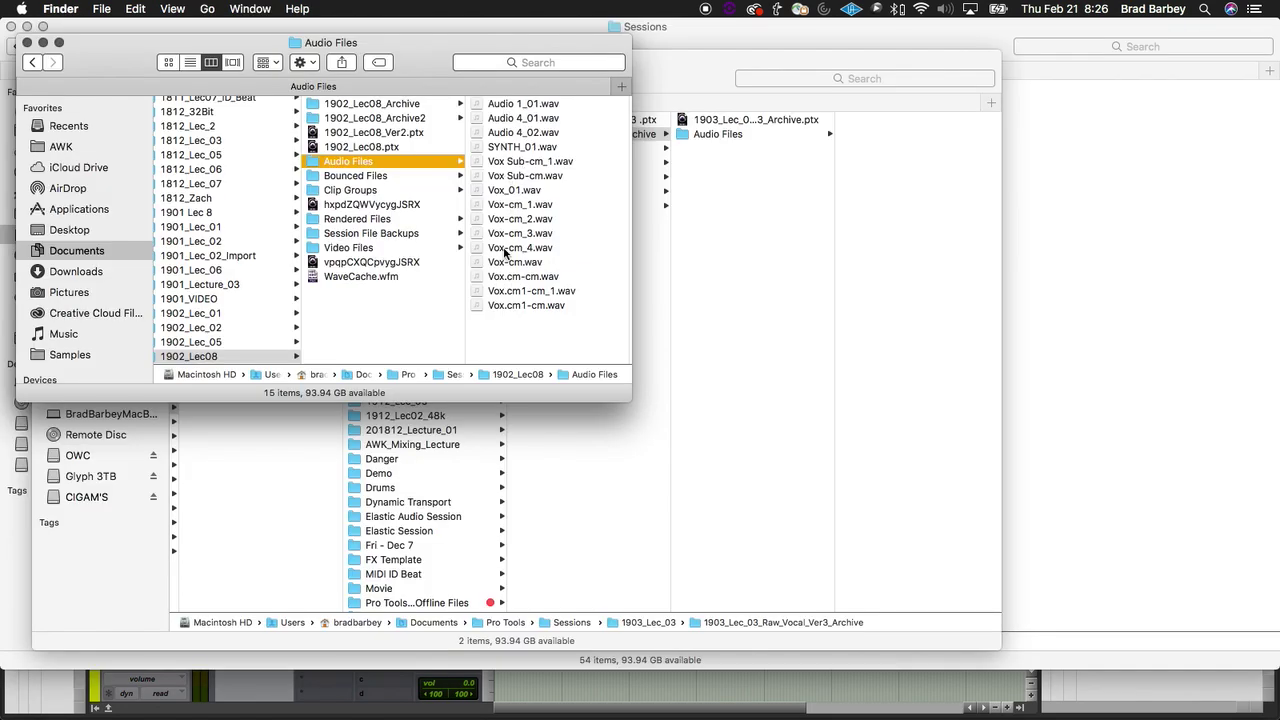
click(1066, 677)
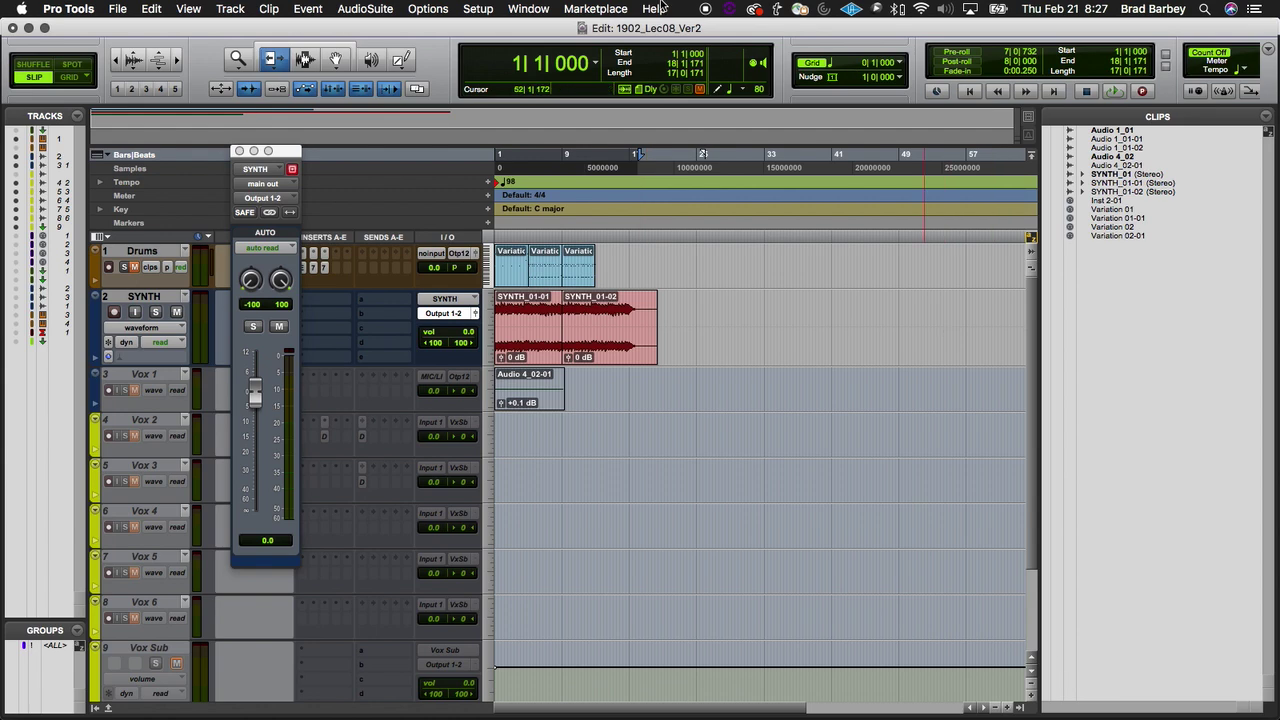
Step: View the session's undo history and close it again
click(528, 8)
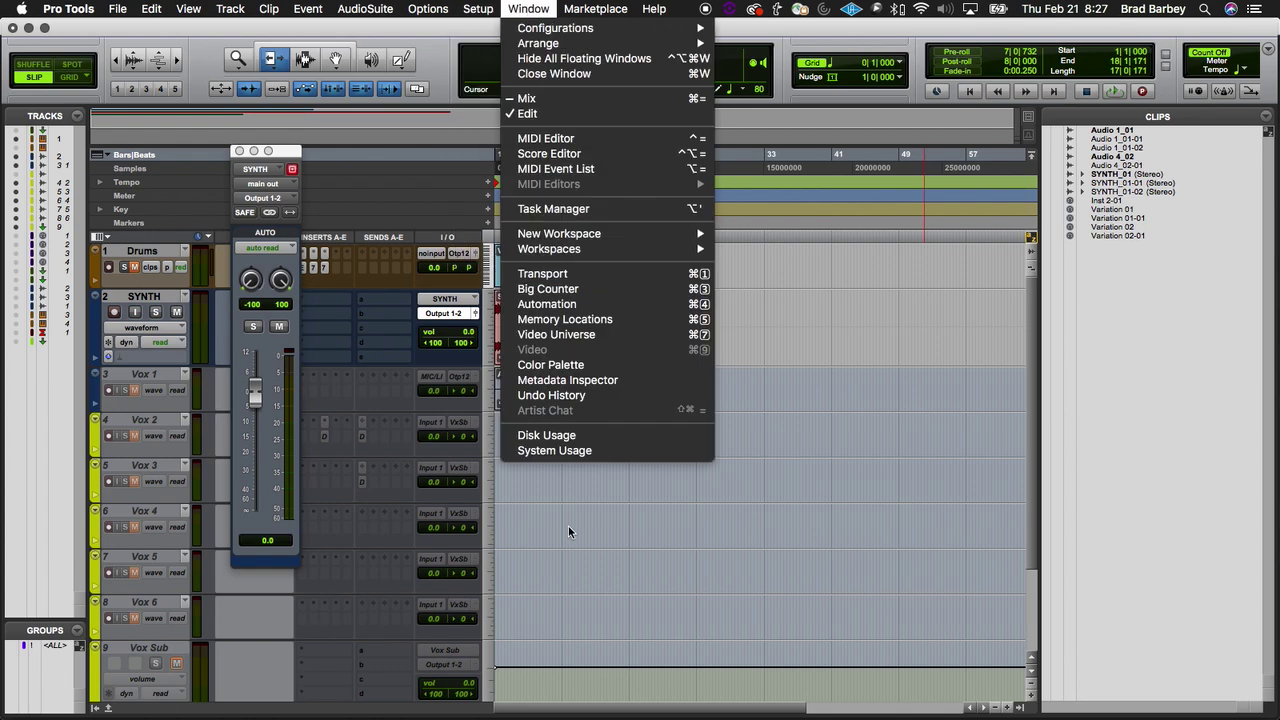
click(565, 395)
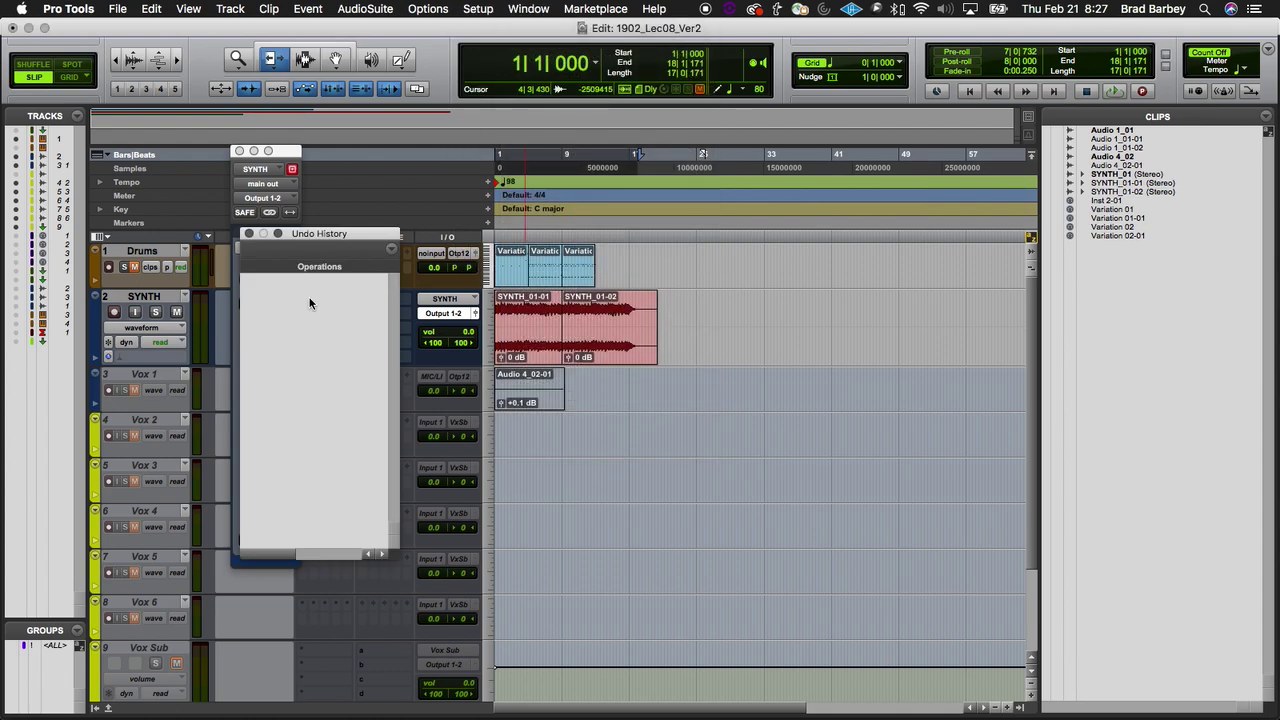
click(247, 237)
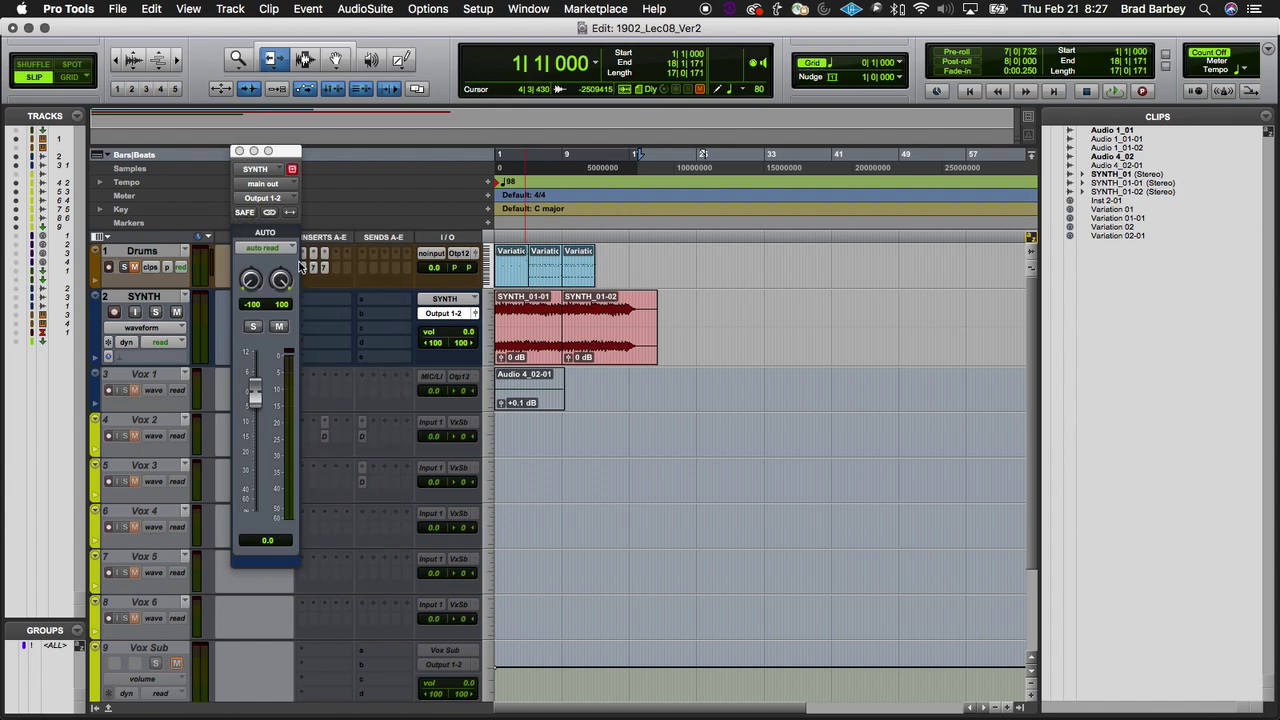
Step: Switch to Keynote, show slide 43 on the clip selection commands, and highlight the line "Select Unused Audio Except Whole Files"
key(super+Tab)
key(super+Tab)
key(super+Tab)
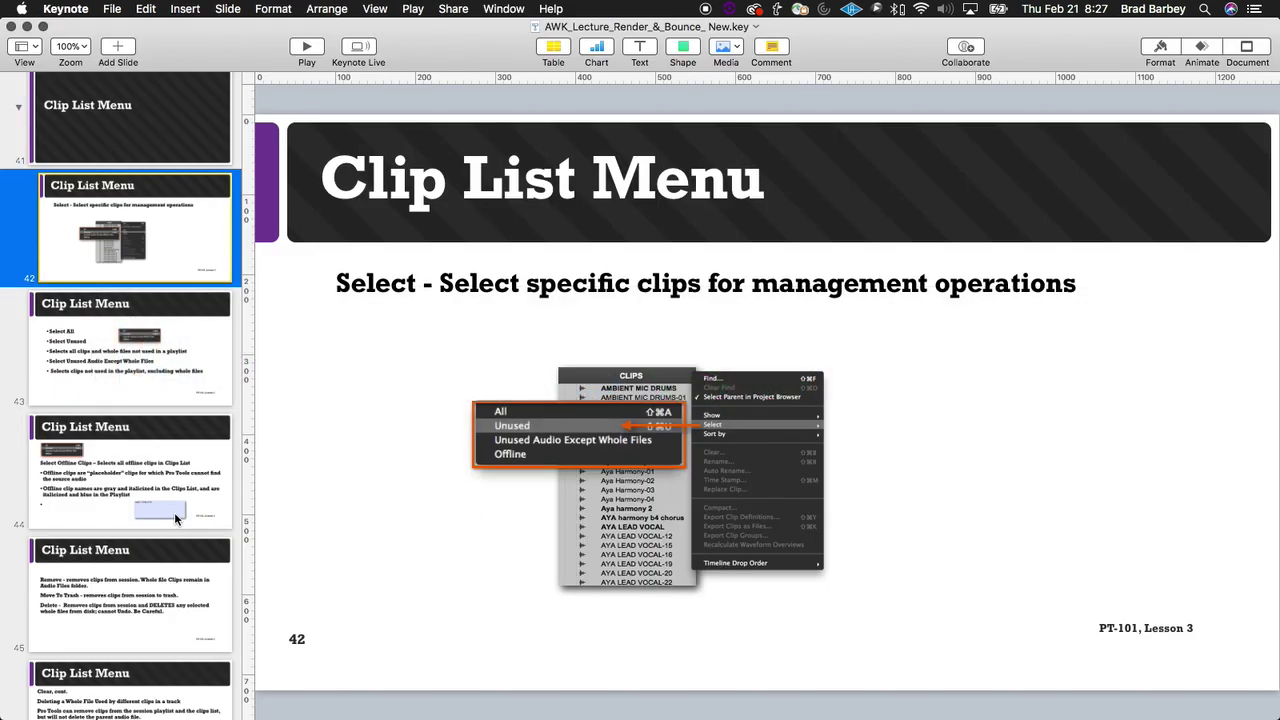
click(124, 332)
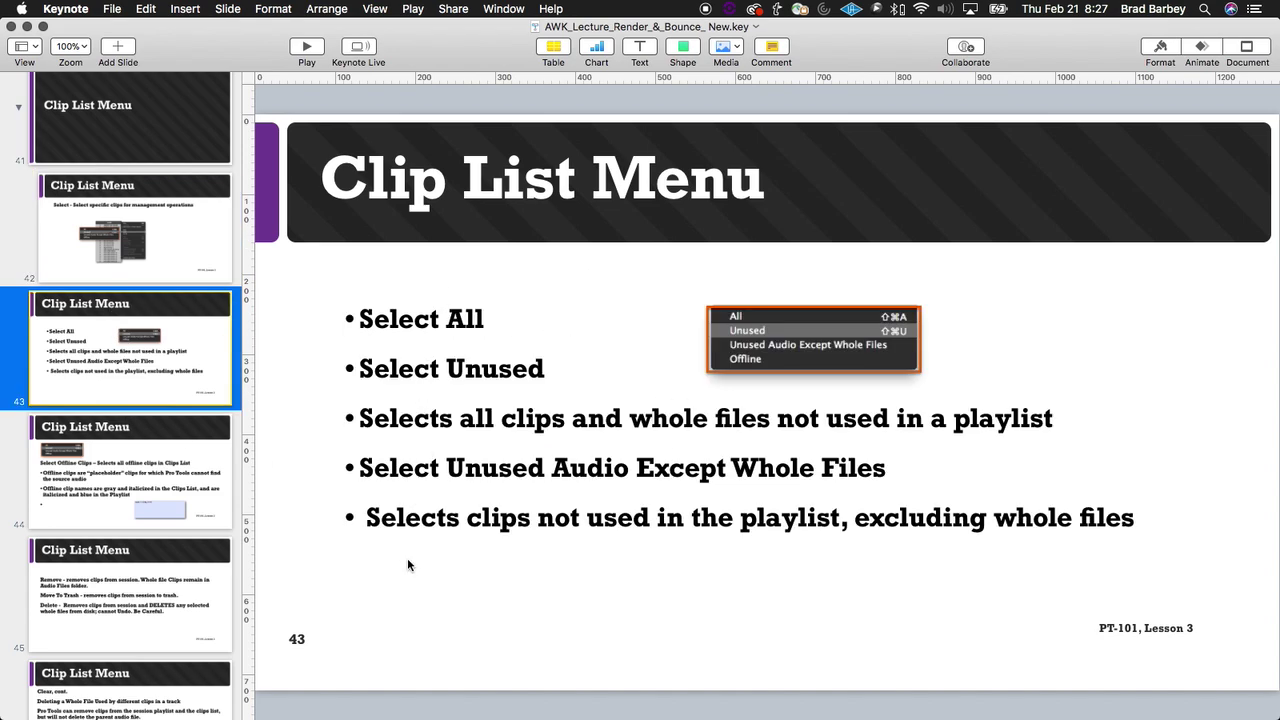
click(420, 378)
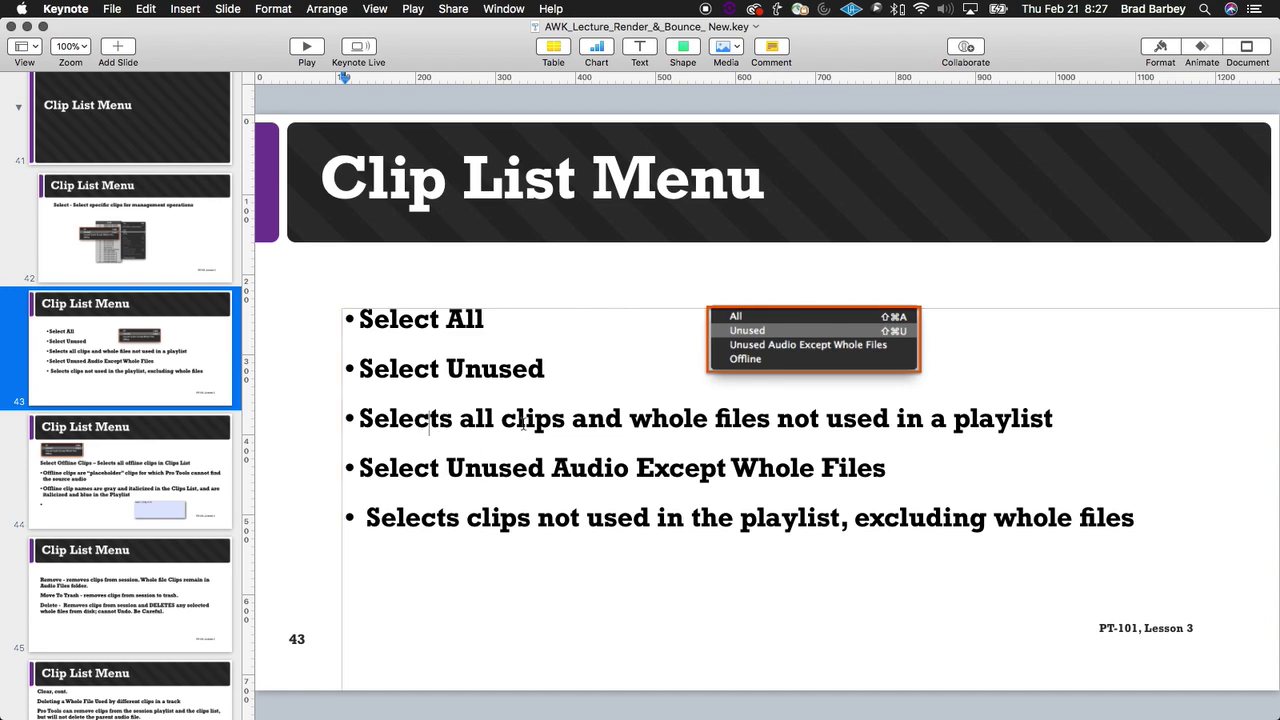
triple_click(521, 472)
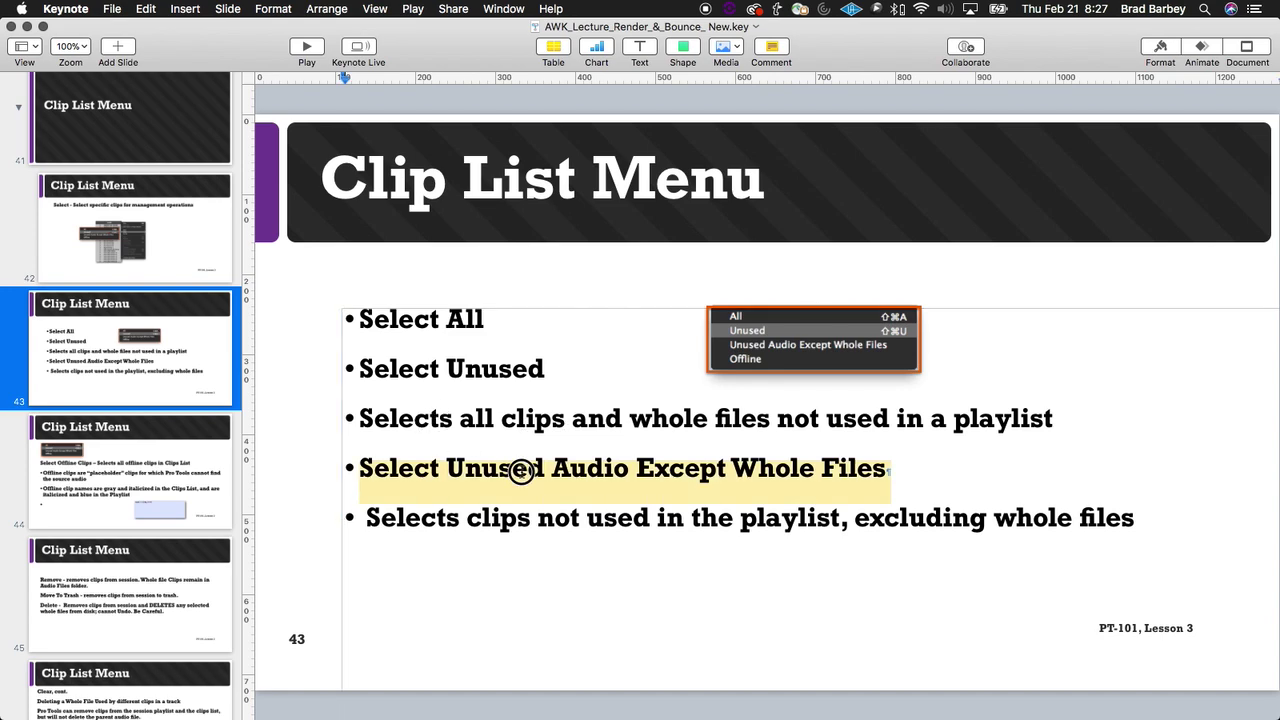
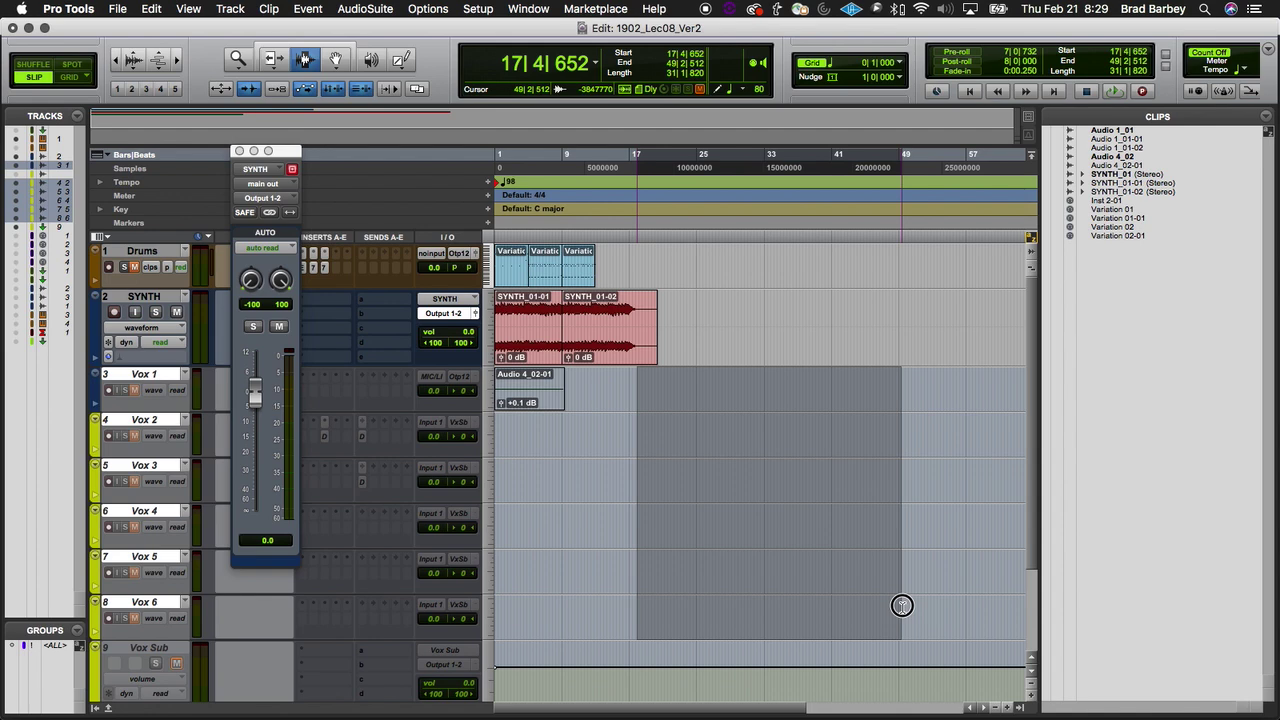
Step: In Pro Tools, look over the clip list's selection options, including Unused and Unused Audio Except Whole Files
click(1266, 122)
mouse_move(1154, 171)
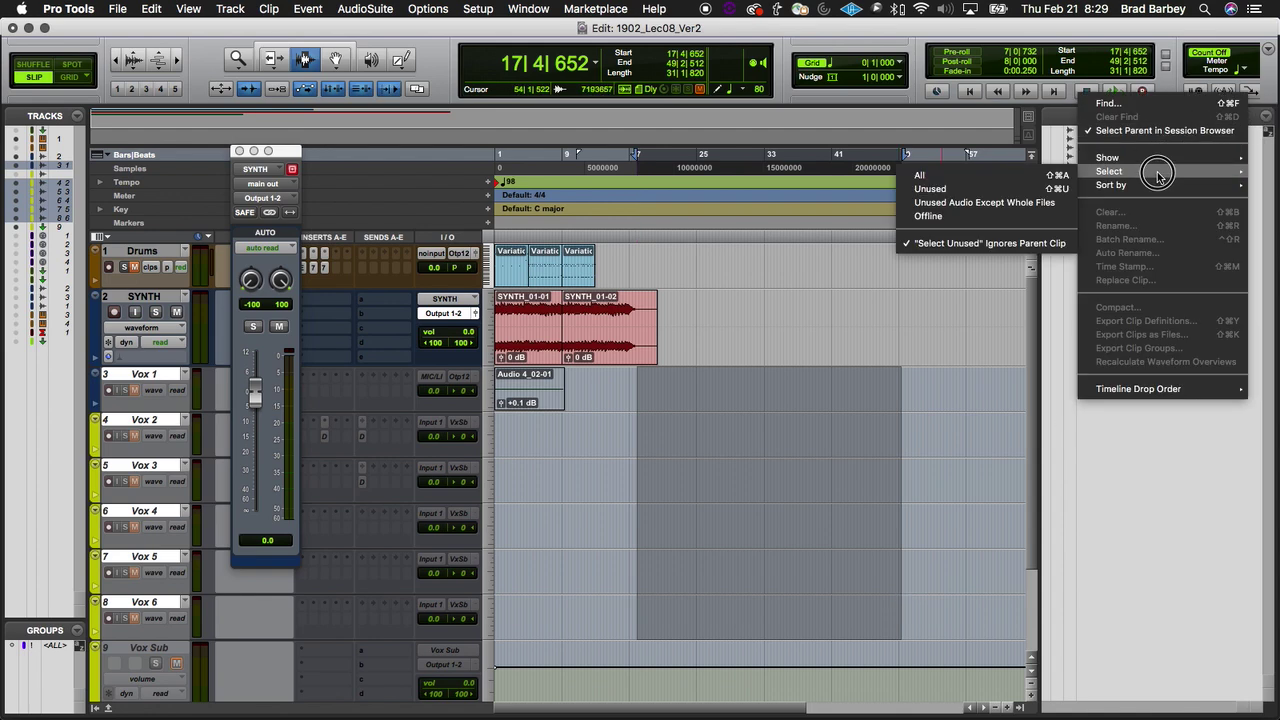
click(986, 189)
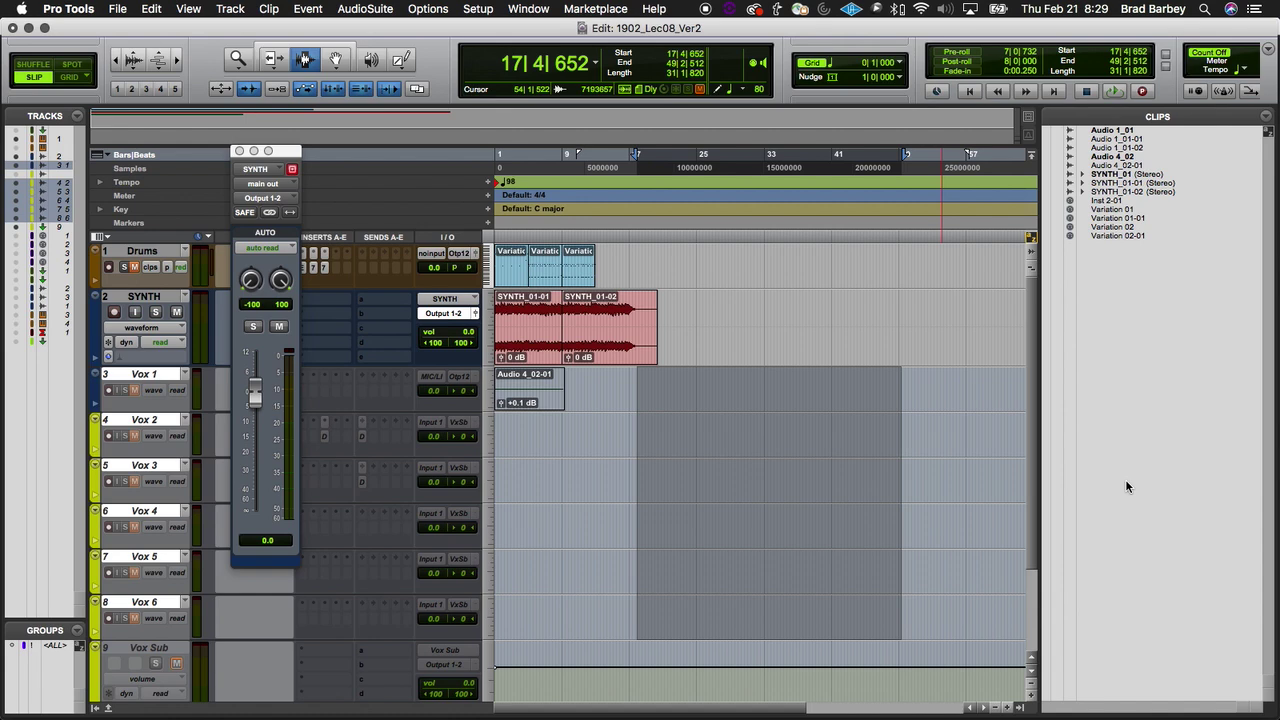
Step: Switch to Keynote and show slide 47 on compacting audio files and padding
key(super+Tab)
key(super+Tab)
key(super+Tab)
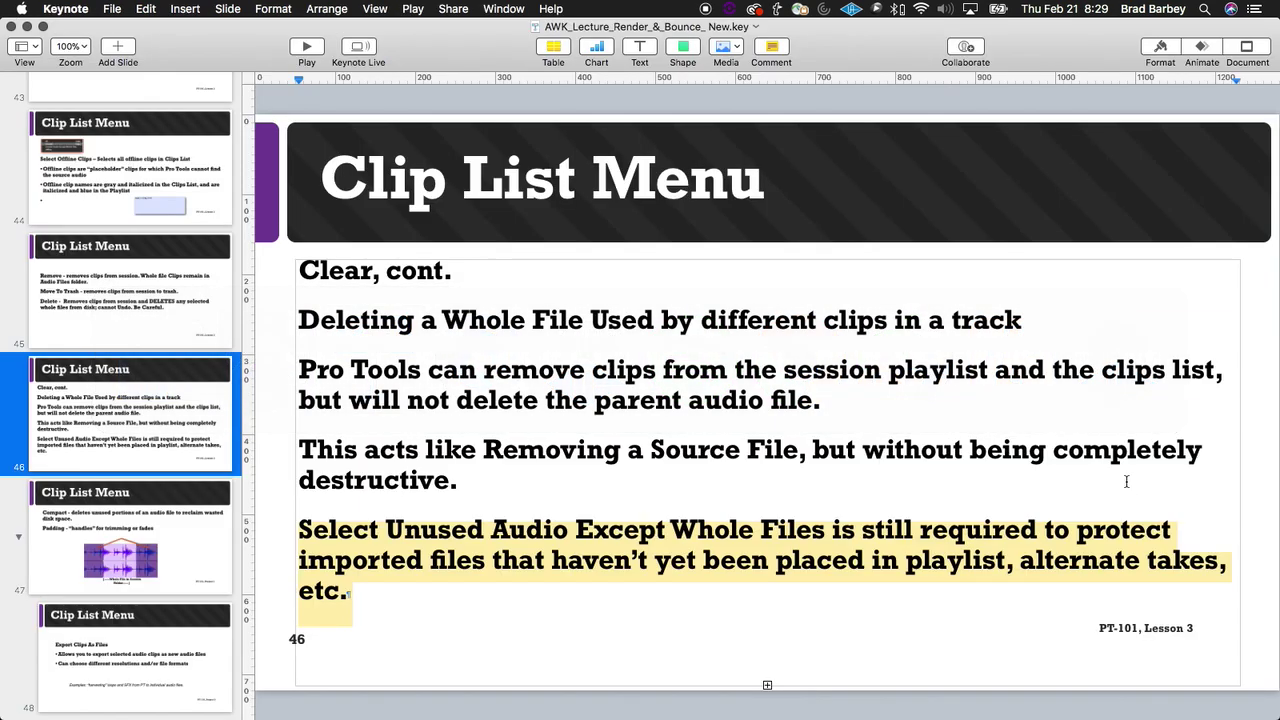
click(200, 517)
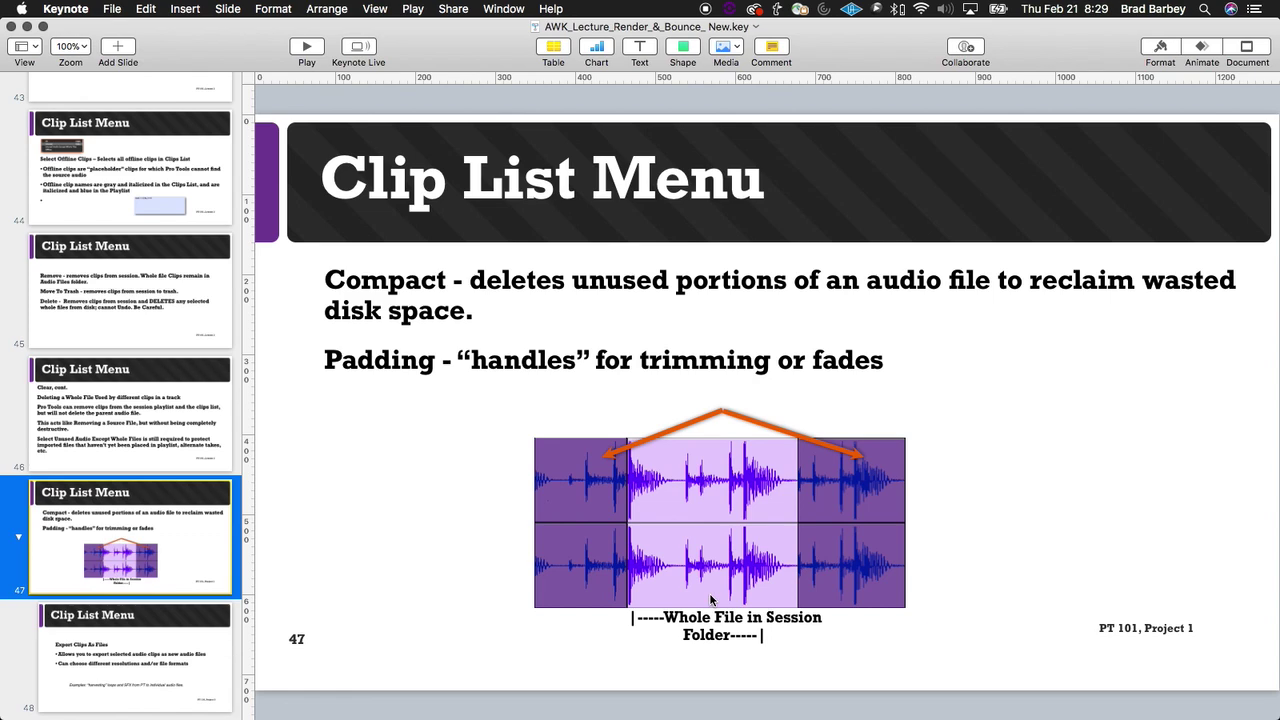
Step: Switch back to Pro Tools and make the inactive Vox 1 track active
key(super+Tab)
key(super+Tab)
key(super+Tab)
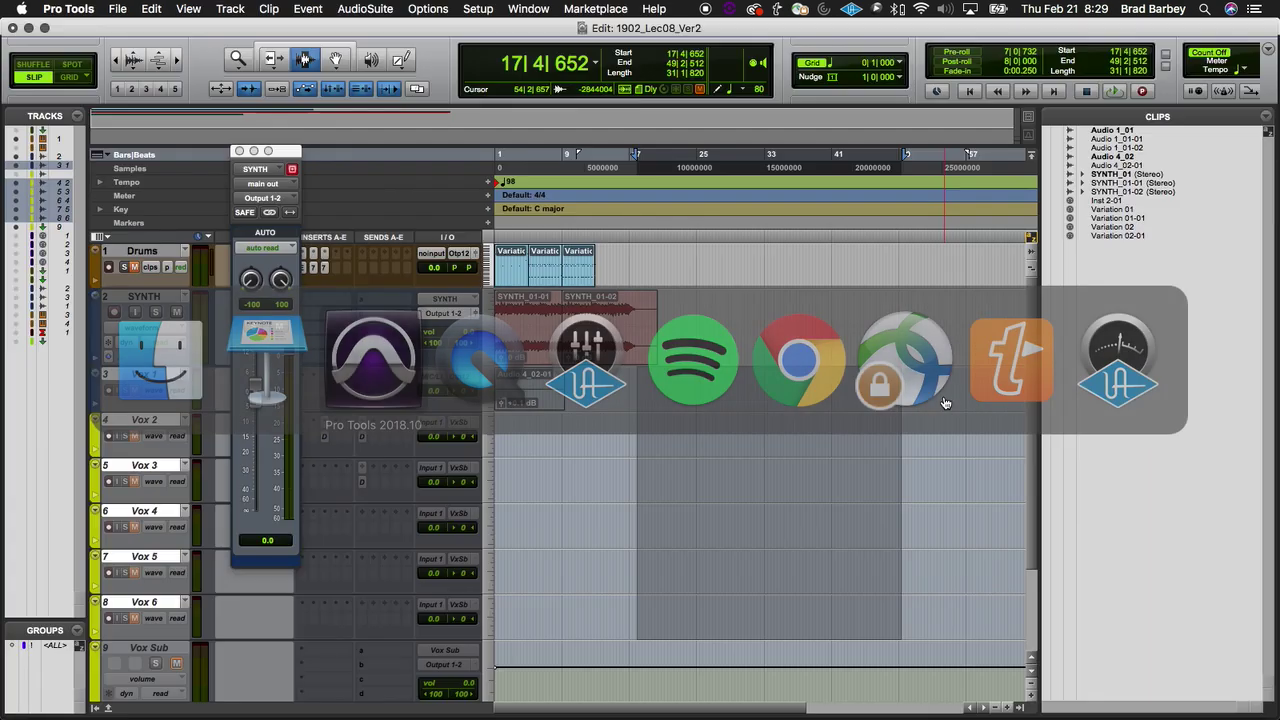
click(615, 436)
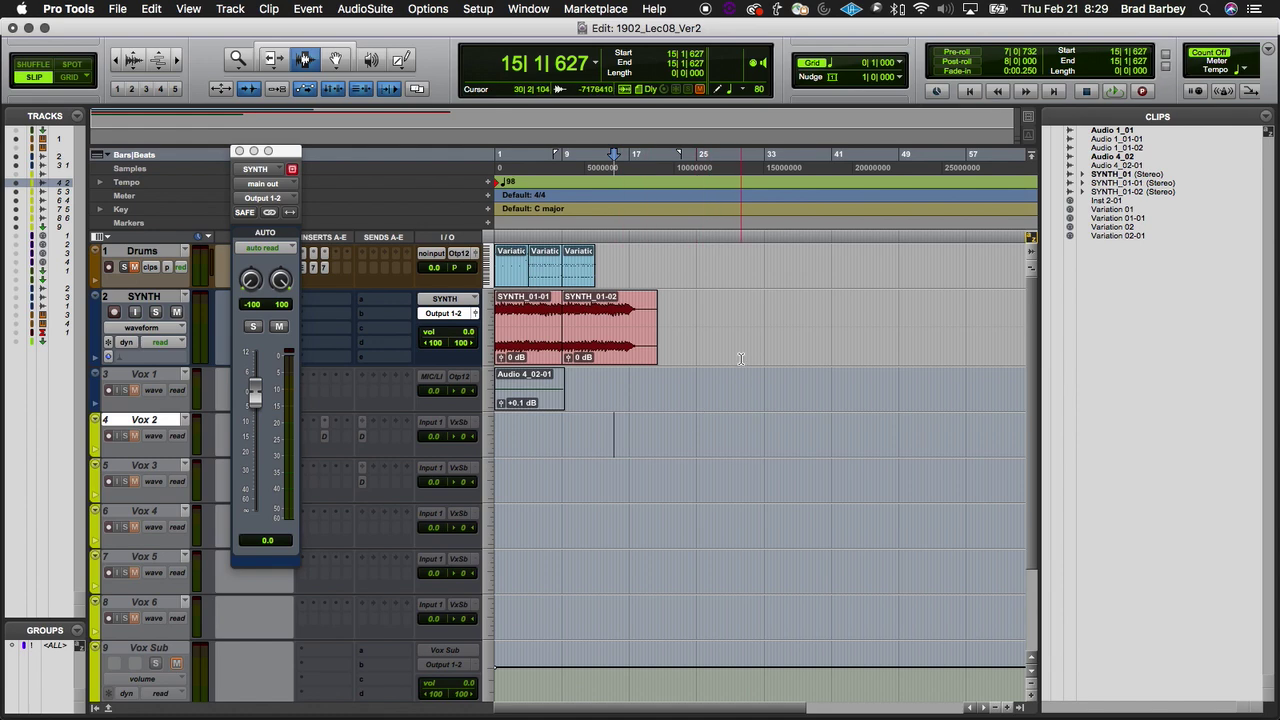
click(150, 374)
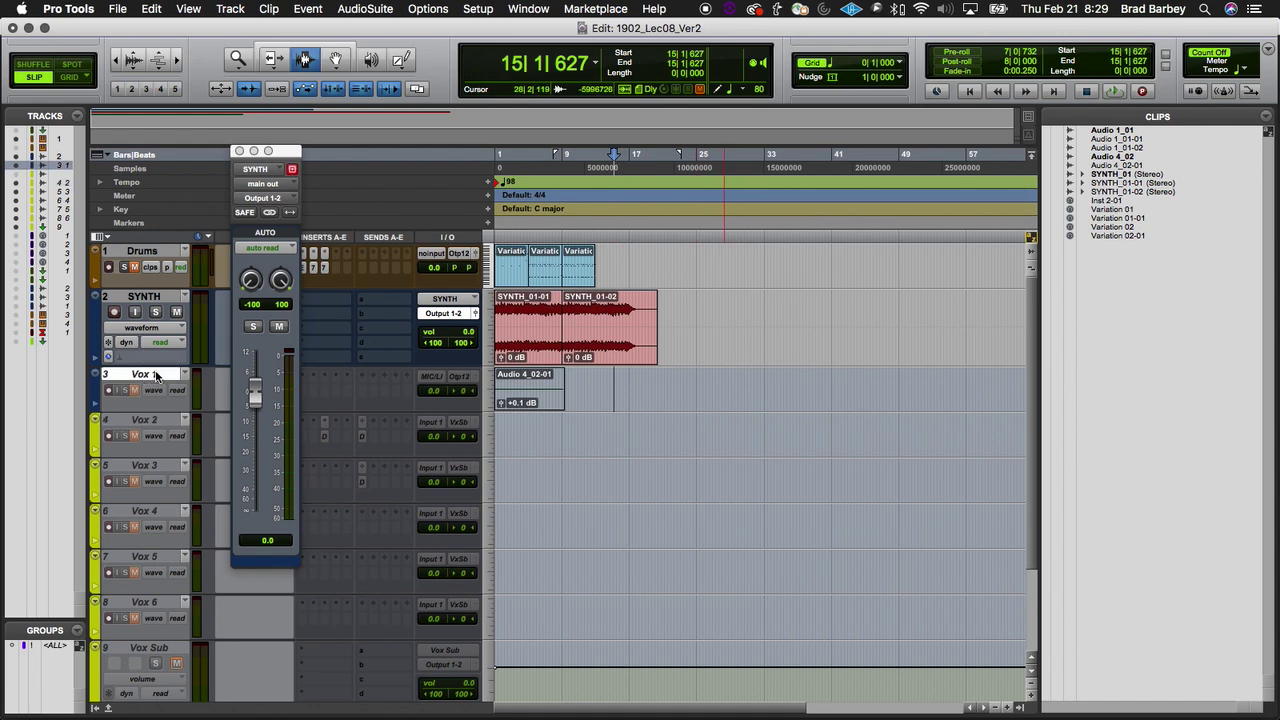
right_click(157, 374)
click(190, 392)
Step: Delete the existing clip on Vox 1 and consolidate the range from the session start to about bar 50 into a blank clip
click(627, 399)
triple_click(627, 399)
key(Delete)
click(914, 391)
key(shift+Return)
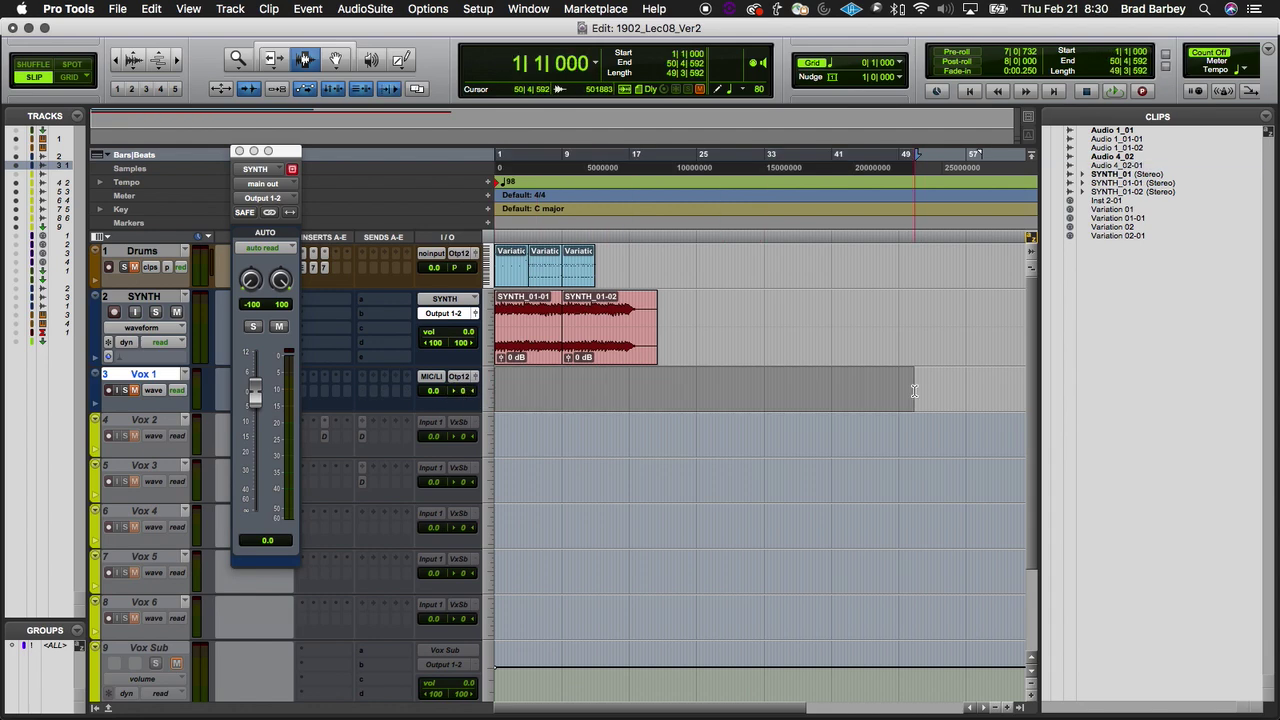
key(alt+shift+3)
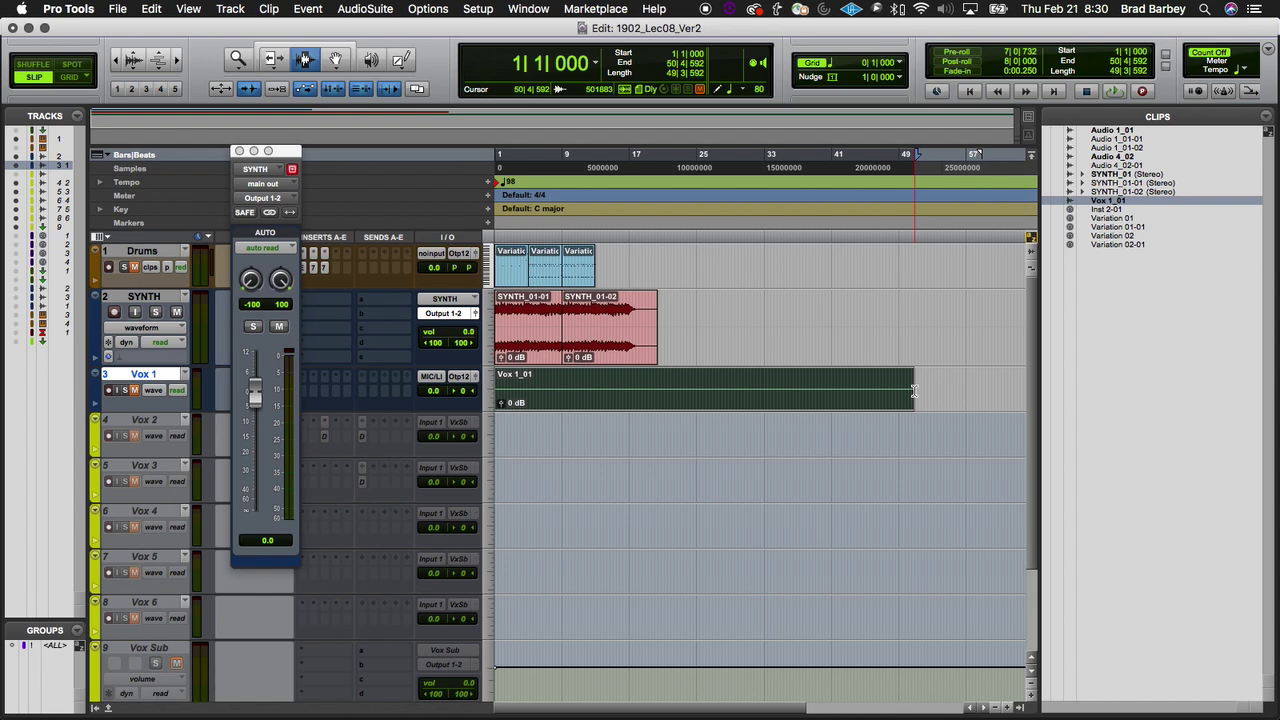
Step: Trim the blank Vox 1 clip to a selection from about bar 15 to bar 30
click(591, 388)
drag(591, 388, 605, 540)
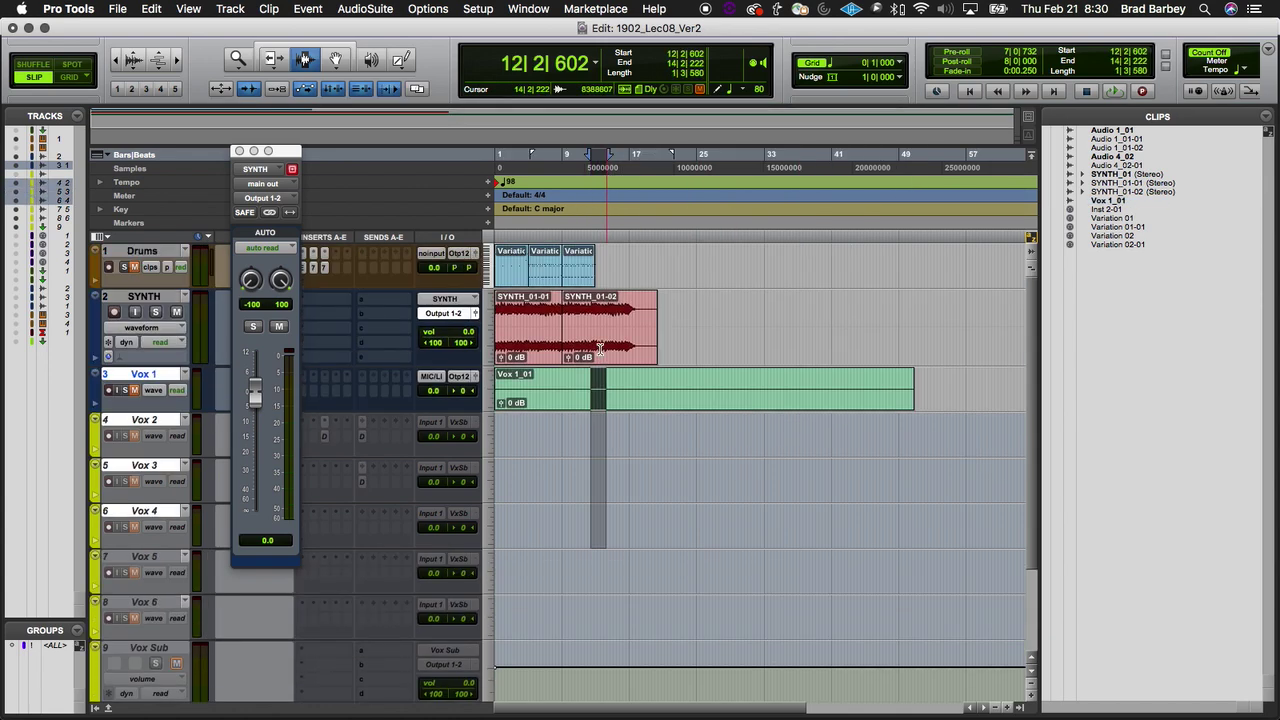
click(634, 390)
drag(619, 375, 741, 373)
key(super+t)
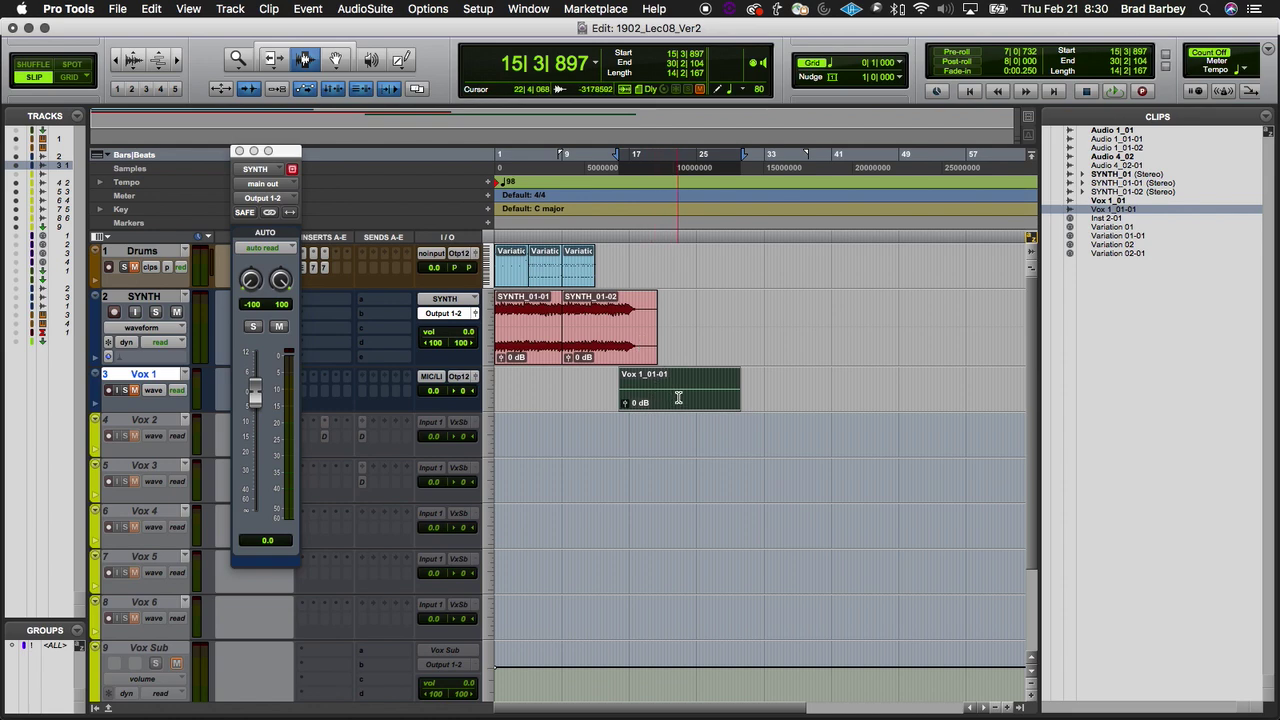
Step: Mark the trimmed-away range after the Vox 1 clip, from about bar 30 to bar 48, and clear that selection
click(445, 313)
click(727, 406)
drag(741, 385, 897, 391)
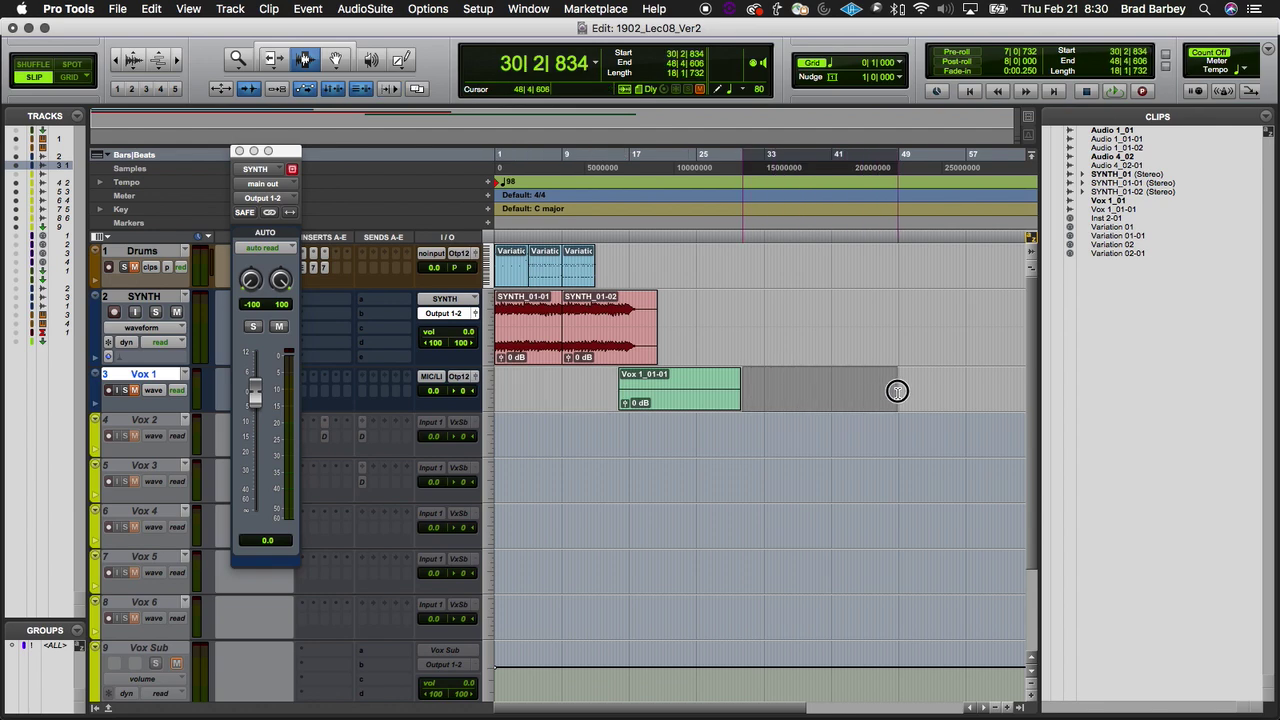
click(897, 391)
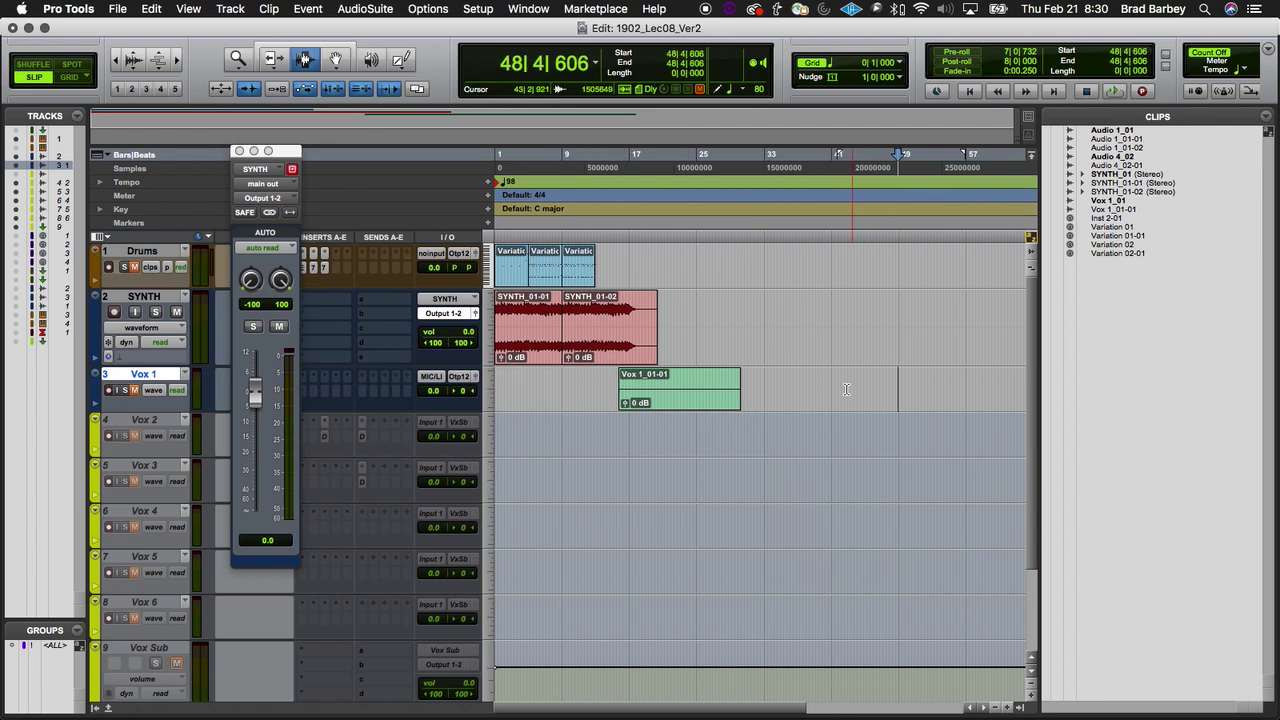
Step: Select the trimmed Vox 1 clip, review the Compact settings for it, and cancel without compacting
double_click(670, 386)
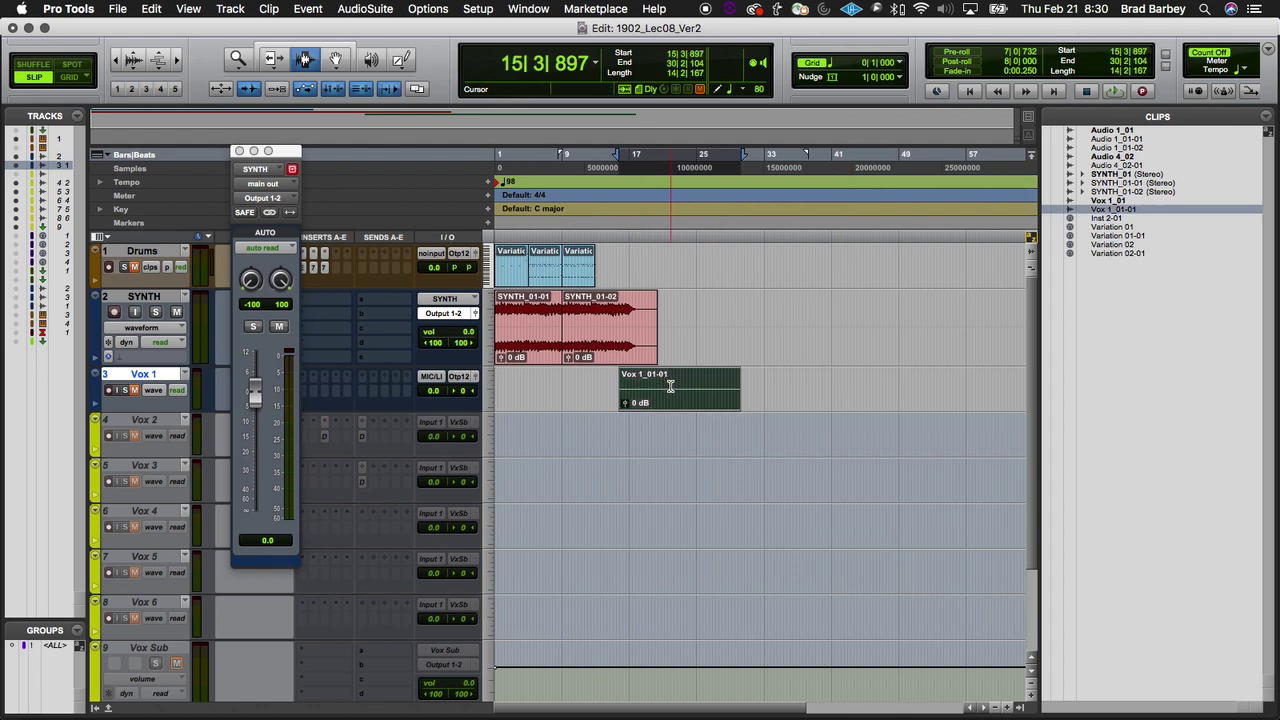
click(1267, 117)
click(1148, 305)
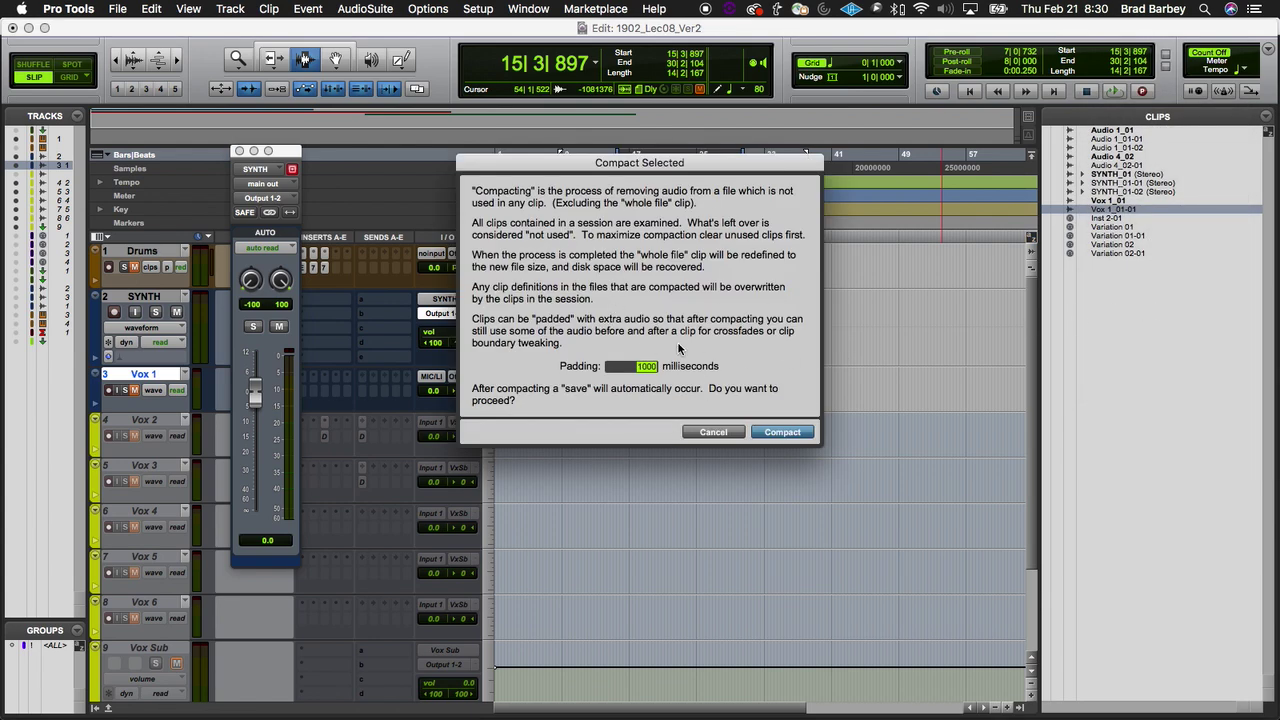
click(714, 432)
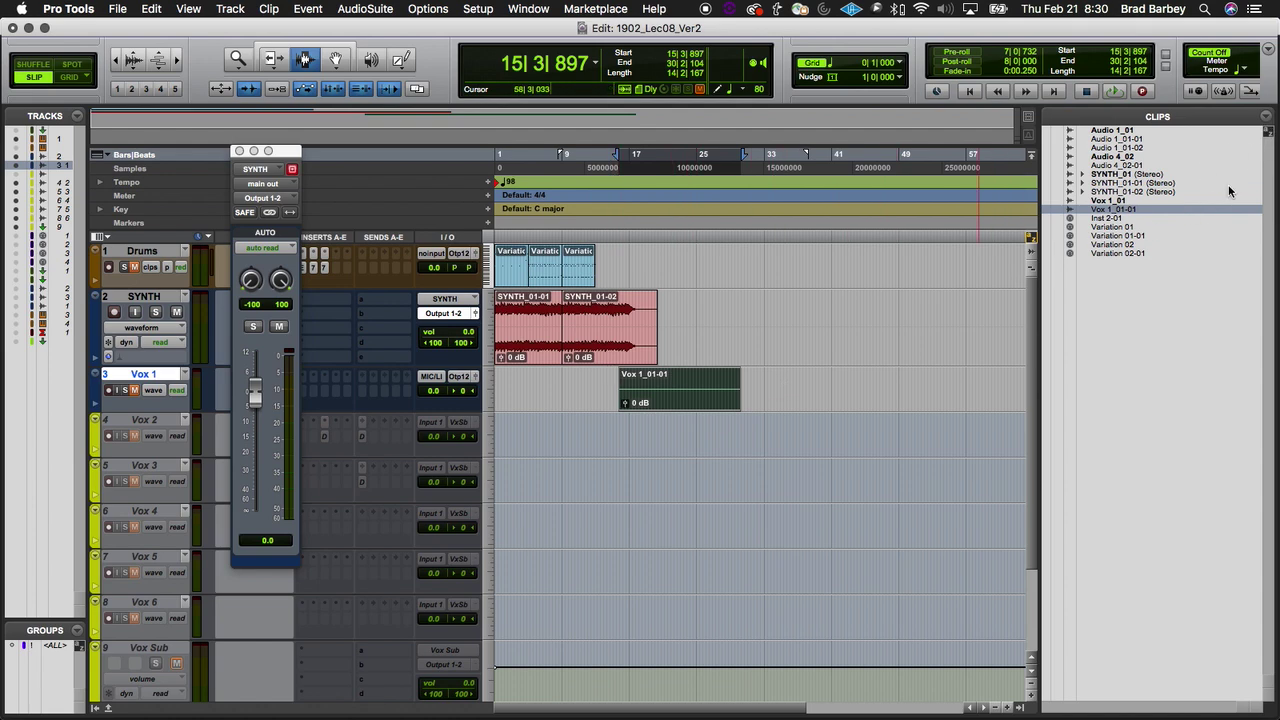
Step: Compact the audio file of the selected Vox 1_01-01 clip with 1000 milliseconds of padding
click(1264, 119)
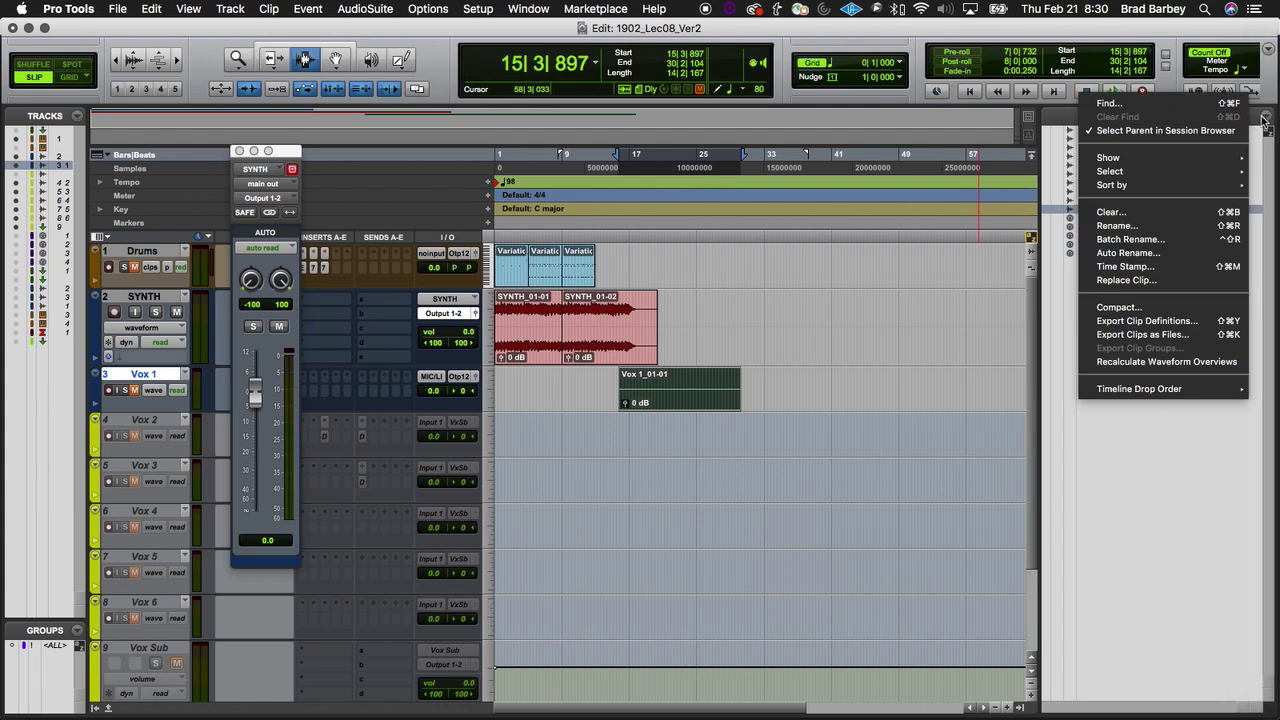
click(1165, 306)
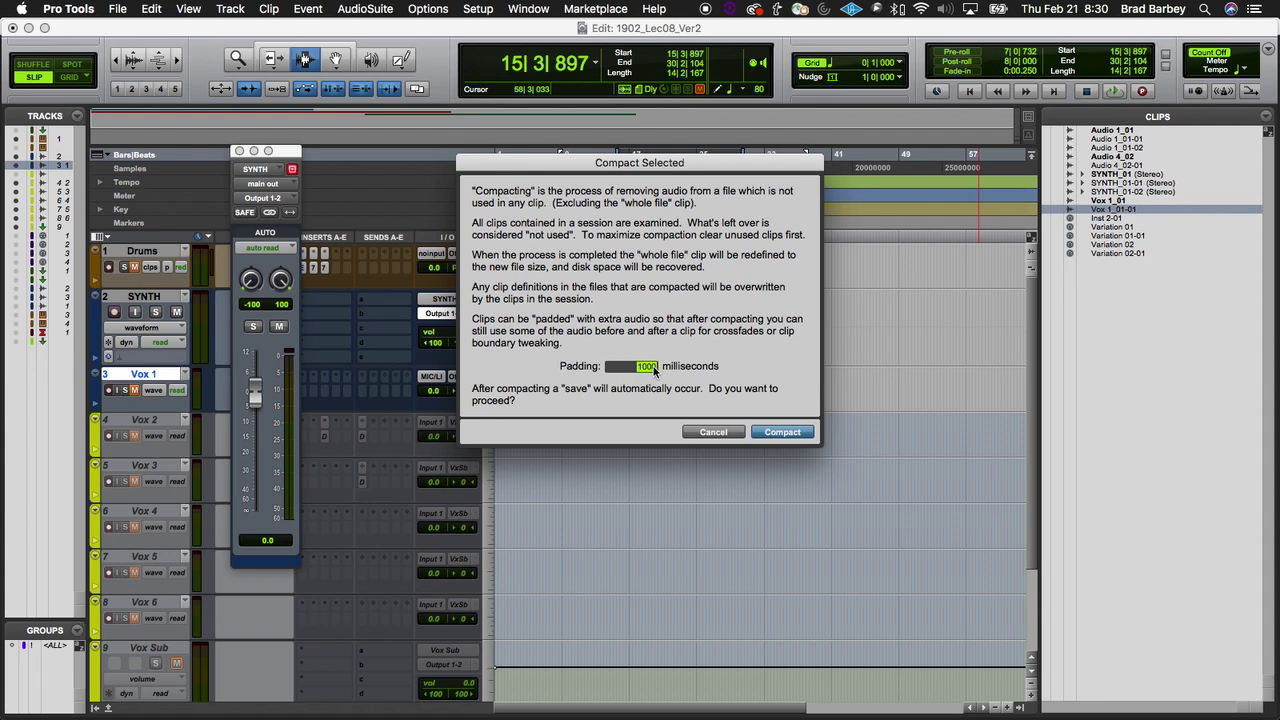
click(762, 436)
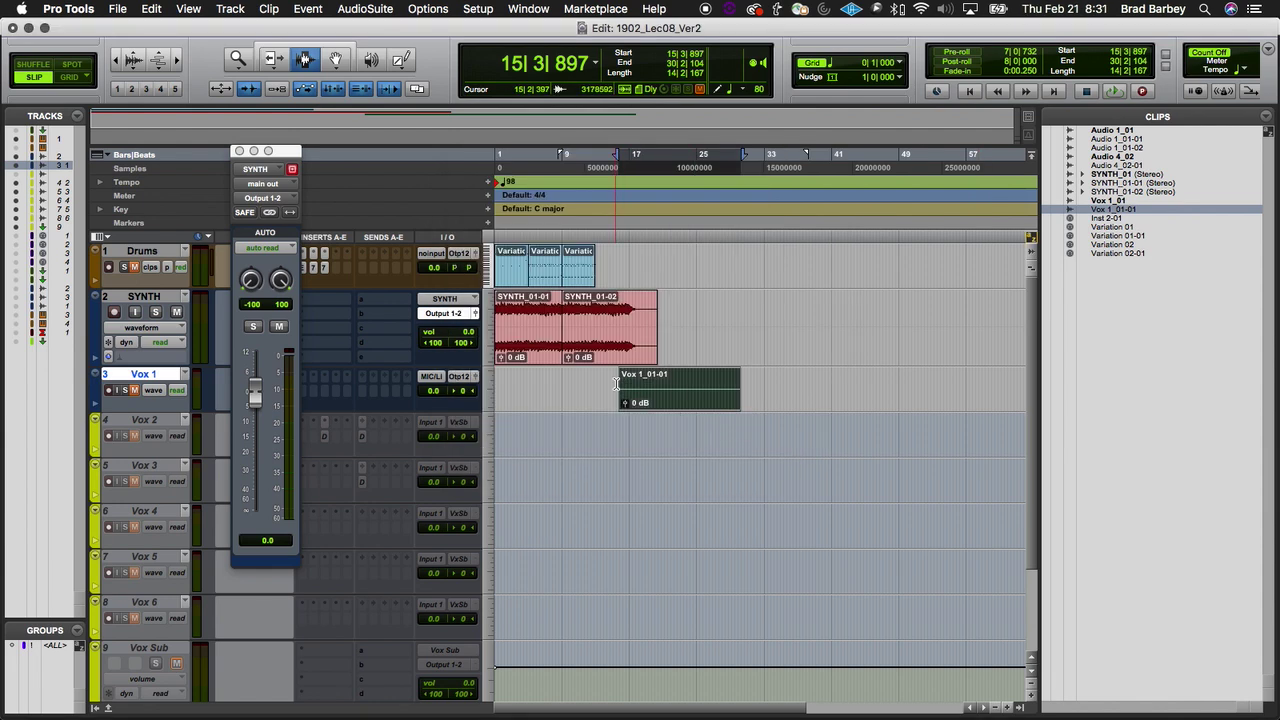
Step: Zoom in on the compacted Vox 1 clip and extend the selection slightly past both its ends to mark the padding
click(623, 385)
double_click(624, 383)
key(super+bracketright)
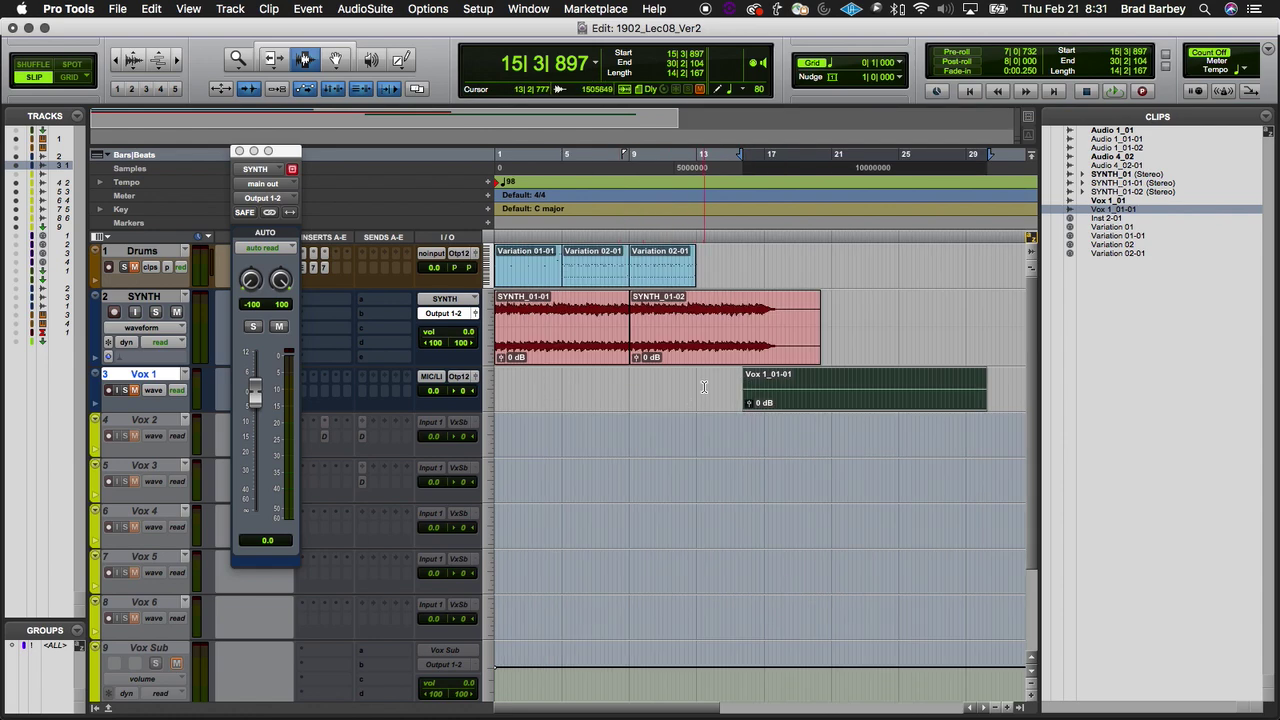
click(740, 396)
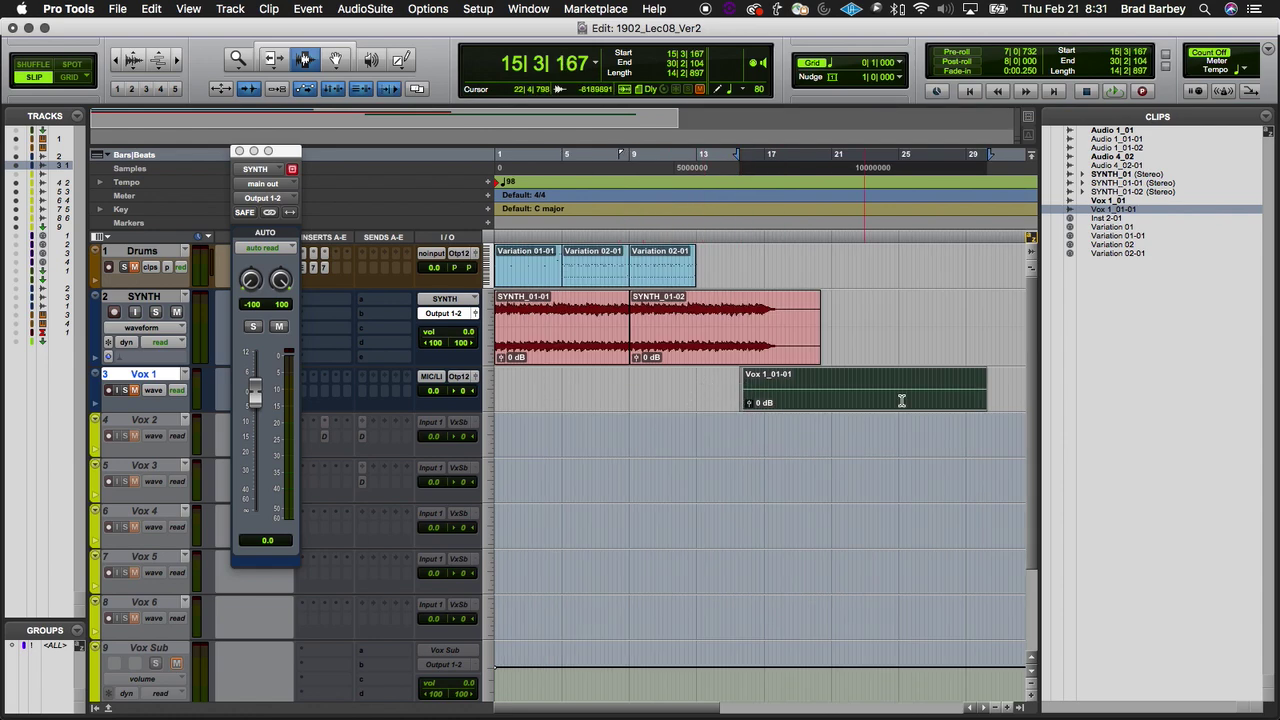
drag(990, 392, 1010, 400)
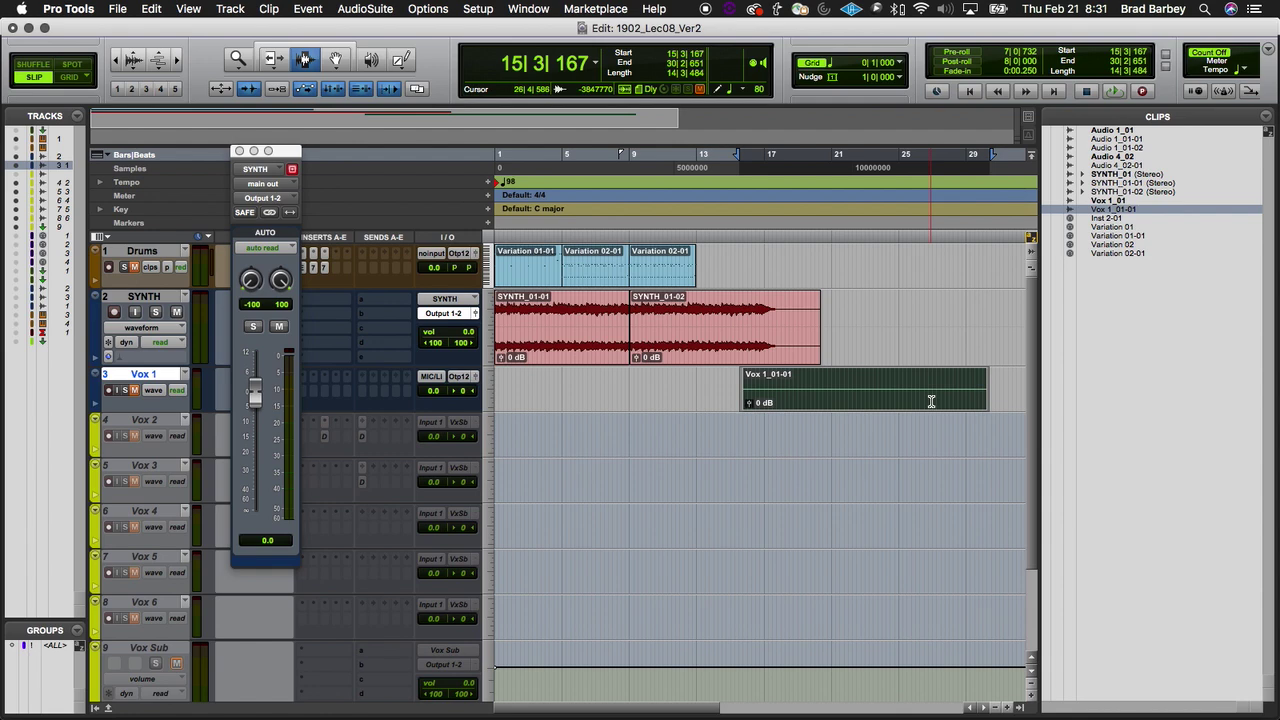
Step: Show the Compact slide in Keynote again, check the Audio Files folder in Finder, and switch back to Pro Tools
key(super+Tab)
key(super+Tab)
key(super+Tab)
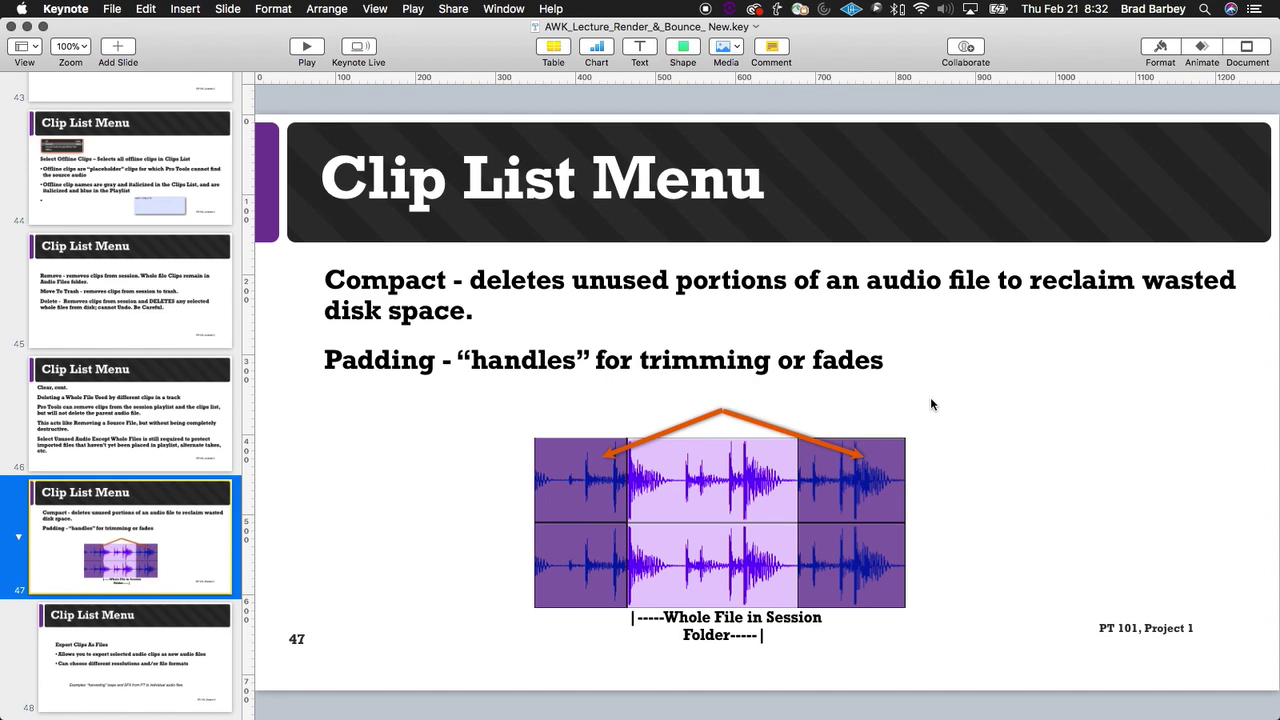
key(super+Tab)
key(super+Tab)
key(super+Tab)
key(super+Tab)
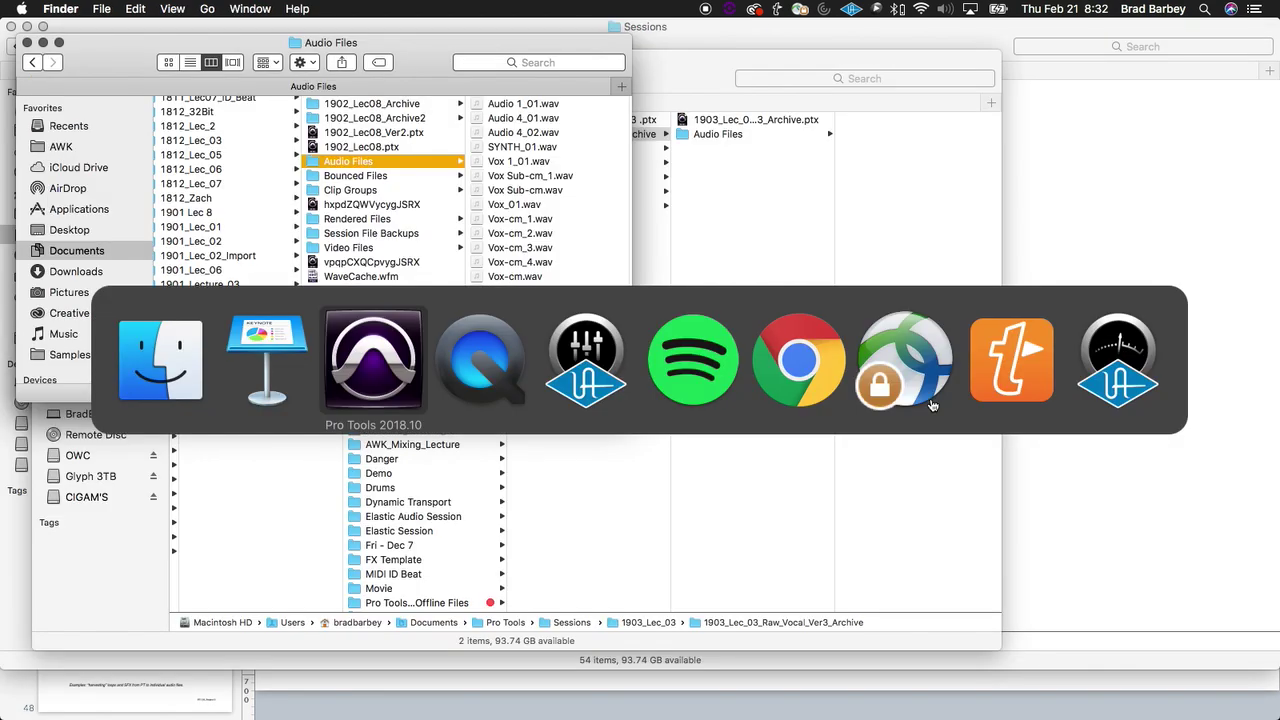
Step: Switch to Pro Tools and consolidate the Vox 1 track from the session start to about bar 115 into one clip
key(super+shift+Tab)
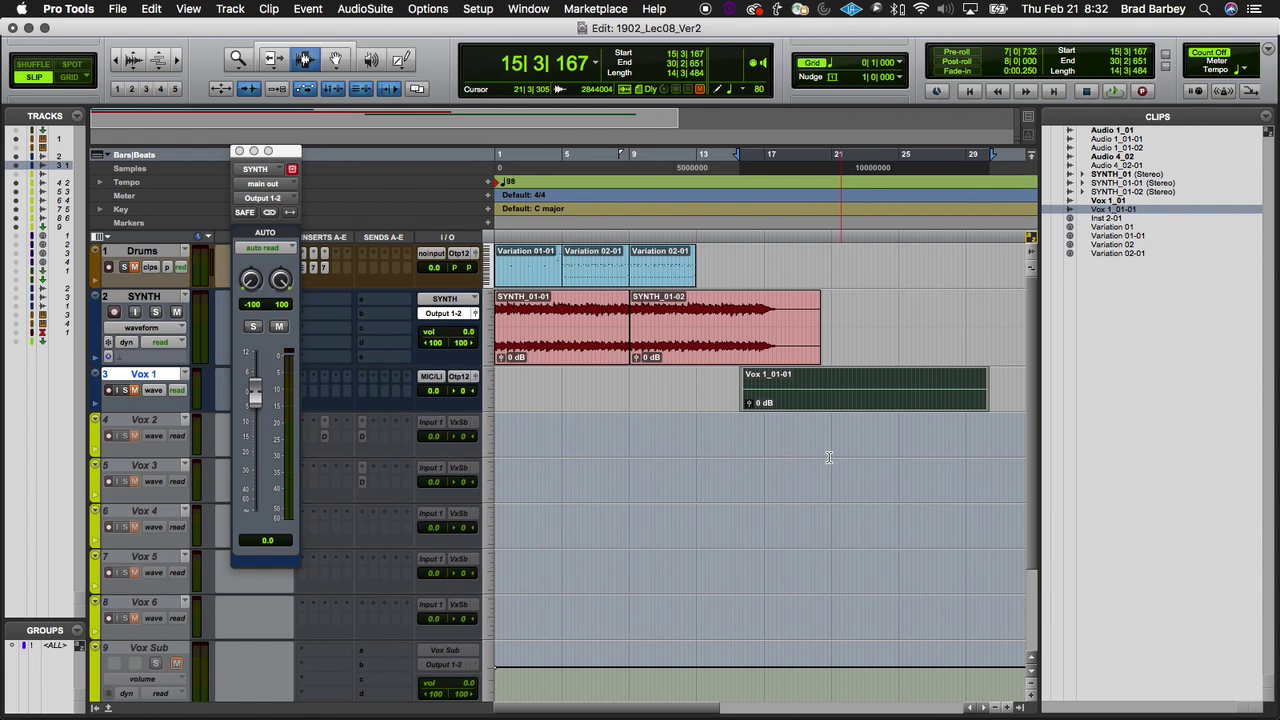
key(super+bracketleft)
key(super+bracketleft)
click(909, 376)
click(975, 376)
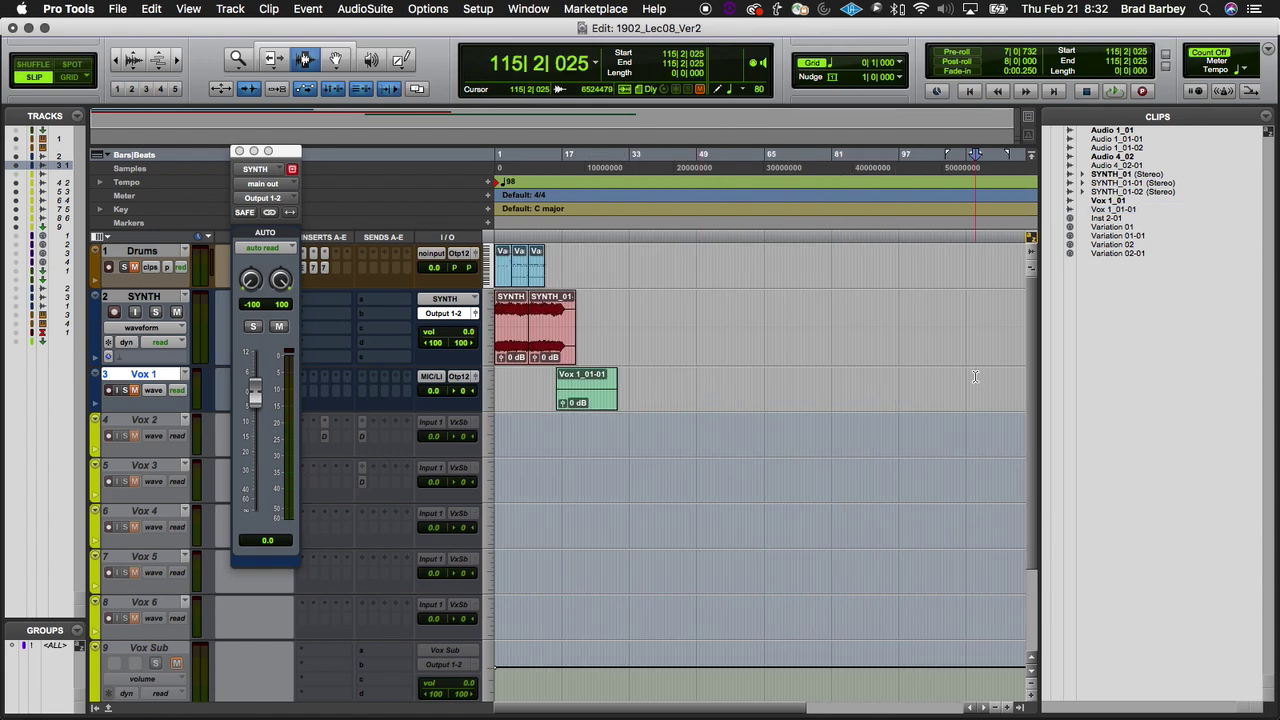
key(shift+Return)
key(alt+shift+3)
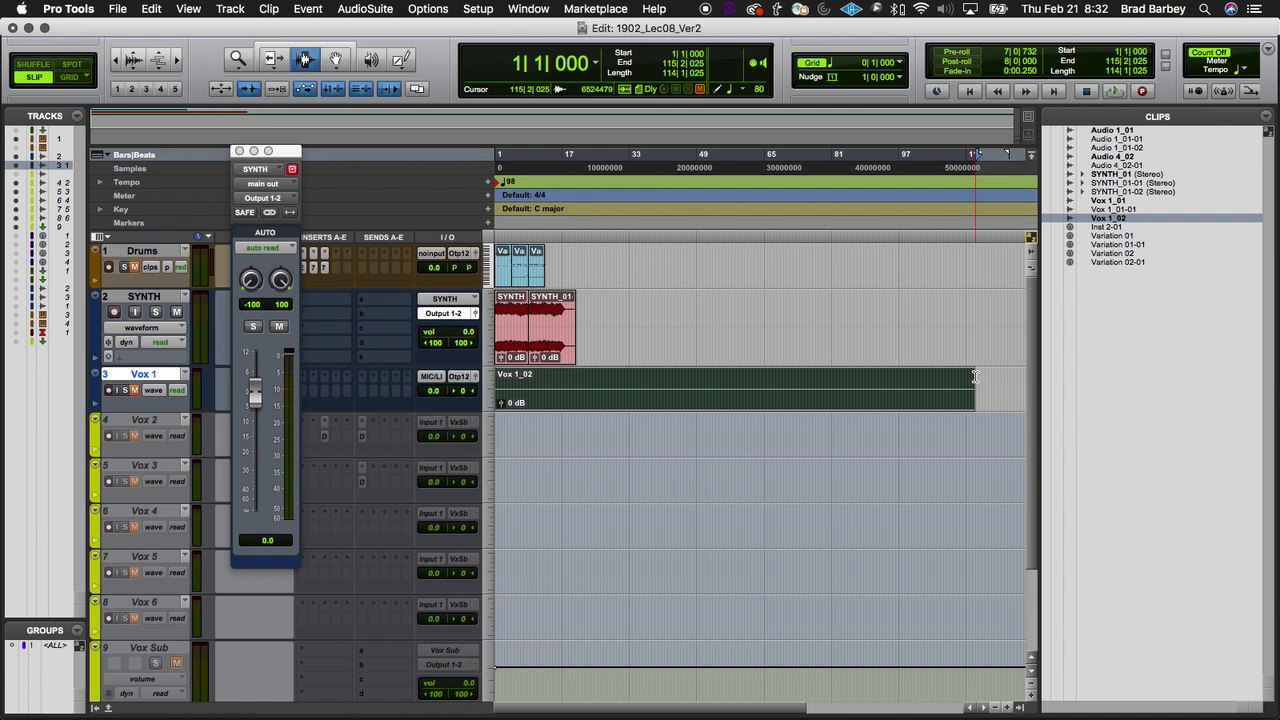
Step: Trim the consolidated Vox 1 clip to the section from about bar 107 to bar 114
click(630, 388)
click(942, 391)
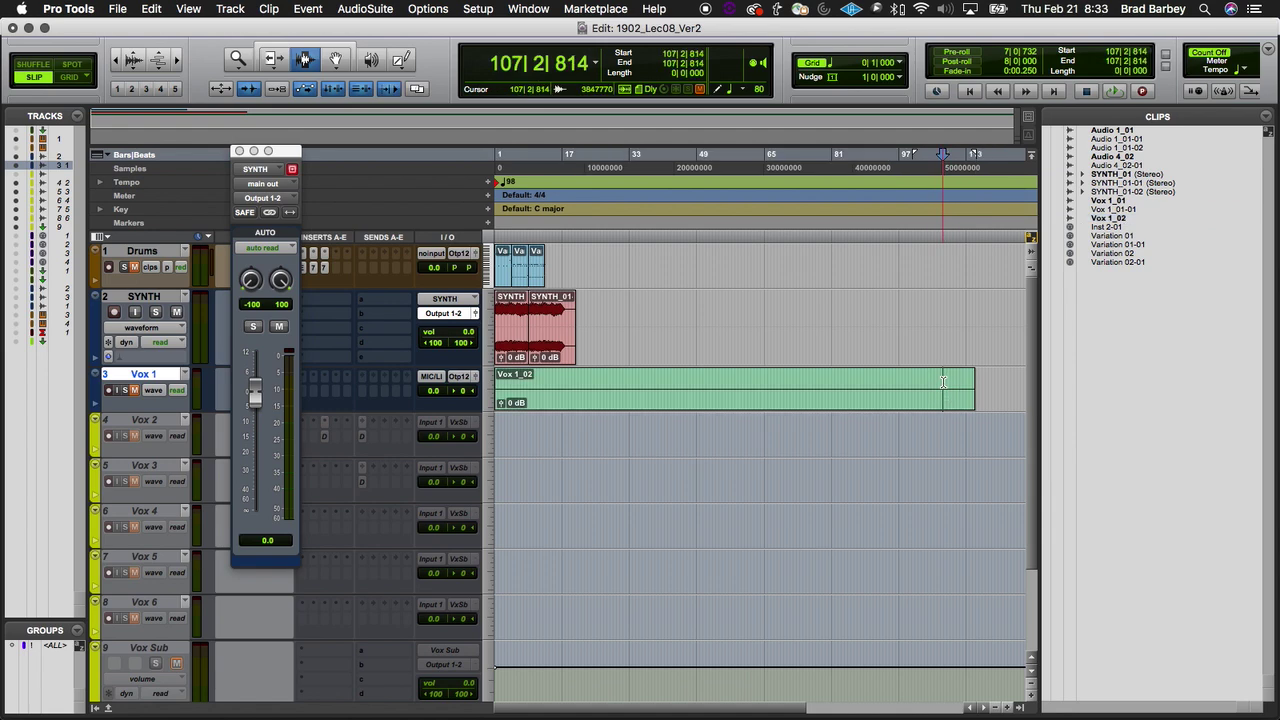
drag(942, 382, 971, 380)
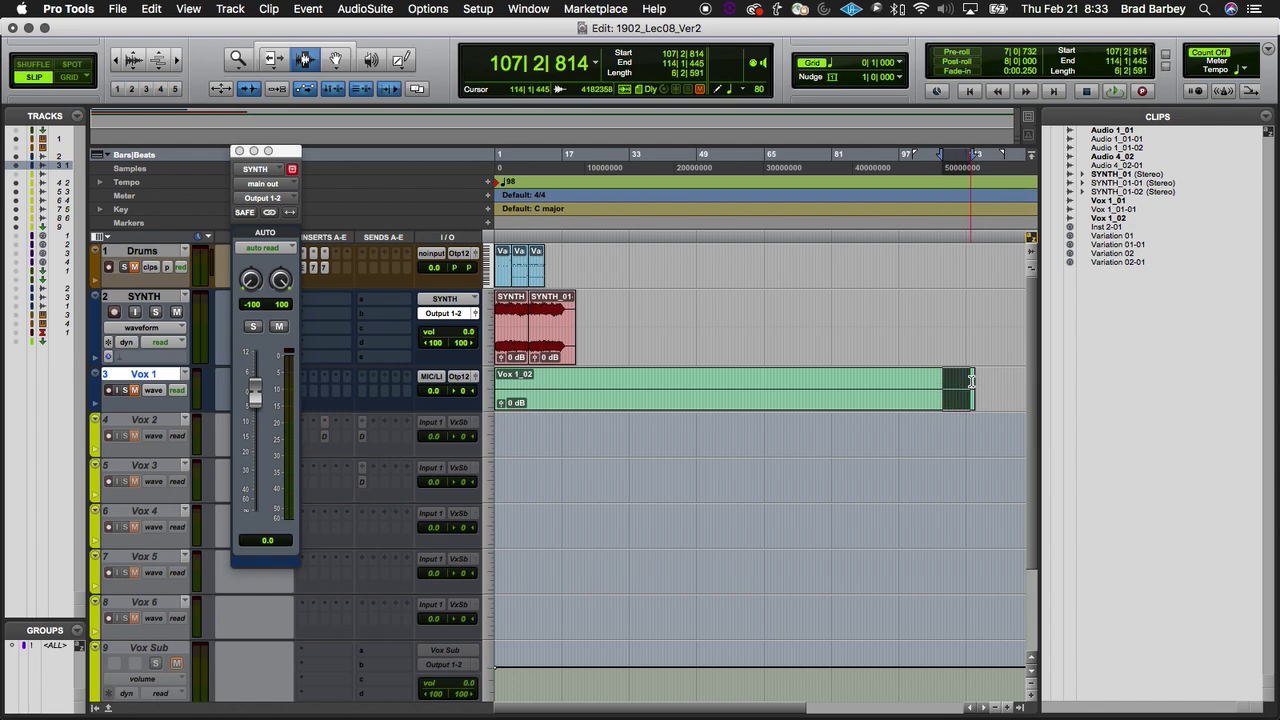
key(super+t)
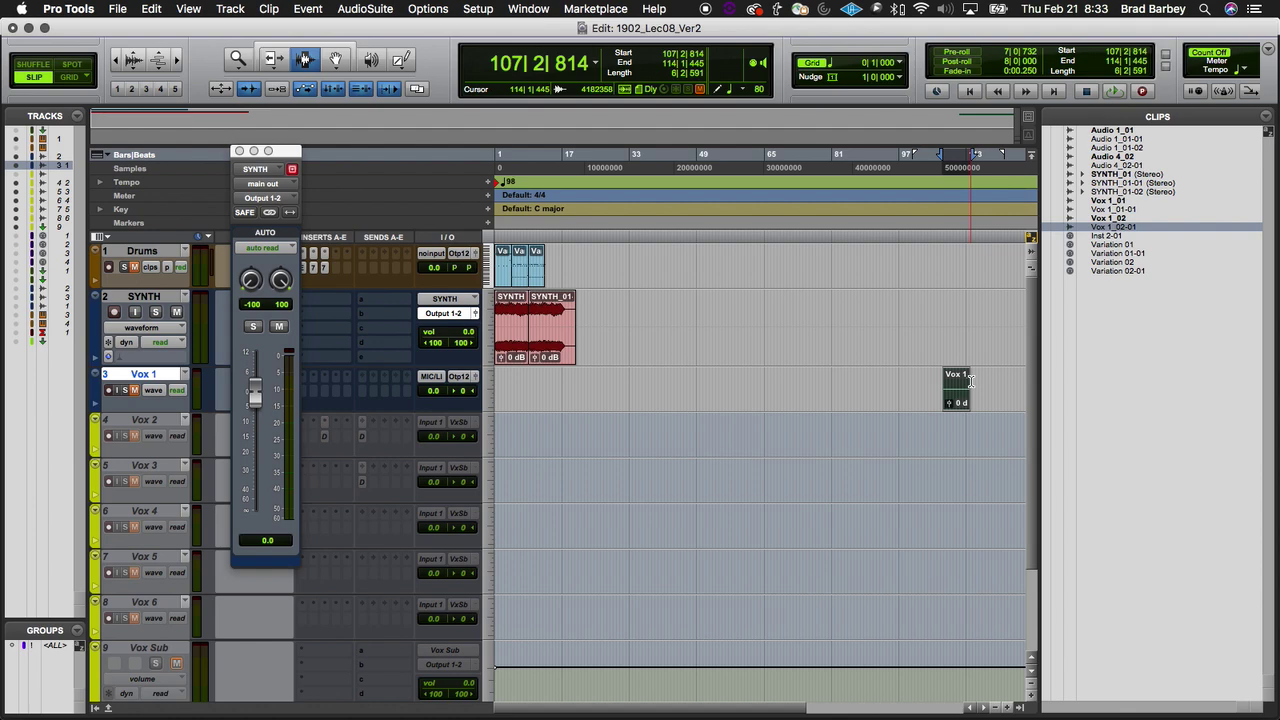
Step: Compact the audio file of the trimmed Vox 1 clip and move the clip earlier to about bar 43
click(1266, 116)
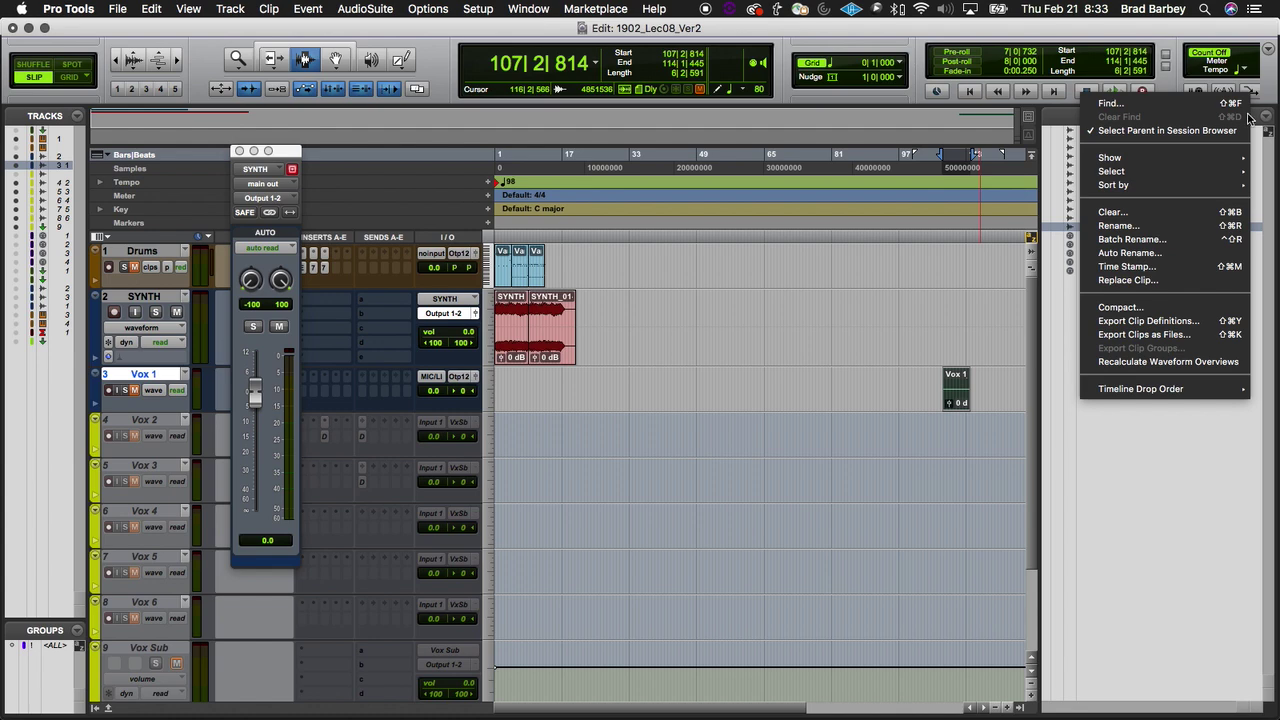
click(1127, 307)
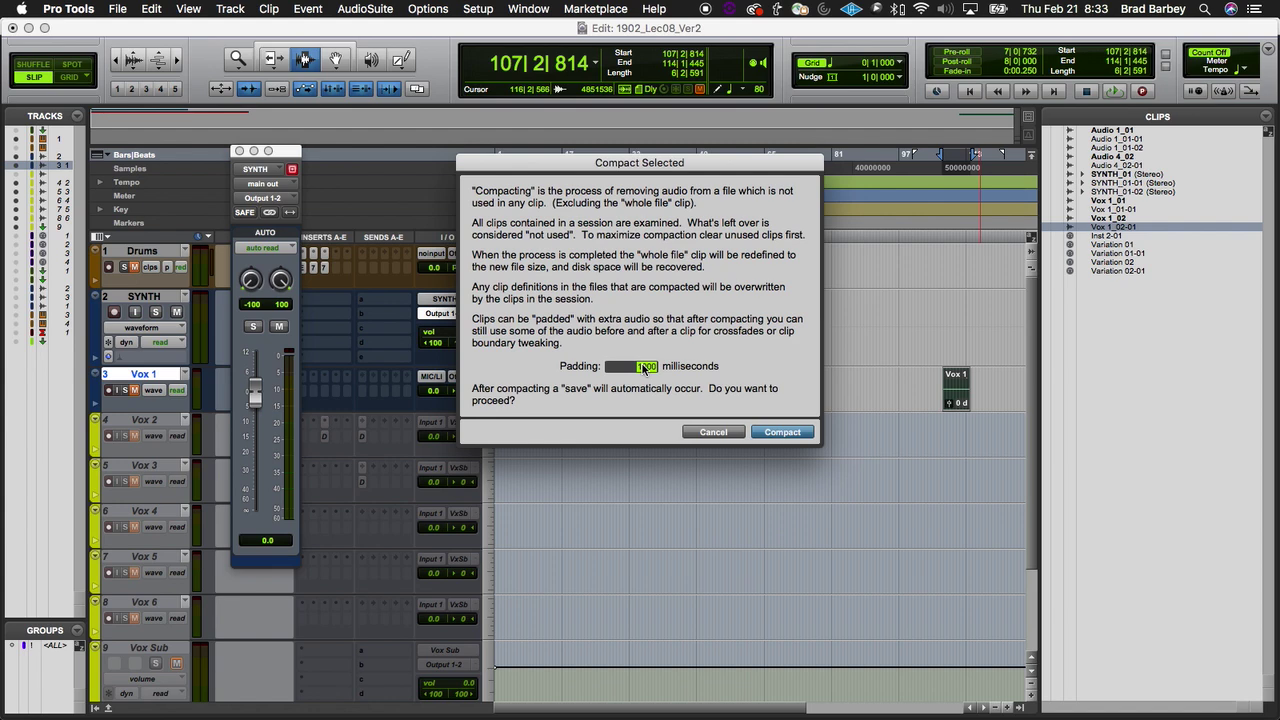
click(776, 432)
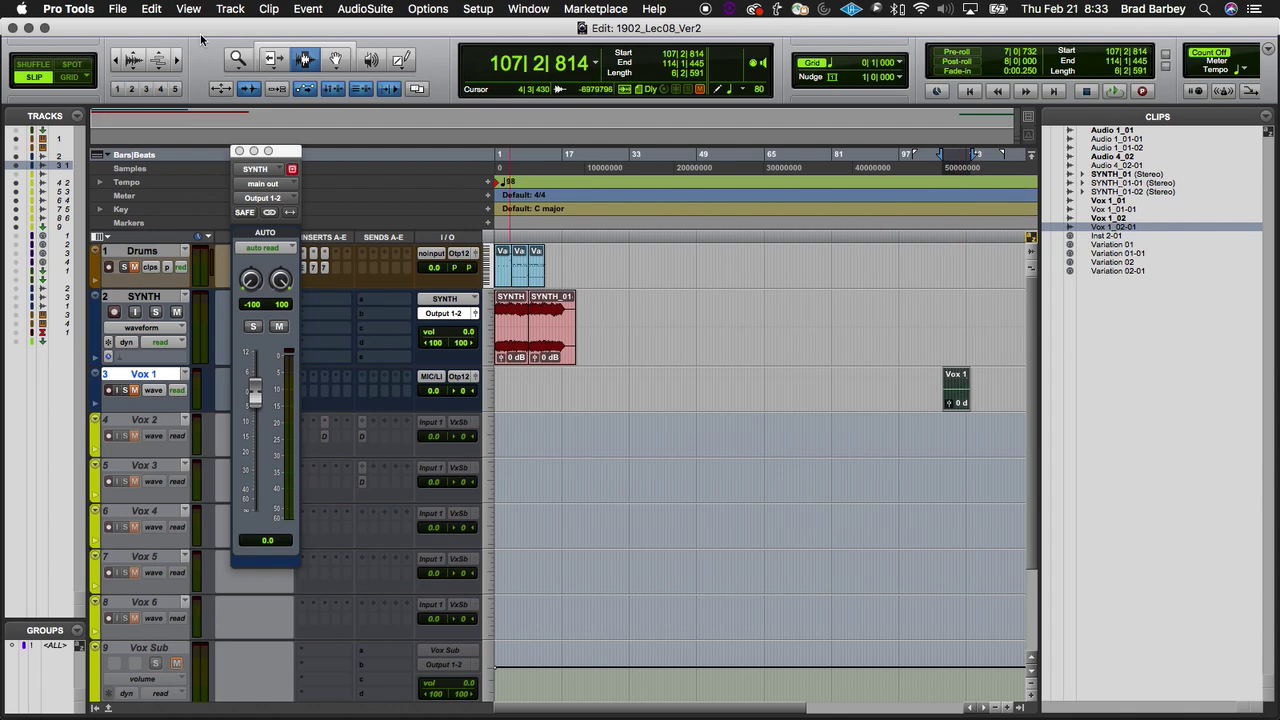
click(339, 63)
drag(951, 383, 686, 388)
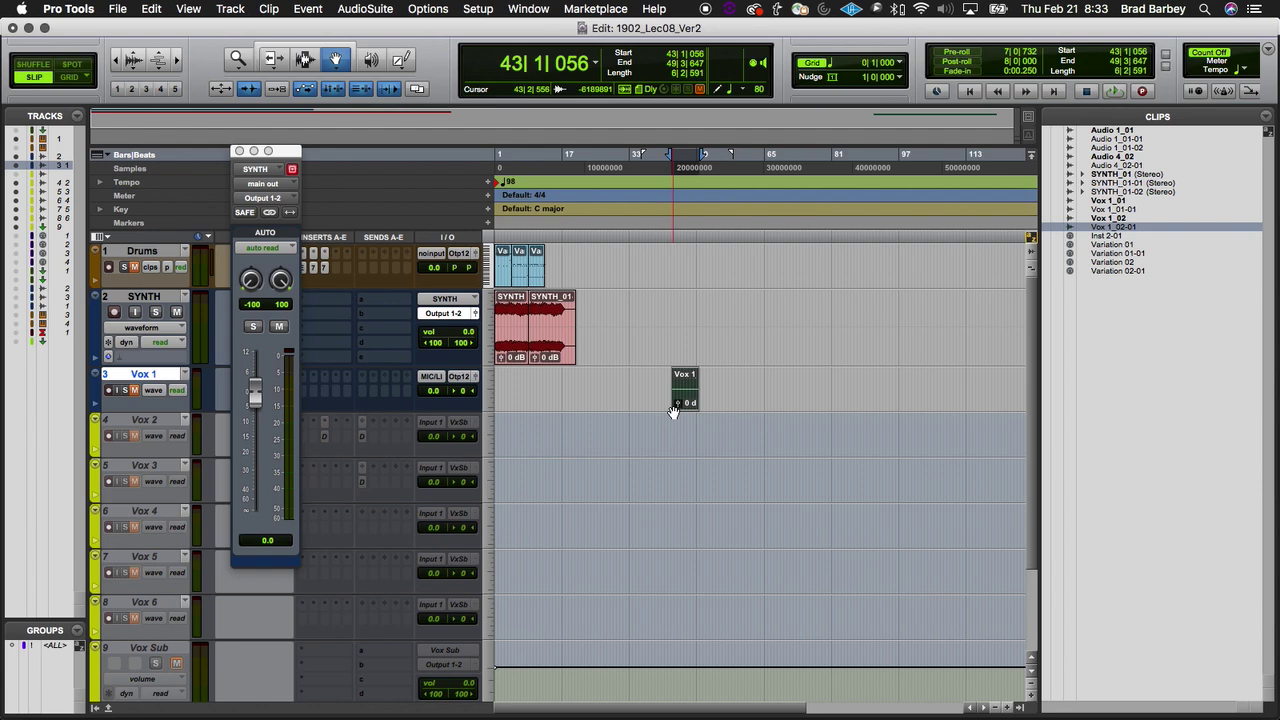
Step: Show the Export Clips As Files slide in Keynote and switch back to Pro Tools
key(super+Tab)
key(super+Tab)
key(Tab)
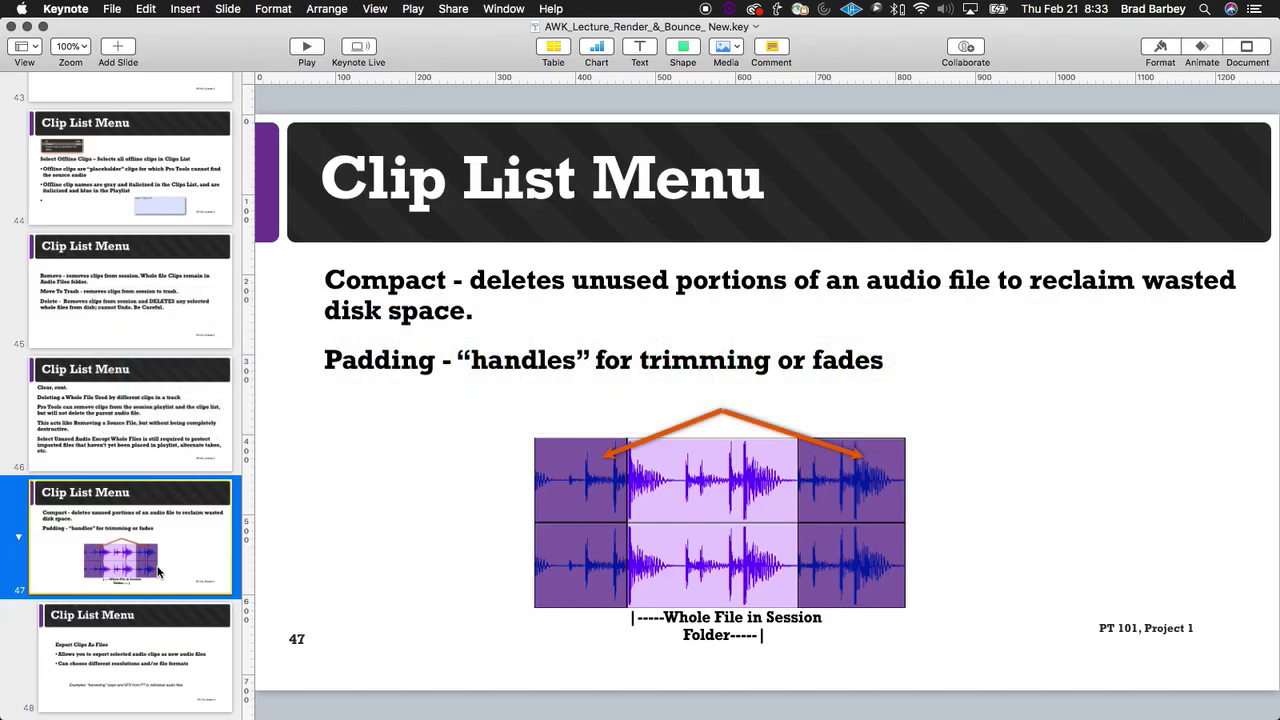
click(167, 684)
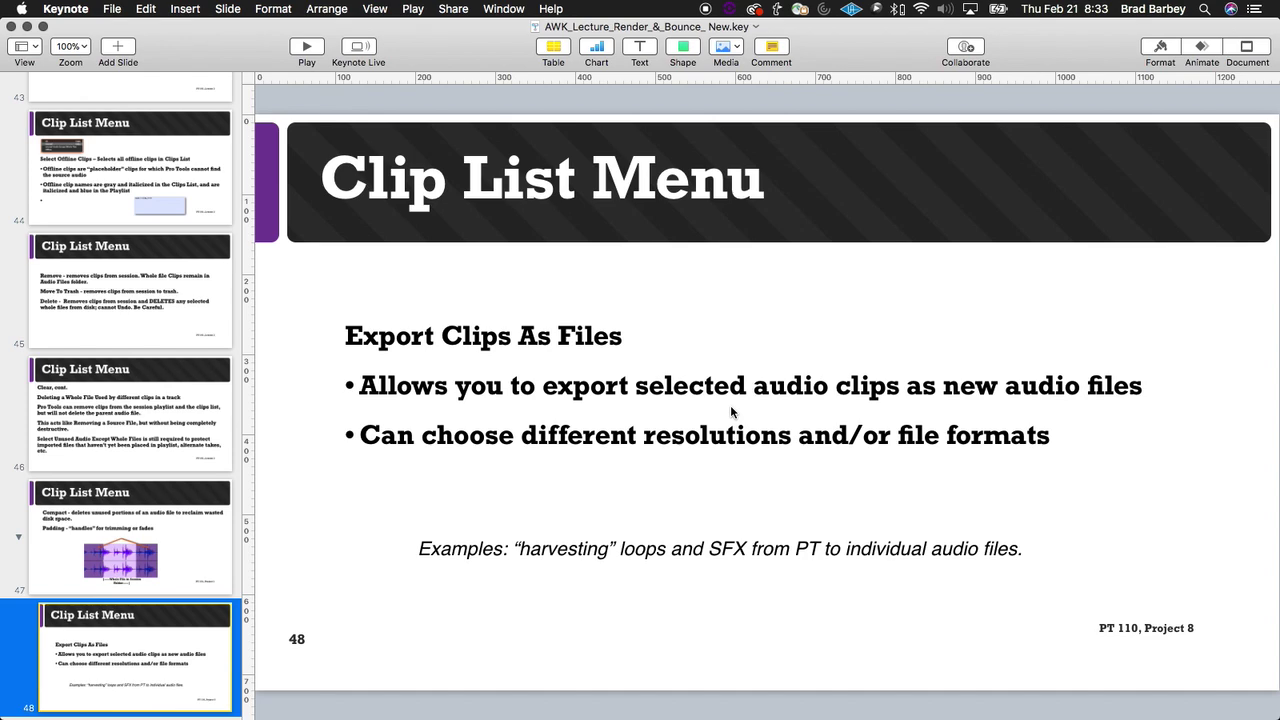
key(super+Tab)
key(super+Tab)
key(Tab)
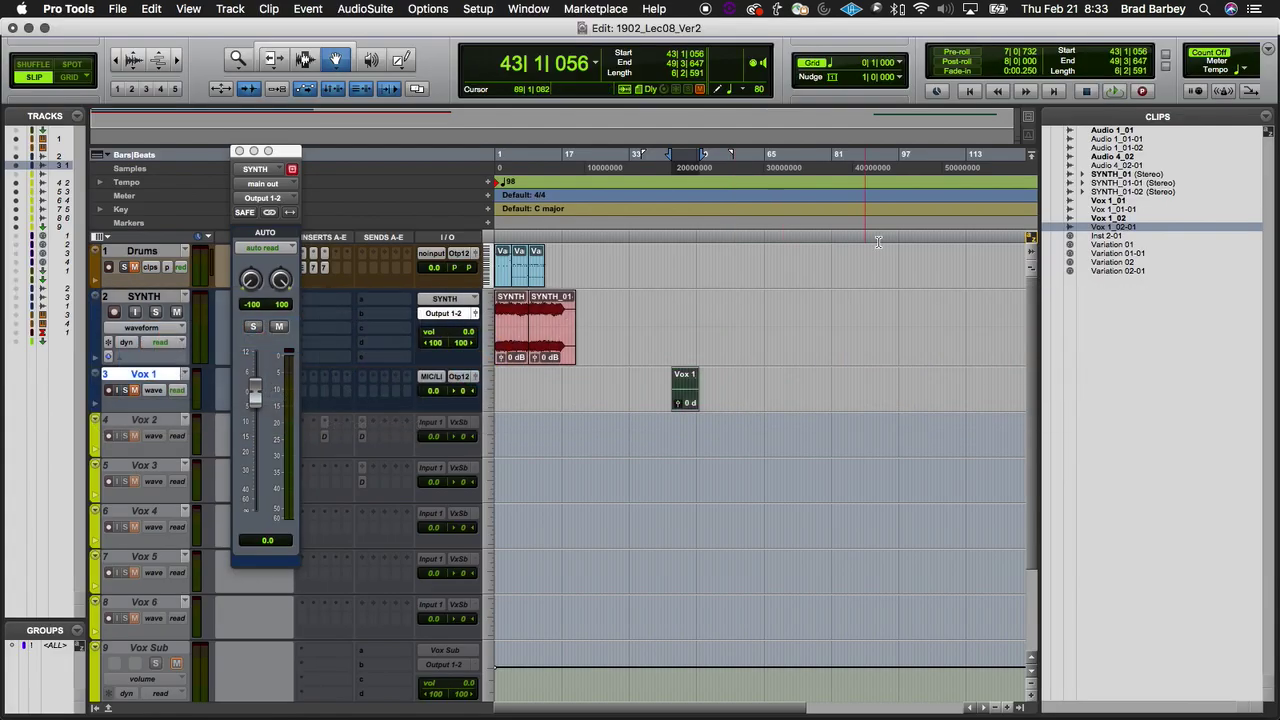
Step: Delete the short Vox 1 clip from the timeline and close the floating SYNTH output window
key(Delete)
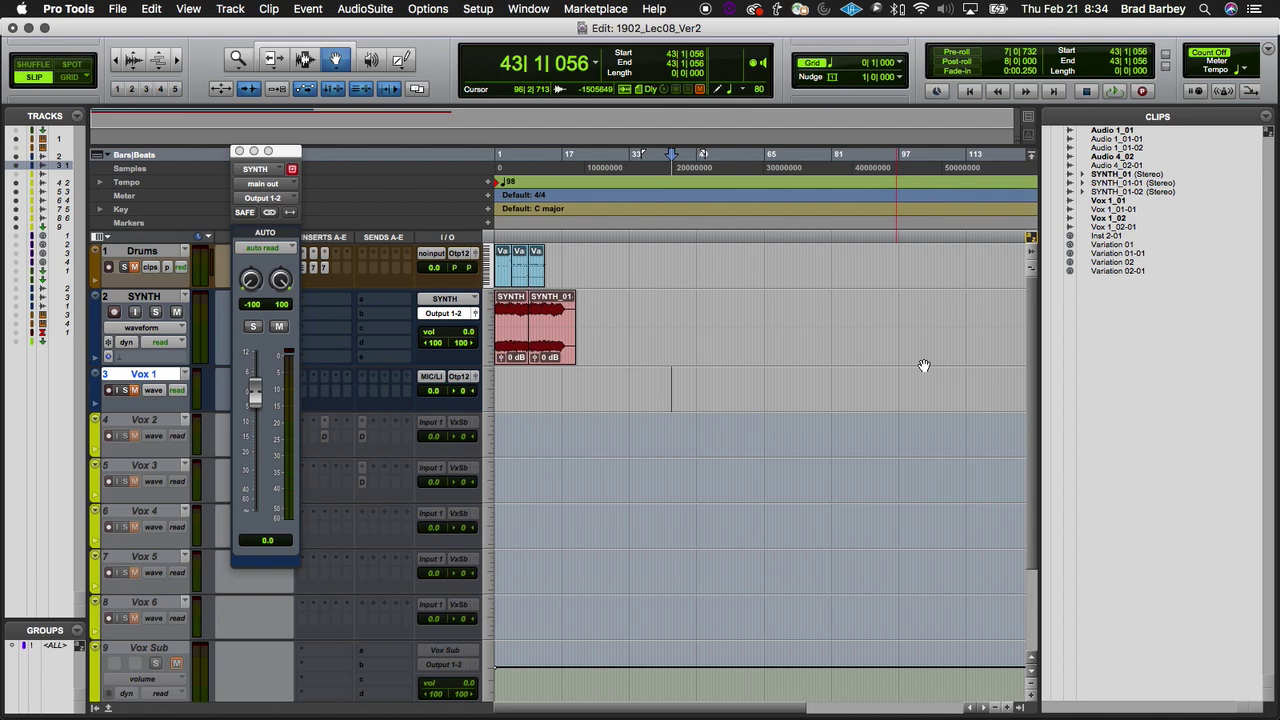
click(237, 152)
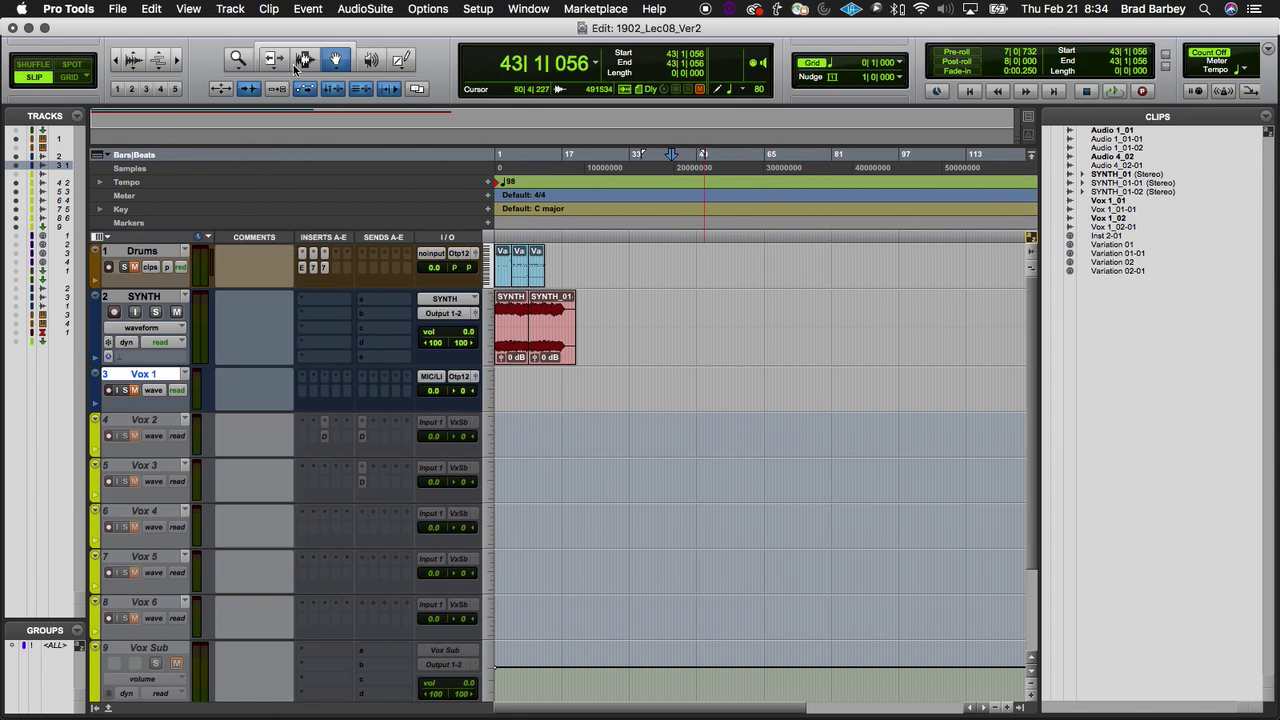
Step: Consolidate the empty Vox 1 track from the session start to about bar 97 into a new clip
click(305, 60)
click(901, 384)
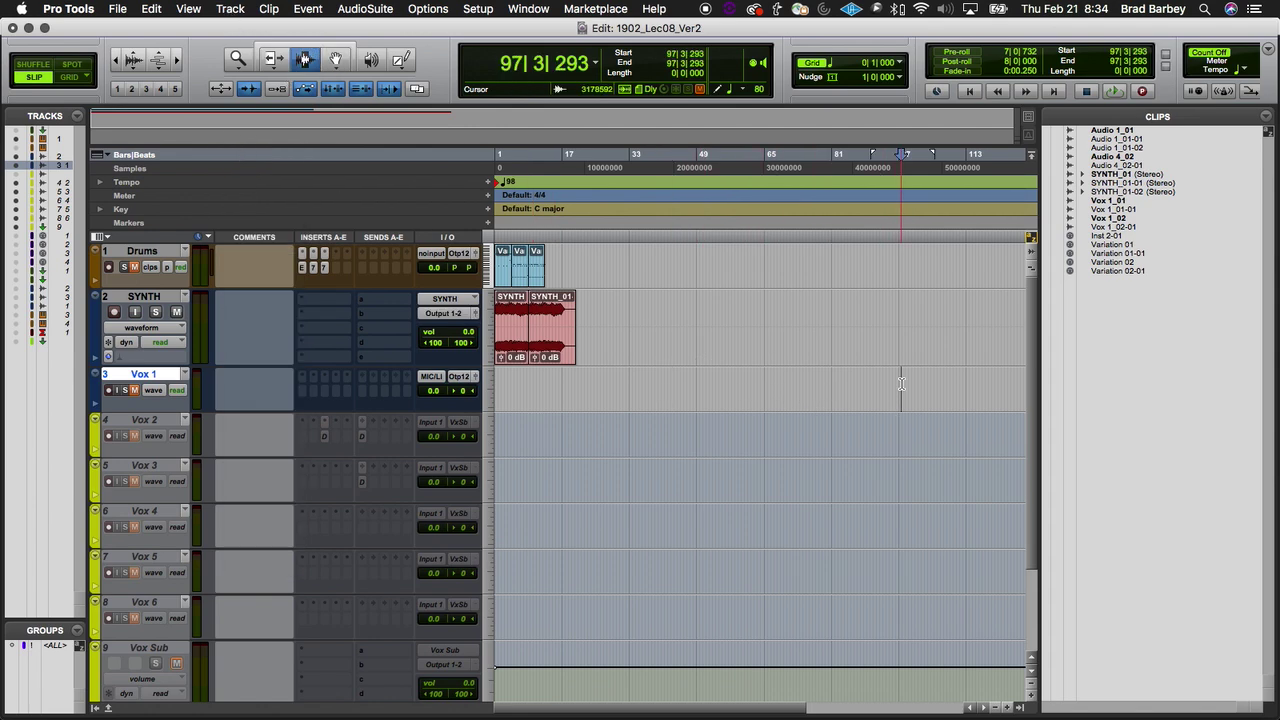
key(shift+Return)
key(alt+shift+3)
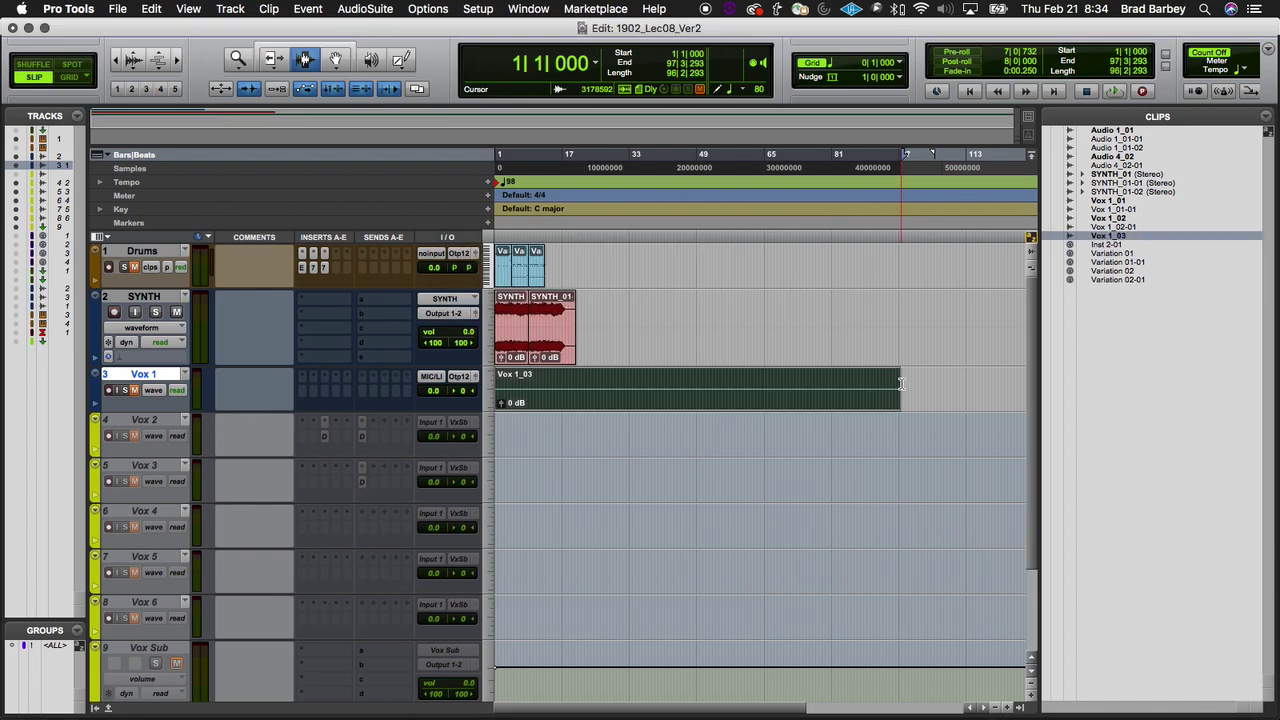
click(306, 384)
click(581, 467)
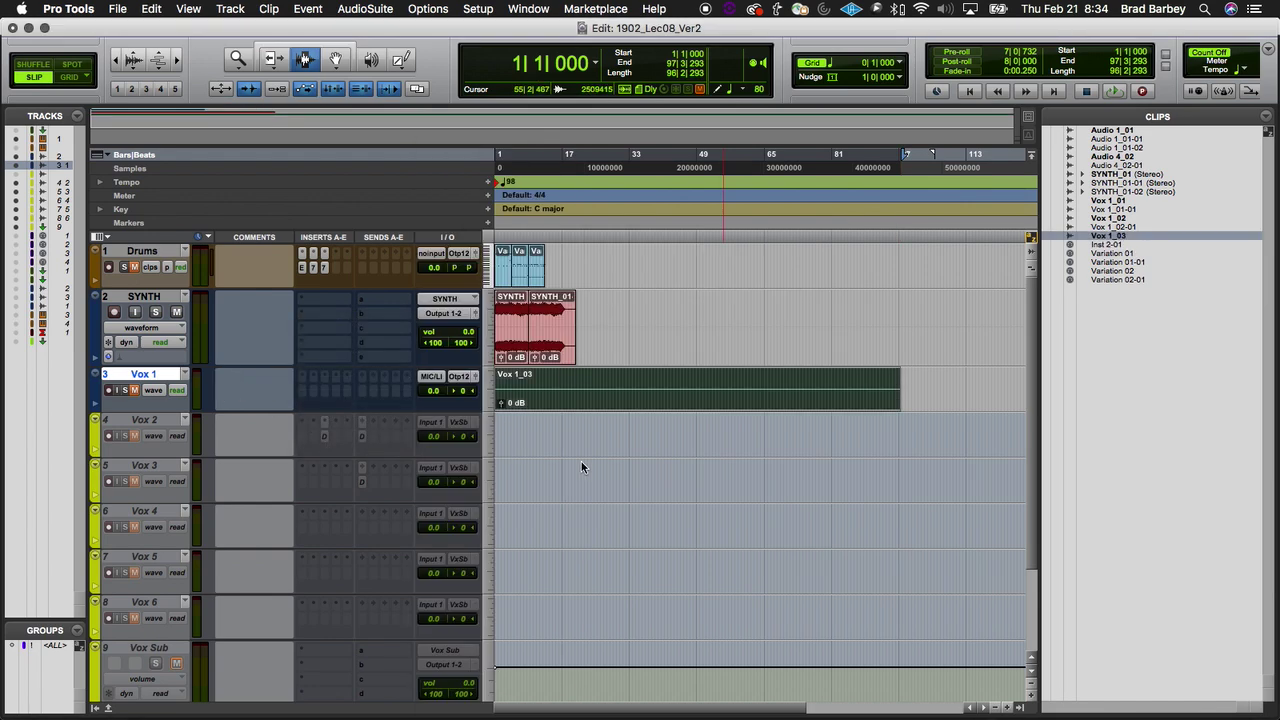
Step: Delete four short sections from the consolidated Vox 1 clip before about bar 59, splitting it into separate clips
click(529, 388)
drag(542, 388, 740, 376)
key(Delete)
click(614, 380)
key(super+e)
key(Delete)
key(Delete)
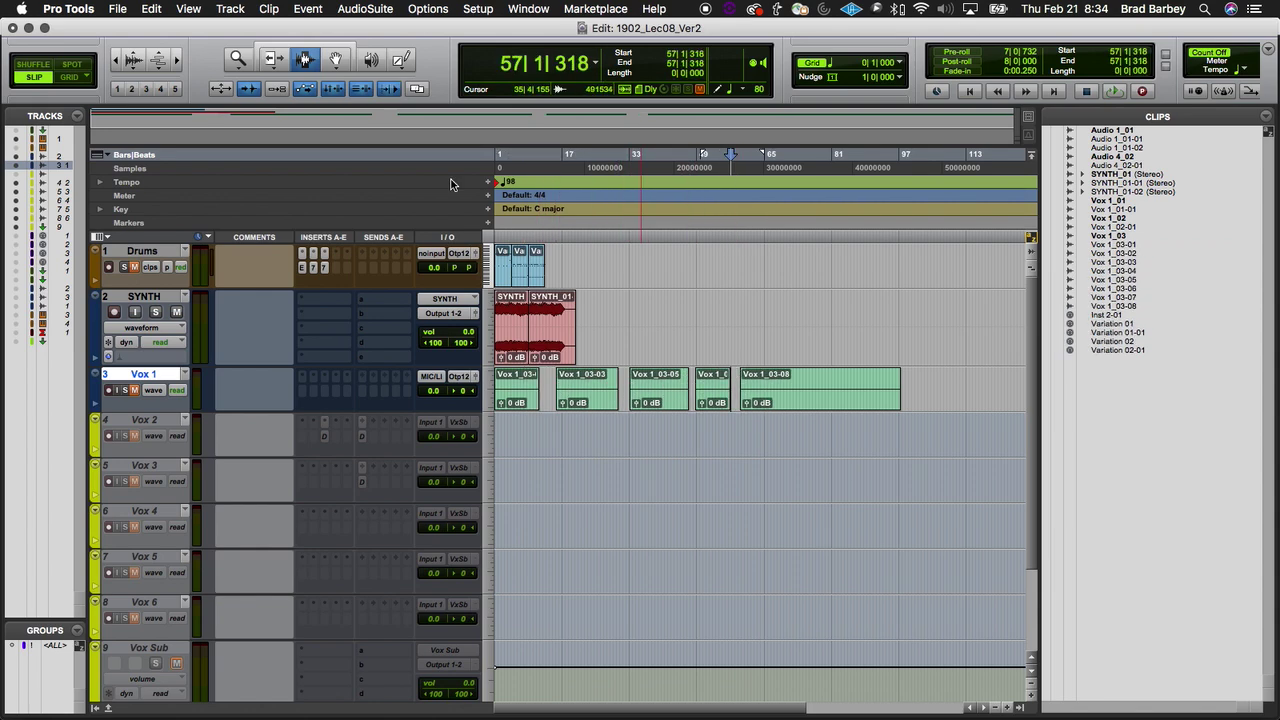
Step: Undo a Slip-mode deletion of the Vox 1 section from about bar 65 to 72 and delete it in Shuffle mode instead
drag(765, 388, 796, 386)
key(Delete)
click(338, 61)
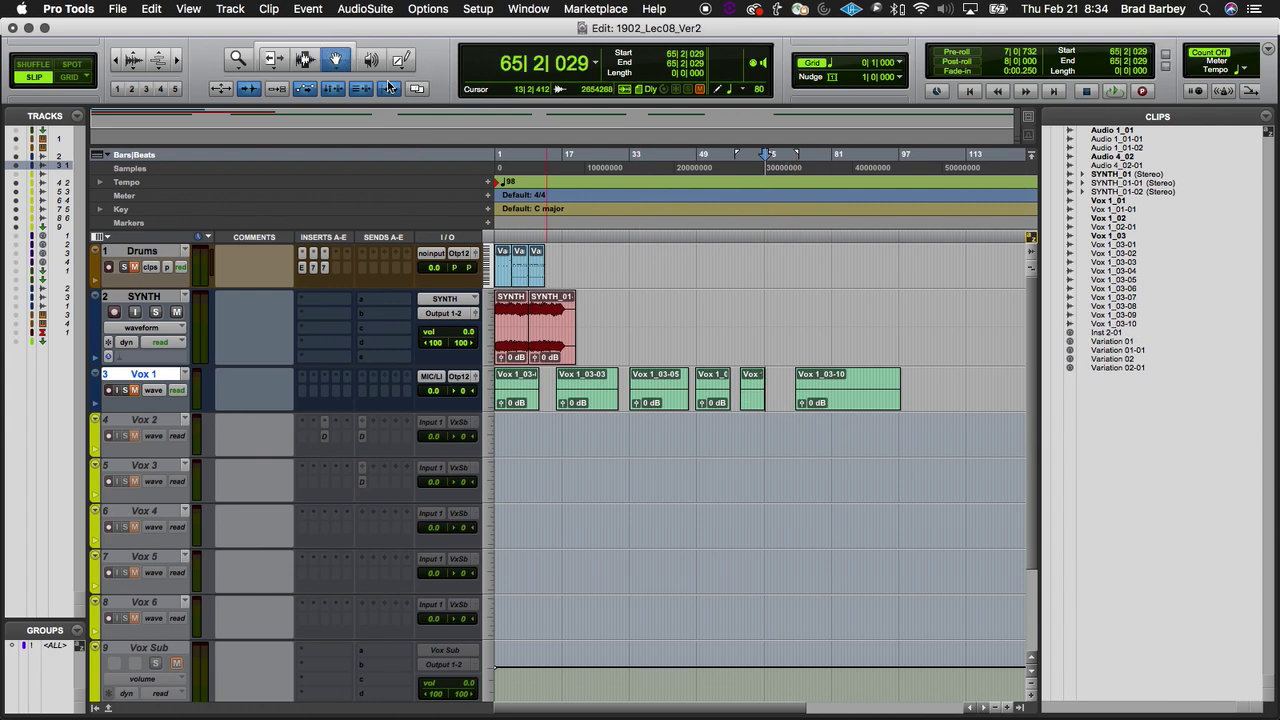
key(super+z)
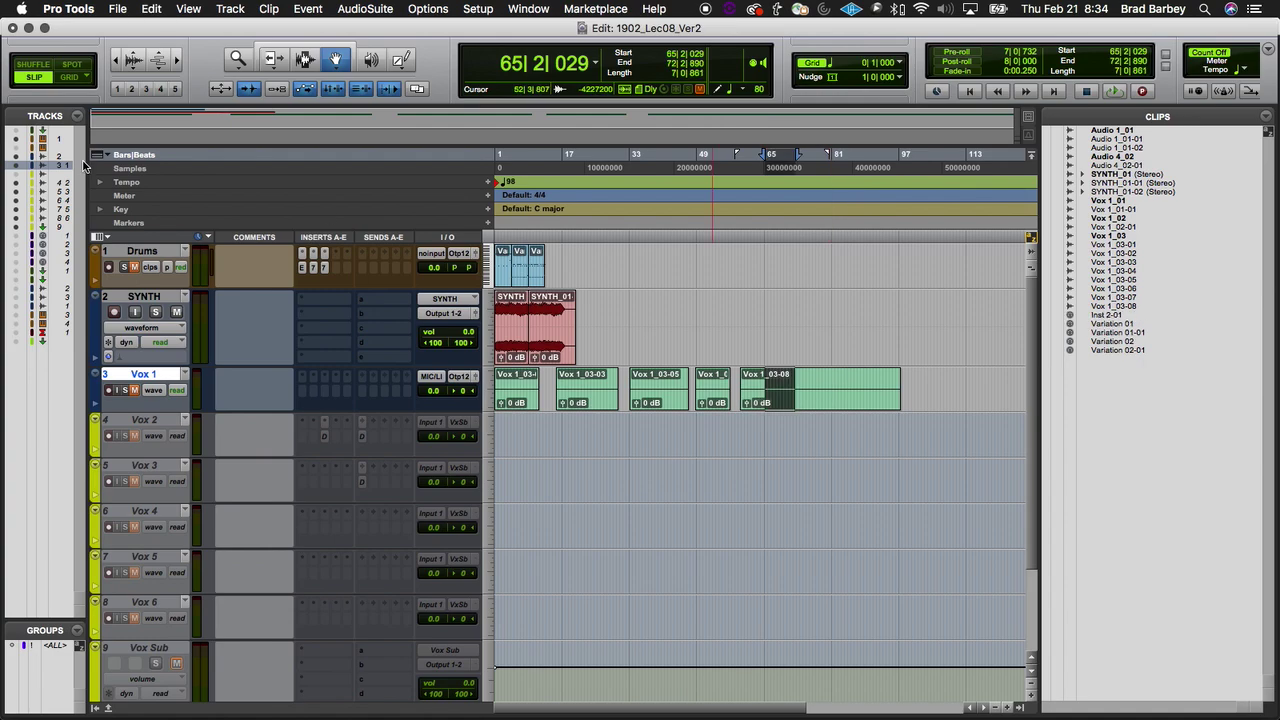
click(37, 68)
key(Delete)
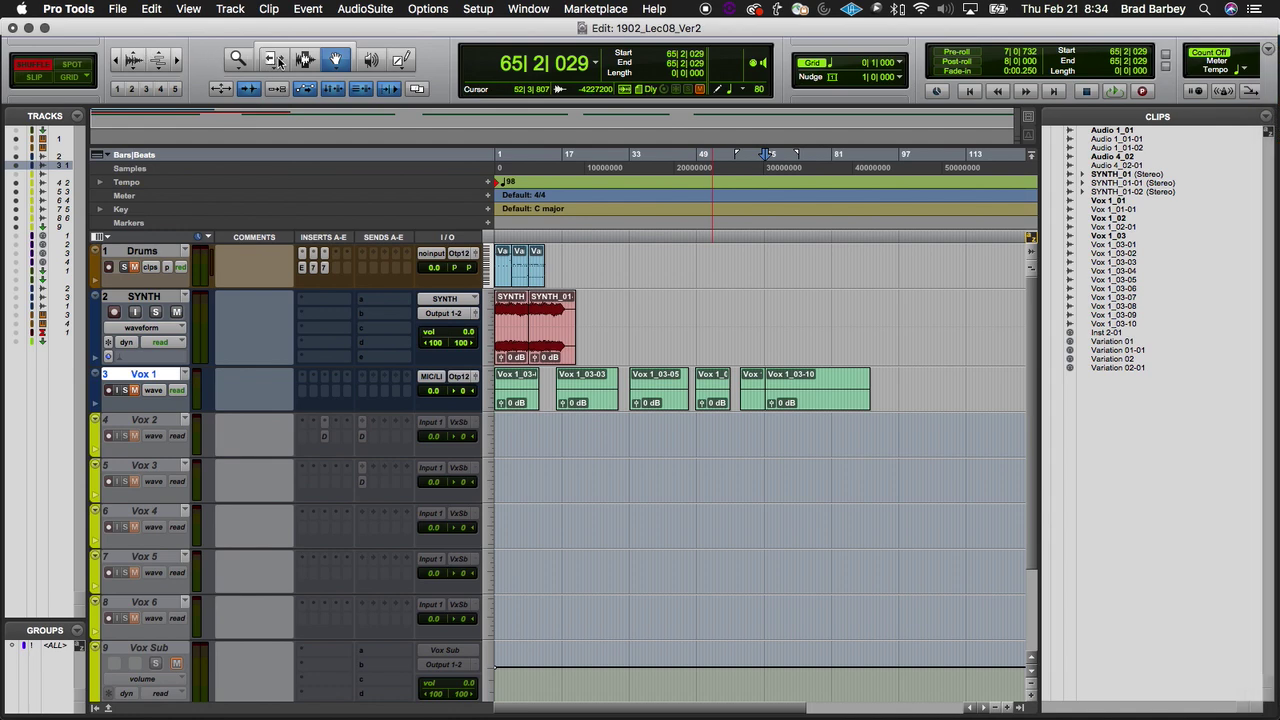
Step: Delete further short sections from the last Vox 1 clip in Shuffle mode so the remaining pieces close up
click(304, 60)
drag(802, 390, 836, 390)
key(Delete)
key(Delete)
click(853, 386)
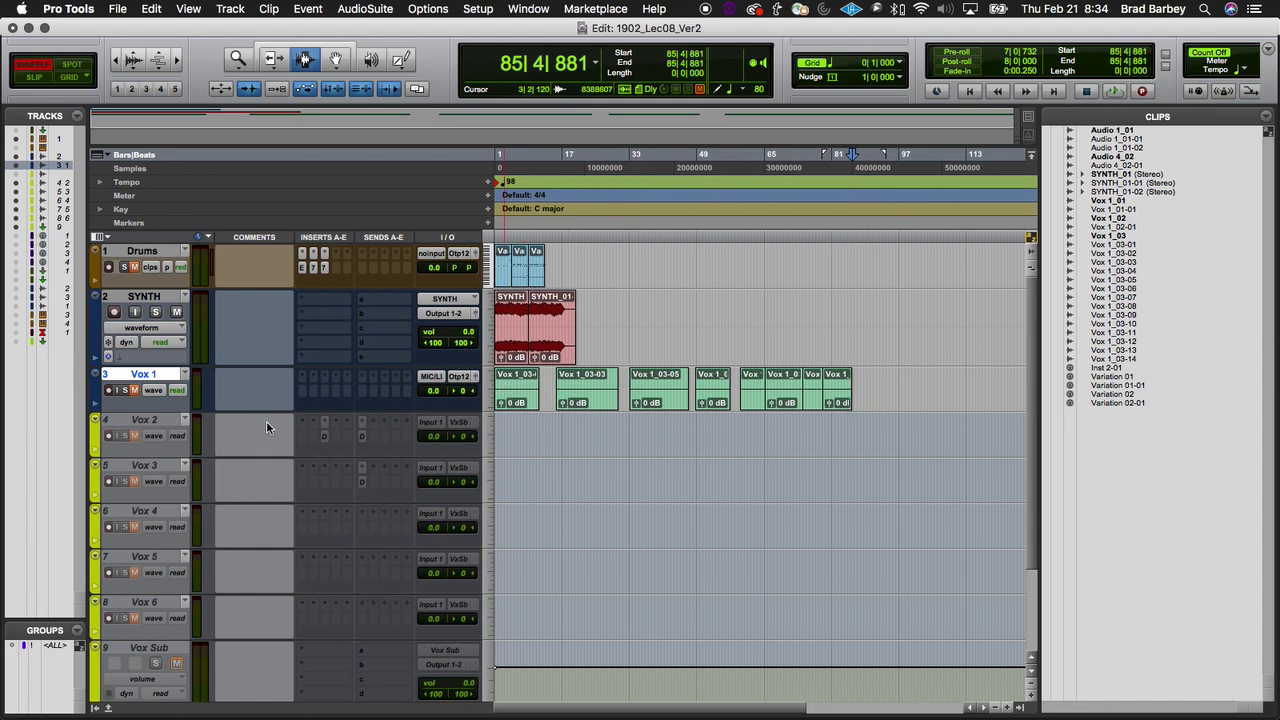
Step: Insert an EQ3 7-Band on the Vox 1 track and enable its high-pass filter at 75 Hz
click(306, 379)
mouse_move(389, 384)
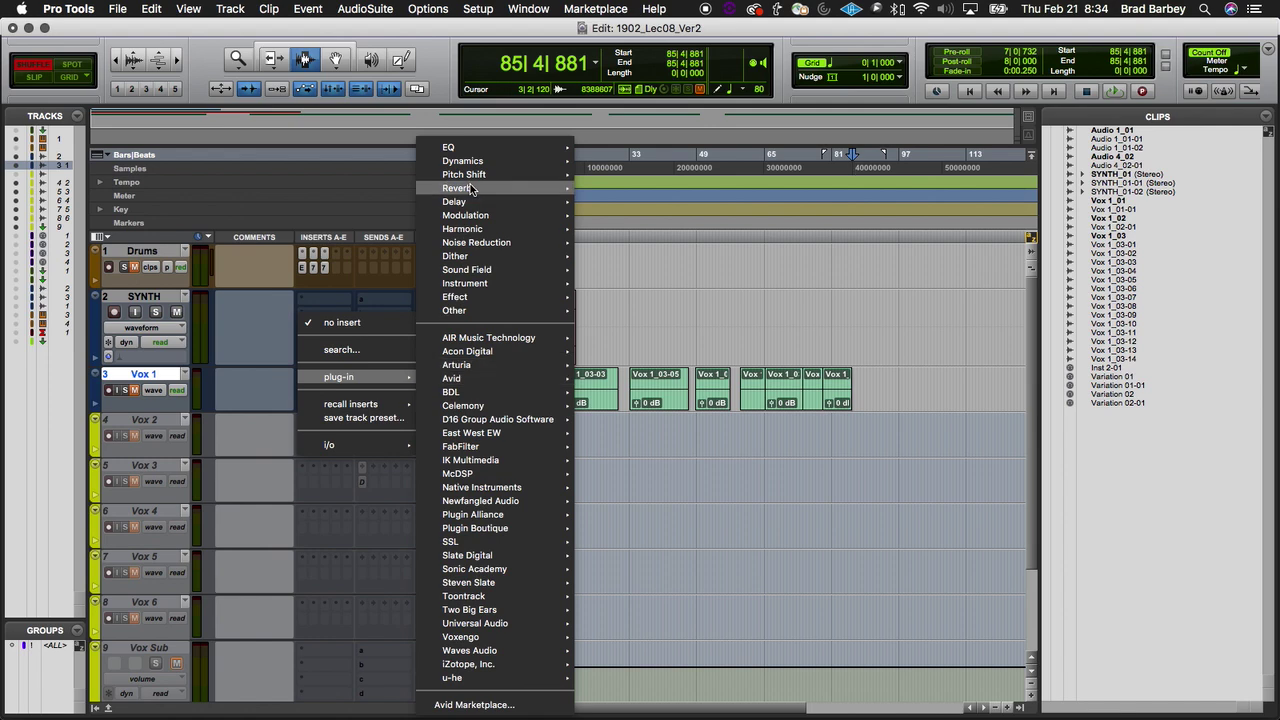
mouse_move(480, 148)
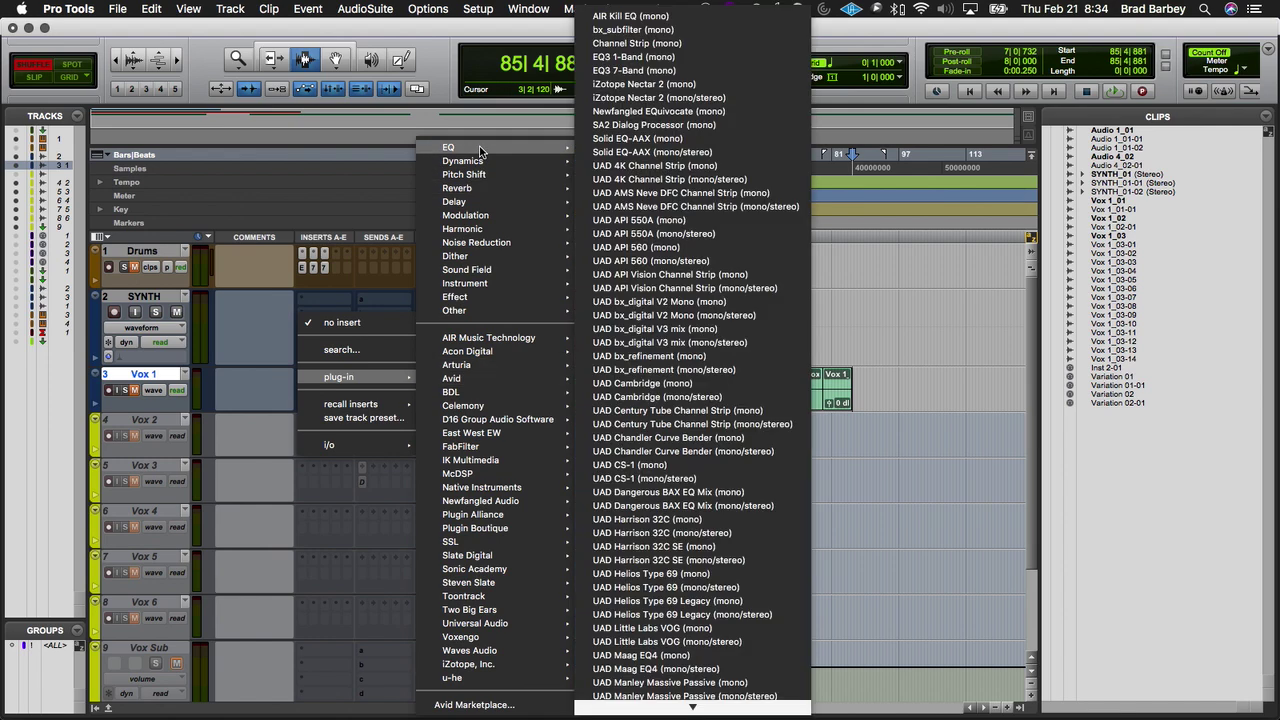
click(632, 71)
click(839, 384)
click(806, 399)
text(75)
key(Return)
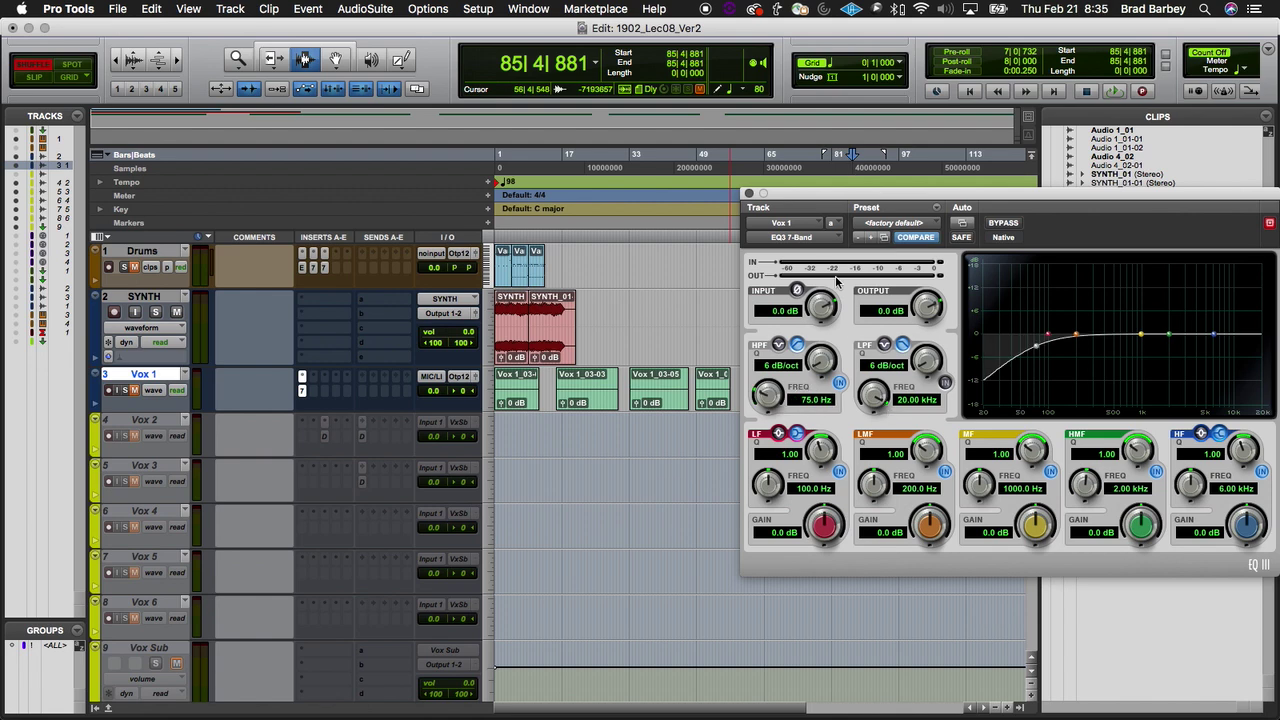
Step: Cut the EQ's low-mid band by 1.7 dB at 216.5 Hz, boost the high-mid band by 2.6 dB at 2.44 kHz, and close it
drag(1081, 341, 1080, 345)
drag(1170, 334, 1178, 328)
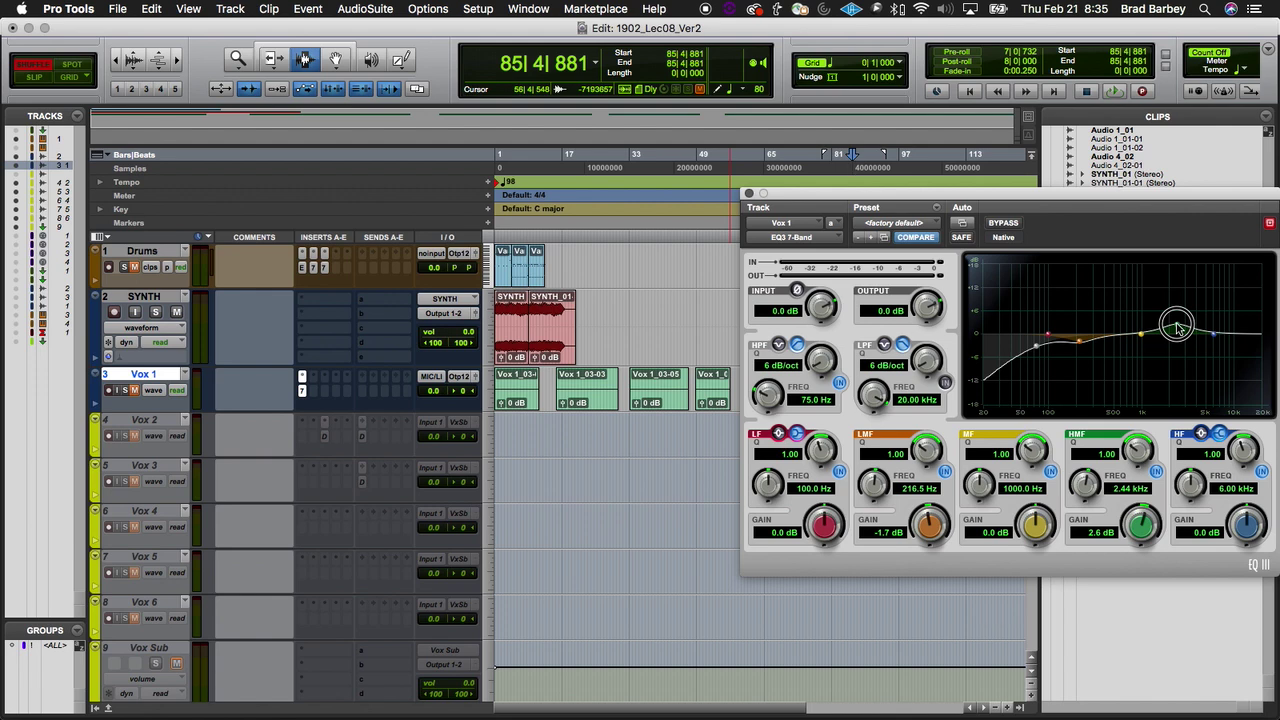
click(749, 193)
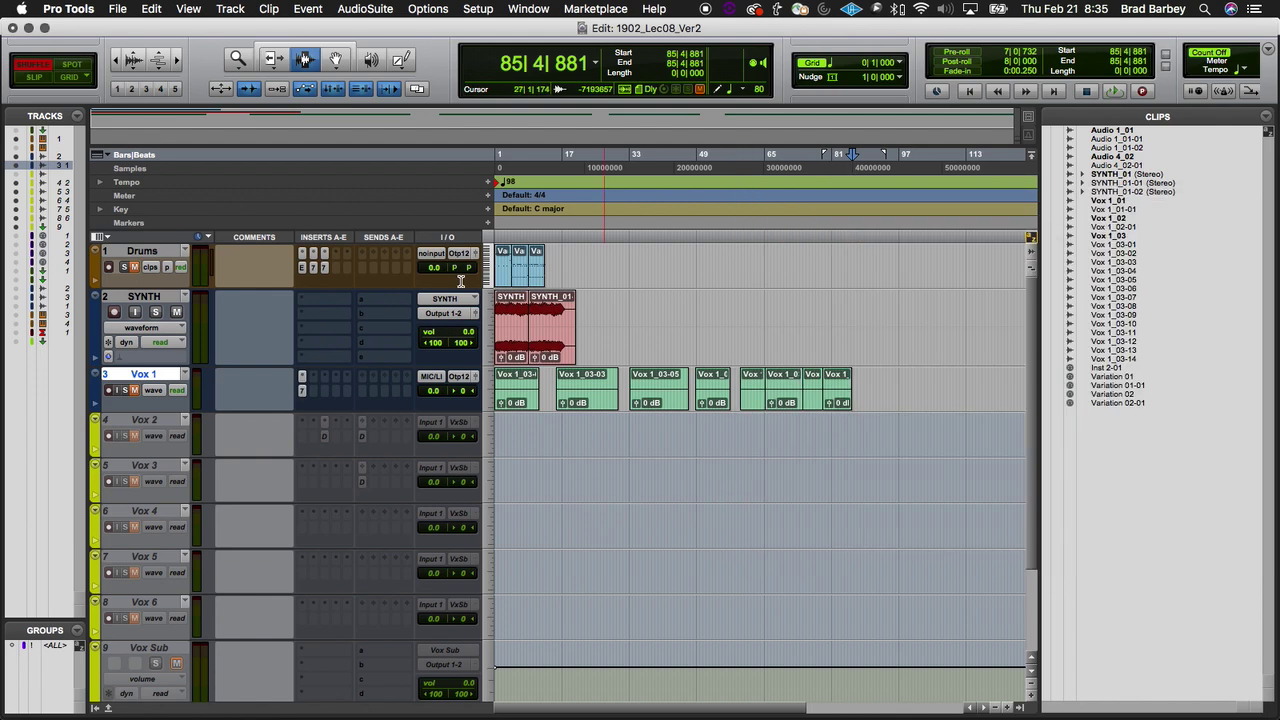
Step: Insert a mono Dyn3 Compressor/Limiter on the second insert slot of the Vox 1 track
click(317, 380)
mouse_move(370, 377)
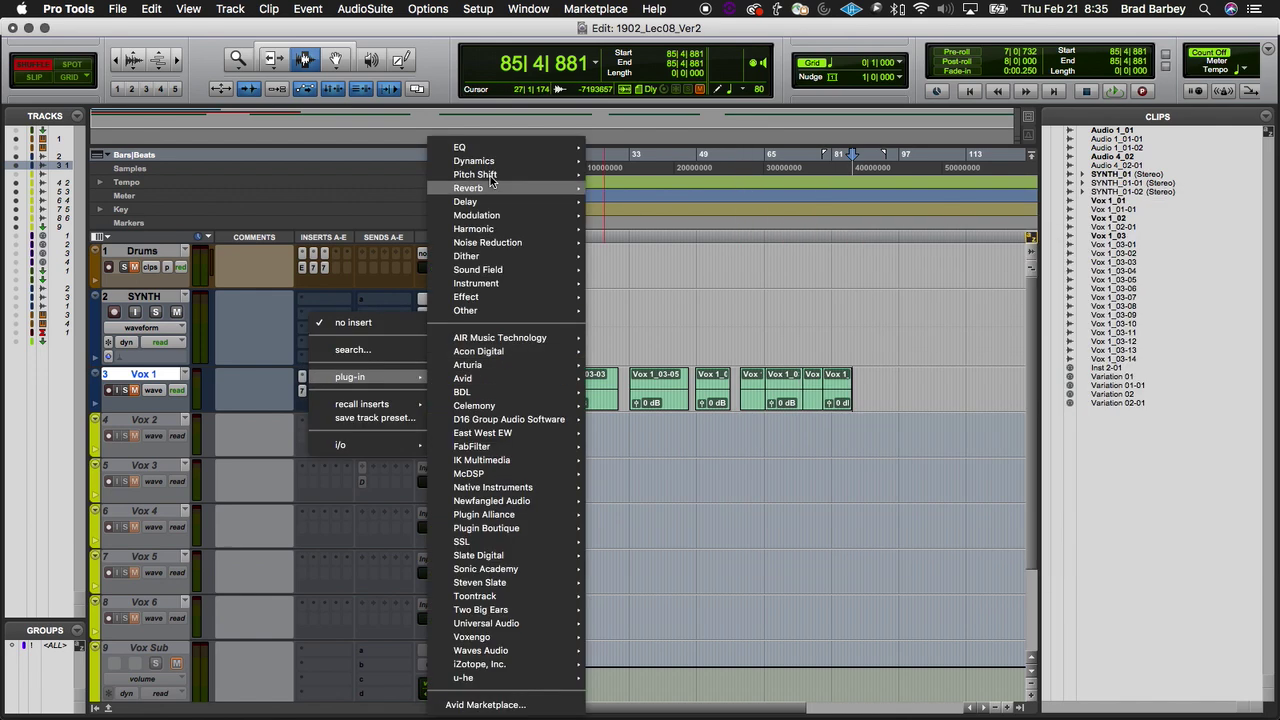
mouse_move(486, 171)
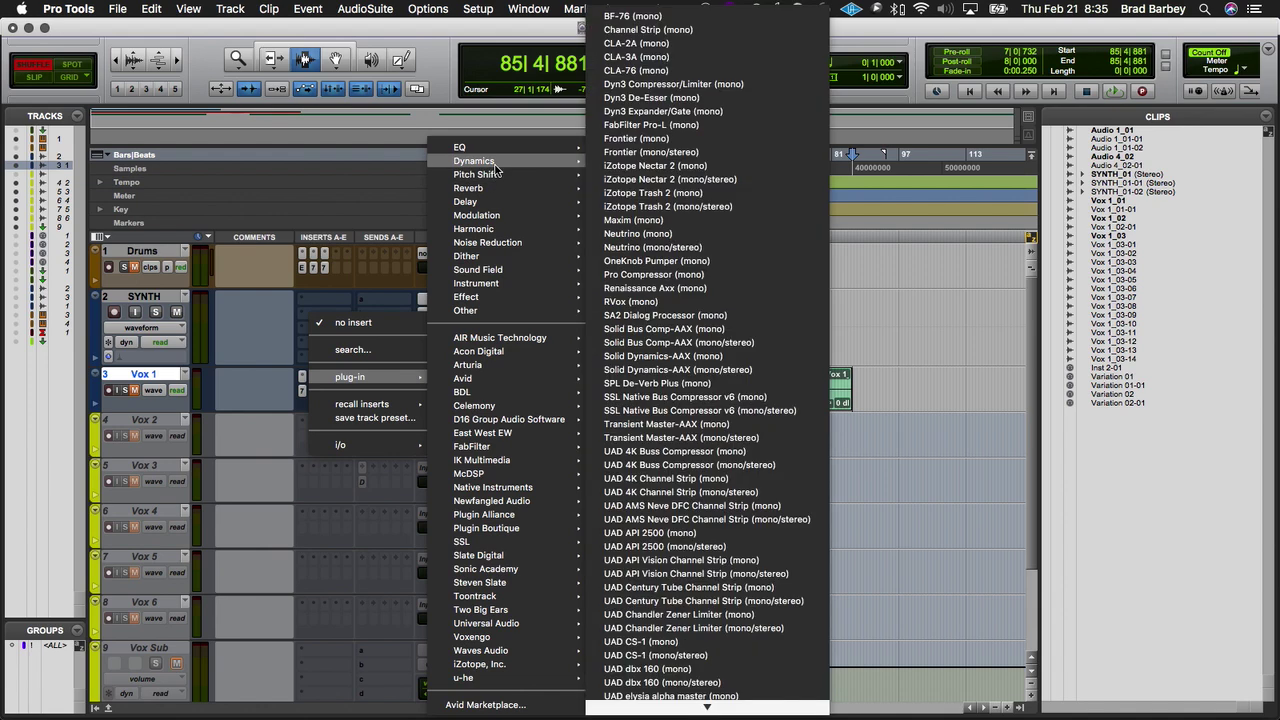
click(700, 88)
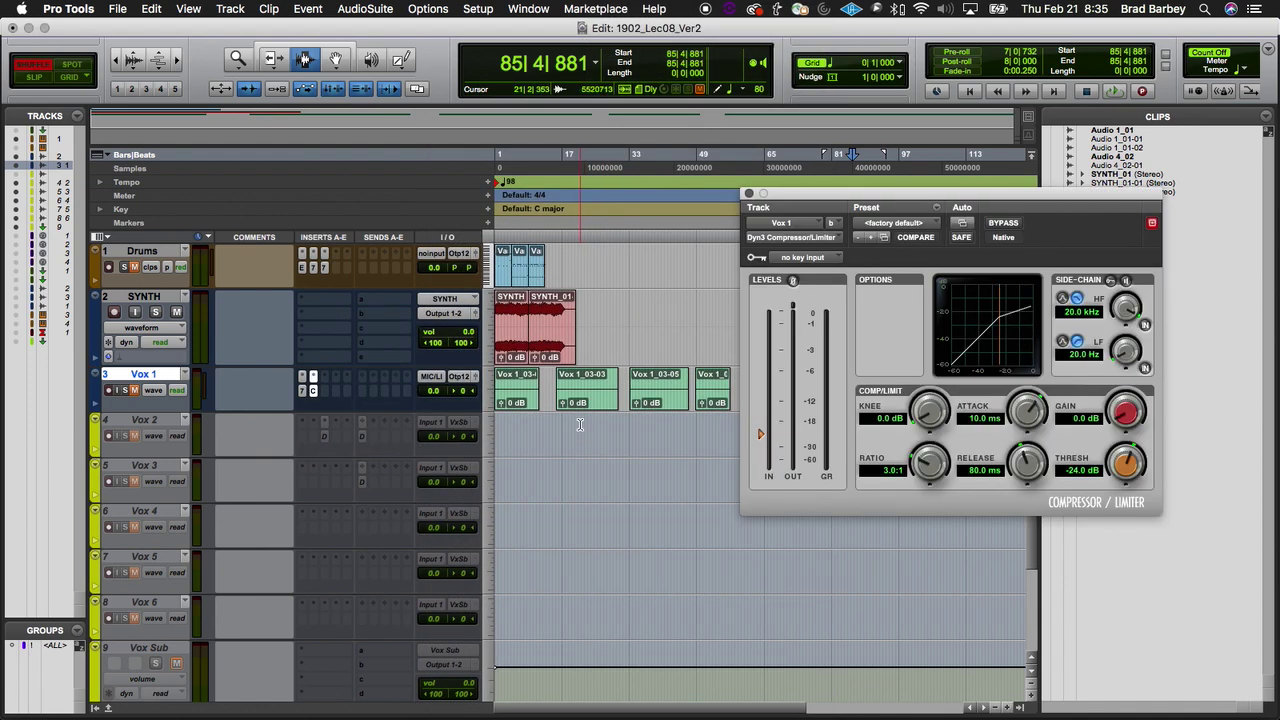
Step: Set the Vox 1 compressor's knee to 30.0 dB and its ratio to 2.3:1, and close the plug-in
drag(926, 404, 926, 213)
mouse_move(933, 479)
mouse_down()
mouse_move(920, 475)
mouse_move(919, 500)
mouse_up()
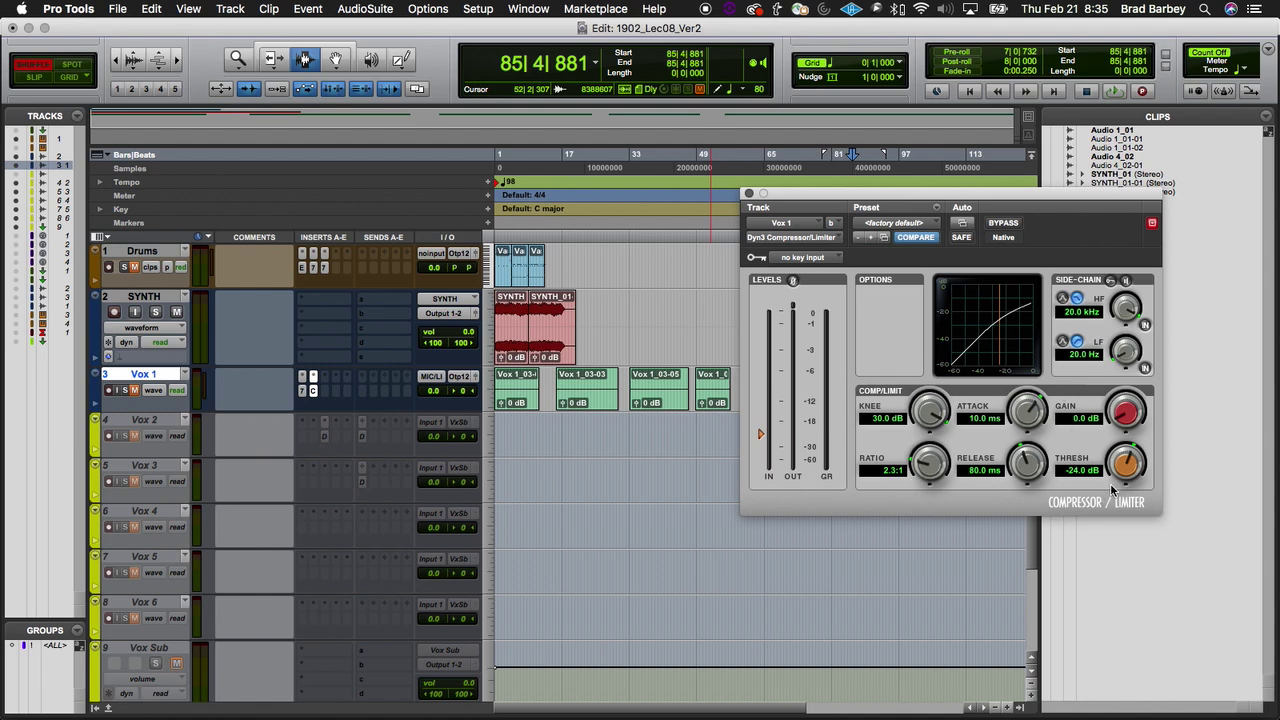
drag(1045, 200, 695, 134)
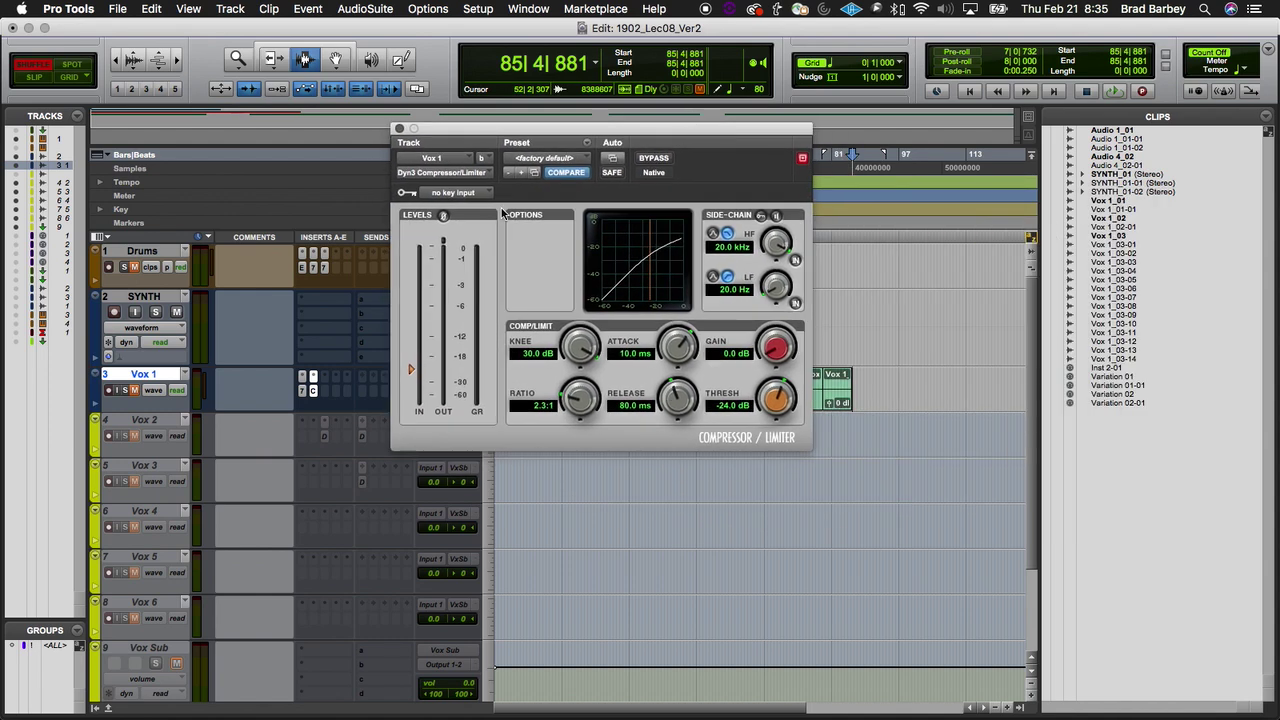
click(399, 129)
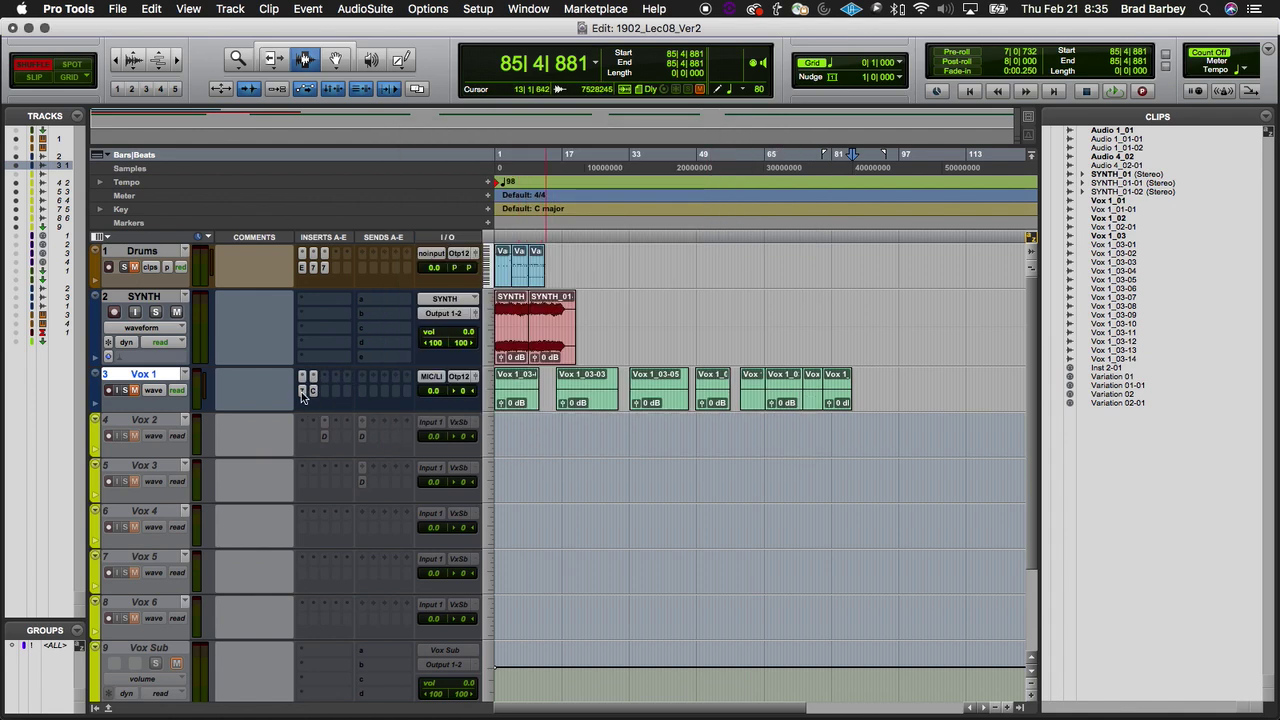
Step: Try committing the Vox 1 track offline with Consolidate Clips off and Sends copied, and undo the commit
right_click(137, 372)
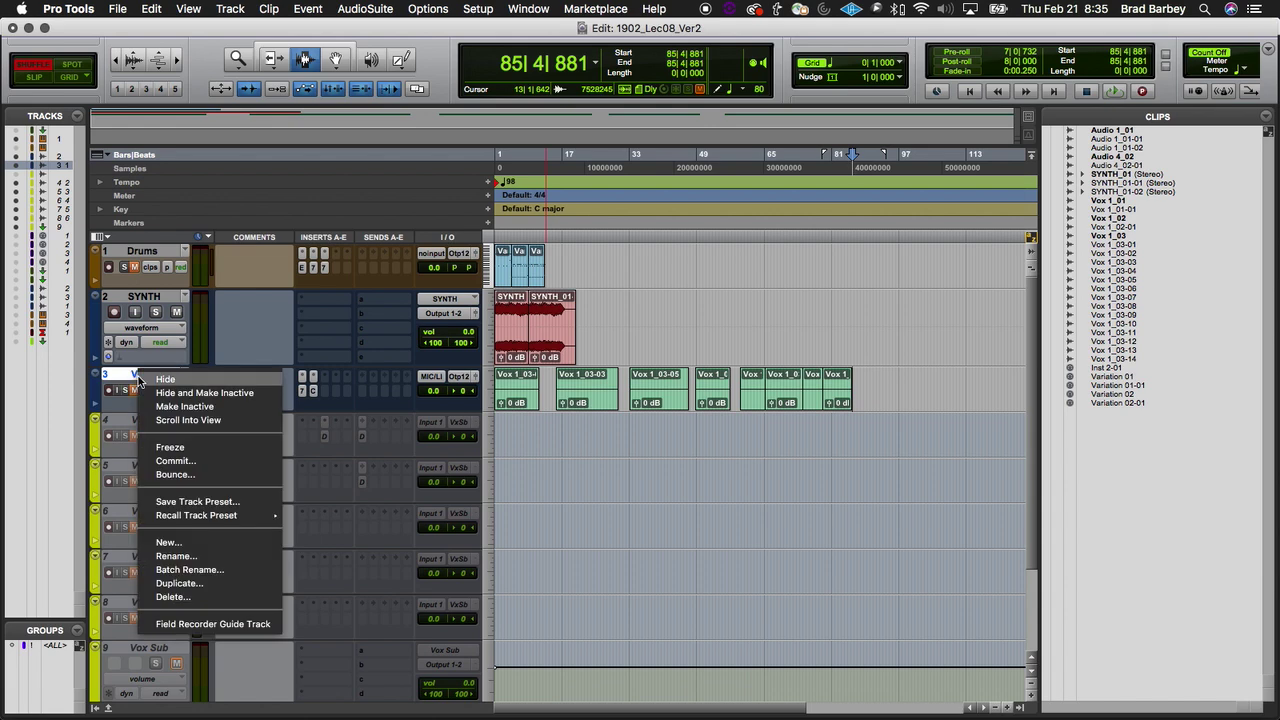
click(231, 460)
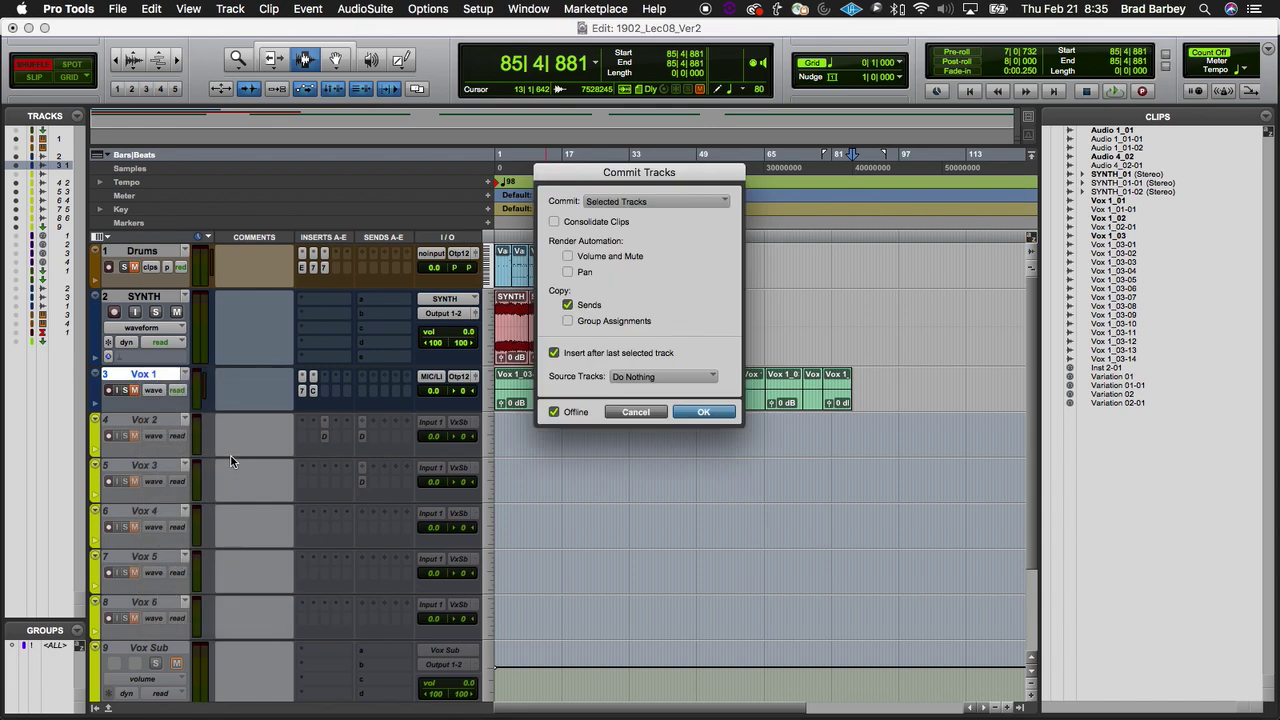
click(707, 414)
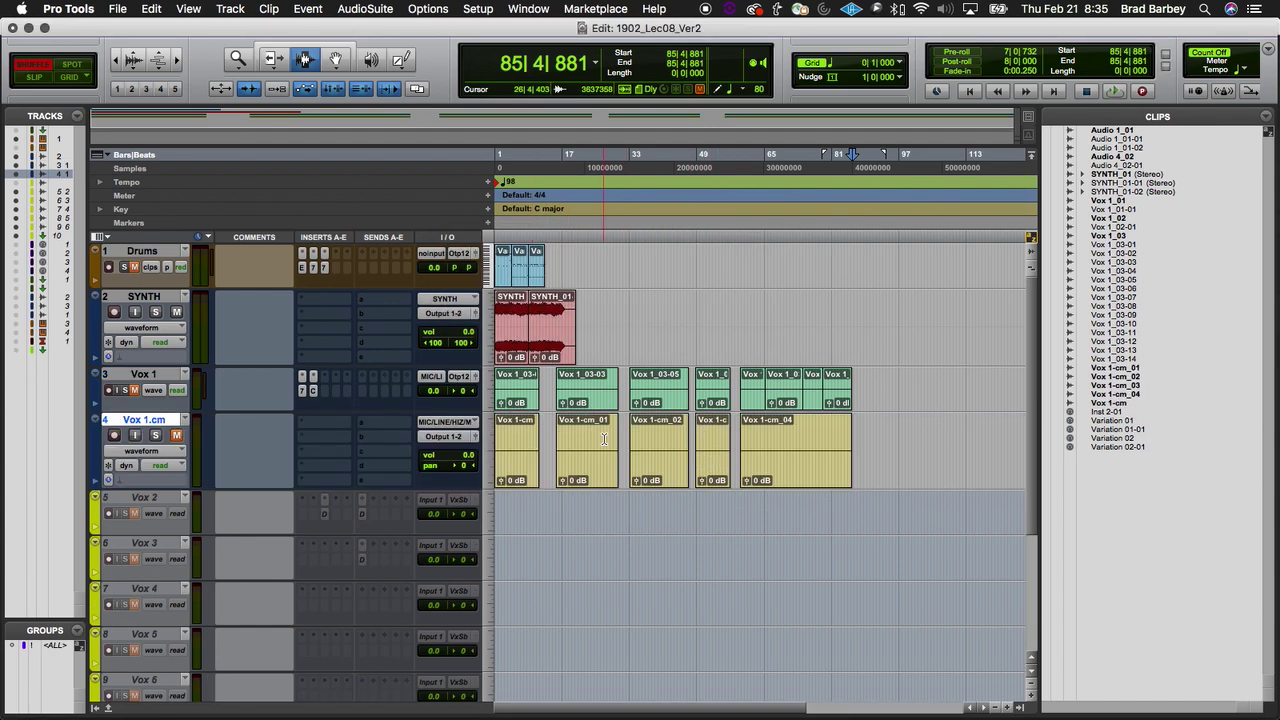
key(super+z)
Step: Commit the selected Vox 1 track offline with Consolidate Clips enabled, keeping the source track as it is
right_click(116, 374)
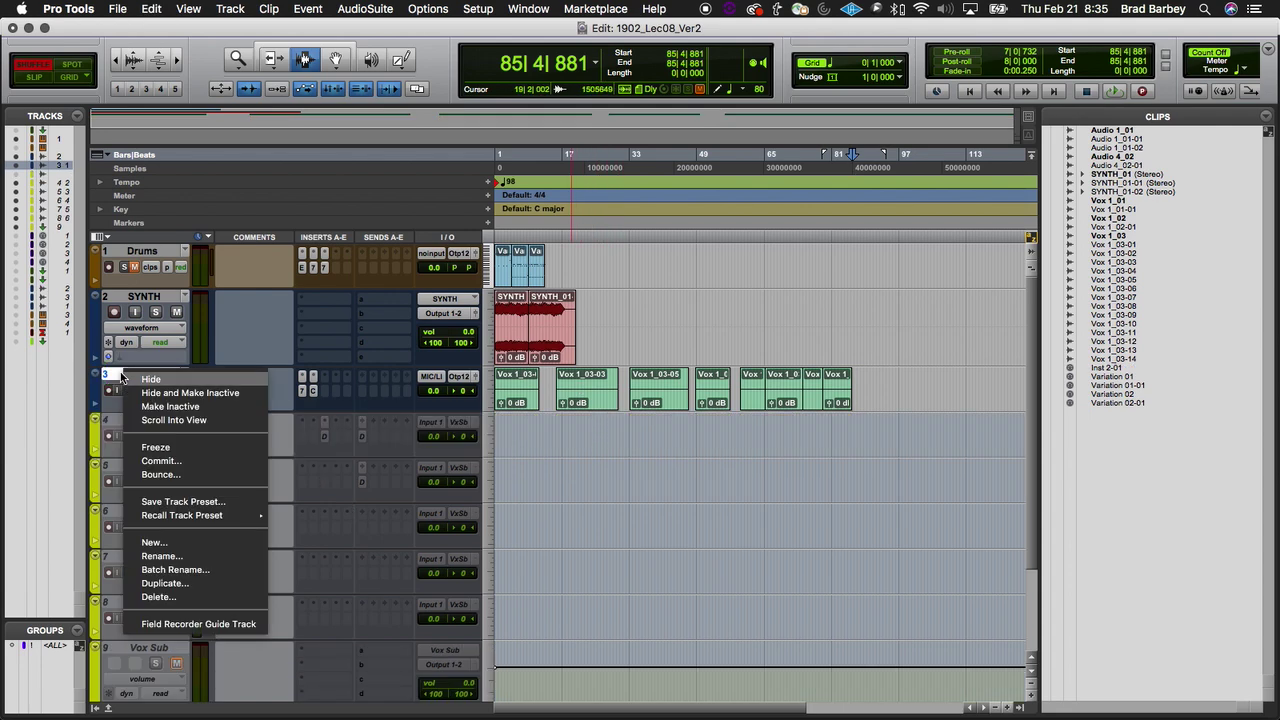
click(197, 462)
click(625, 204)
click(622, 201)
click(555, 222)
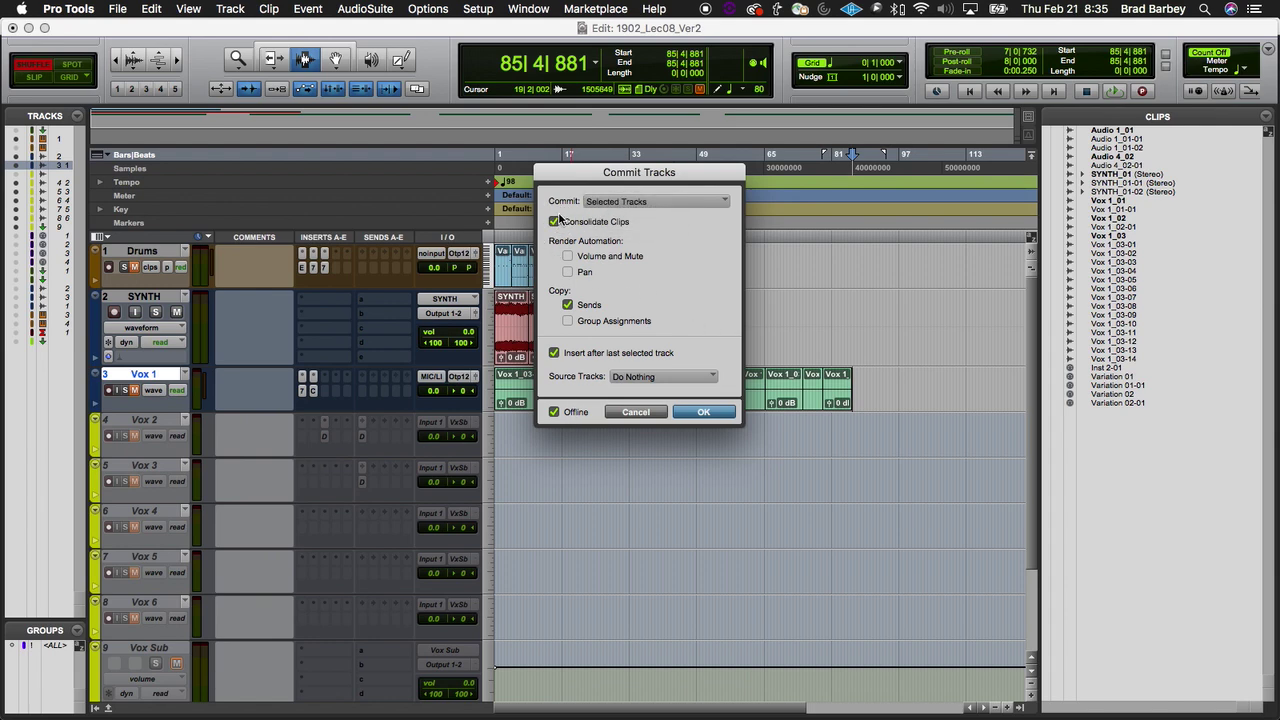
click(713, 410)
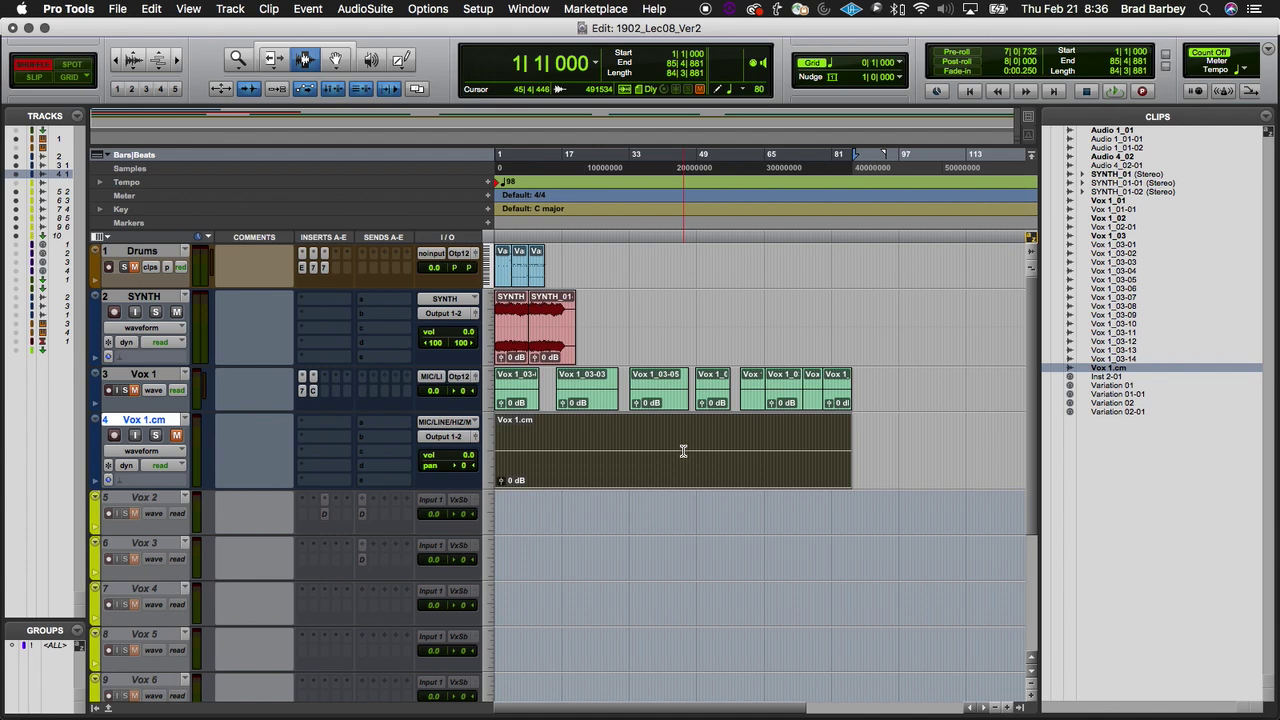
Step: Switch to Keynote to review the Export Clips As Files slide, and return to Pro Tools
key(super+Tab)
key(super+Tab)
key(super+Tab)
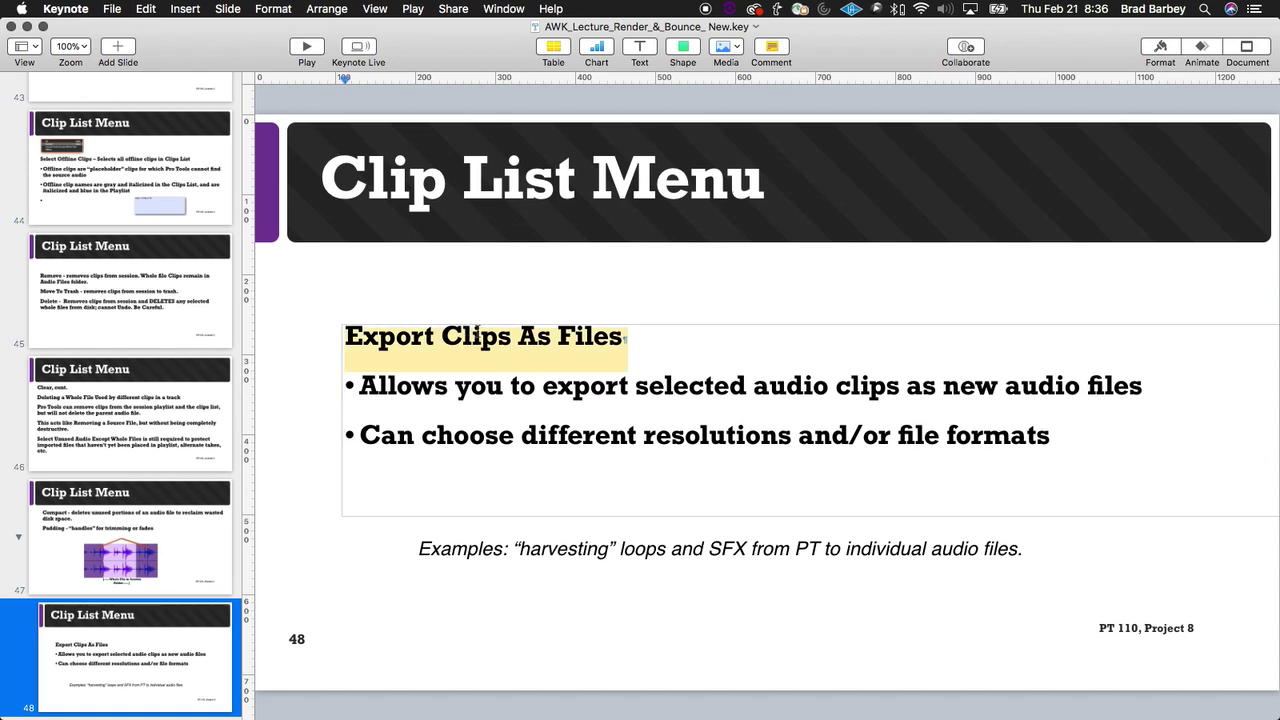
key(super+Tab)
key(super+Tab)
key(super+Tab)
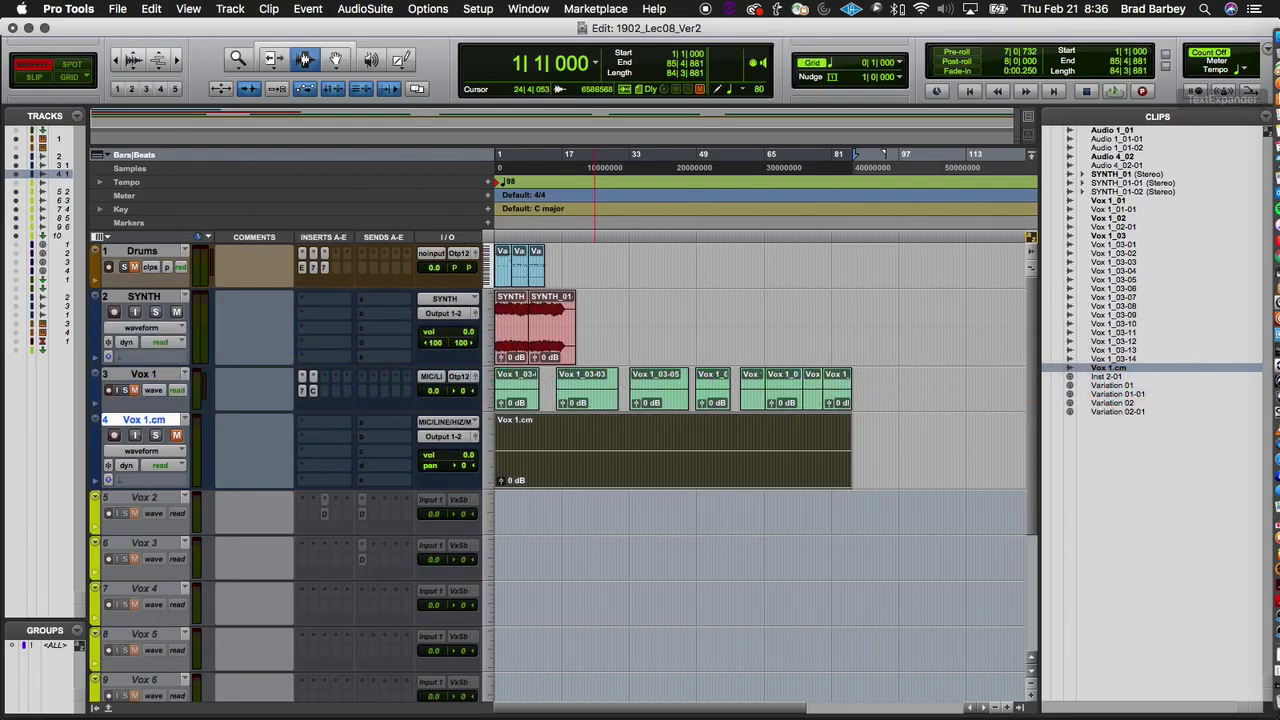
Step: Select the committed Vox 1.cm clip and open the Export Clips as Files settings for it
click(662, 453)
double_click(662, 453)
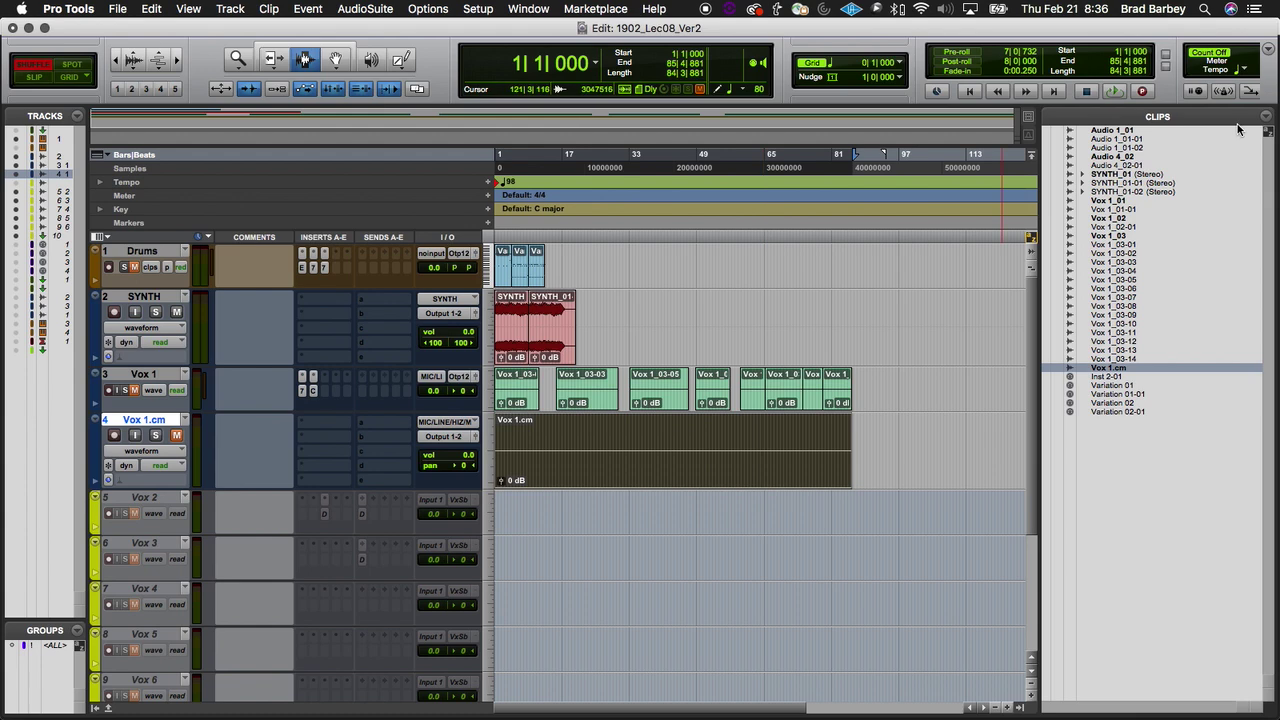
click(1268, 117)
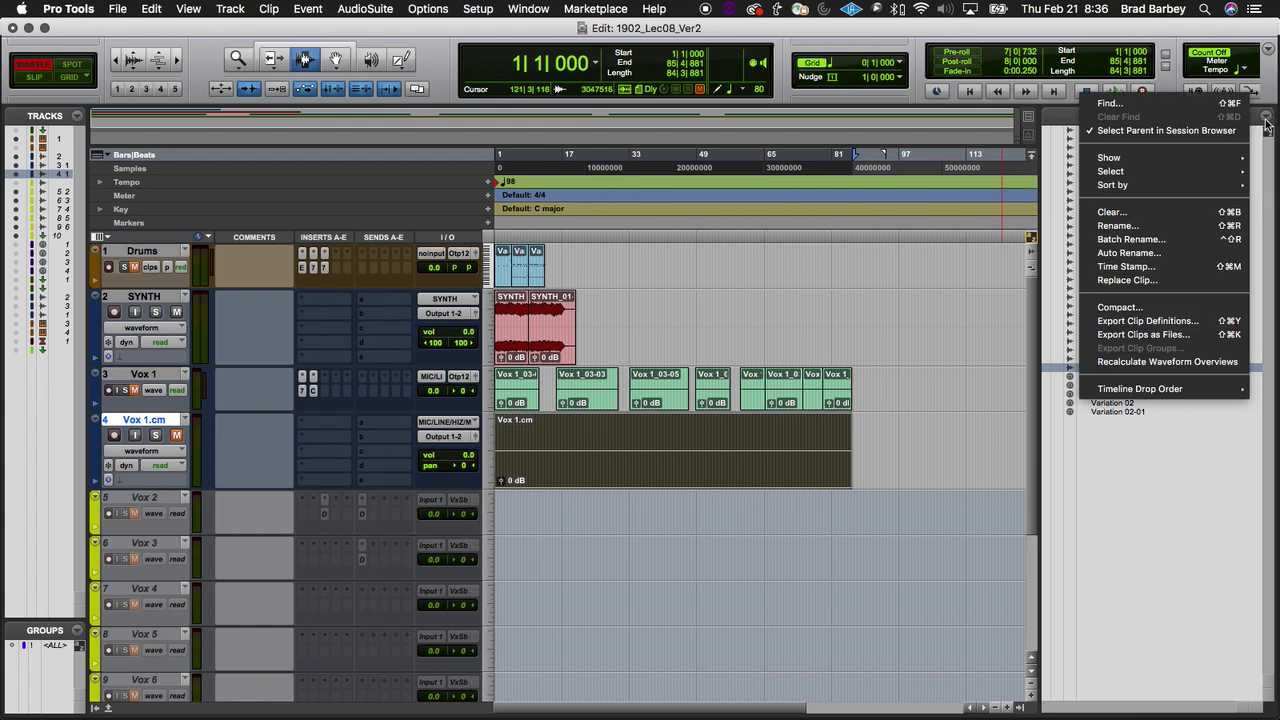
click(1148, 336)
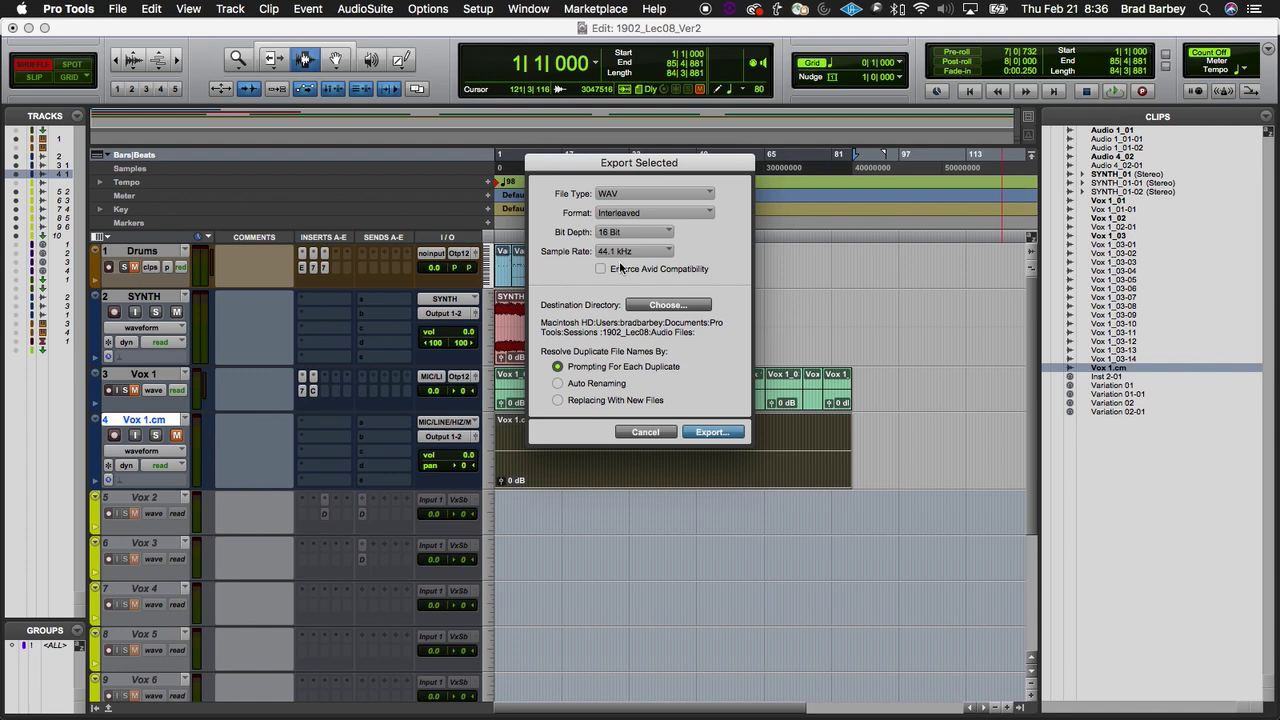
click(652, 306)
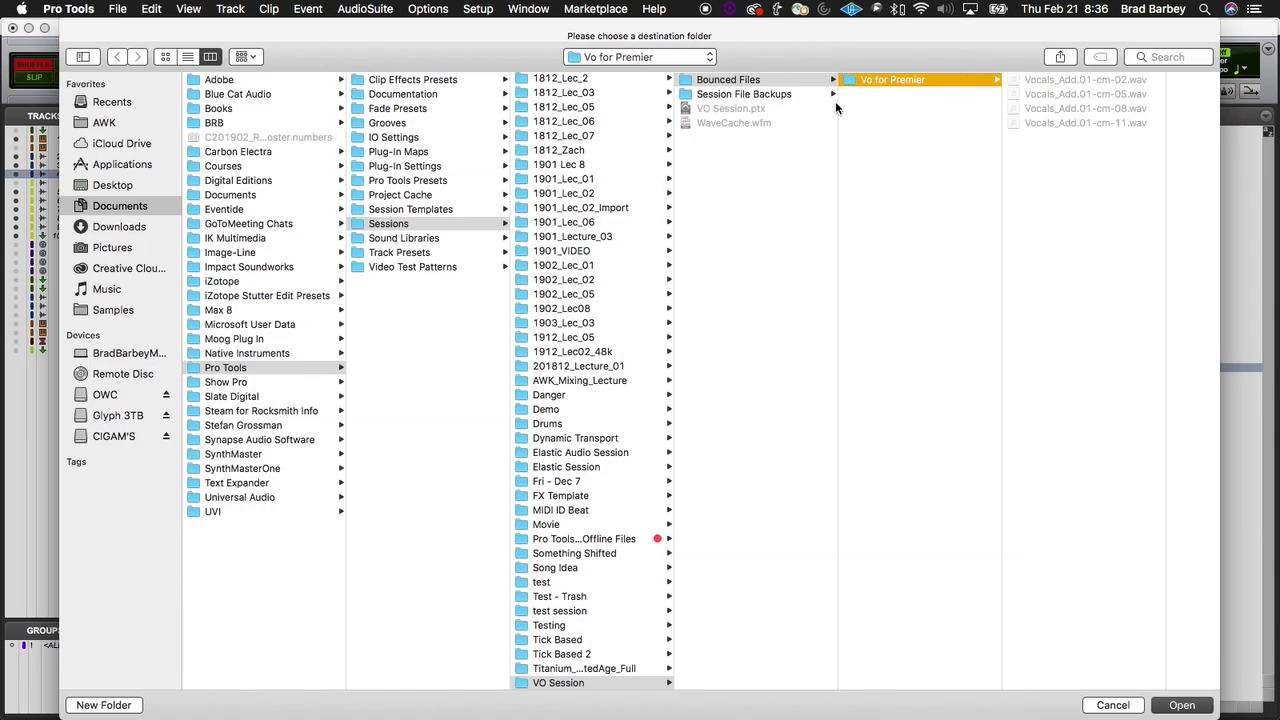
click(1113, 705)
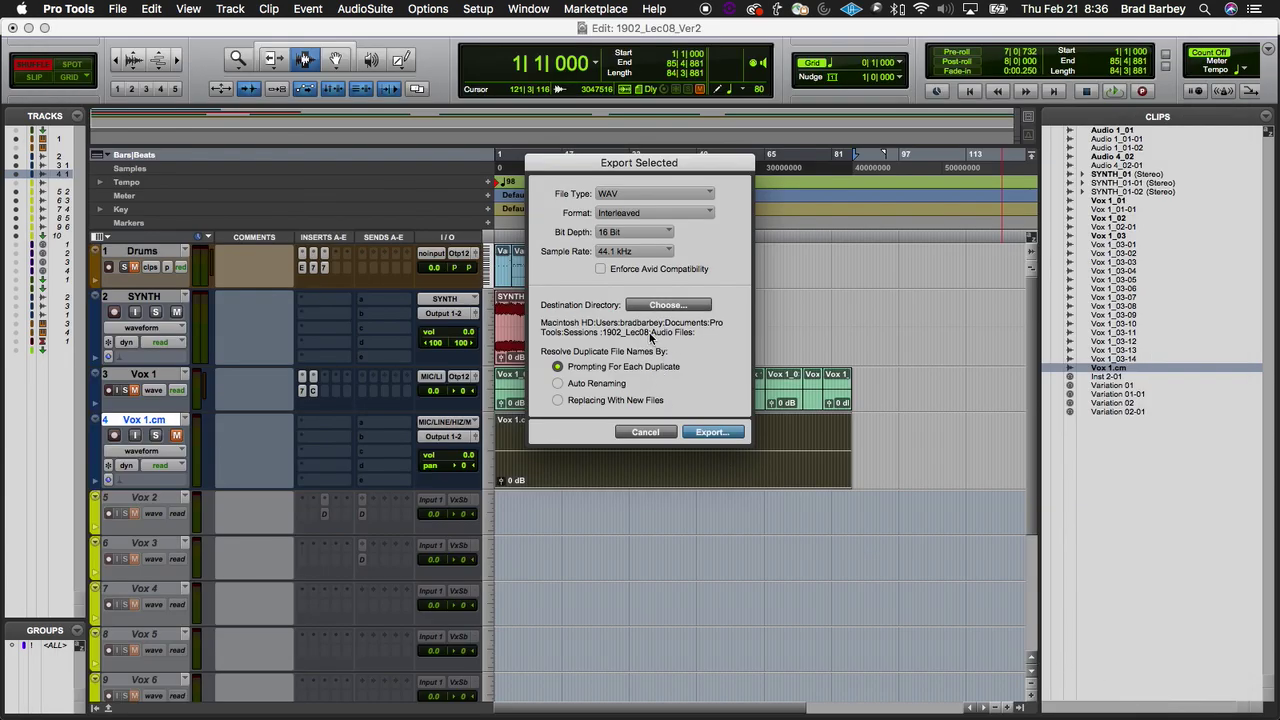
click(668, 304)
click(643, 57)
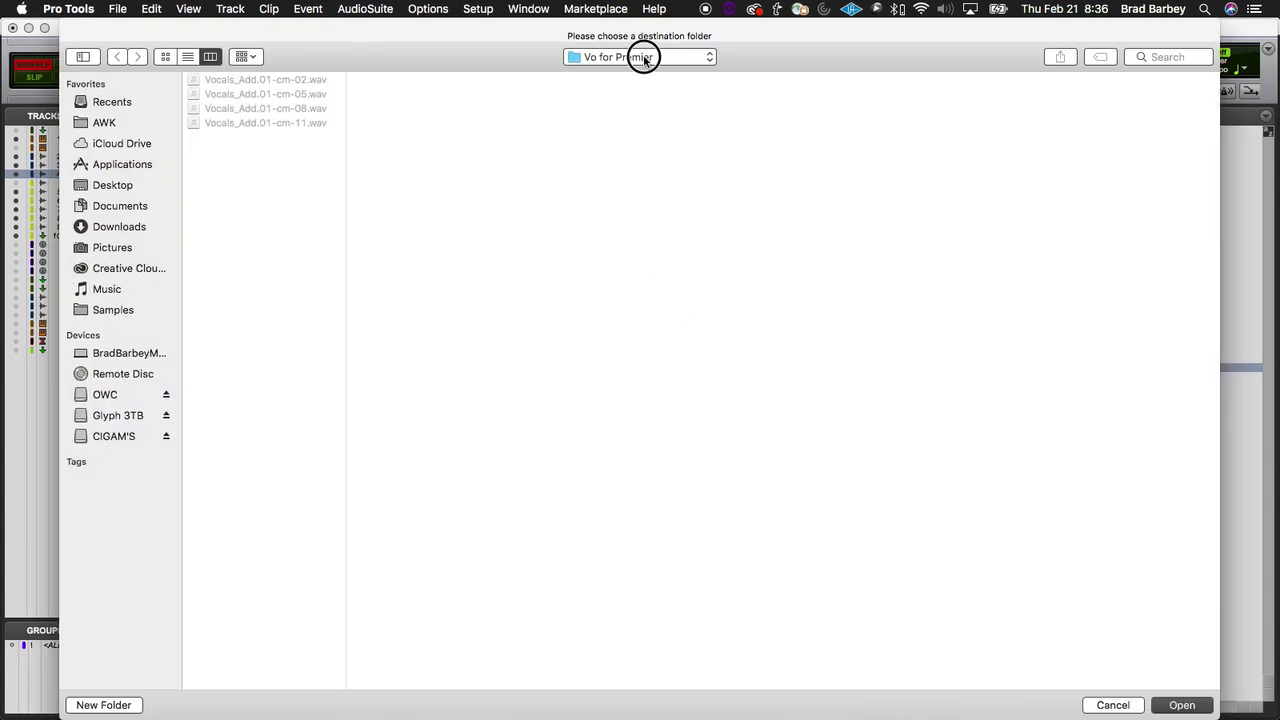
click(641, 92)
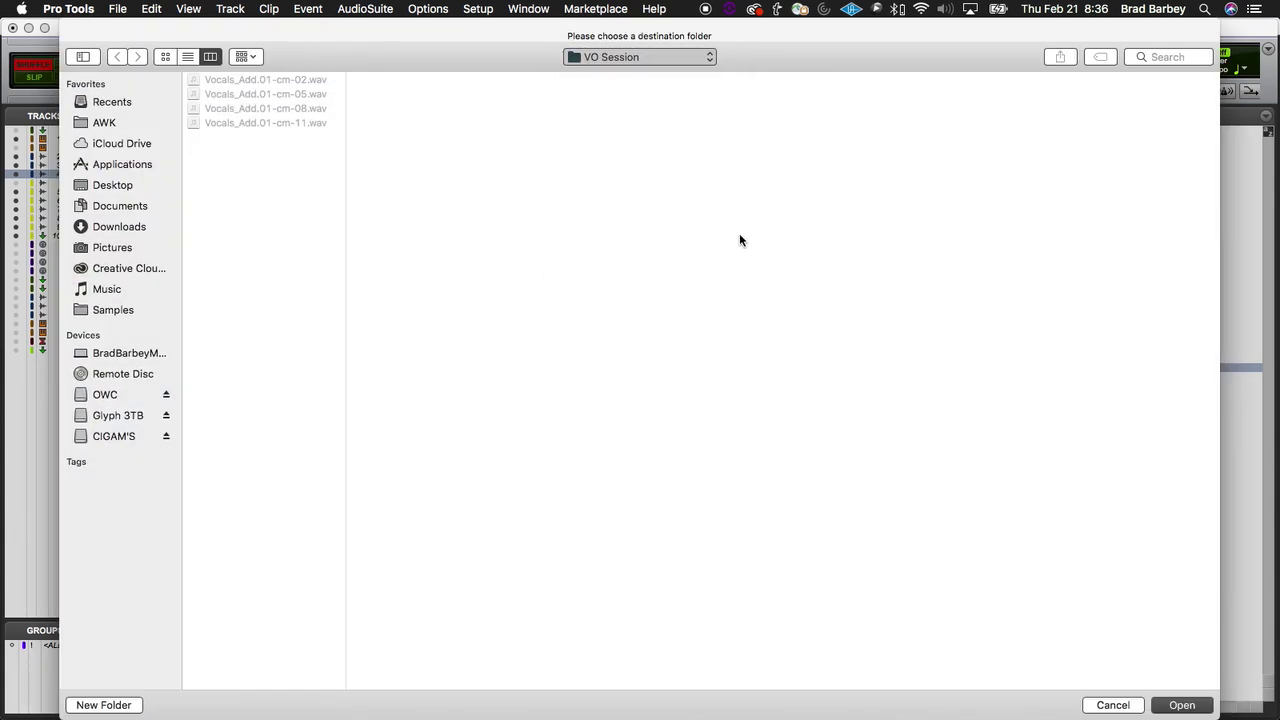
scroll(598, 270, up, 1)
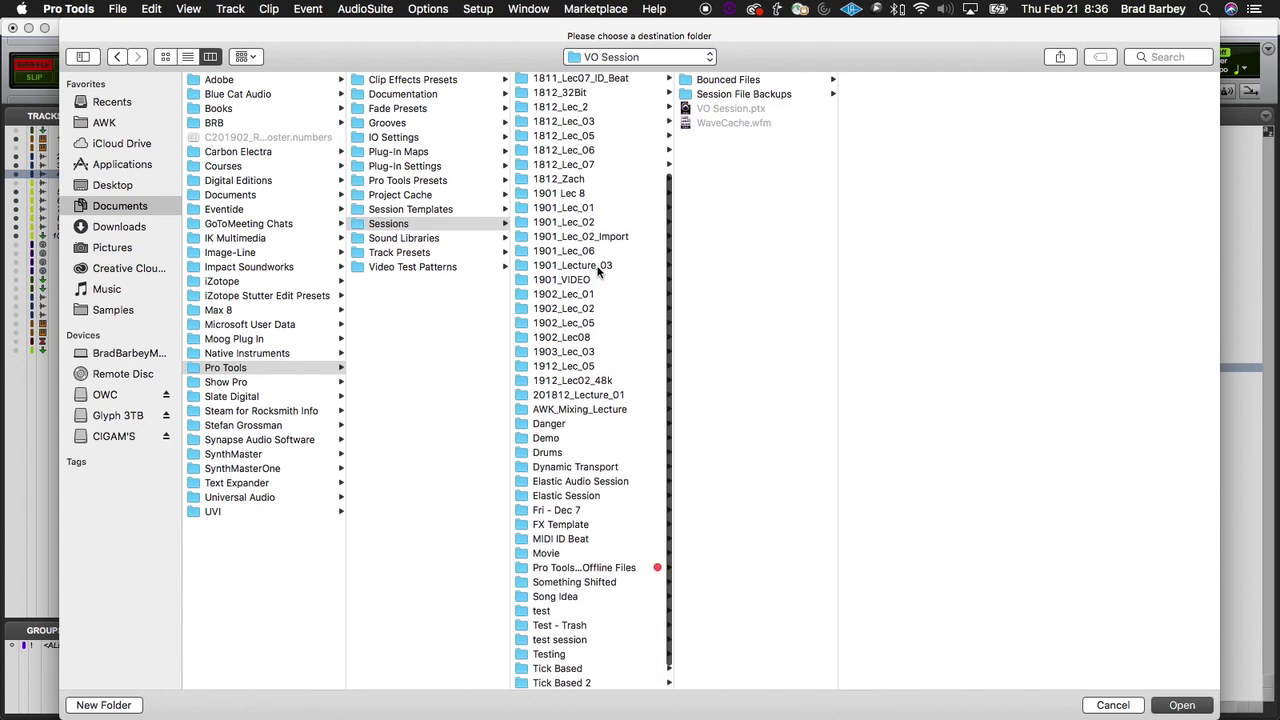
key(super+Tab)
key(super+Tab)
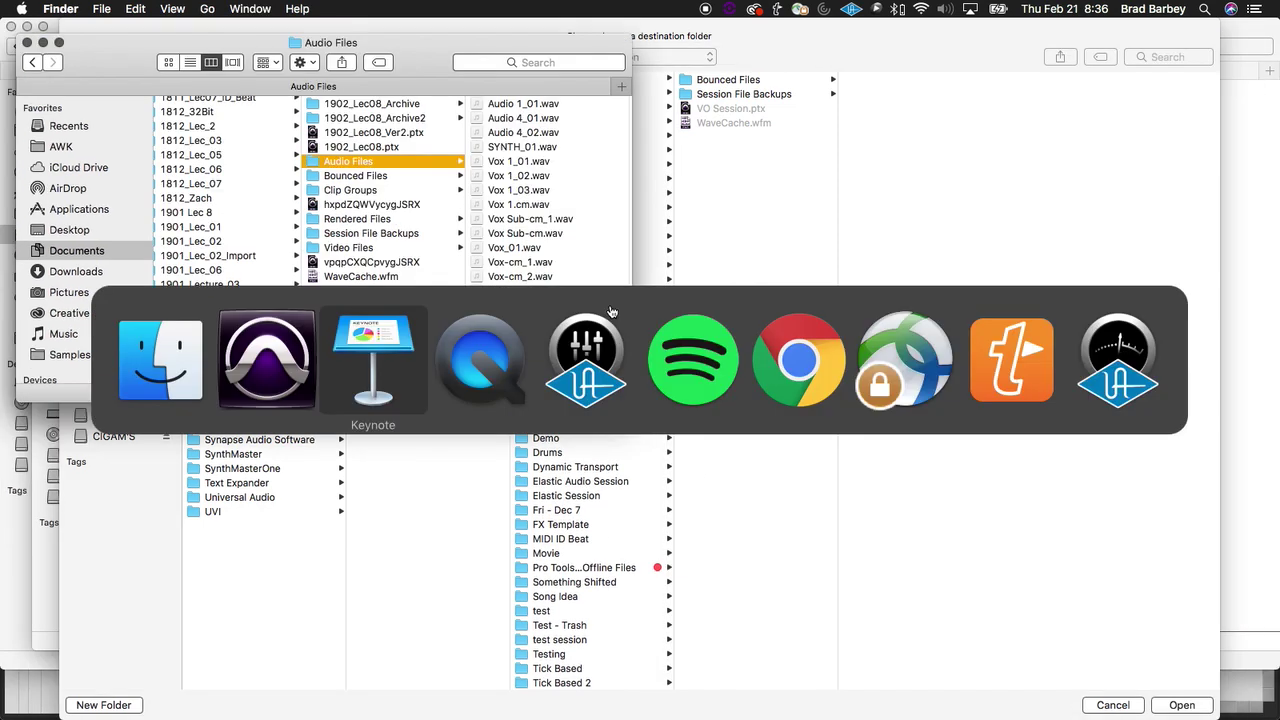
key(super+Tab)
click(1130, 706)
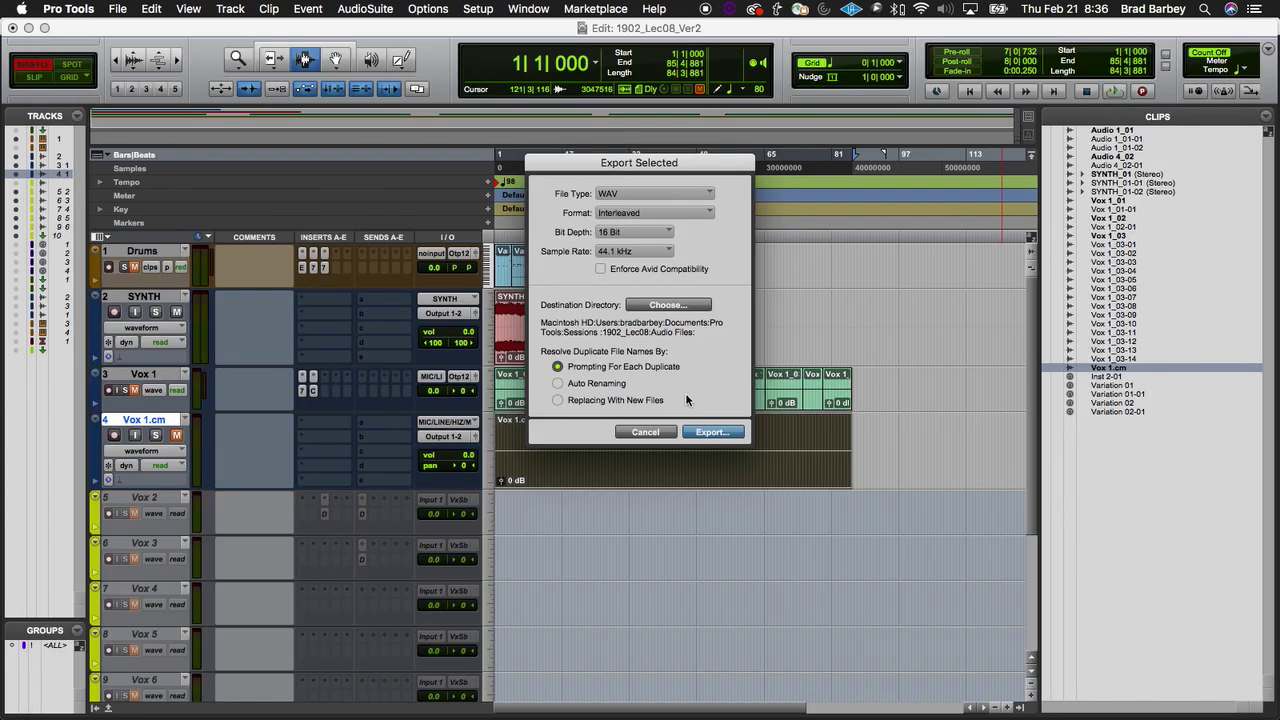
Step: Browse for the export destination to the Bounced Files folder inside the 1902_Lec08 session folder
click(669, 305)
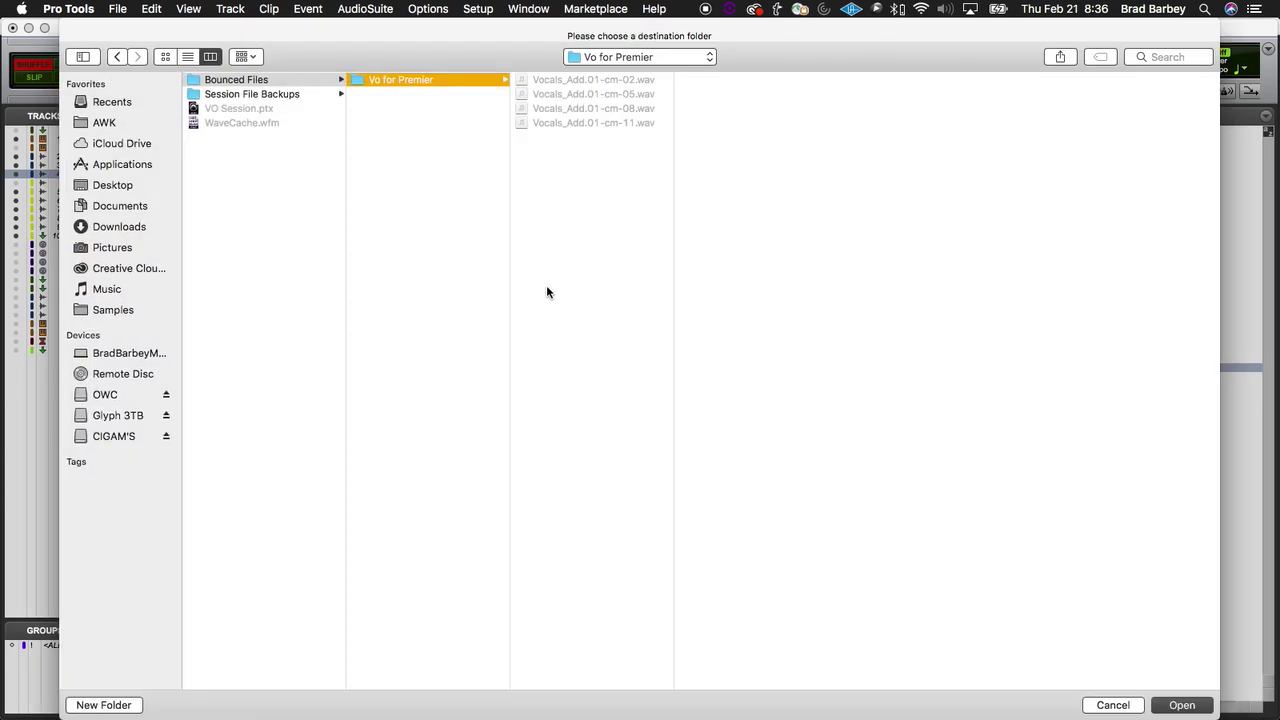
click(660, 57)
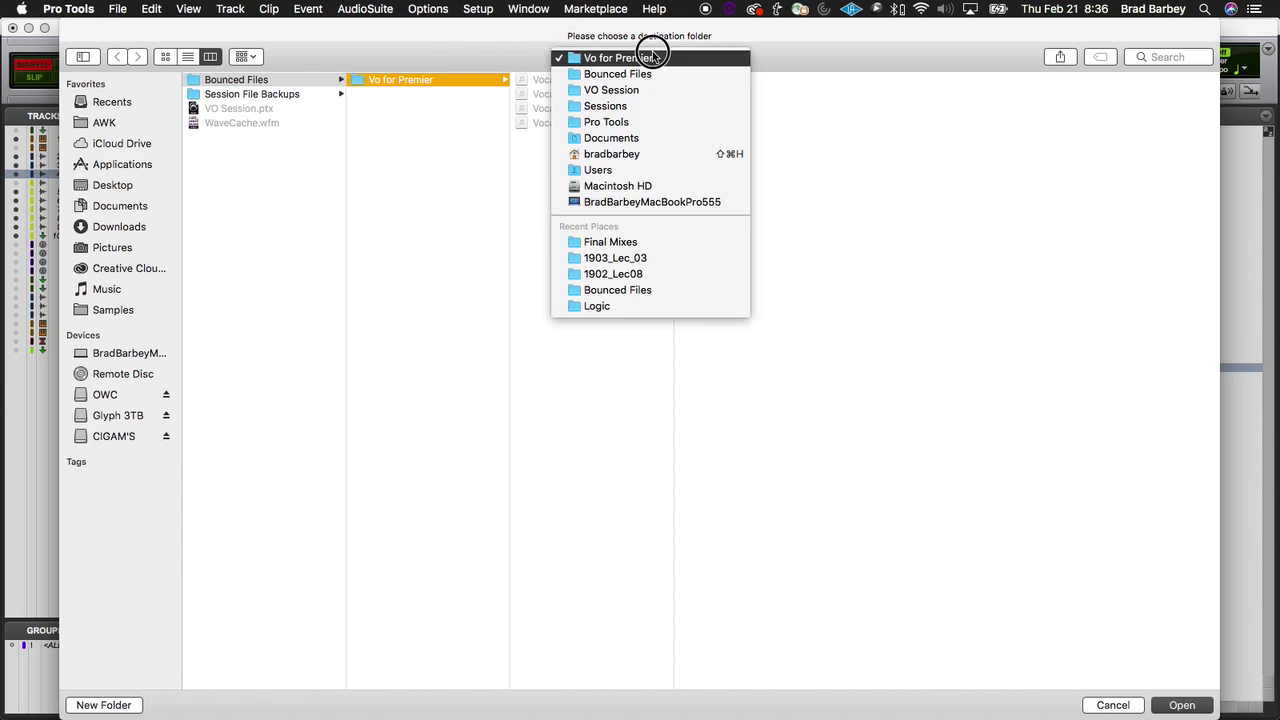
click(654, 24)
drag(619, 62, 632, 90)
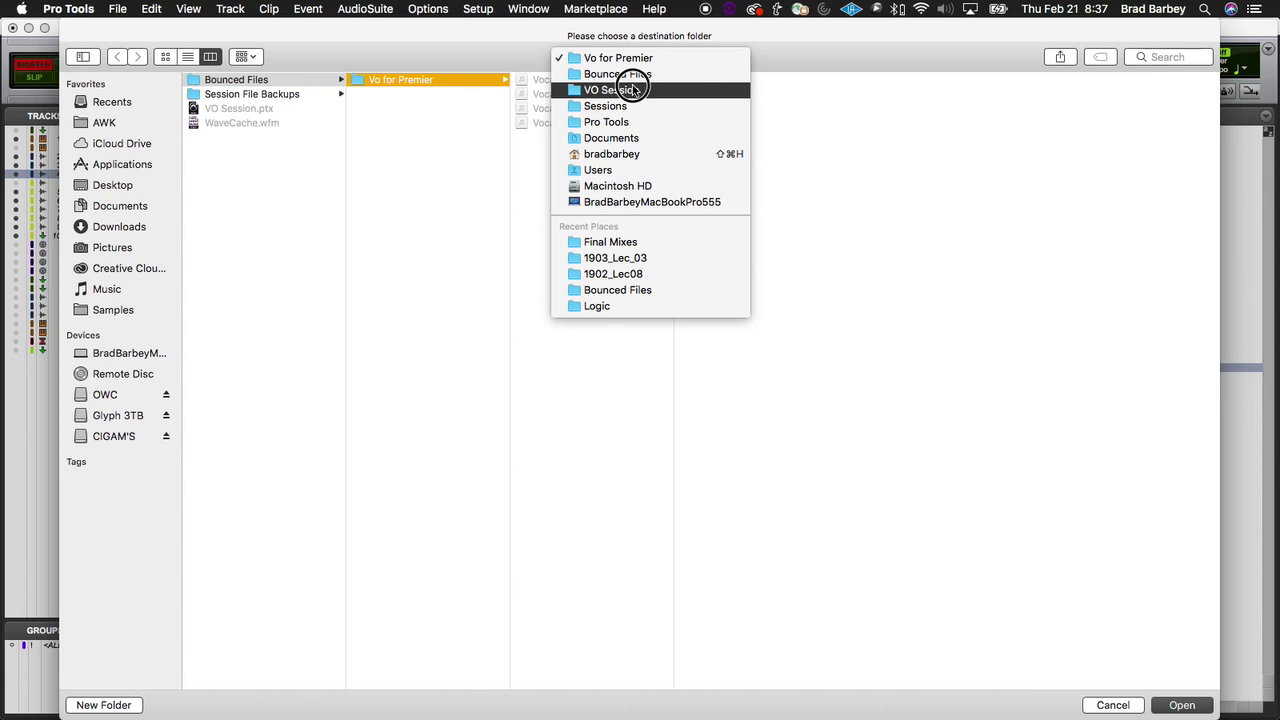
click(635, 108)
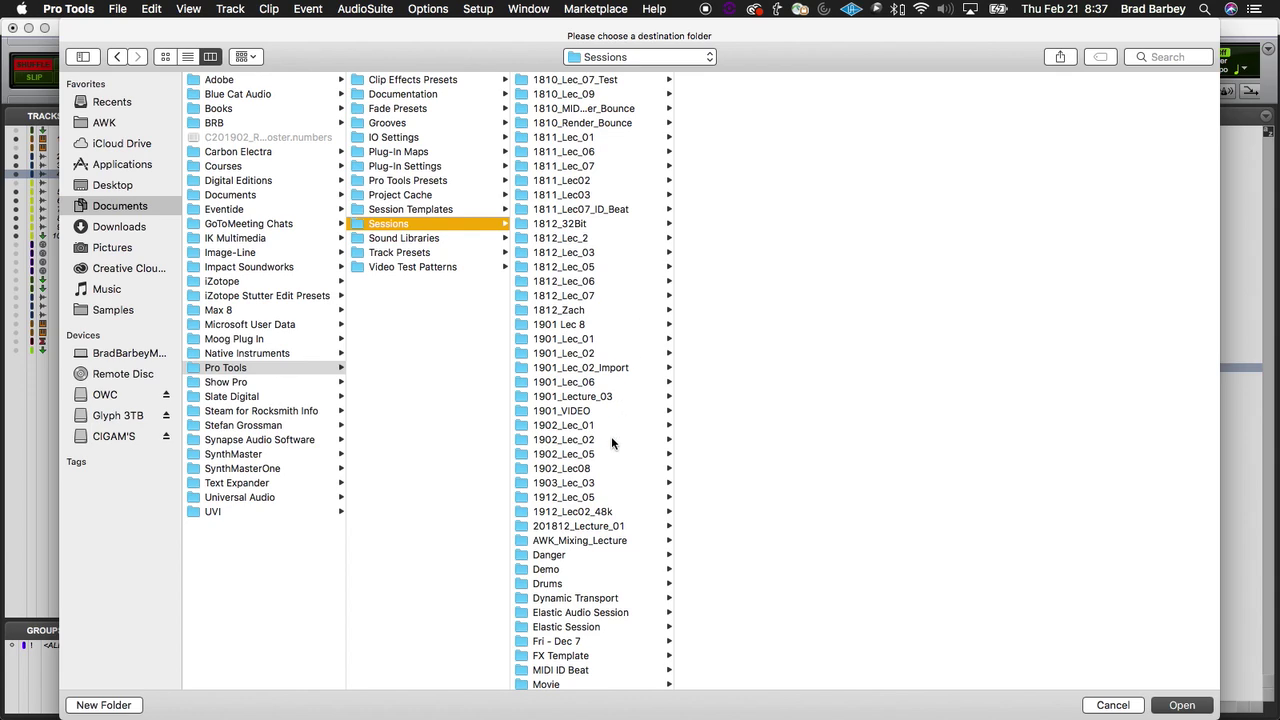
click(619, 468)
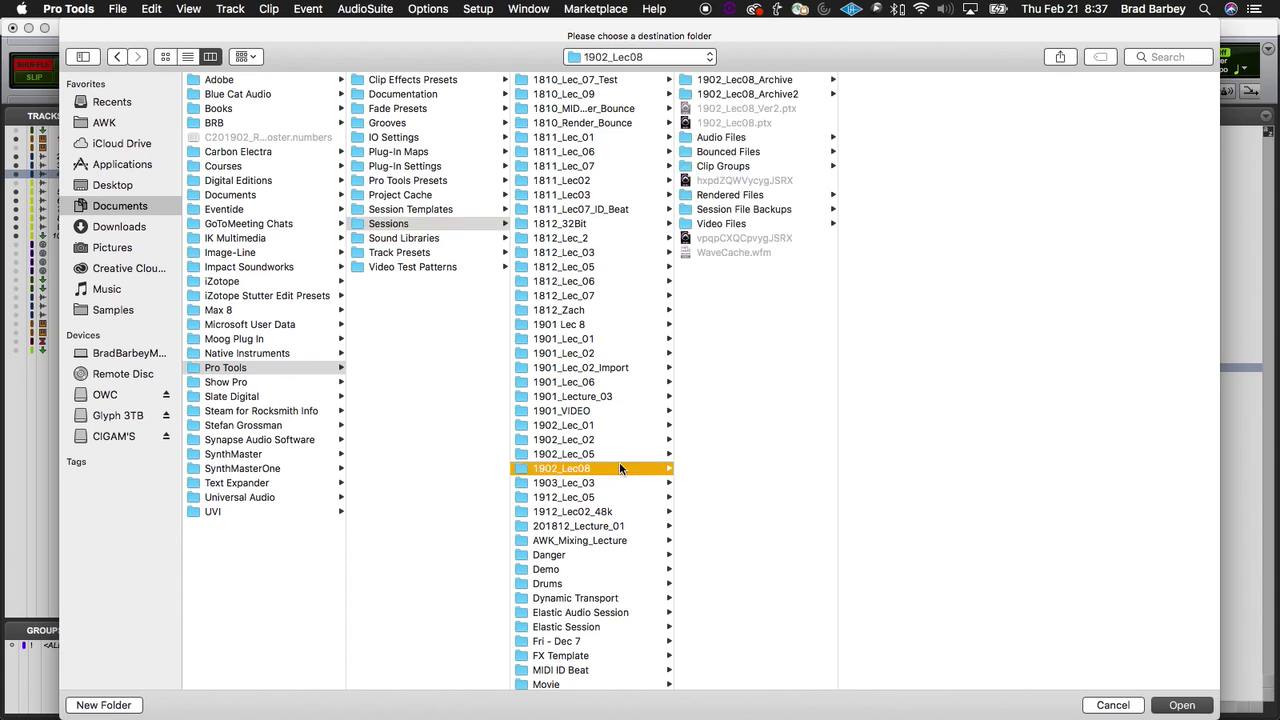
click(791, 139)
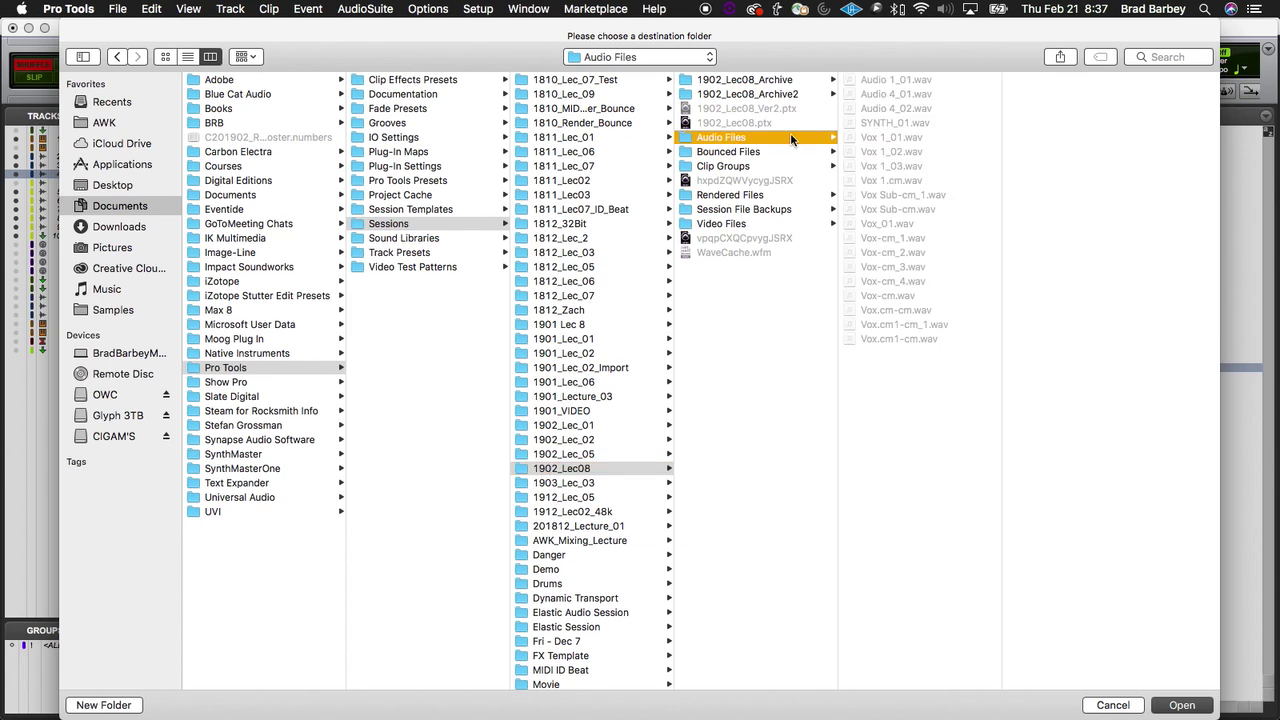
click(774, 153)
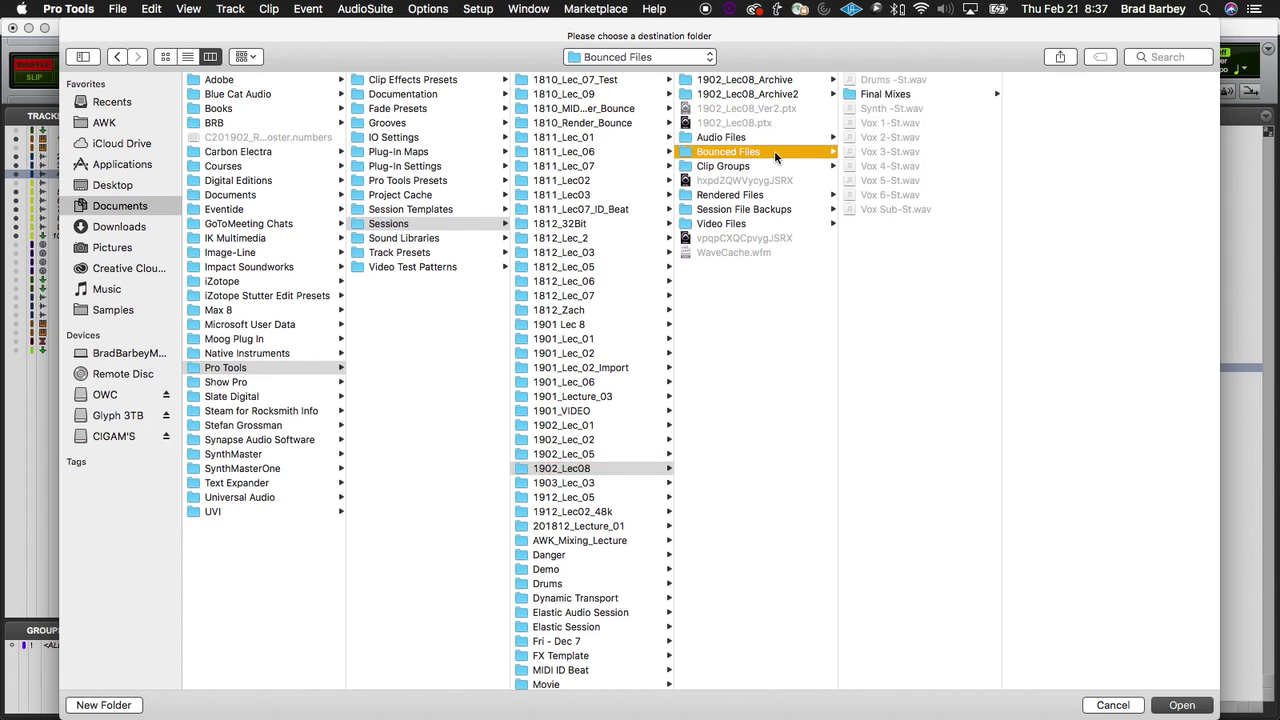
Step: Create a folder named VO Exports inside Bounced Files and export the Vox 1.cm clip into it
key(super+shift+n)
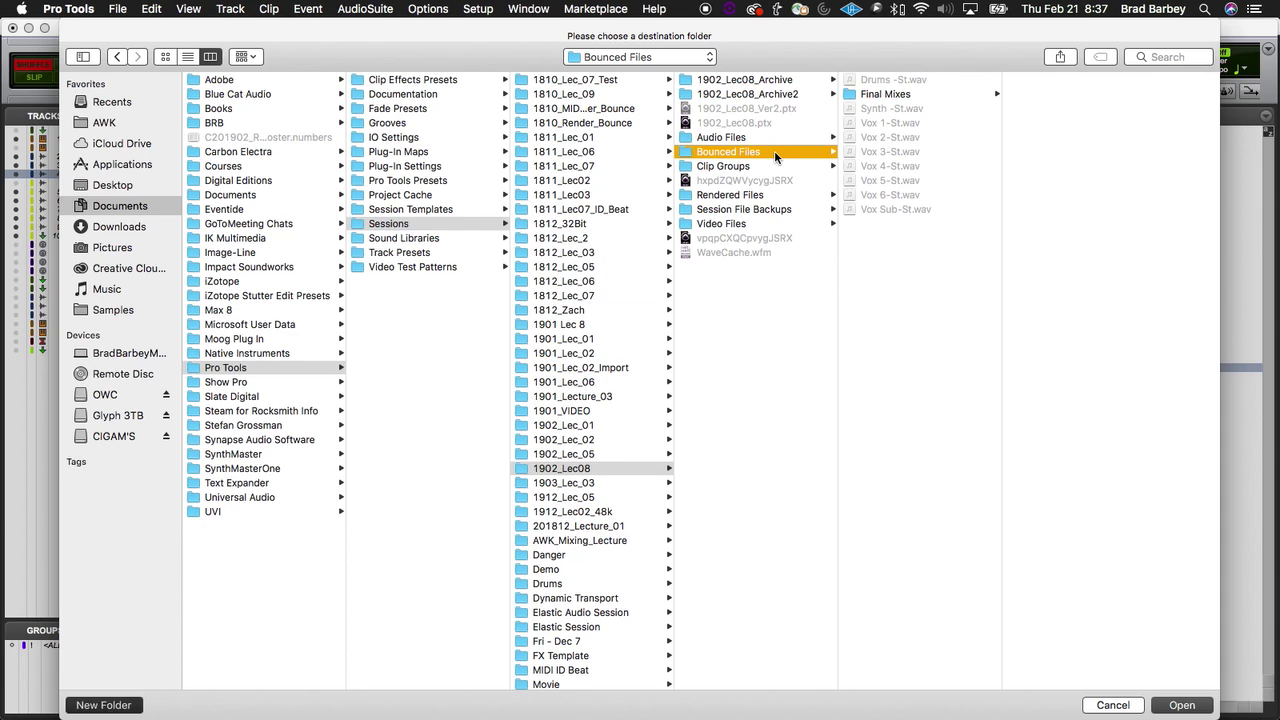
key(Right)
text(xports)
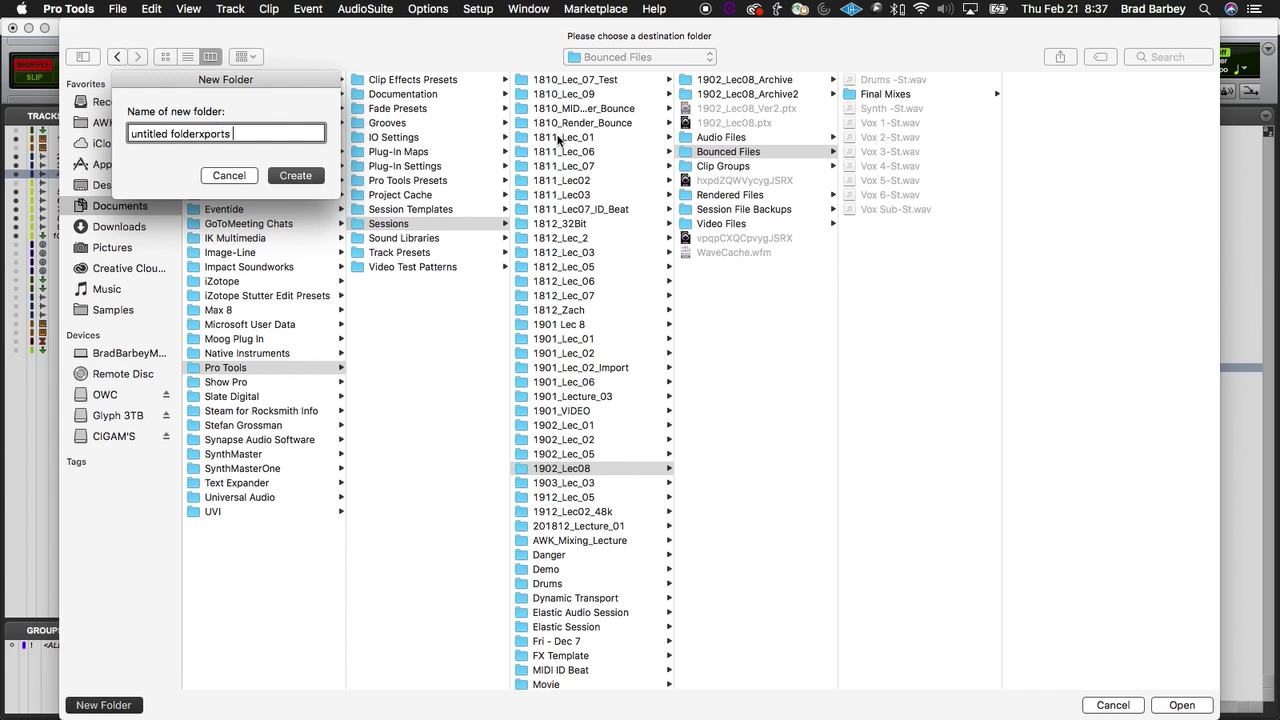
drag(242, 130, 67, 128)
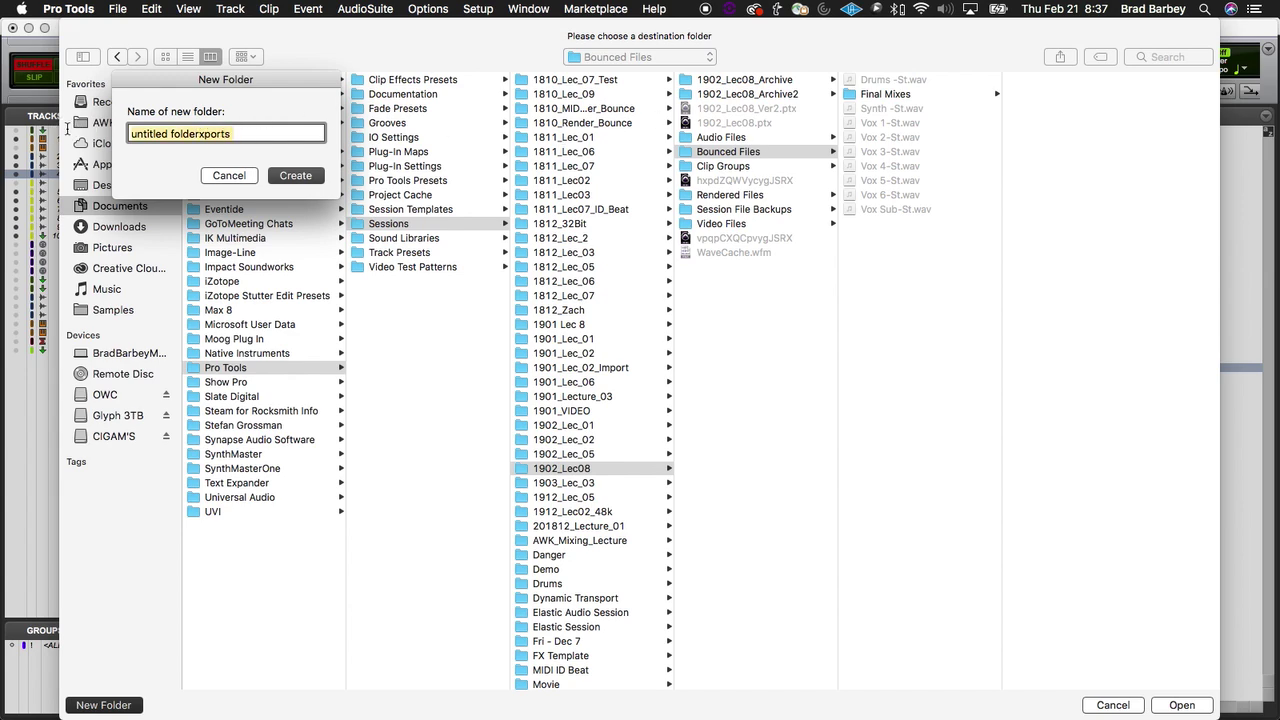
text(VO Exports)
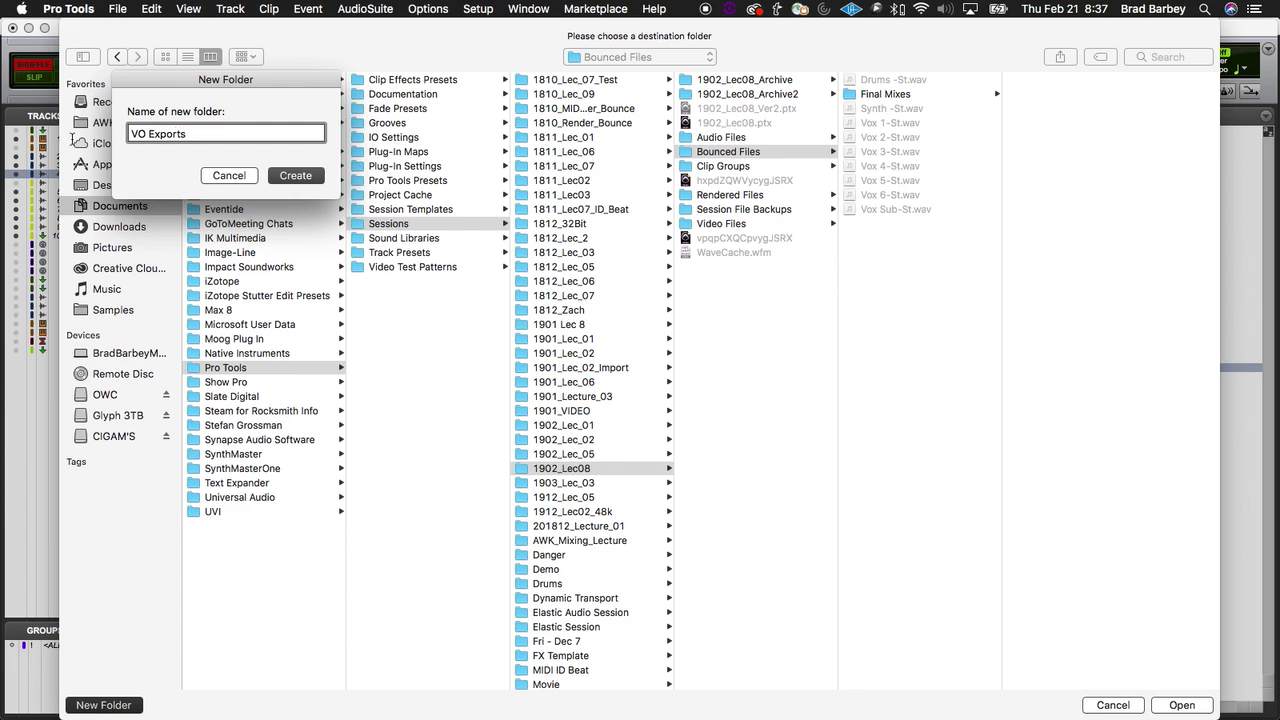
click(300, 180)
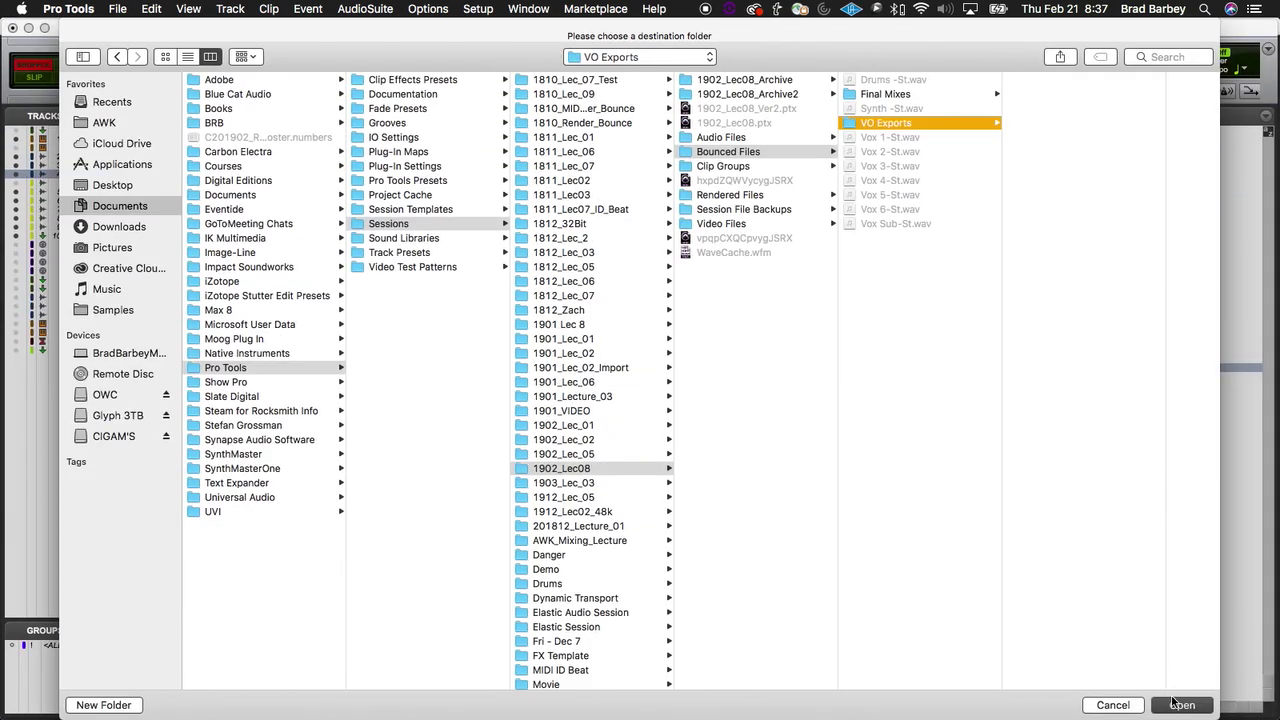
click(1174, 705)
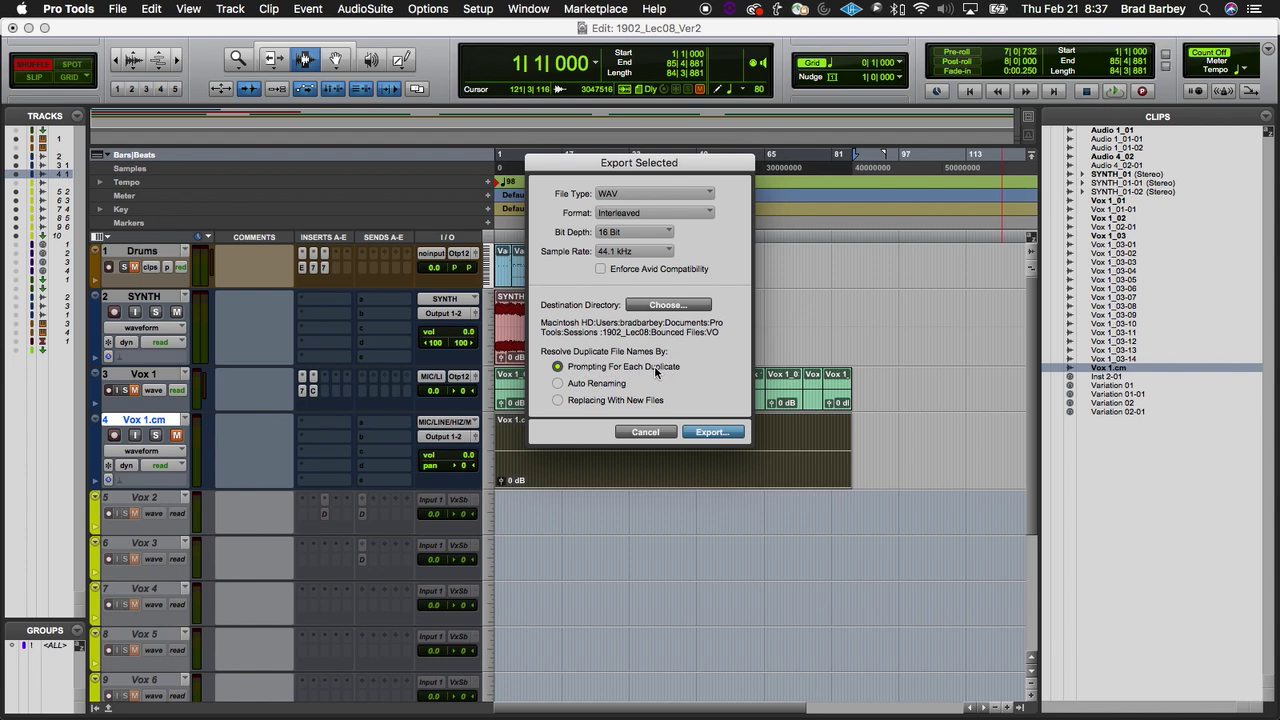
click(714, 431)
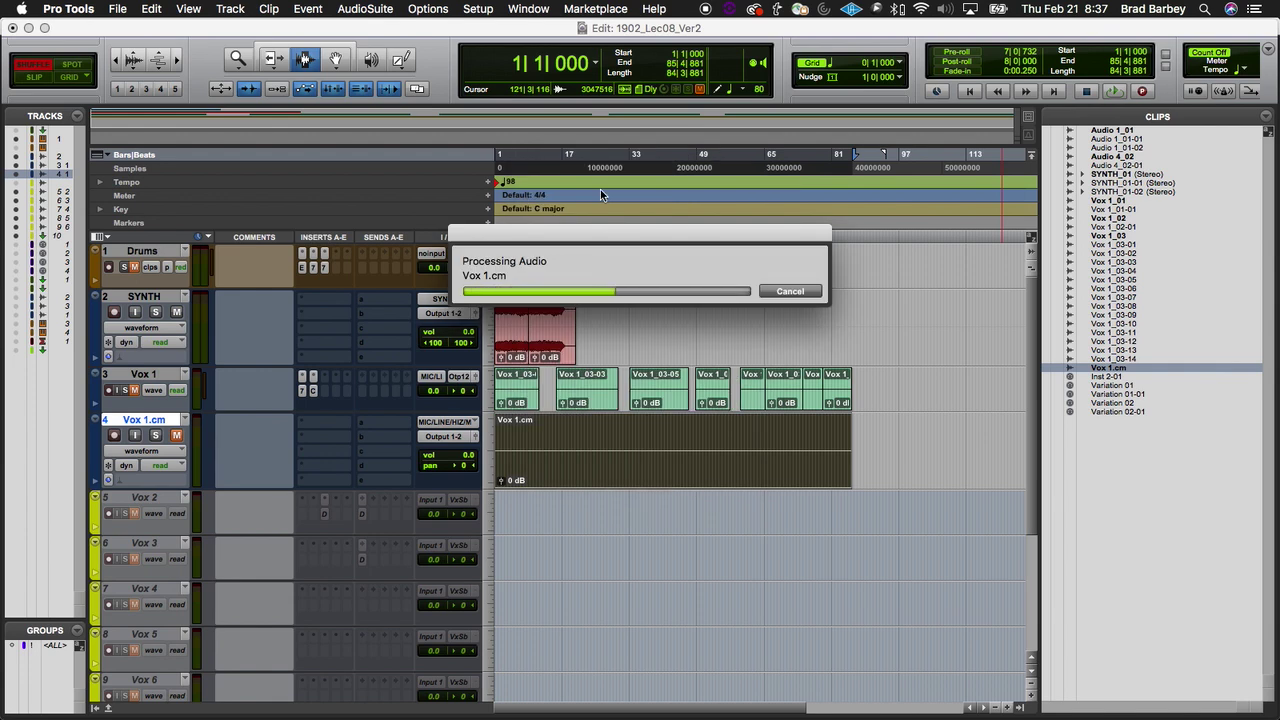
Step: Reveal the session folder in Finder and inspect the exported Vox 1.cm.wav in Bounced Files > VO Exports
super+click(582, 28)
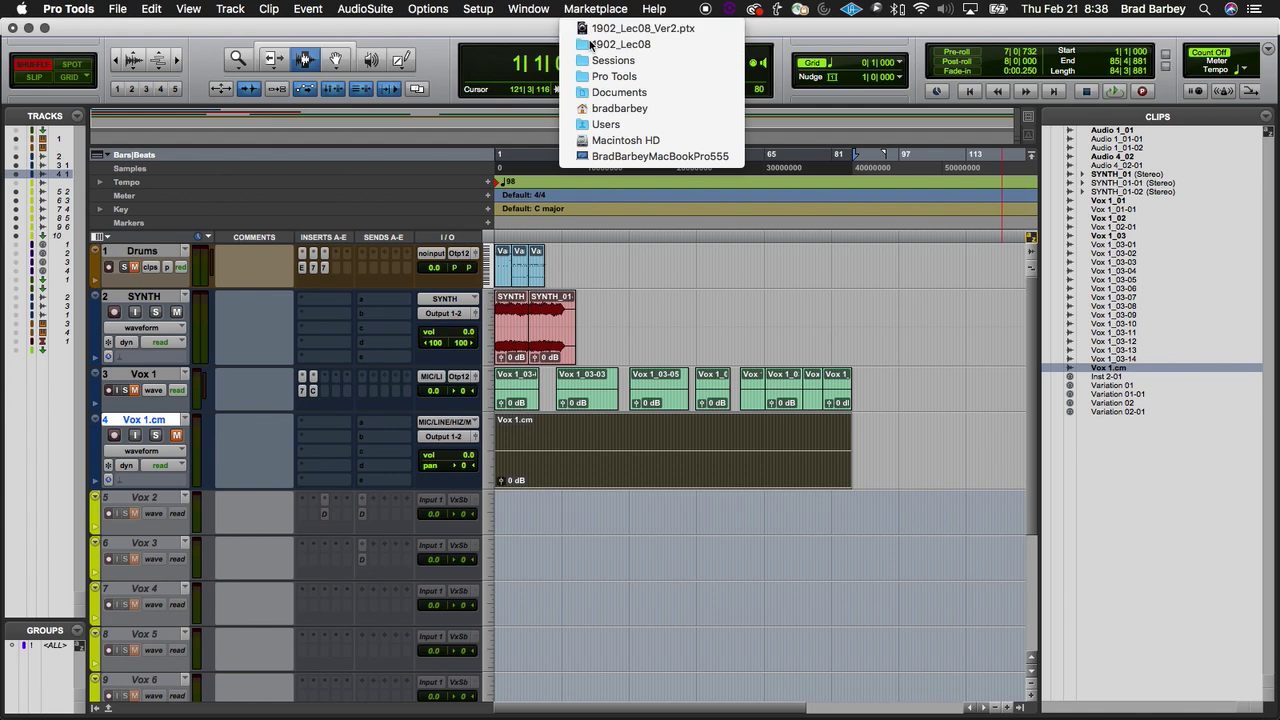
click(760, 238)
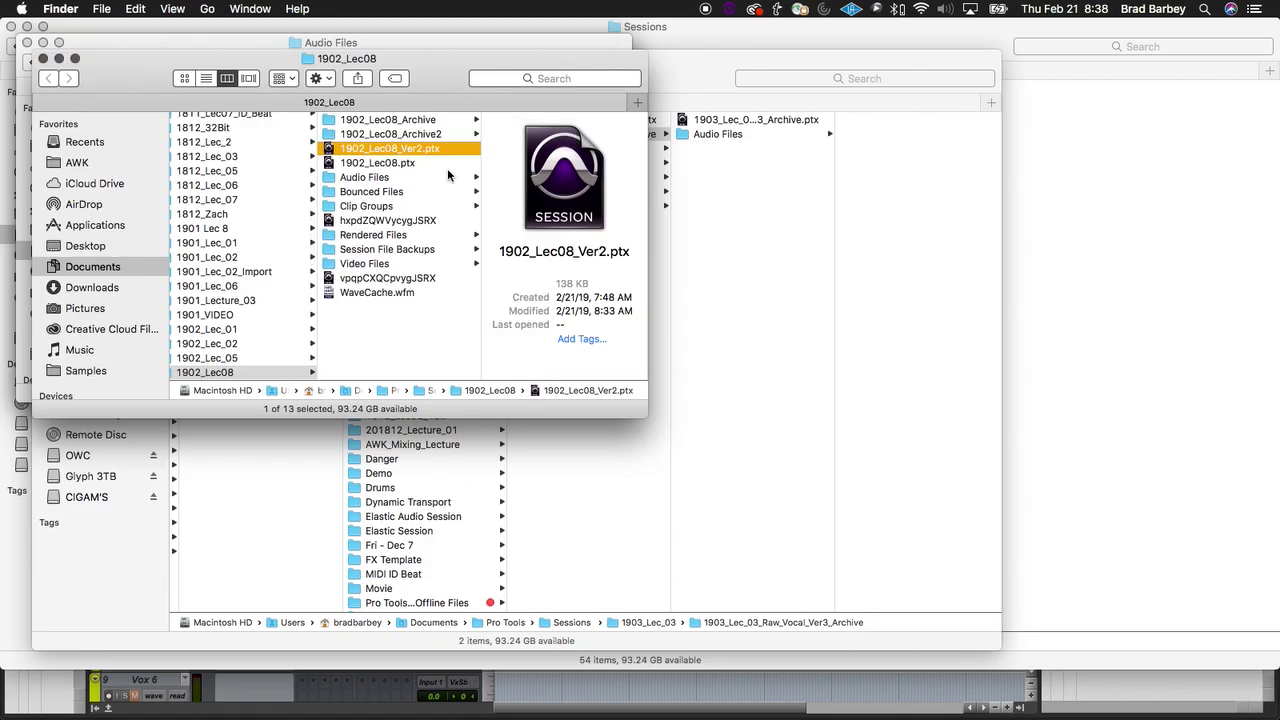
click(429, 191)
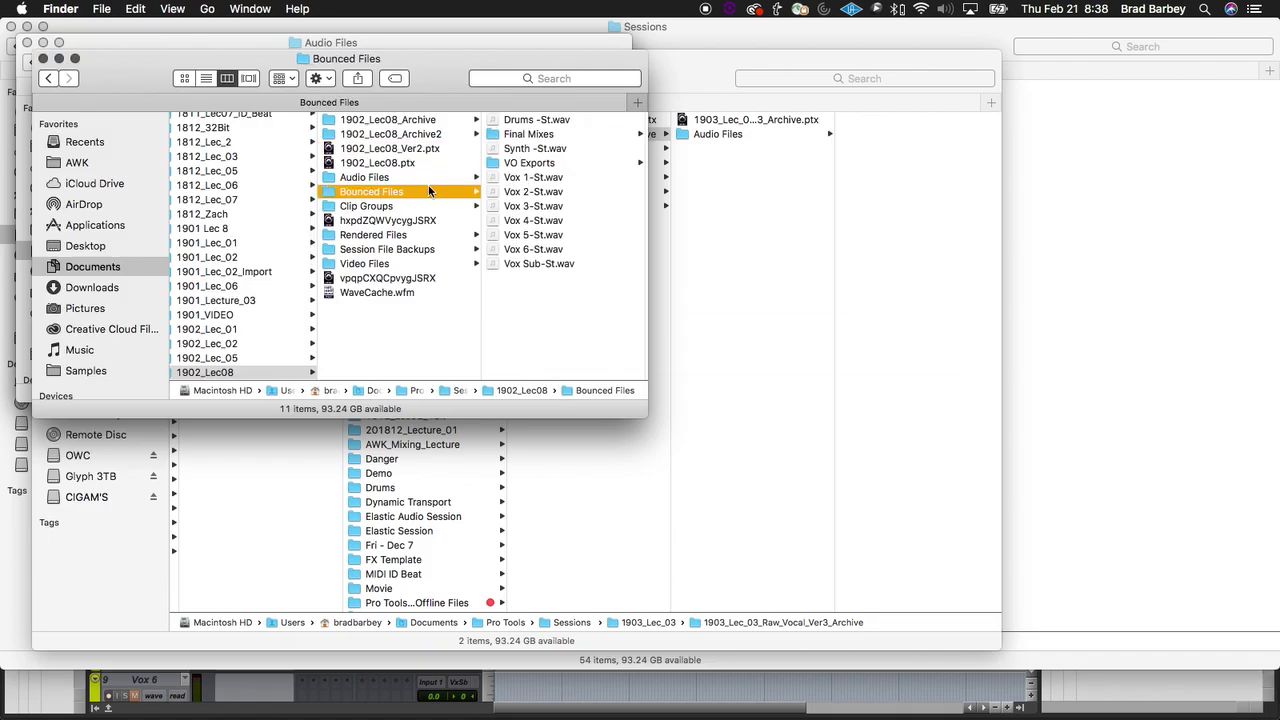
click(581, 163)
click(539, 120)
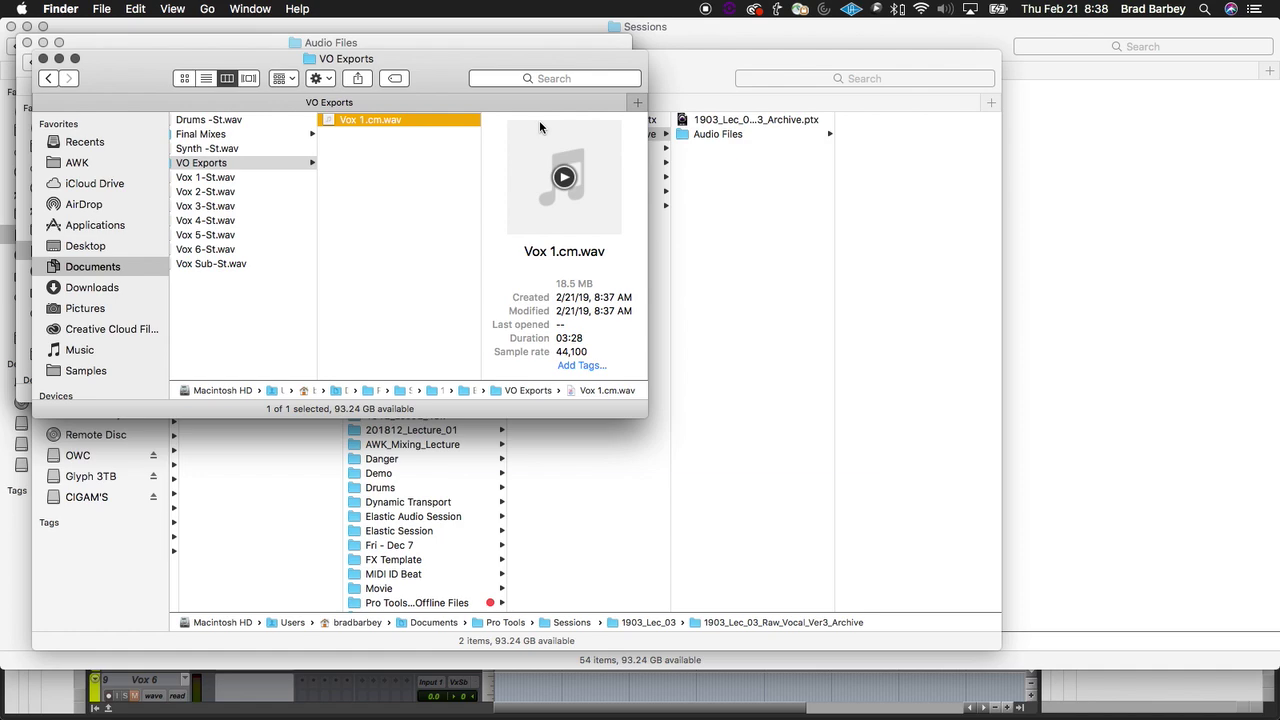
Step: Switch to the Keynote presentation at the Export Clips As Files slide
key(super+Tab)
key(super+Tab)
key(super+Tab)
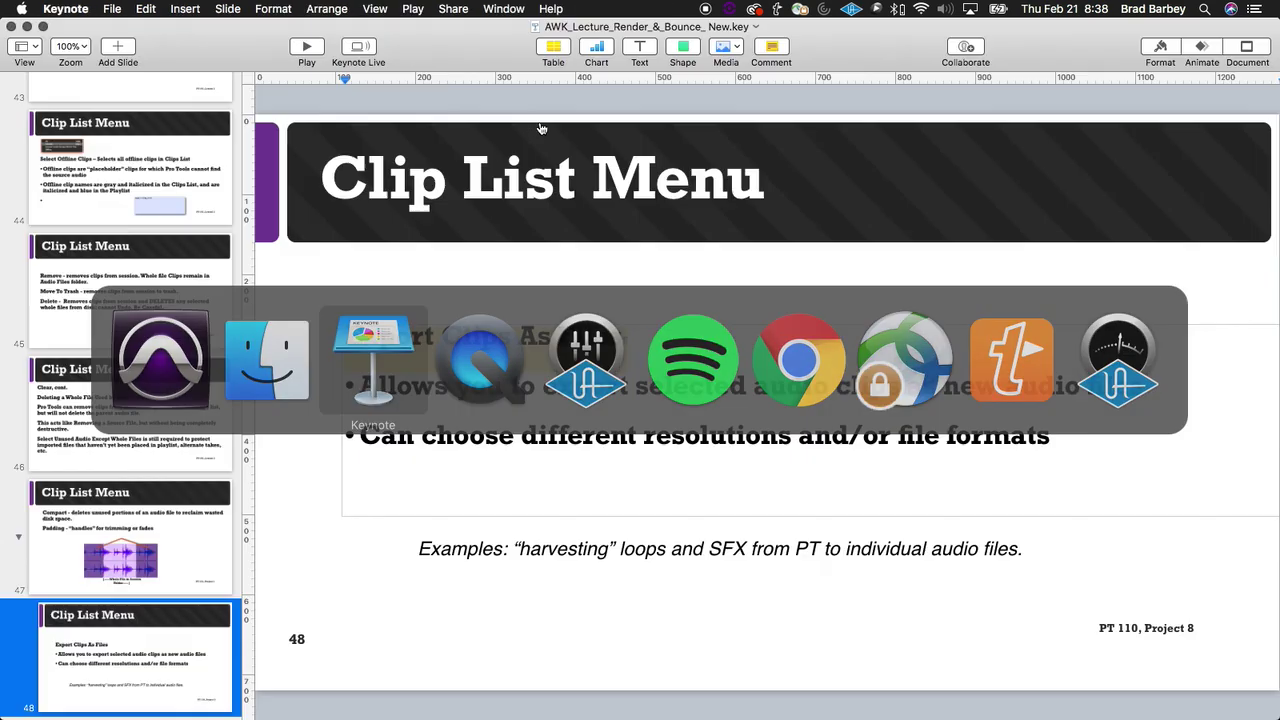